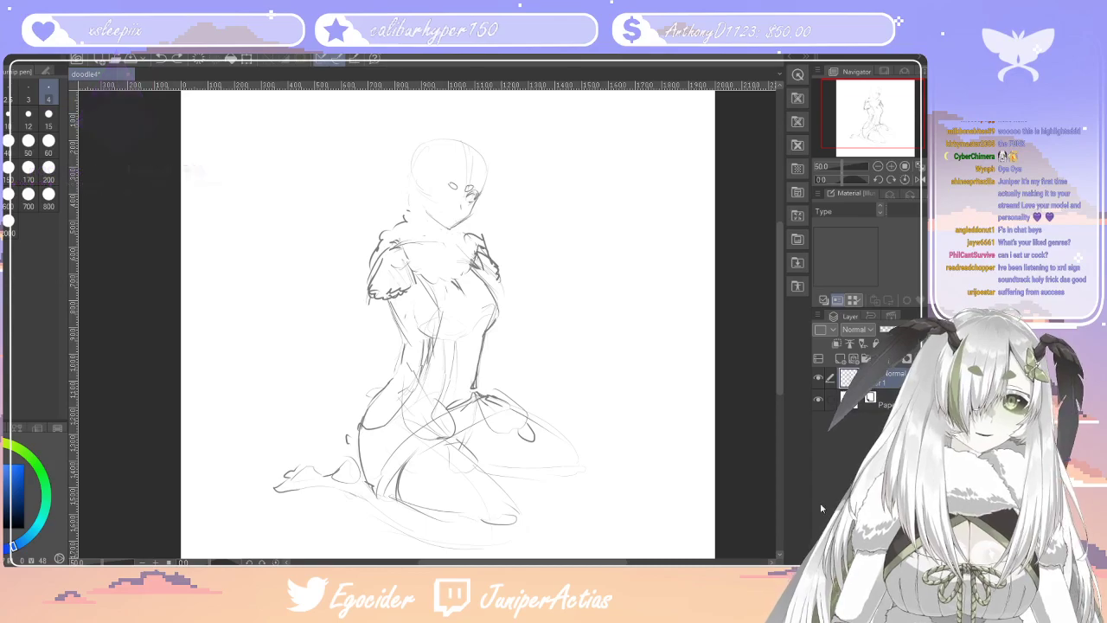
# Draw the iris and pupil details of the visible eye with the size 4 pen
pyautogui.moveTo(468, 563); pyautogui.dragTo(455, 563)
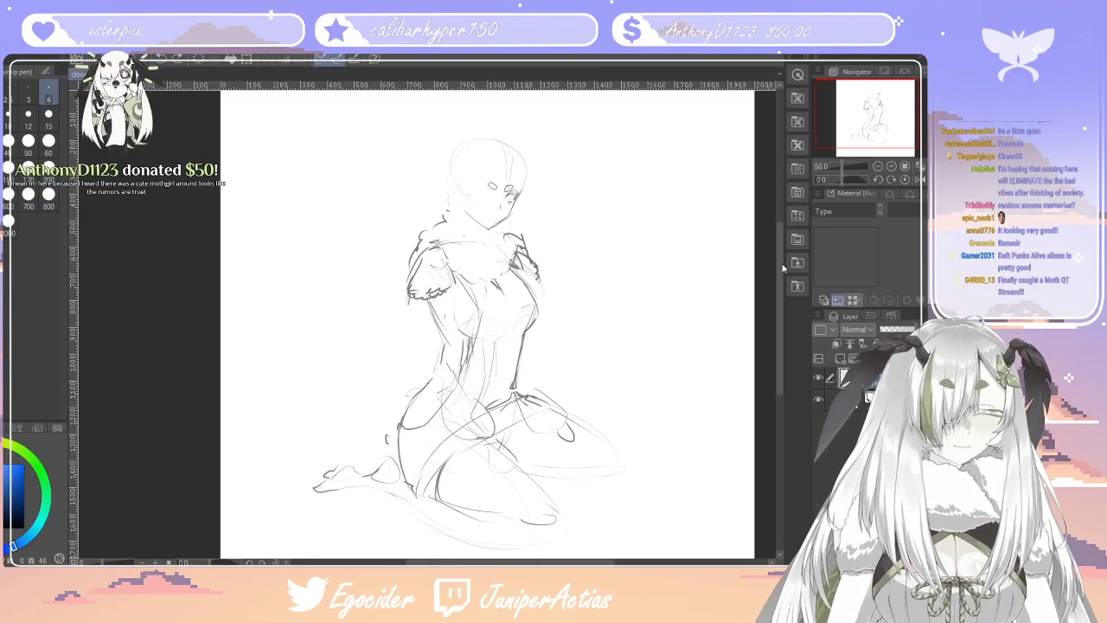
pyautogui.scroll(1, 222, 243)
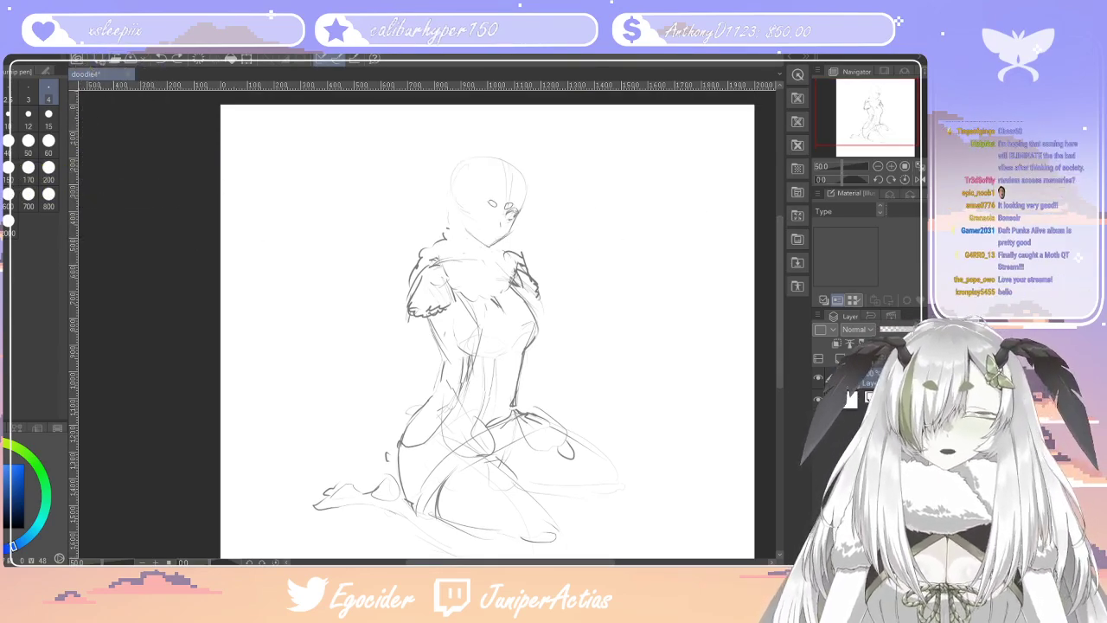
pyautogui.click(517, 179)
pyautogui.click(516, 179)
pyautogui.click(516, 179)
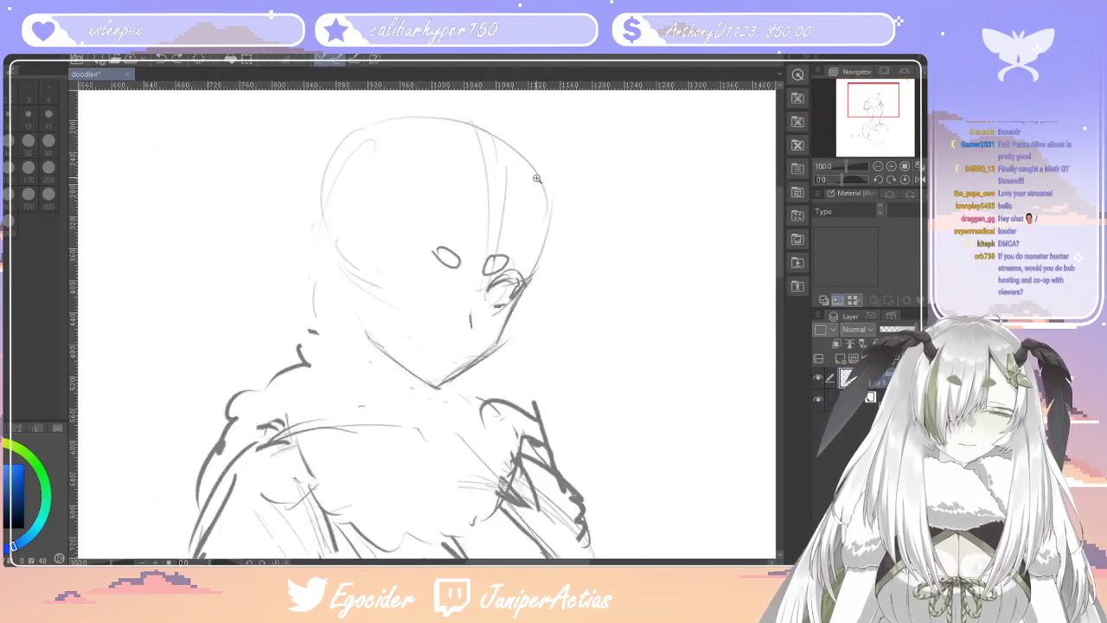
pyautogui.moveTo(780, 228); pyautogui.dragTo(780, 235)
pyautogui.scroll(-1, 779, 235)
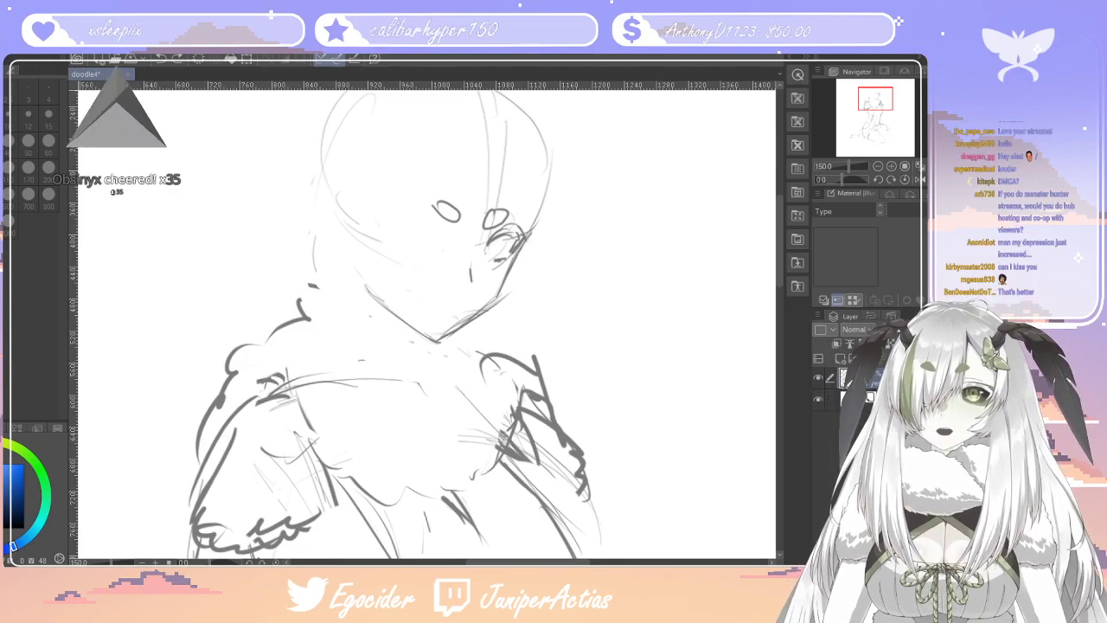
pyautogui.press('p')
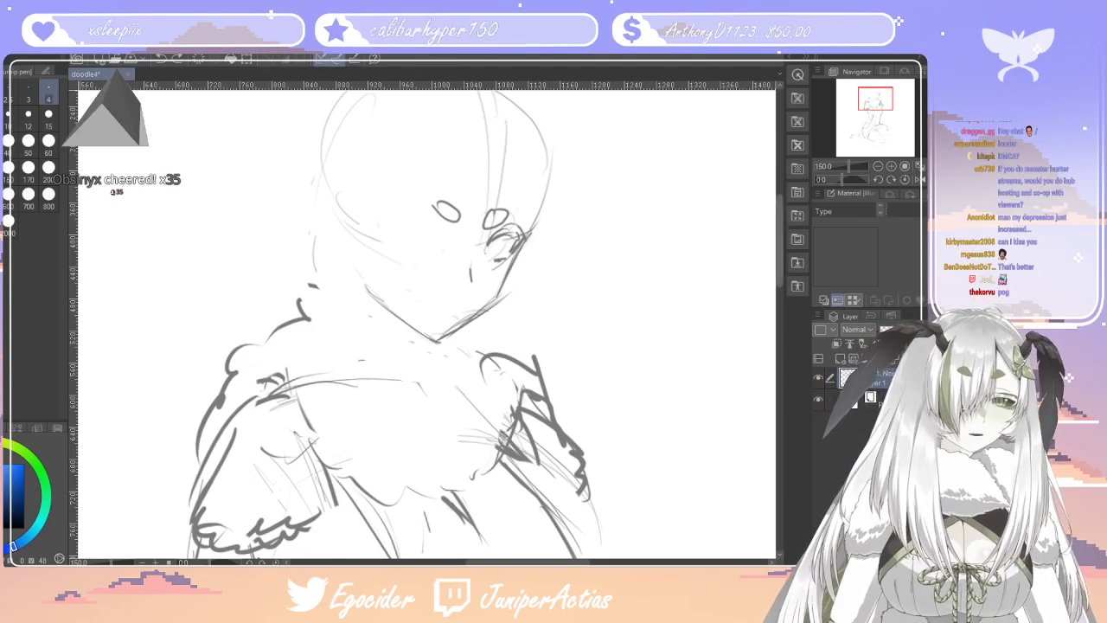
pyautogui.scroll(3, 777, 210)
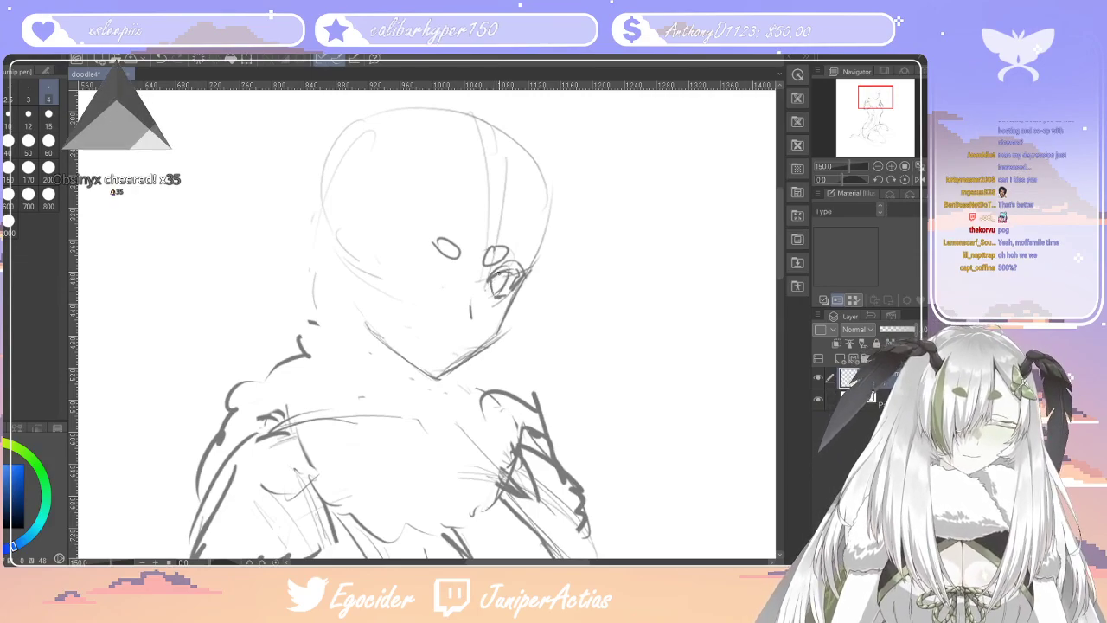
pyautogui.moveTo(511, 285); pyautogui.dragTo(506, 295)
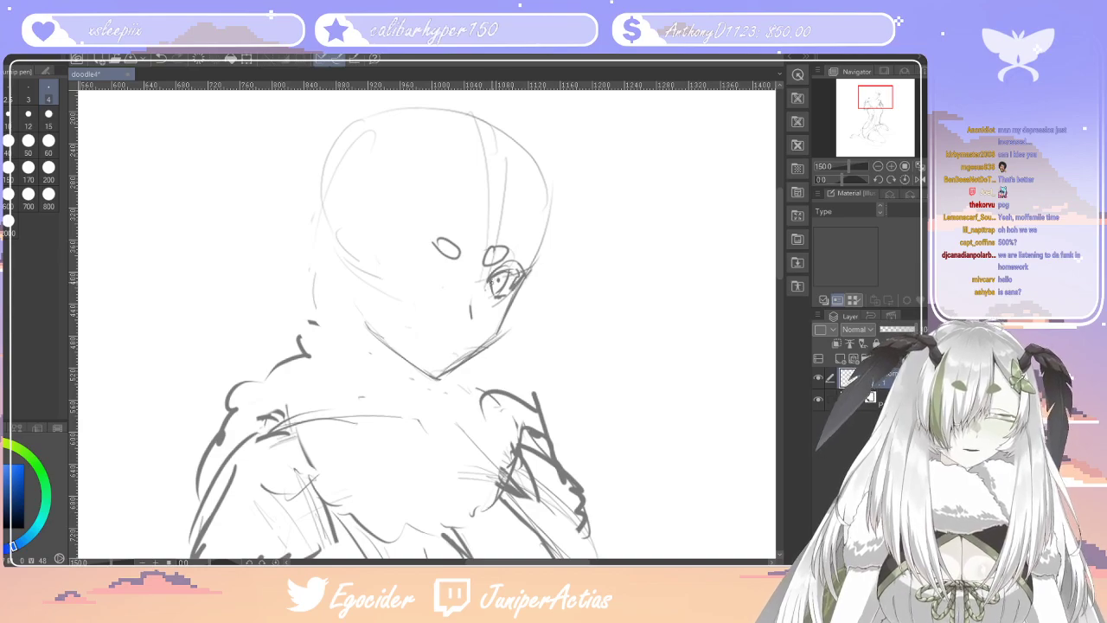
# Sketch a small closed mouth below the nose and hatch light blush lines across the cheek
pyautogui.scroll(-5, 768, 345)
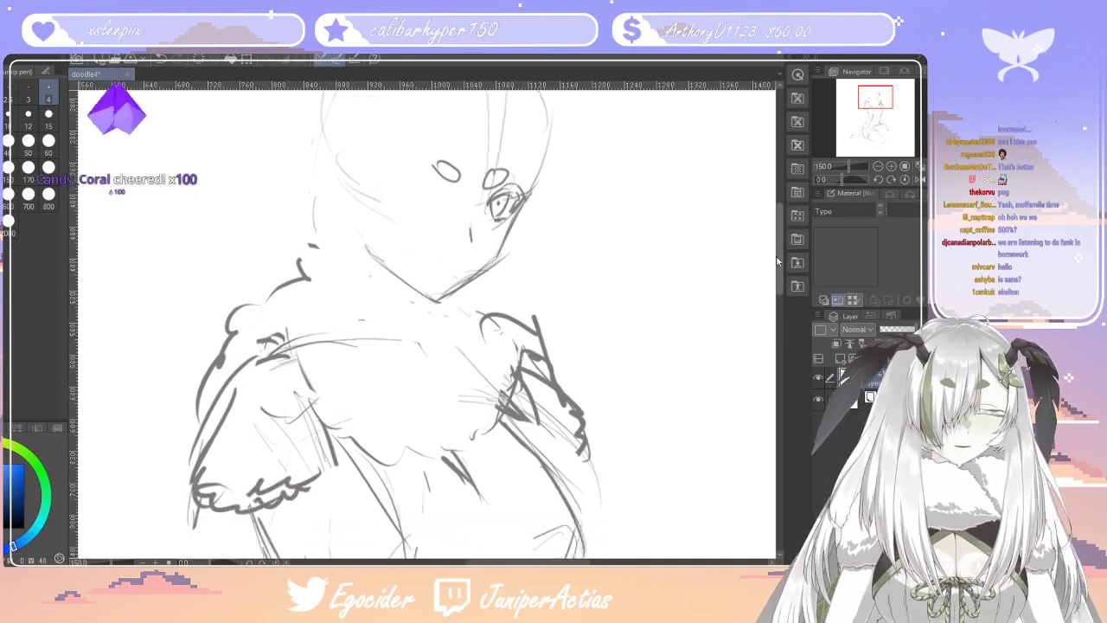
pyautogui.scroll(4, 768, 344)
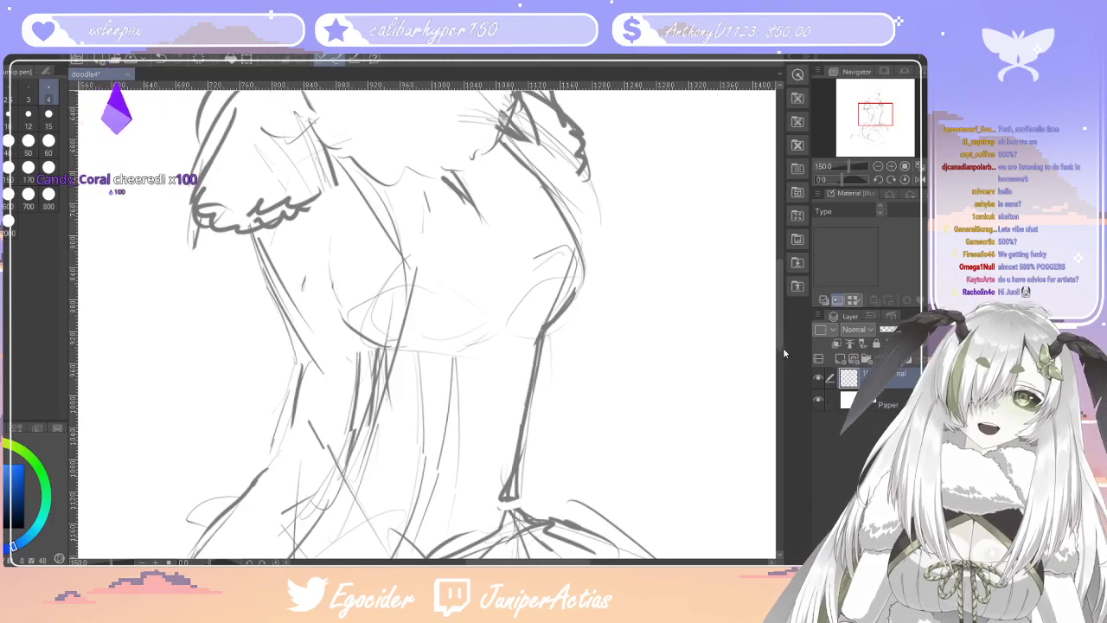
pyautogui.moveTo(779, 335); pyautogui.dragTo(776, 261)
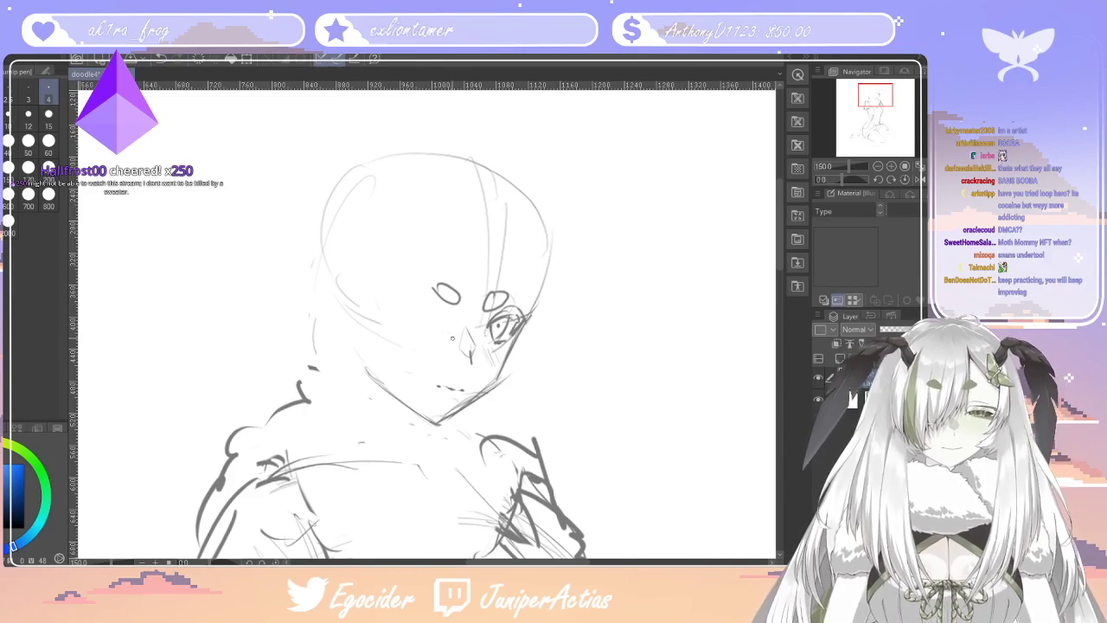
pyautogui.moveTo(441, 334); pyautogui.dragTo(450, 350)
pyautogui.moveTo(432, 327)
pyautogui.mouseDown()
pyautogui.moveTo(448, 361)
pyautogui.moveTo(423, 347)
pyautogui.mouseUp()
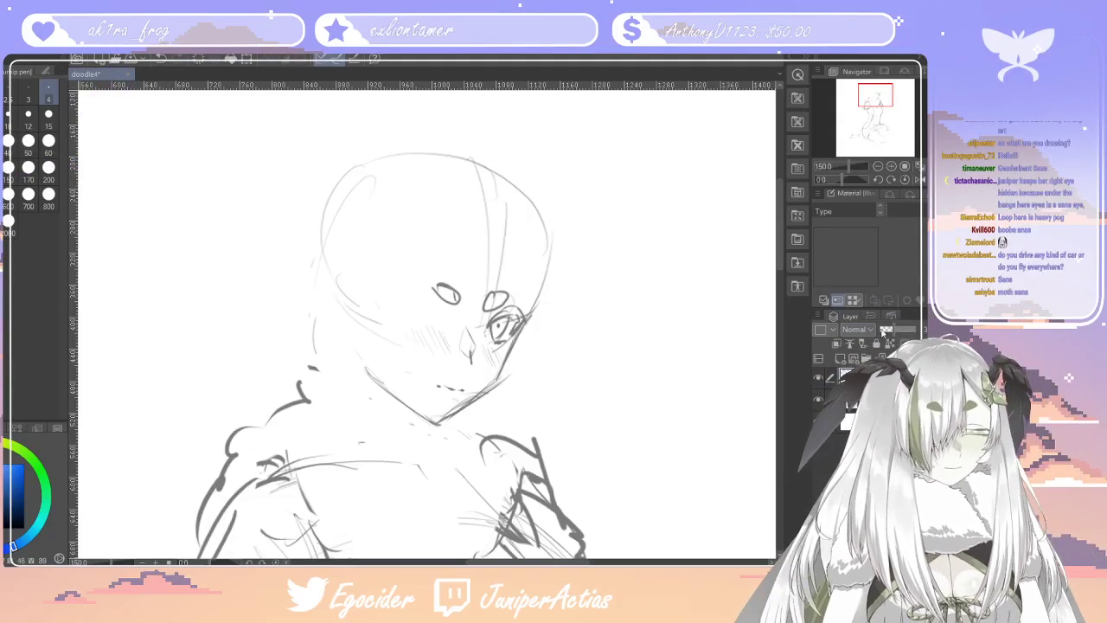
# Paint a translucent blue glow over the visible eye with a trailing wisp, using brush size 60 on a separate layer at 27% opacity
pyautogui.click(48, 144)
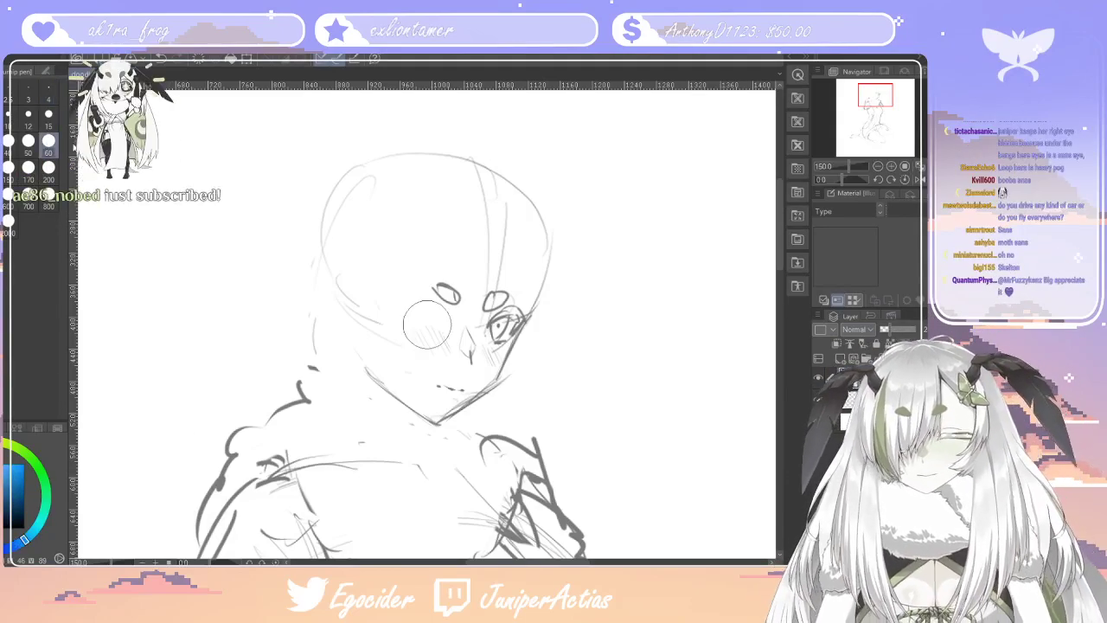
pyautogui.moveTo(522, 310)
pyautogui.mouseDown()
pyautogui.moveTo(500, 328)
pyautogui.moveTo(519, 297)
pyautogui.mouseUp()
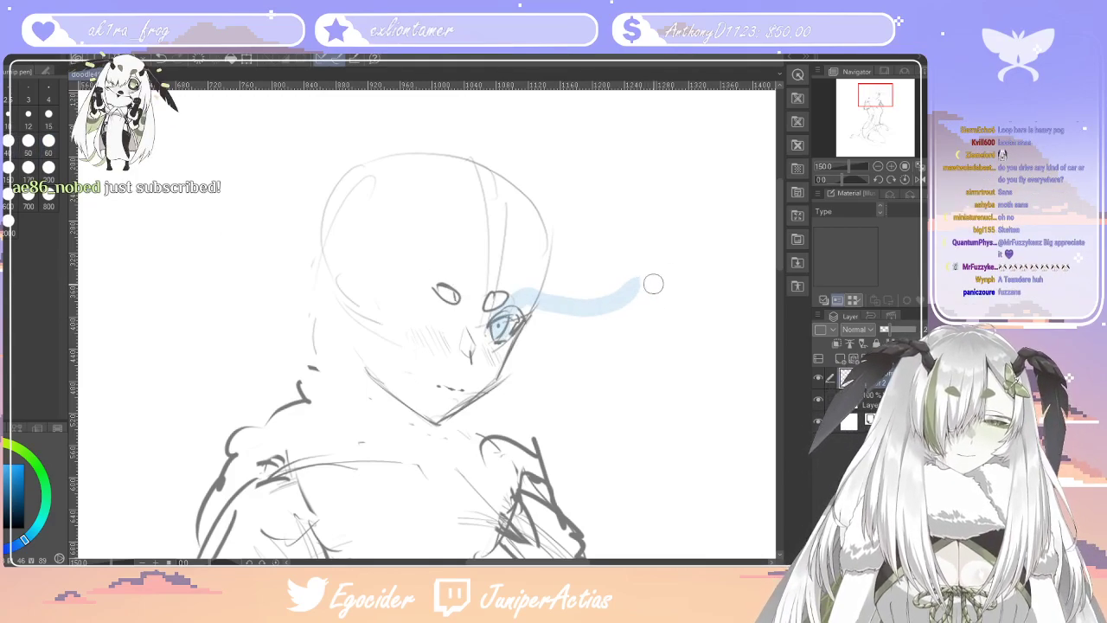
pyautogui.hotkey('ctrl', 'z')
pyautogui.moveTo(634, 337); pyautogui.dragTo(533, 313)
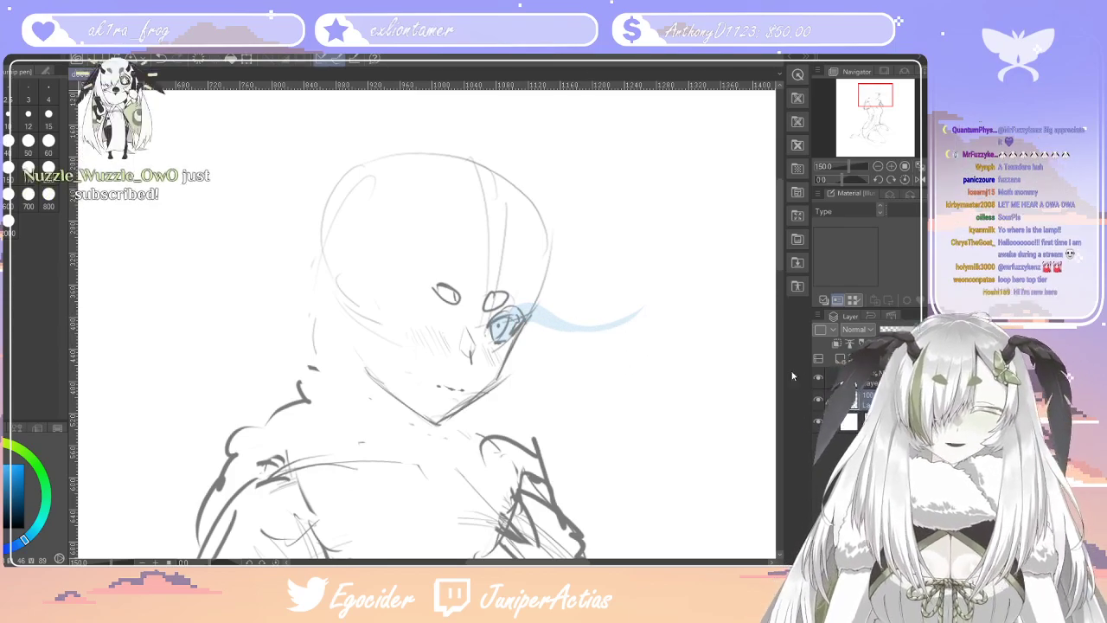
# Sketch dark pointed bangs falling from the forehead beside the nose and over the covered eye on Layer 1
pyautogui.keyDown('alt'); pyautogui.click(556, 503); pyautogui.keyUp('alt')
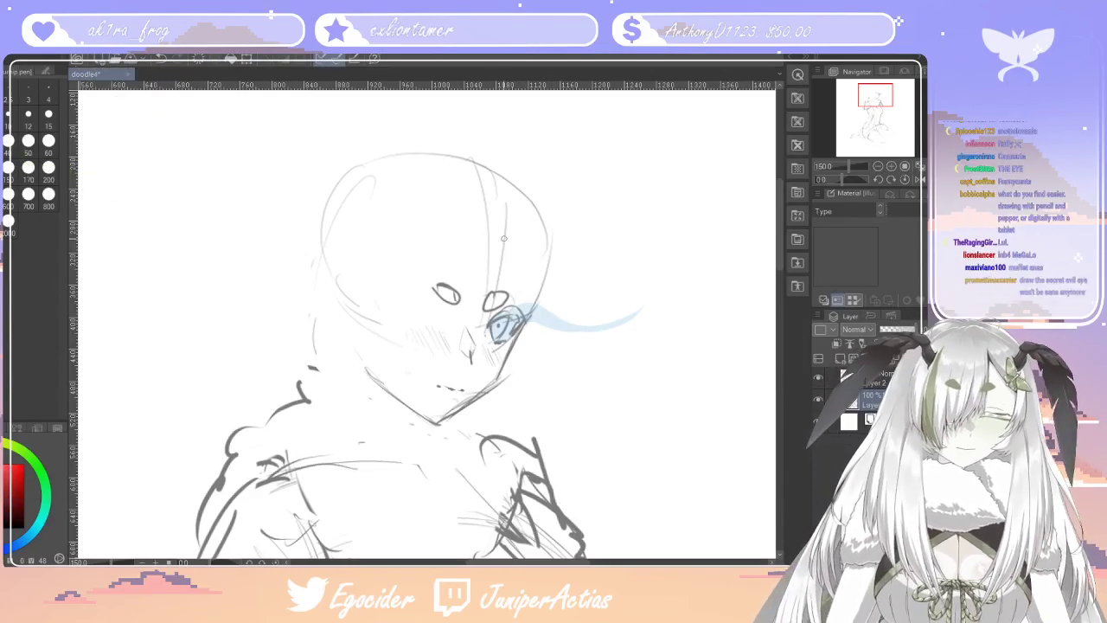
pyautogui.moveTo(489, 275); pyautogui.dragTo(485, 301)
pyautogui.moveTo(483, 310)
pyautogui.mouseDown()
pyautogui.moveTo(470, 338)
pyautogui.moveTo(483, 279)
pyautogui.moveTo(465, 341)
pyautogui.moveTo(466, 306)
pyautogui.moveTo(446, 350)
pyautogui.mouseUp()
pyautogui.hotkey('ctrl', 'z')
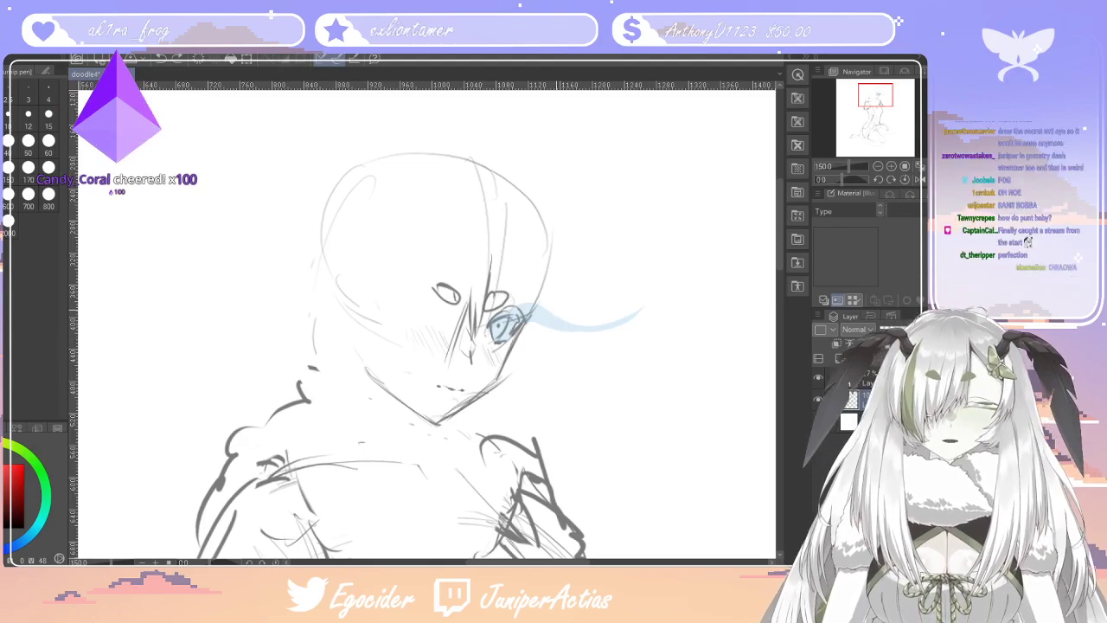
pyautogui.hotkey('ctrl', 'z')
pyautogui.moveTo(469, 298)
pyautogui.mouseDown()
pyautogui.moveTo(416, 377)
pyautogui.moveTo(429, 320)
pyautogui.moveTo(423, 327)
pyautogui.moveTo(406, 379)
pyautogui.mouseUp()
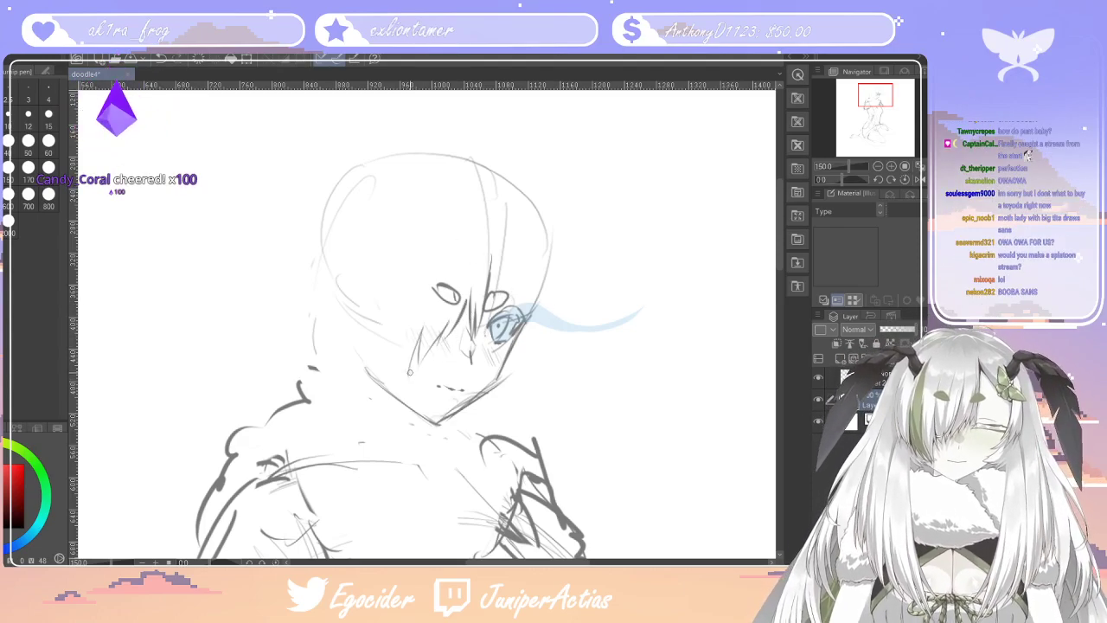
pyautogui.hotkey('ctrl', 'z')
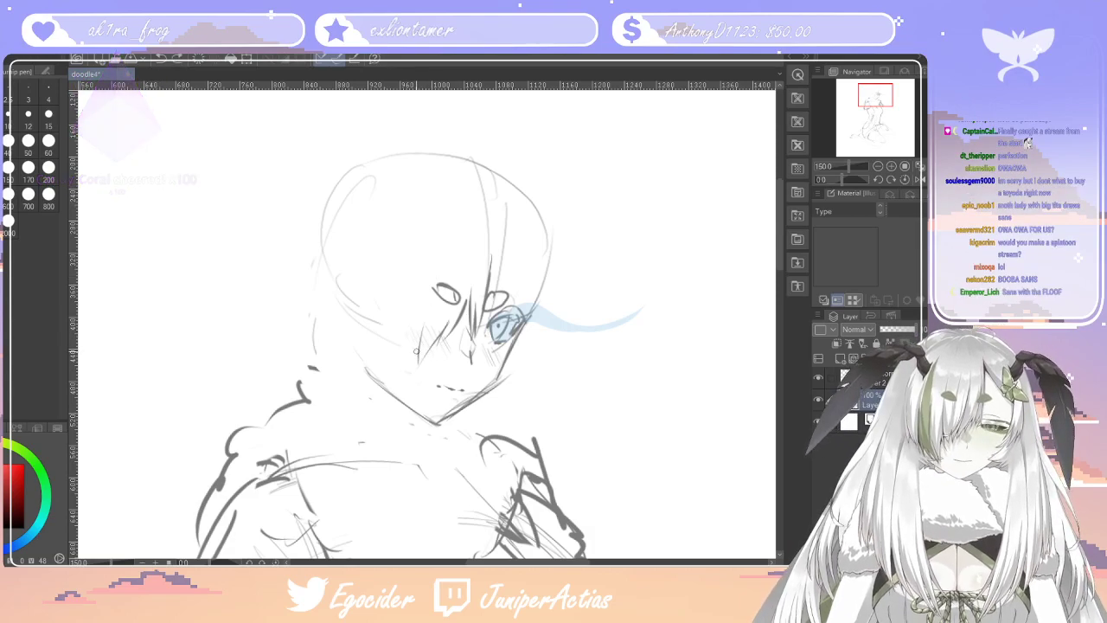
pyautogui.moveTo(387, 301)
pyautogui.mouseDown()
pyautogui.moveTo(409, 355)
pyautogui.moveTo(403, 326)
pyautogui.moveTo(397, 356)
pyautogui.moveTo(380, 273)
pyautogui.mouseUp()
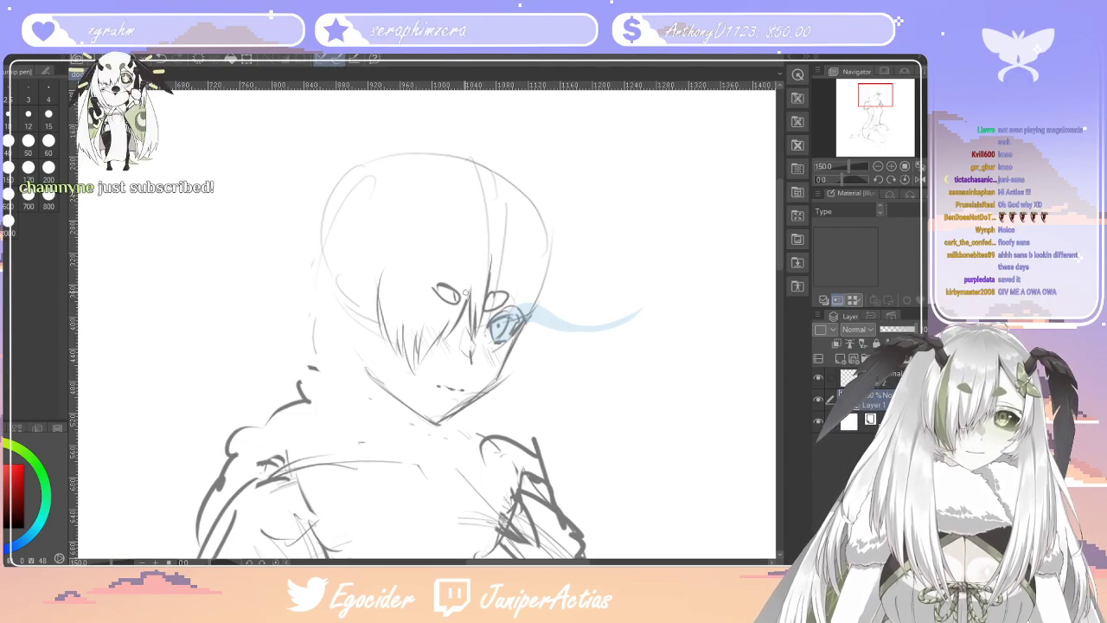
# Draw the strand framing the visible eye and short hair tips along both sides of the jaw
pyautogui.moveTo(496, 266); pyautogui.dragTo(486, 308)
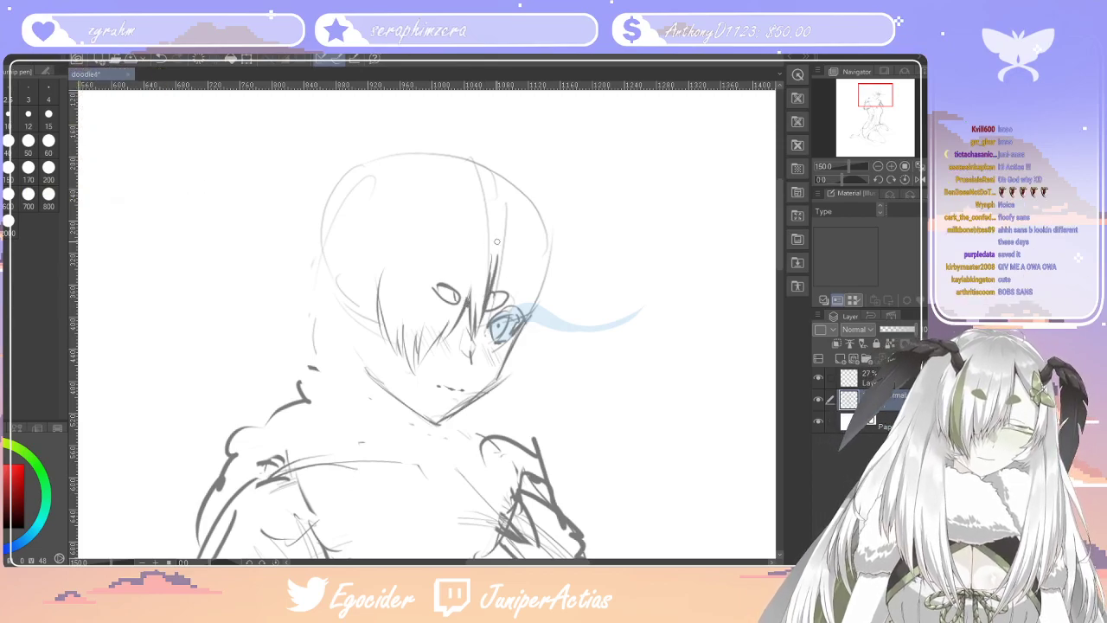
pyautogui.moveTo(498, 253); pyautogui.dragTo(529, 294)
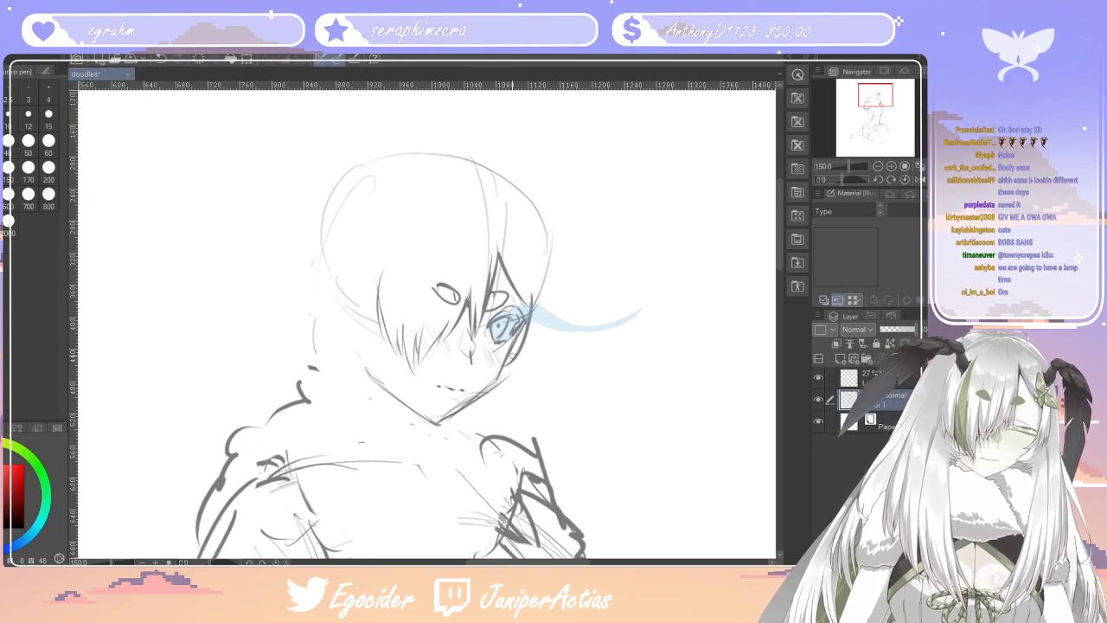
pyautogui.scroll(-3, 484, 285)
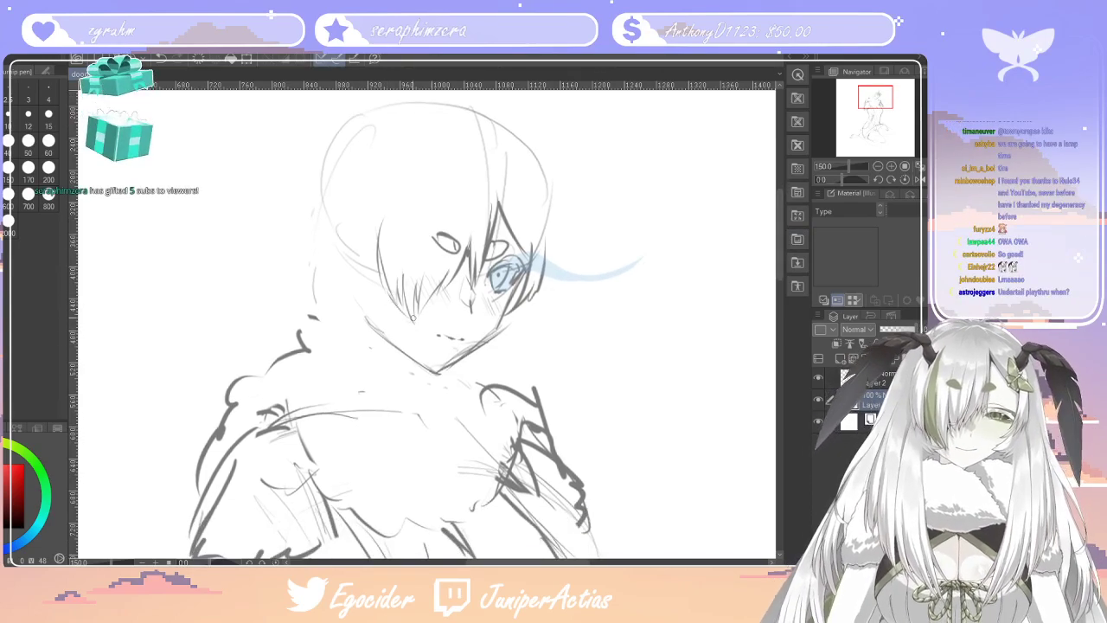
pyautogui.moveTo(392, 297)
pyautogui.mouseDown()
pyautogui.moveTo(415, 323)
pyautogui.moveTo(385, 333)
pyautogui.mouseUp()
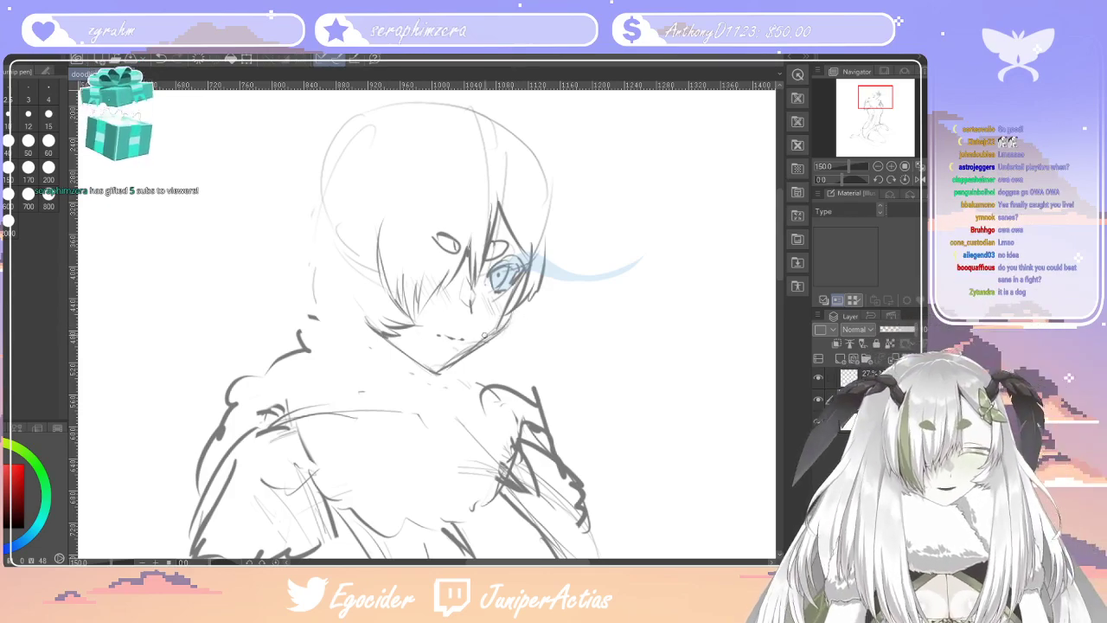
pyautogui.scroll(1, 395, 265)
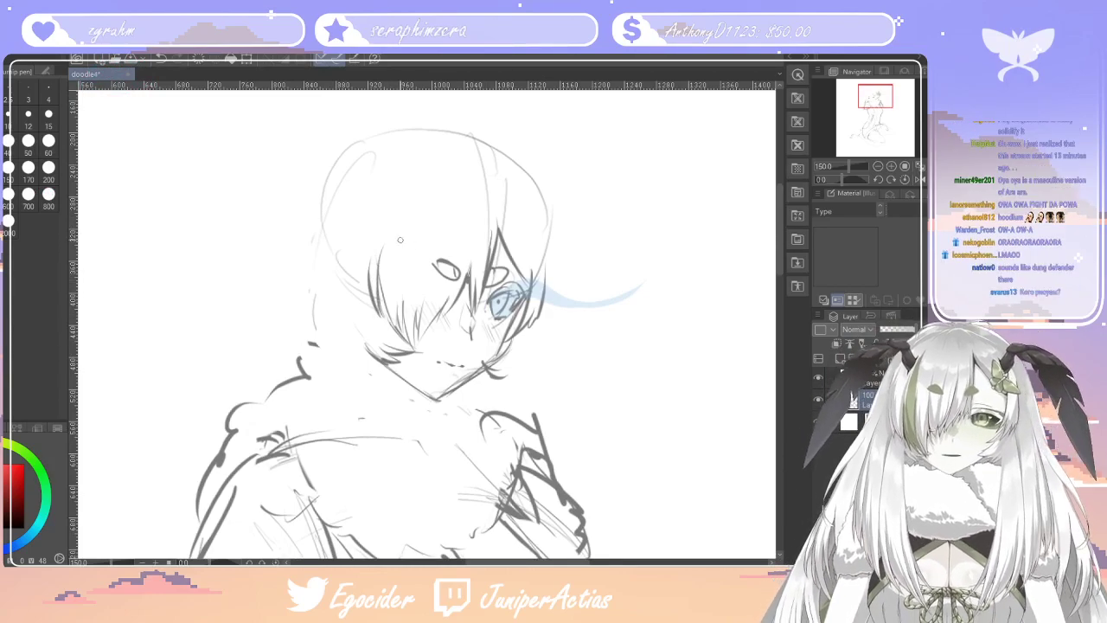
# Add side strands beside the covered cheek and sketch a crossed hair clip with petal shapes above the visible eye
pyautogui.moveTo(377, 265); pyautogui.dragTo(380, 327)
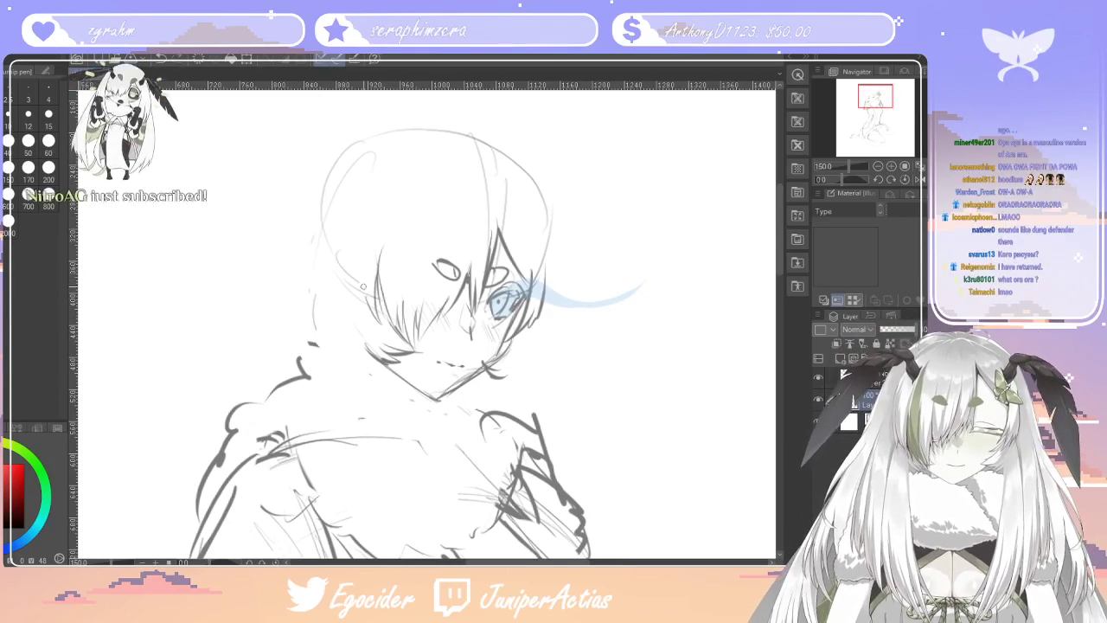
pyautogui.moveTo(357, 288); pyautogui.dragTo(363, 322)
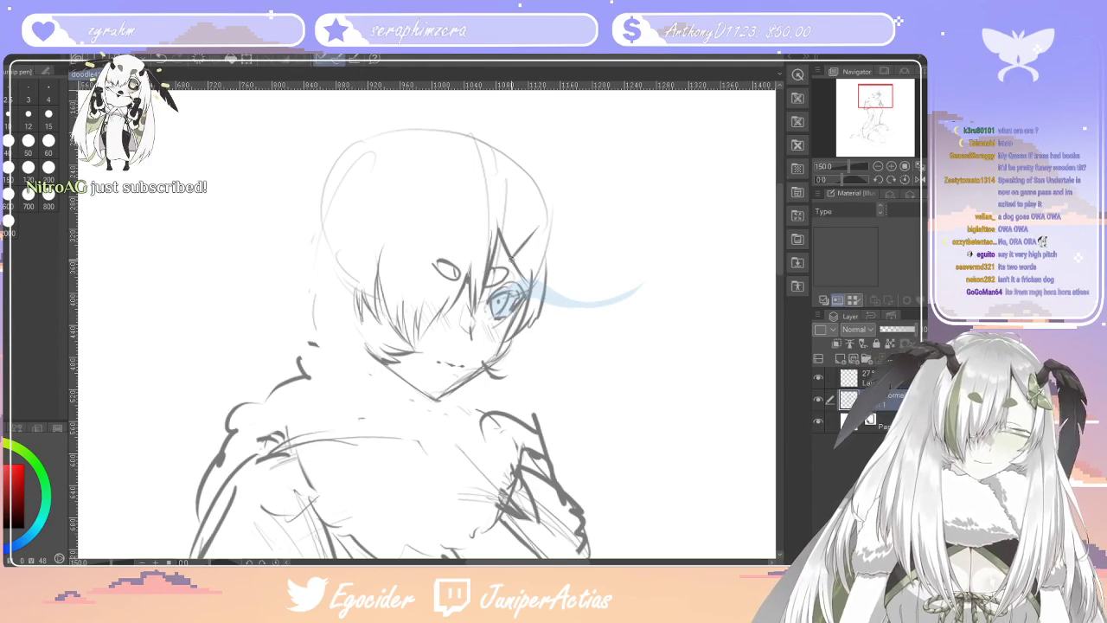
pyautogui.moveTo(538, 235); pyautogui.dragTo(517, 195)
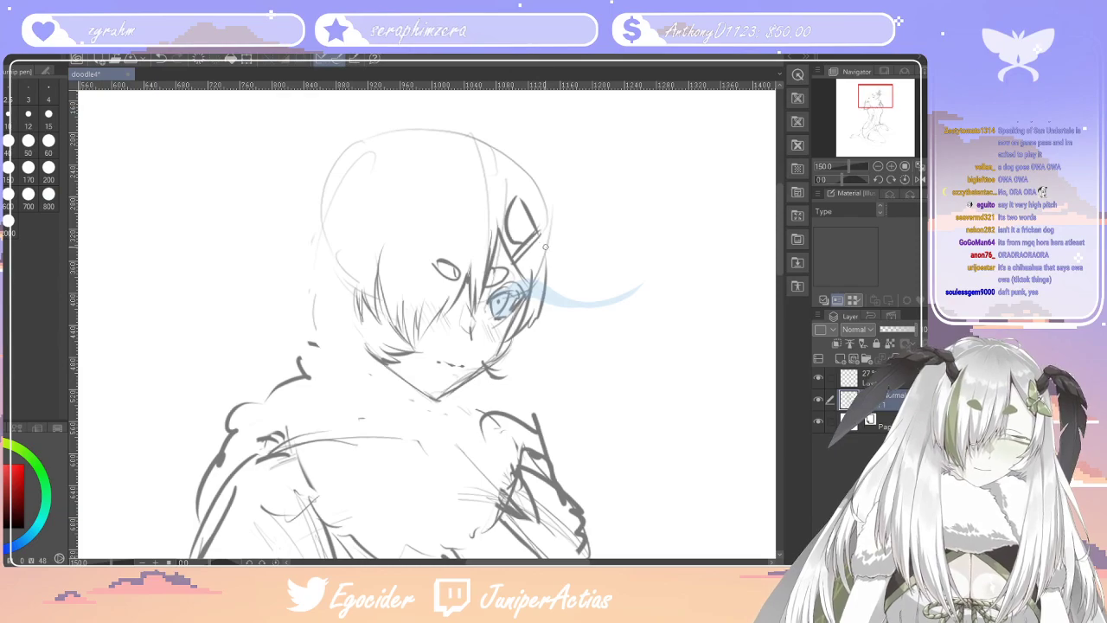
pyautogui.moveTo(554, 268); pyautogui.dragTo(514, 246)
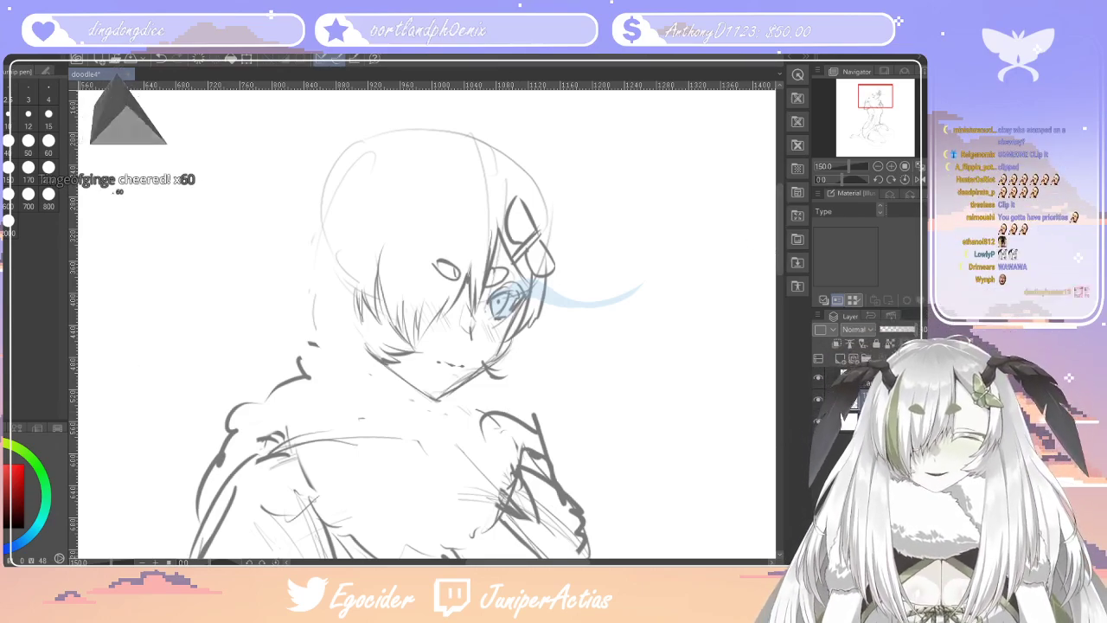
# Sketch long hair locks flowing from the side of the head down over the shoulder and chest
pyautogui.scroll(-2, 757, 240)
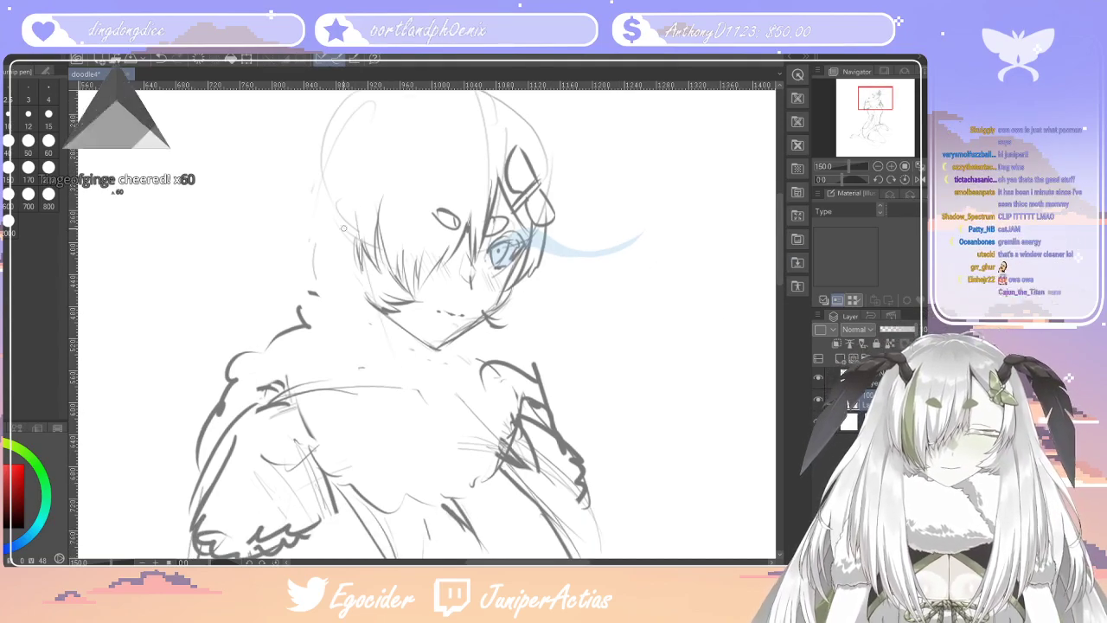
pyautogui.moveTo(362, 187); pyautogui.dragTo(415, 387)
pyautogui.moveTo(377, 314)
pyautogui.mouseDown()
pyautogui.moveTo(462, 533)
pyautogui.moveTo(422, 465)
pyautogui.moveTo(451, 508)
pyautogui.mouseUp()
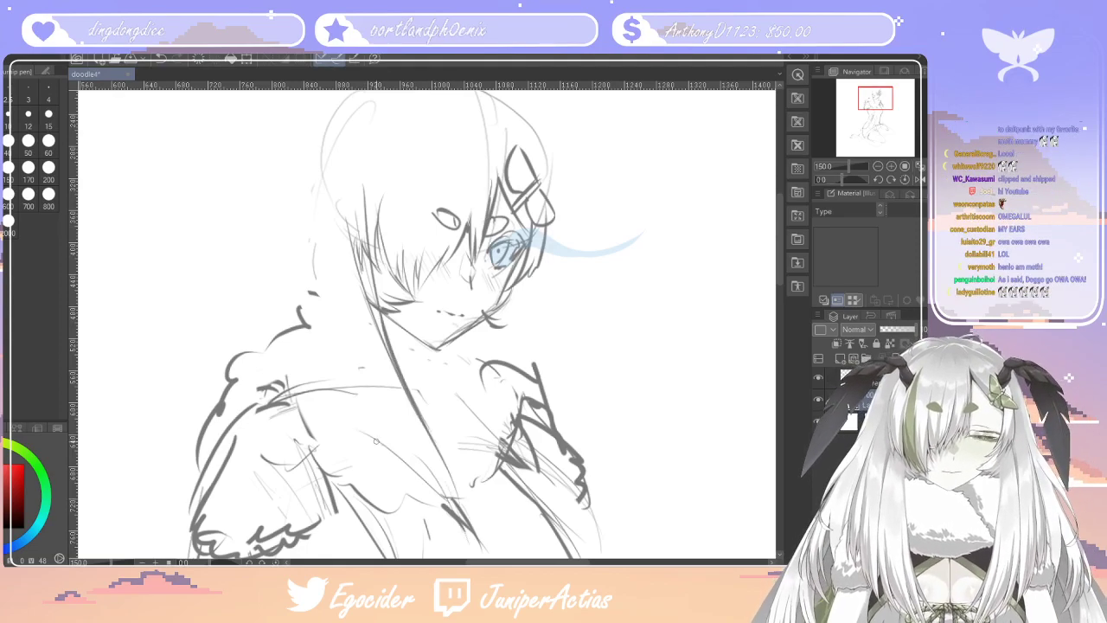
pyautogui.moveTo(380, 444); pyautogui.dragTo(303, 230)
pyautogui.moveTo(328, 403)
pyautogui.mouseDown()
pyautogui.moveTo(287, 254)
pyautogui.moveTo(293, 210)
pyautogui.mouseUp()
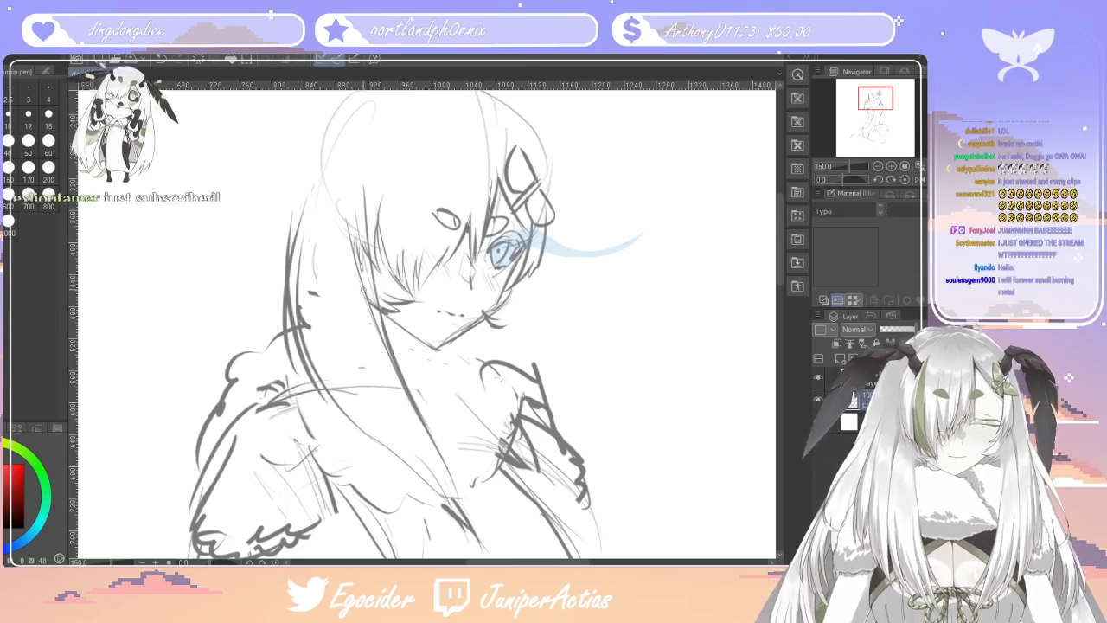
pyautogui.moveTo(298, 205); pyautogui.dragTo(381, 205)
pyautogui.moveTo(412, 150)
pyautogui.mouseDown()
pyautogui.moveTo(362, 373)
pyautogui.moveTo(385, 401)
pyautogui.mouseUp()
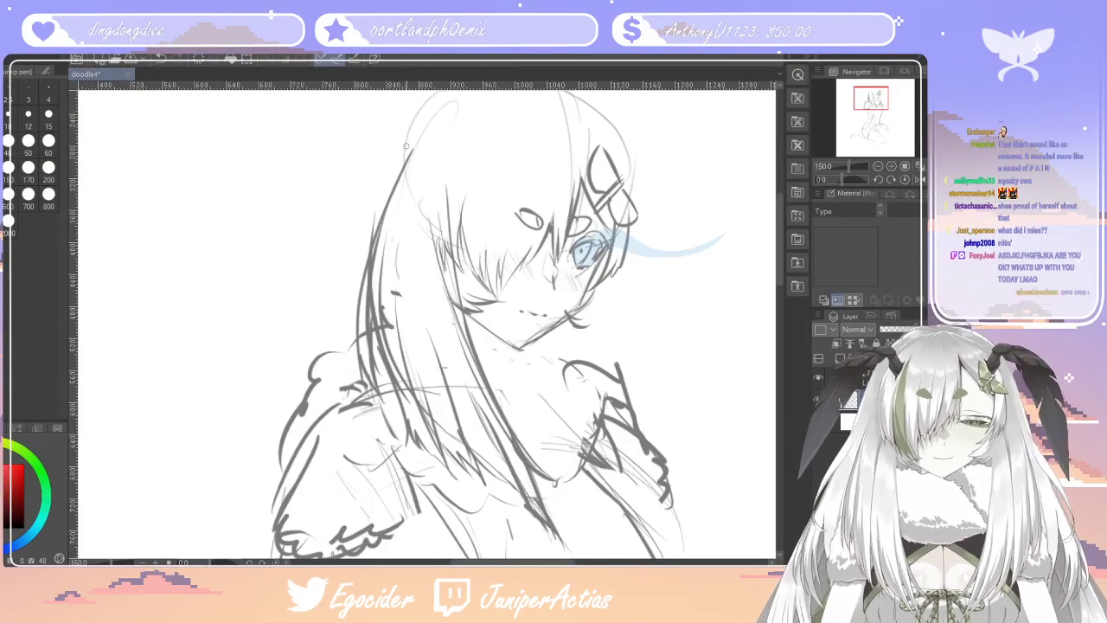
# Darken the outer contour of the long hair and clean up its edge with the size 12 eraser
pyautogui.moveTo(411, 145); pyautogui.dragTo(372, 259)
pyautogui.press('e')
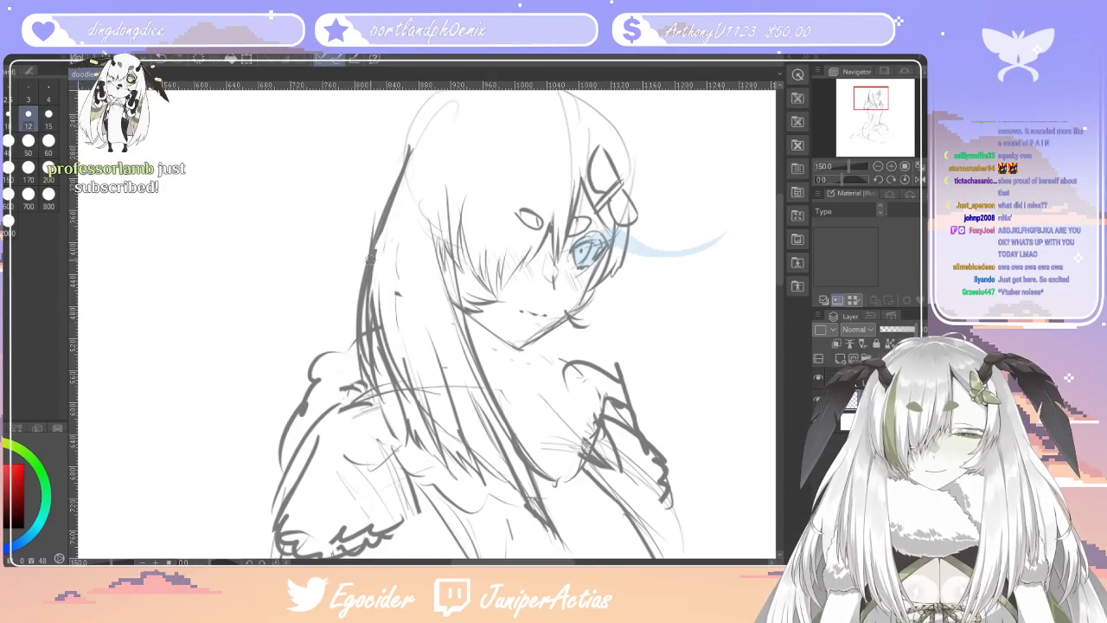
pyautogui.moveTo(368, 274); pyautogui.dragTo(360, 367)
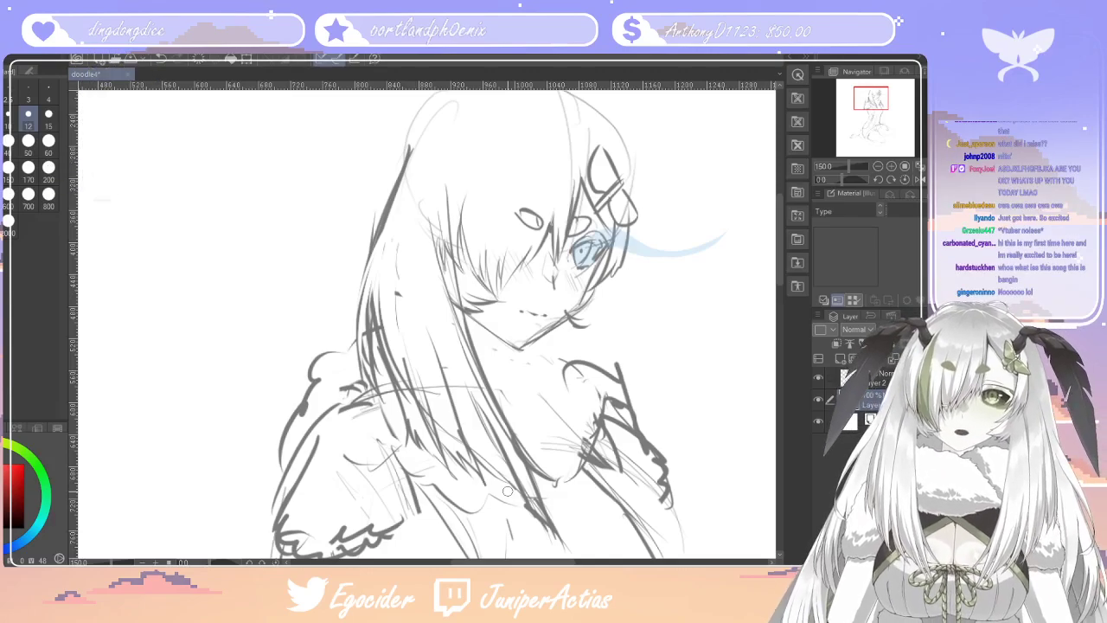
pyautogui.press('p')
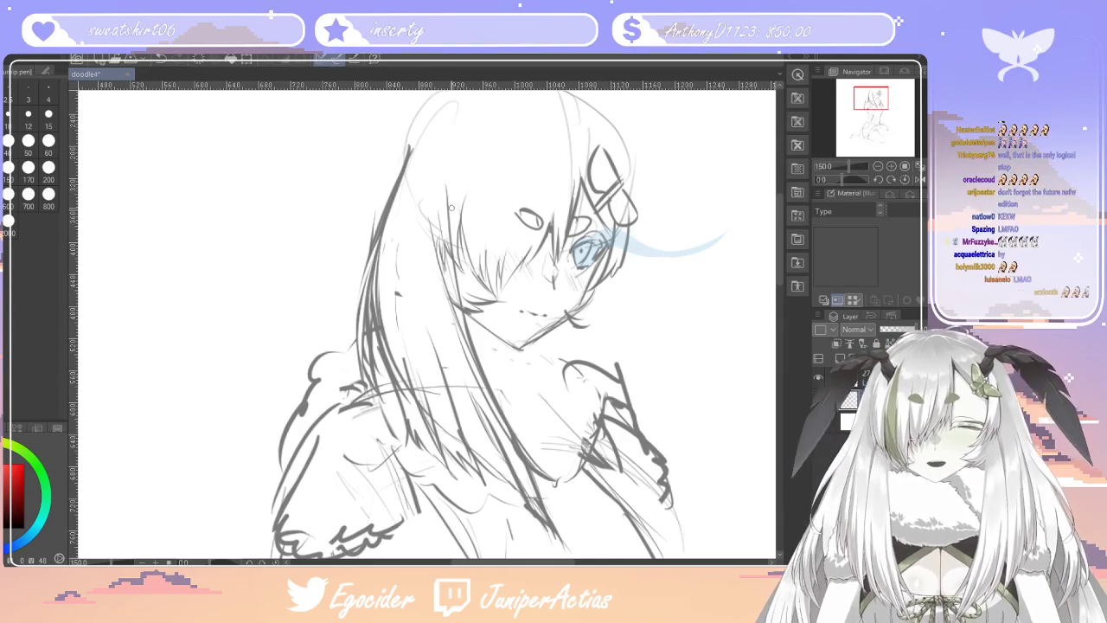
# Sketch a long hair lock falling from beside the visible eye down over the far shoulder to the chest
pyautogui.scroll(-1, 603, 241)
pyautogui.moveTo(599, 242); pyautogui.dragTo(592, 338)
pyautogui.moveTo(595, 242); pyautogui.dragTo(580, 374)
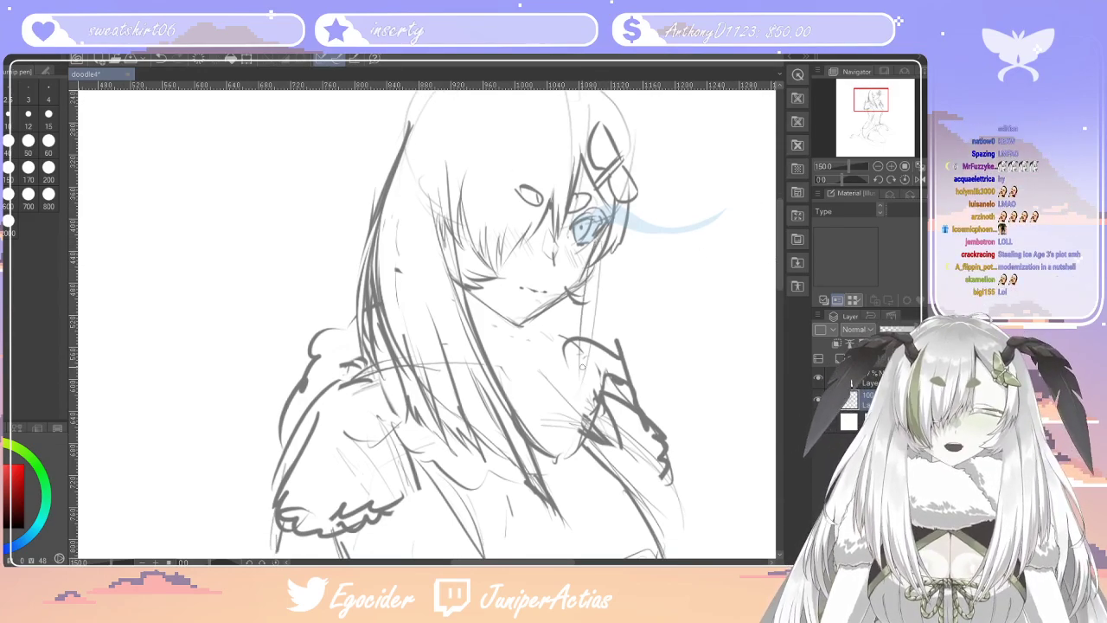
pyautogui.moveTo(600, 443)
pyautogui.mouseDown()
pyautogui.moveTo(594, 502)
pyautogui.moveTo(610, 425)
pyautogui.mouseUp()
pyautogui.moveTo(604, 487); pyautogui.dragTo(615, 431)
pyautogui.moveTo(602, 270); pyautogui.dragTo(616, 434)
pyautogui.moveTo(617, 218)
pyautogui.mouseDown()
pyautogui.moveTo(633, 406)
pyautogui.moveTo(624, 422)
pyautogui.mouseUp()
pyautogui.moveTo(644, 362); pyautogui.dragTo(621, 426)
pyautogui.moveTo(621, 224); pyautogui.dragTo(625, 323)
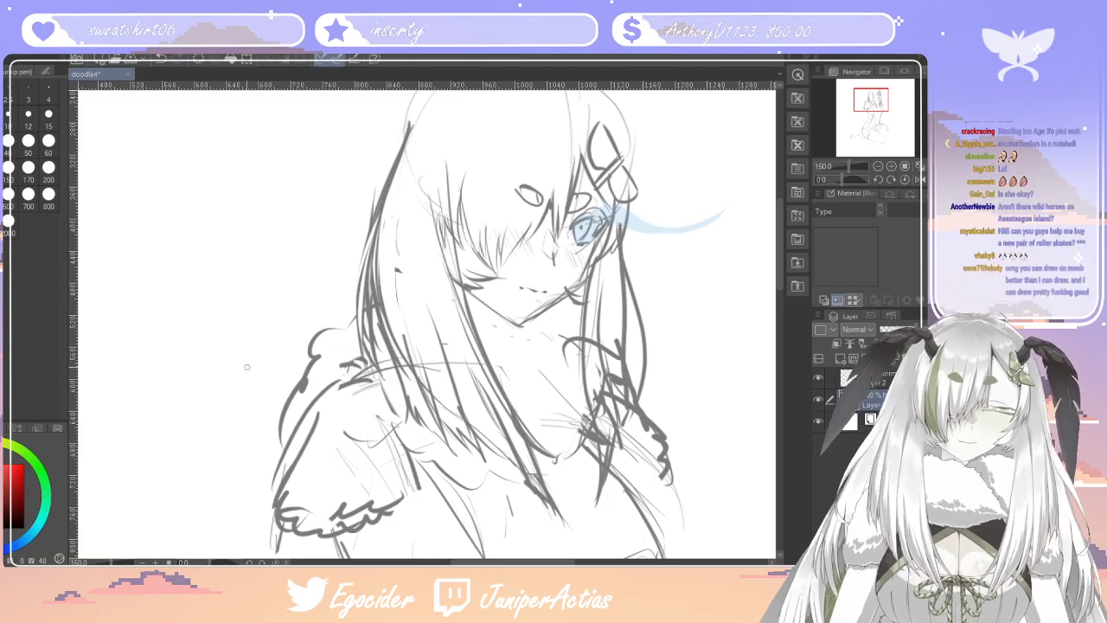
# Erase the shoulder lines overlapping the far side lock with the size 50 eraser and redraw the lock's inner and outer edges
pyautogui.click(28, 143)
pyautogui.moveTo(561, 355)
pyautogui.mouseDown()
pyautogui.moveTo(590, 366)
pyautogui.moveTo(609, 314)
pyautogui.moveTo(605, 363)
pyautogui.moveTo(613, 332)
pyautogui.moveTo(625, 356)
pyautogui.moveTo(626, 327)
pyautogui.moveTo(647, 373)
pyautogui.moveTo(637, 344)
pyautogui.moveTo(627, 387)
pyautogui.mouseUp()
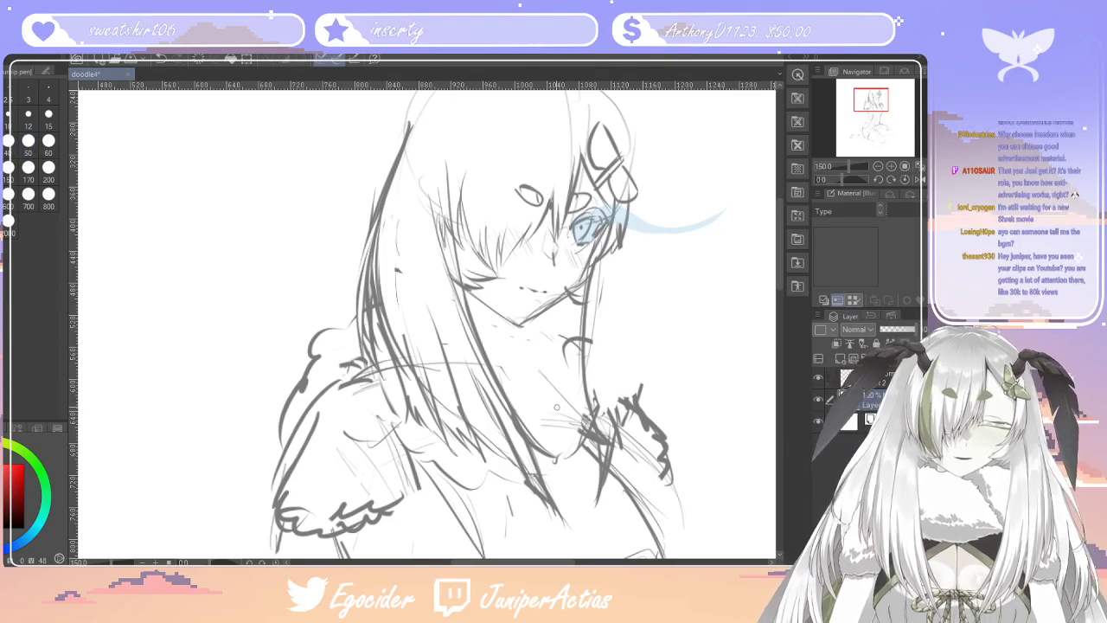
pyautogui.moveTo(616, 323); pyautogui.dragTo(617, 457)
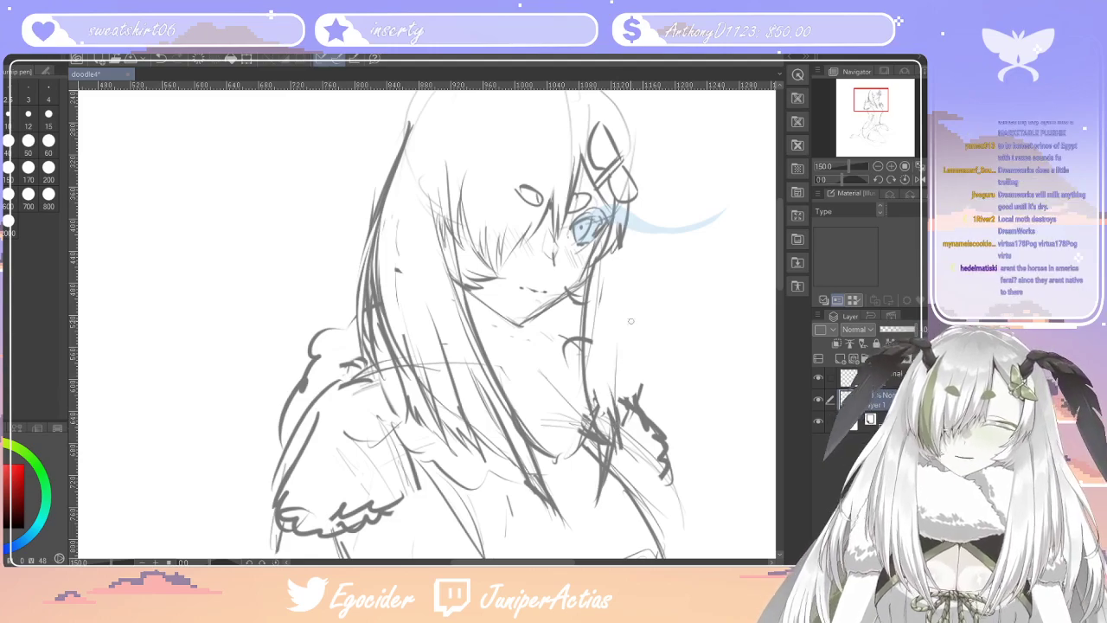
pyautogui.moveTo(617, 399)
pyautogui.mouseDown()
pyautogui.moveTo(625, 247)
pyautogui.moveTo(645, 404)
pyautogui.moveTo(618, 432)
pyautogui.mouseUp()
pyautogui.moveTo(614, 332); pyautogui.dragTo(614, 387)
pyautogui.moveTo(590, 265); pyautogui.dragTo(577, 458)
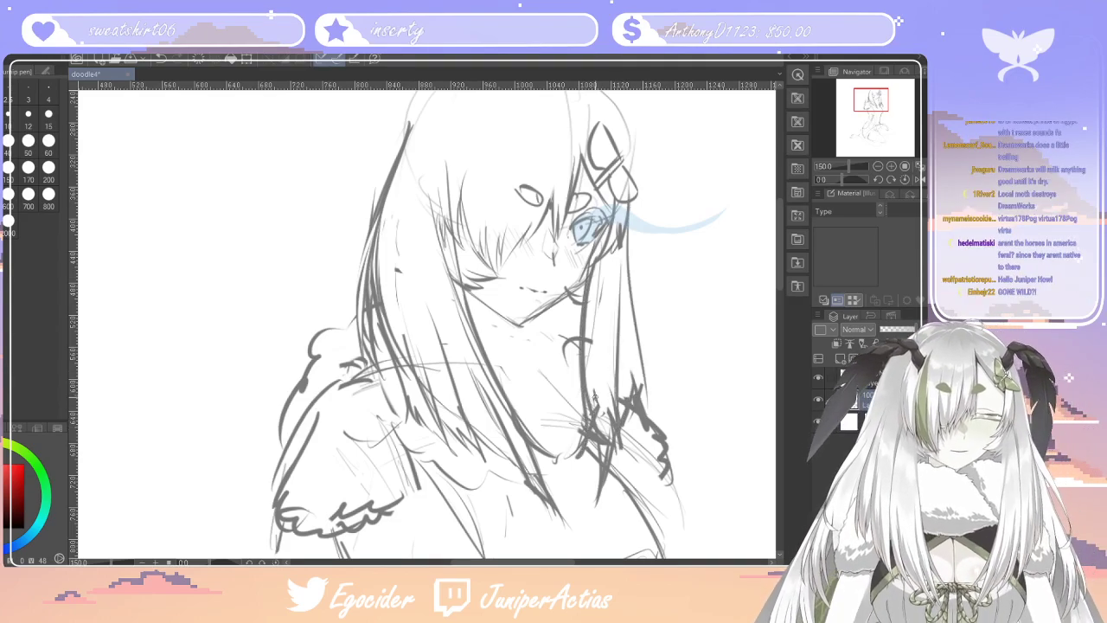
# Firm up the head contour beside the hair clip and add short strands to the bangs on both sides
pyautogui.moveTo(779, 245); pyautogui.dragTo(779, 232)
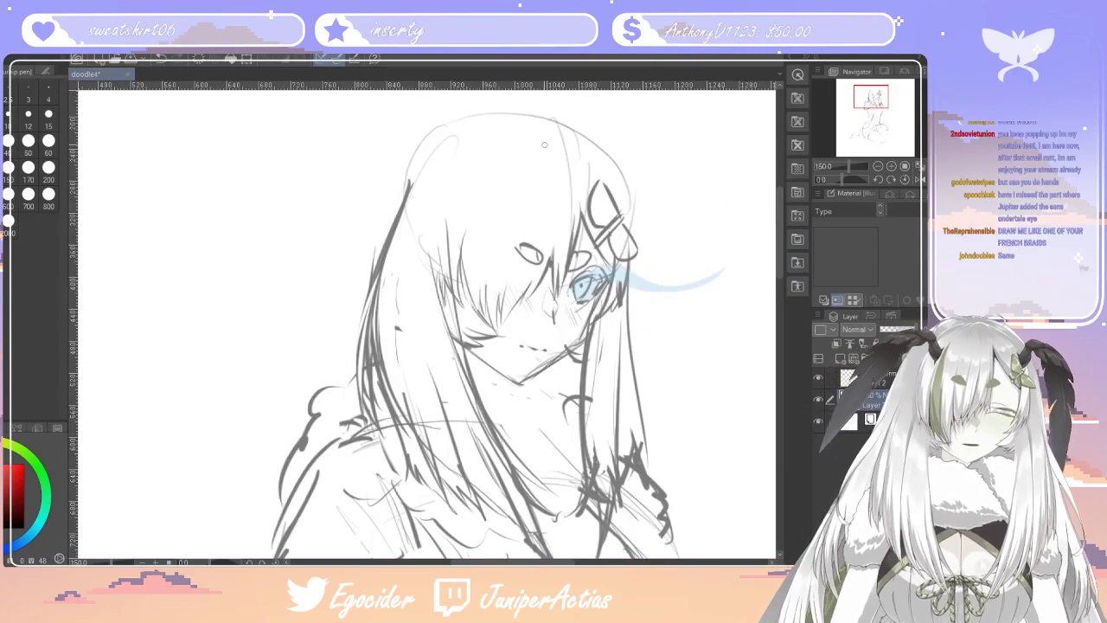
pyautogui.moveTo(629, 347); pyautogui.dragTo(638, 210)
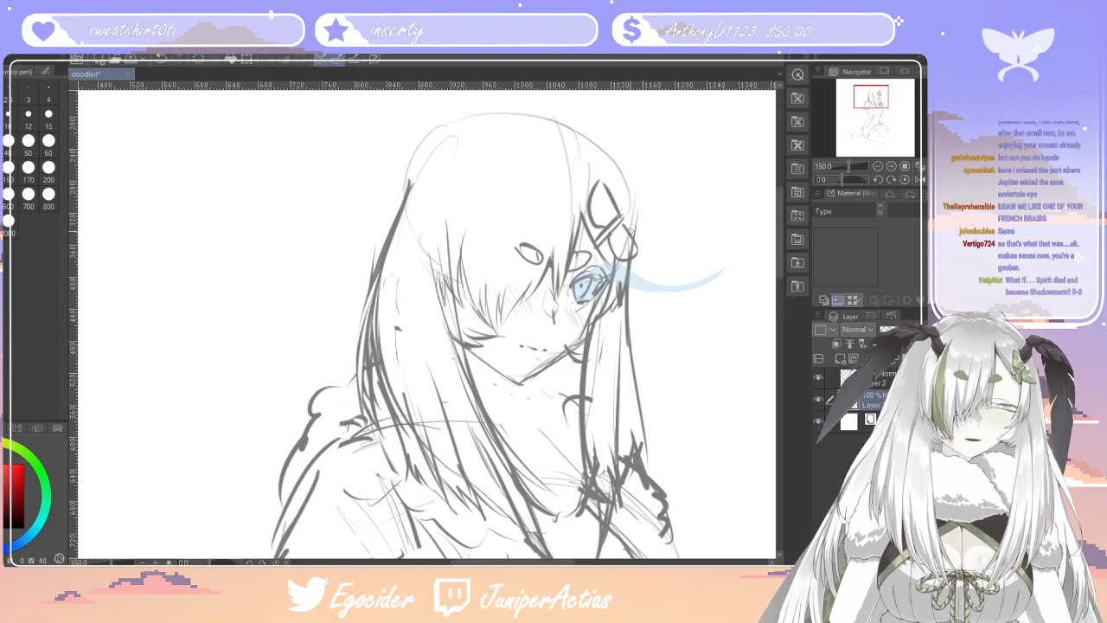
pyautogui.moveTo(616, 151); pyautogui.dragTo(631, 207)
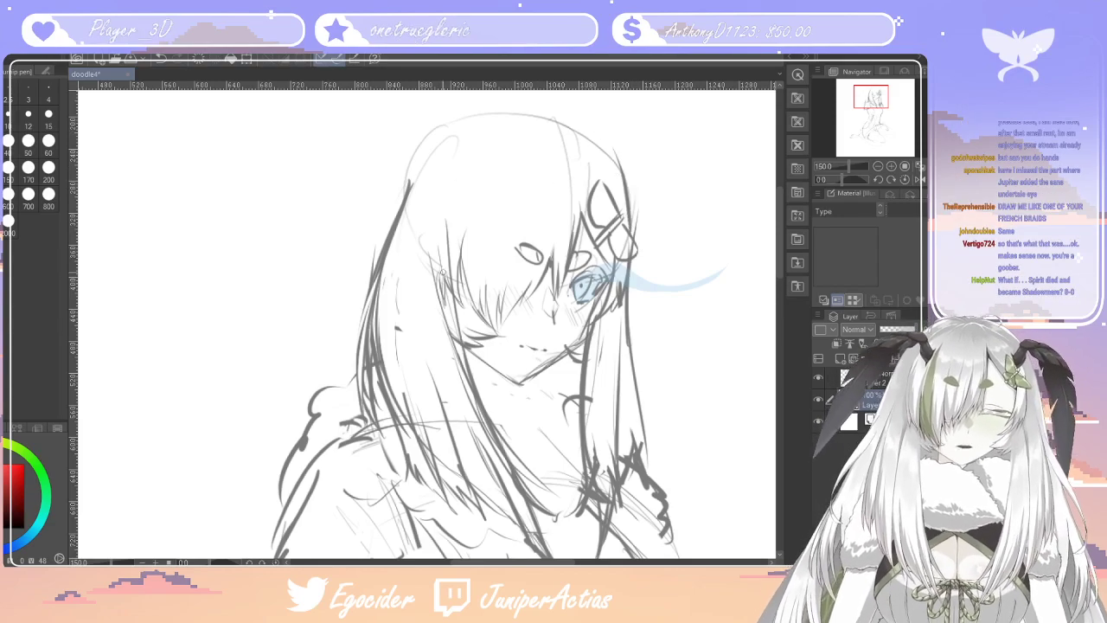
pyautogui.moveTo(445, 283); pyautogui.dragTo(439, 202)
pyautogui.moveTo(621, 180); pyautogui.dragTo(592, 146)
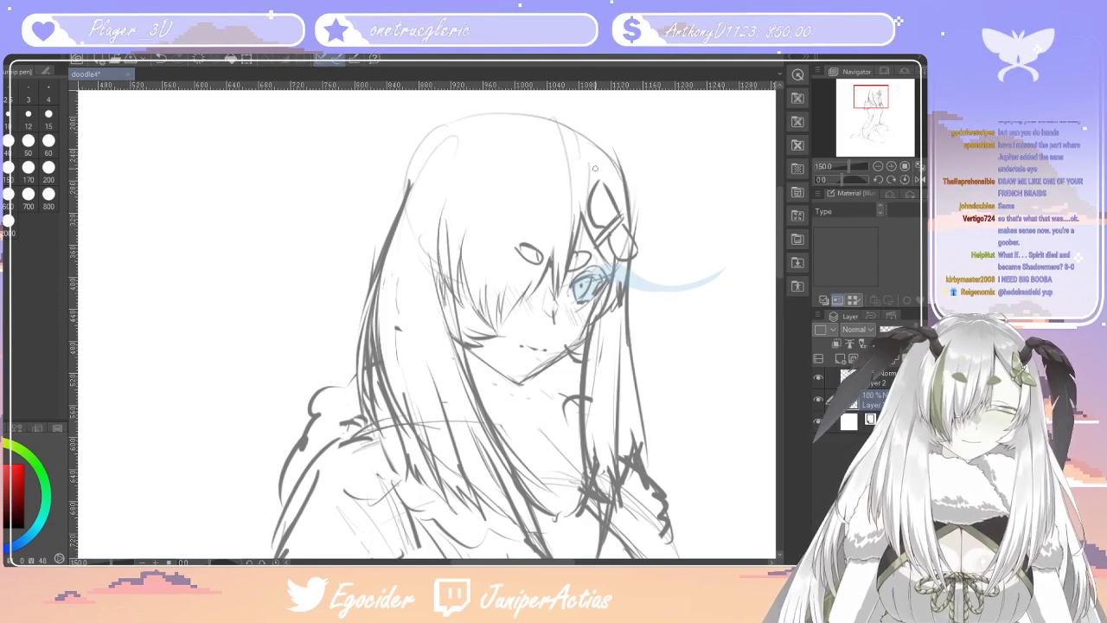
pyautogui.moveTo(580, 219); pyautogui.dragTo(590, 134)
# Draw the curved edge of the bangs from the top of the head down toward the covered cheek
pyautogui.moveTo(496, 113); pyautogui.dragTo(441, 204)
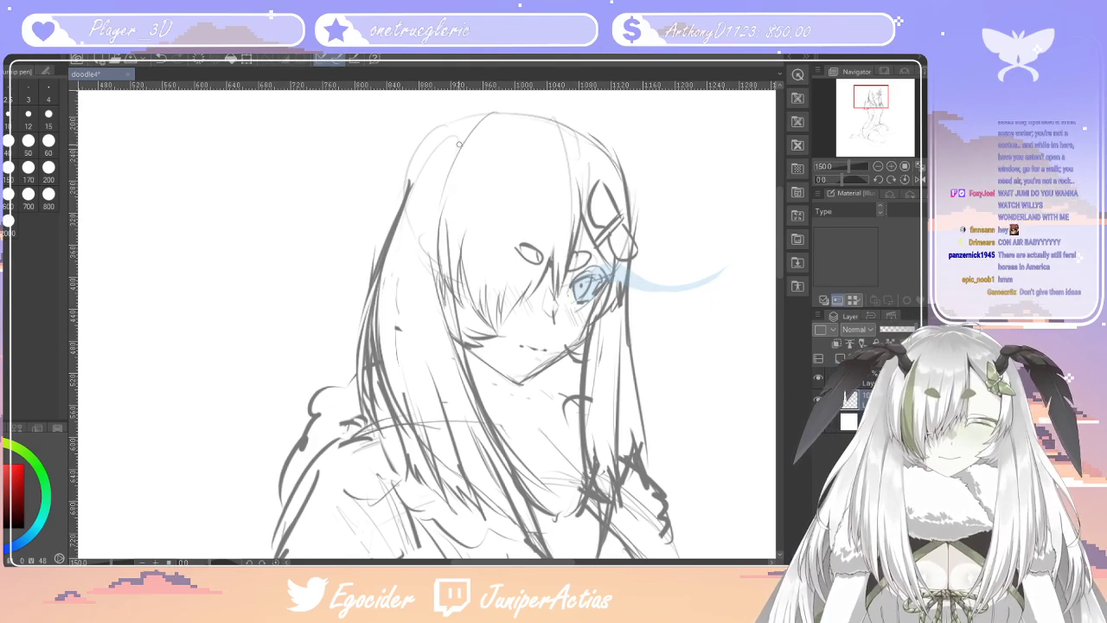
pyautogui.moveTo(500, 113)
pyautogui.mouseDown()
pyautogui.moveTo(556, 126)
pyautogui.moveTo(436, 217)
pyautogui.mouseUp()
pyautogui.moveTo(462, 144); pyautogui.dragTo(425, 259)
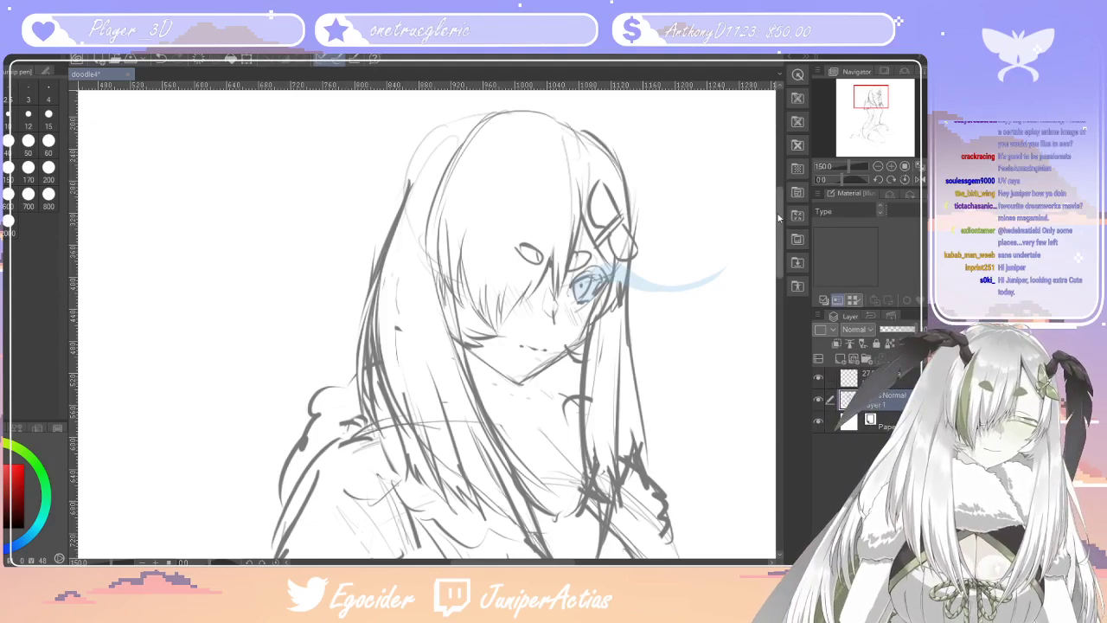
# Sketch the outer hair volume from above the crown down the back of the head to the near shoulder
pyautogui.scroll(3, 777, 216)
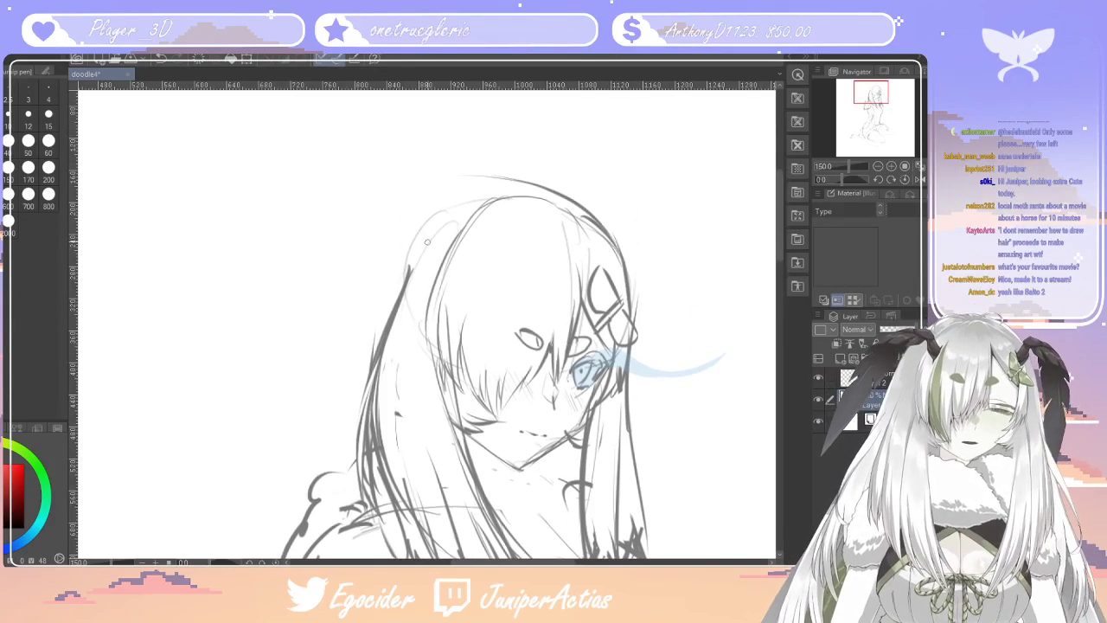
pyautogui.moveTo(361, 227); pyautogui.dragTo(518, 181)
pyautogui.moveTo(336, 319)
pyautogui.mouseDown()
pyautogui.moveTo(435, 186)
pyautogui.moveTo(335, 397)
pyautogui.mouseUp()
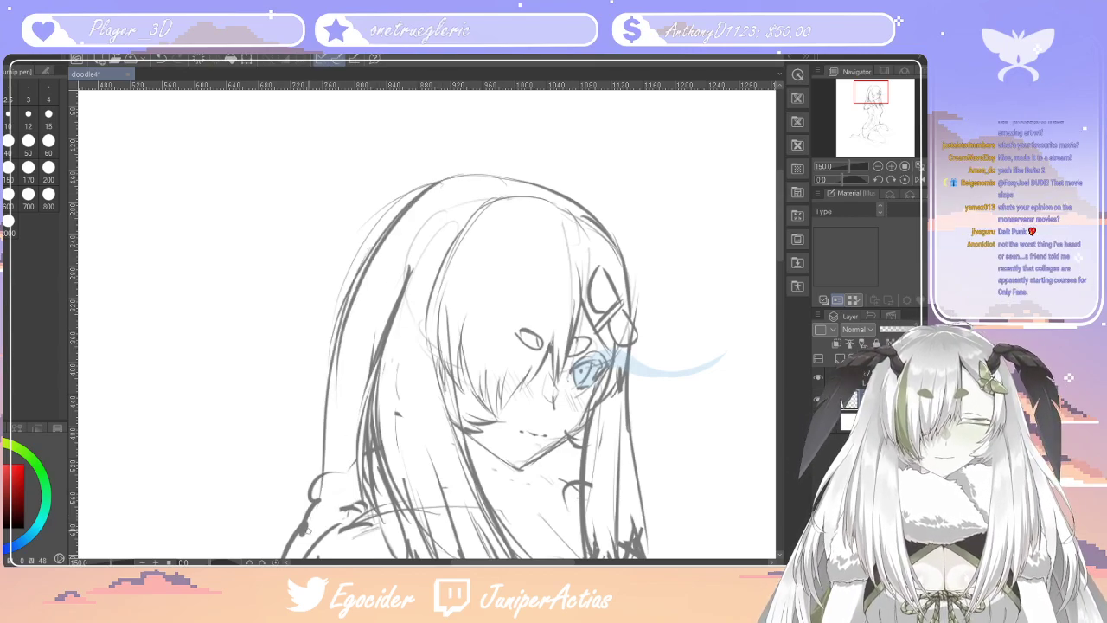
# Clean up stray lines on the back hair outline and darken it from the crown down to the shoulder
pyautogui.scroll(-2, 773, 243)
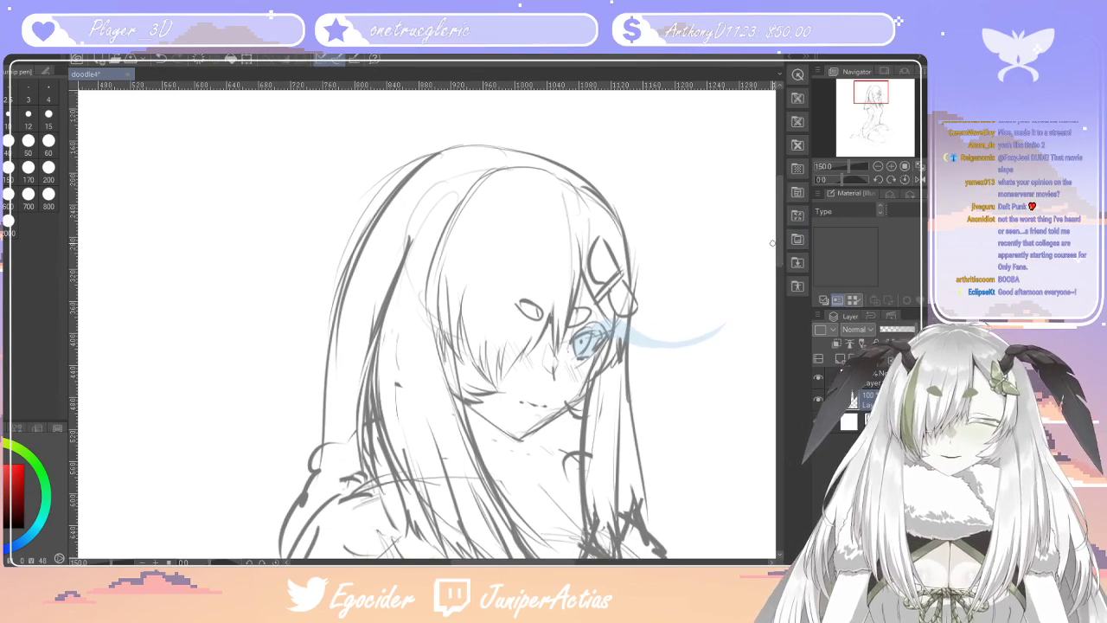
pyautogui.press('e')
pyautogui.moveTo(359, 201)
pyautogui.mouseDown()
pyautogui.moveTo(438, 139)
pyautogui.moveTo(370, 247)
pyautogui.mouseUp()
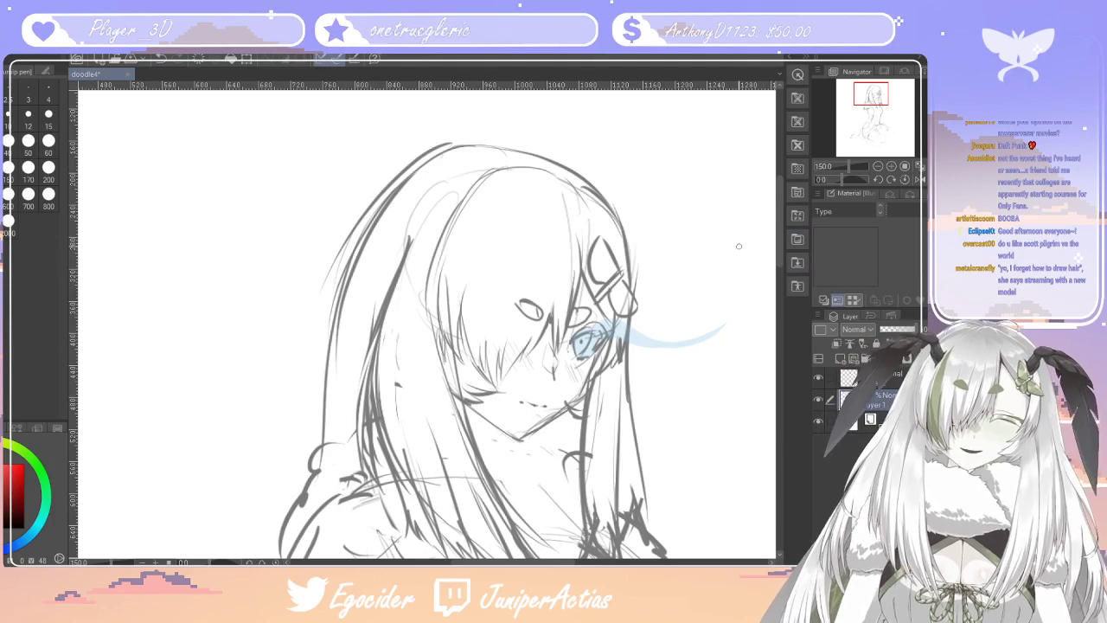
pyautogui.scroll(-2, 773, 239)
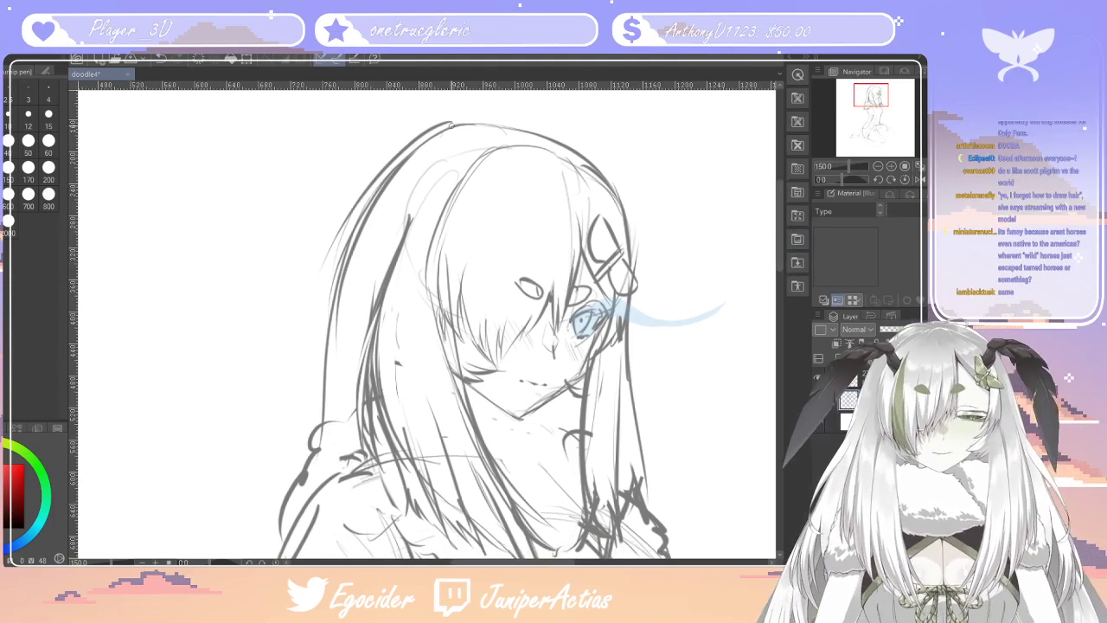
pyautogui.moveTo(450, 125); pyautogui.dragTo(331, 316)
pyautogui.moveTo(362, 209); pyautogui.dragTo(332, 471)
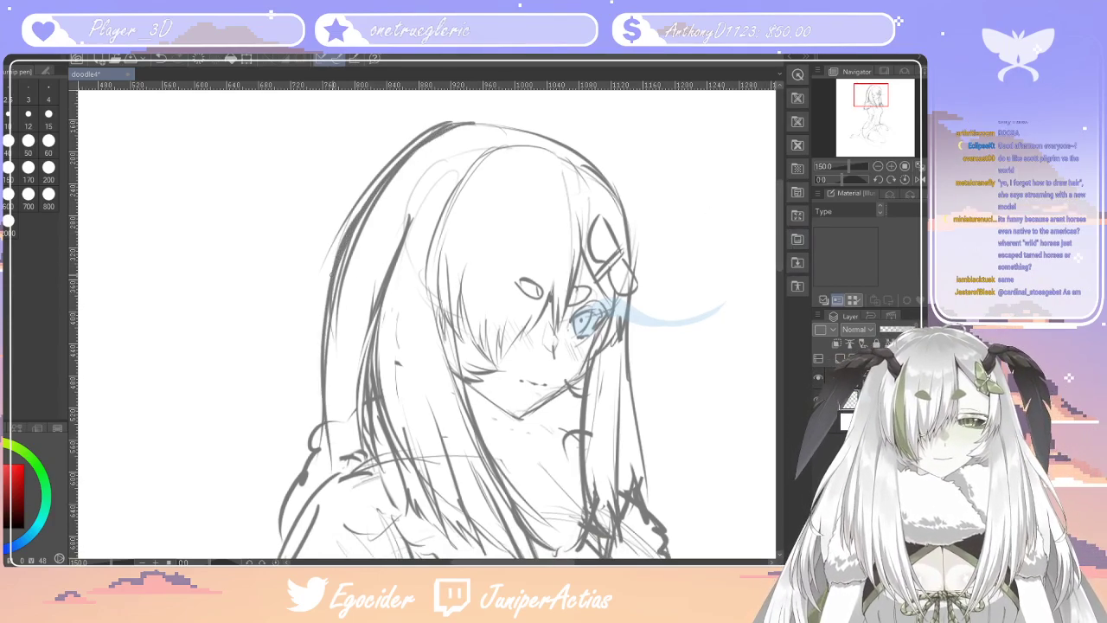
# Draw long locks falling behind and across the near shoulder and sleeve, and curve the far lock over the chest
pyautogui.scroll(-5, 772, 244)
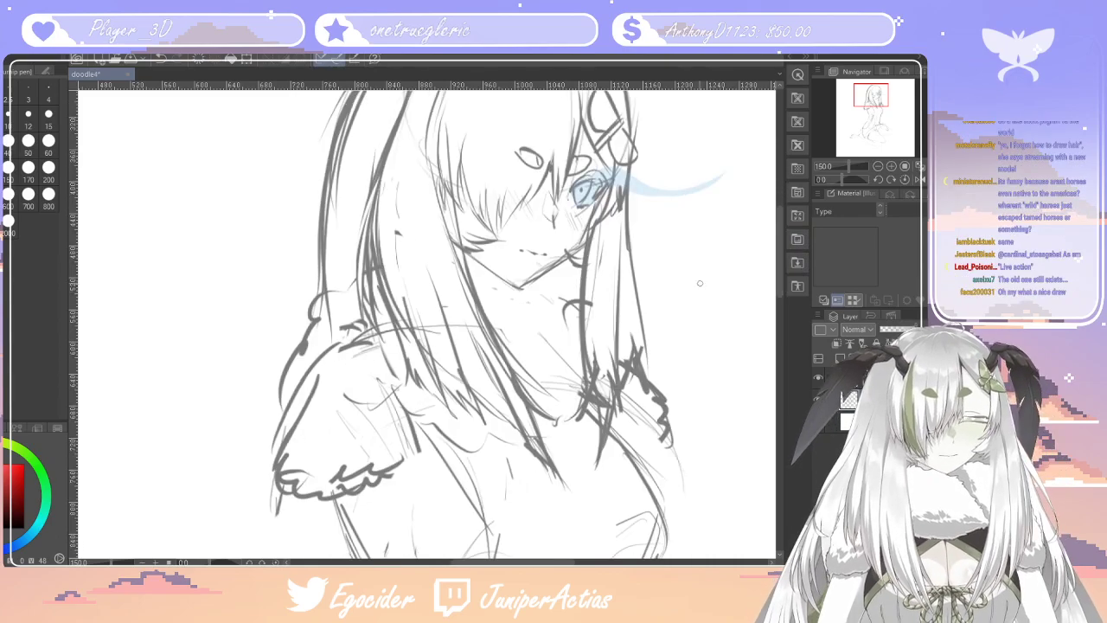
pyautogui.moveTo(320, 247); pyautogui.dragTo(255, 441)
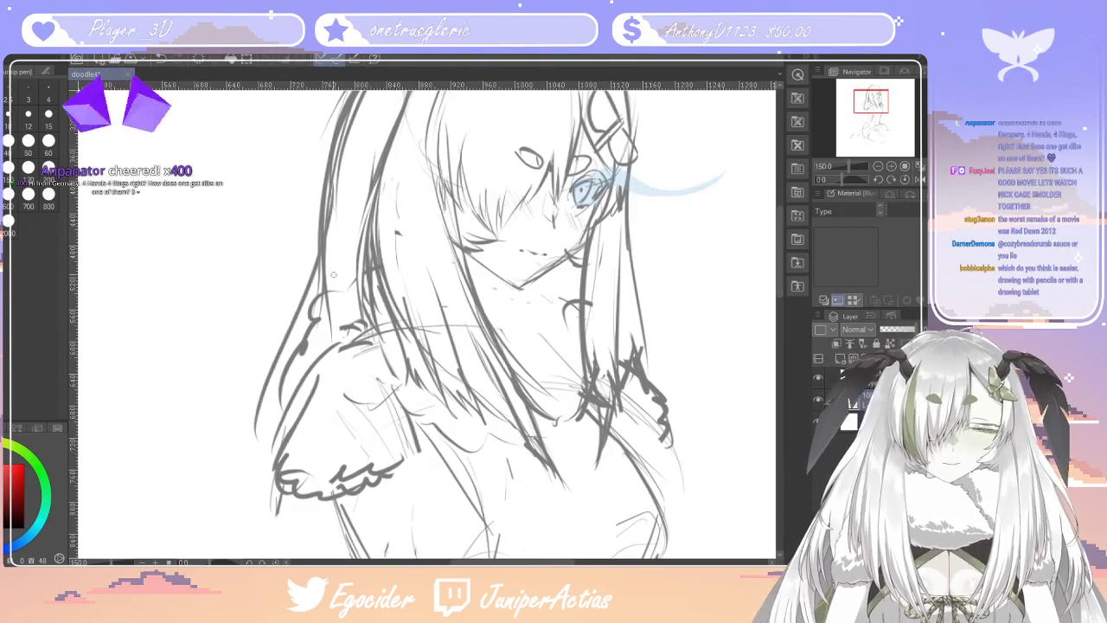
pyautogui.moveTo(338, 181); pyautogui.dragTo(381, 468)
pyautogui.moveTo(346, 355); pyautogui.dragTo(433, 513)
pyautogui.moveTo(331, 238); pyautogui.dragTo(367, 466)
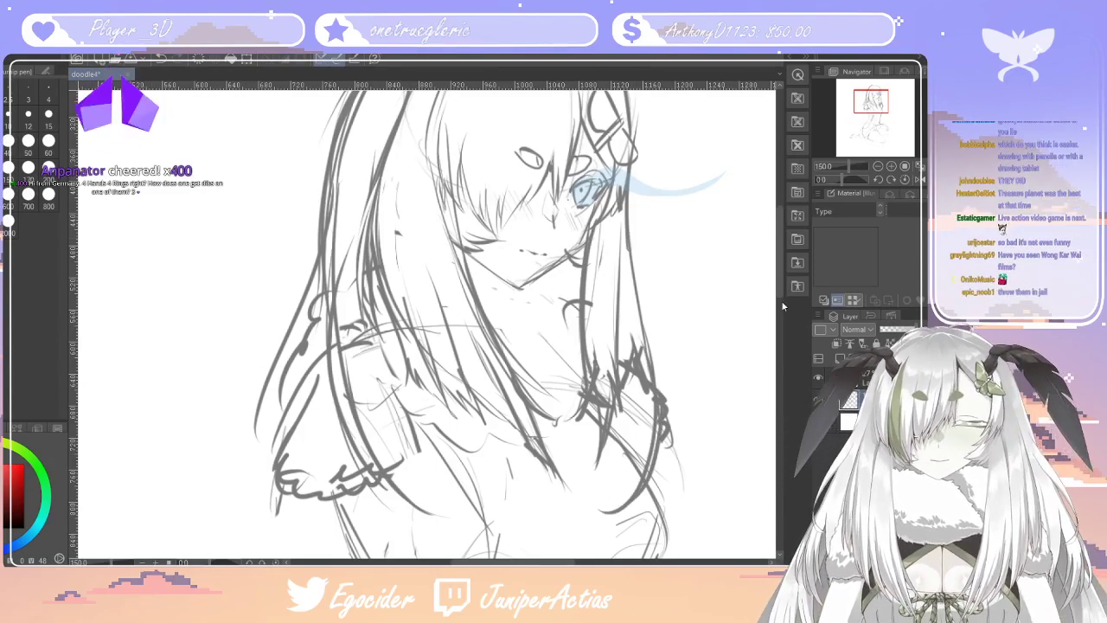
# Extend the back hair past the frilled sleeve with curved strands ending in tapered tips
pyautogui.moveTo(780, 280); pyautogui.dragTo(780, 304)
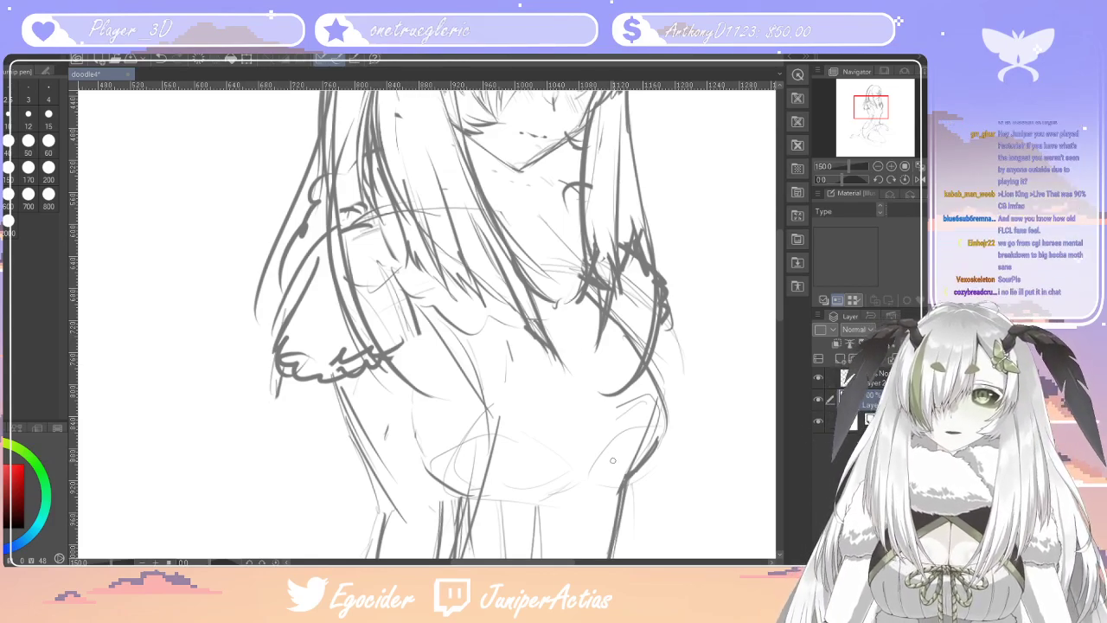
pyautogui.moveTo(540, 562); pyautogui.dragTo(526, 562)
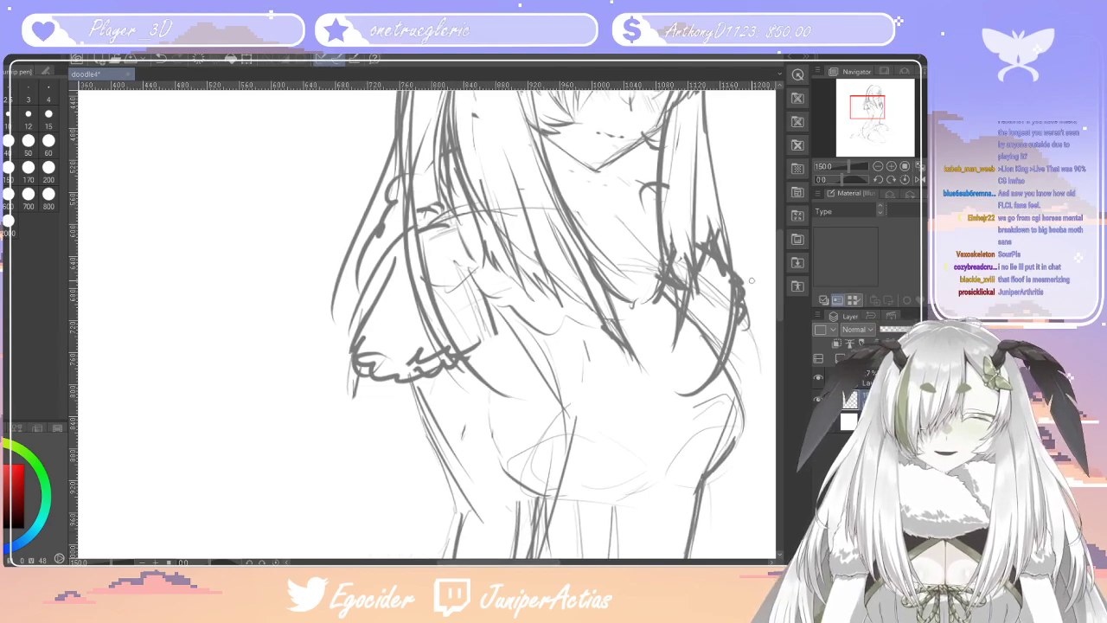
pyautogui.moveTo(391, 197); pyautogui.dragTo(304, 451)
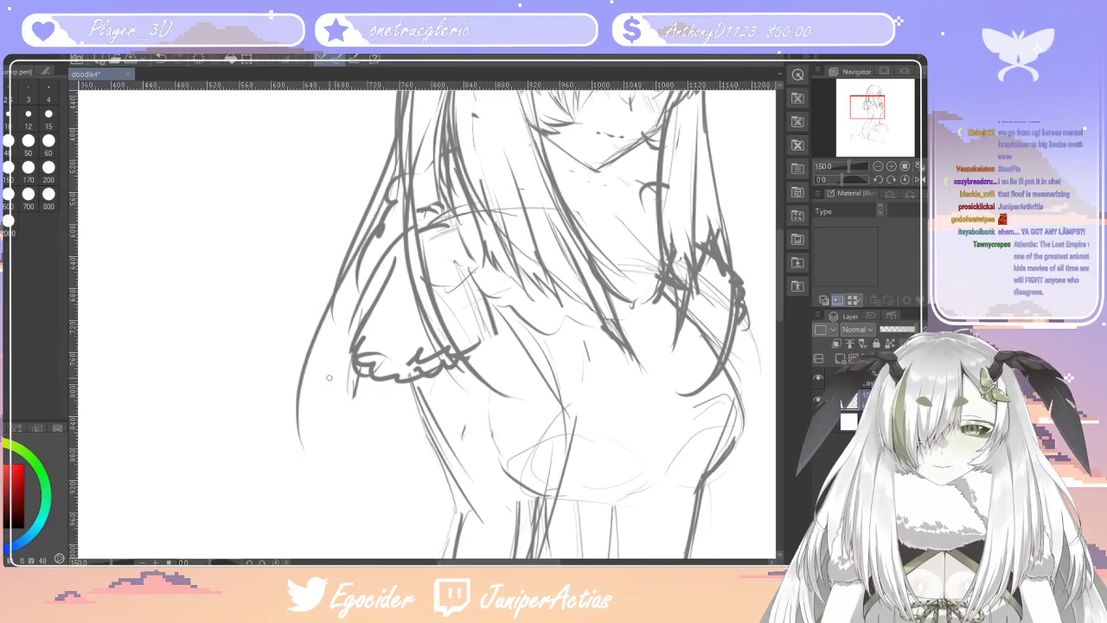
pyautogui.moveTo(337, 281); pyautogui.dragTo(325, 495)
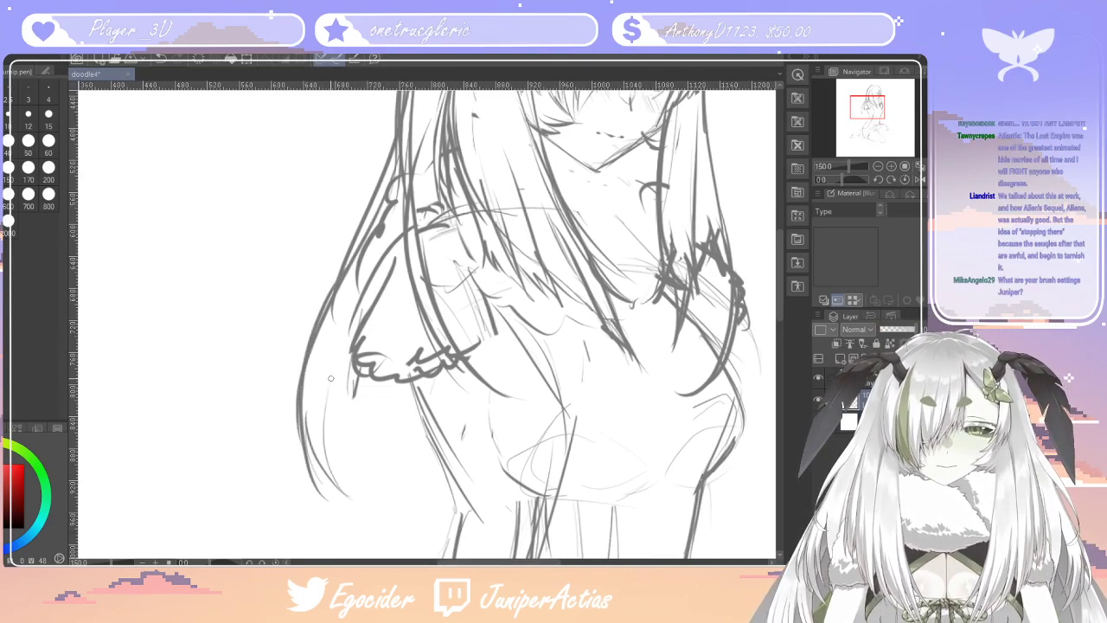
pyautogui.moveTo(320, 320); pyautogui.dragTo(356, 480)
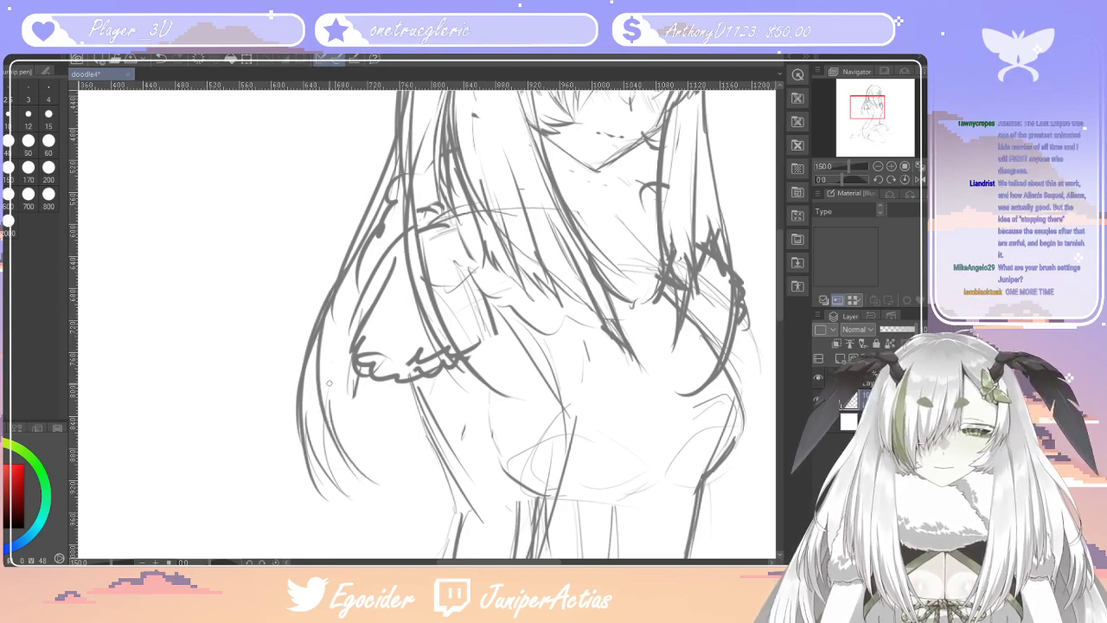
pyautogui.moveTo(335, 318); pyautogui.dragTo(343, 439)
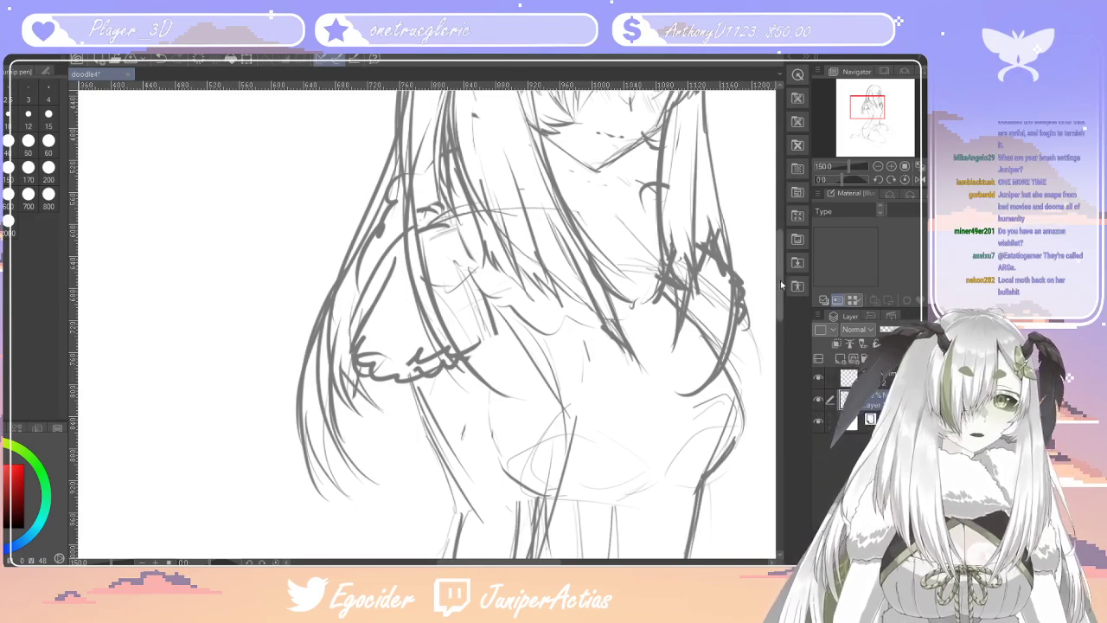
# Trim the outline at the back of the crown with the size 50 eraser and add long strands through the bangs
pyautogui.scroll(4, 776, 253)
pyautogui.moveTo(776, 252)
pyautogui.mouseDown()
pyautogui.moveTo(780, 265)
pyautogui.moveTo(777, 235)
pyautogui.mouseUp()
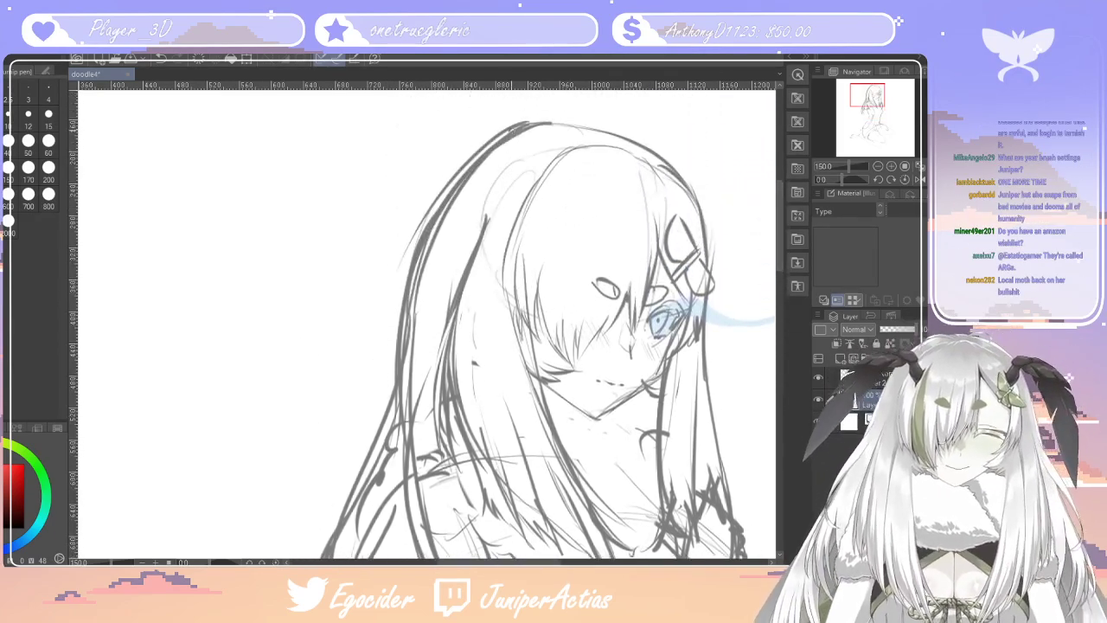
pyautogui.press('e')
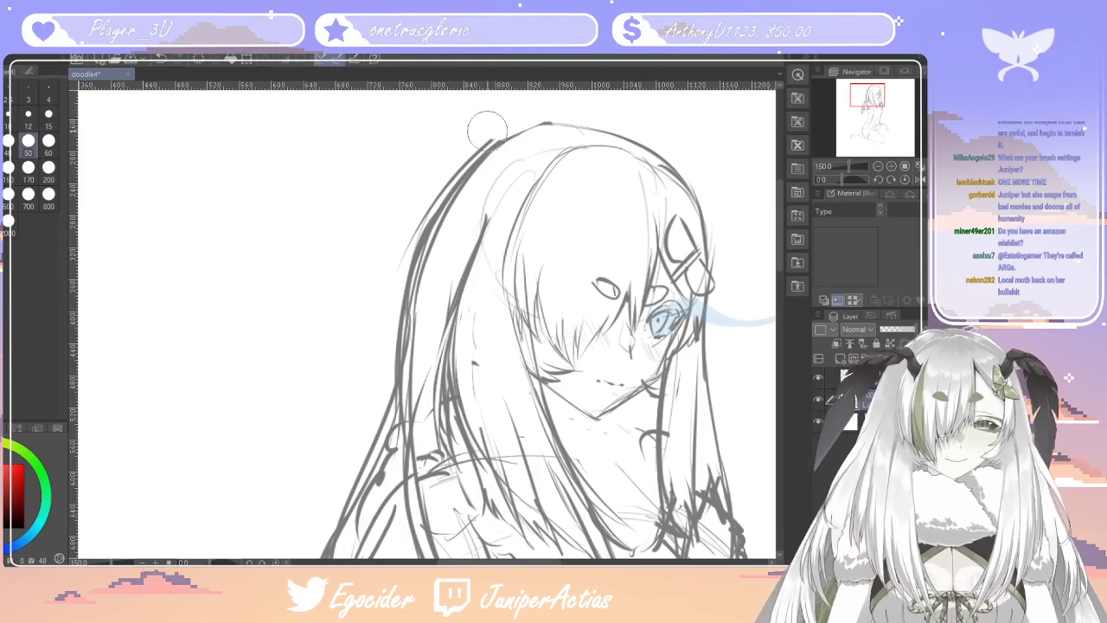
pyautogui.press('p')
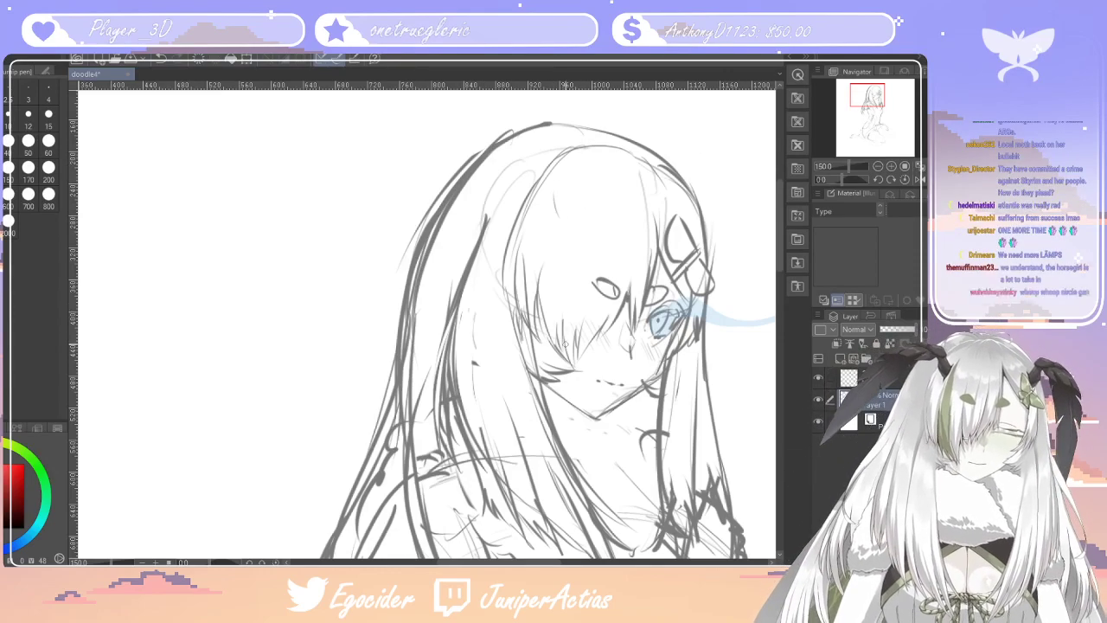
pyautogui.moveTo(578, 213); pyautogui.dragTo(566, 306)
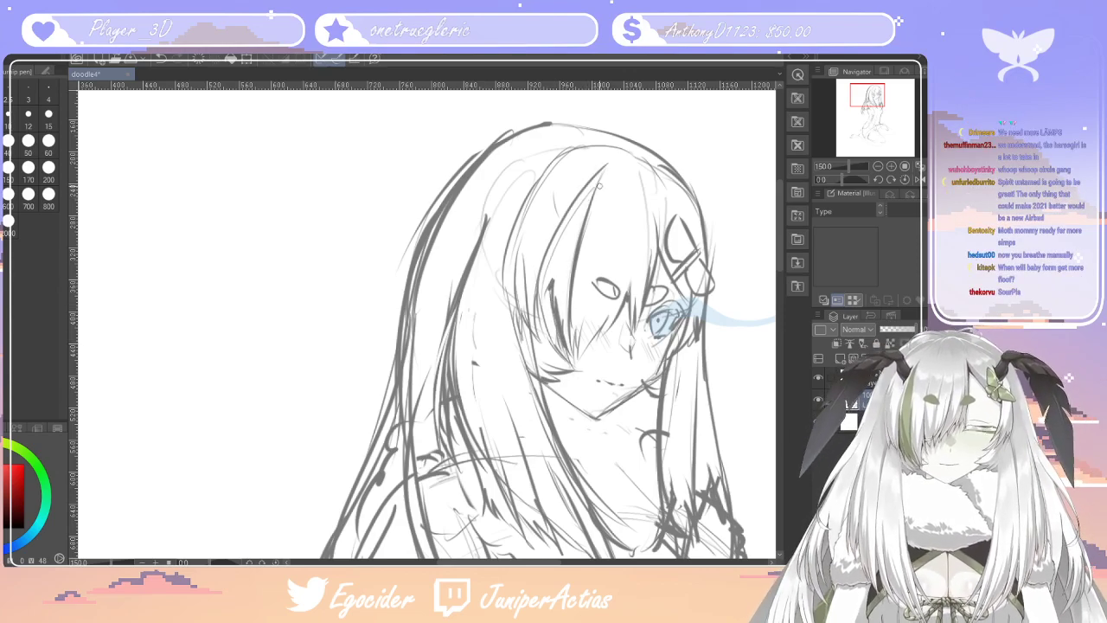
# Draw the near antenna with a curled base at the hairline and a long feather sweeping back over the hair into a drooping pointed tip
pyautogui.moveTo(575, 186)
pyautogui.mouseDown()
pyautogui.moveTo(555, 213)
pyautogui.moveTo(548, 176)
pyautogui.moveTo(576, 183)
pyautogui.moveTo(551, 138)
pyautogui.moveTo(568, 150)
pyautogui.moveTo(512, 162)
pyautogui.mouseUp()
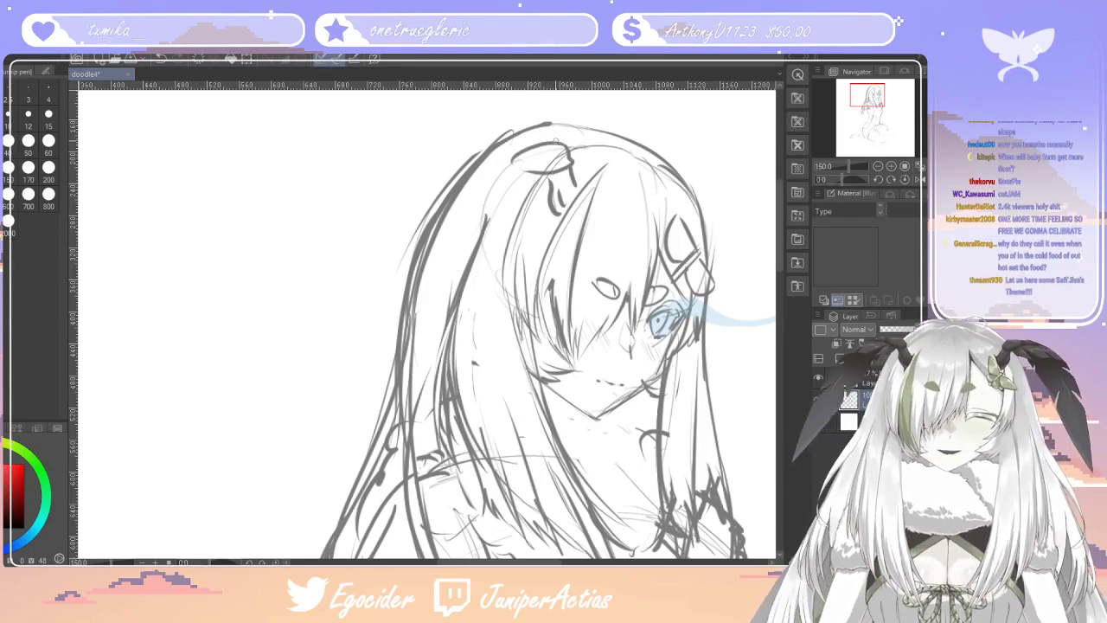
pyautogui.hotkey('ctrl', 'z')
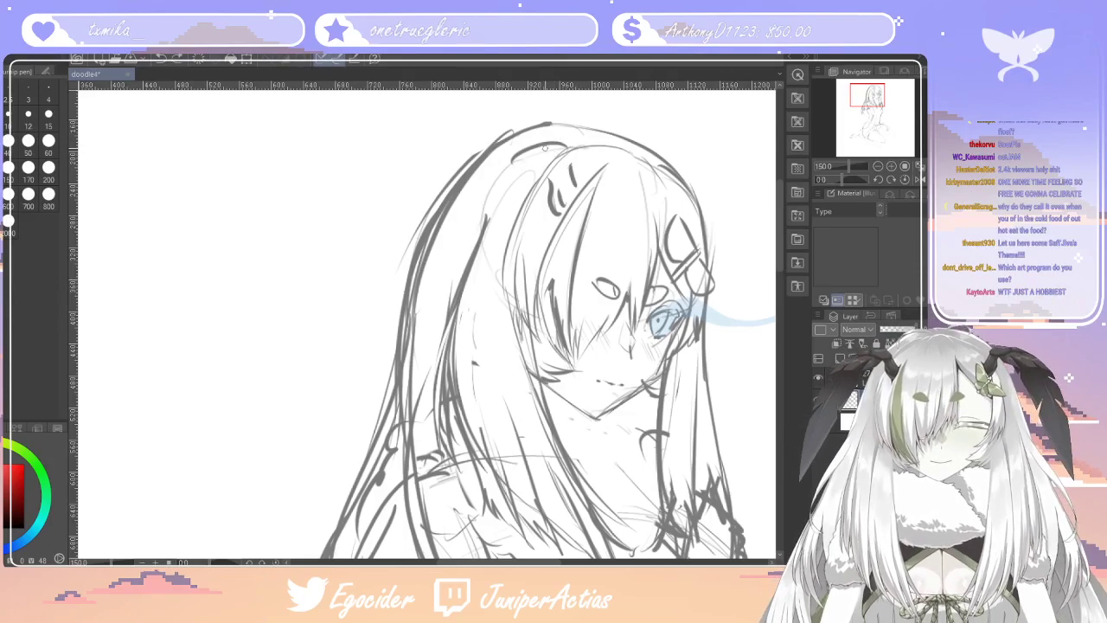
pyautogui.moveTo(569, 152)
pyautogui.mouseDown()
pyautogui.moveTo(509, 158)
pyautogui.moveTo(294, 298)
pyautogui.mouseUp()
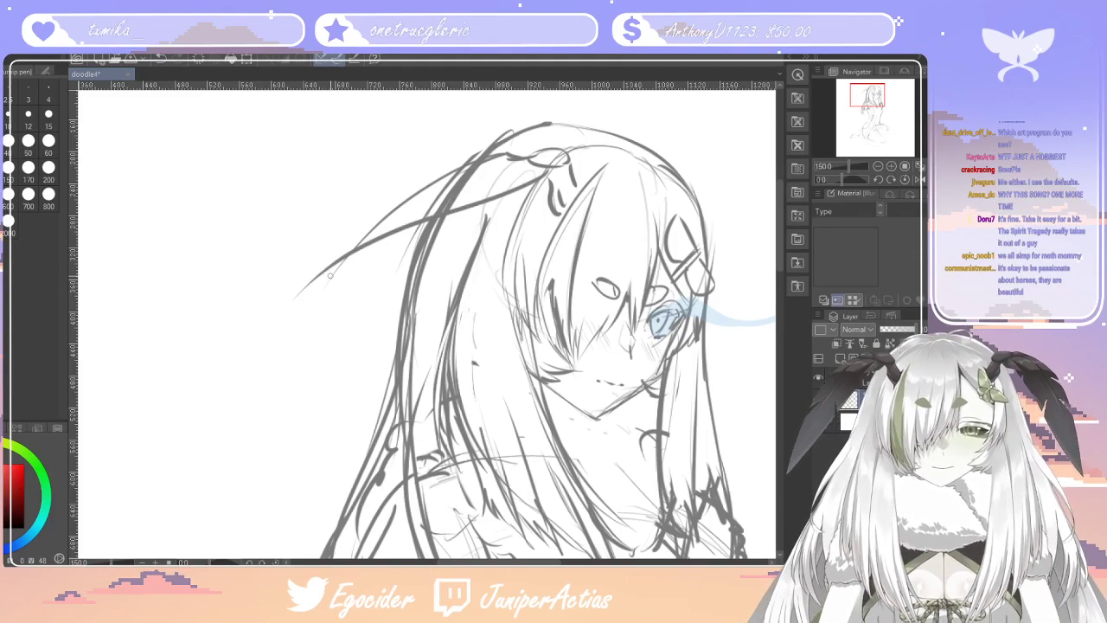
pyautogui.moveTo(328, 260)
pyautogui.mouseDown()
pyautogui.moveTo(318, 430)
pyautogui.moveTo(412, 227)
pyautogui.mouseUp()
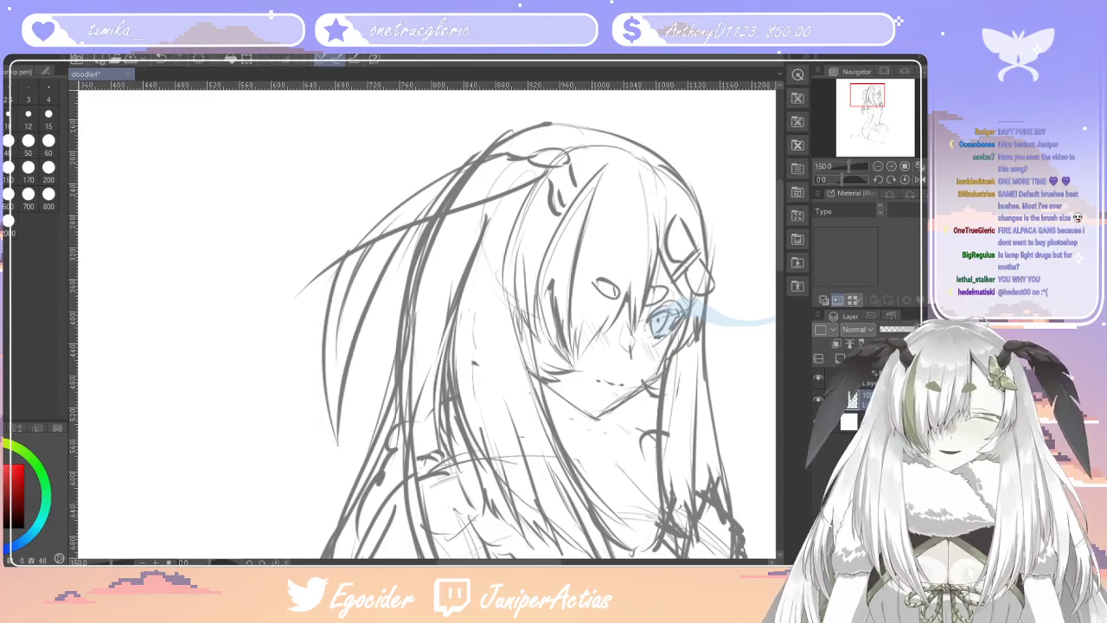
# Erase the hair lines crossing the near antenna and redraw its upper edge
pyautogui.press('e')
pyautogui.moveTo(425, 199); pyautogui.dragTo(454, 185)
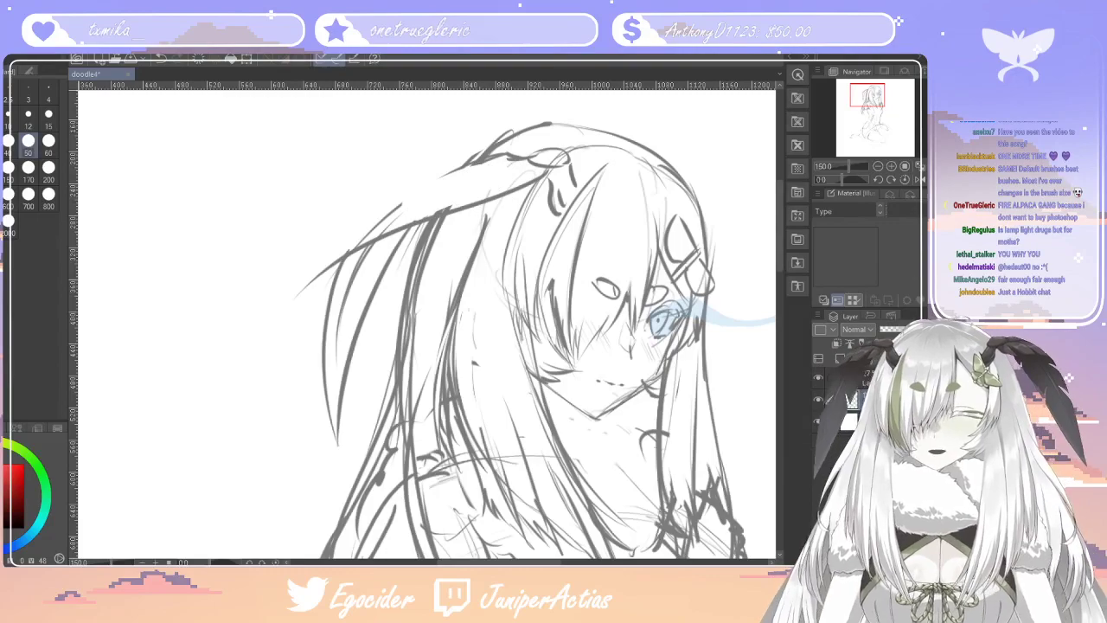
pyautogui.moveTo(380, 225); pyautogui.dragTo(473, 164)
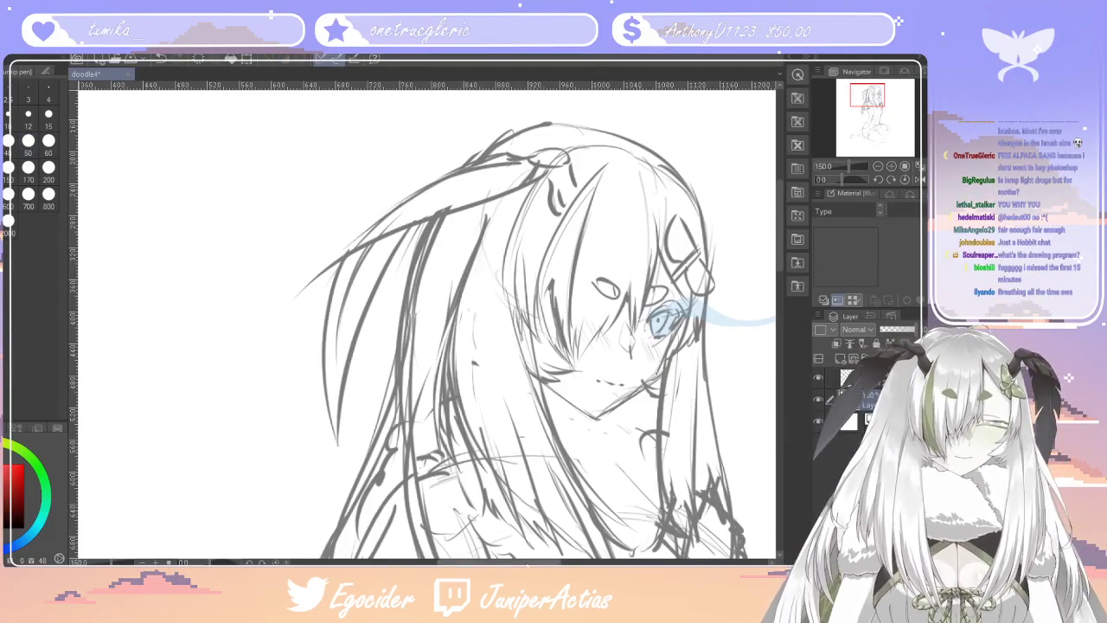
# Sketch the far antenna's curled base behind the hair clip and add jagged feather splits and shading along the near antenna
pyautogui.moveTo(527, 564); pyautogui.dragTo(535, 564)
pyautogui.moveTo(680, 218); pyautogui.dragTo(669, 195)
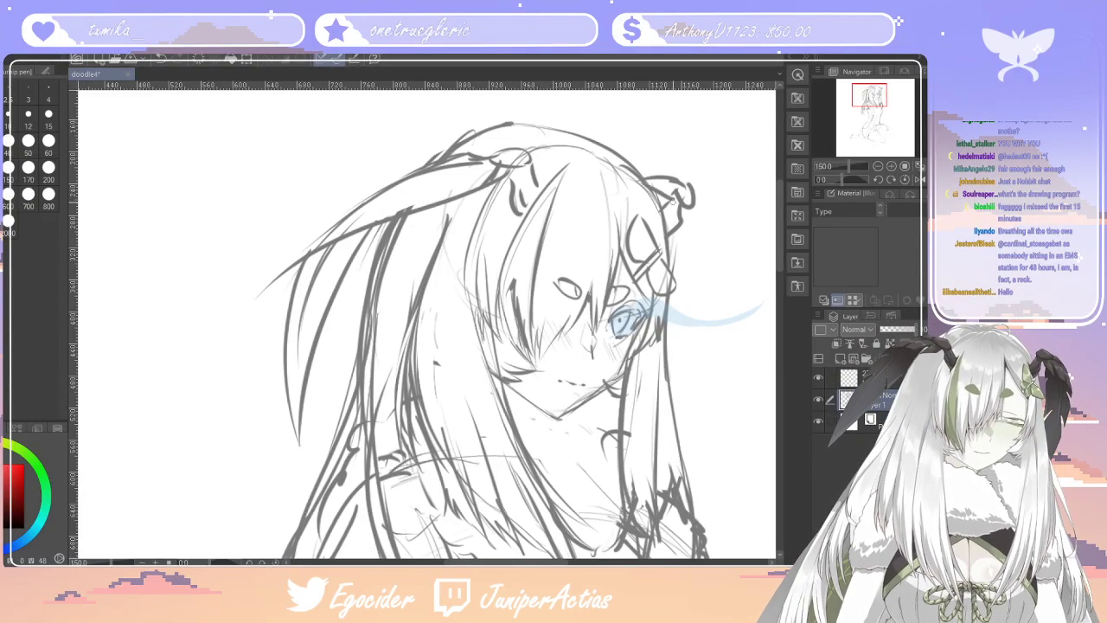
pyautogui.scroll(1, 424, 328)
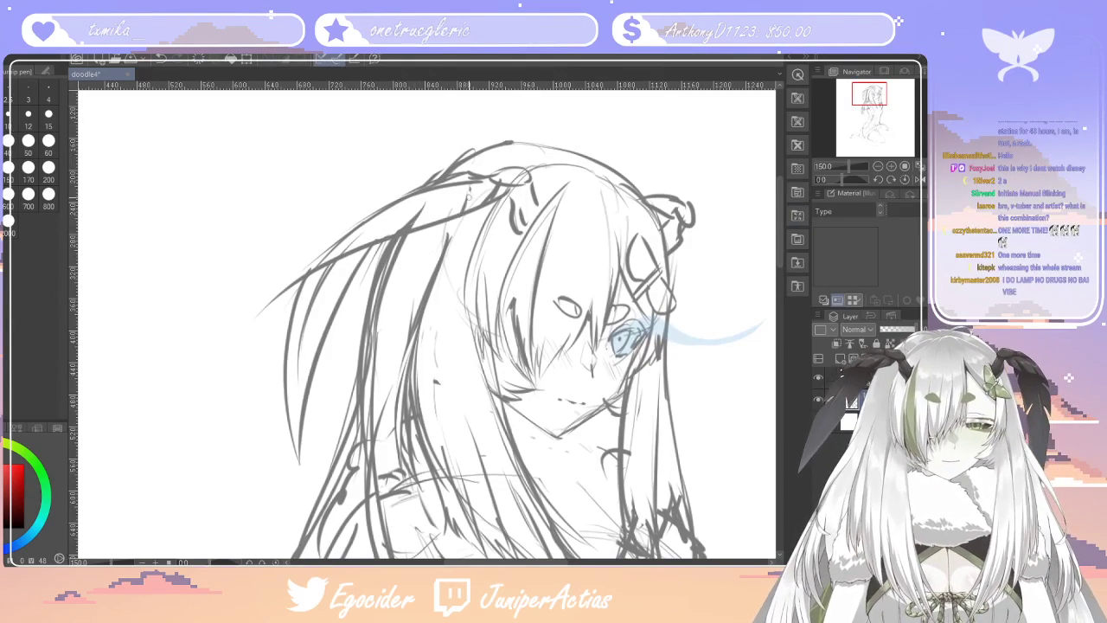
pyautogui.moveTo(328, 284)
pyautogui.mouseDown()
pyautogui.moveTo(287, 329)
pyautogui.moveTo(292, 310)
pyautogui.moveTo(312, 374)
pyautogui.mouseUp()
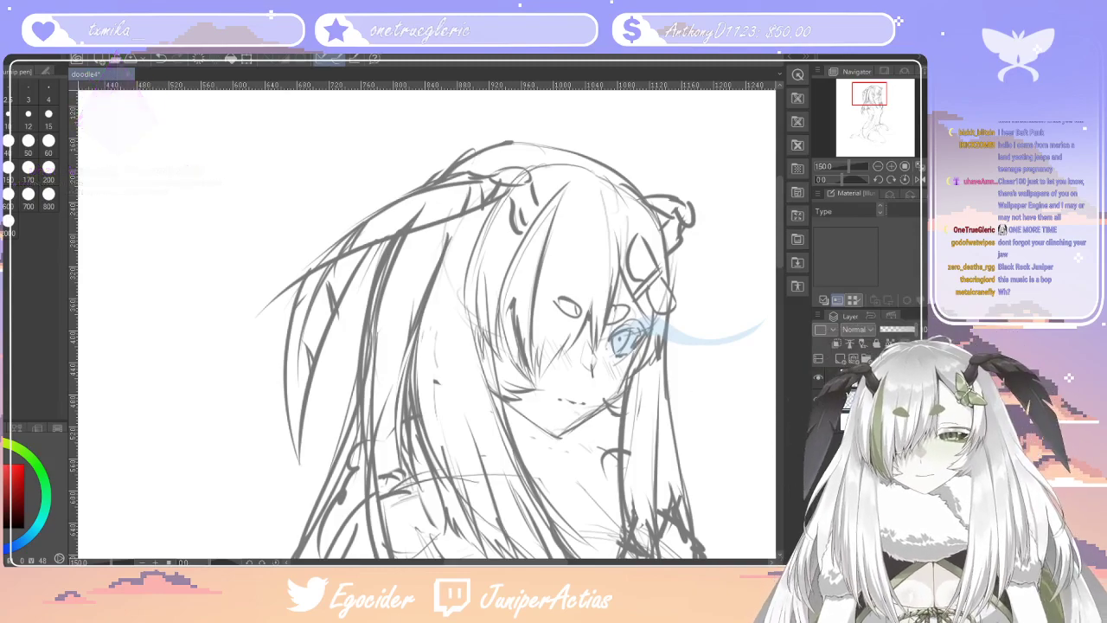
pyautogui.press('p')
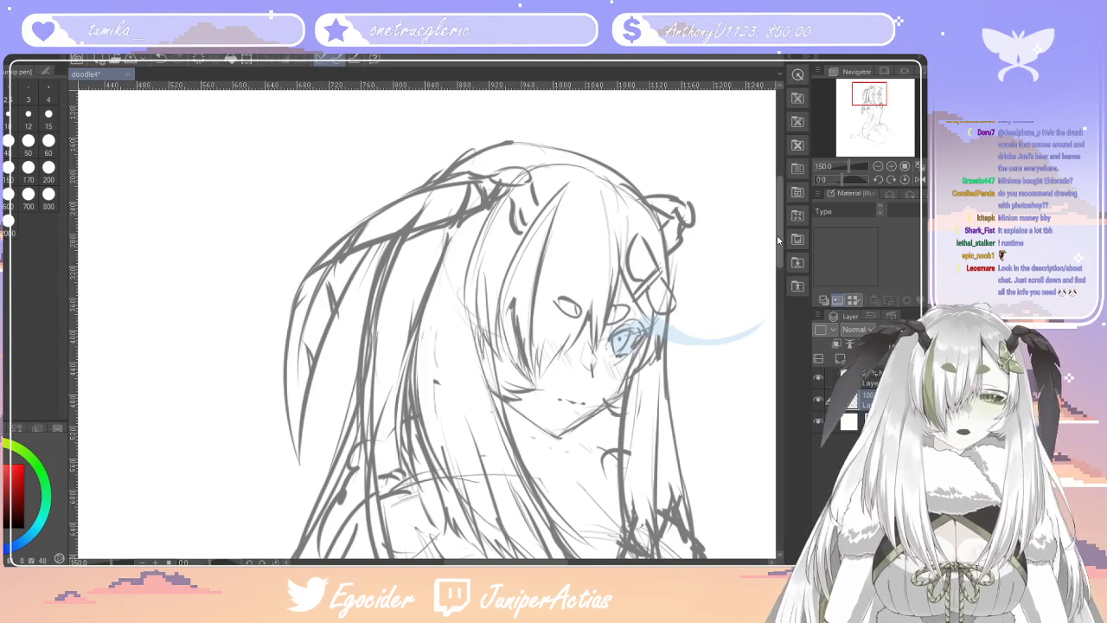
# Draw the near wing as long curved lines sweeping from below the frilled sleeve down to the ground behind the foot
pyautogui.scroll(-3, 777, 239)
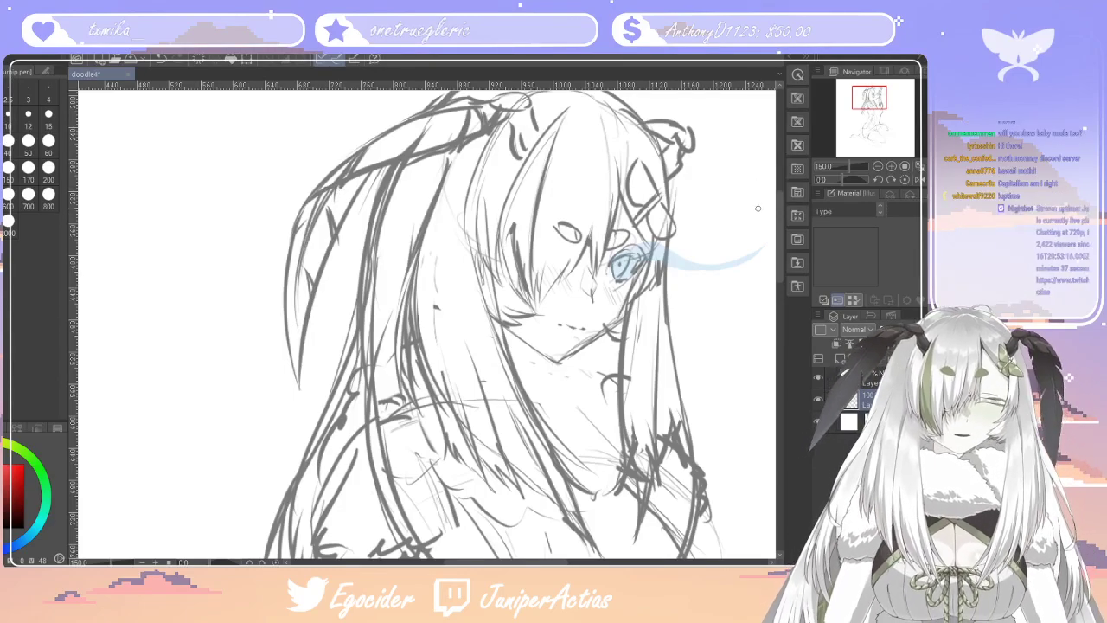
pyautogui.moveTo(779, 226)
pyautogui.mouseDown()
pyautogui.moveTo(777, 207)
pyautogui.moveTo(760, 201)
pyautogui.mouseUp()
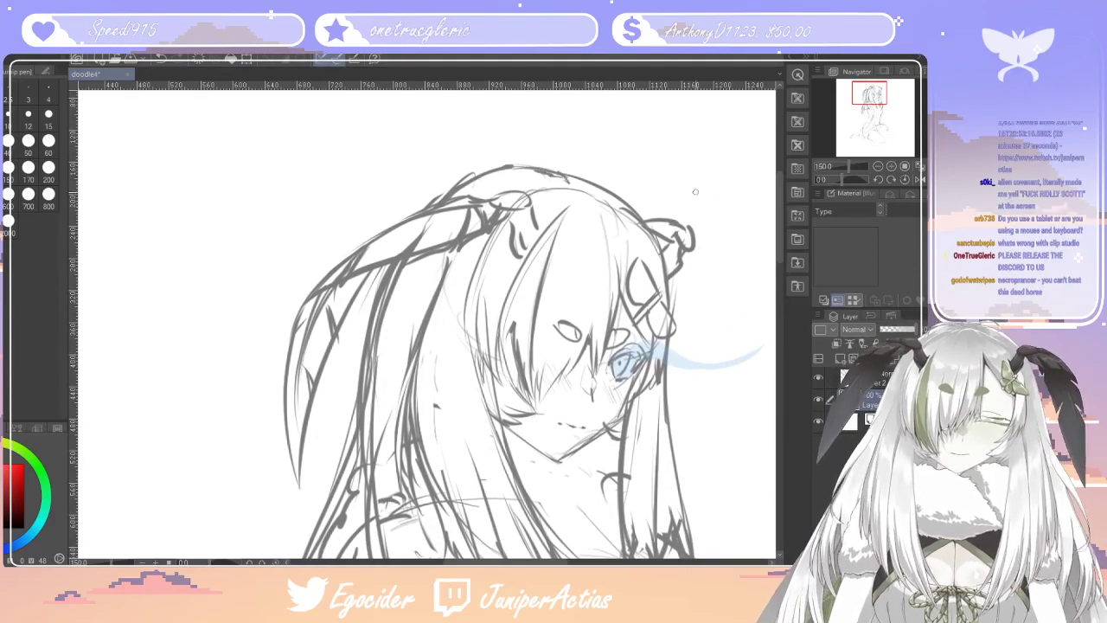
pyautogui.moveTo(779, 215); pyautogui.dragTo(772, 256)
pyautogui.scroll(-5, 571, 225)
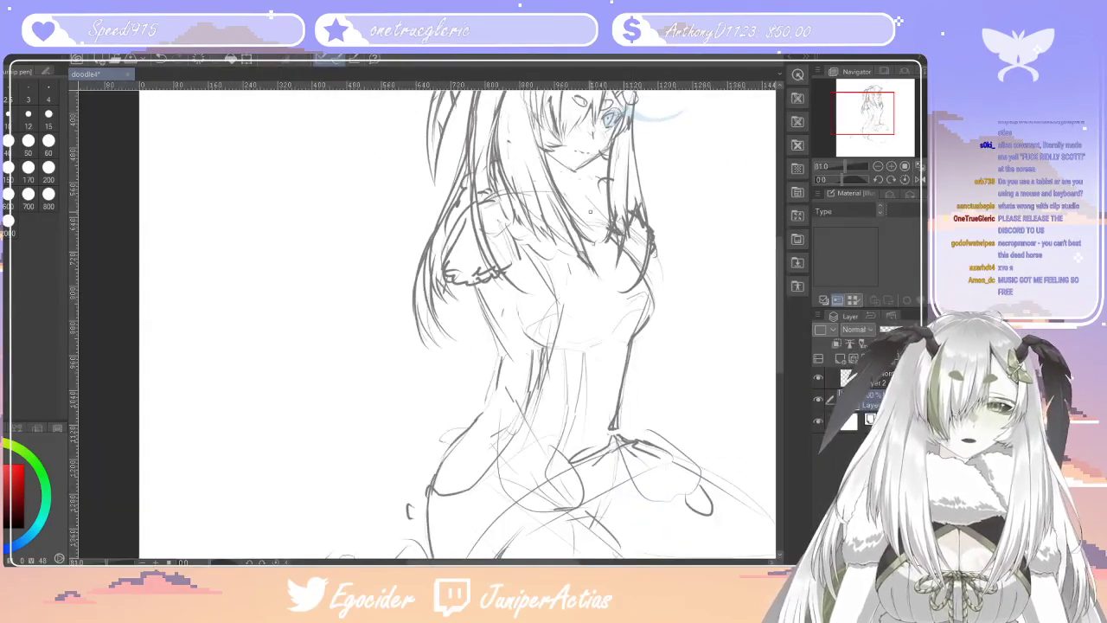
pyautogui.scroll(2, 692, 224)
pyautogui.scroll(-1, 588, 175)
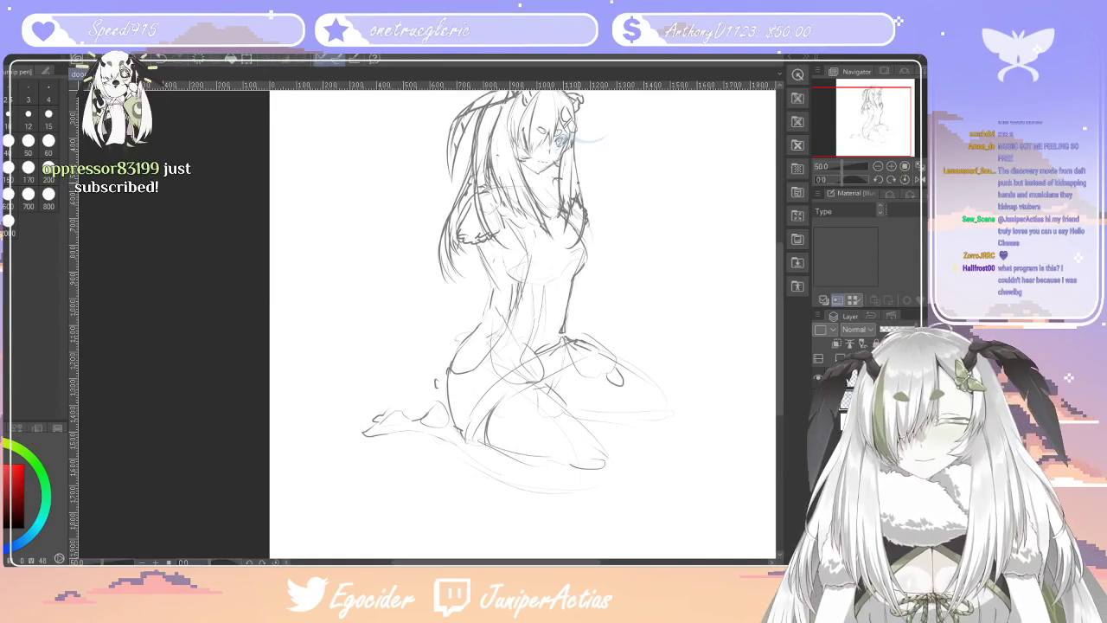
pyautogui.moveTo(781, 296); pyautogui.dragTo(780, 285)
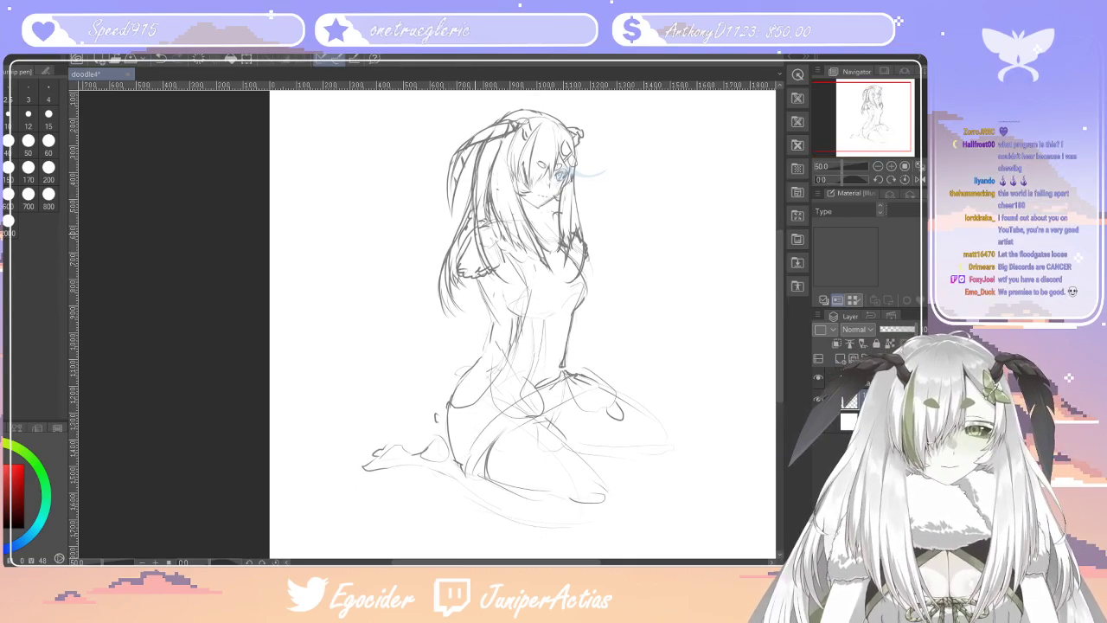
pyautogui.moveTo(481, 256); pyautogui.dragTo(359, 420)
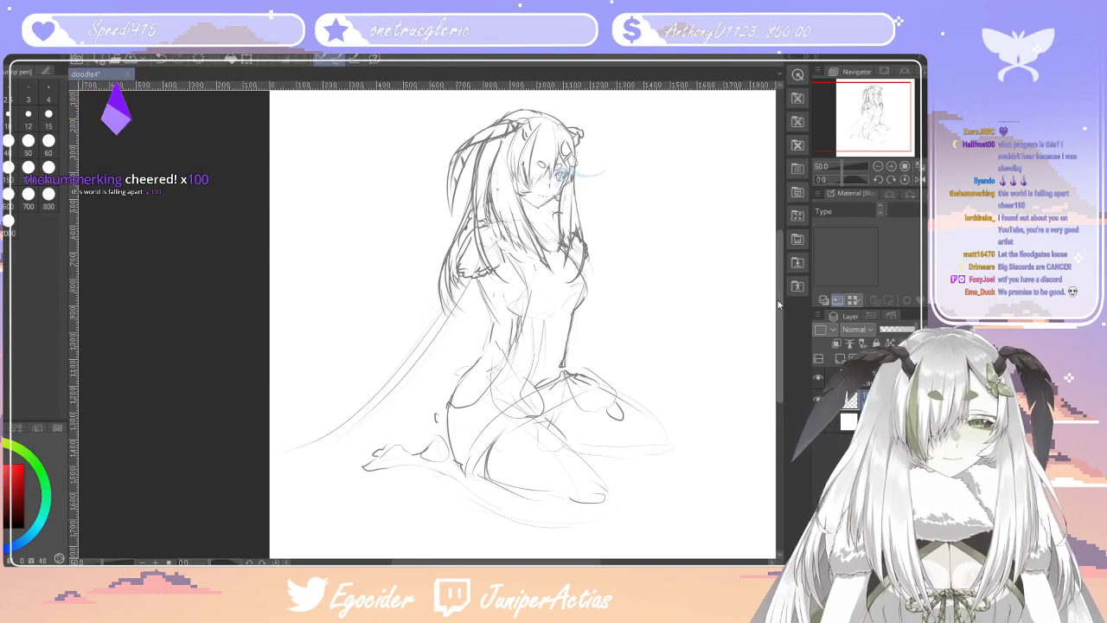
# Outline the far wing from the waist out past the knee to a point, and extend the near wing's lower edge and tip
pyautogui.moveTo(598, 562); pyautogui.dragTo(578, 562)
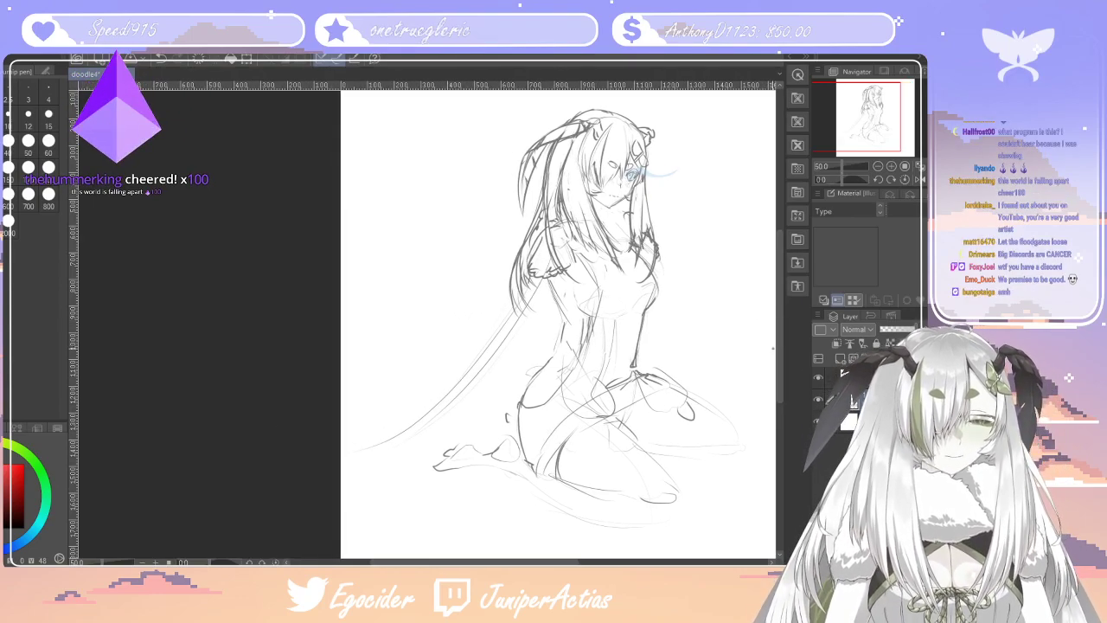
pyautogui.moveTo(780, 362); pyautogui.dragTo(780, 365)
pyautogui.moveTo(567, 562); pyautogui.dragTo(584, 562)
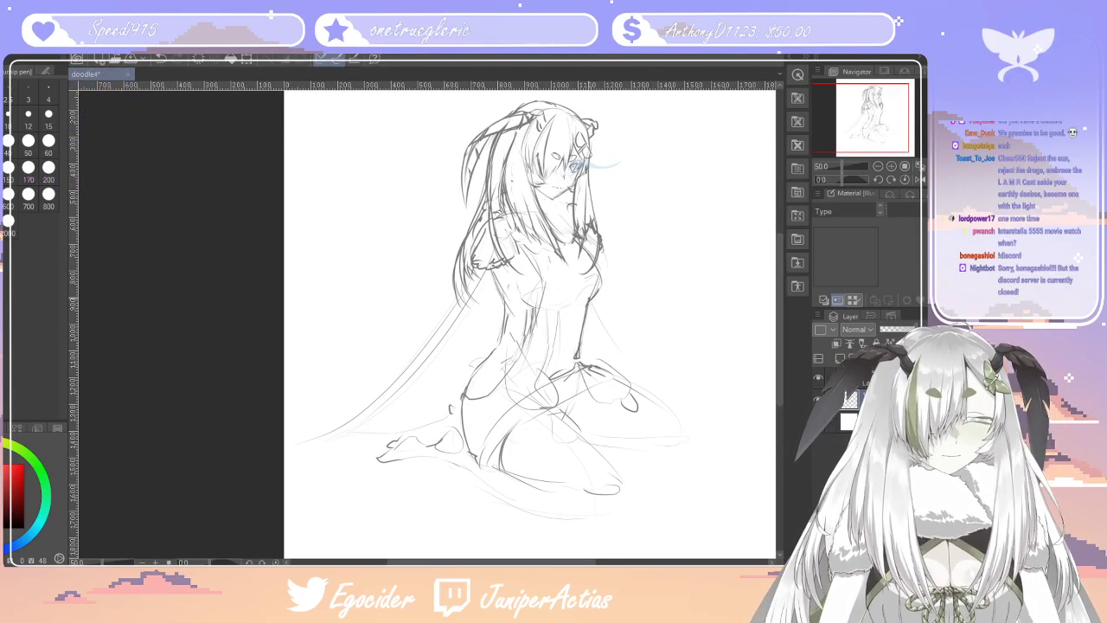
pyautogui.moveTo(604, 342); pyautogui.dragTo(746, 406)
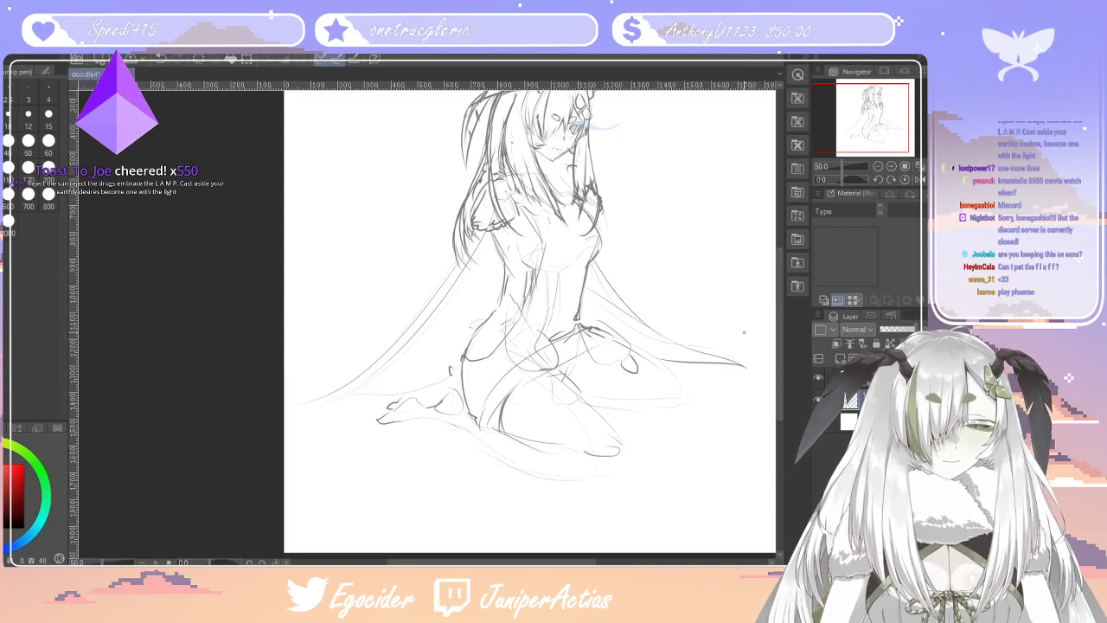
pyautogui.scroll(-2, 357, 397)
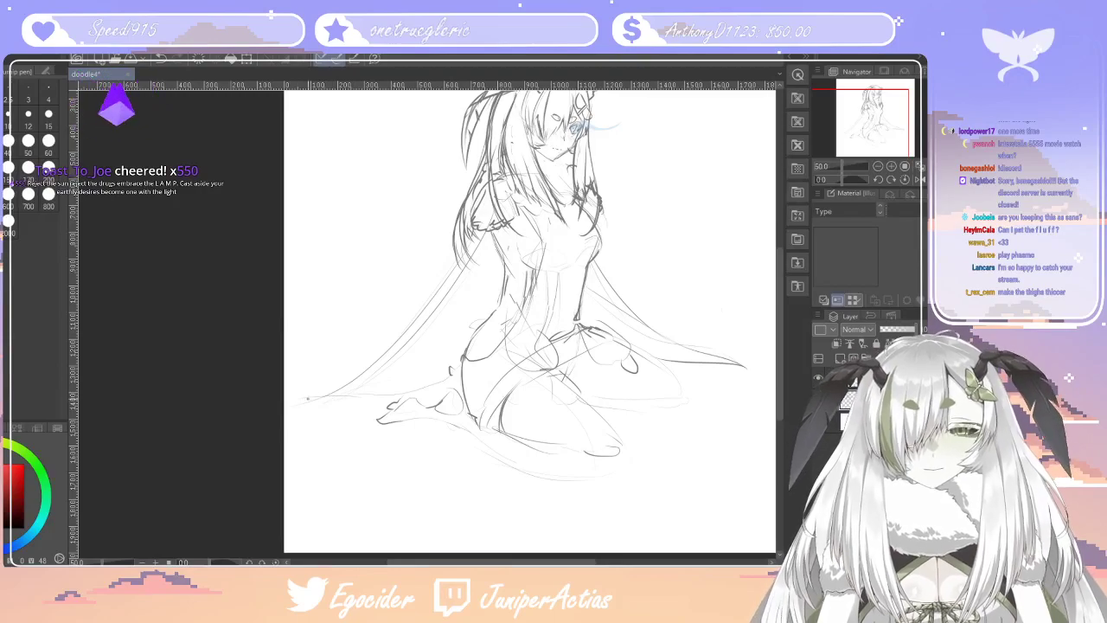
pyautogui.moveTo(309, 399); pyautogui.dragTo(286, 412)
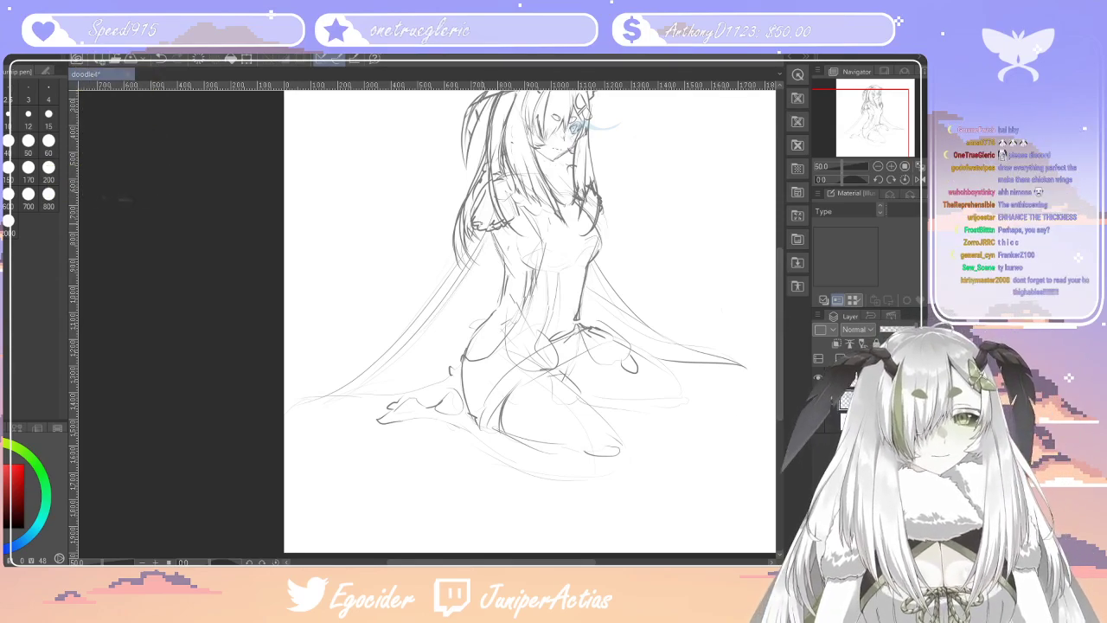
# Try to continue the near wing's tip into a trailing curve along the ground
pyautogui.moveTo(781, 338); pyautogui.dragTo(780, 353)
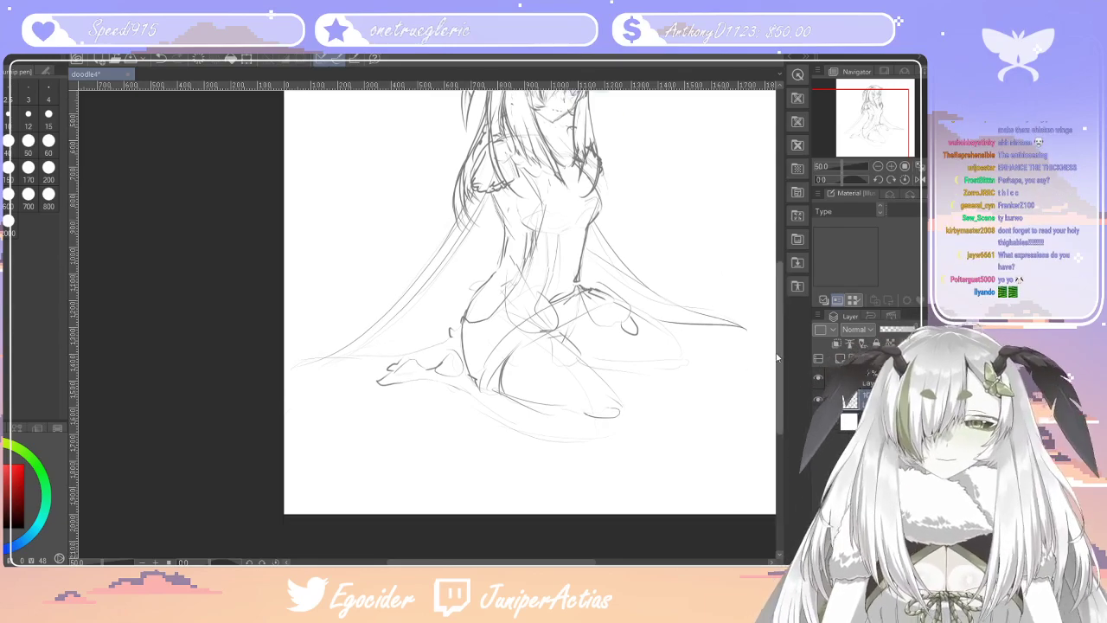
pyautogui.moveTo(374, 331)
pyautogui.mouseDown()
pyautogui.moveTo(316, 337)
pyautogui.moveTo(287, 390)
pyautogui.moveTo(380, 416)
pyautogui.moveTo(352, 424)
pyautogui.mouseUp()
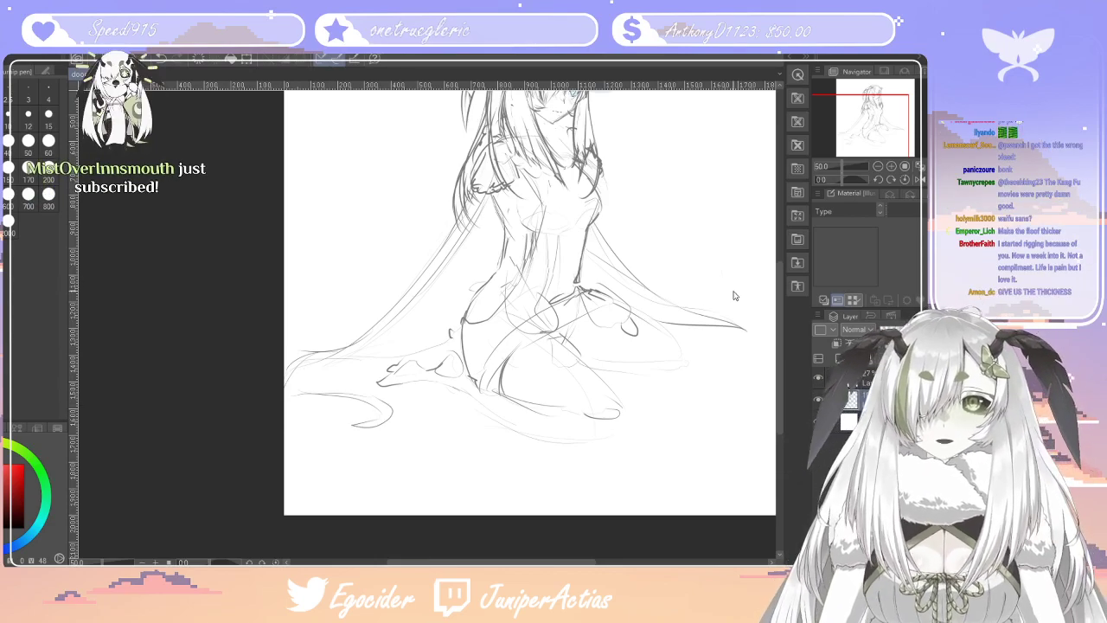
pyautogui.hotkey('ctrl', 'z')
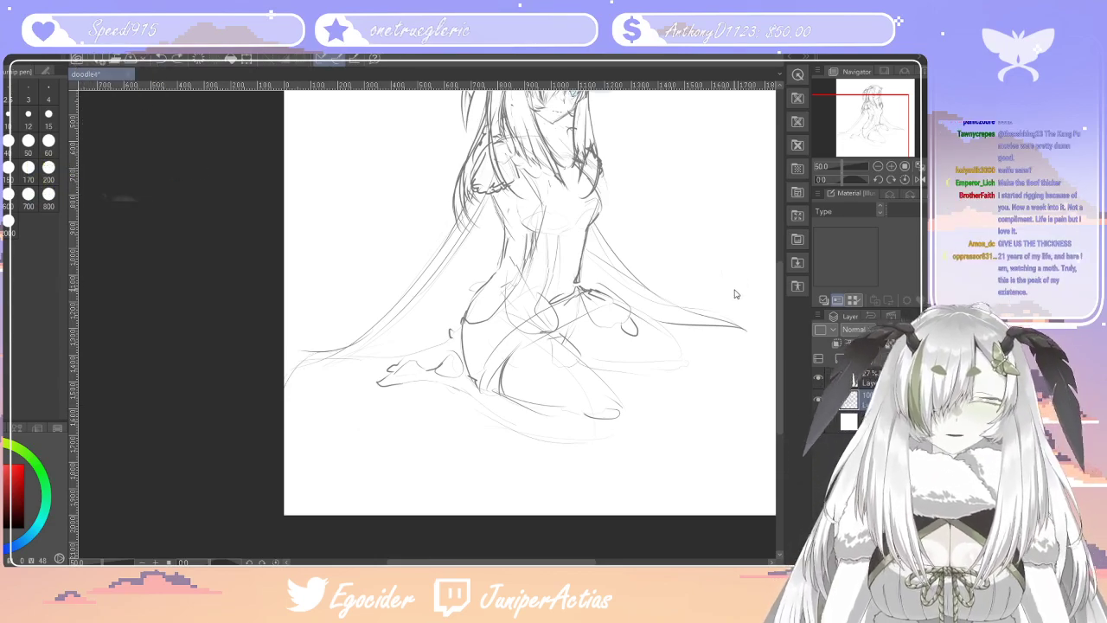
# Transform the line sketch layer, moving it slightly right and down and scaling it down a little to leave room beside the near wing
pyautogui.hotkey('ctrl', 't')
pyautogui.moveTo(449, 296); pyautogui.dragTo(462, 301)
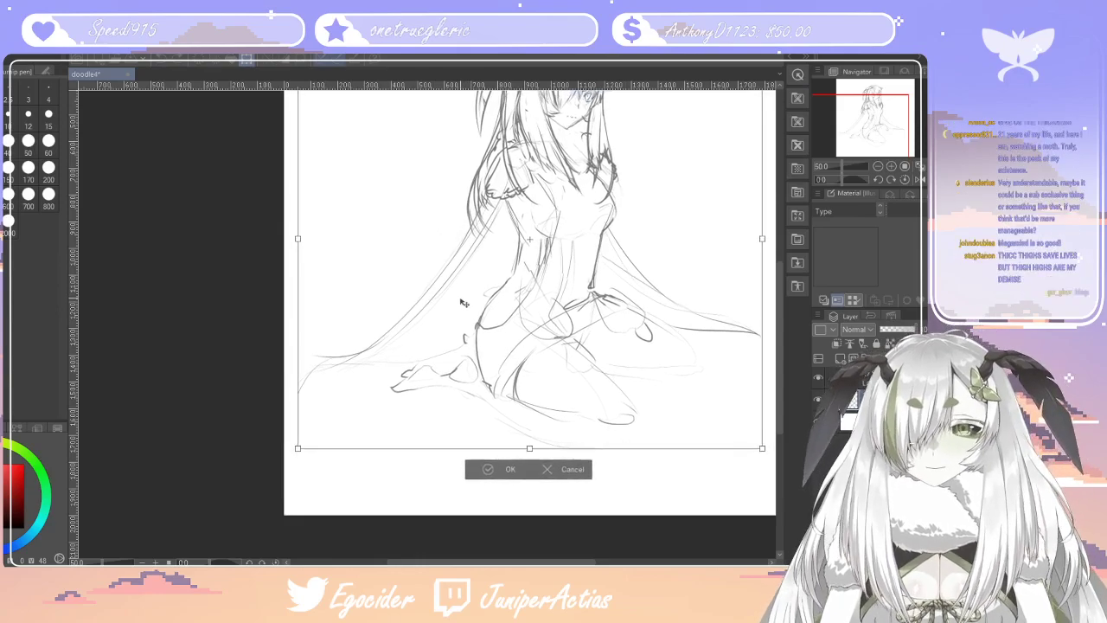
pyautogui.moveTo(291, 241); pyautogui.dragTo(309, 238)
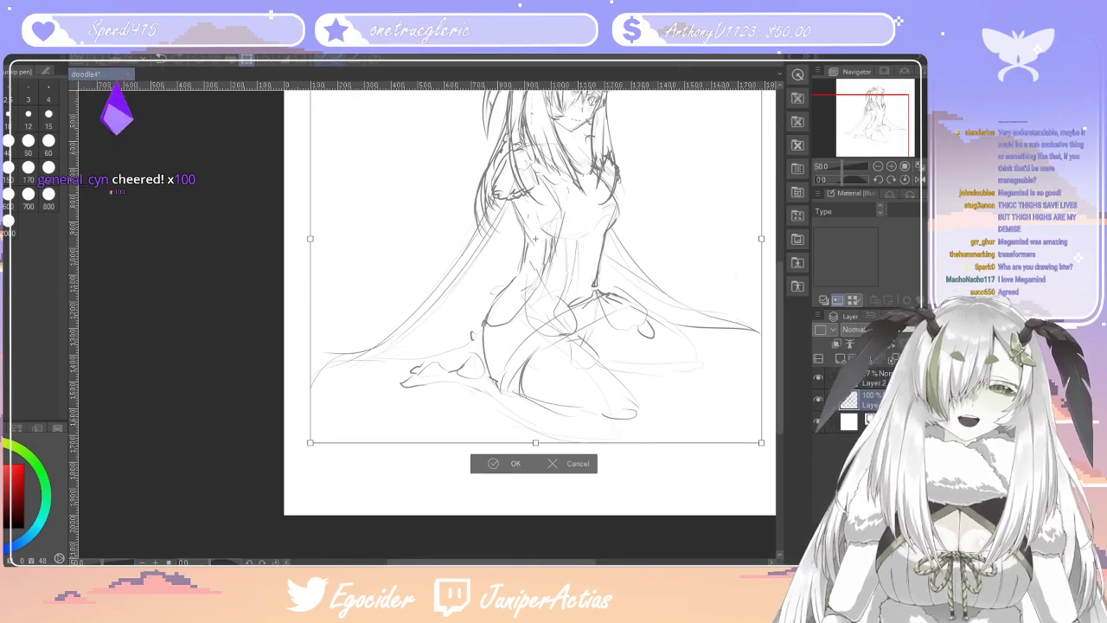
pyautogui.moveTo(642, 315); pyautogui.dragTo(643, 331)
pyautogui.press('Return')
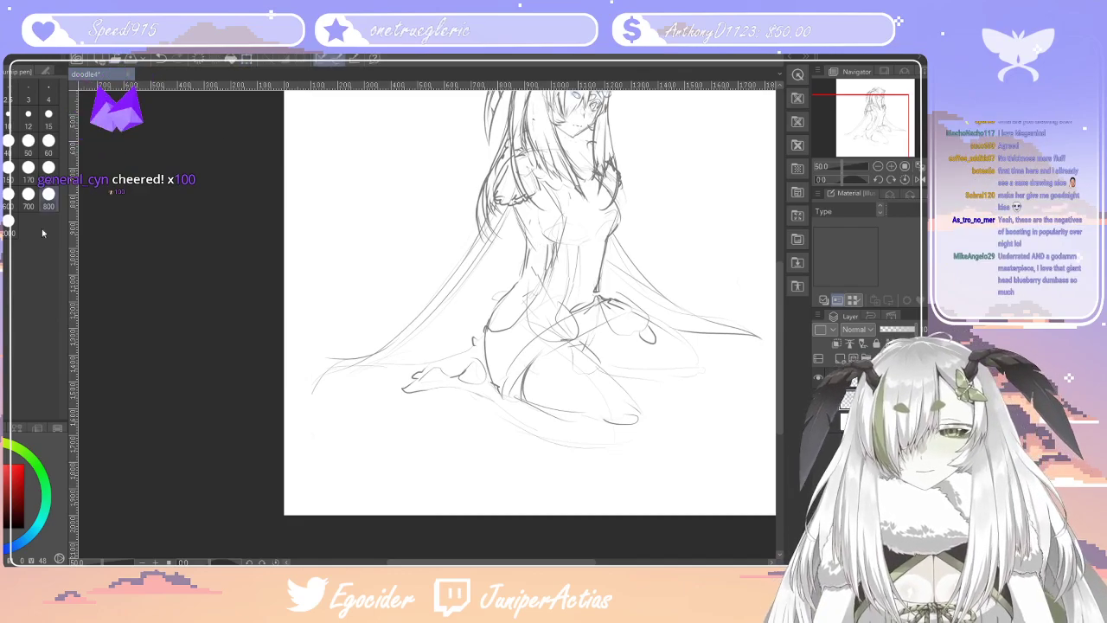
# Erase the stray curve at the near wing's tip with the size 50 eraser and redraw the tip curling upward
pyautogui.click(28, 141)
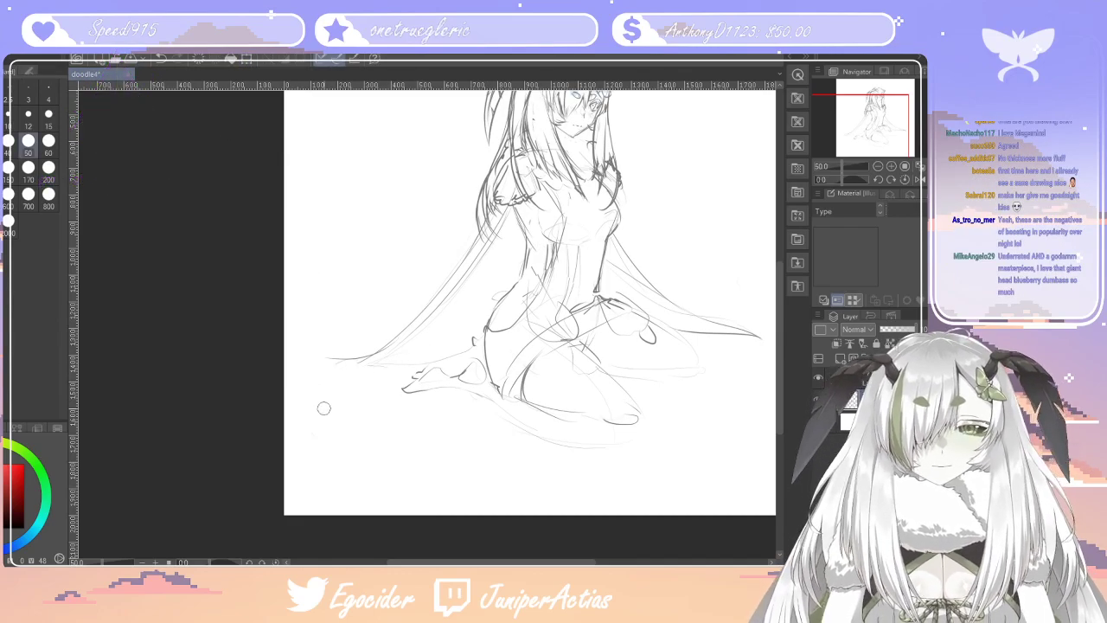
pyautogui.press('p')
pyautogui.moveTo(374, 357); pyautogui.dragTo(316, 359)
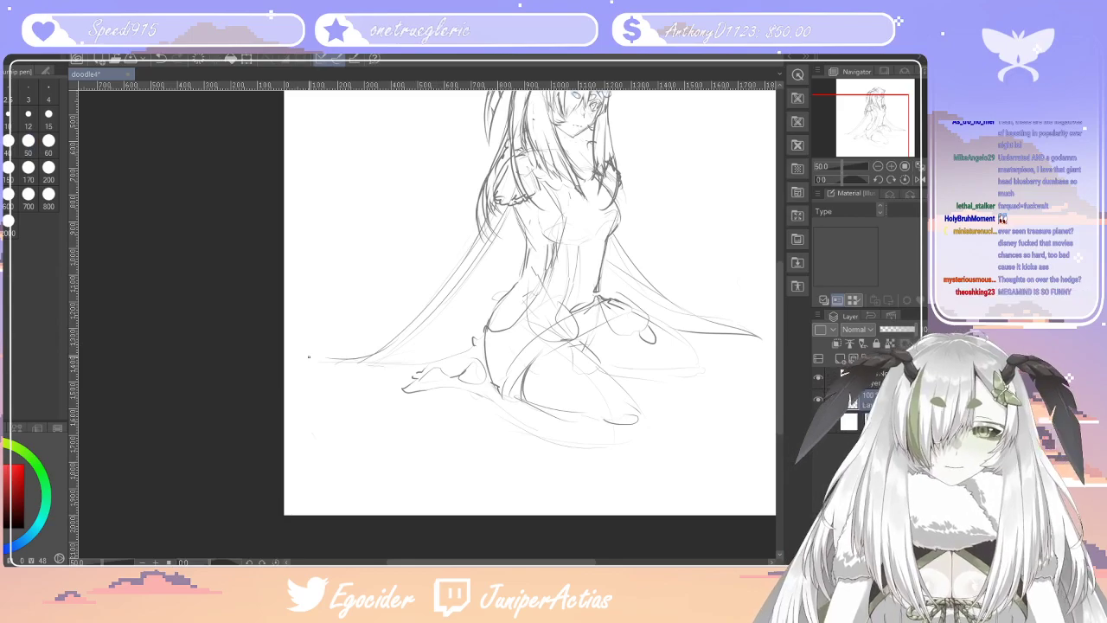
pyautogui.moveTo(319, 319); pyautogui.dragTo(365, 353)
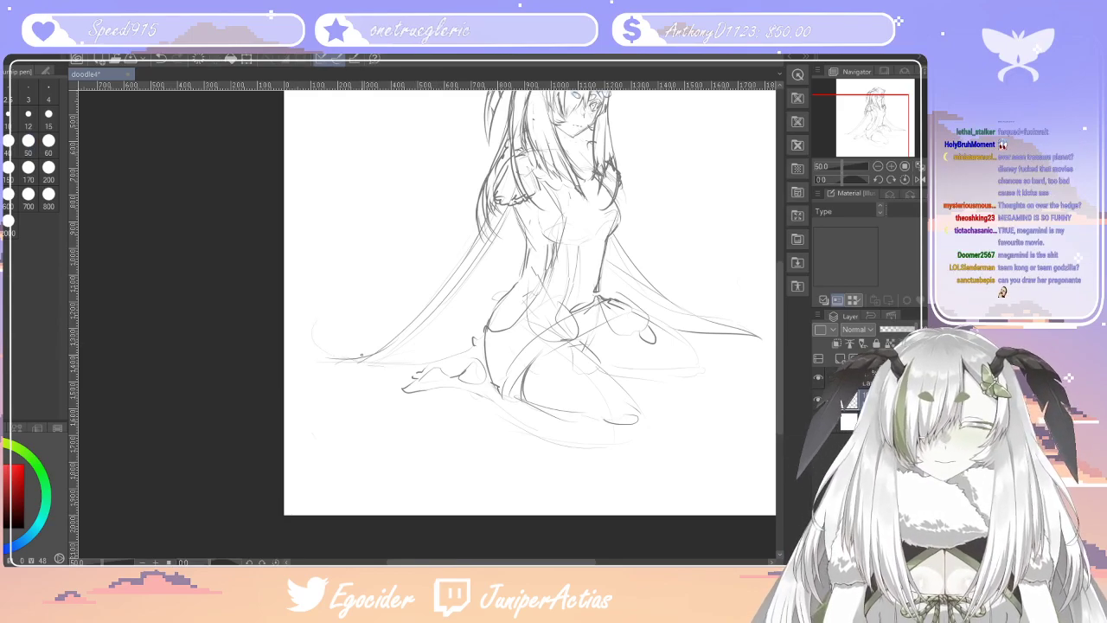
pyautogui.moveTo(331, 307); pyautogui.dragTo(365, 353)
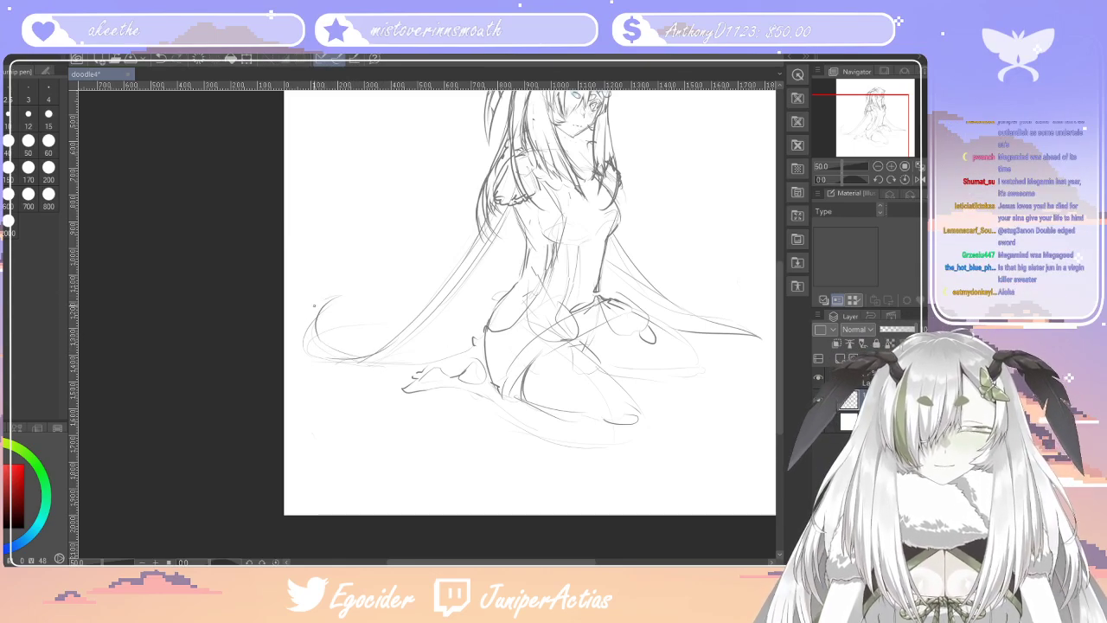
# Draw the far wing's tip curling upward and add oval eyespots to both wings
pyautogui.moveTo(519, 562); pyautogui.dragTo(526, 562)
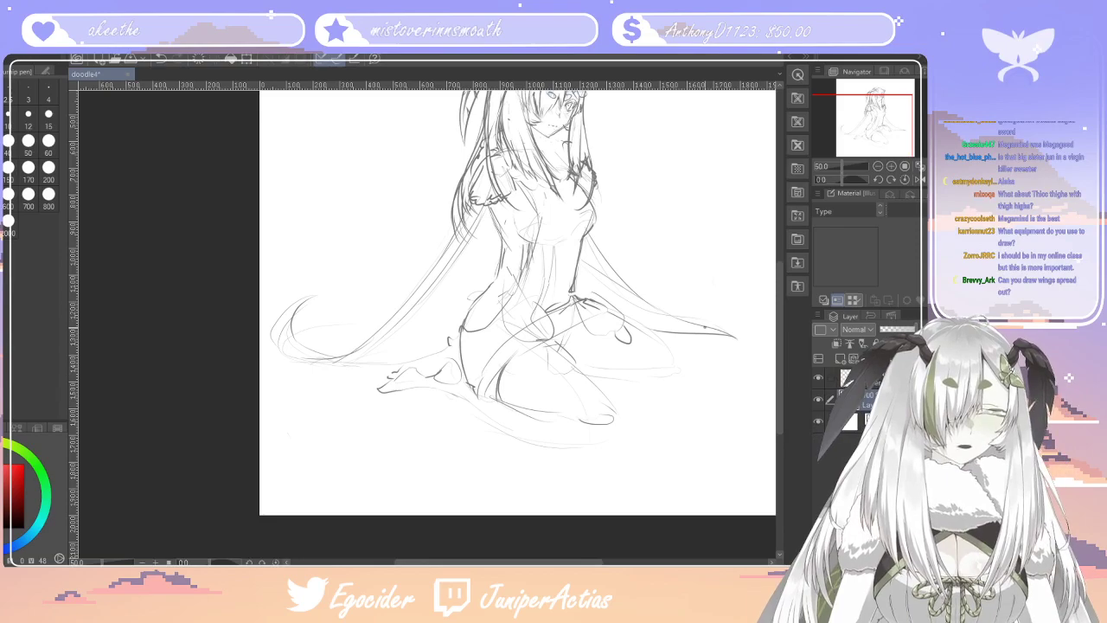
pyautogui.moveTo(709, 327); pyautogui.dragTo(754, 301)
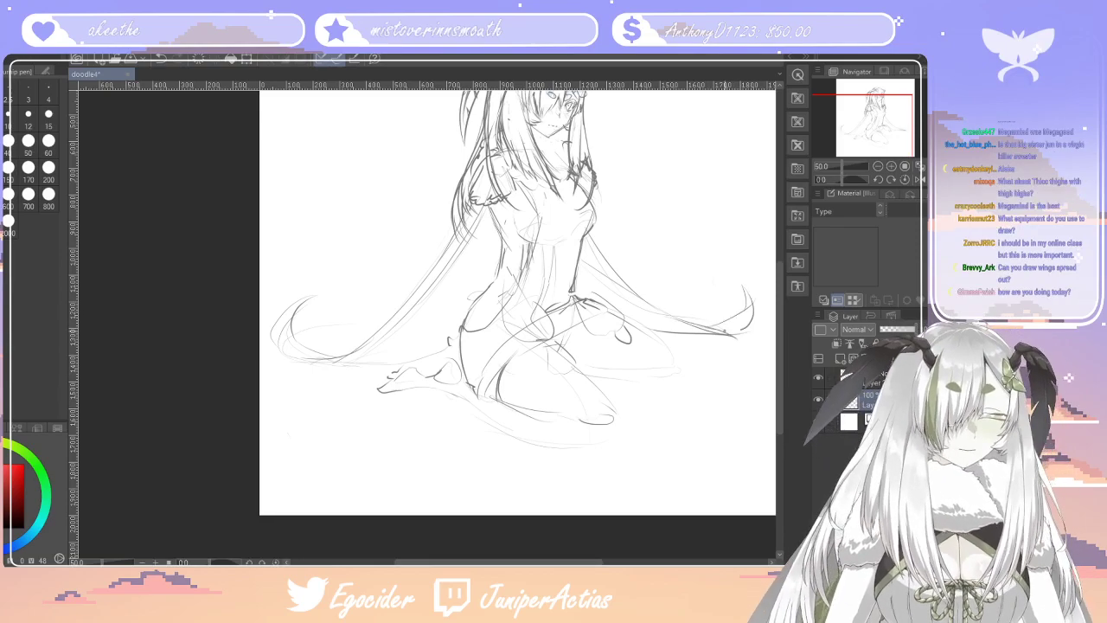
pyautogui.scroll(3, 777, 305)
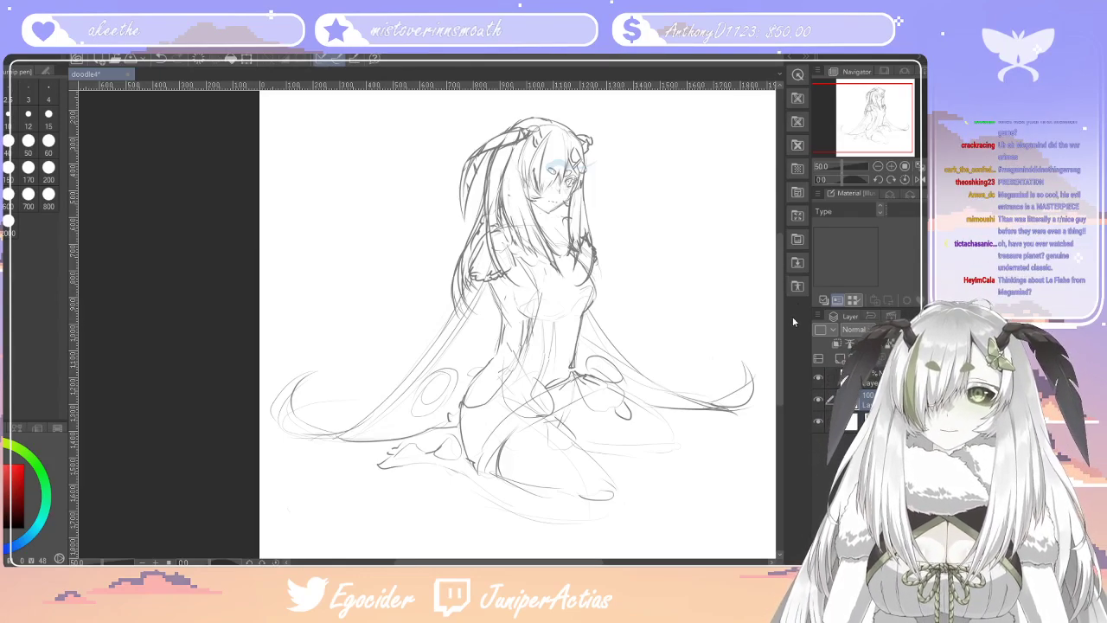
pyautogui.moveTo(780, 348); pyautogui.dragTo(780, 358)
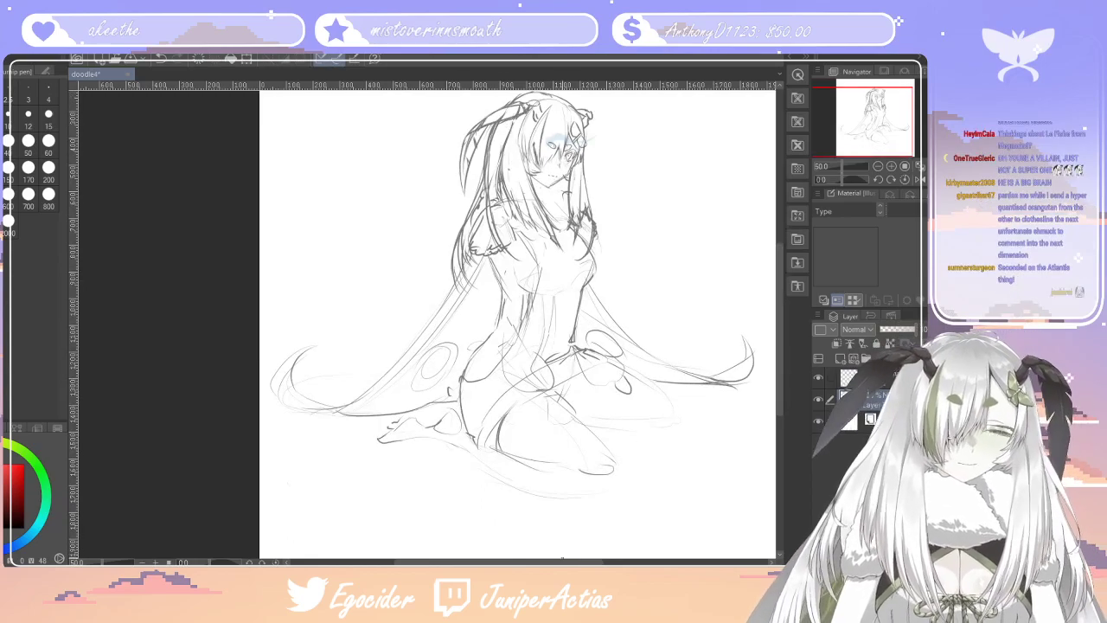
# Erase the overlapping construction lines around the lower arms and draw their fluffy cuffs and hands resting on the thighs
pyautogui.moveTo(562, 561); pyautogui.dragTo(555, 561)
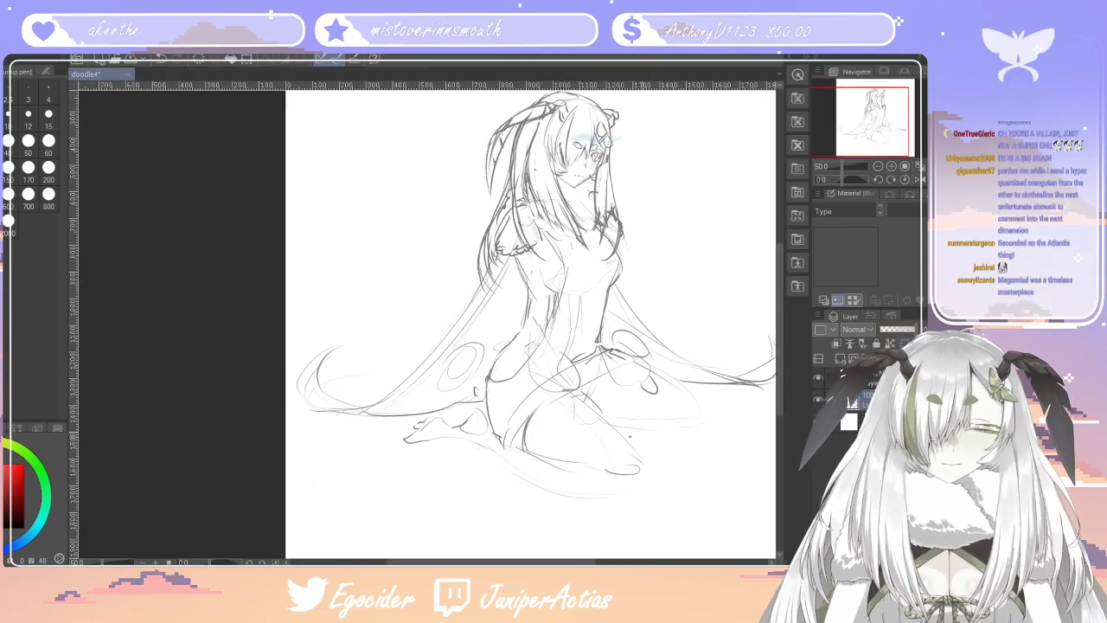
pyautogui.hscroll(1, 630, 437)
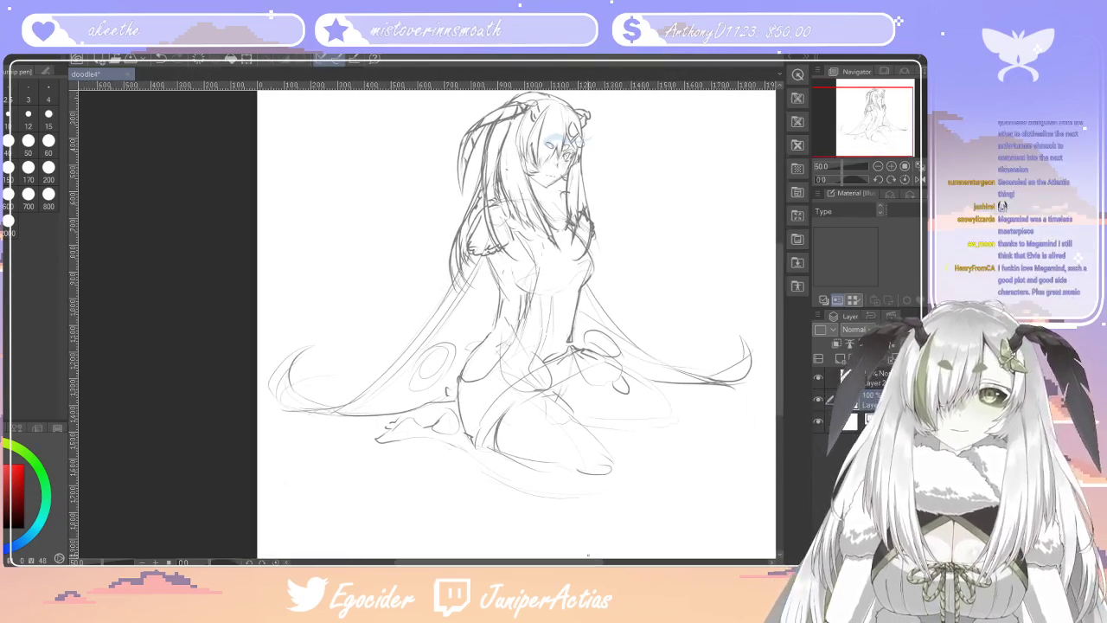
pyautogui.scroll(-1, 519, 324)
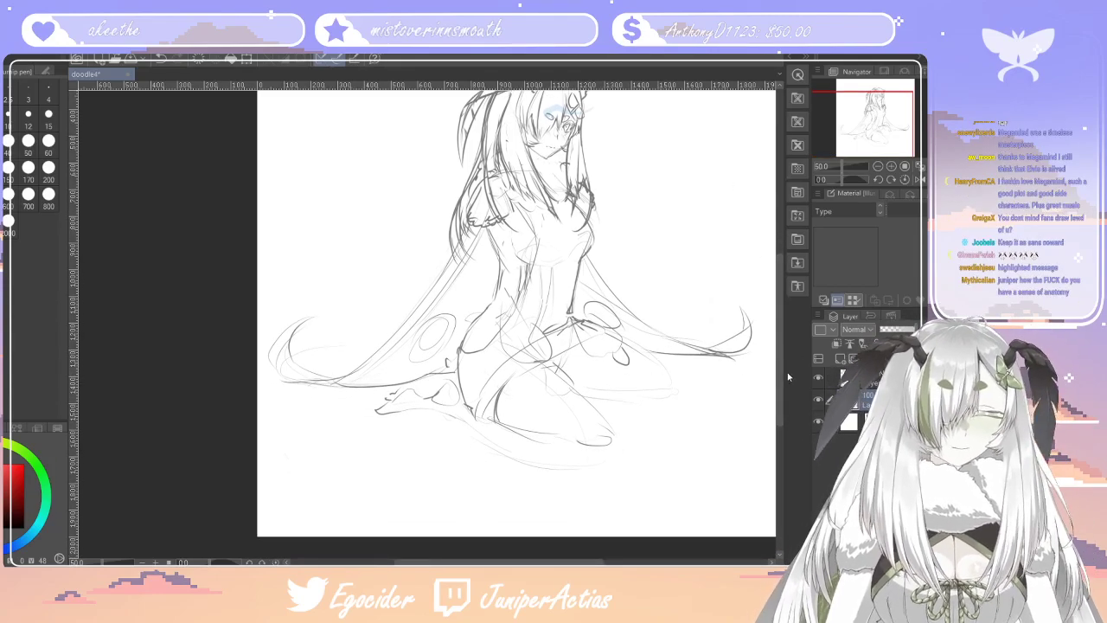
pyautogui.press('e')
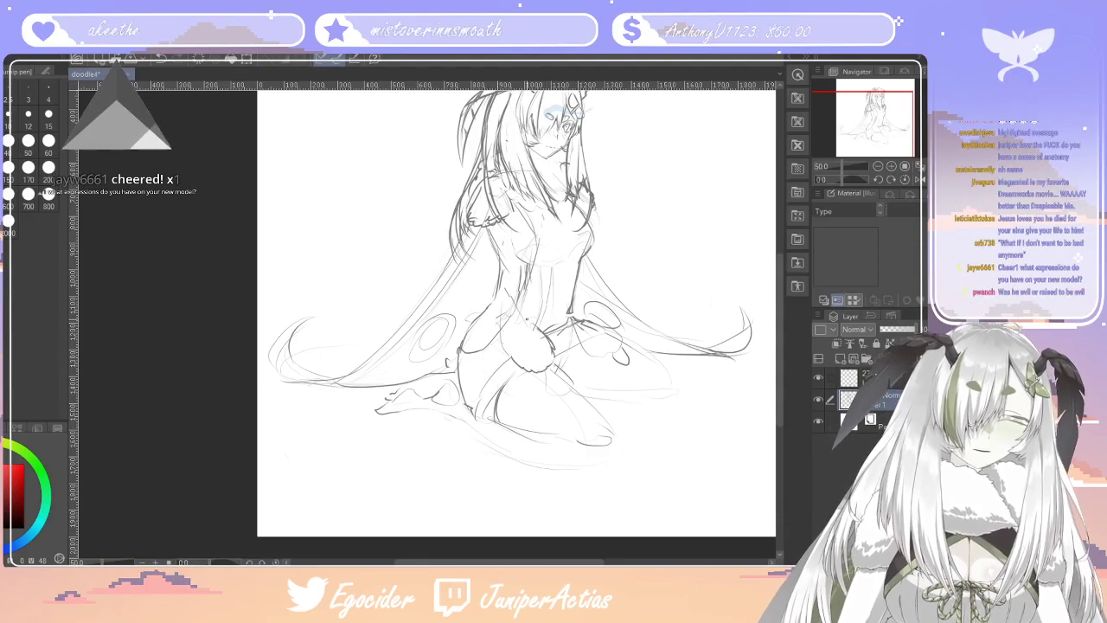
pyautogui.moveTo(574, 322); pyautogui.dragTo(597, 352)
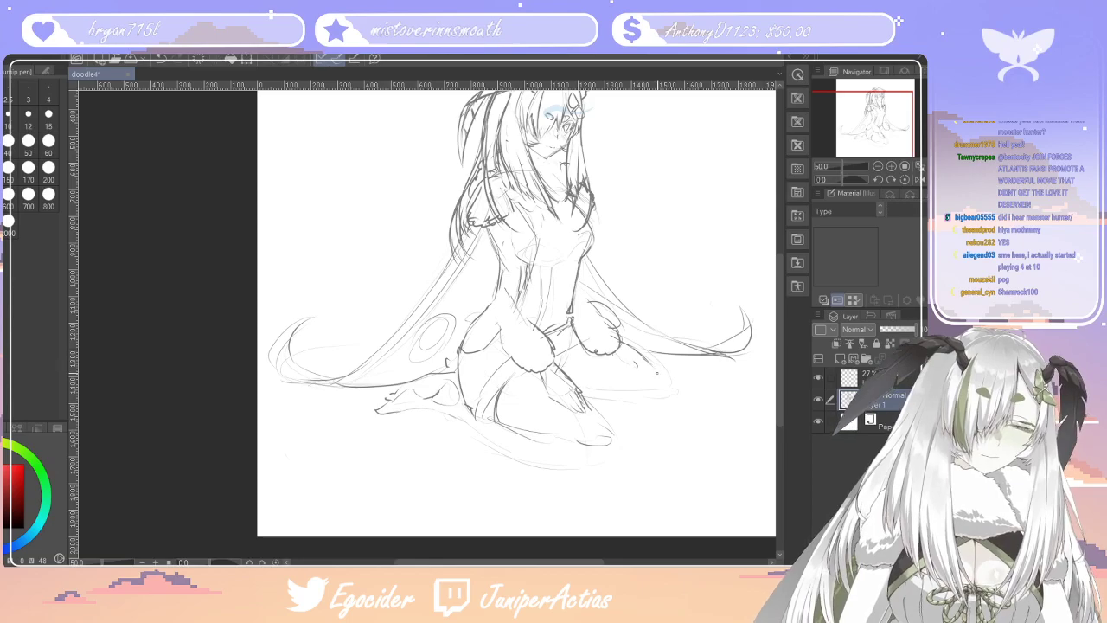
pyautogui.moveTo(644, 357); pyautogui.dragTo(662, 372)
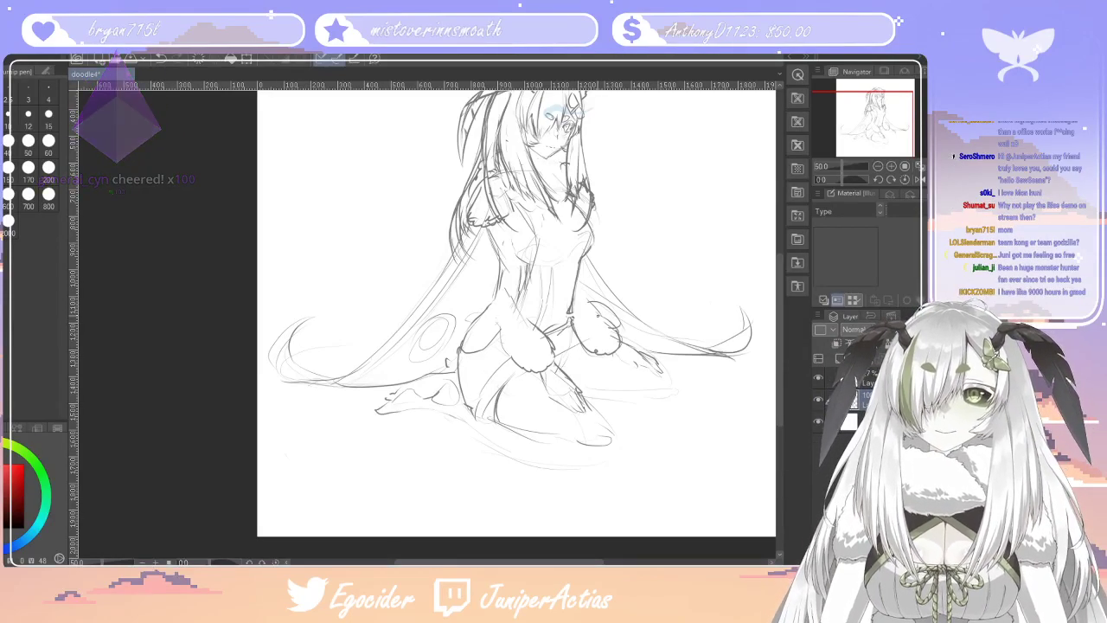
# Sketch the upper pair of arms raised to the chest, with a fluffy near cuff, and erase the lines crossing them
pyautogui.moveTo(781, 366); pyautogui.dragTo(781, 350)
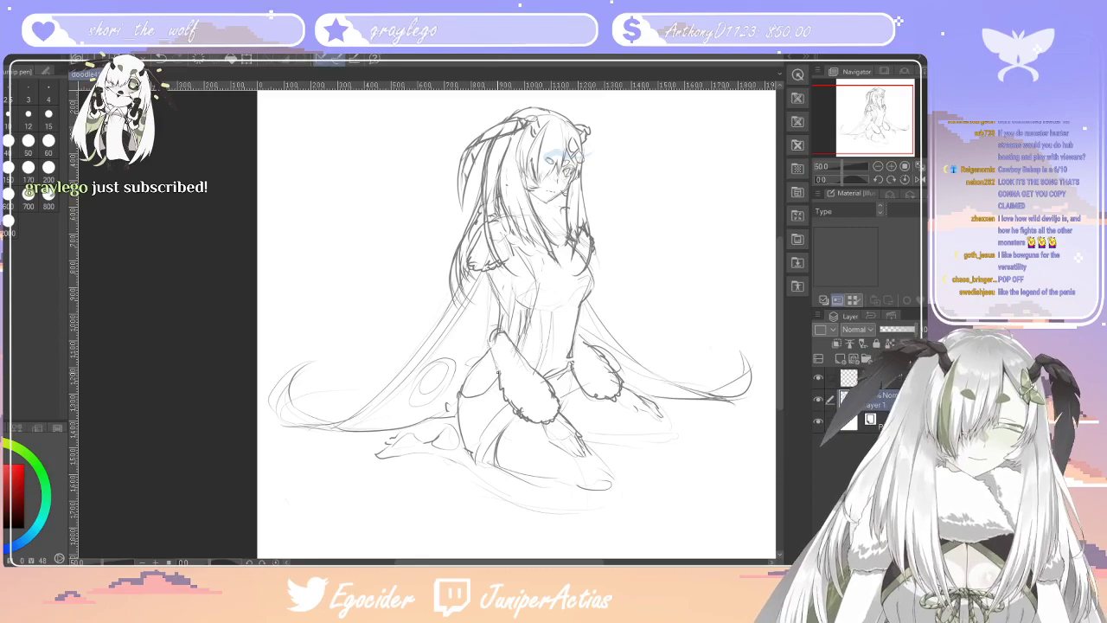
pyautogui.scroll(1, 758, 300)
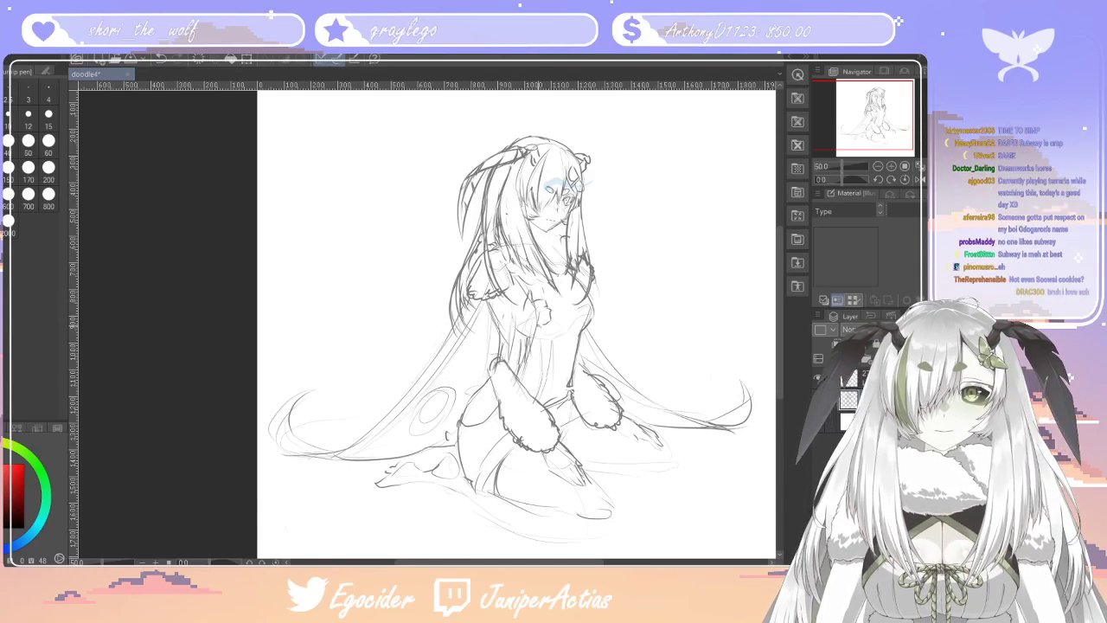
pyautogui.moveTo(550, 314); pyautogui.dragTo(537, 329)
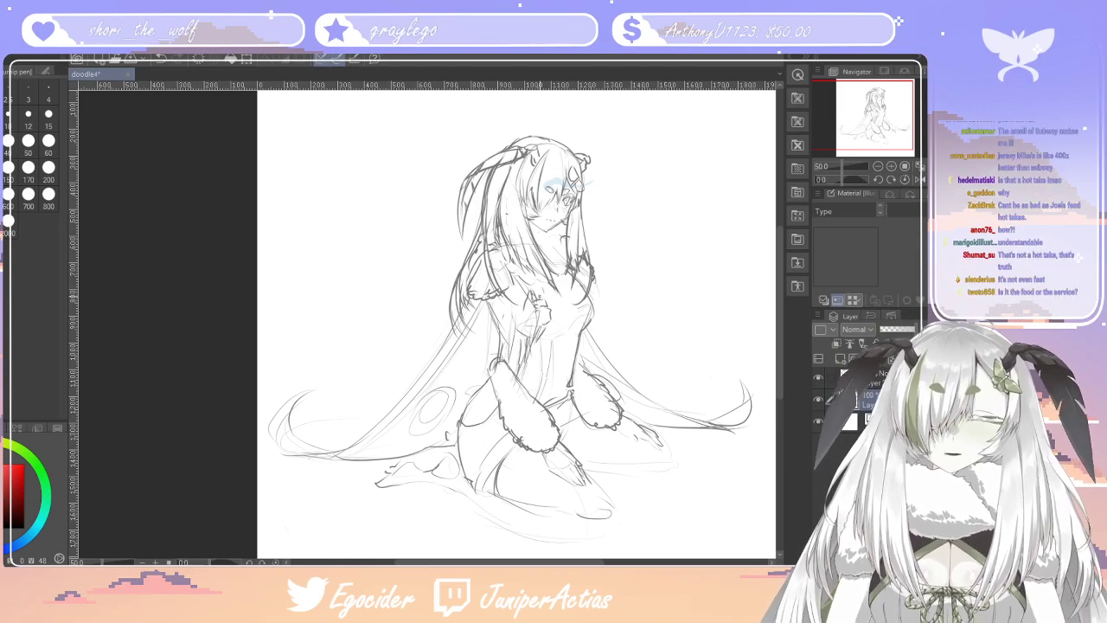
pyautogui.moveTo(522, 306); pyautogui.dragTo(529, 327)
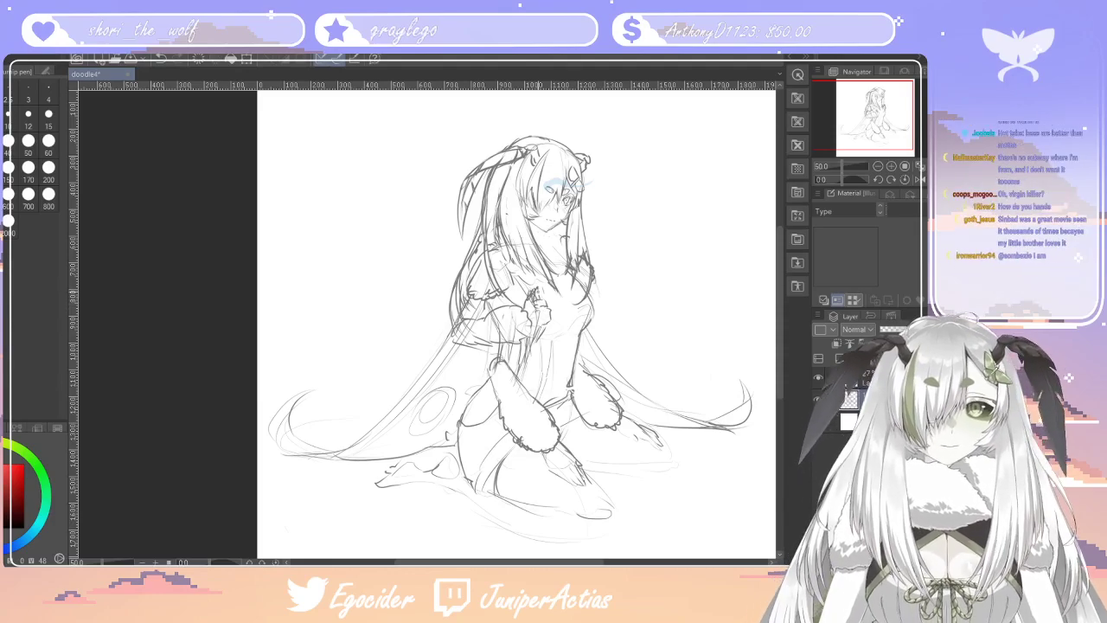
pyautogui.press('e')
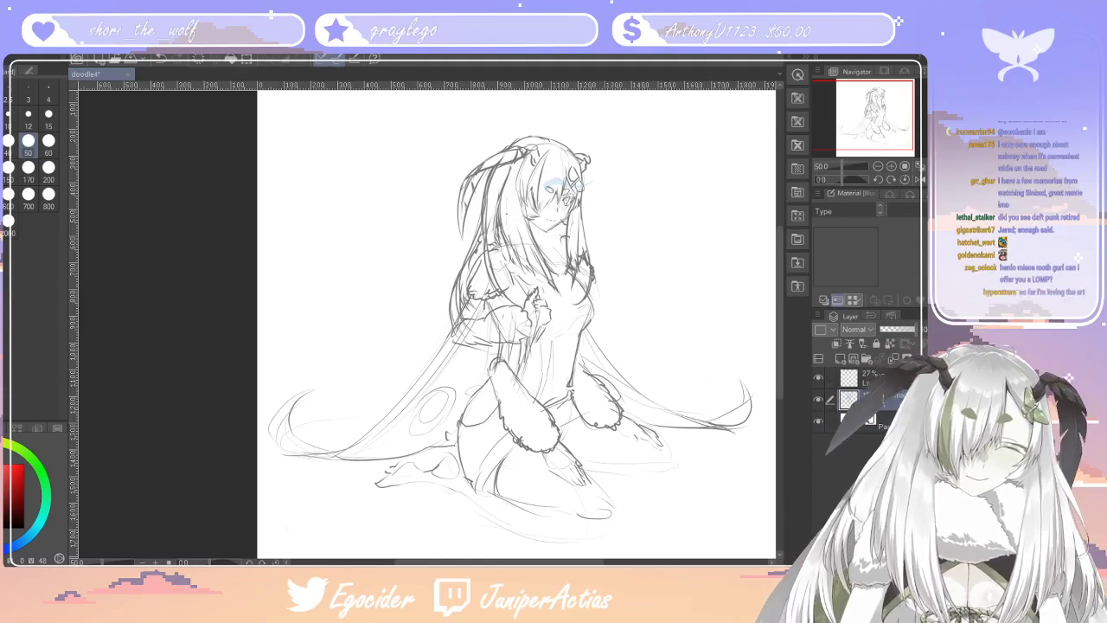
pyautogui.moveTo(580, 562); pyautogui.dragTo(602, 562)
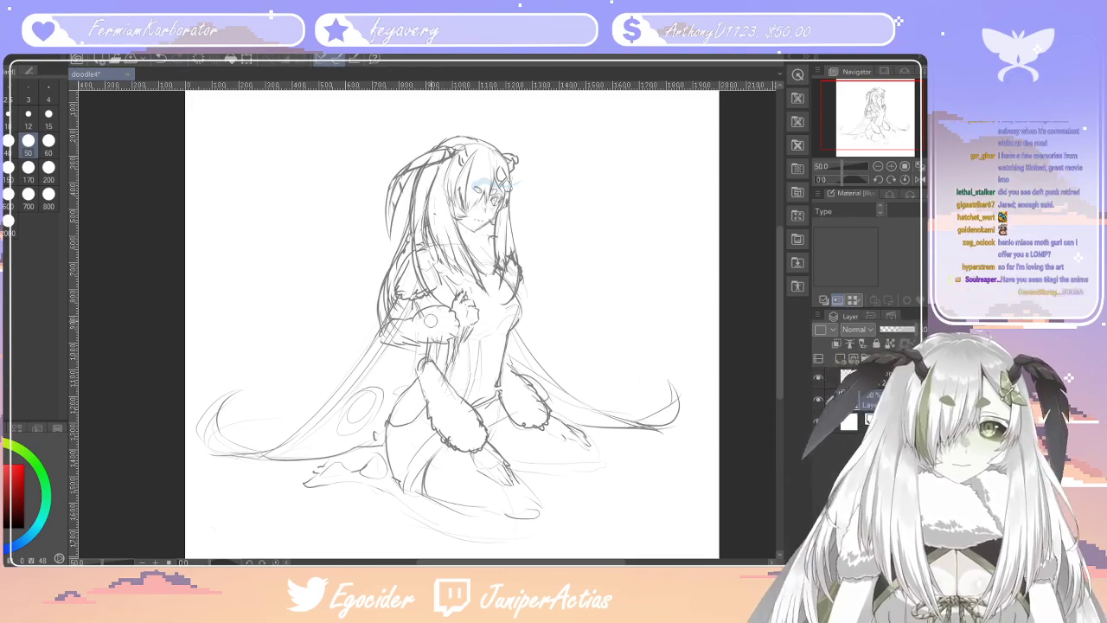
pyautogui.press('p')
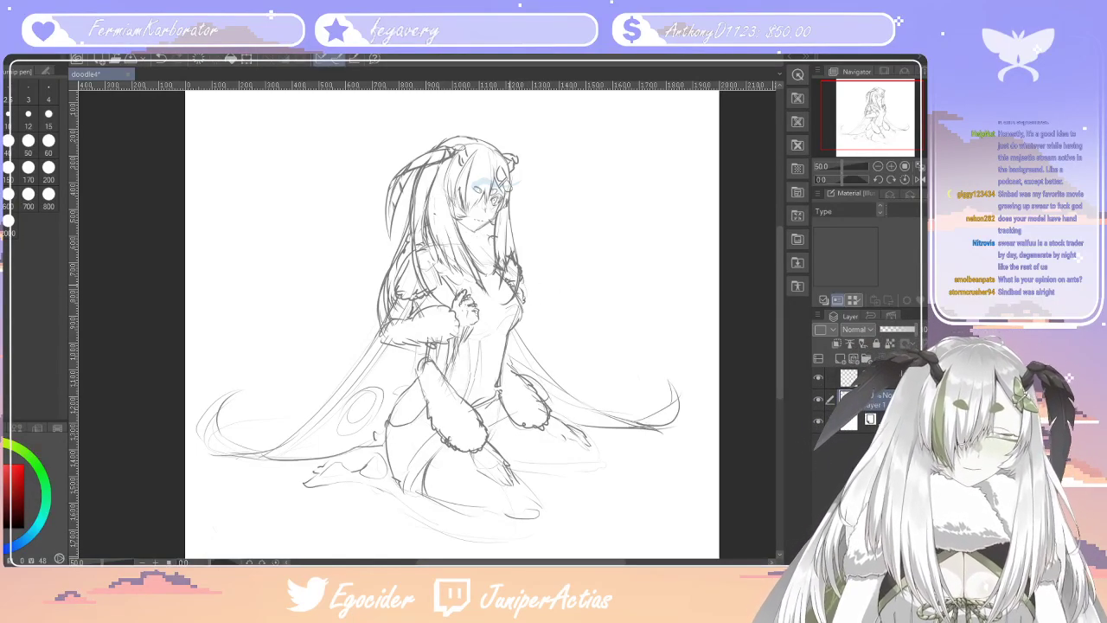
pyautogui.moveTo(522, 290); pyautogui.dragTo(530, 342)
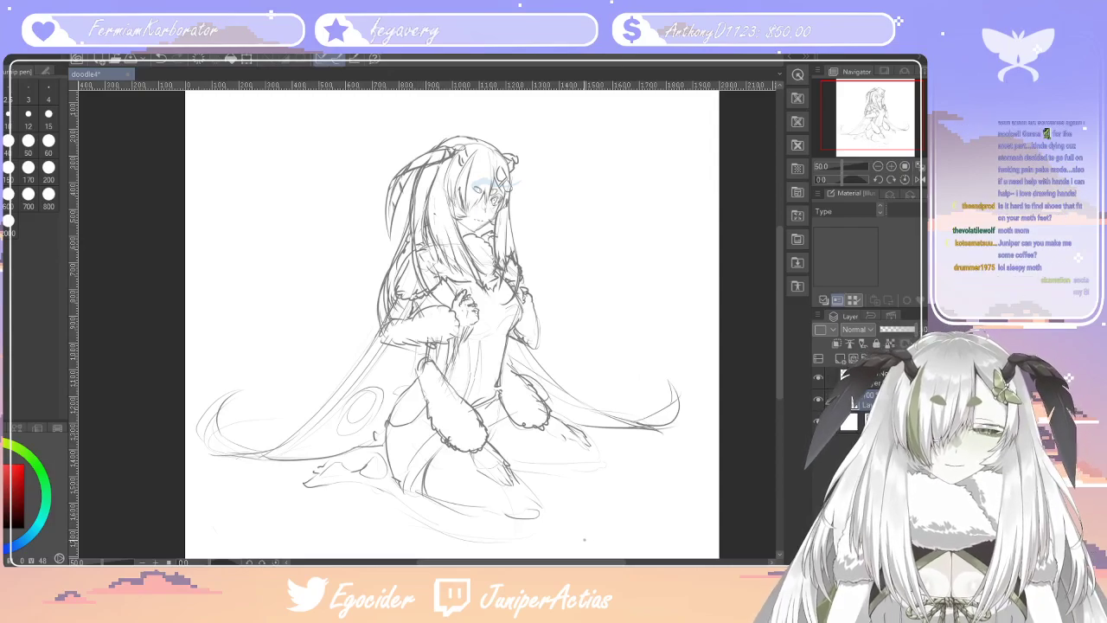
# Define the near foot with its toes and strengthen the outline of the near lower leg and knee
pyautogui.moveTo(585, 562); pyautogui.dragTo(557, 562)
pyautogui.scroll(-2, 525, 320)
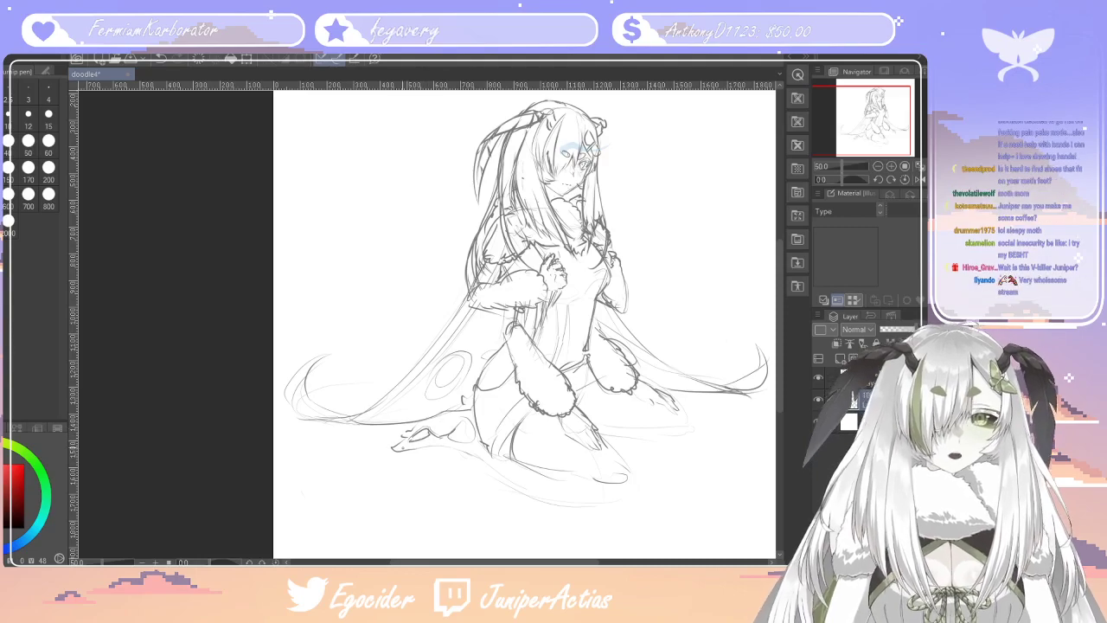
pyautogui.moveTo(387, 441); pyautogui.dragTo(404, 451)
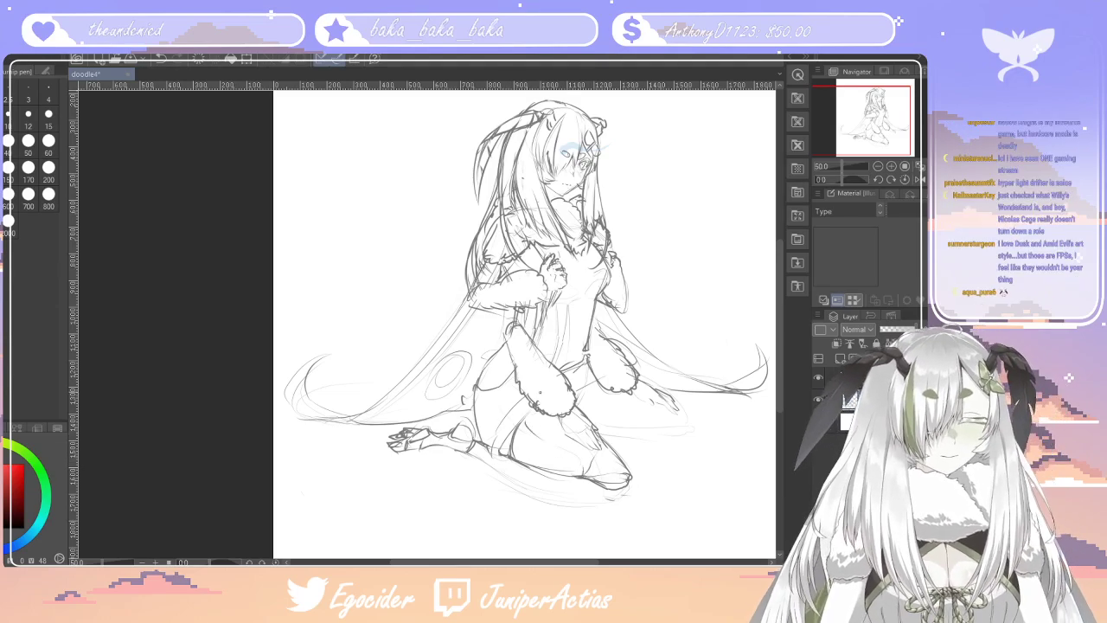
# Erase the rough lines on the near thigh and draw a fluffy fur cuff around the folded leg
pyautogui.press('e')
pyautogui.moveTo(530, 423)
pyautogui.mouseDown()
pyautogui.moveTo(509, 456)
pyautogui.moveTo(514, 430)
pyautogui.mouseUp()
pyautogui.press('p')
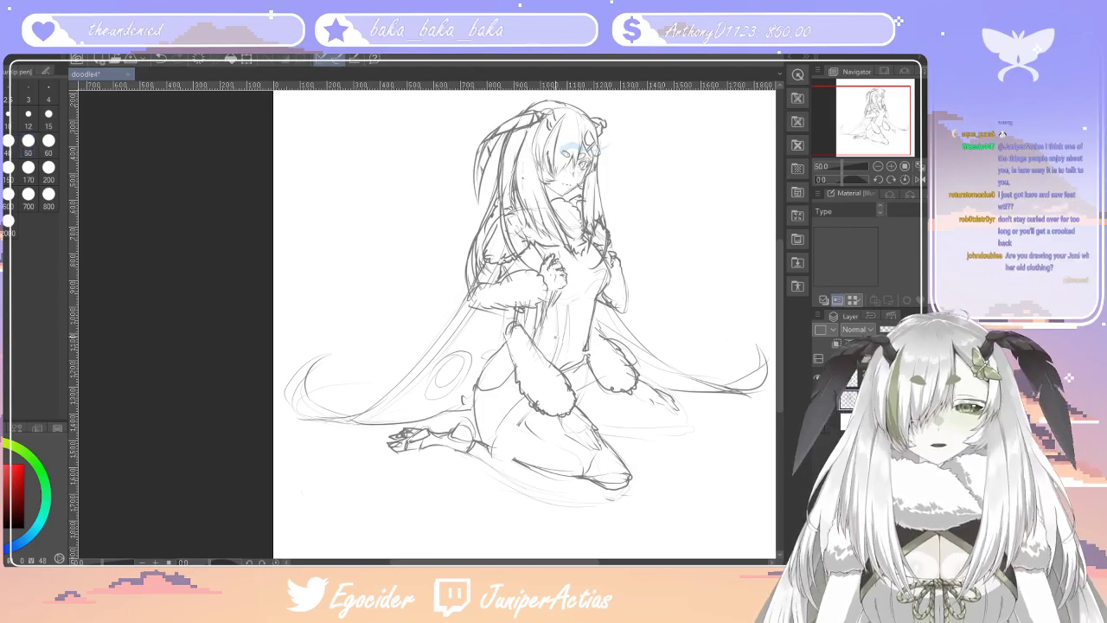
pyautogui.moveTo(528, 412); pyautogui.dragTo(502, 428)
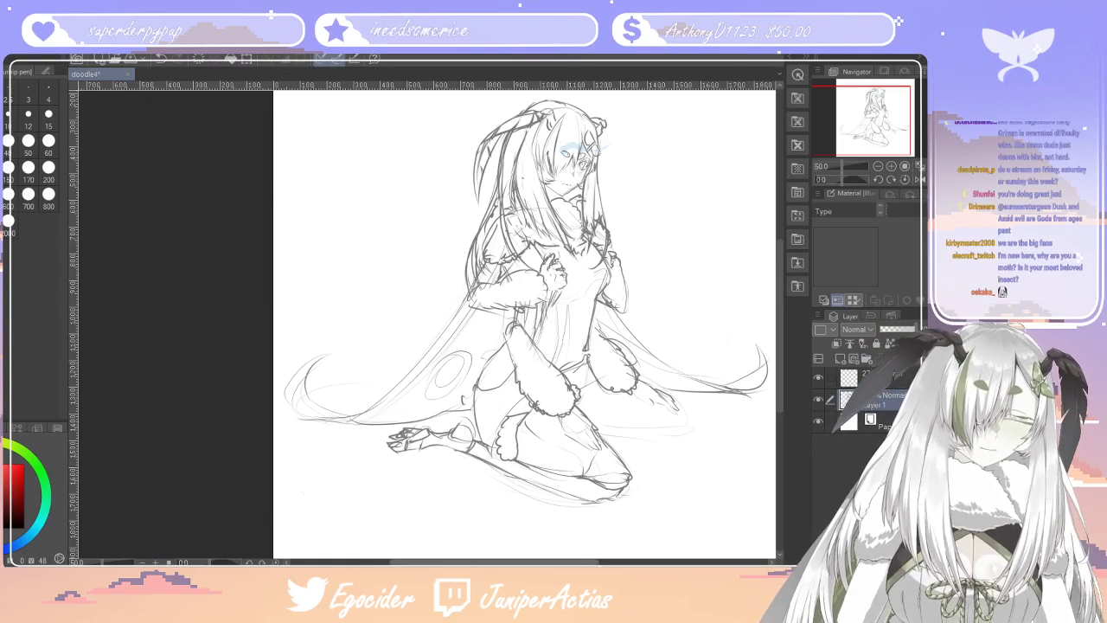
# Draw the far knee and the striped band at the hips, and erase stray lines beside the waist
pyautogui.hscroll(1, 427, 324)
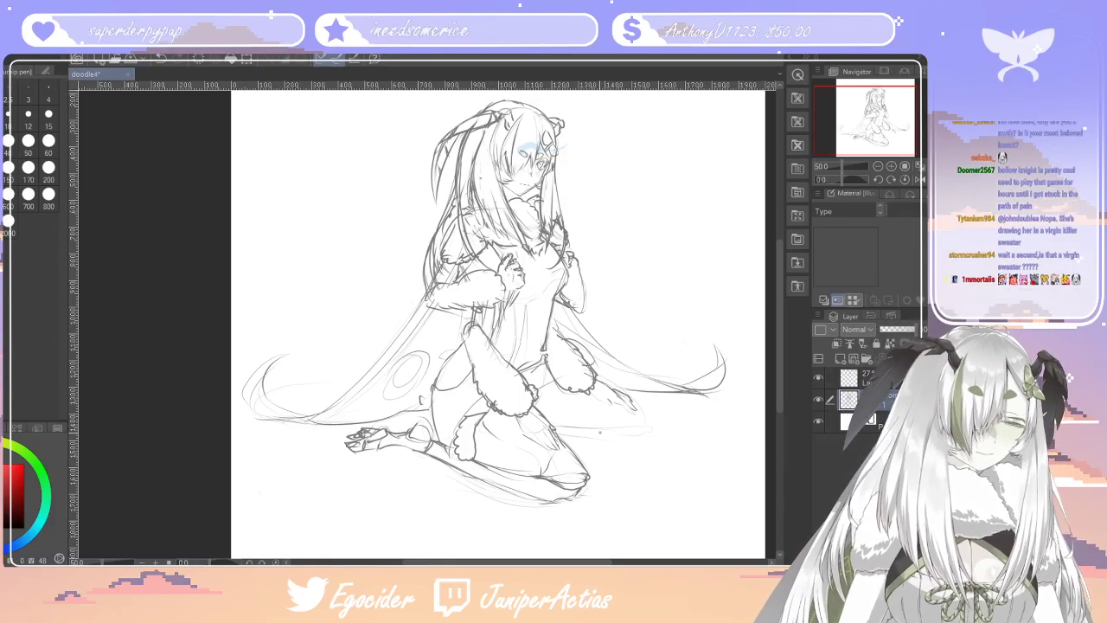
pyautogui.moveTo(629, 400); pyautogui.dragTo(646, 422)
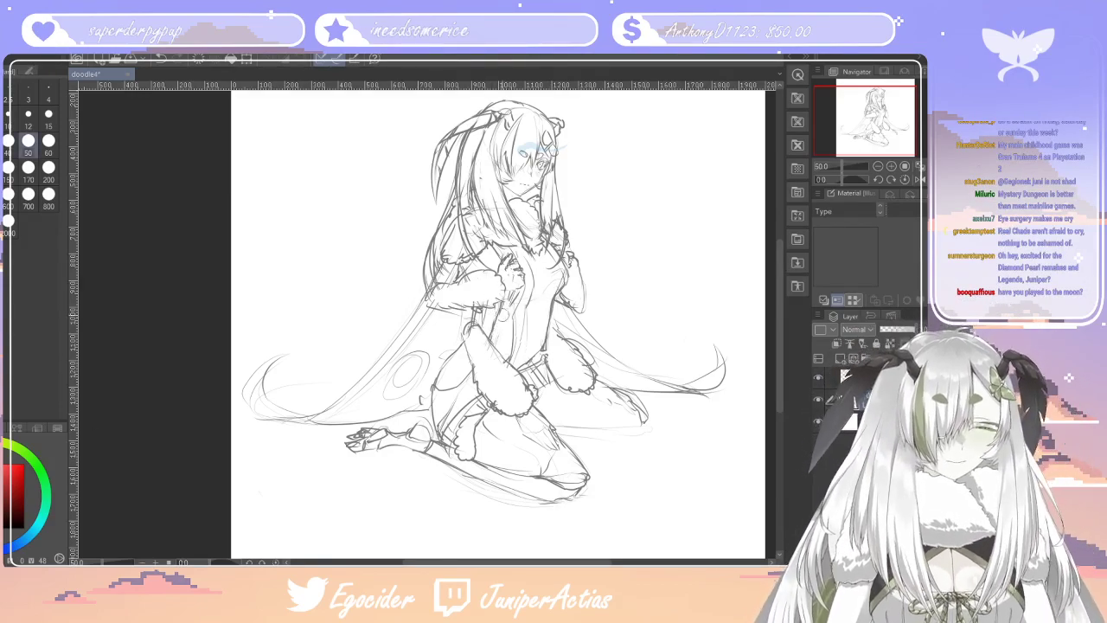
pyautogui.moveTo(502, 303); pyautogui.dragTo(499, 307)
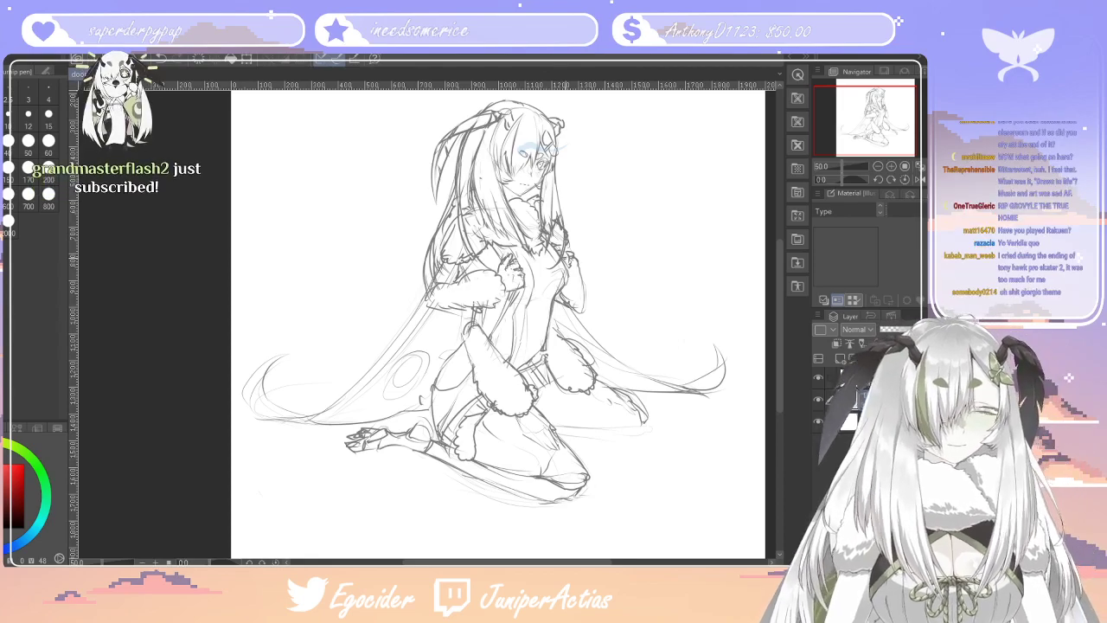
# Merge the upper layer and the line sketch into a single layer above the paper
pyautogui.moveTo(781, 366)
pyautogui.mouseDown()
pyautogui.moveTo(782, 346)
pyautogui.moveTo(782, 361)
pyautogui.mouseUp()
pyautogui.click(867, 379)
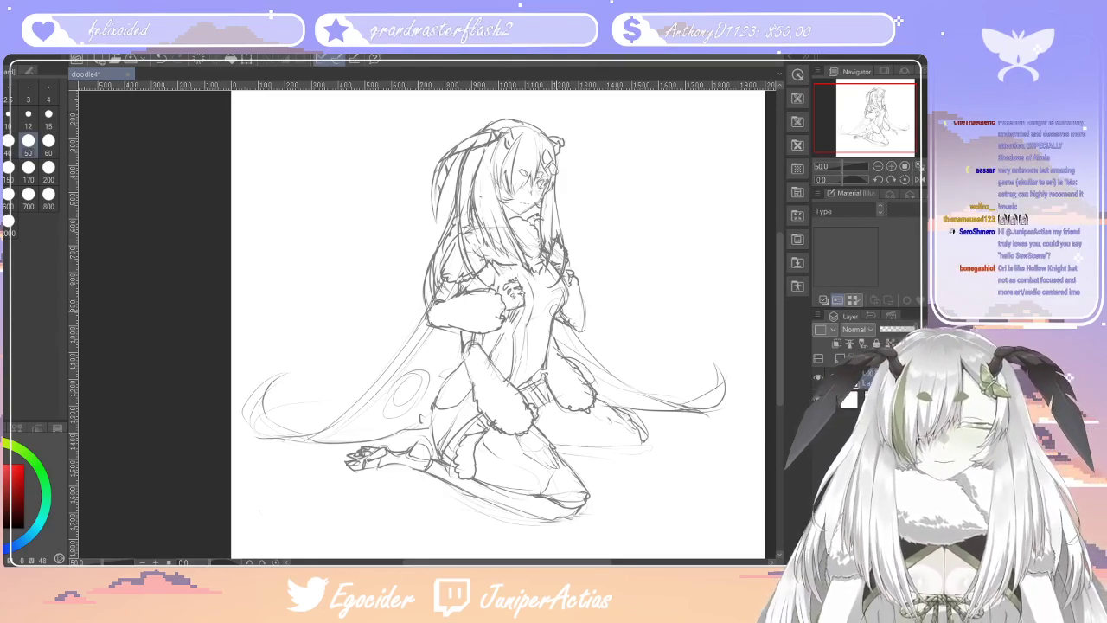
# Erase the rough construction lines running through the long hair beside the face and shoulder with the size 50 eraser
pyautogui.scroll(7, 501, 243)
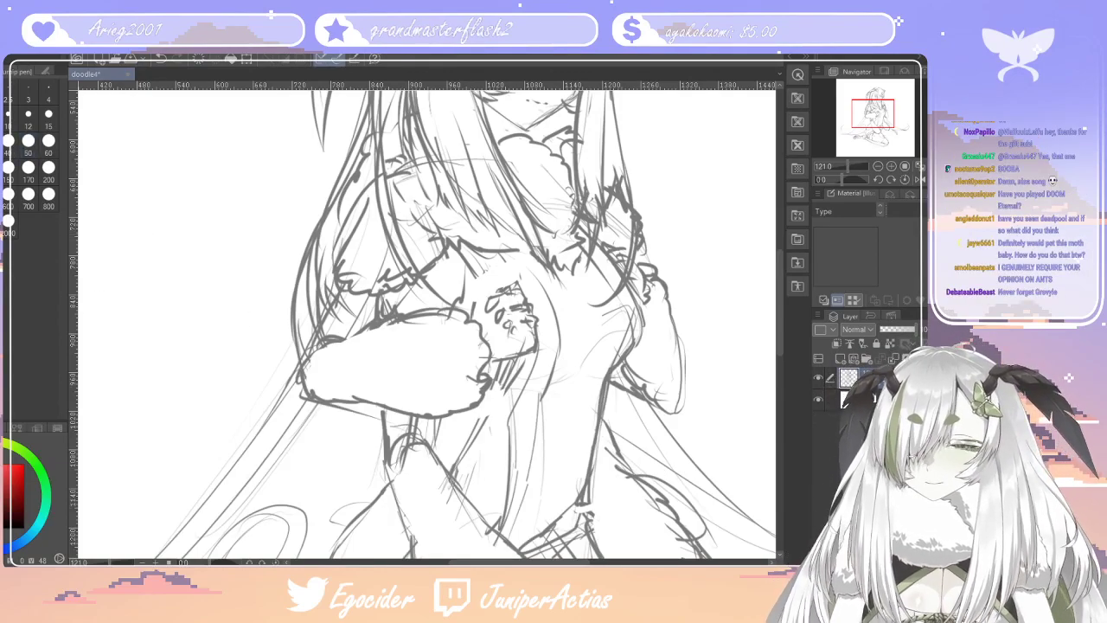
pyautogui.scroll(10, 772, 295)
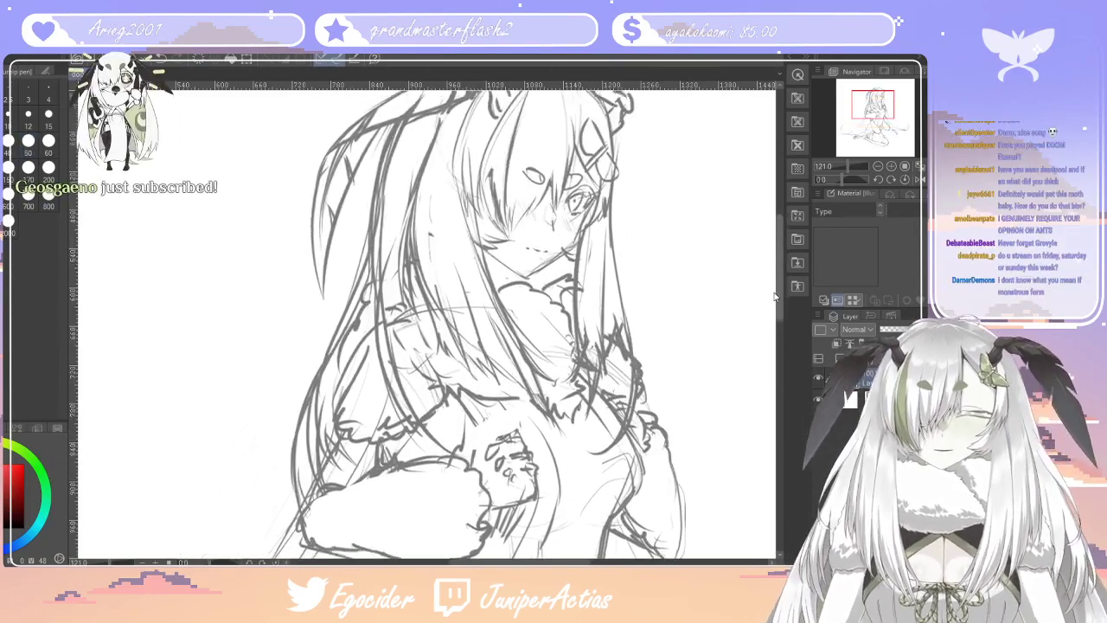
pyautogui.scroll(-3, 770, 256)
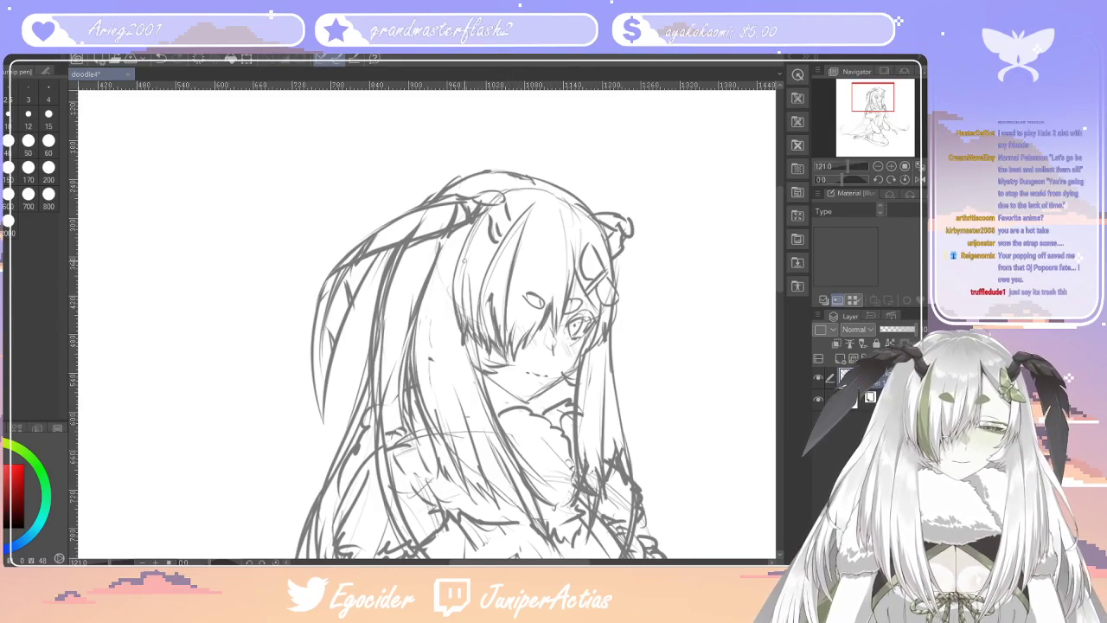
pyautogui.scroll(-3, 777, 273)
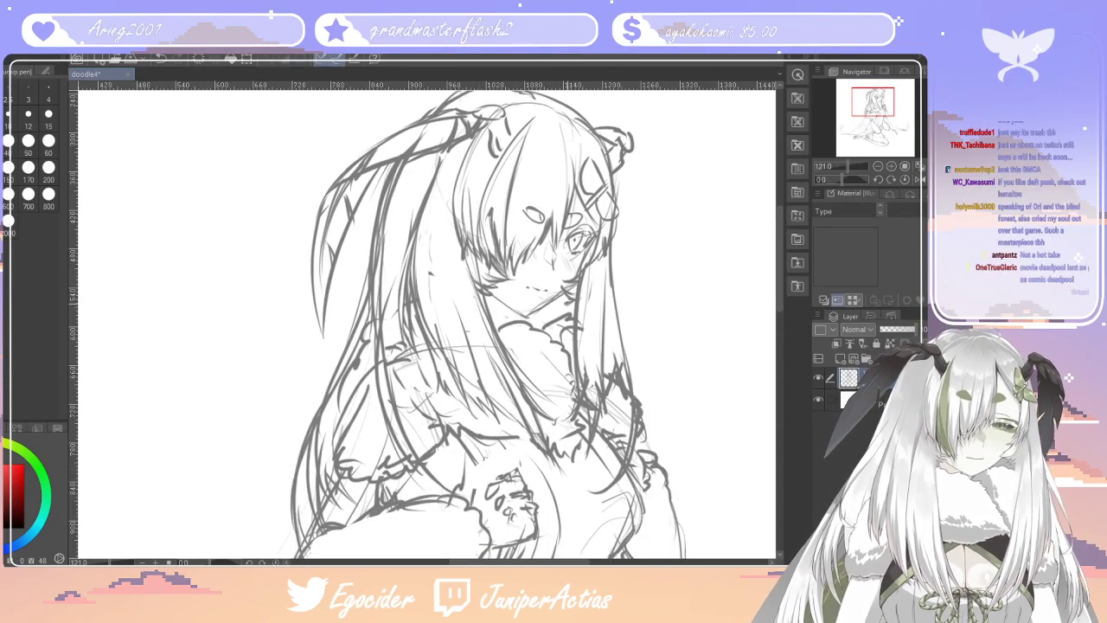
pyautogui.scroll(3, 629, 344)
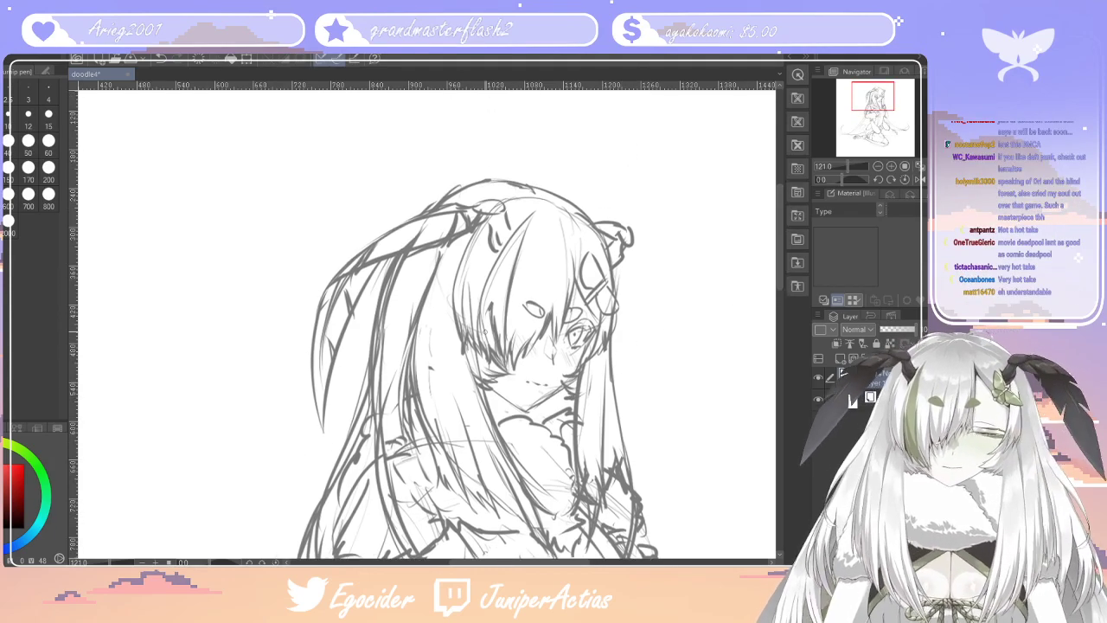
pyautogui.press('e')
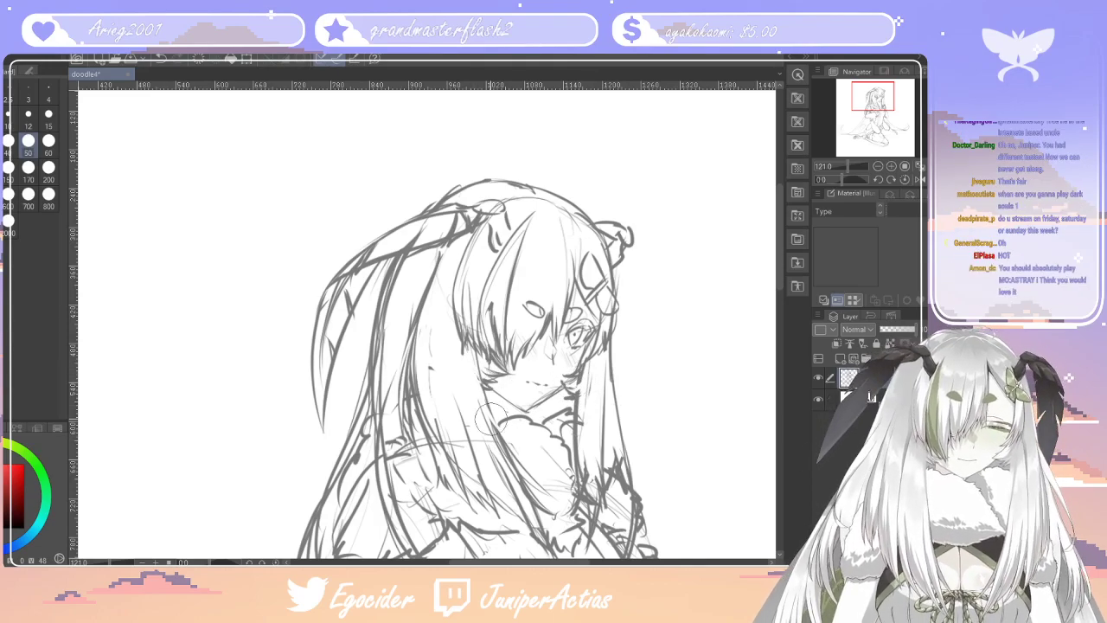
pyautogui.moveTo(780, 282); pyautogui.dragTo(780, 285)
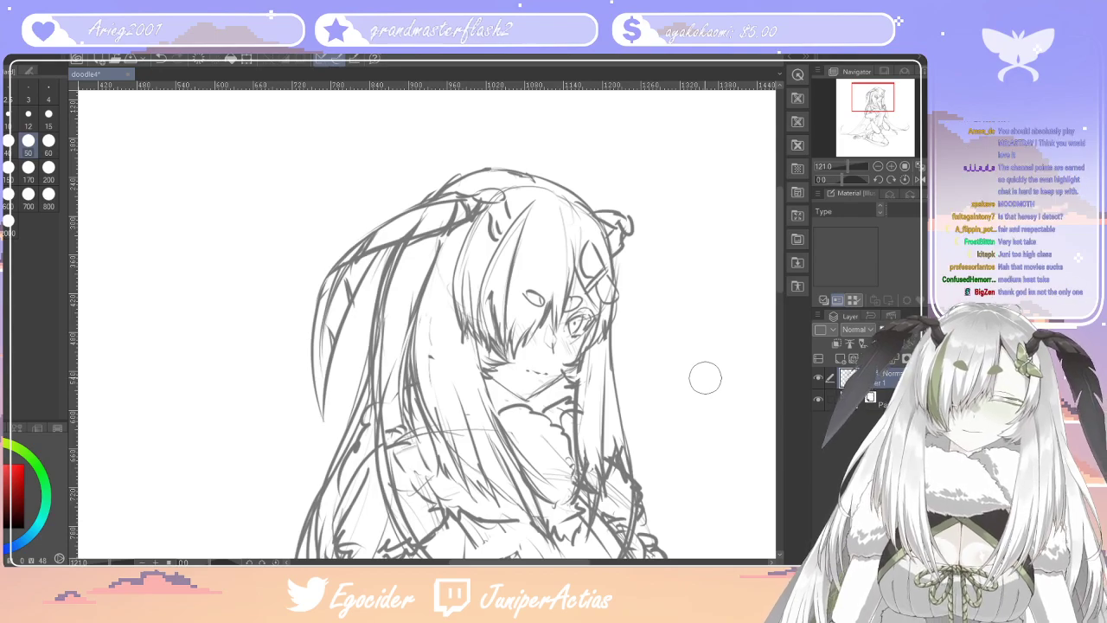
pyautogui.scroll(-2, 764, 295)
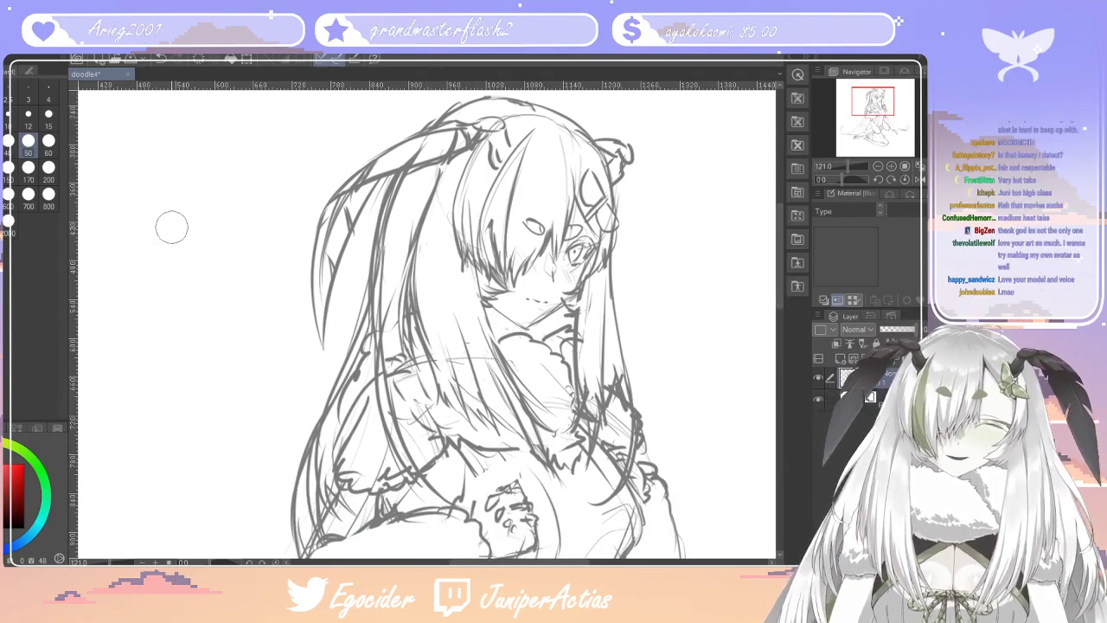
pyautogui.press('p')
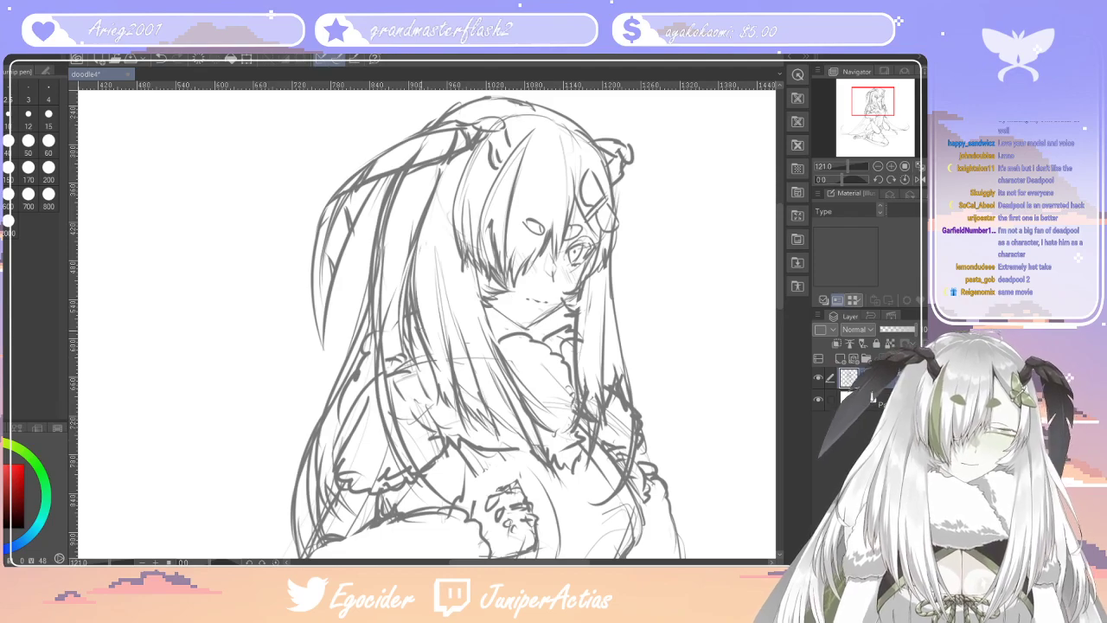
pyautogui.press('e')
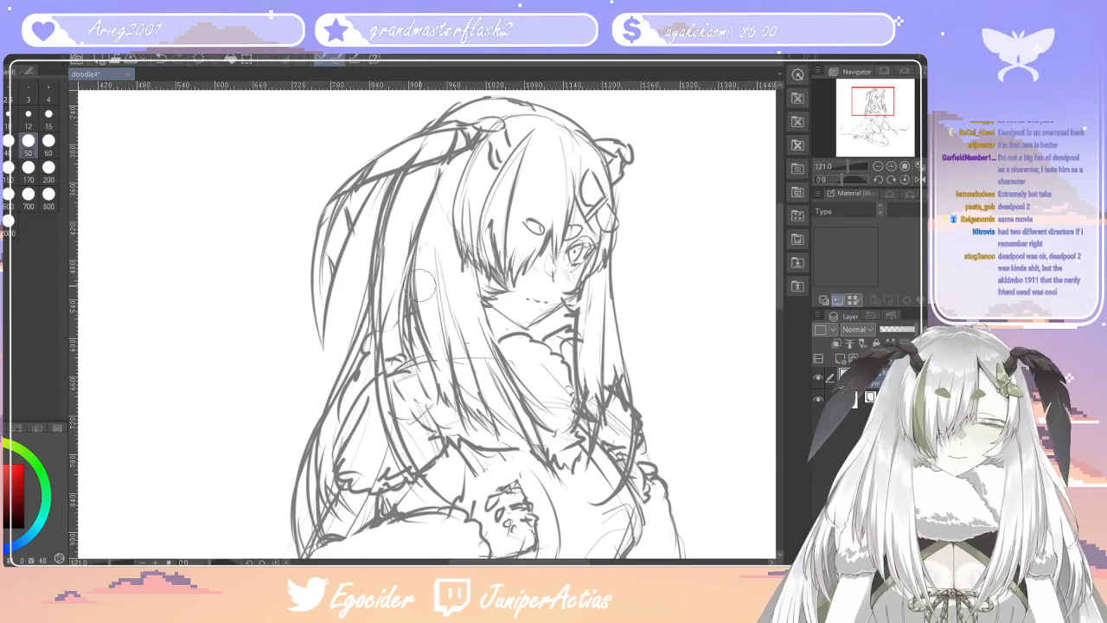
pyautogui.moveTo(424, 292); pyautogui.dragTo(438, 395)
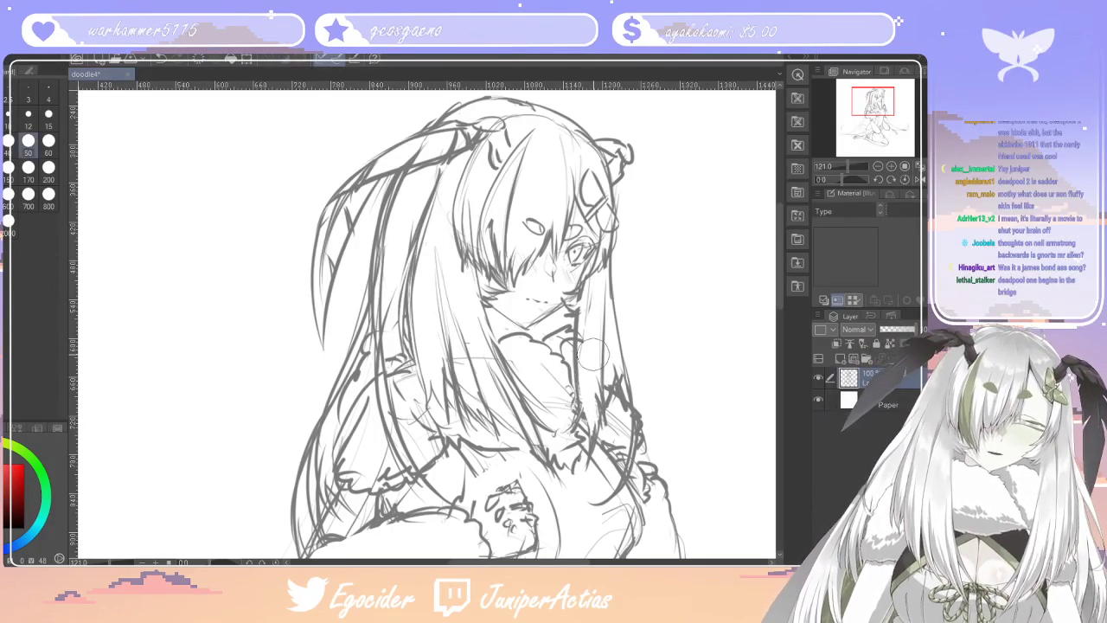
# Draw fine strand lines through the long hair beside the face and down over the chest with the pen
pyautogui.press('p')
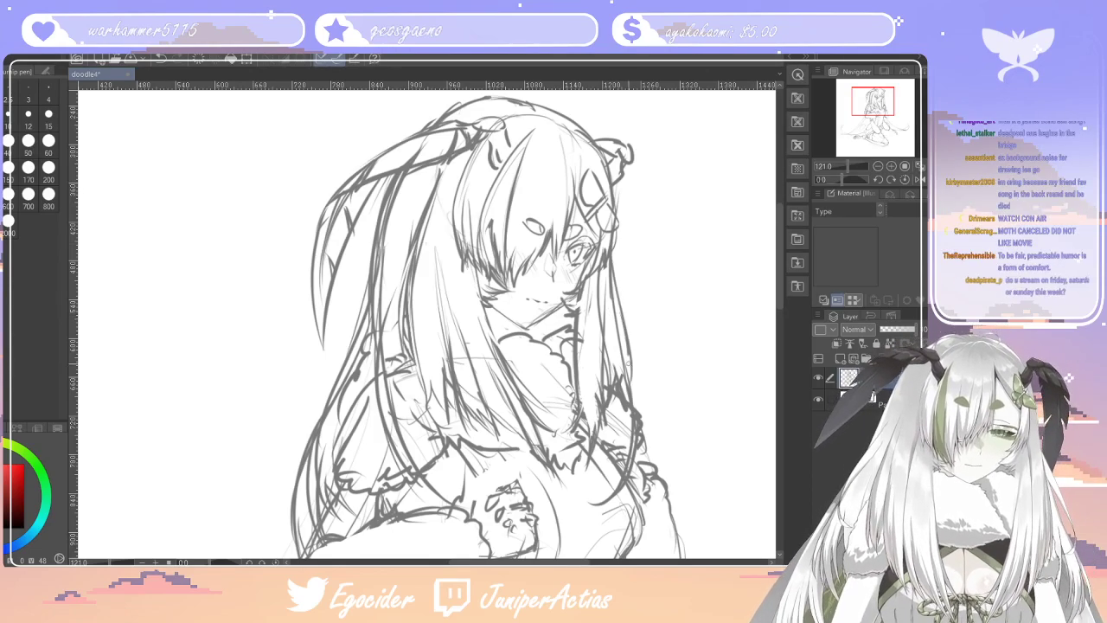
pyautogui.scroll(-2, 778, 295)
pyautogui.moveTo(436, 142); pyautogui.dragTo(449, 281)
pyautogui.moveTo(444, 171); pyautogui.dragTo(456, 252)
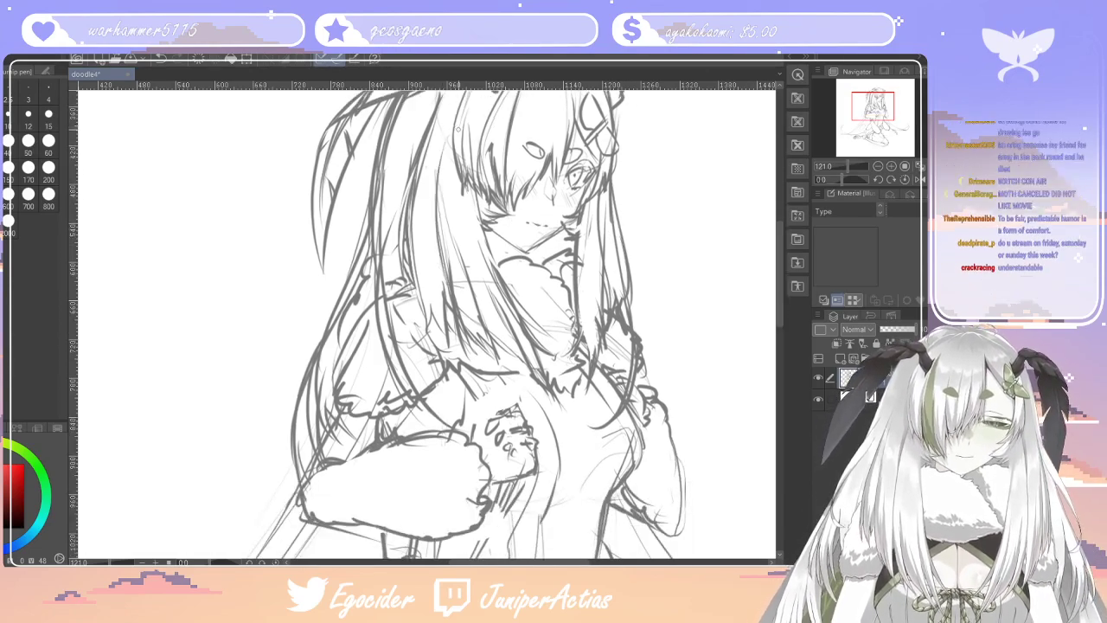
pyautogui.moveTo(492, 322); pyautogui.dragTo(505, 367)
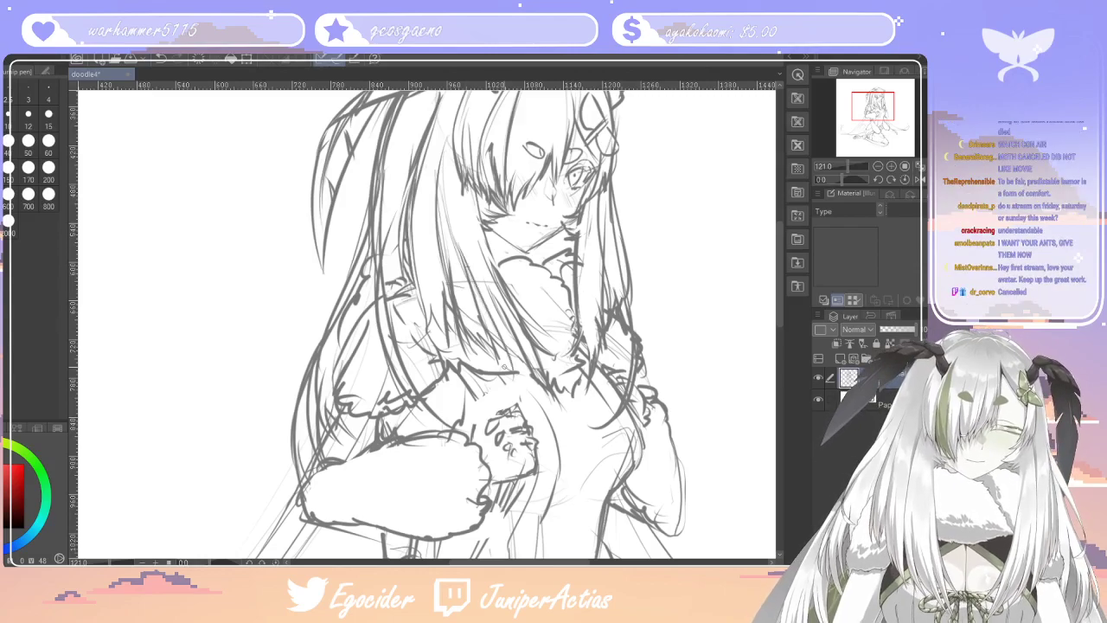
pyautogui.scroll(3, 768, 261)
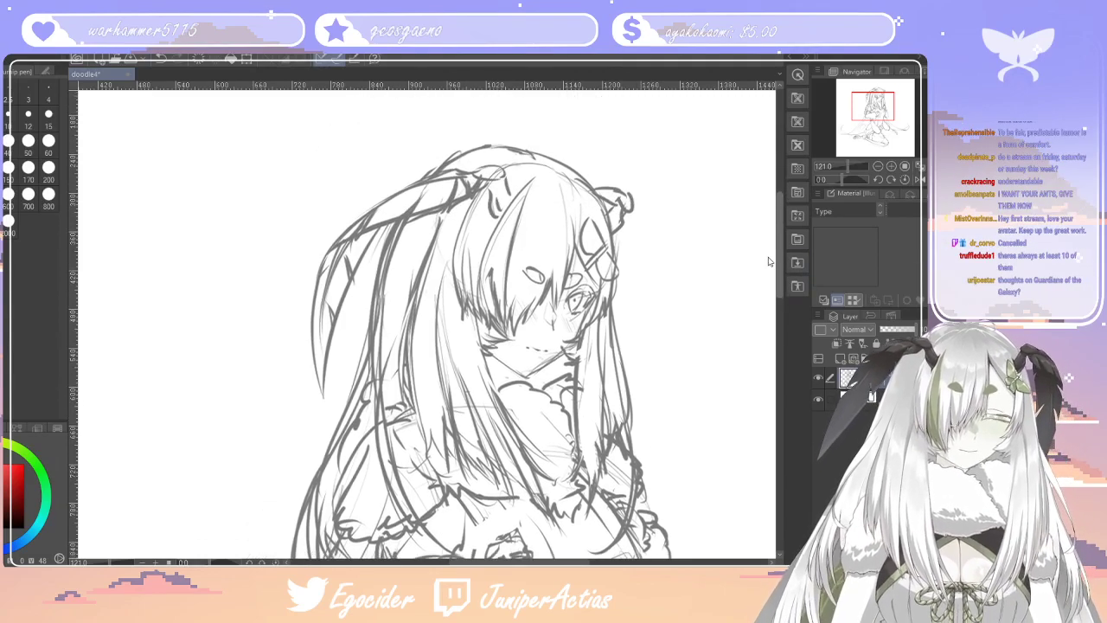
# Clean up the hand held against the chest with small oval markings and draw zigzag lacing down the torso's side opening
pyautogui.scroll(-7, 769, 260)
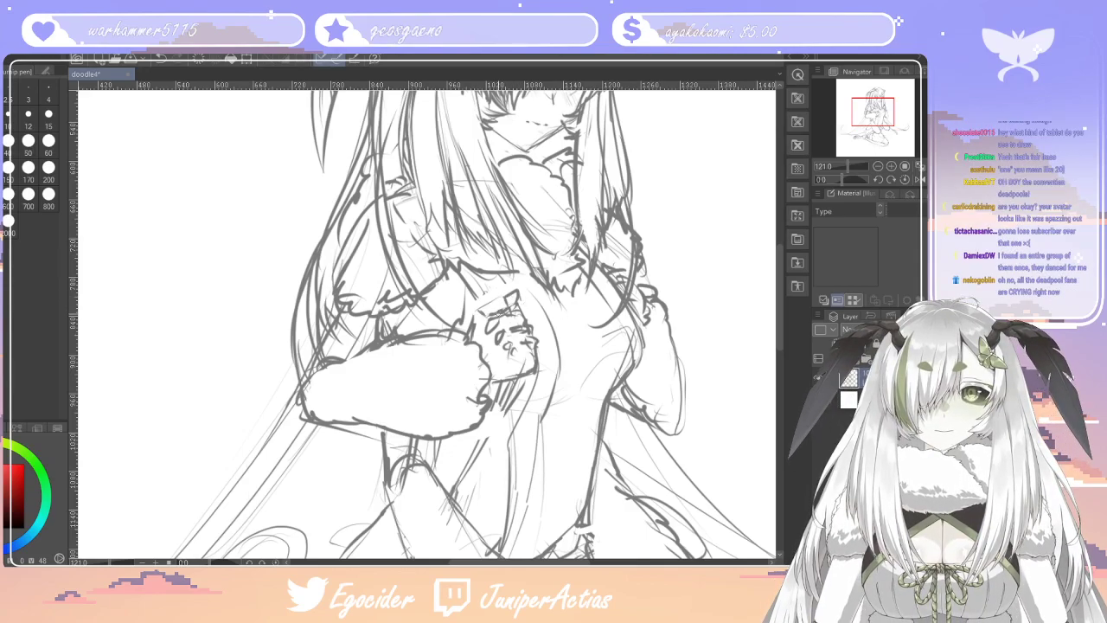
pyautogui.press('e')
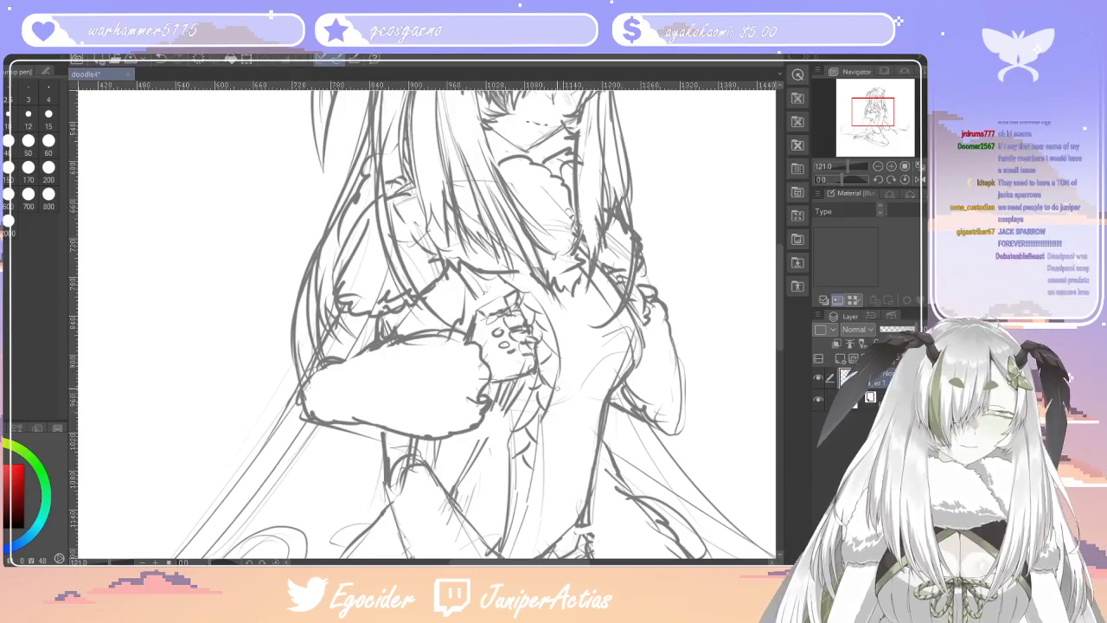
pyautogui.scroll(-3, 761, 320)
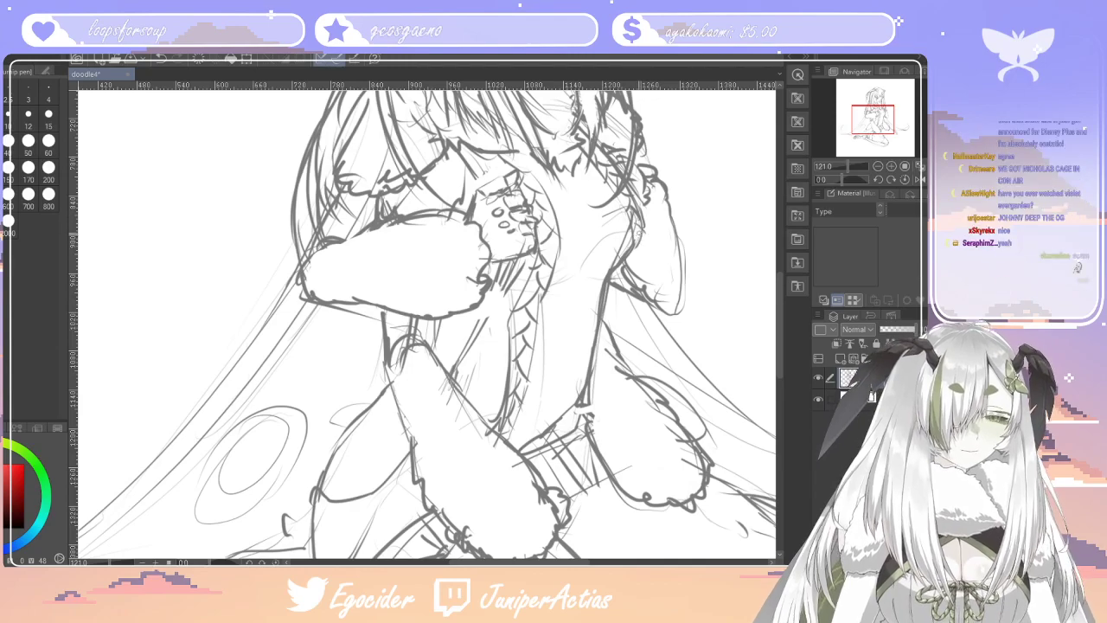
pyautogui.scroll(3, 782, 305)
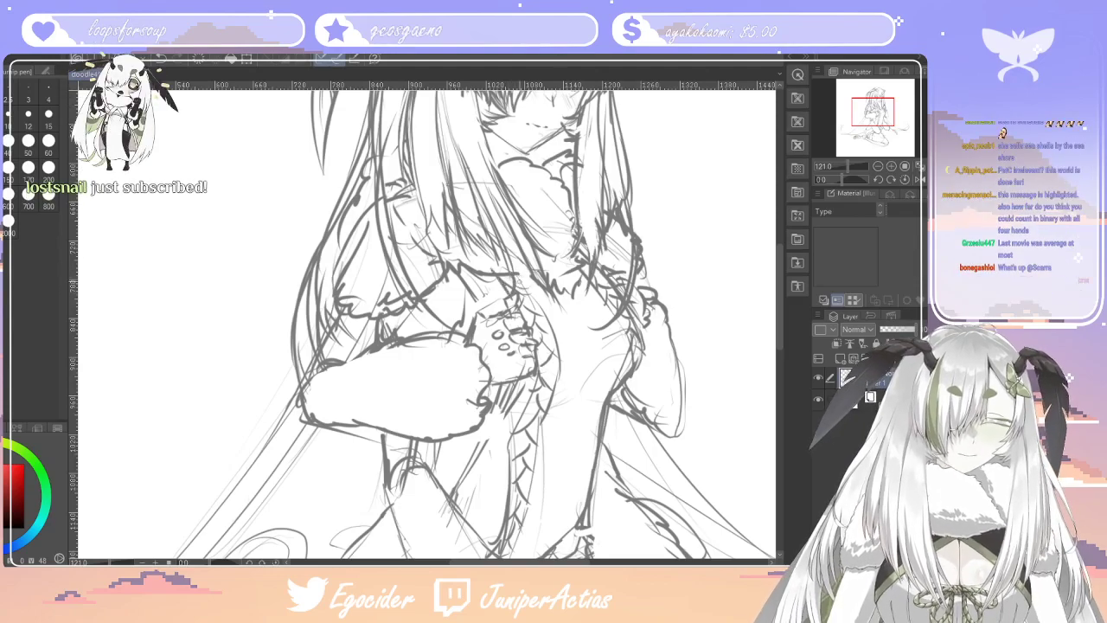
pyautogui.scroll(-5, 780, 307)
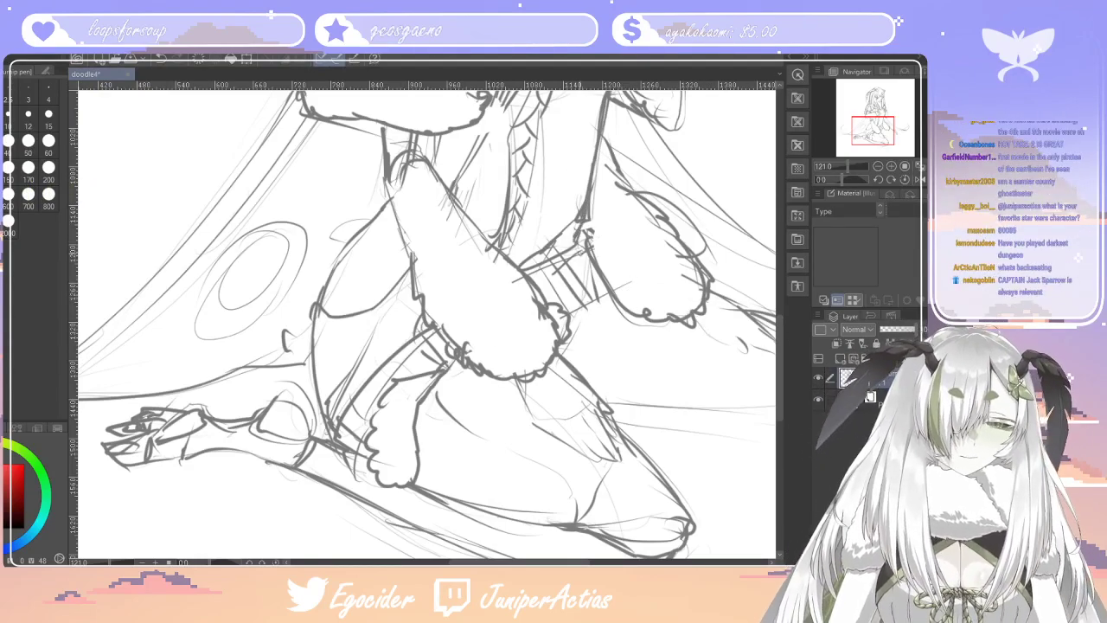
# Lasso the hand resting on the near thigh and move it up closer to its fluffy cuff
pyautogui.moveTo(783, 345)
pyautogui.mouseDown()
pyautogui.moveTo(766, 233)
pyautogui.moveTo(762, 260)
pyautogui.moveTo(764, 249)
pyautogui.mouseUp()
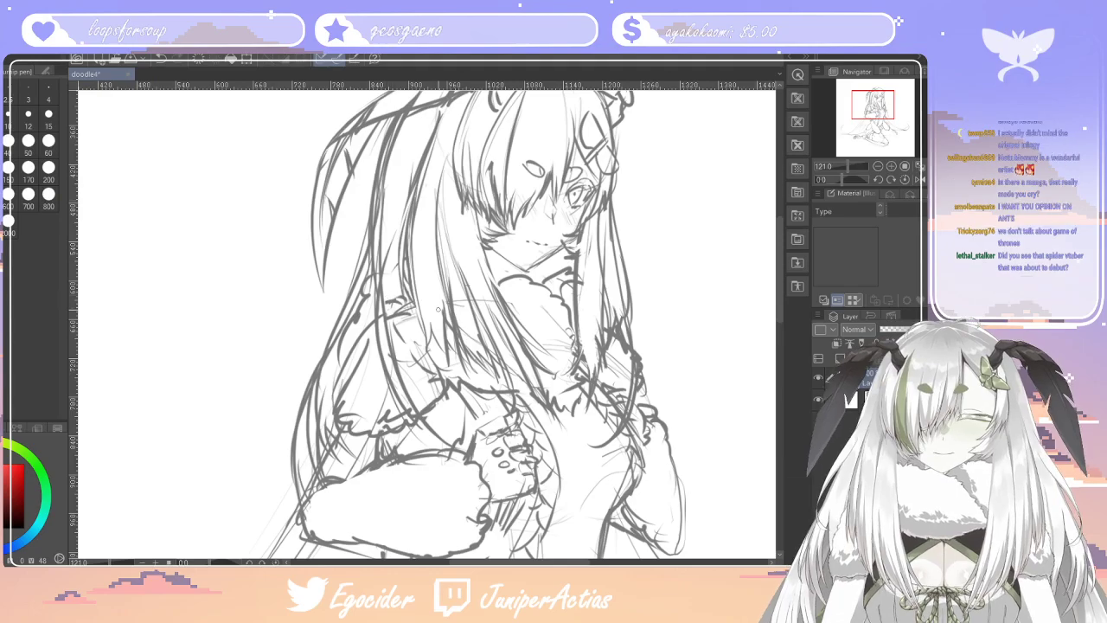
pyautogui.scroll(-8, 416, 277)
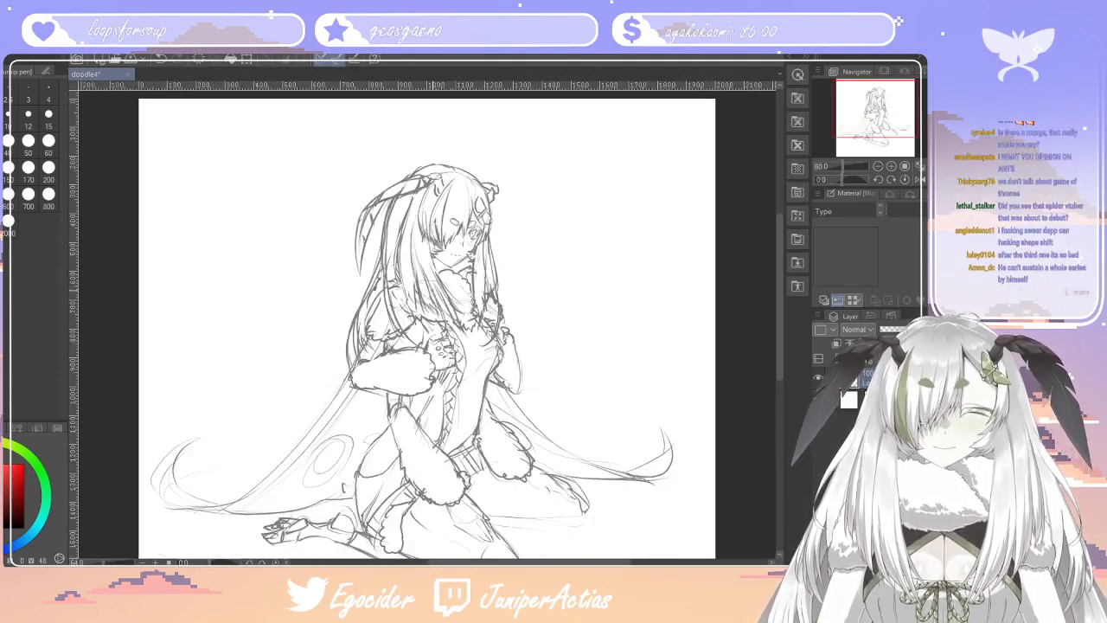
pyautogui.scroll(-3, 467, 432)
pyautogui.scroll(5, 502, 454)
pyautogui.scroll(-5, 498, 432)
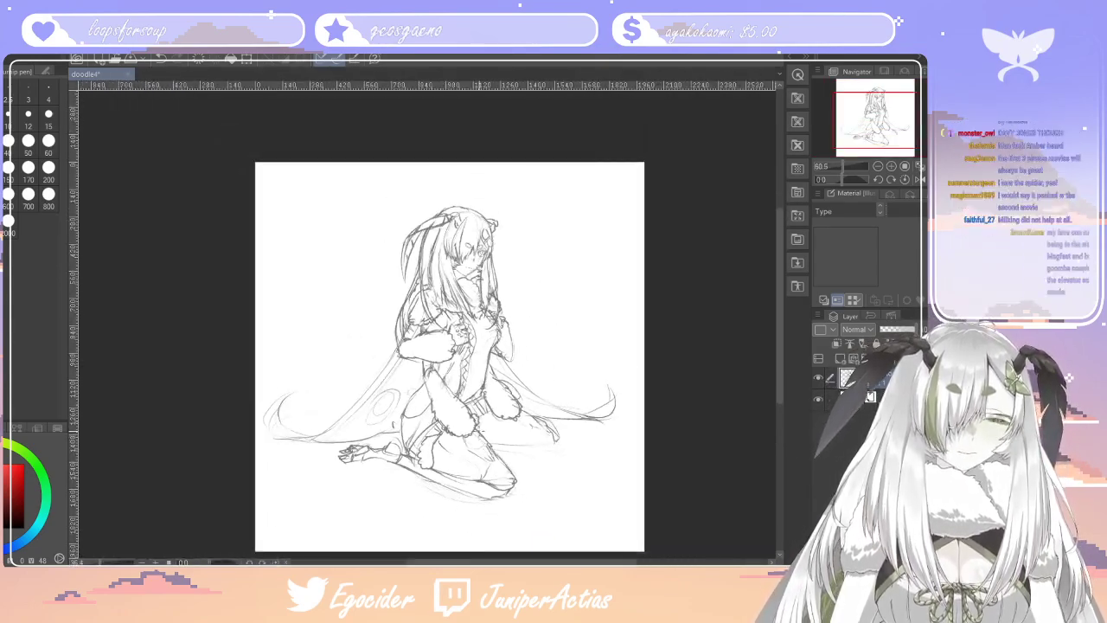
pyautogui.scroll(3, 480, 433)
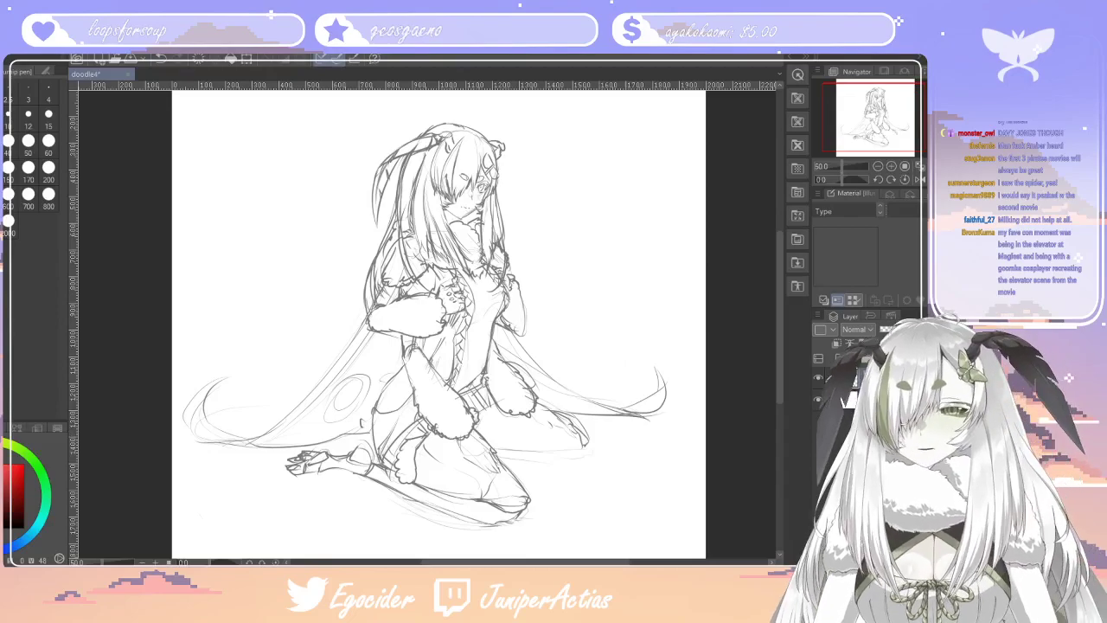
pyautogui.hotkey('ctrl', 'space')
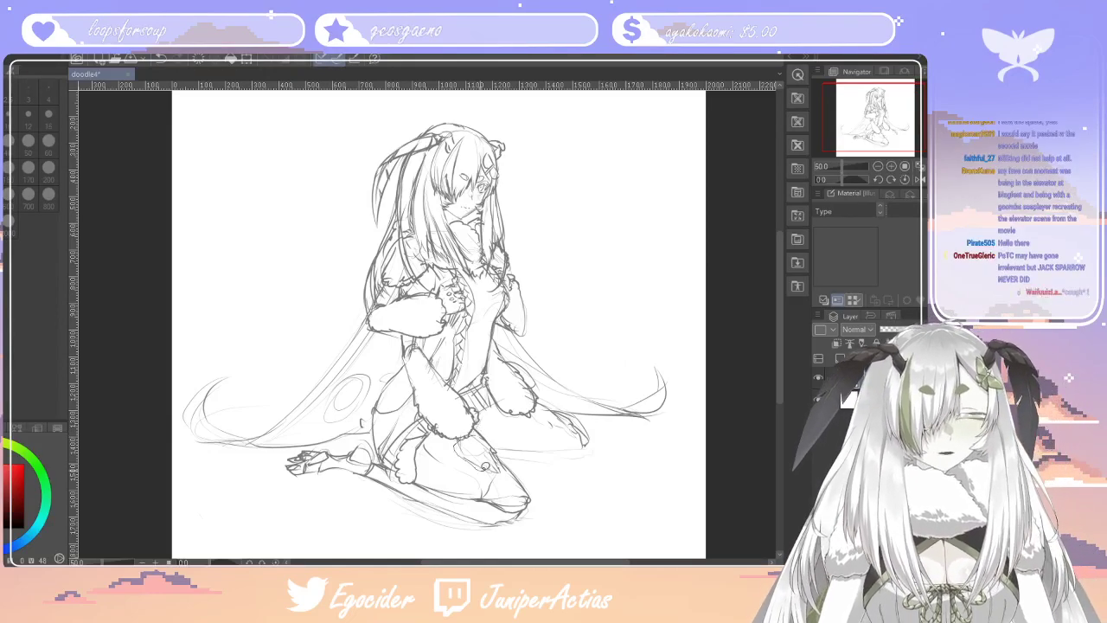
pyautogui.moveTo(502, 473)
pyautogui.mouseDown()
pyautogui.moveTo(457, 442)
pyautogui.moveTo(500, 477)
pyautogui.mouseUp()
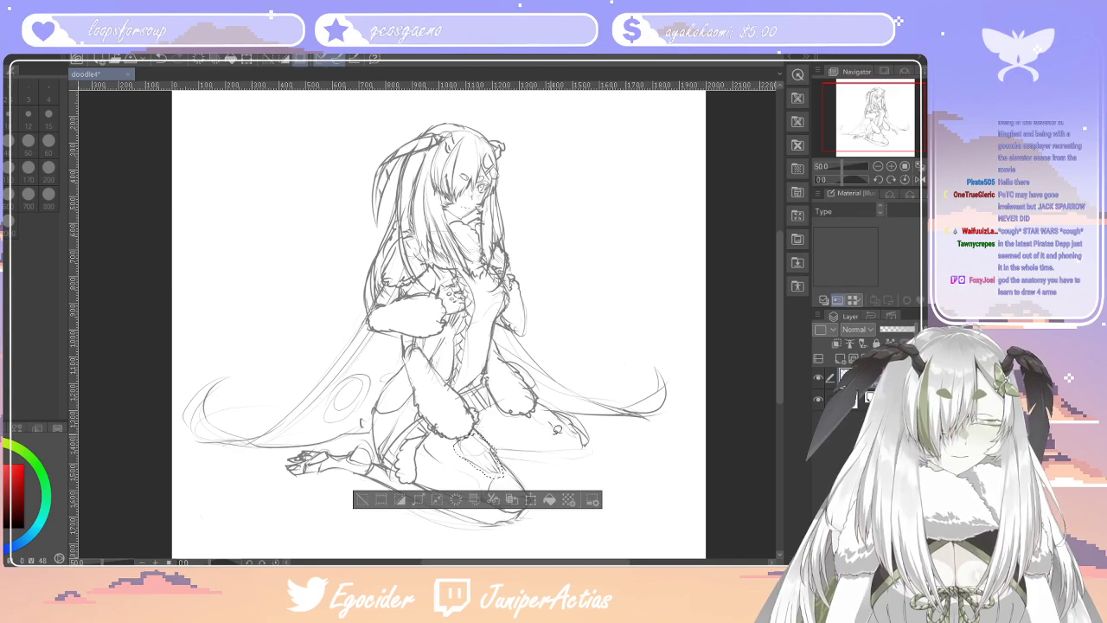
pyautogui.press('Delete')
pyautogui.hotkey('ctrl', 't')
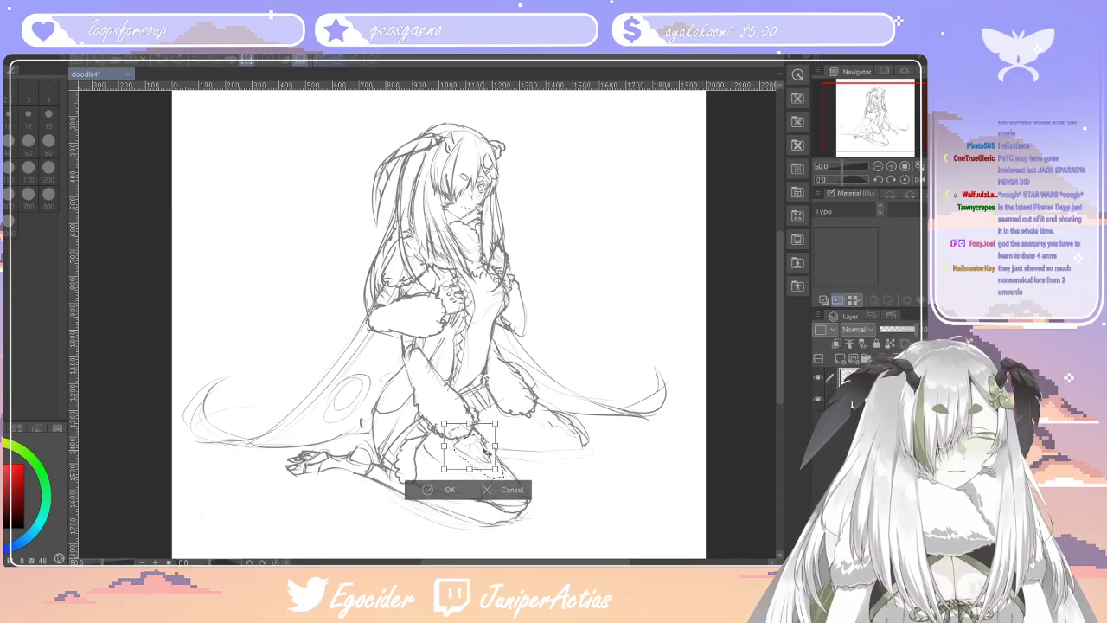
pyautogui.click(449, 490)
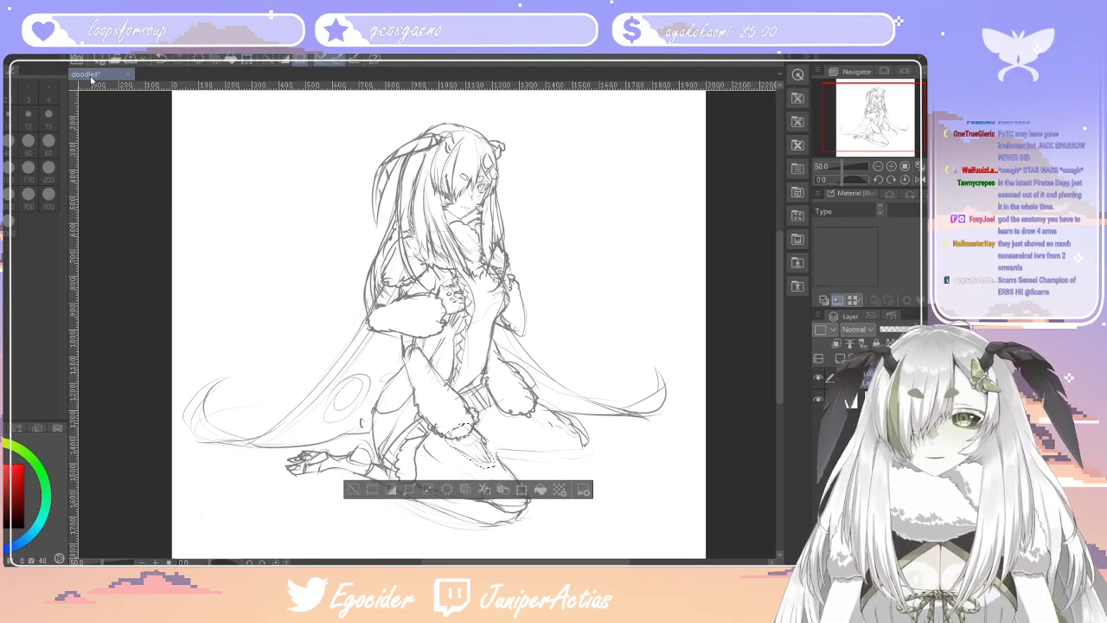
pyautogui.hotkey('ctrl', 'd')
# Lasso the hand resting on the far thigh and move it closer to the far arm's fluffy cuff
pyautogui.press('p')
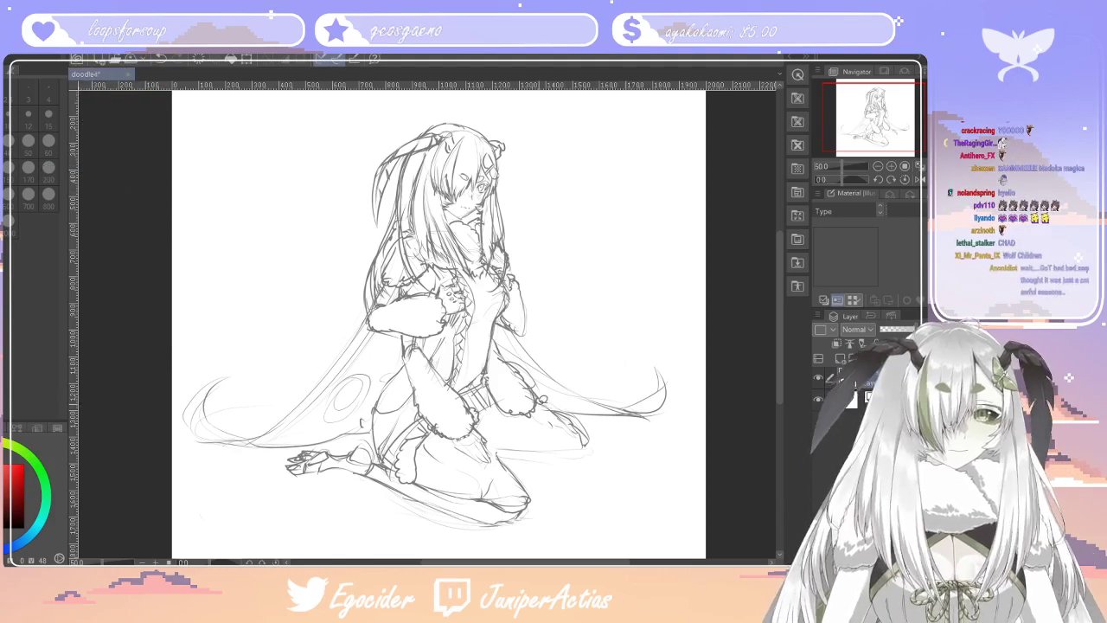
pyautogui.moveTo(579, 429)
pyautogui.mouseDown()
pyautogui.moveTo(555, 407)
pyautogui.moveTo(567, 410)
pyautogui.mouseUp()
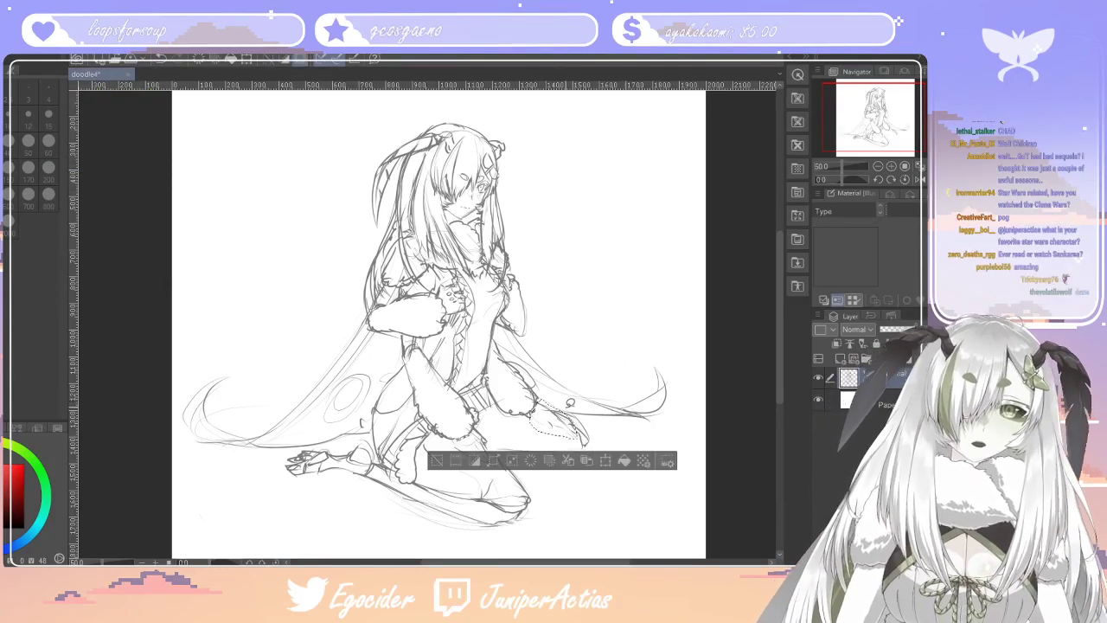
pyautogui.hotkey('ctrl', 't')
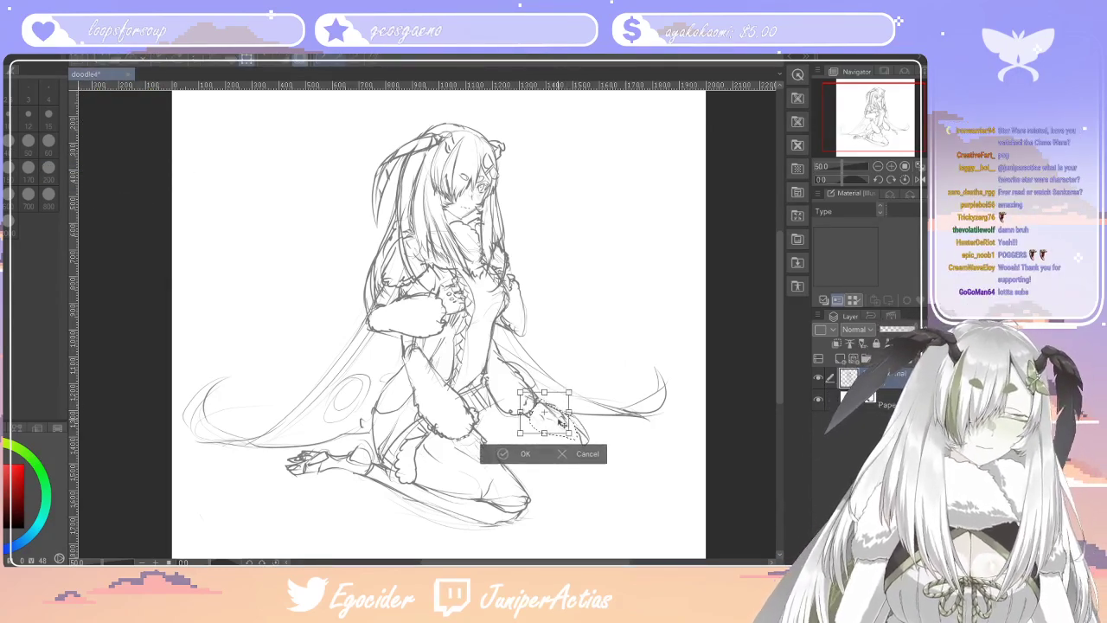
pyautogui.click(517, 453)
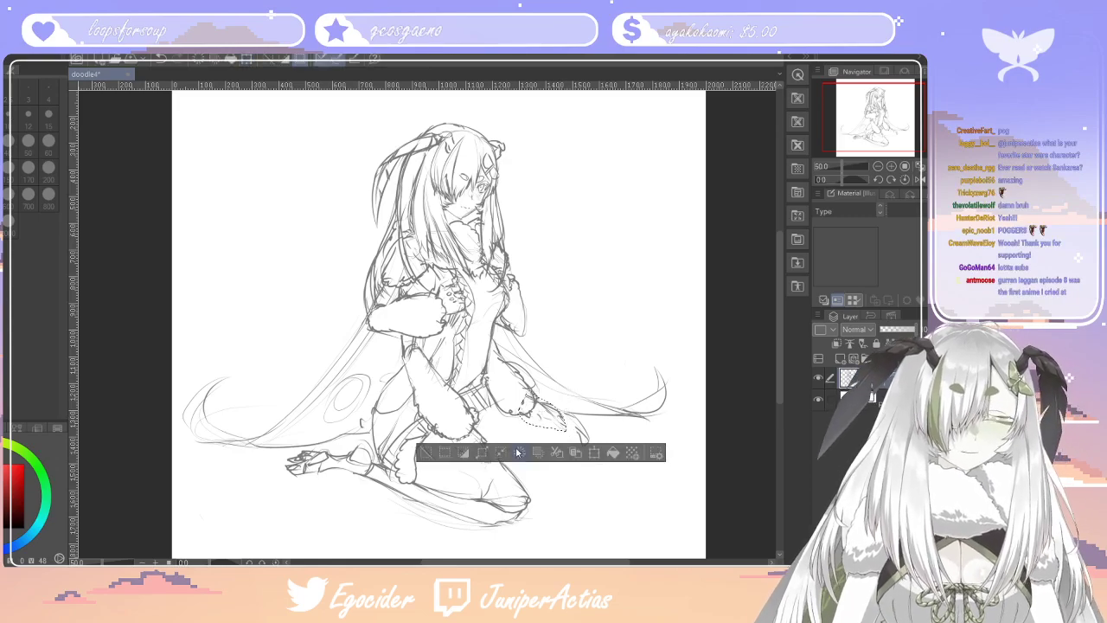
pyautogui.hotkey('ctrl', 'd')
# Clean up around the resting hands and firm up the outlines of the far thigh and knee
pyautogui.press('e')
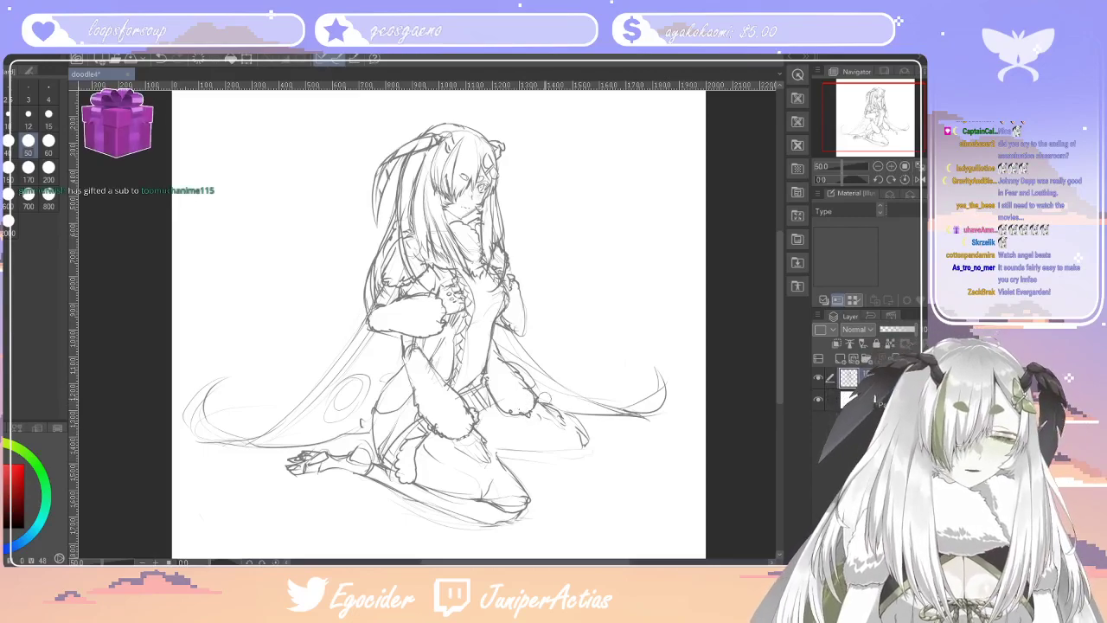
pyautogui.moveTo(780, 346); pyautogui.dragTo(771, 326)
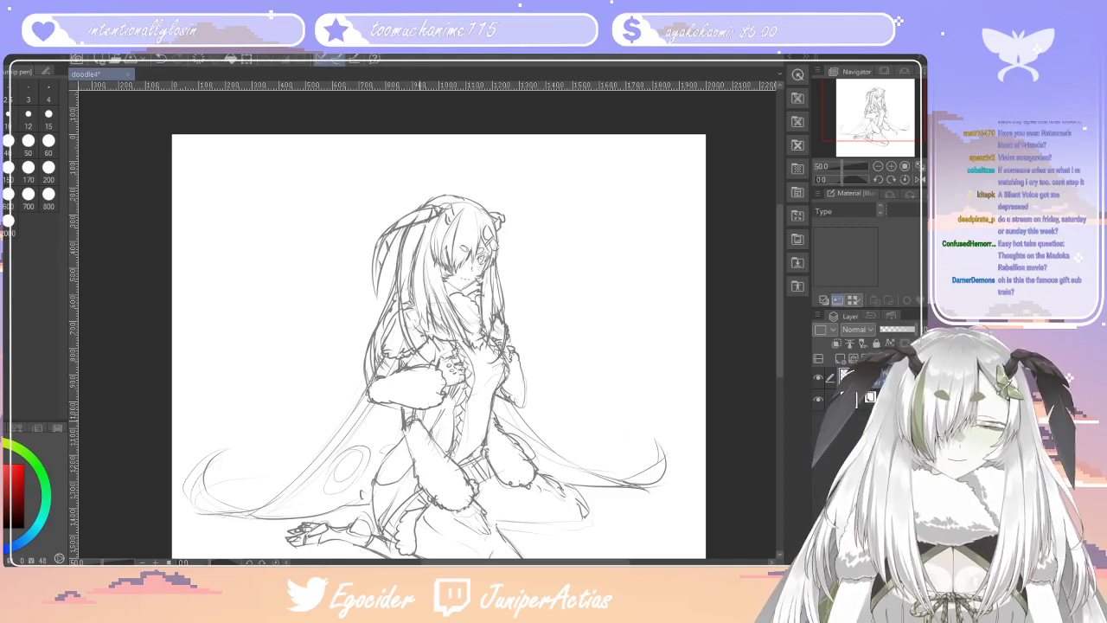
pyautogui.press('e')
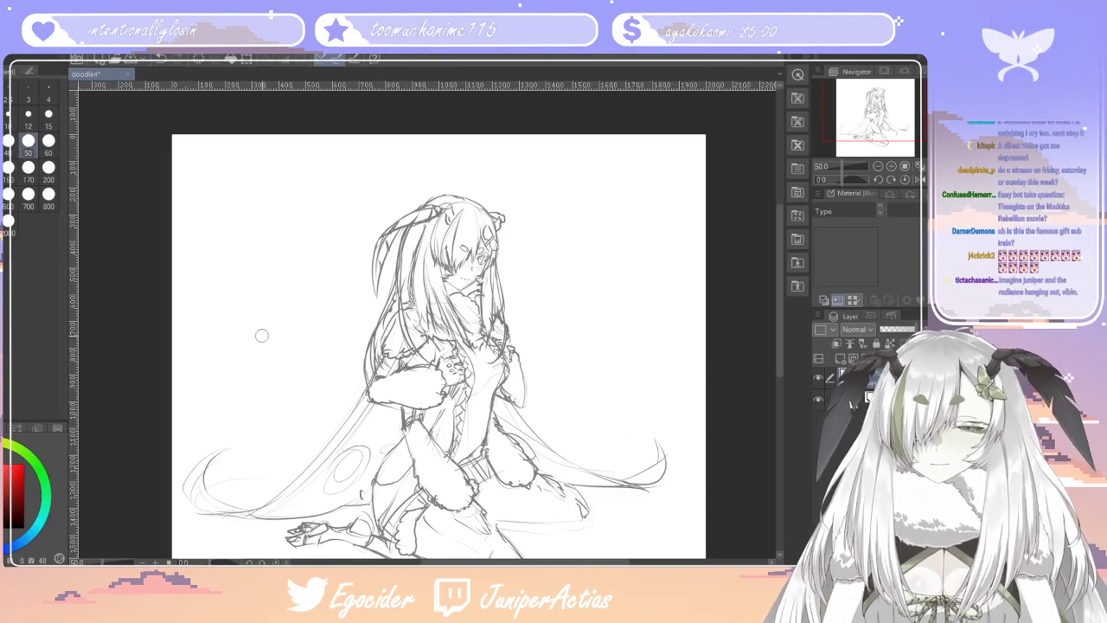
pyautogui.press('p')
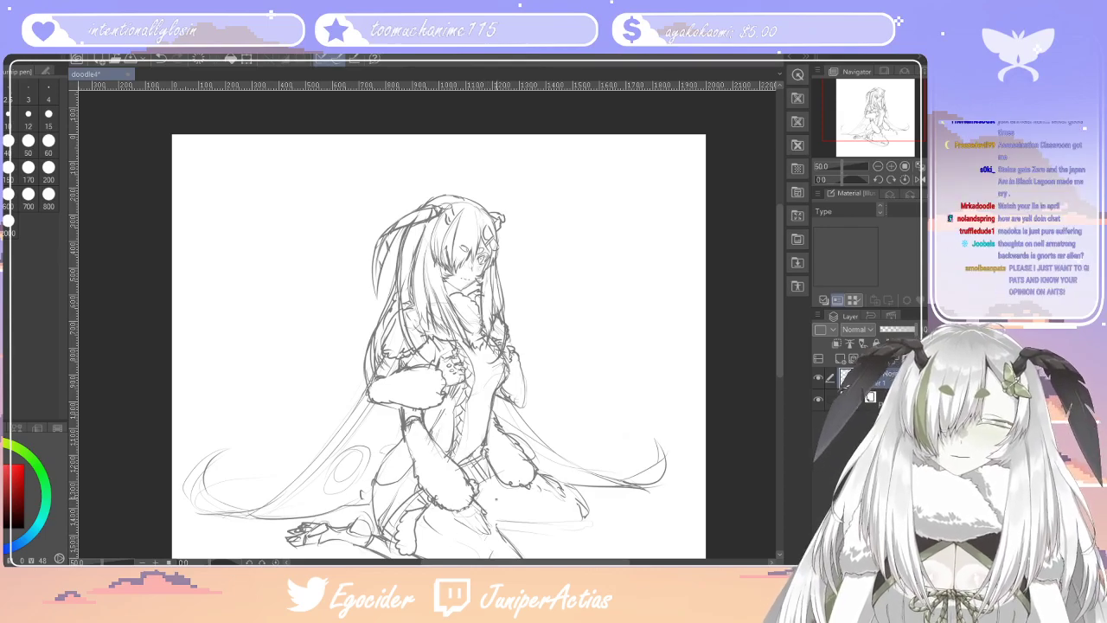
pyautogui.scroll(-1, 781, 345)
pyautogui.moveTo(781, 343); pyautogui.dragTo(777, 346)
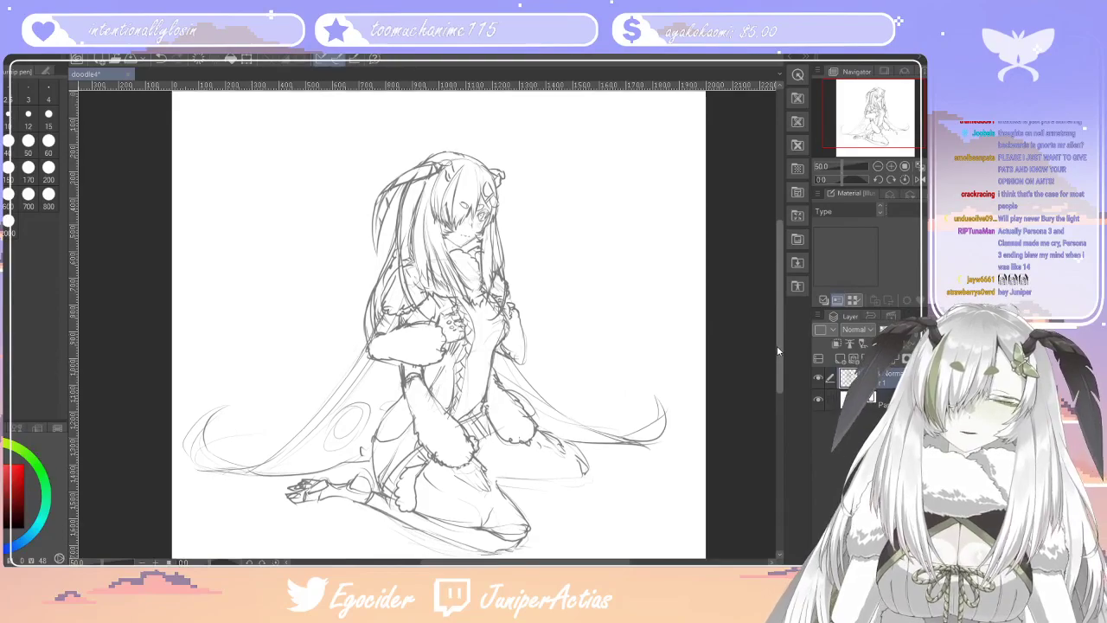
pyautogui.scroll(-1, 776, 343)
pyautogui.scroll(-2, 781, 346)
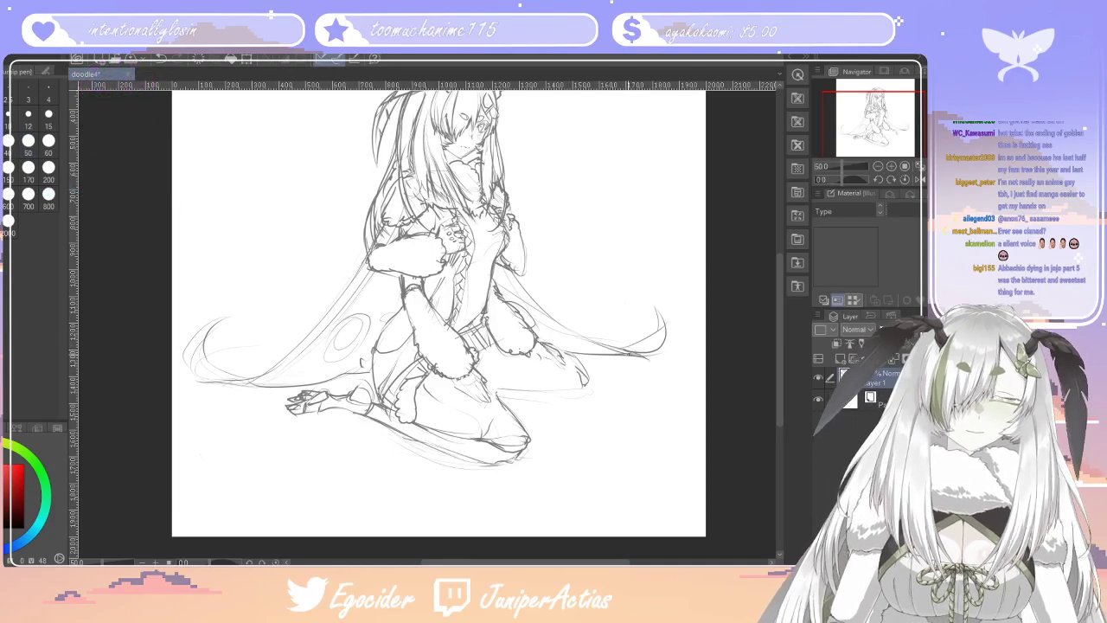
pyautogui.moveTo(779, 376); pyautogui.dragTo(778, 372)
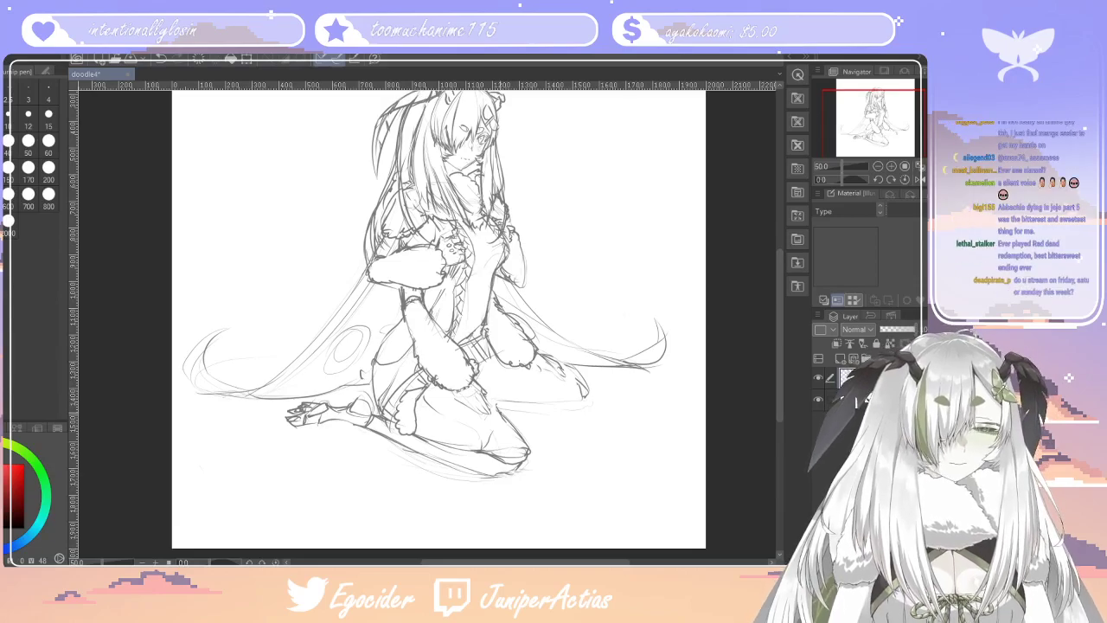
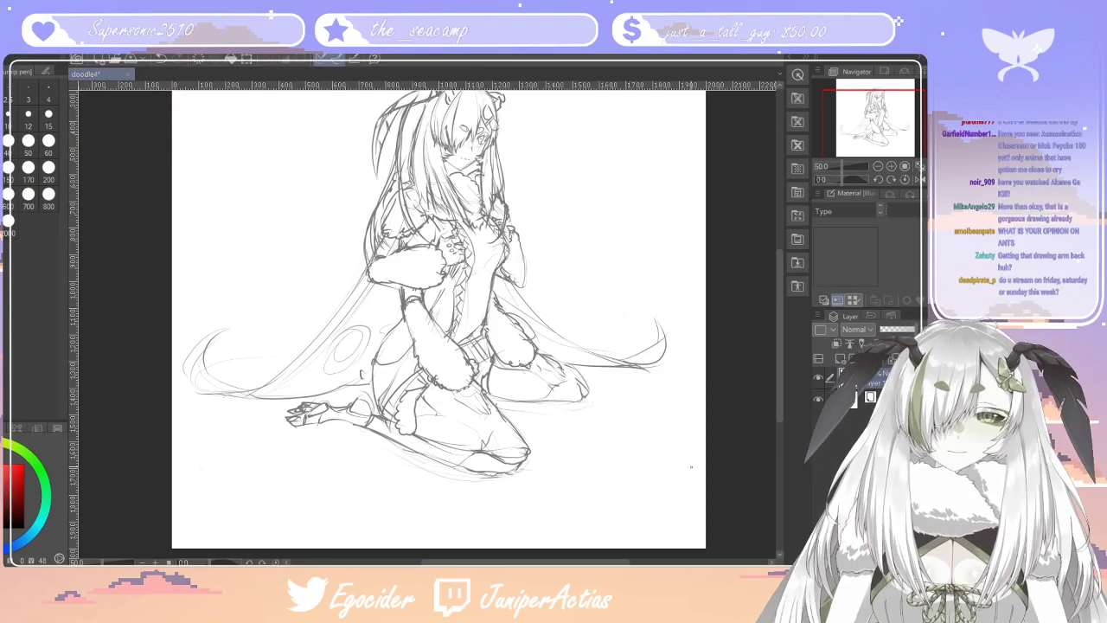
# Add fold lines to the bodice and near knee, and darken the upper and lower edges of both wings
pyautogui.moveTo(541, 142); pyautogui.dragTo(560, 167)
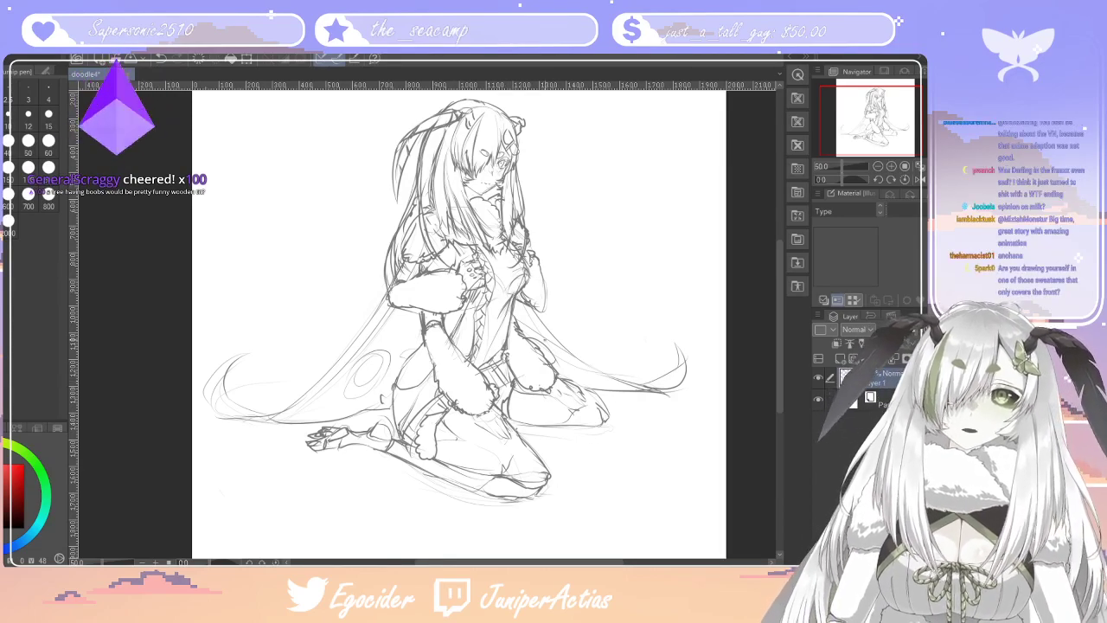
pyautogui.scroll(2, 778, 308)
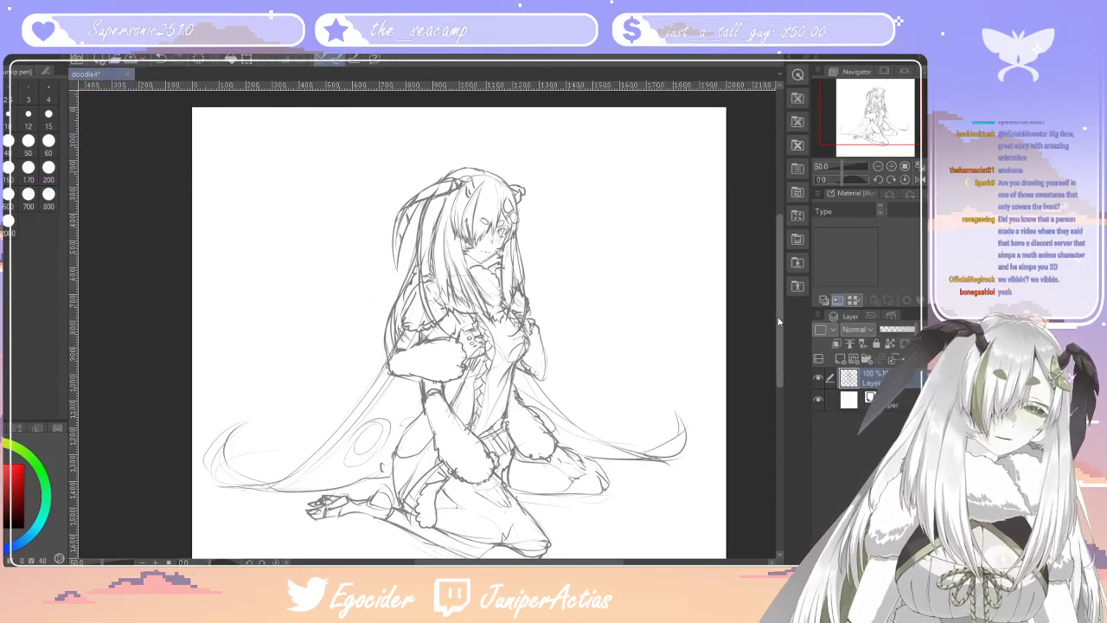
pyautogui.scroll(-3, 777, 314)
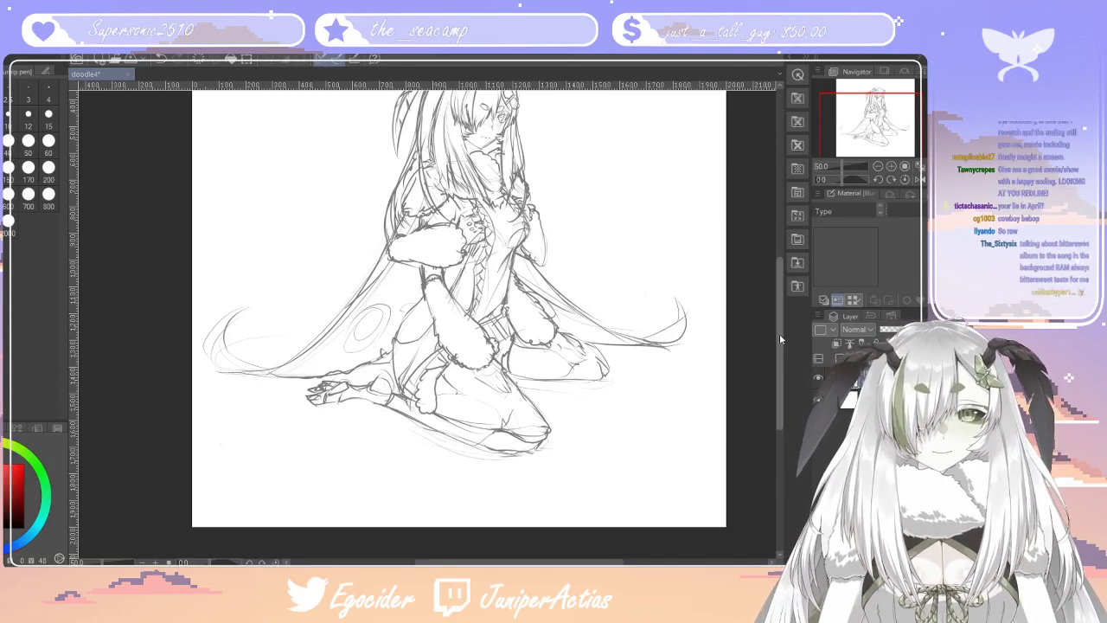
pyautogui.scroll(3, 780, 331)
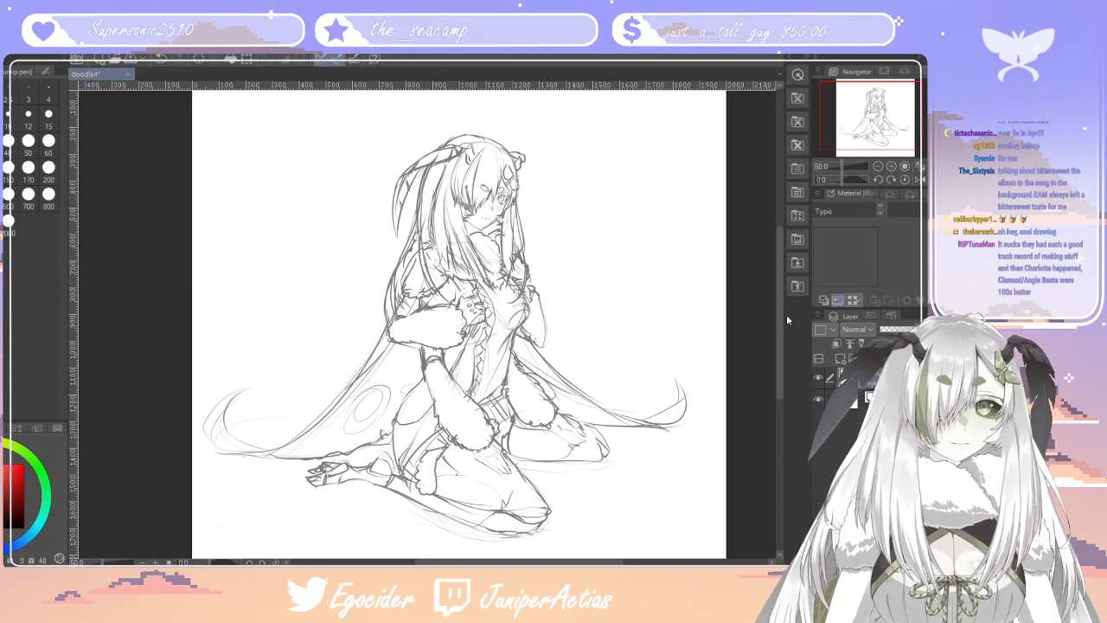
pyautogui.moveTo(779, 331)
pyautogui.mouseDown()
pyautogui.moveTo(780, 360)
pyautogui.moveTo(779, 341)
pyautogui.mouseUp()
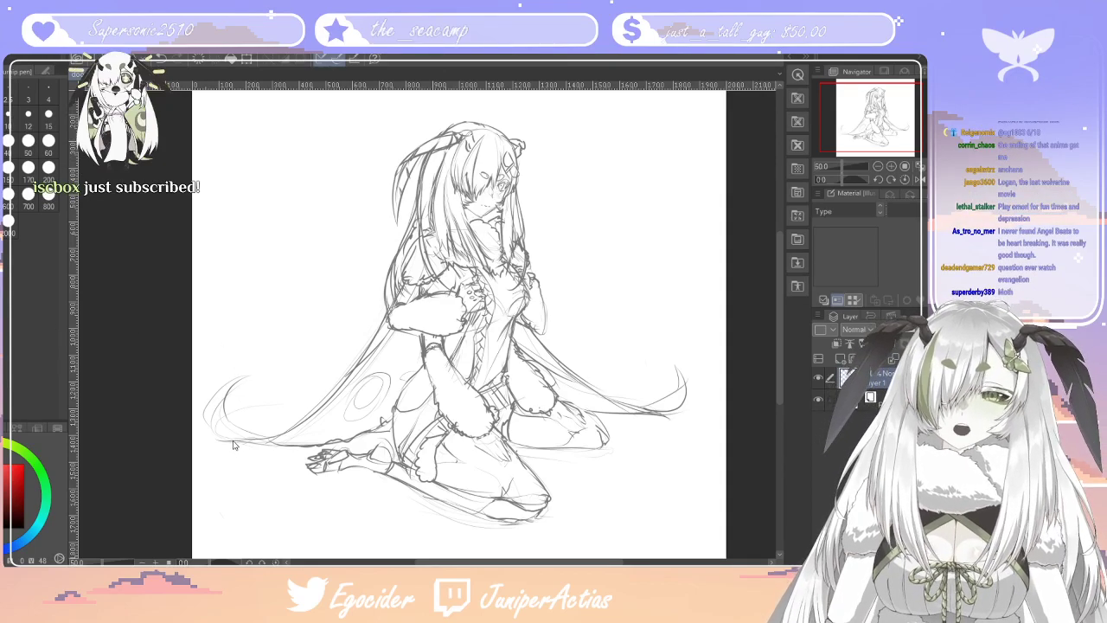
# Mirror the whole sketch horizontally to check the figure's balance, and flip it back
pyautogui.press('h')
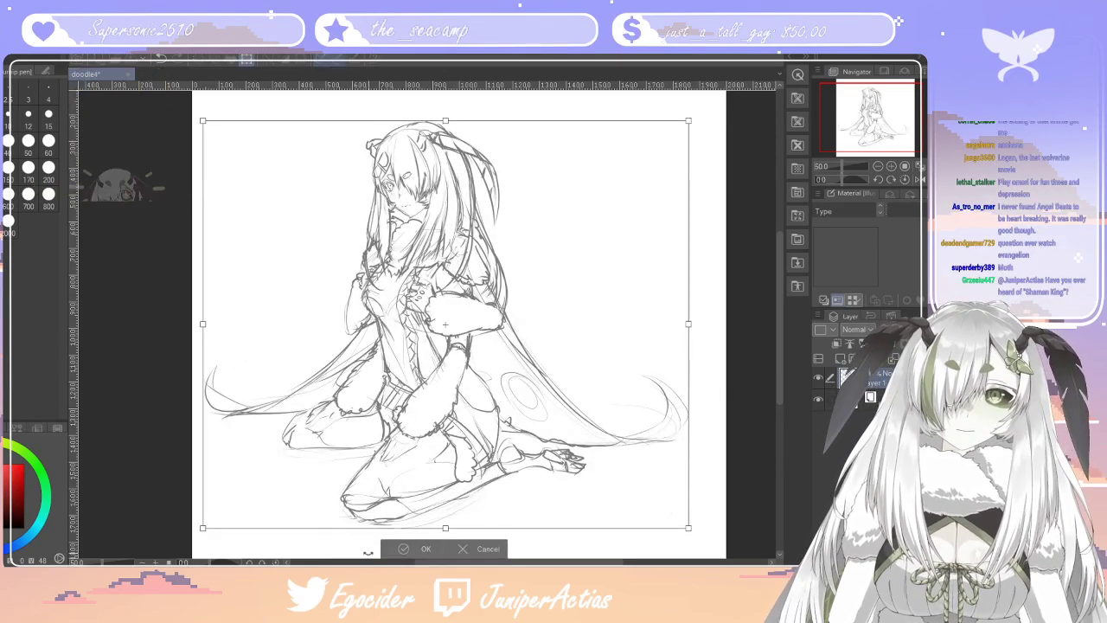
pyautogui.click(424, 548)
pyautogui.moveTo(781, 367)
pyautogui.mouseDown()
pyautogui.moveTo(777, 355)
pyautogui.moveTo(774, 367)
pyautogui.mouseUp()
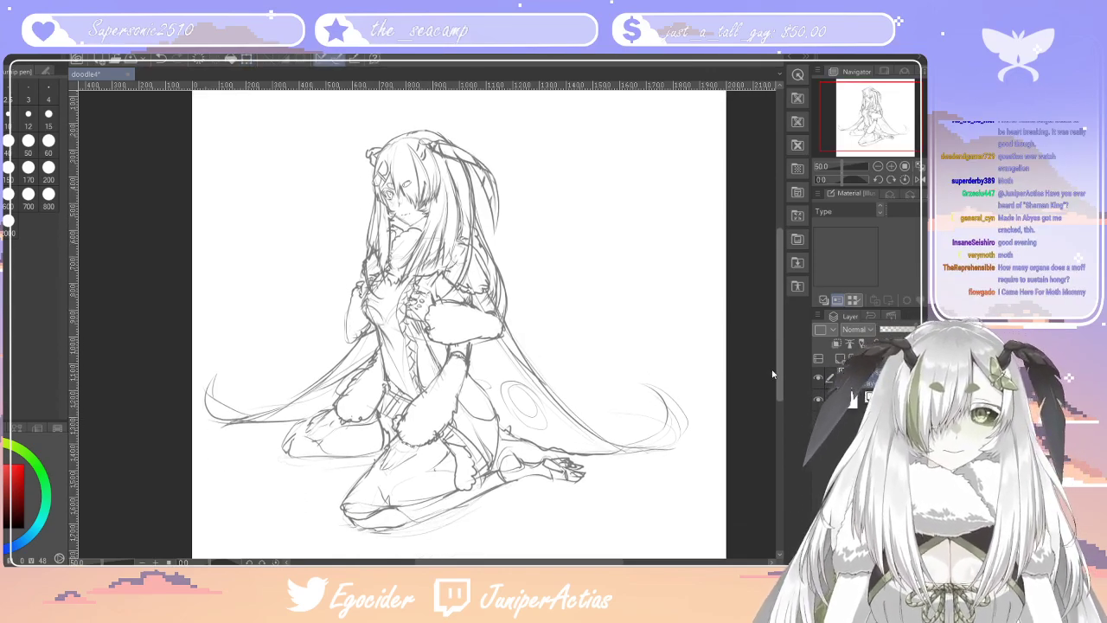
pyautogui.scroll(-4, 773, 374)
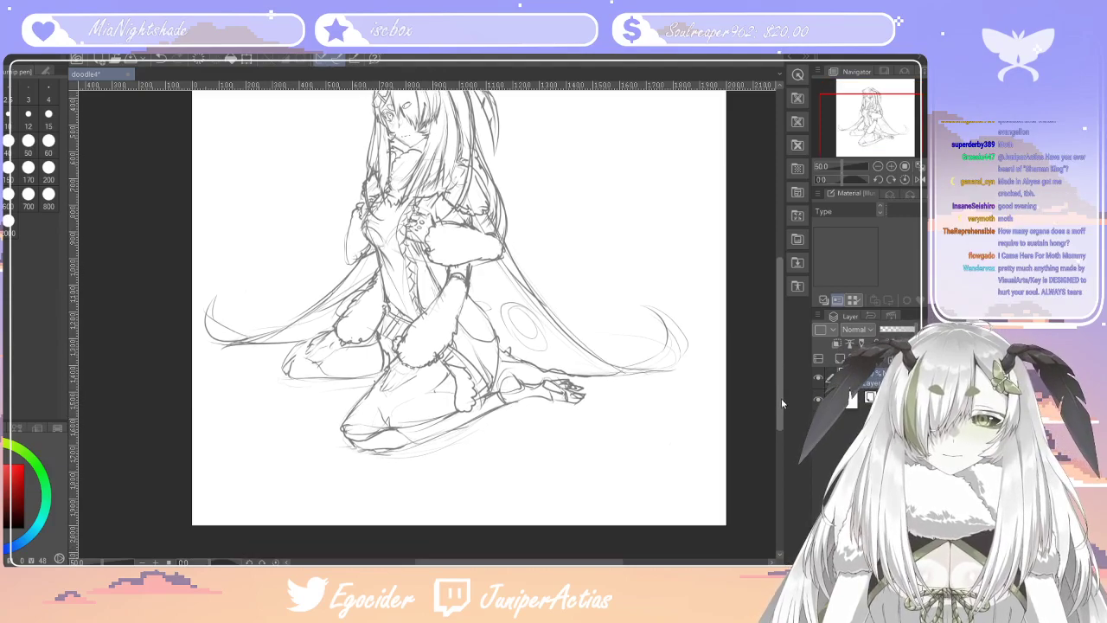
pyautogui.scroll(3, 780, 393)
pyautogui.moveTo(778, 379); pyautogui.dragTo(782, 372)
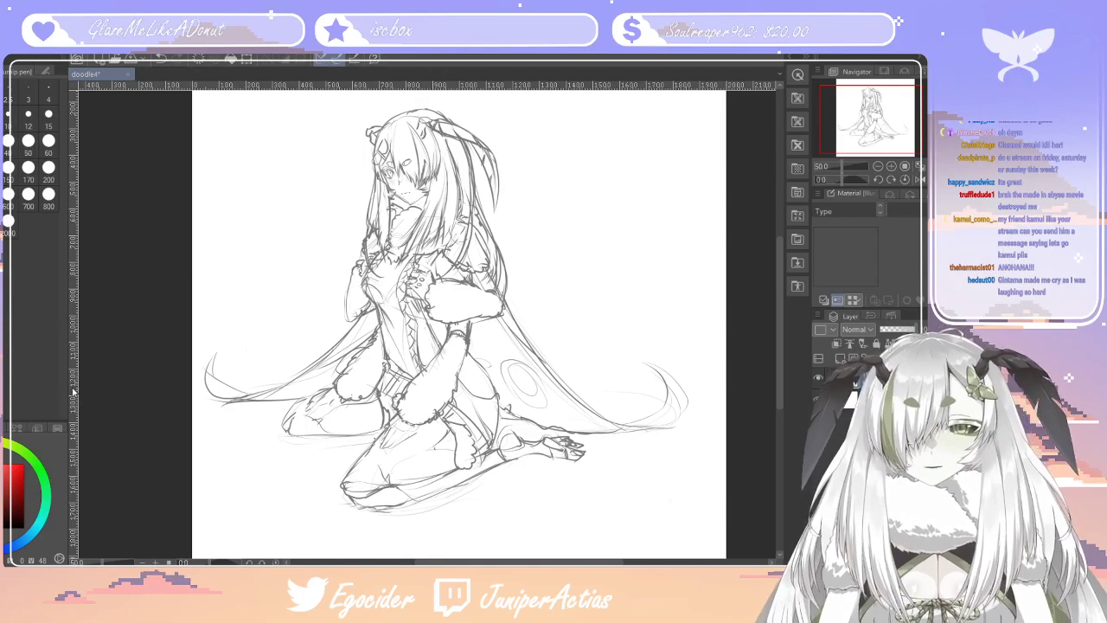
pyautogui.press('h')
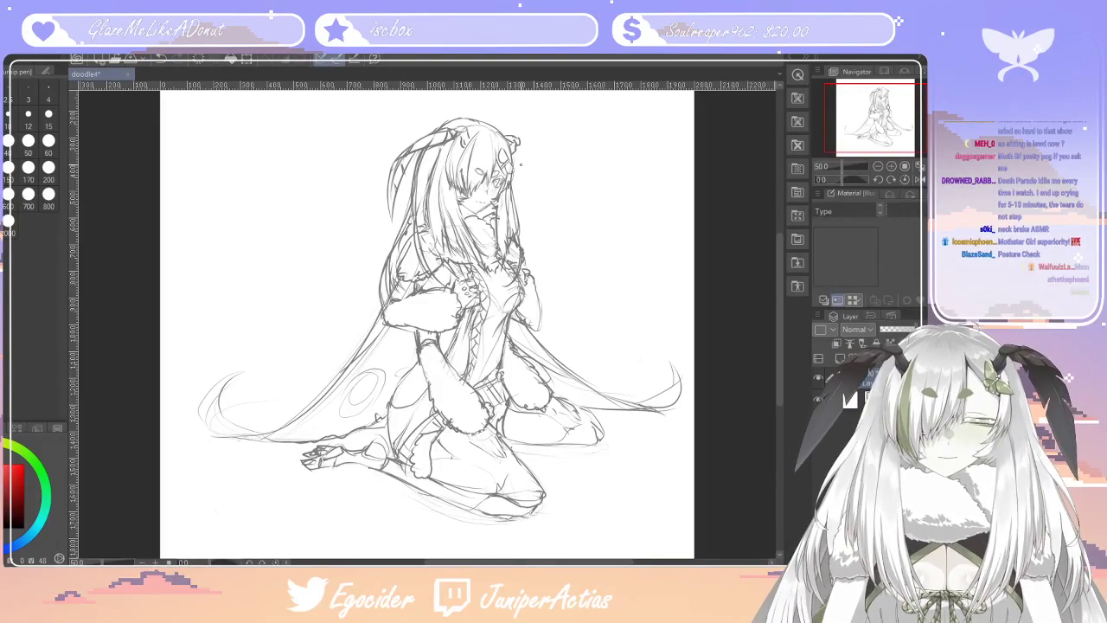
# Draw long hair strands falling behind the arms on both sides and give the far raised arm a fluffy cuff
pyautogui.scroll(1, 534, 206)
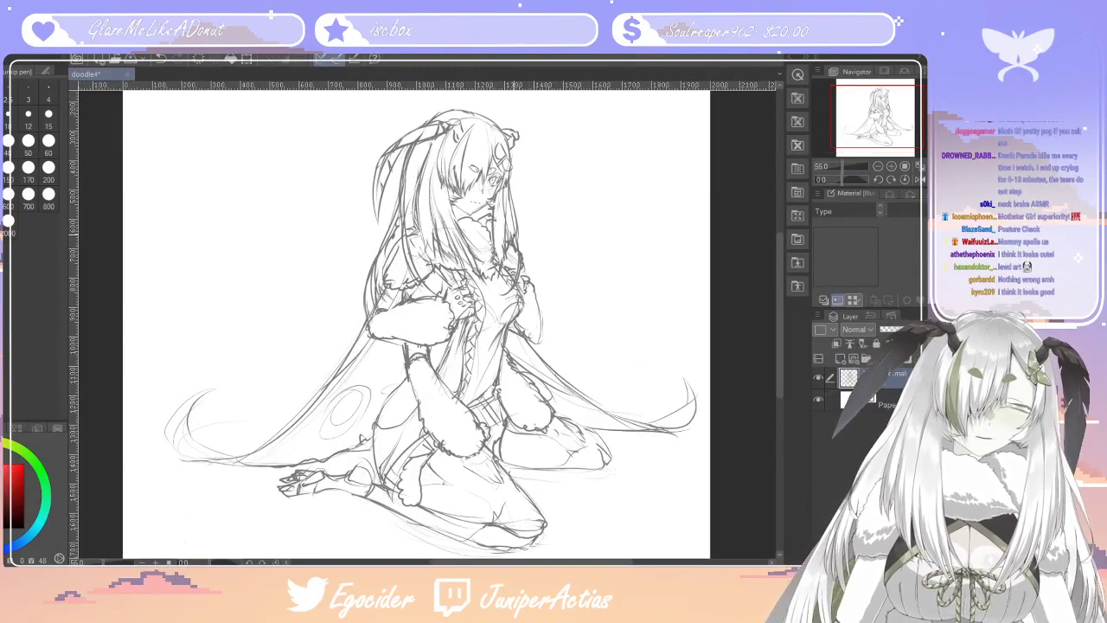
pyautogui.moveTo(780, 281)
pyautogui.mouseDown()
pyautogui.moveTo(778, 261)
pyautogui.moveTo(779, 285)
pyautogui.mouseUp()
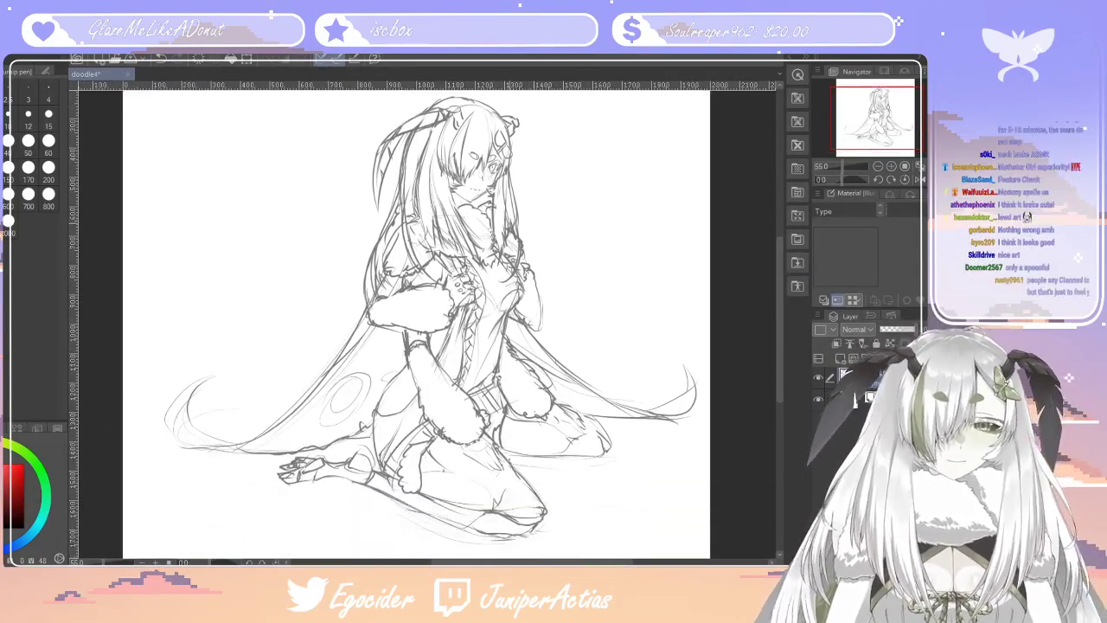
pyautogui.moveTo(527, 270)
pyautogui.mouseDown()
pyautogui.moveTo(556, 347)
pyautogui.moveTo(547, 352)
pyautogui.mouseUp()
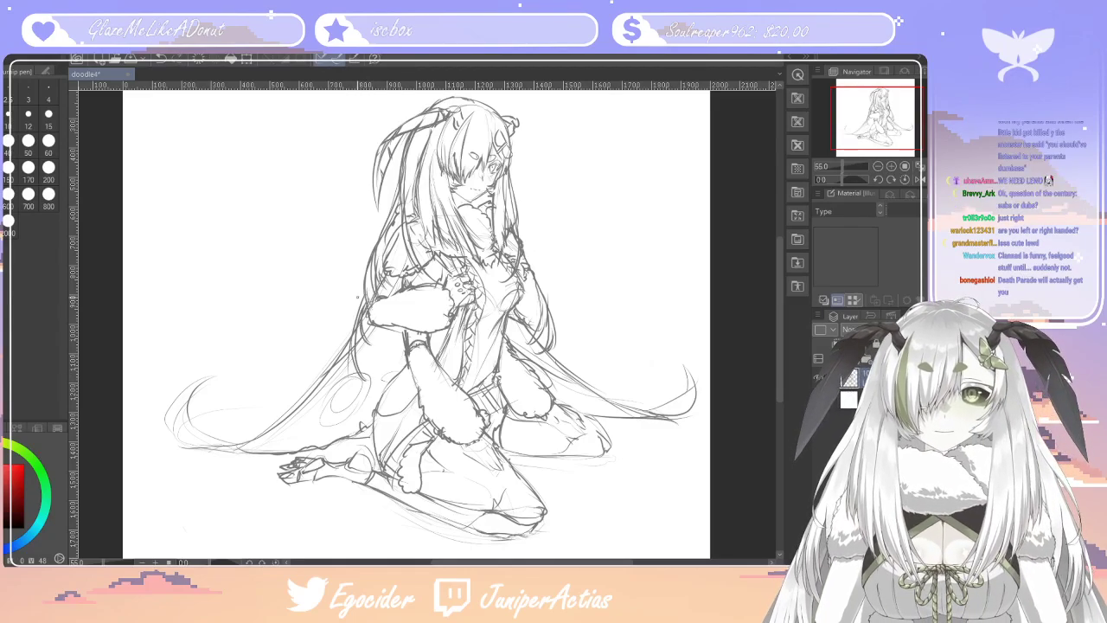
pyautogui.moveTo(342, 341); pyautogui.dragTo(337, 374)
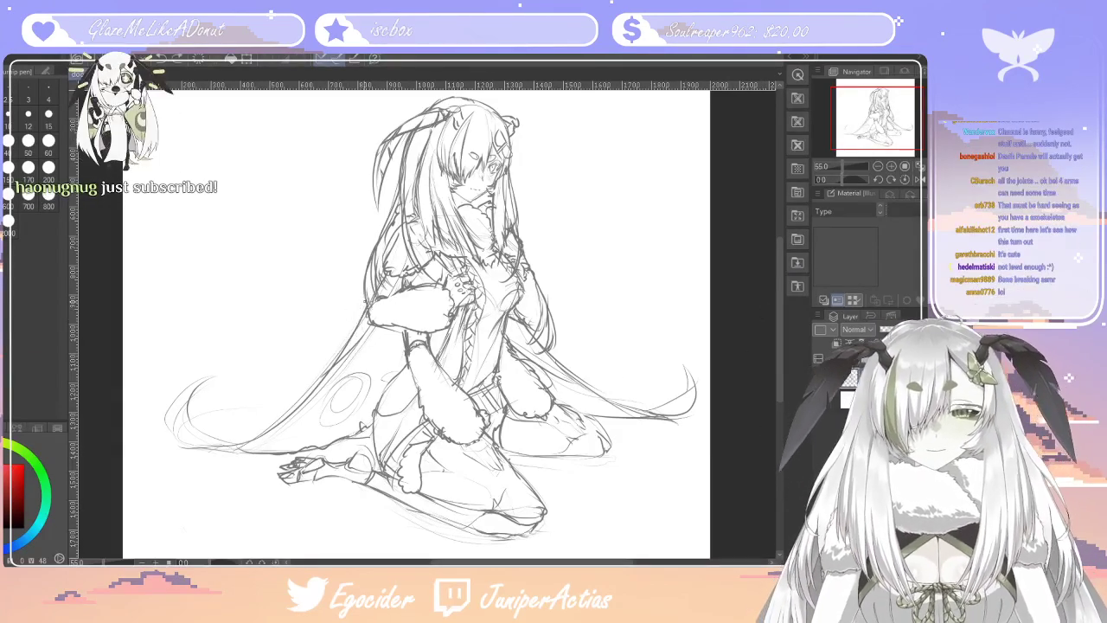
pyautogui.moveTo(361, 288); pyautogui.dragTo(328, 353)
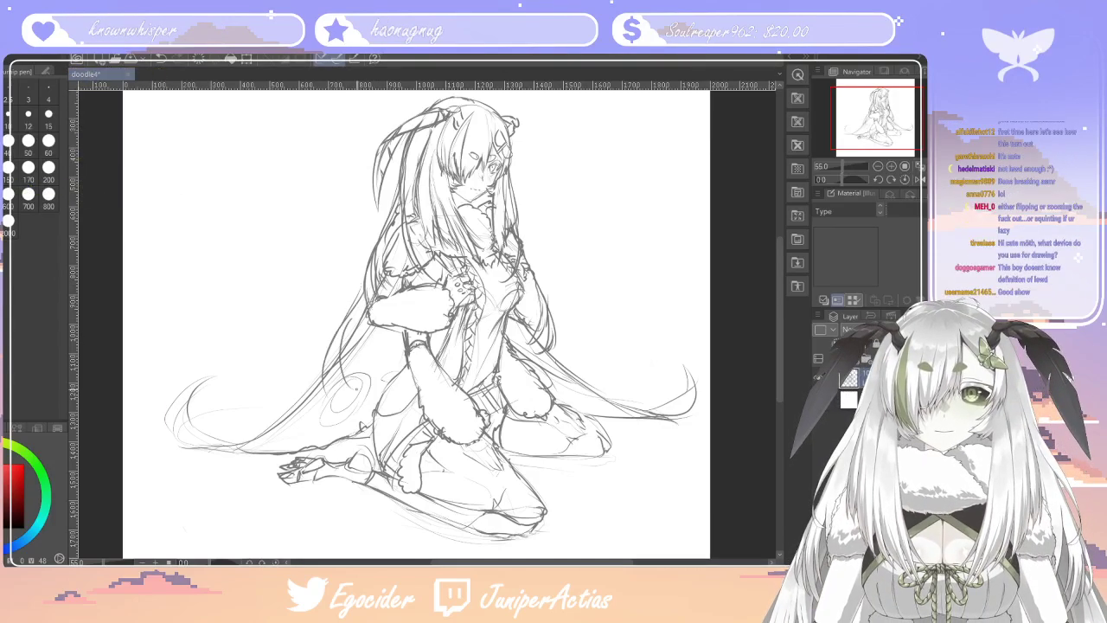
pyautogui.moveTo(363, 297); pyautogui.dragTo(368, 359)
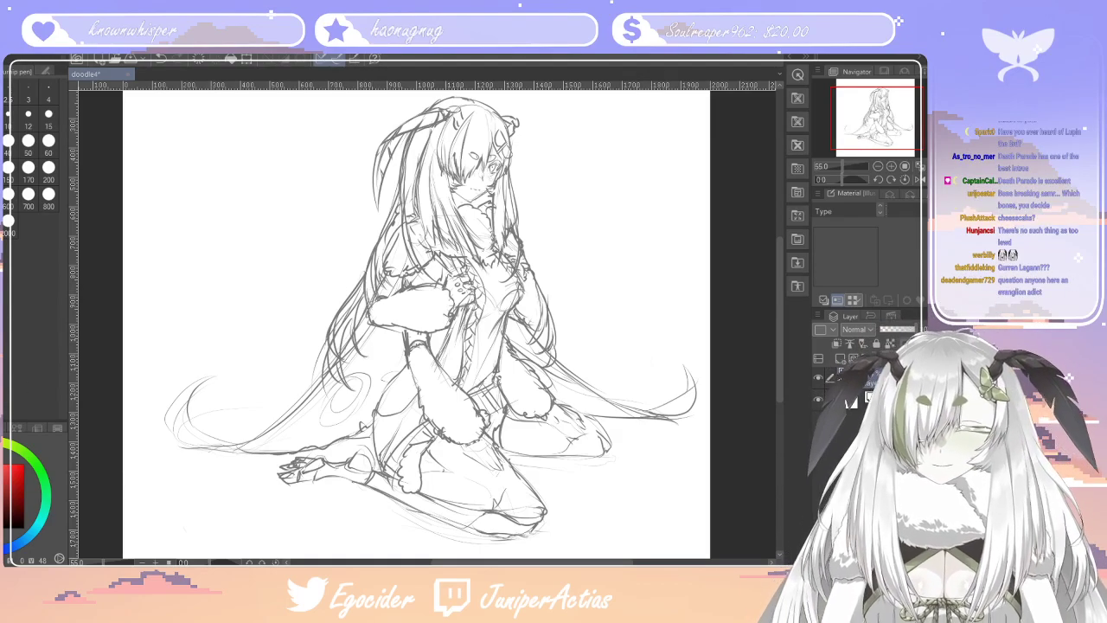
pyautogui.press('e')
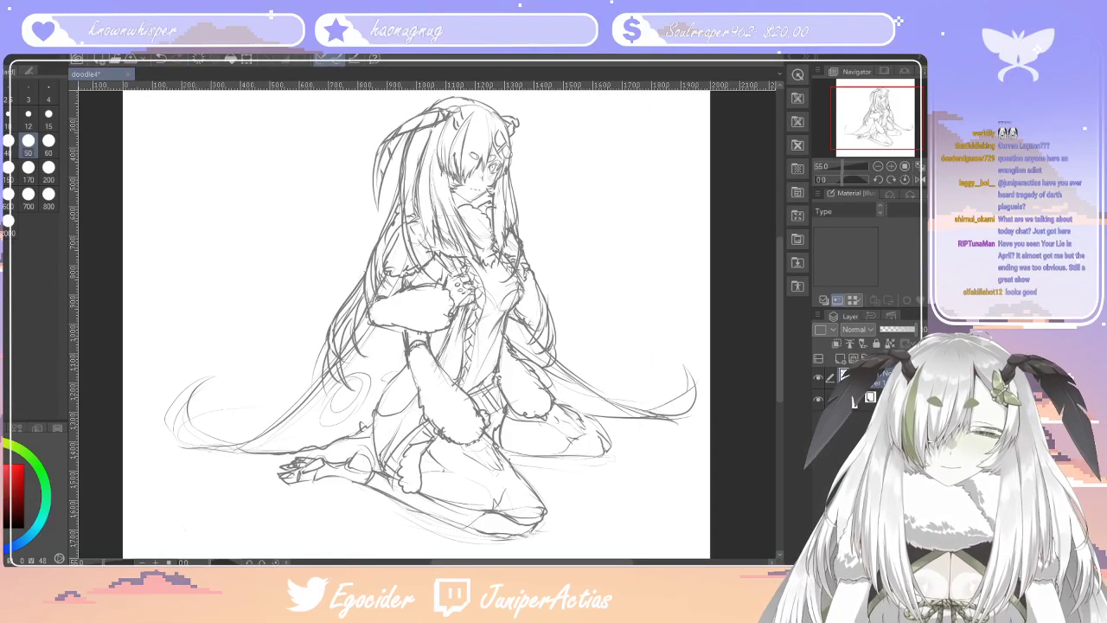
pyautogui.press('p')
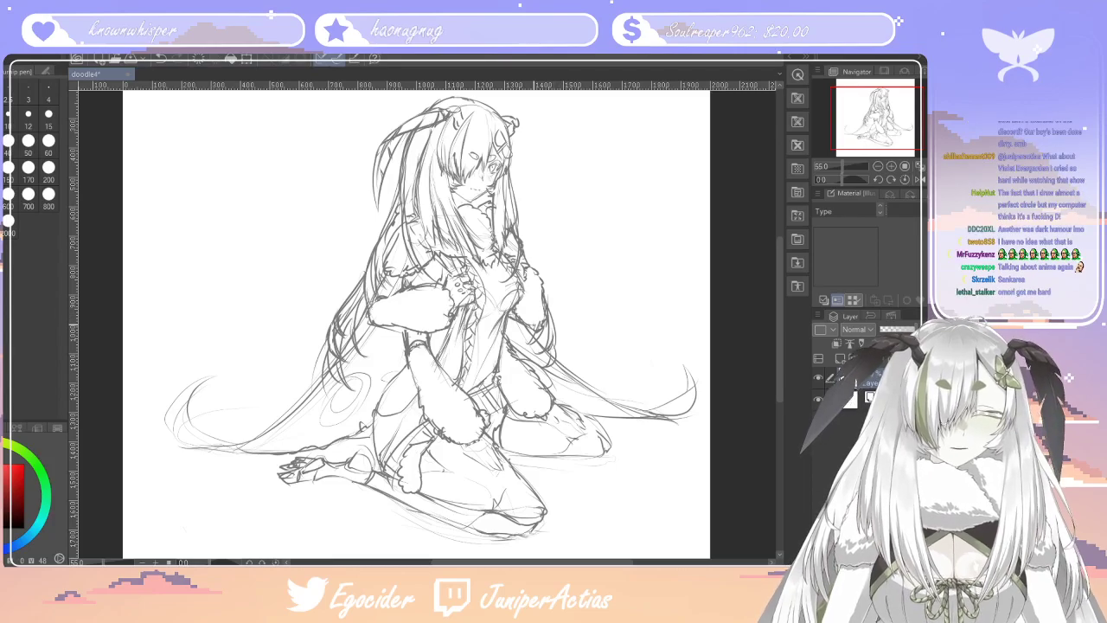
# Add a new layer for the line art and lower the sketch layer's opacity to 19%
pyautogui.moveTo(780, 317); pyautogui.dragTo(771, 303)
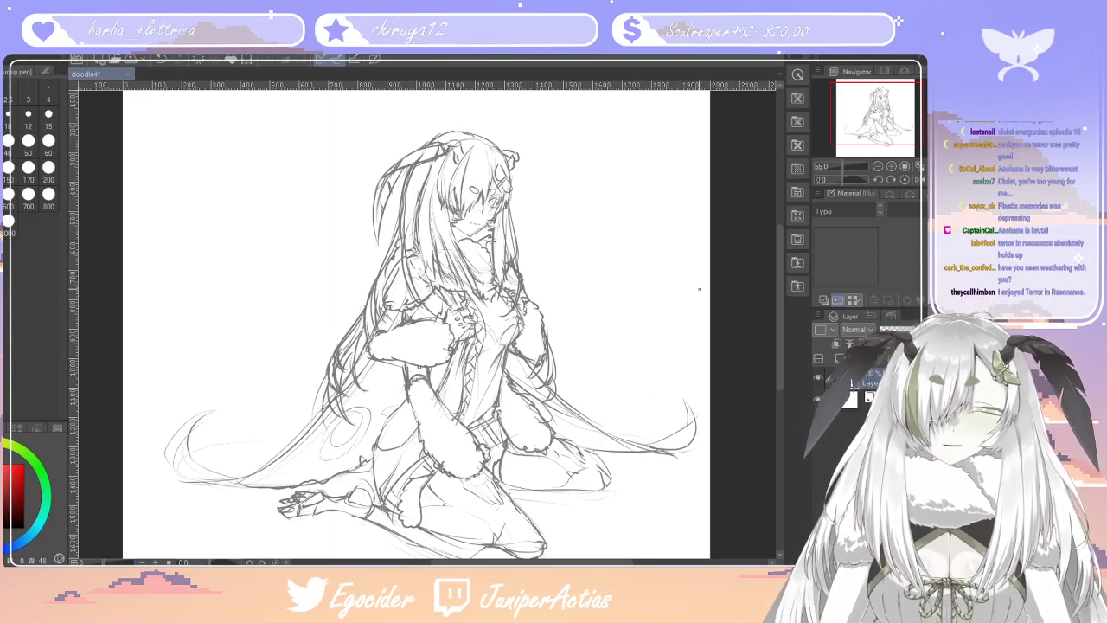
pyautogui.click(839, 358)
pyautogui.click(872, 399)
pyautogui.click(888, 331)
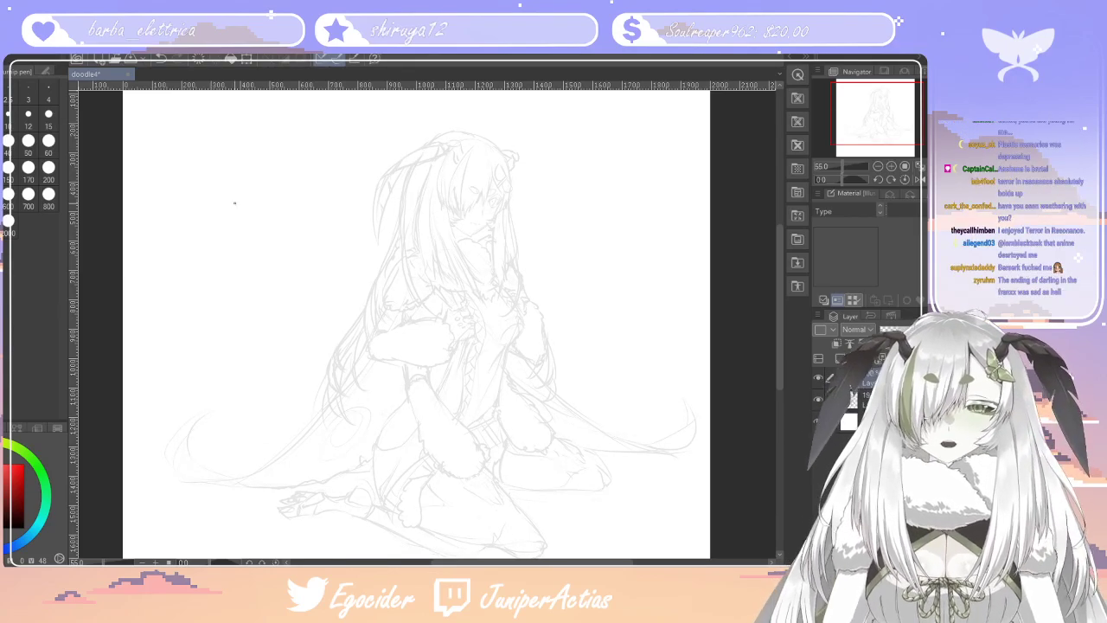
# Set the pen's brush size to 4
pyautogui.scroll(2, 450, 468)
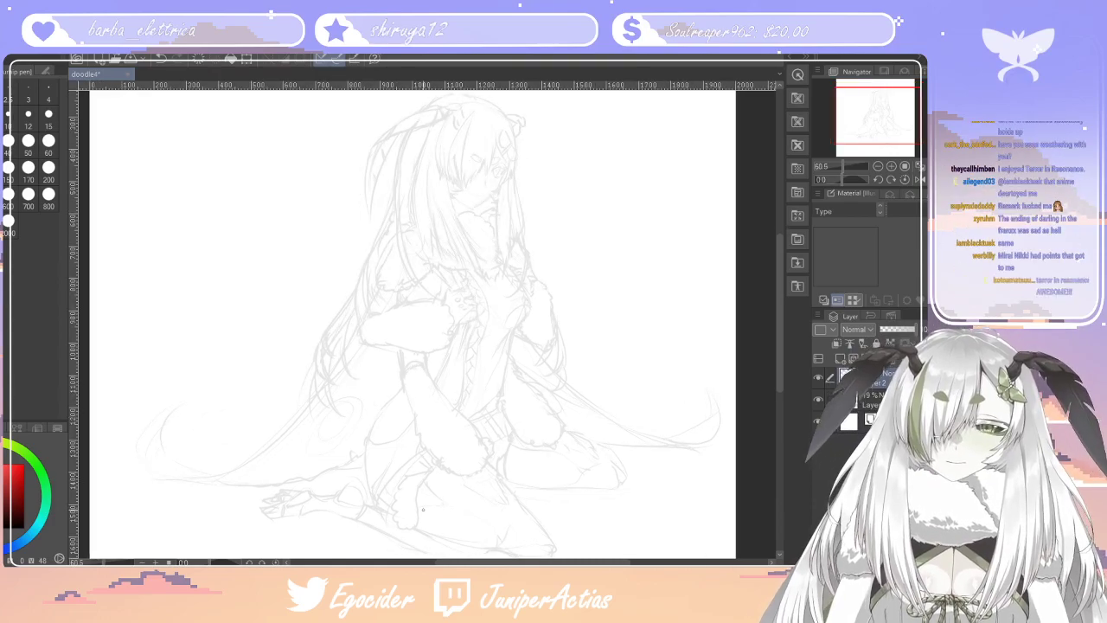
pyautogui.scroll(1, 506, 174)
pyautogui.scroll(2, 506, 174)
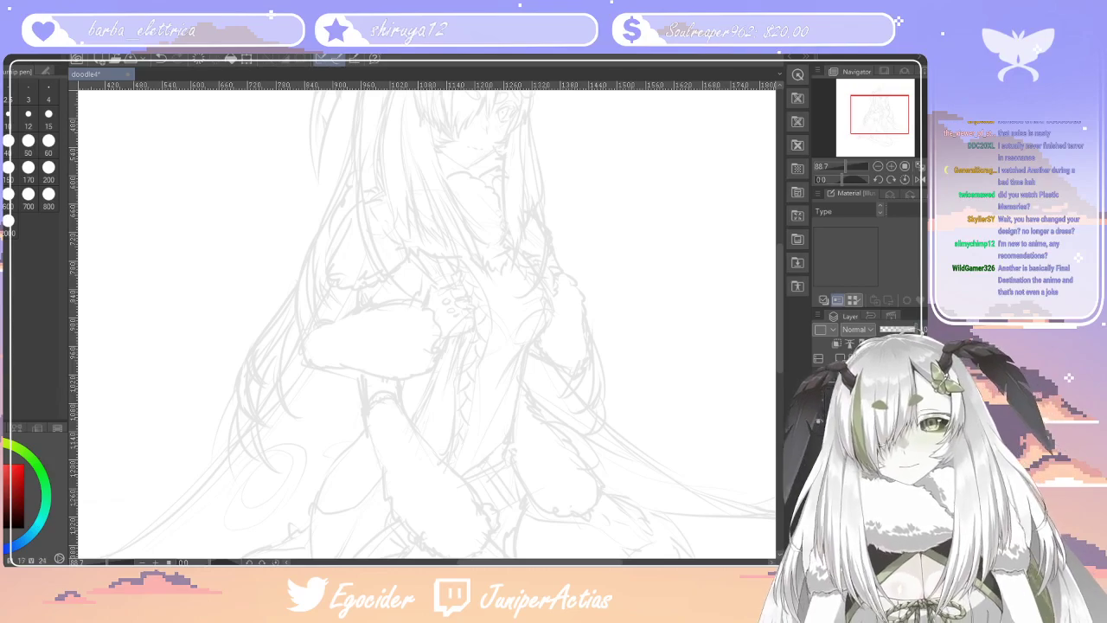
pyautogui.click(49, 92)
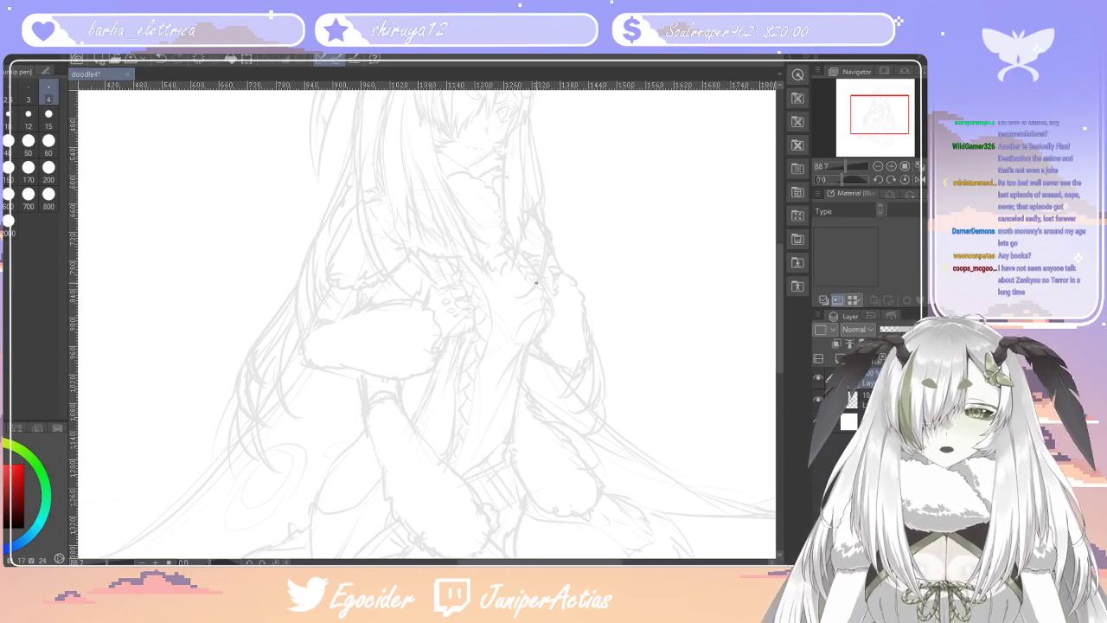
pyautogui.hotkey('ctrl', '0')
pyautogui.scroll(6, 467, 153)
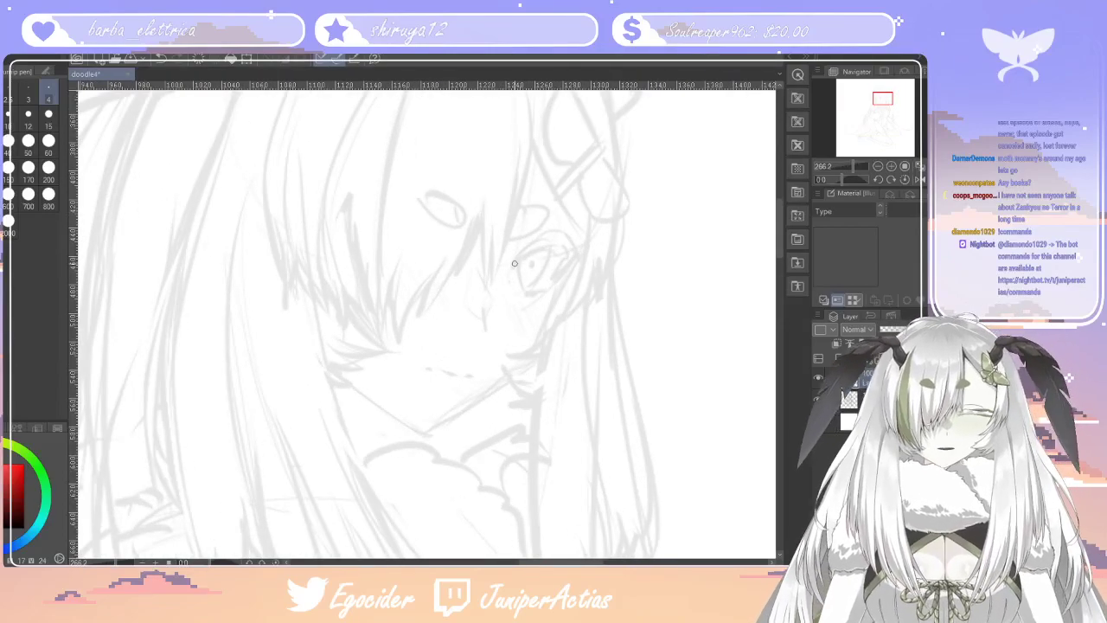
pyautogui.scroll(-6, 480, 242)
# Enlarge the canvas to 3000 × 3000 px, keeping the drawing centred
pyautogui.hotkey('ctrl', '0')
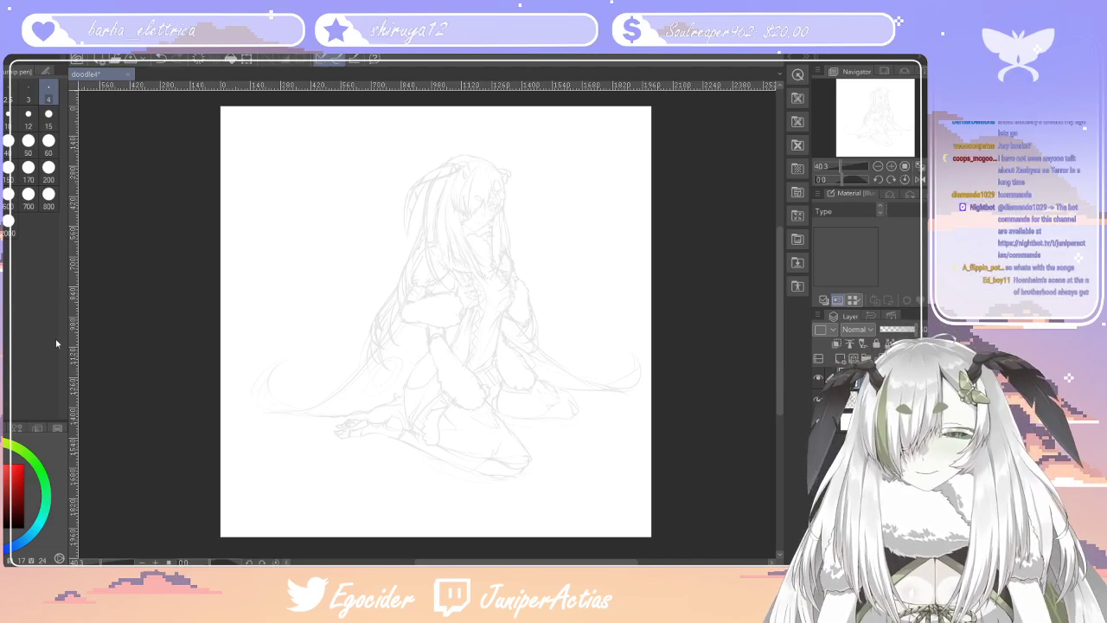
pyautogui.hotkey('ctrl', 't')
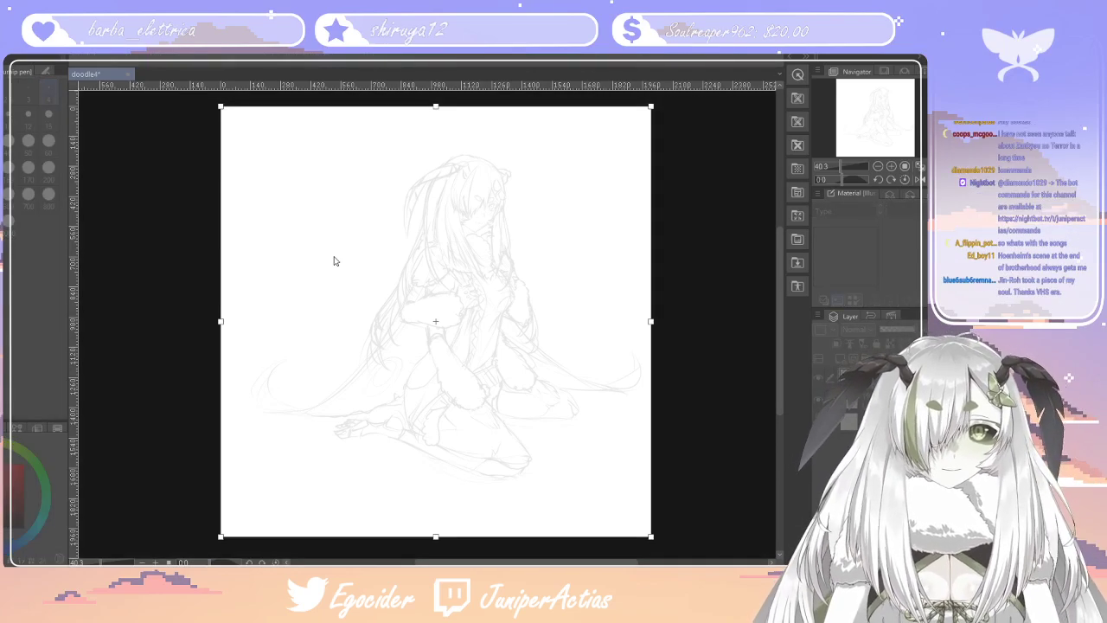
pyautogui.write('3000')
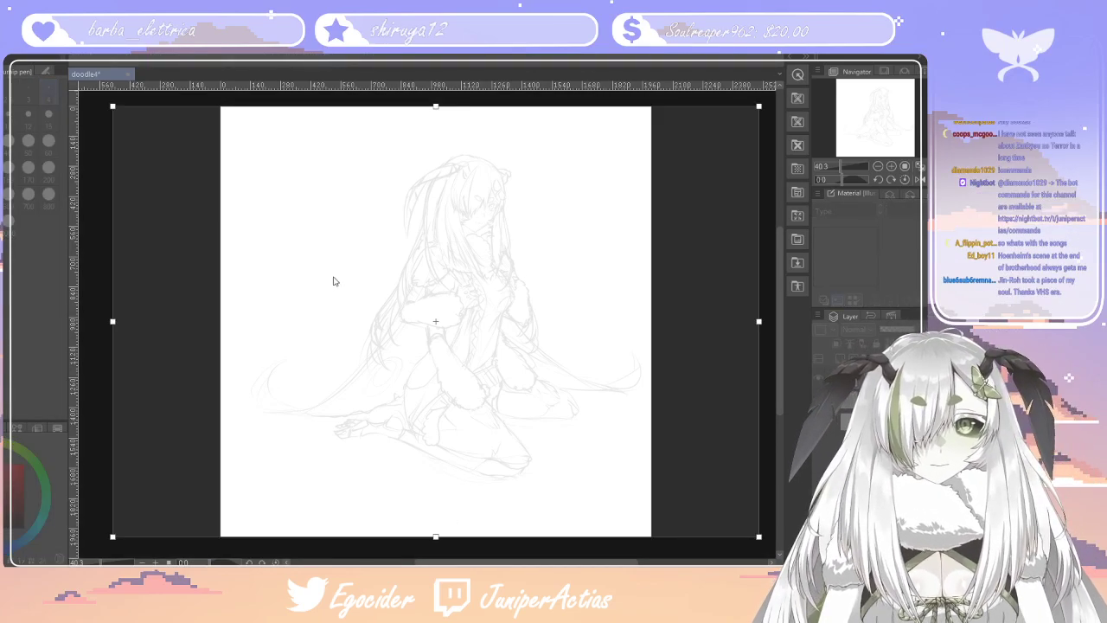
pyautogui.press('Return')
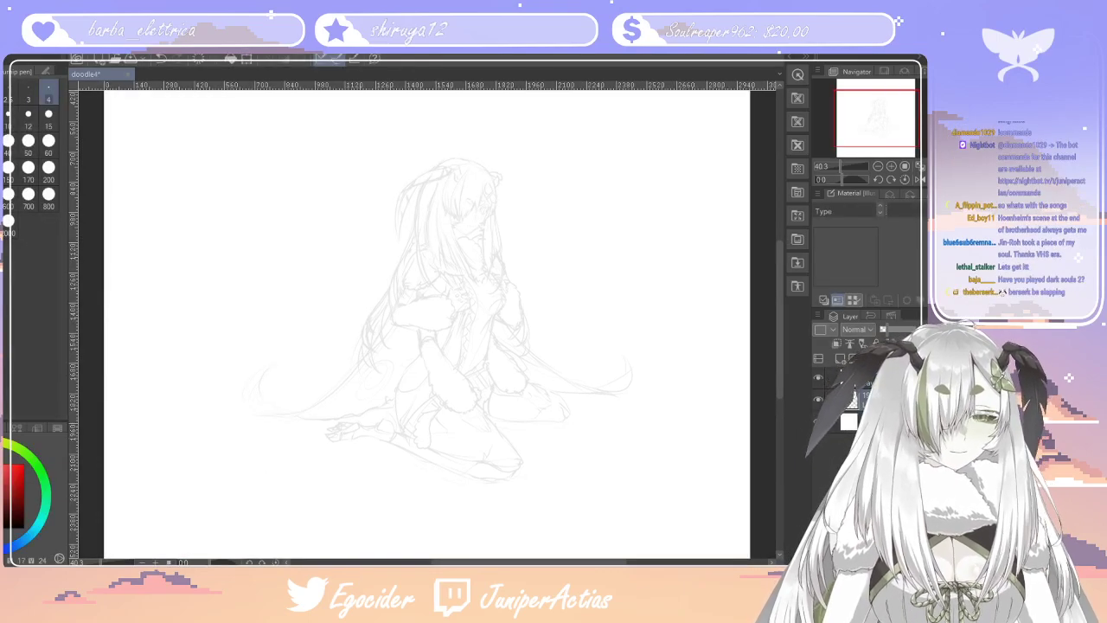
# Scale the sketch on Layer 1 up proportionally until the wings span nearly the full canvas width
pyautogui.click(869, 399)
pyautogui.moveTo(611, 239); pyautogui.dragTo(587, 240)
pyautogui.scroll(1, 586, 240)
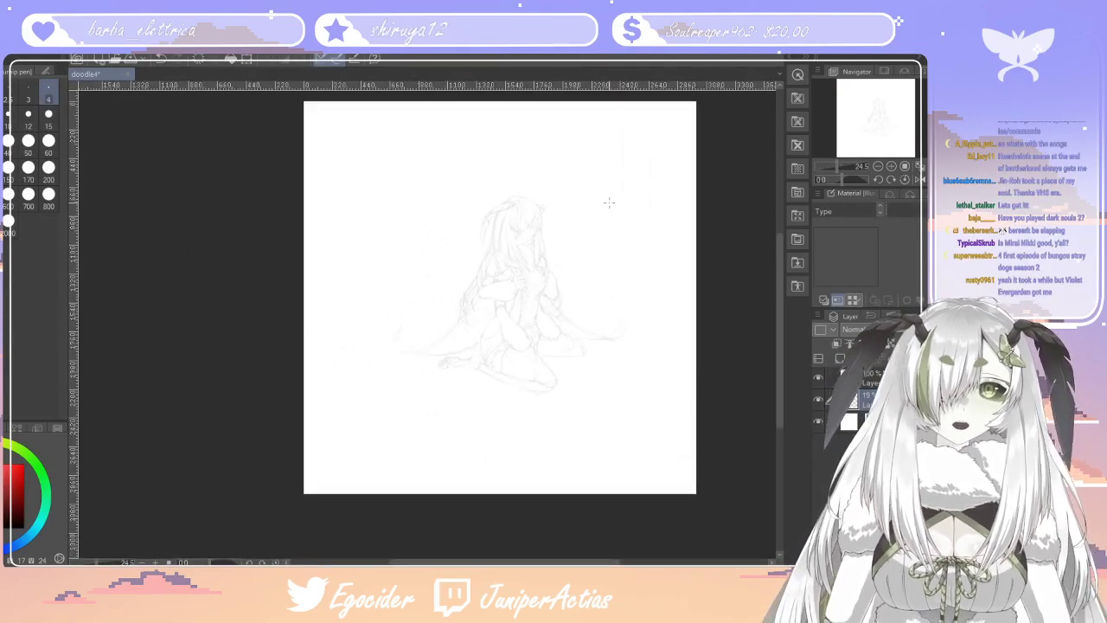
pyautogui.hotkey('ctrl', 't')
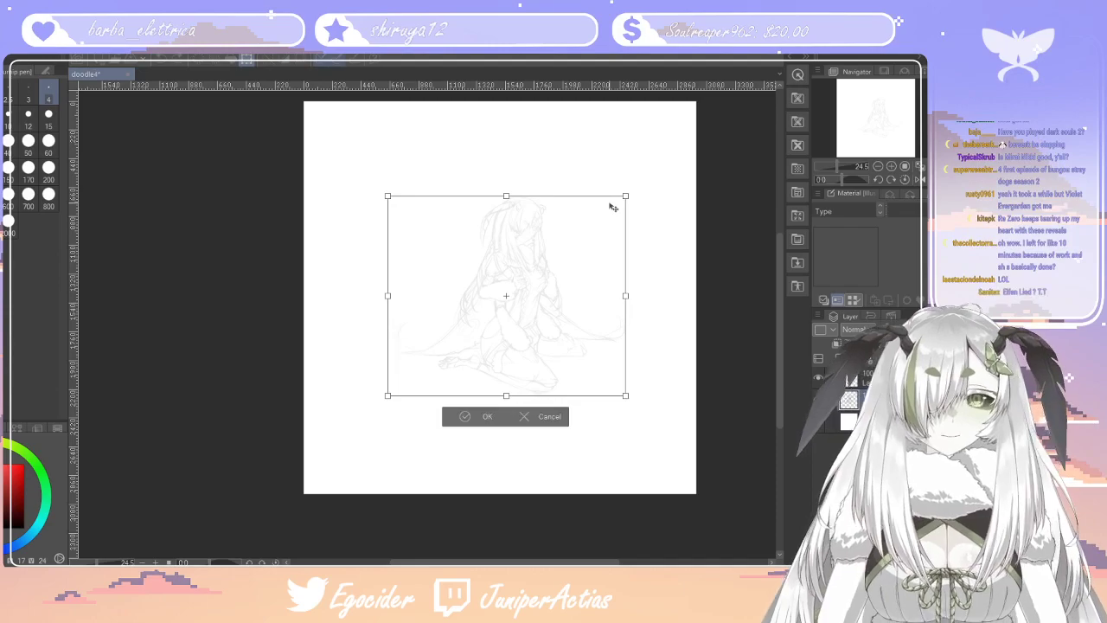
pyautogui.moveTo(388, 197); pyautogui.dragTo(328, 147)
pyautogui.moveTo(627, 395); pyautogui.dragTo(688, 481)
pyautogui.moveTo(640, 427)
pyautogui.mouseDown()
pyautogui.moveTo(628, 420)
pyautogui.moveTo(682, 448)
pyautogui.mouseUp()
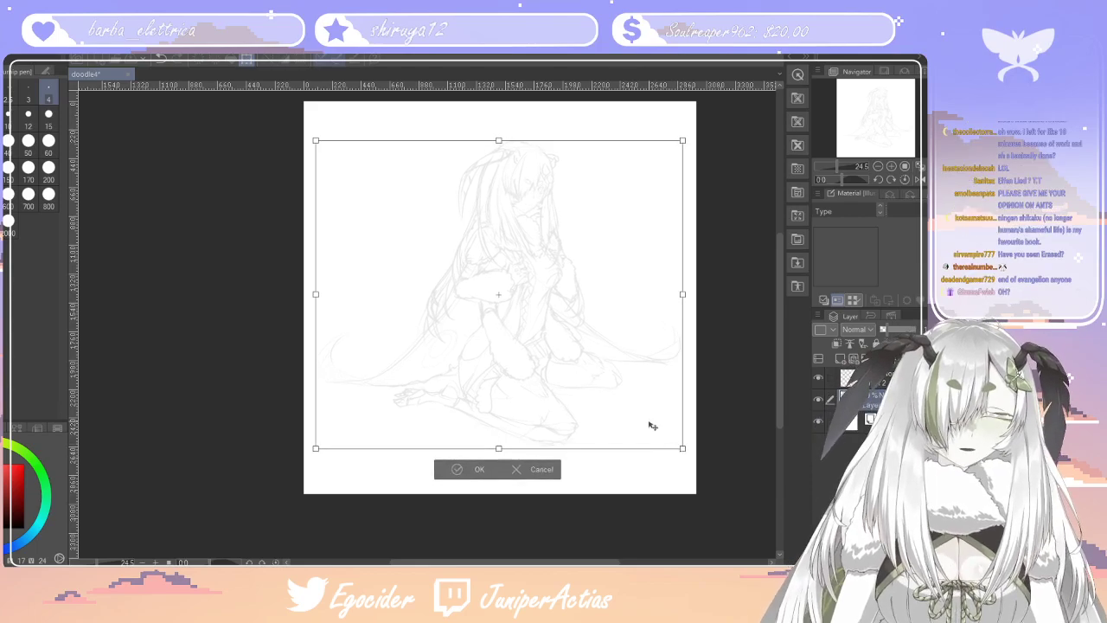
pyautogui.moveTo(498, 140); pyautogui.dragTo(498, 128)
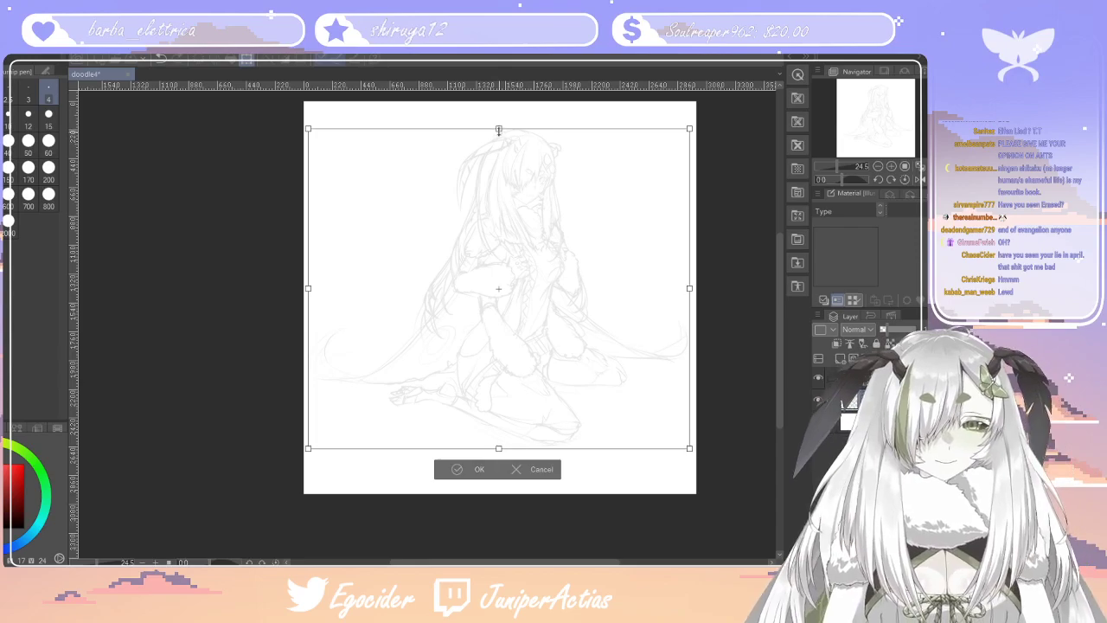
pyautogui.click(479, 469)
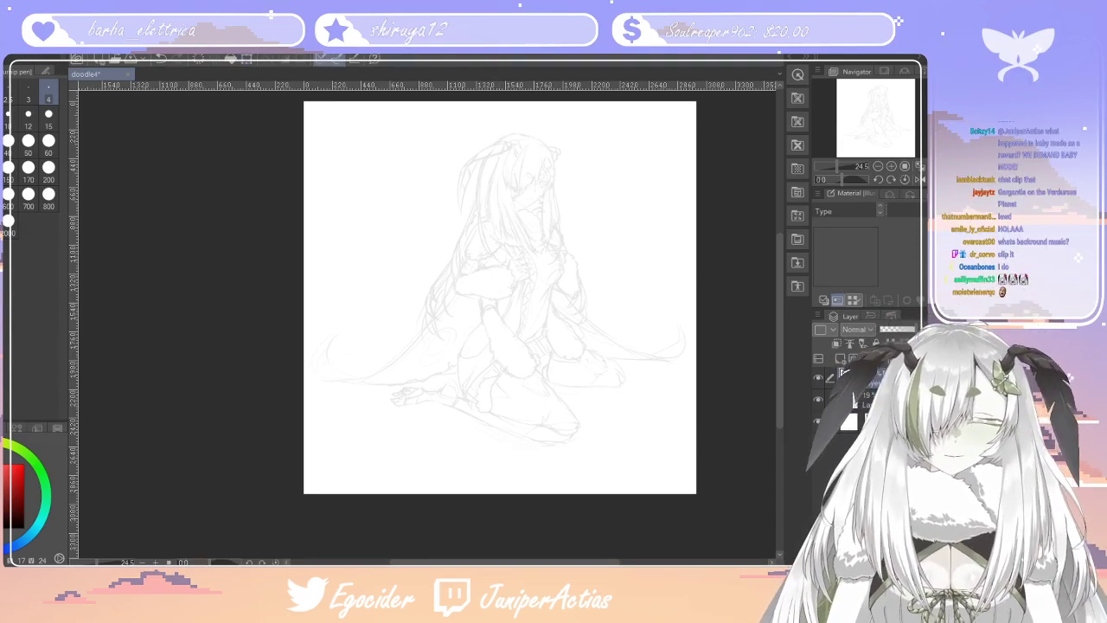
# Set the pen's brush size to 3 for inking the hair around the face
pyautogui.scroll(-3, 572, 259)
pyautogui.scroll(8, 568, 211)
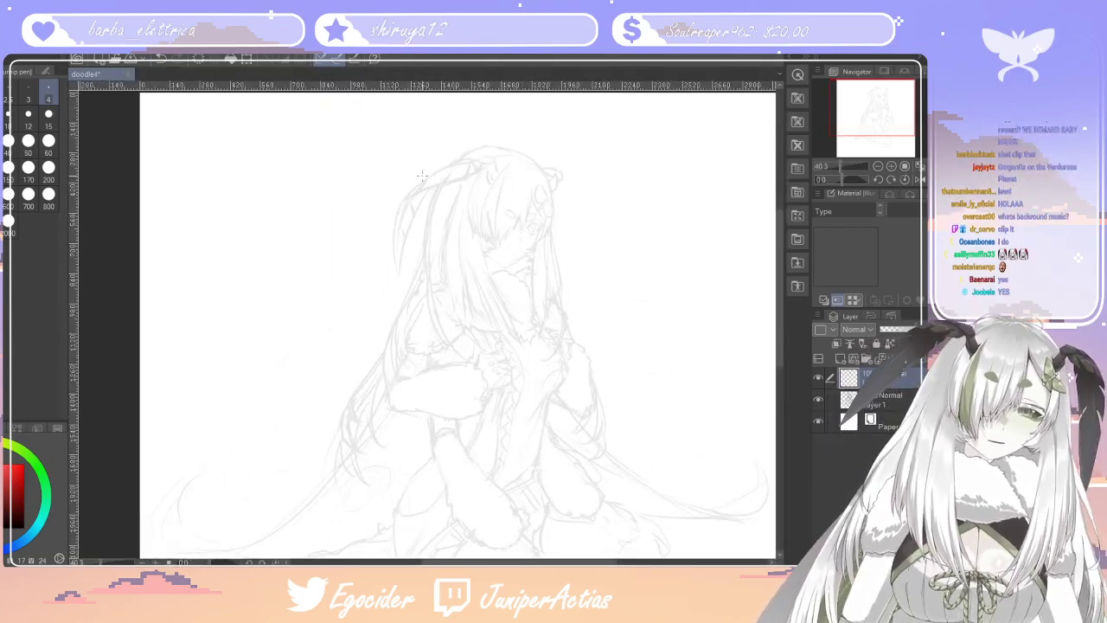
pyautogui.scroll(4, 492, 188)
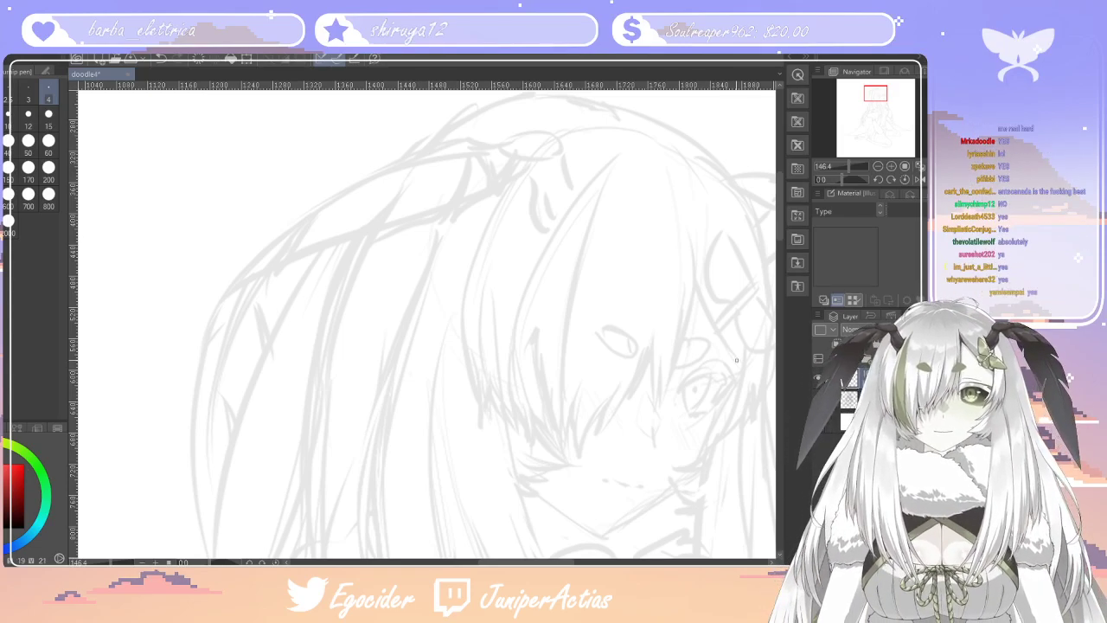
pyautogui.moveTo(780, 222); pyautogui.dragTo(780, 215)
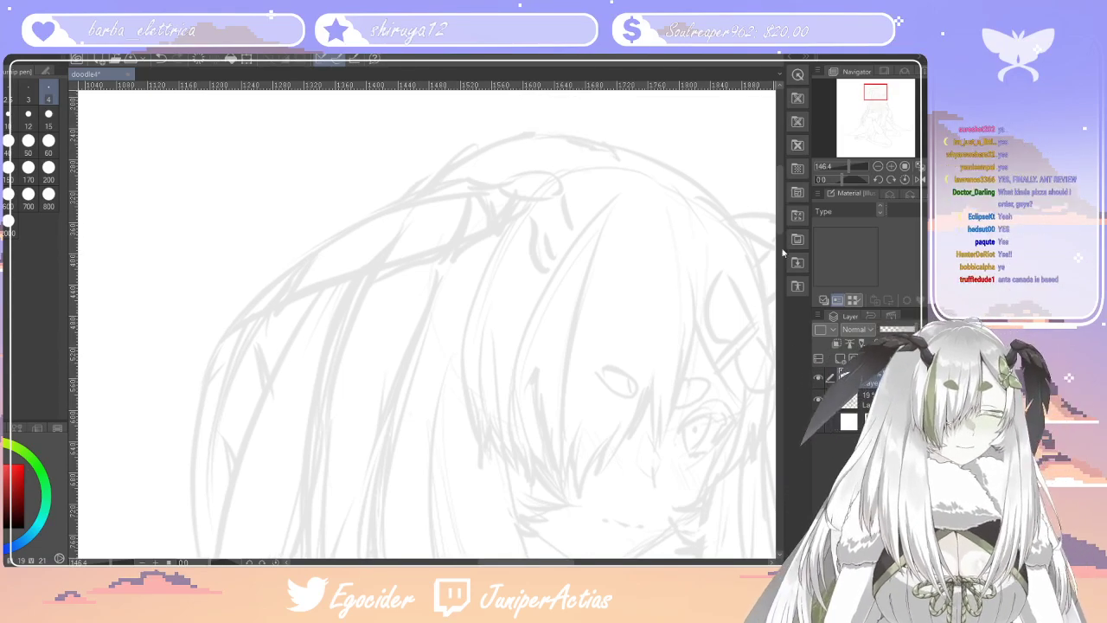
pyautogui.scroll(-2, 563, 563)
pyautogui.hscroll(5, 564, 563)
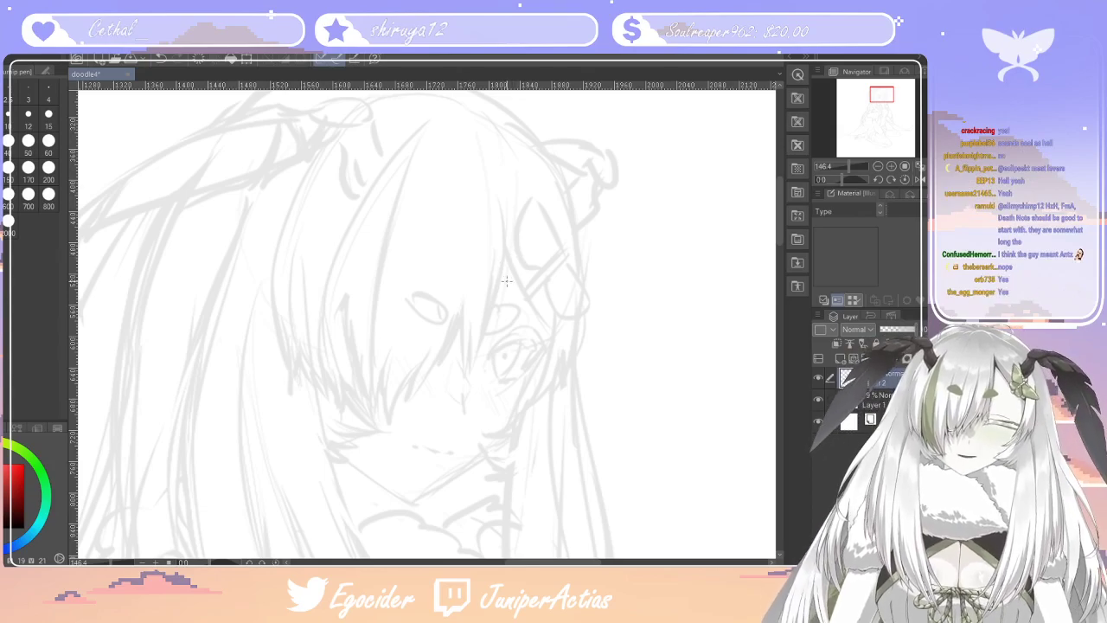
pyautogui.click(26, 96)
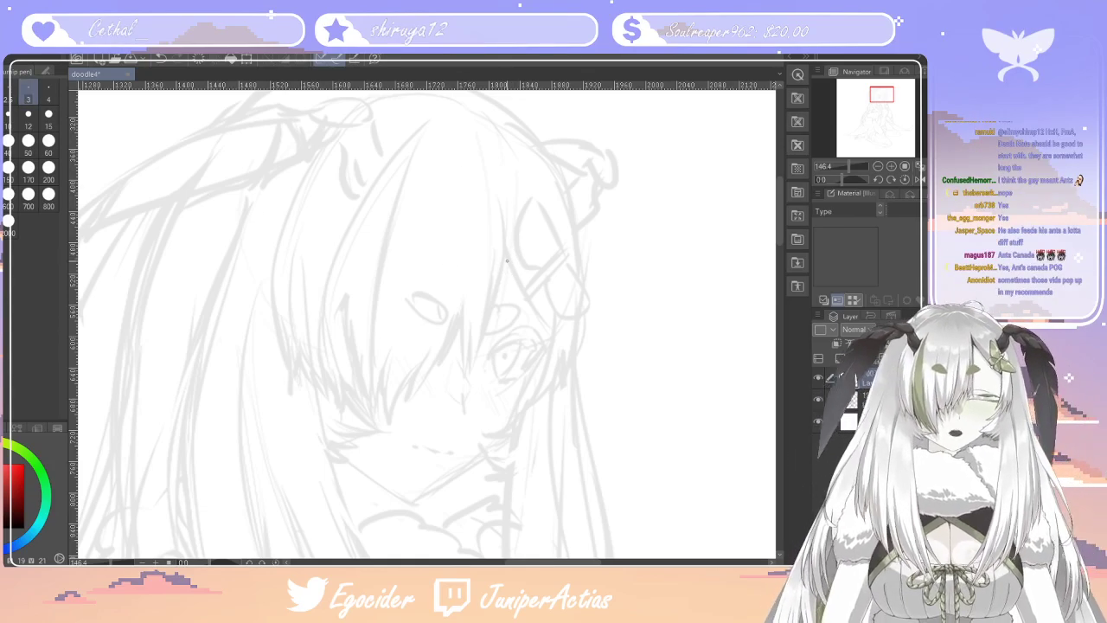
pyautogui.moveTo(508, 234); pyautogui.dragTo(469, 385)
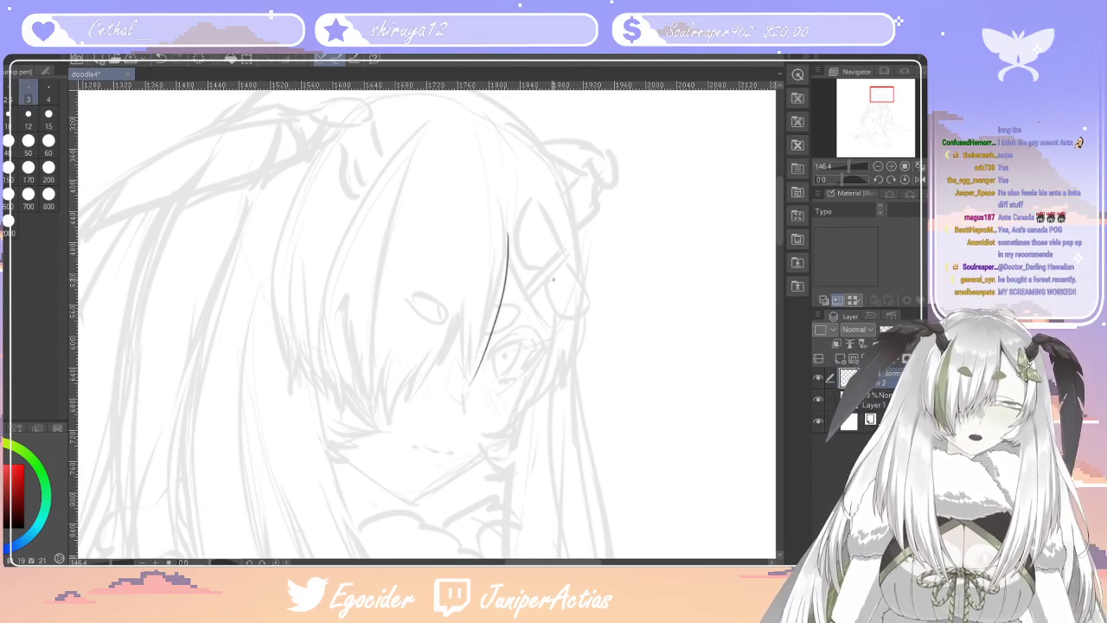
pyautogui.hotkey('ctrl', 'z')
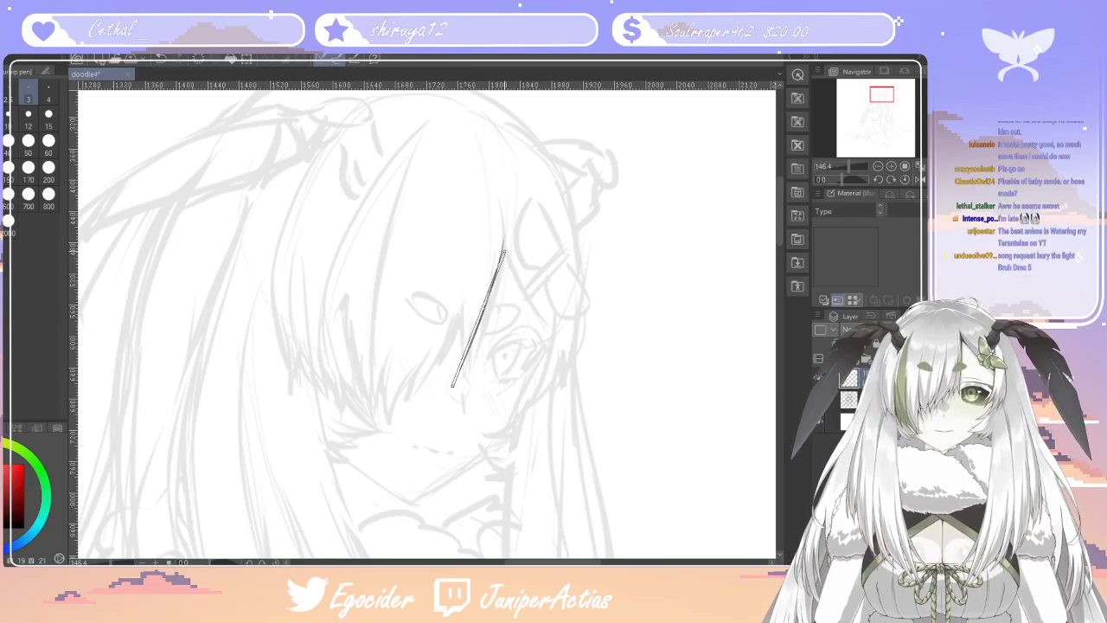
pyautogui.hotkey('ctrl', 'z')
# Ink the long fringe edge beside the visible eye and the small jagged hair tips beneath it on Layer 2
pyautogui.scroll(-3, 509, 169)
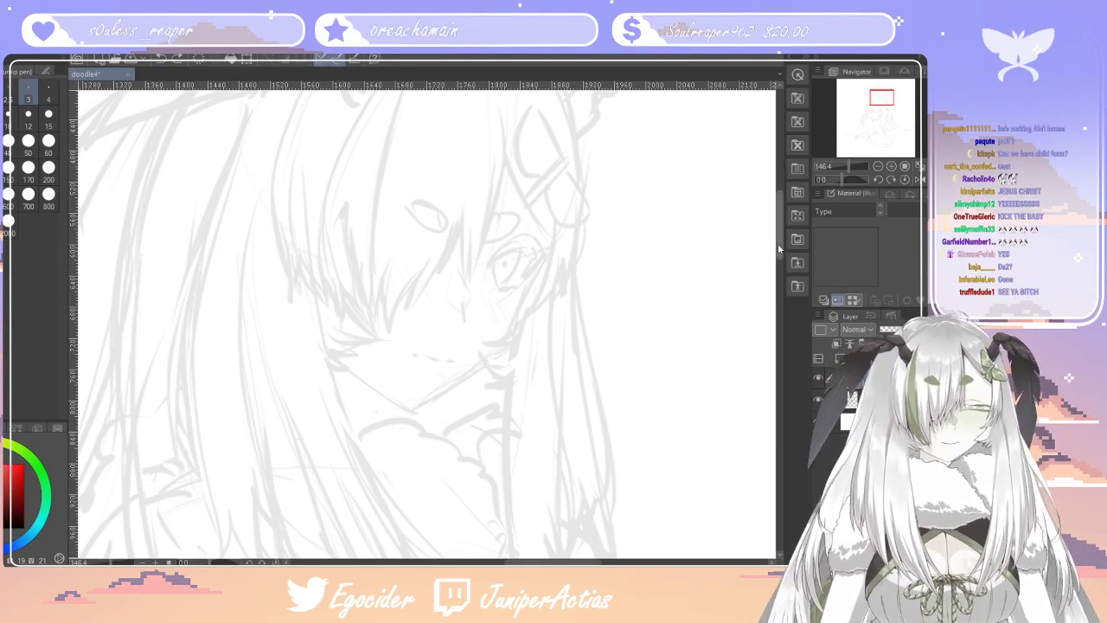
pyautogui.scroll(2, 777, 233)
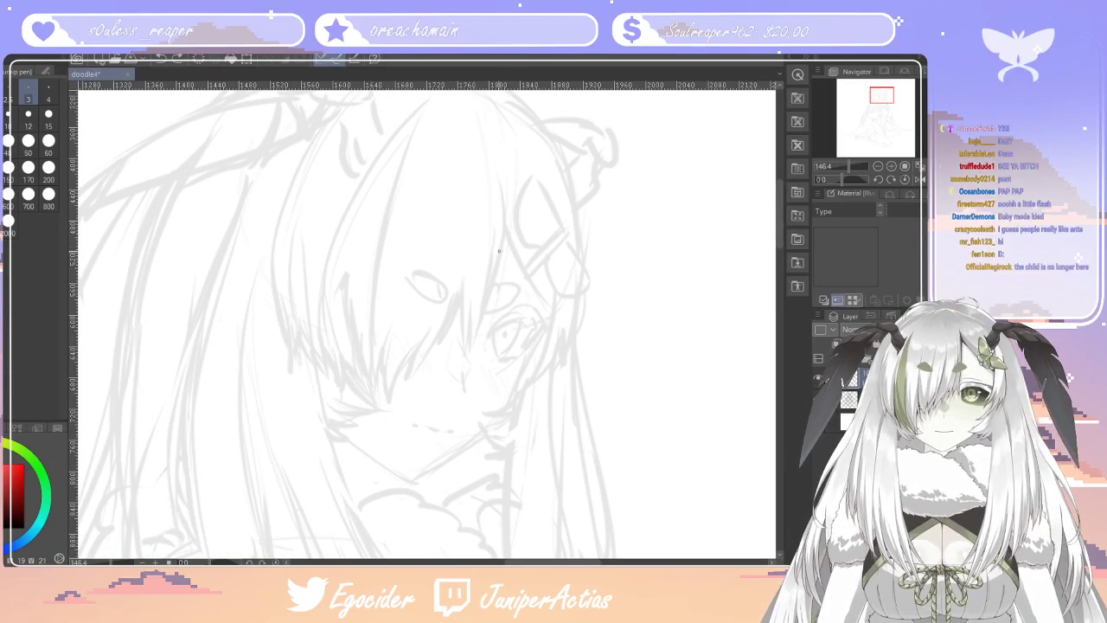
pyautogui.moveTo(502, 228); pyautogui.dragTo(467, 351)
pyautogui.hotkey('ctrl', 'z')
pyautogui.moveTo(504, 228); pyautogui.dragTo(465, 358)
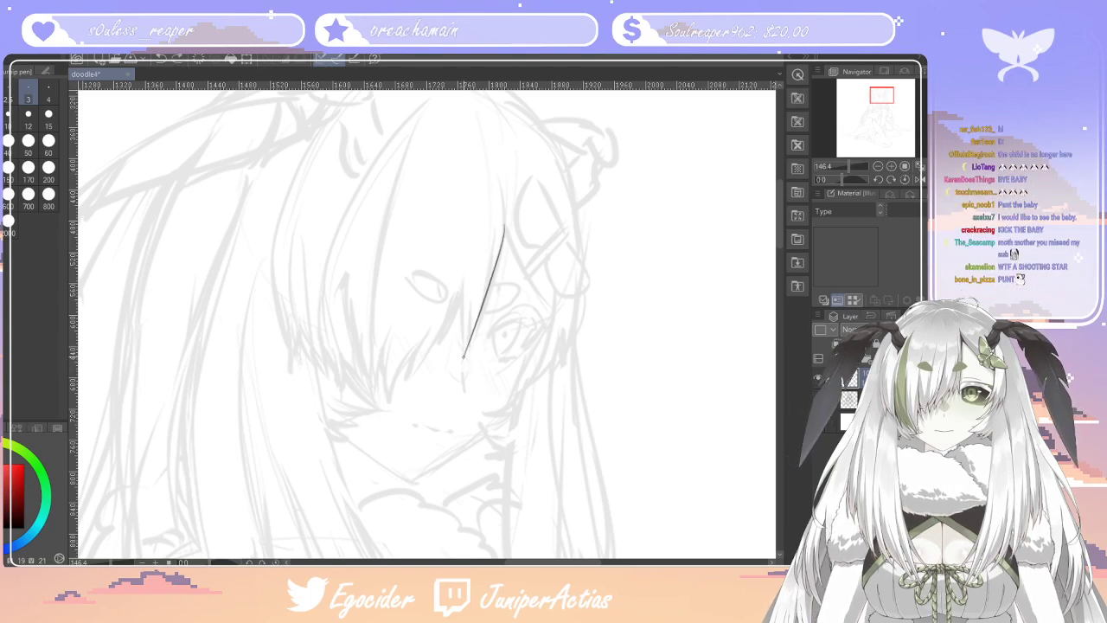
pyautogui.moveTo(463, 328); pyautogui.dragTo(455, 359)
pyautogui.moveTo(464, 281)
pyautogui.mouseDown()
pyautogui.moveTo(443, 377)
pyautogui.moveTo(438, 310)
pyautogui.mouseUp()
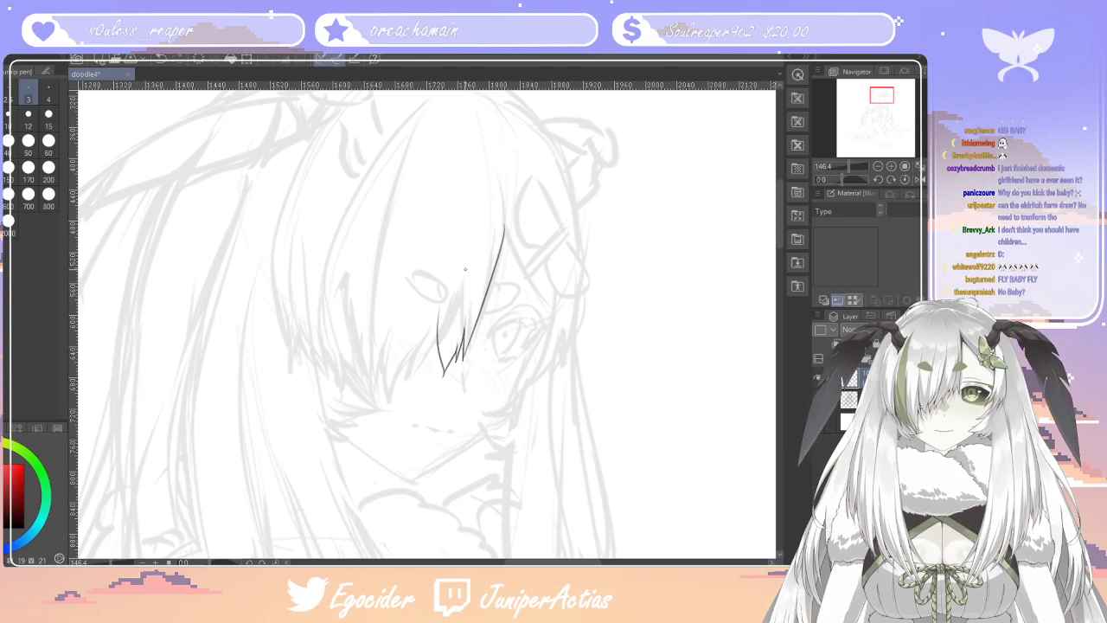
pyautogui.hotkey('ctrl', 'z')
pyautogui.moveTo(444, 374); pyautogui.dragTo(447, 303)
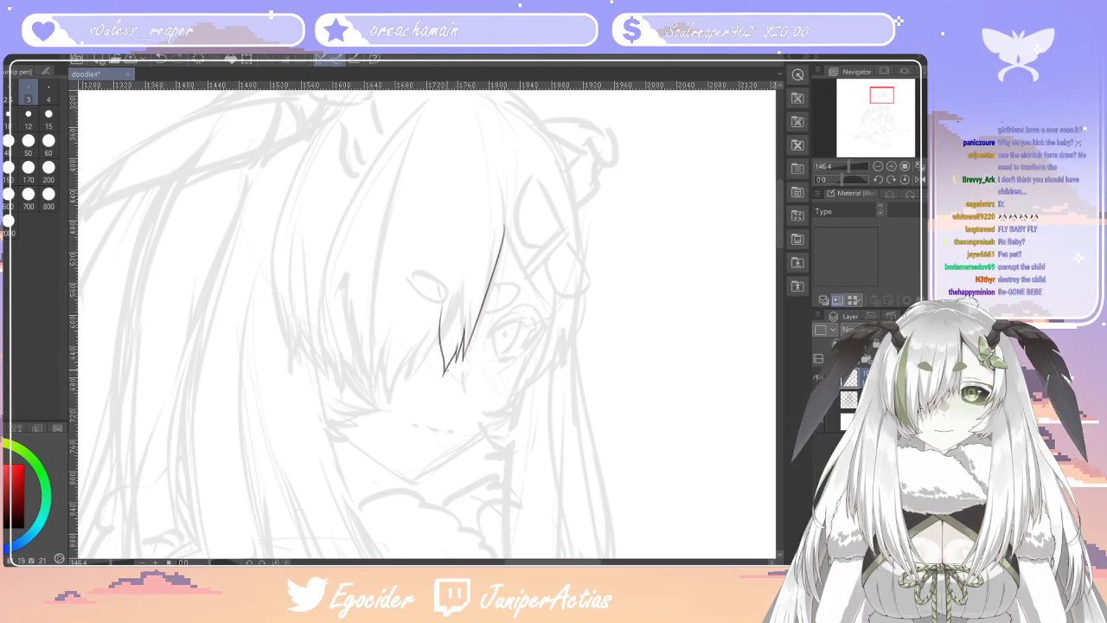
# Ink the pointed fringe strands stepping down from the nose tuft toward the covered cheek
pyautogui.moveTo(444, 366); pyautogui.dragTo(415, 388)
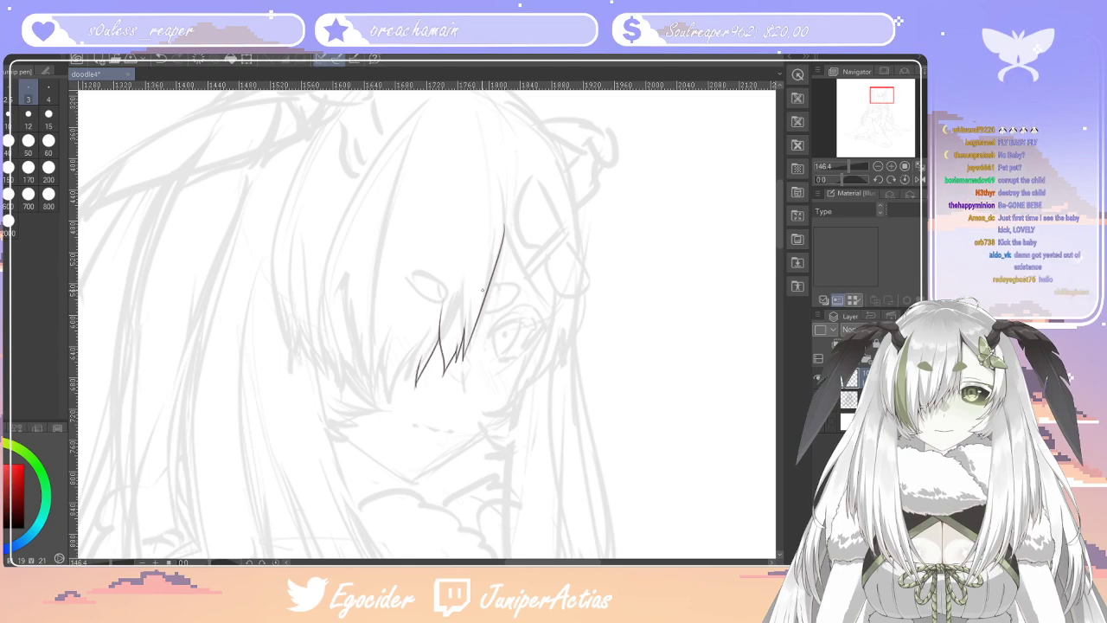
pyautogui.hotkey('ctrl', 'z')
pyautogui.moveTo(440, 327); pyautogui.dragTo(417, 384)
pyautogui.hotkey('ctrl', 'z')
pyautogui.moveTo(440, 325); pyautogui.dragTo(394, 403)
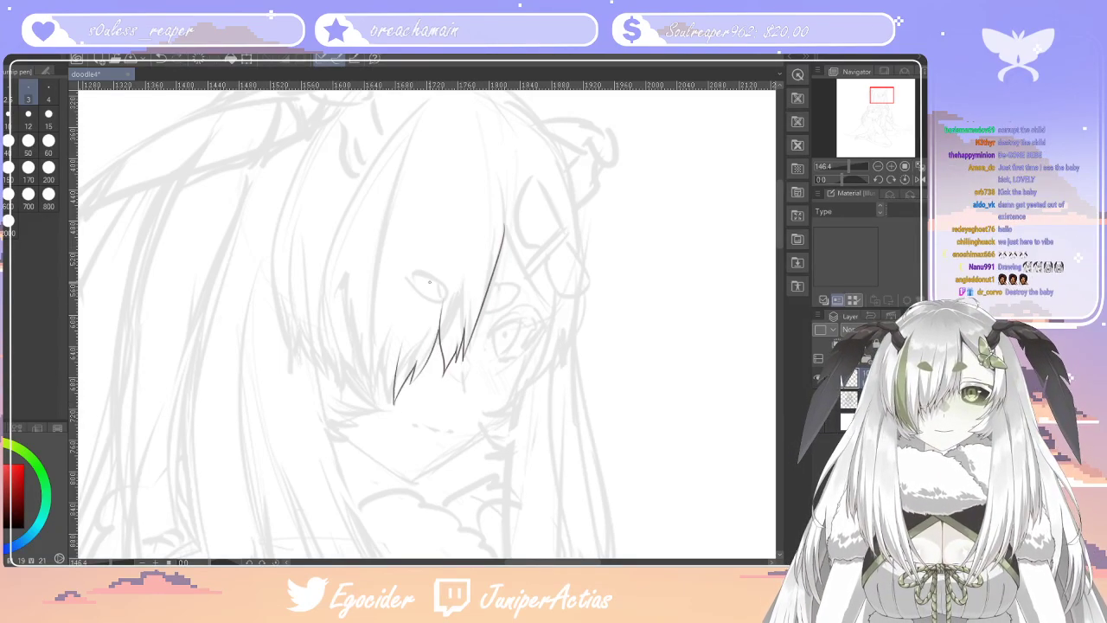
# Ink the remaining jagged fringe tips over the covered cheek and the two long curved strands rising from them
pyautogui.moveTo(401, 348); pyautogui.dragTo(378, 415)
pyautogui.moveTo(368, 368)
pyautogui.mouseDown()
pyautogui.moveTo(379, 403)
pyautogui.moveTo(365, 396)
pyautogui.mouseUp()
pyautogui.hotkey('ctrl', 'z')
pyautogui.hotkey('ctrl', 'z')
pyautogui.hotkey('ctrl', 'z')
pyautogui.moveTo(339, 361)
pyautogui.mouseDown()
pyautogui.moveTo(365, 398)
pyautogui.moveTo(326, 292)
pyautogui.mouseUp()
pyautogui.hotkey('ctrl', 'z')
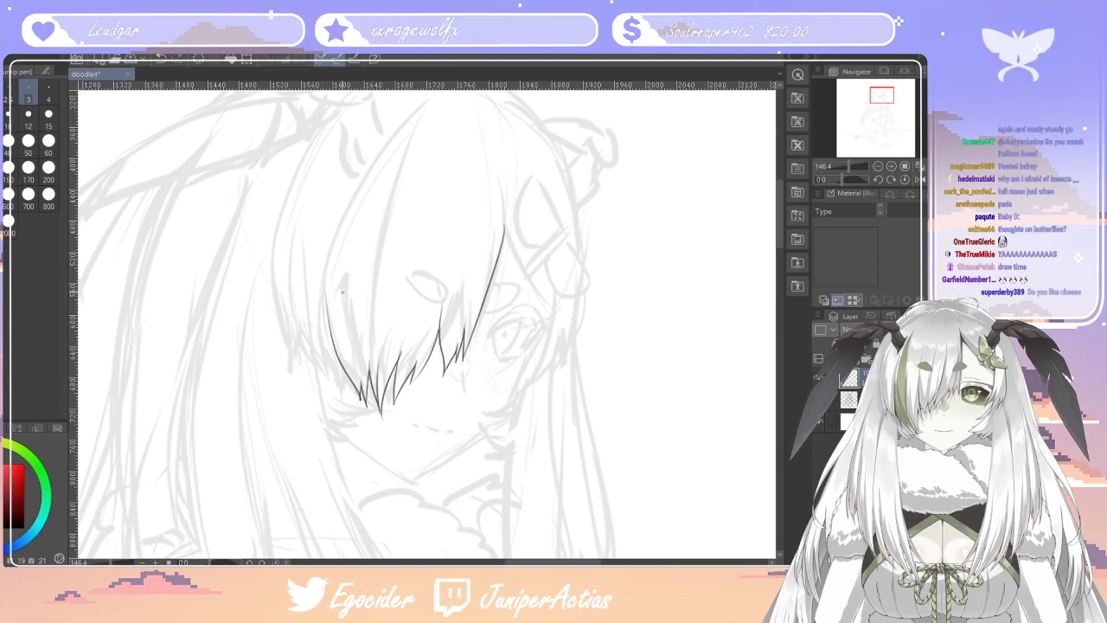
pyautogui.hotkey('ctrl', 'z')
pyautogui.hotkey('ctrl', 'z')
pyautogui.moveTo(359, 403)
pyautogui.mouseDown()
pyautogui.moveTo(325, 320)
pyautogui.moveTo(333, 213)
pyautogui.moveTo(294, 373)
pyautogui.moveTo(325, 400)
pyautogui.moveTo(325, 384)
pyautogui.mouseUp()
pyautogui.hotkey('ctrl', 'z')
pyautogui.hotkey('ctrl', 'z')
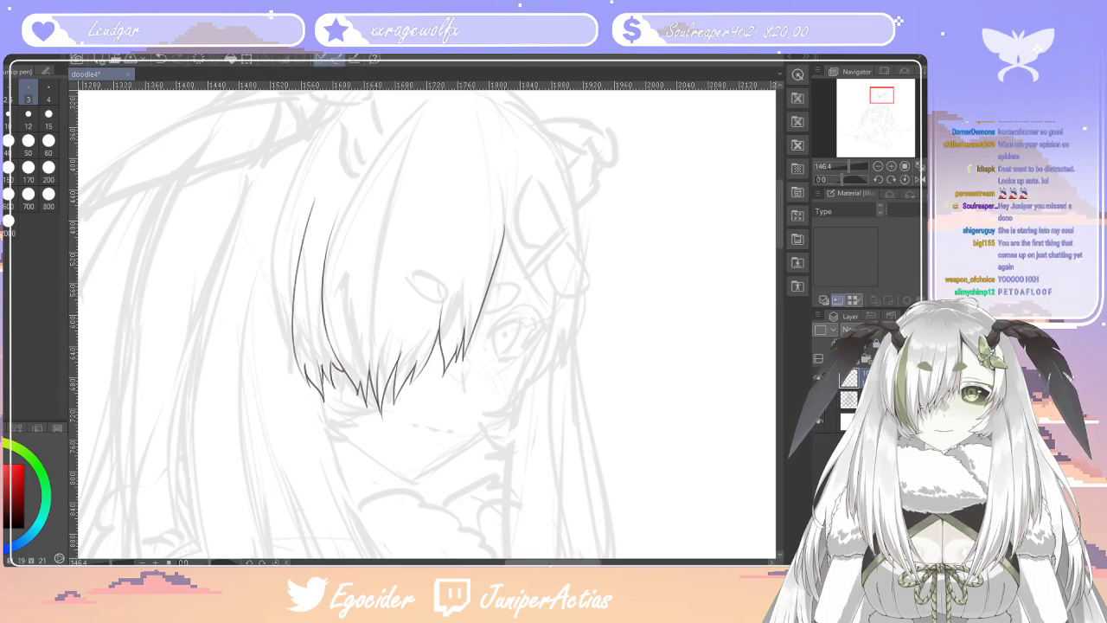
# Undo the fringe strokes over the covered side of the face, back to the tuft above the nose
pyautogui.moveTo(575, 563); pyautogui.dragTo(558, 563)
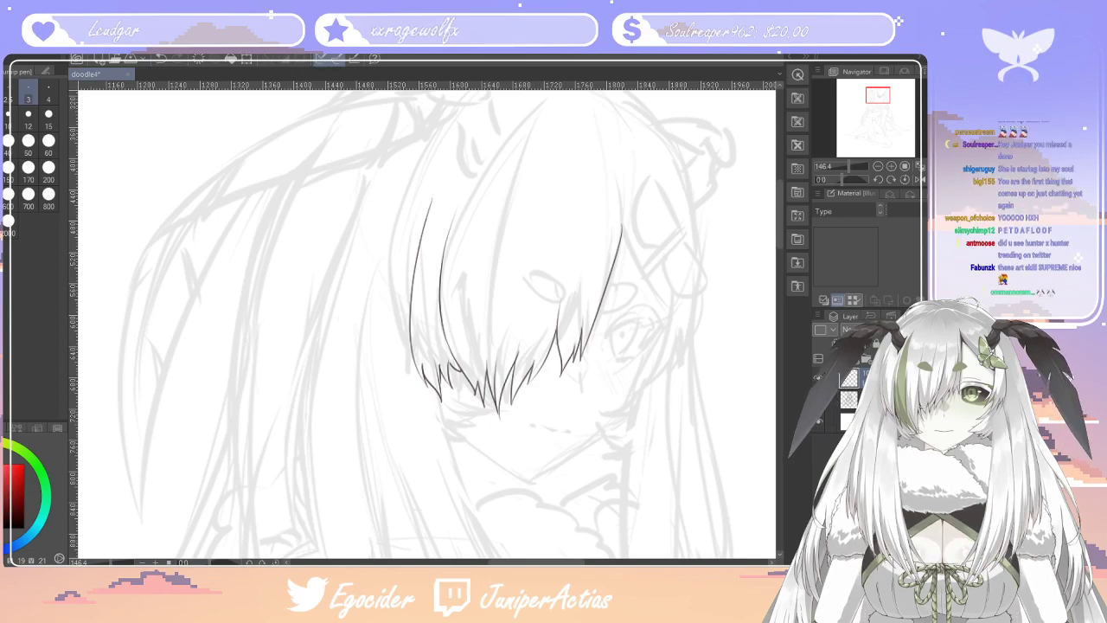
pyautogui.hotkey('ctrl', 'shift', 'n')
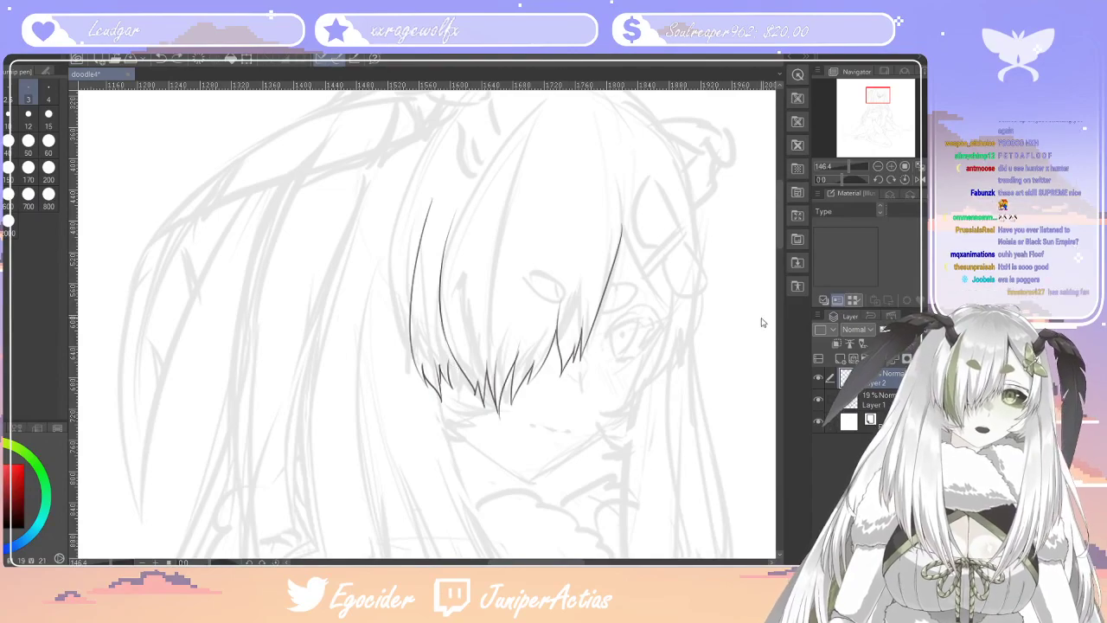
pyautogui.hotkey('ctrl', 'z')
pyautogui.hotkey('ctrl', 'z')
pyautogui.hotkey('ctrl', 'z')
pyautogui.hotkey('ctrl', 'z')
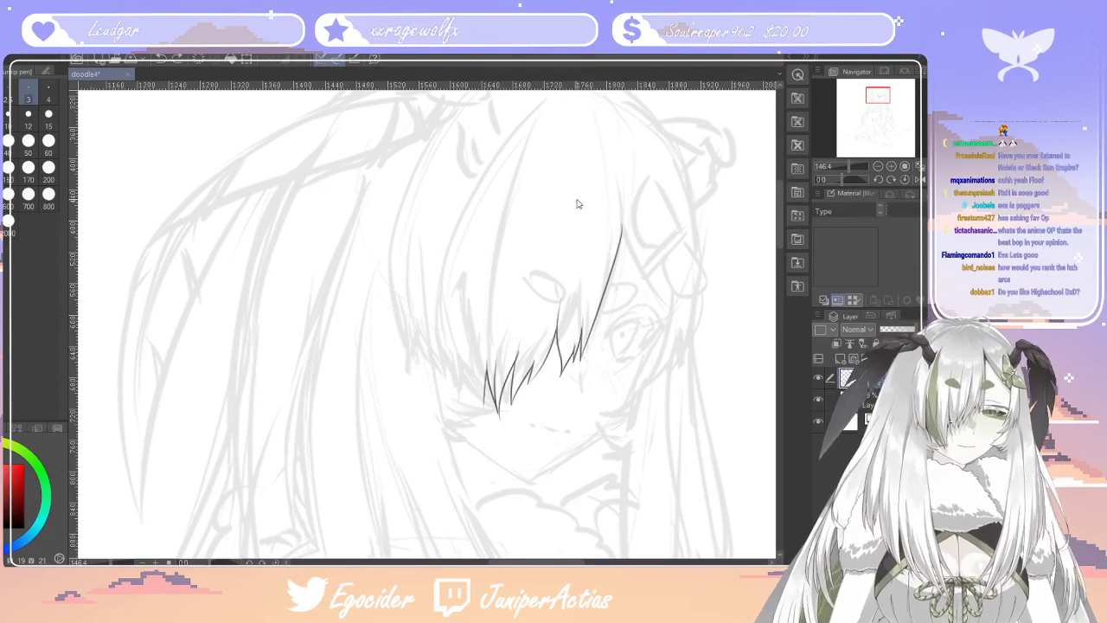
pyautogui.hotkey('ctrl', 'z')
pyautogui.hotkey('ctrl', 'z')
pyautogui.hotkey('ctrl', 'z')
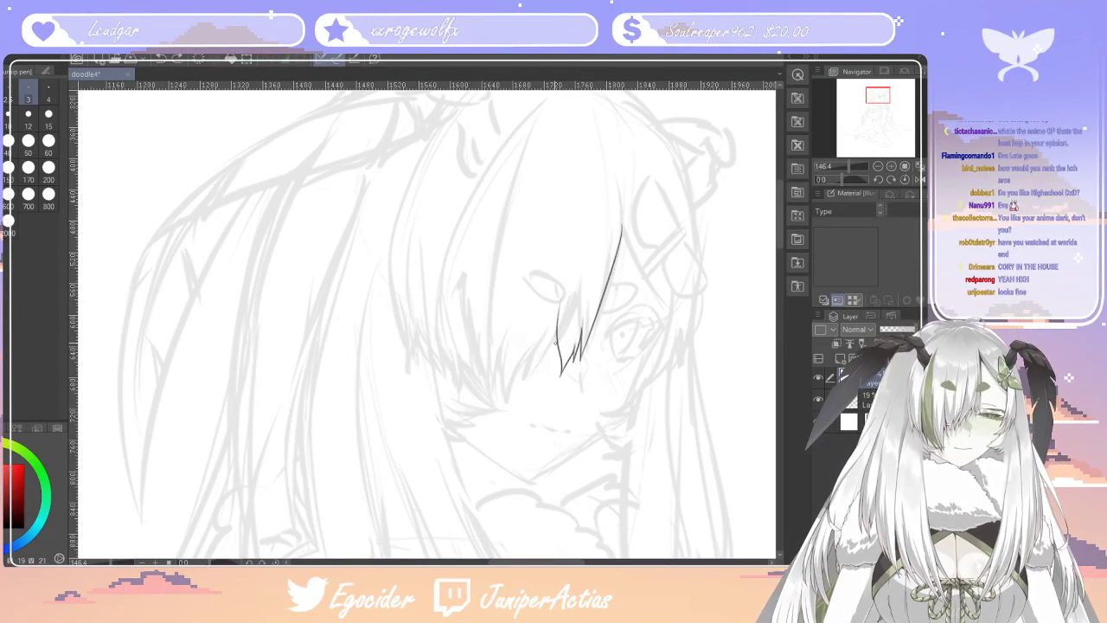
# Ink the fringe's lower edge again with fewer, larger pointed strands from the nose tuft across the covered cheek
pyautogui.moveTo(559, 320); pyautogui.dragTo(517, 391)
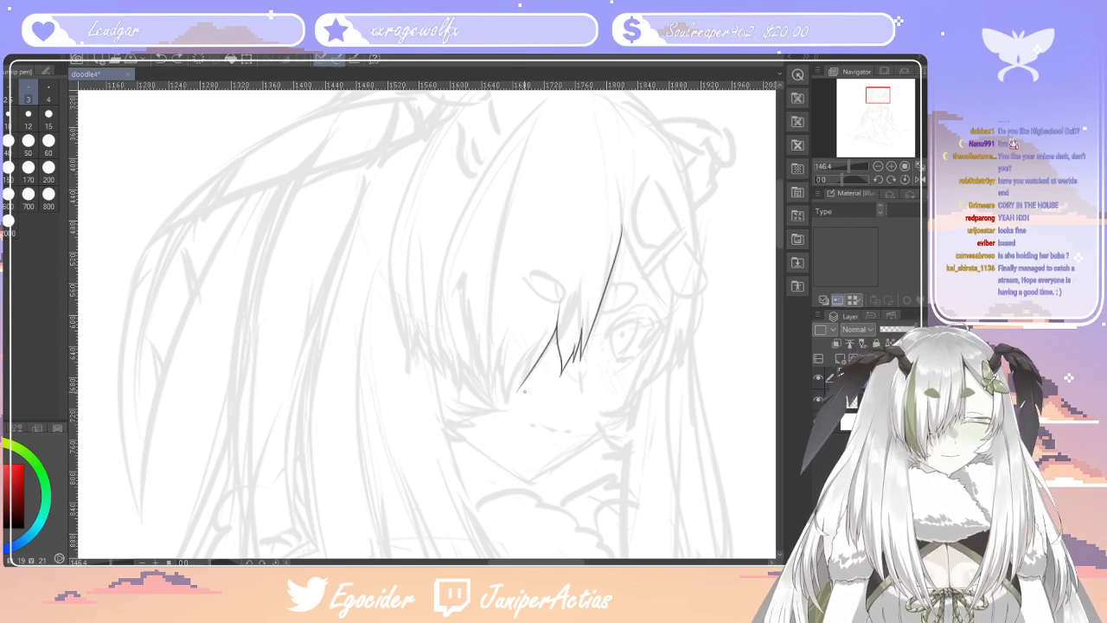
pyautogui.moveTo(500, 335); pyautogui.dragTo(505, 408)
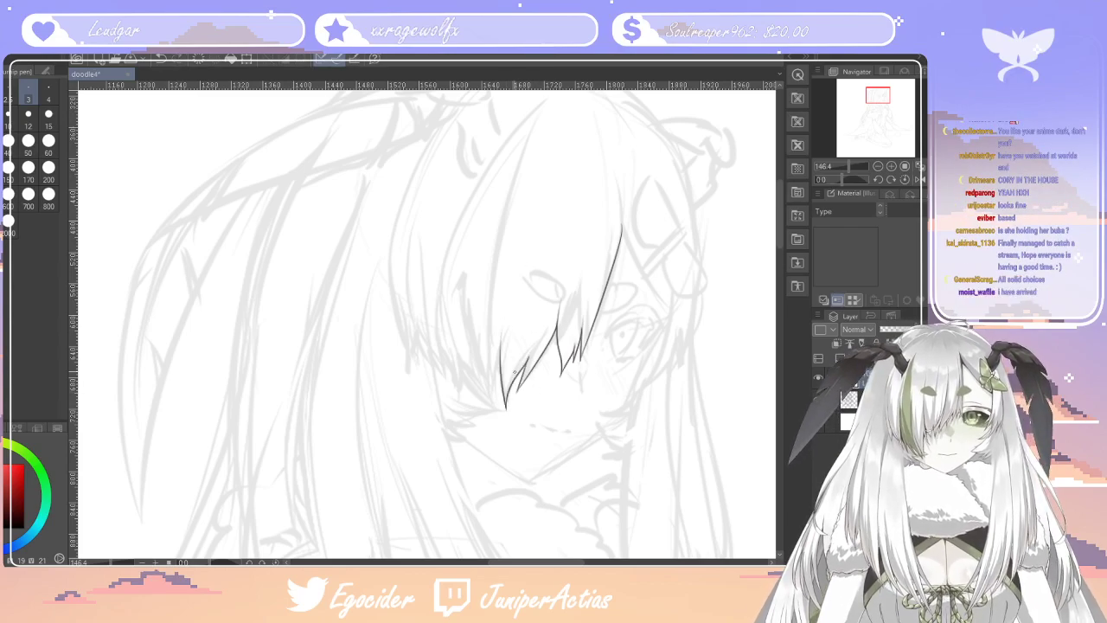
pyautogui.moveTo(495, 345); pyautogui.dragTo(500, 405)
pyautogui.moveTo(451, 337)
pyautogui.mouseDown()
pyautogui.moveTo(491, 400)
pyautogui.moveTo(443, 341)
pyautogui.moveTo(454, 383)
pyautogui.mouseUp()
pyautogui.moveTo(455, 384); pyautogui.dragTo(442, 363)
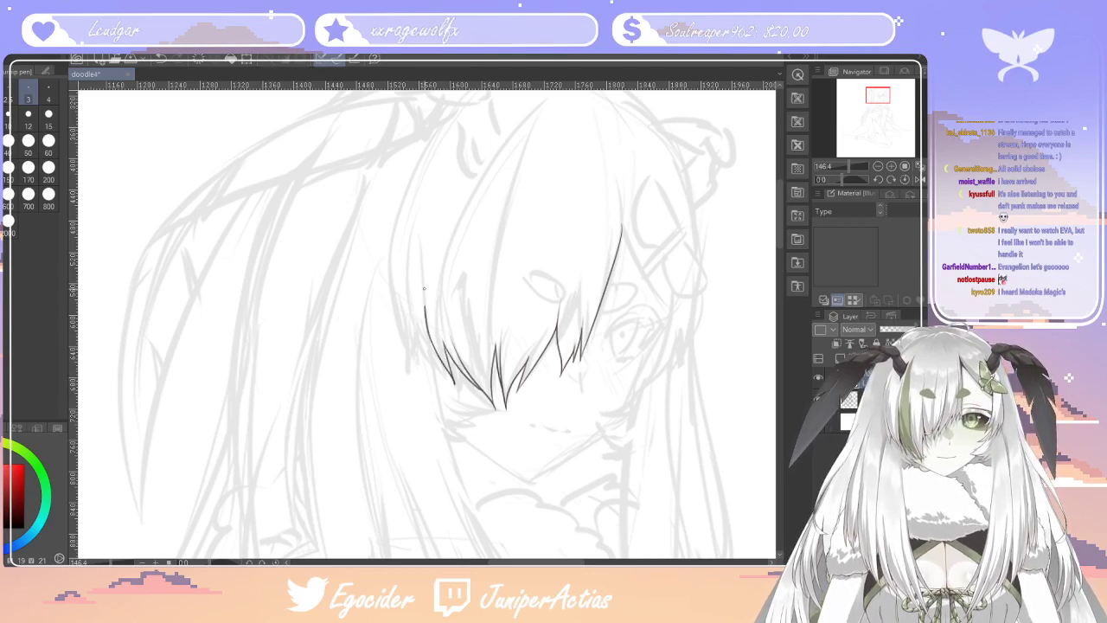
# Ink the long outer curve of the fringe on the covered side, ending in two pointed tips
pyautogui.moveTo(424, 149); pyautogui.dragTo(400, 364)
pyautogui.moveTo(414, 321); pyautogui.dragTo(410, 371)
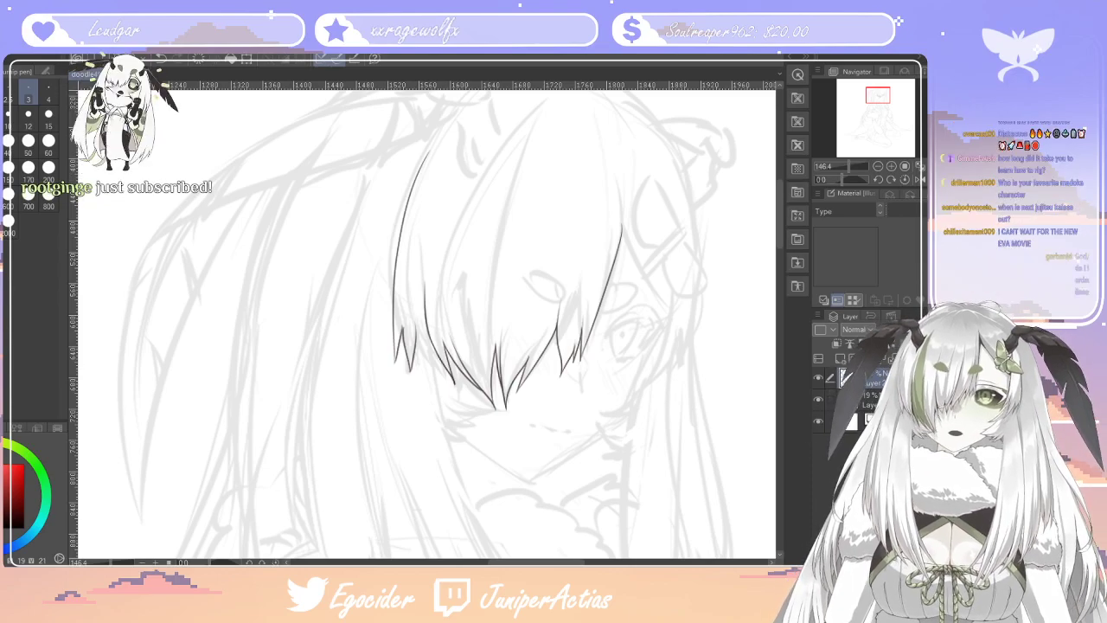
pyautogui.hotkey('ctrl', 'shift', 'n')
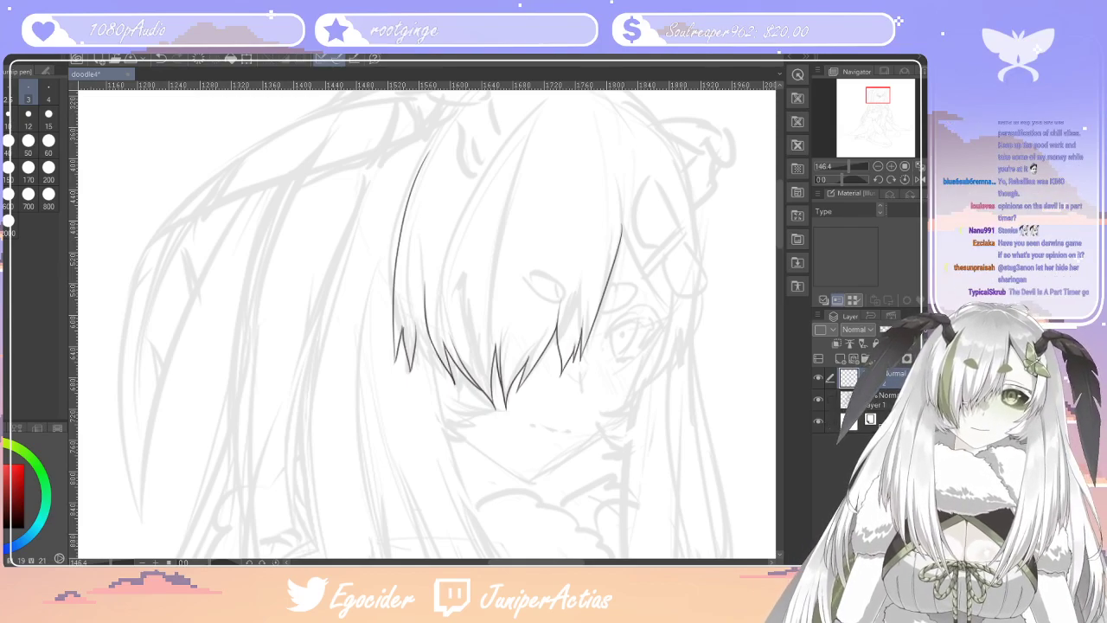
pyautogui.moveTo(398, 244); pyautogui.dragTo(424, 170)
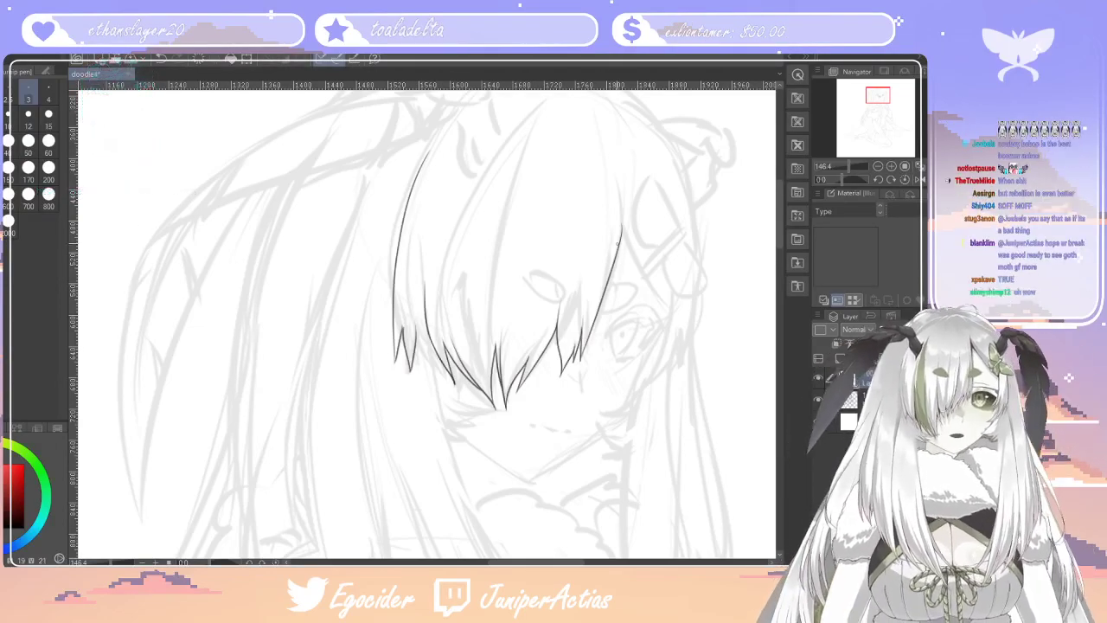
# Ink an extra pointed strand along the fringe edge beside the visible eye and tidy the overlap with a size 12 eraser
pyautogui.moveTo(623, 229); pyautogui.dragTo(602, 374)
pyautogui.hotkey('ctrl', 'z')
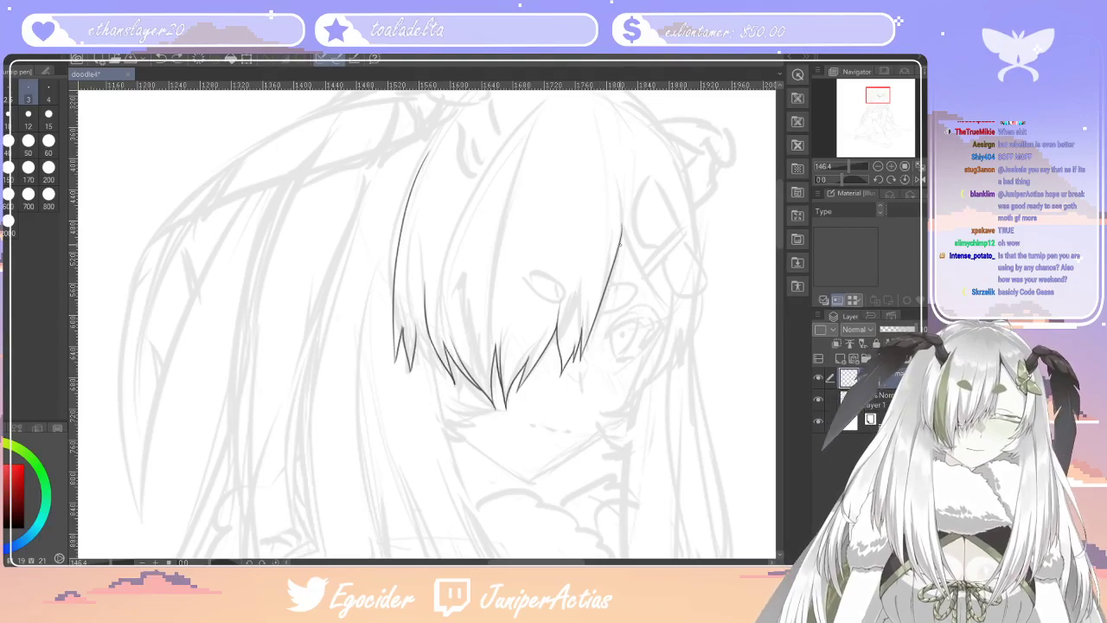
pyautogui.moveTo(621, 241); pyautogui.dragTo(603, 364)
pyautogui.moveTo(597, 311); pyautogui.dragTo(603, 365)
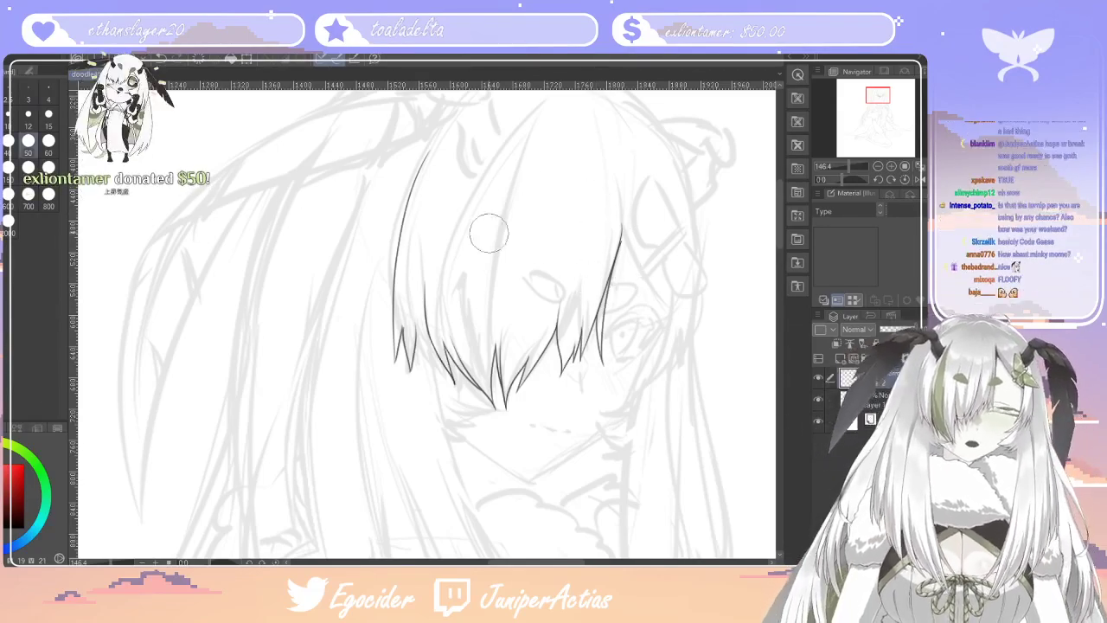
pyautogui.click(27, 126)
pyautogui.moveTo(608, 267); pyautogui.dragTo(594, 310)
pyautogui.hotkey('ctrl', 'z')
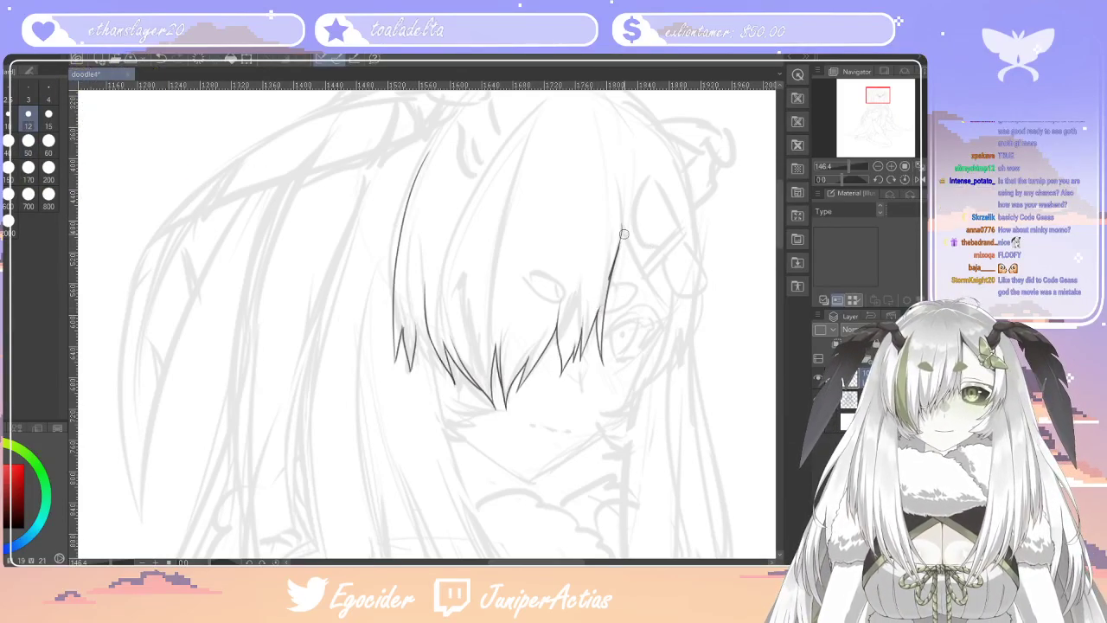
pyautogui.press('p')
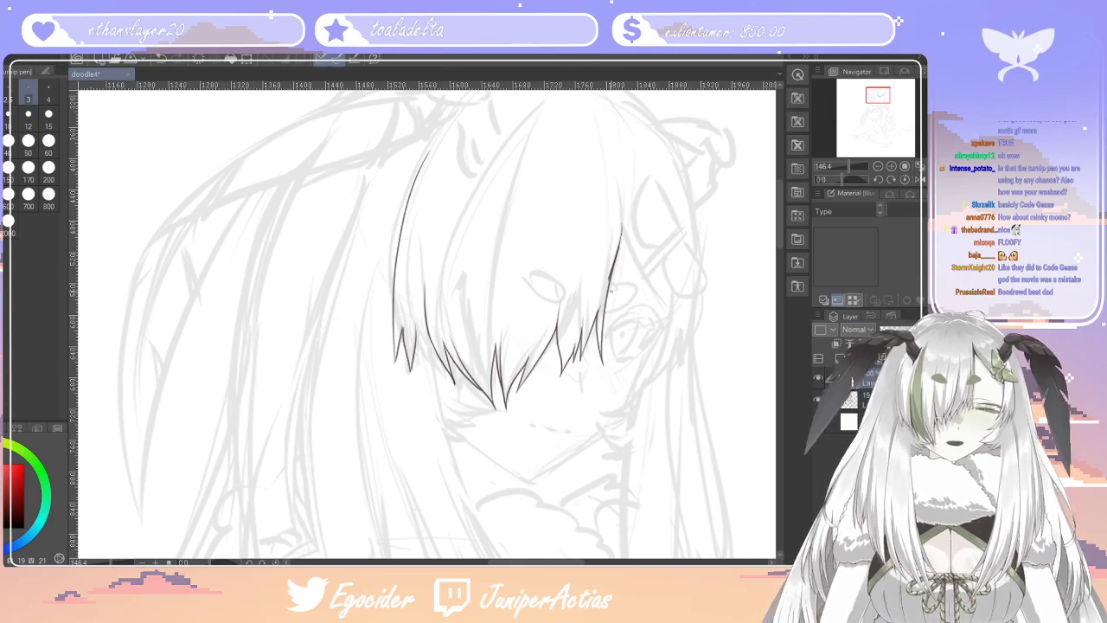
# Ink a curved strand sweeping from the fringe edge above the visible eye toward the side of the head
pyautogui.scroll(-2, 781, 236)
pyautogui.moveTo(781, 237); pyautogui.dragTo(781, 239)
pyautogui.moveTo(620, 145)
pyautogui.mouseDown()
pyautogui.moveTo(621, 199)
pyautogui.moveTo(665, 263)
pyautogui.mouseUp()
pyautogui.hotkey('ctrl', 'z')
pyautogui.moveTo(624, 182); pyautogui.dragTo(664, 262)
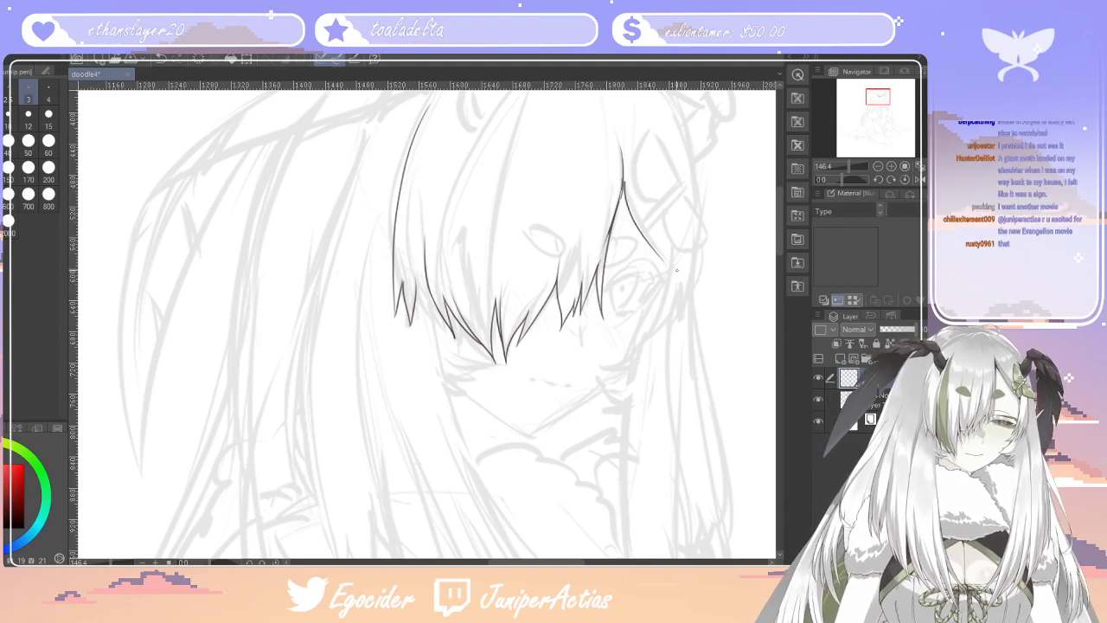
pyautogui.moveTo(623, 190); pyautogui.dragTo(681, 274)
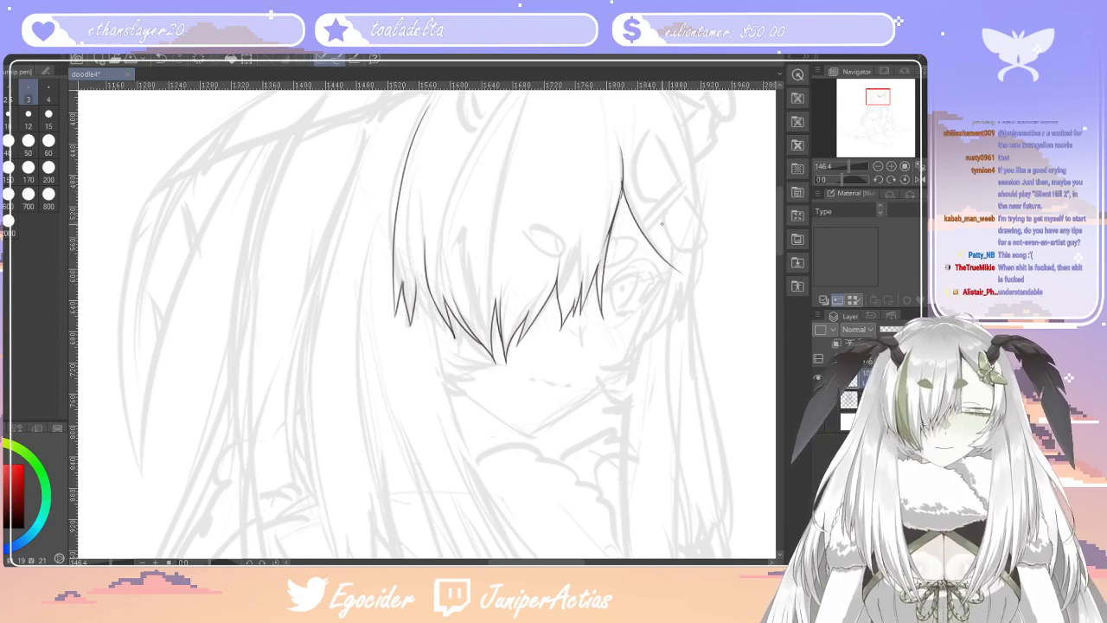
# Ink the side lock beside the visible eye with pointed tips and an outer edge, and erase the overshooting strand end
pyautogui.moveTo(678, 210)
pyautogui.mouseDown()
pyautogui.moveTo(668, 294)
pyautogui.moveTo(640, 345)
pyautogui.mouseUp()
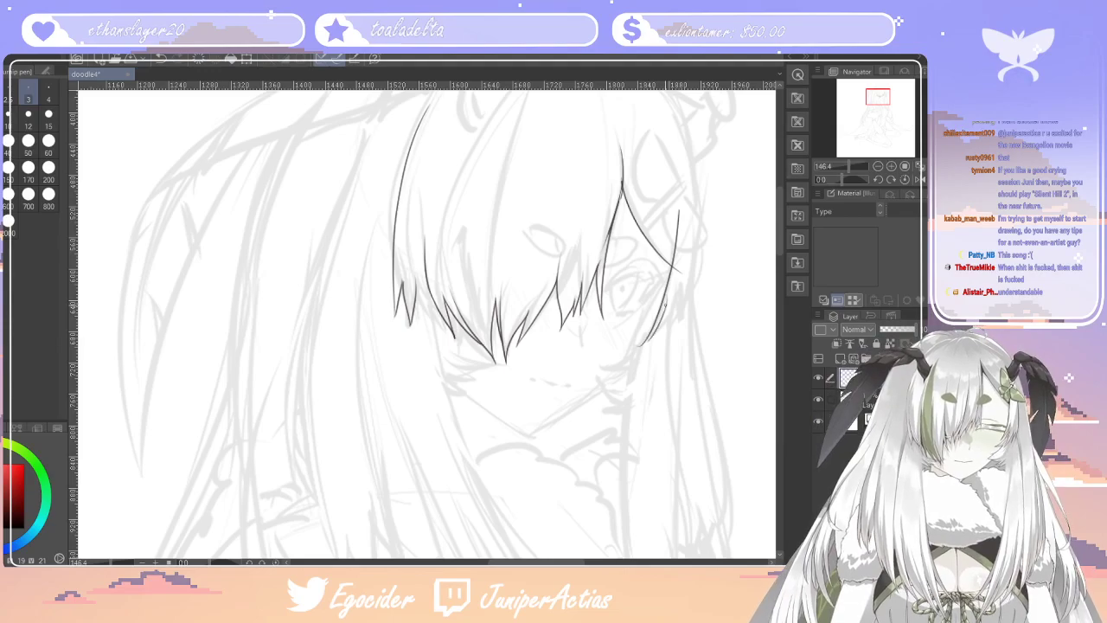
pyautogui.moveTo(669, 300); pyautogui.dragTo(663, 330)
pyautogui.moveTo(663, 331); pyautogui.dragTo(690, 285)
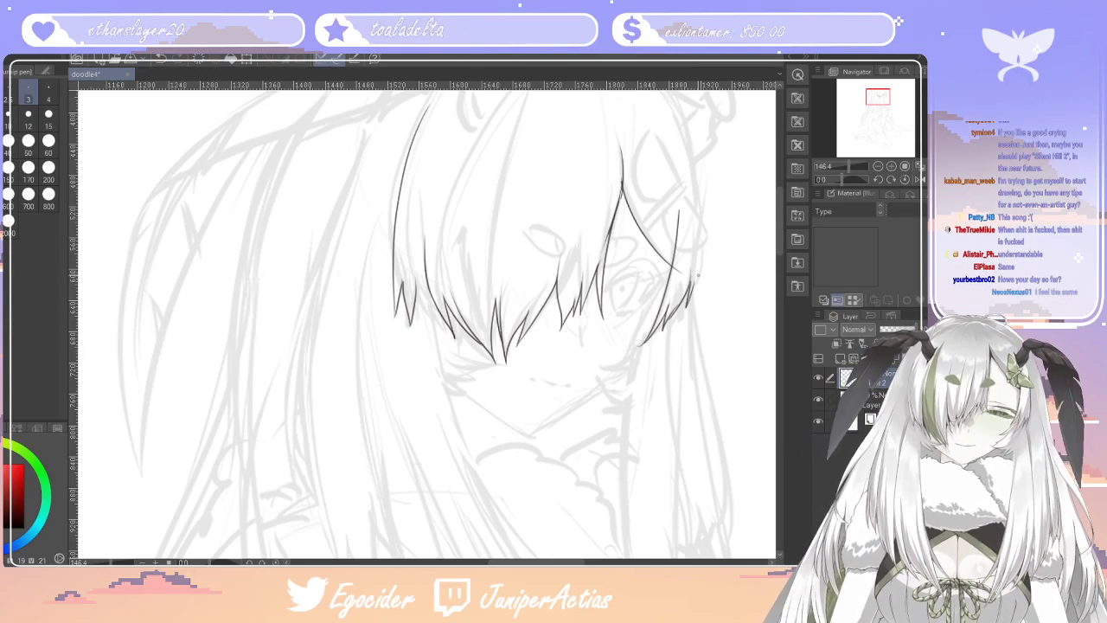
pyautogui.moveTo(694, 277)
pyautogui.mouseDown()
pyautogui.moveTo(689, 302)
pyautogui.moveTo(688, 173)
pyautogui.mouseUp()
pyautogui.press('e')
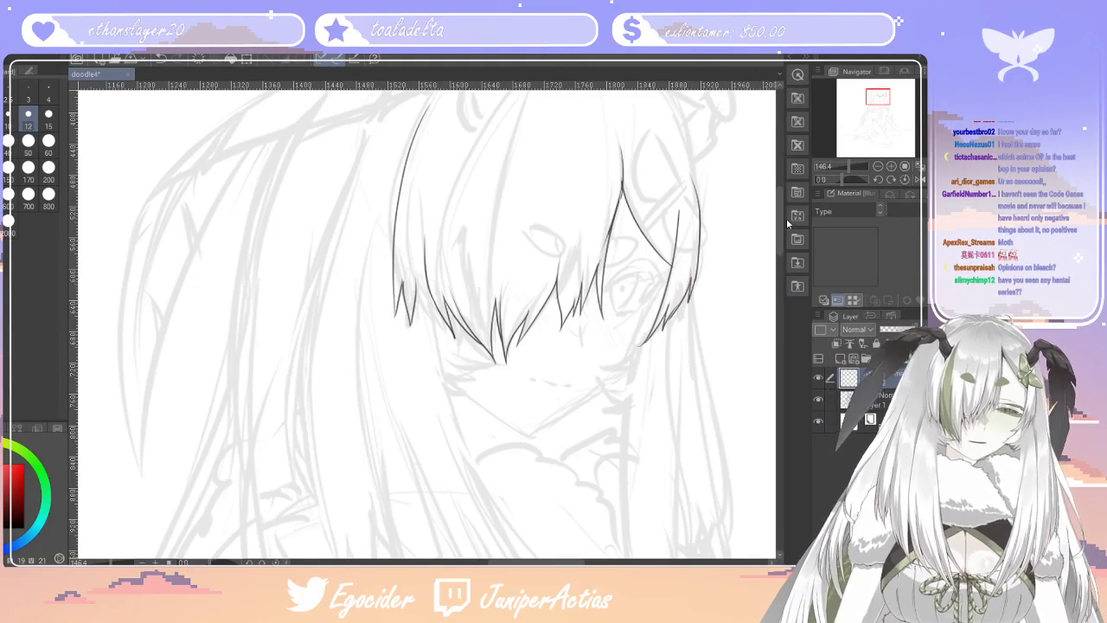
# Rework the pointed tips of the outer side lock beside the visible eye, and add a small tip to the fringe's covered side
pyautogui.moveTo(684, 290); pyautogui.dragTo(680, 304)
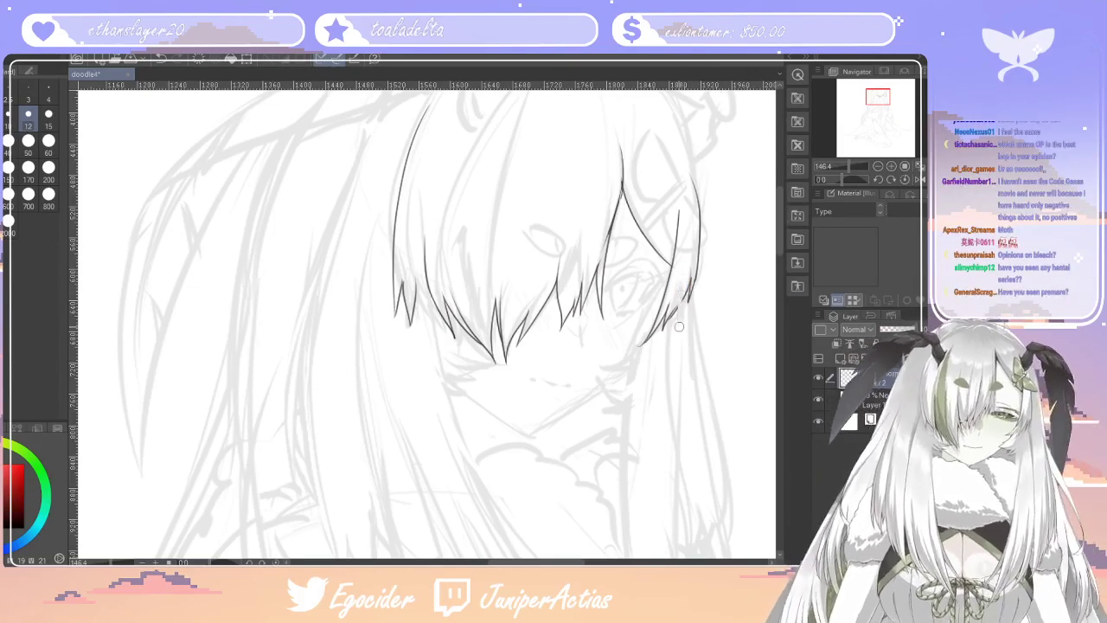
pyautogui.press('p')
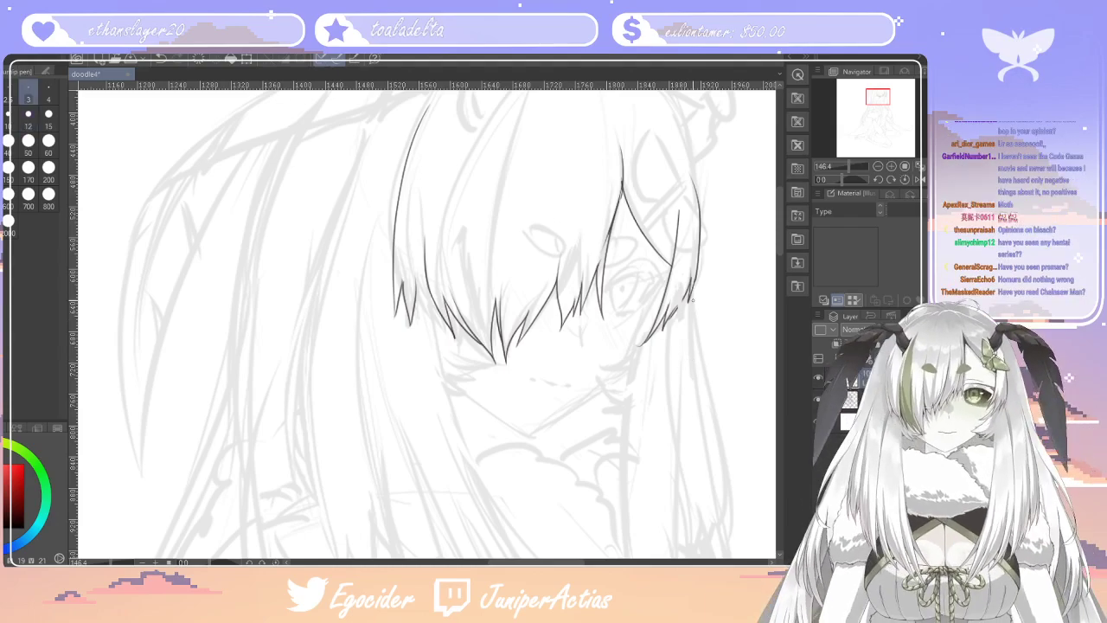
pyautogui.moveTo(686, 291); pyautogui.dragTo(678, 319)
pyautogui.moveTo(689, 295); pyautogui.dragTo(676, 312)
pyautogui.hotkey('ctrl', 'z')
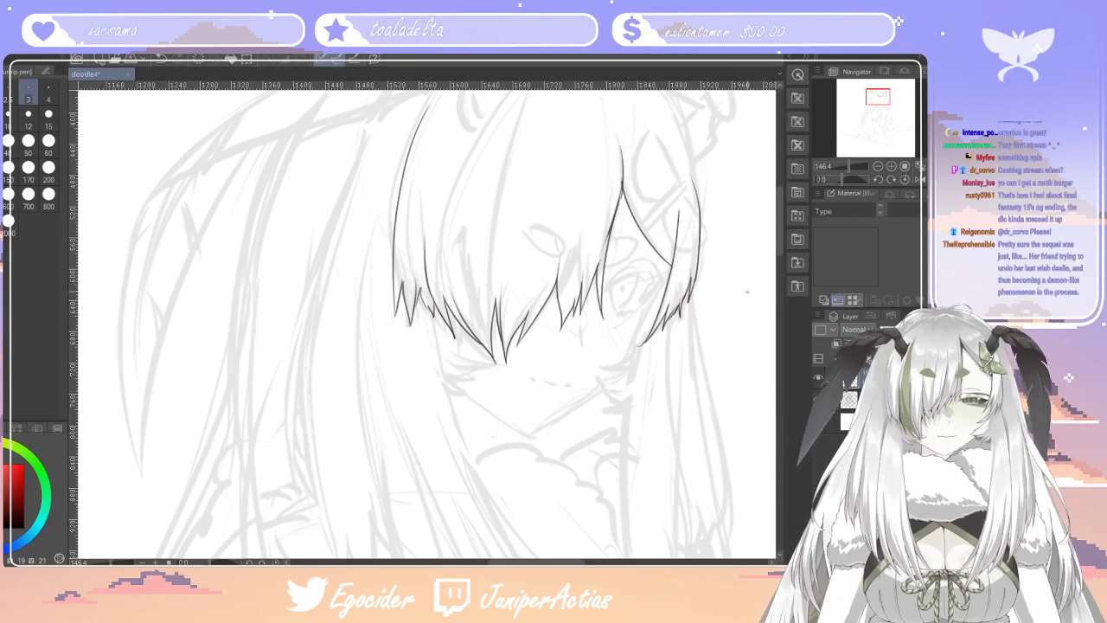
pyautogui.moveTo(420, 289); pyautogui.dragTo(426, 315)
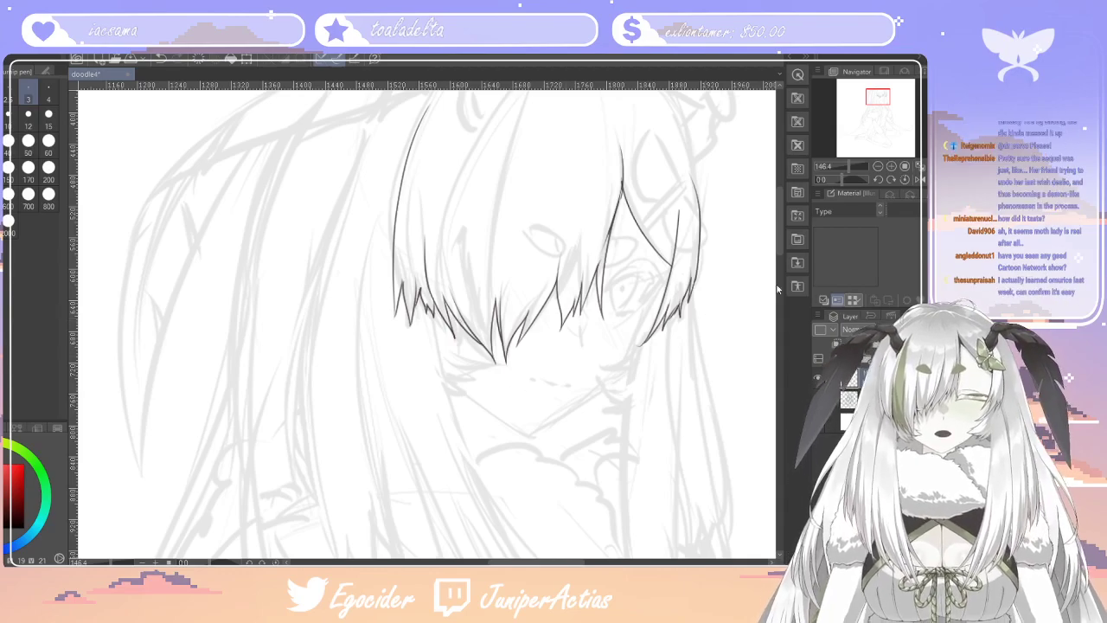
# Ink the rounded top of the head, joining the hair outlines on both sides in one arc
pyautogui.scroll(2, 685, 242)
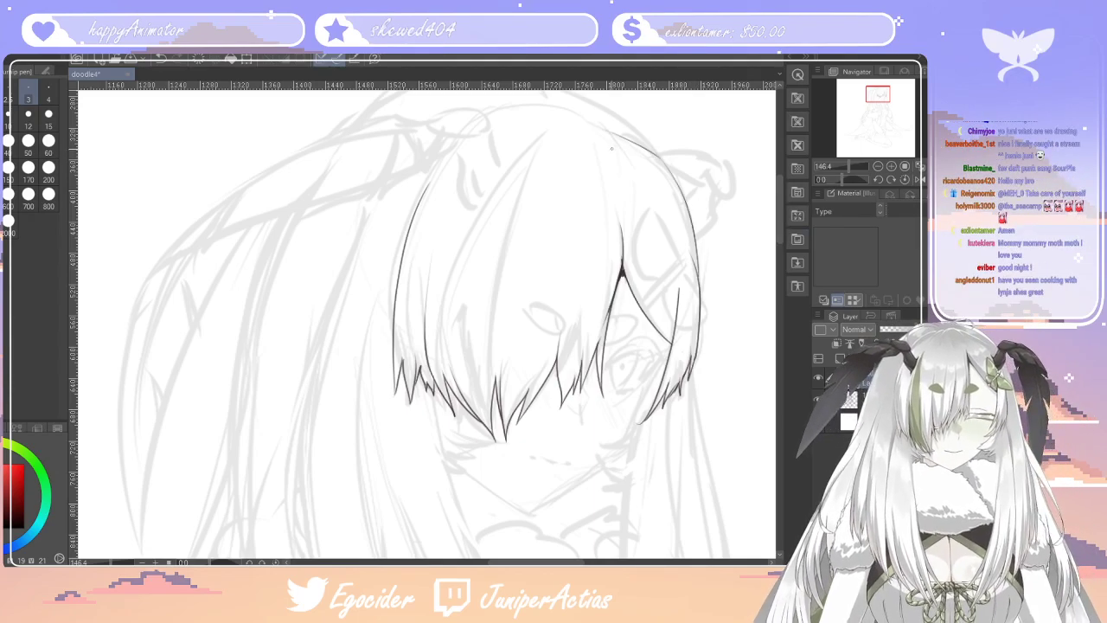
pyautogui.hotkey('ctrl', 'z')
pyautogui.moveTo(649, 149)
pyautogui.mouseDown()
pyautogui.moveTo(603, 129)
pyautogui.moveTo(430, 190)
pyautogui.mouseUp()
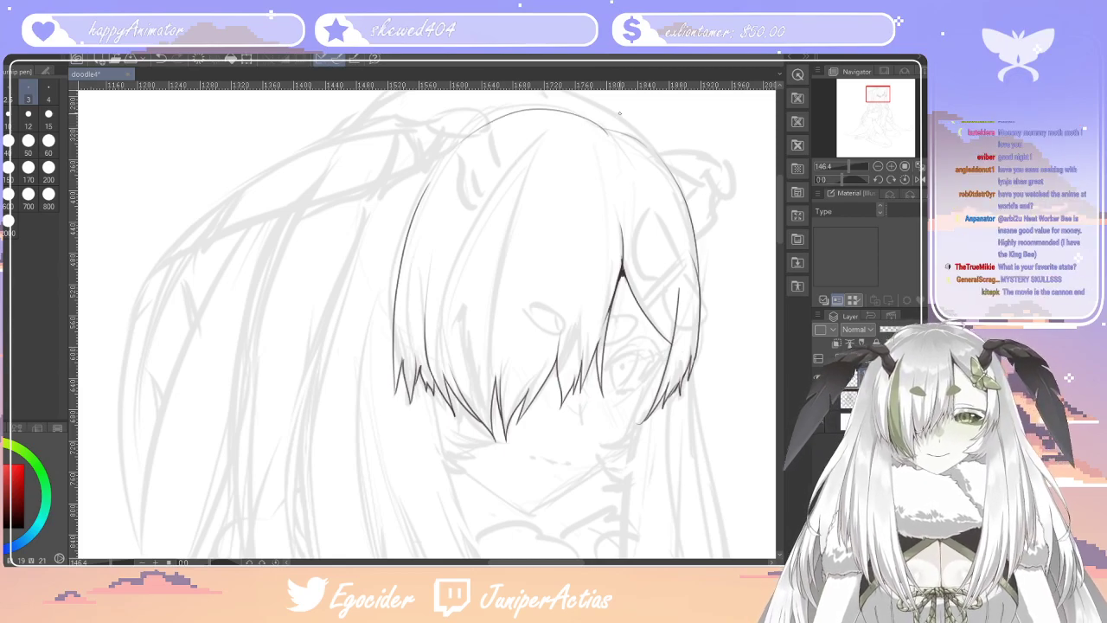
pyautogui.press('e')
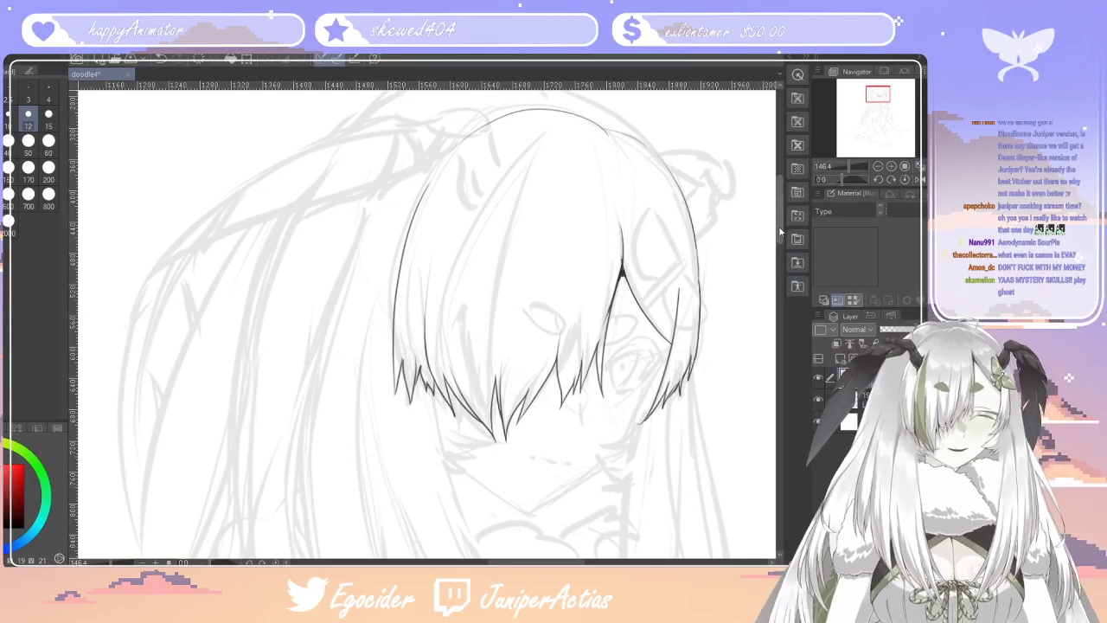
# Add a tapered dark accent between the outermost fringe tips on the covered side and trim it with a size 12 eraser
pyautogui.scroll(-3, 706, 262)
pyautogui.press('p')
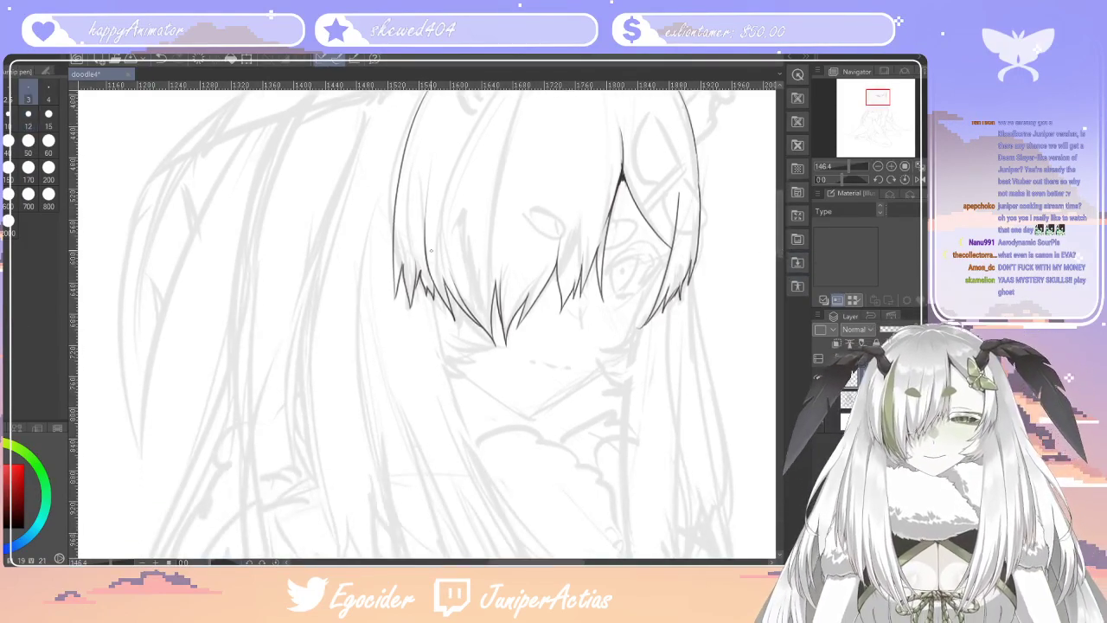
pyautogui.moveTo(406, 250); pyautogui.dragTo(399, 277)
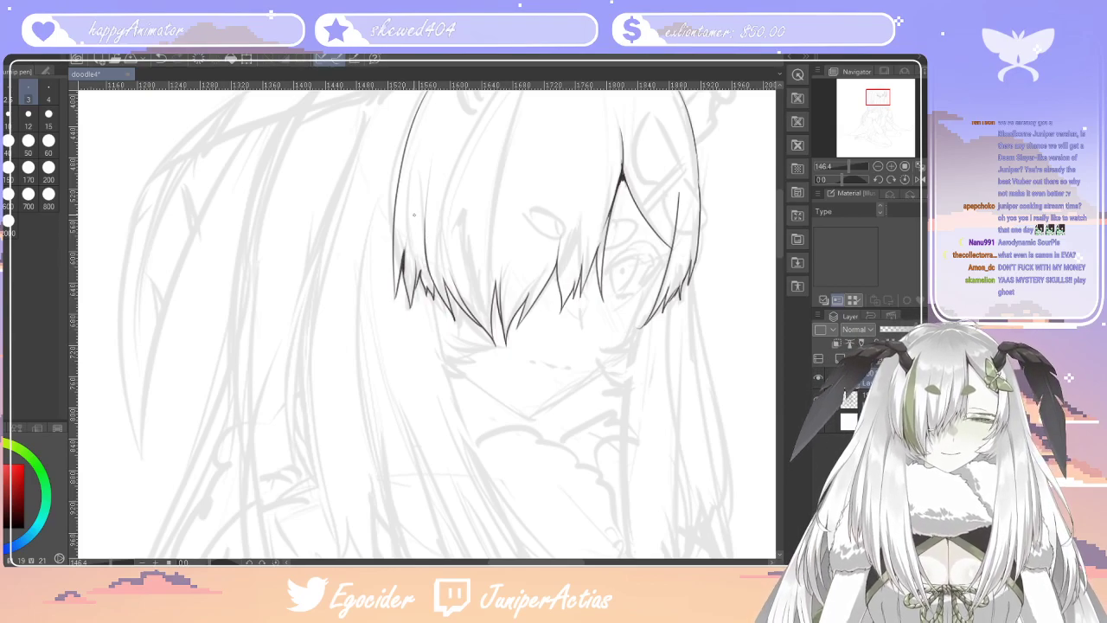
pyautogui.press('e')
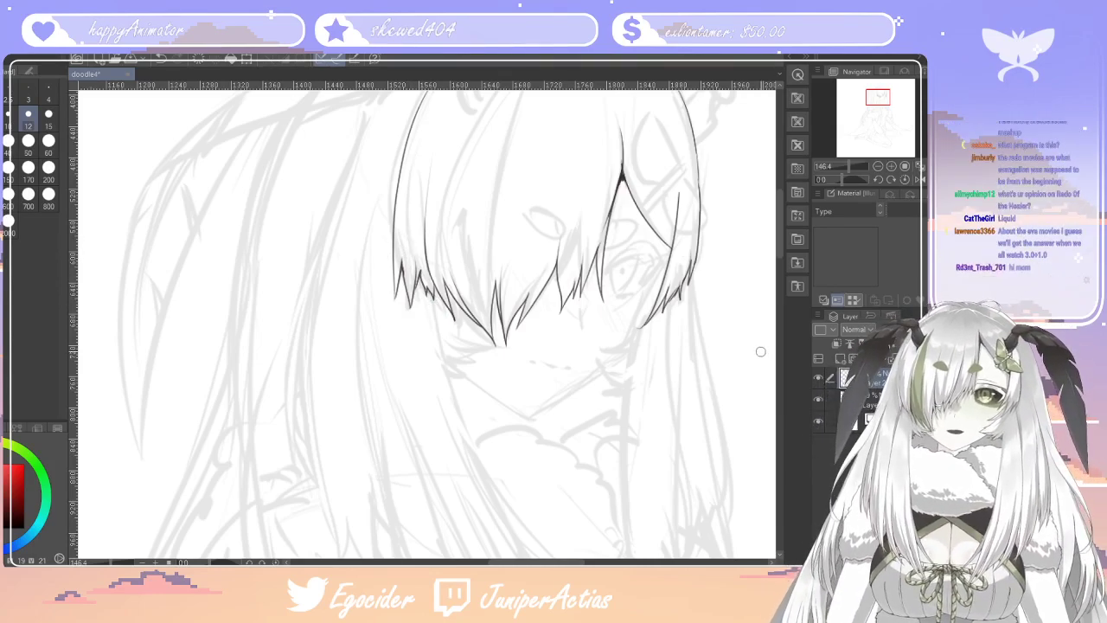
pyautogui.press('p')
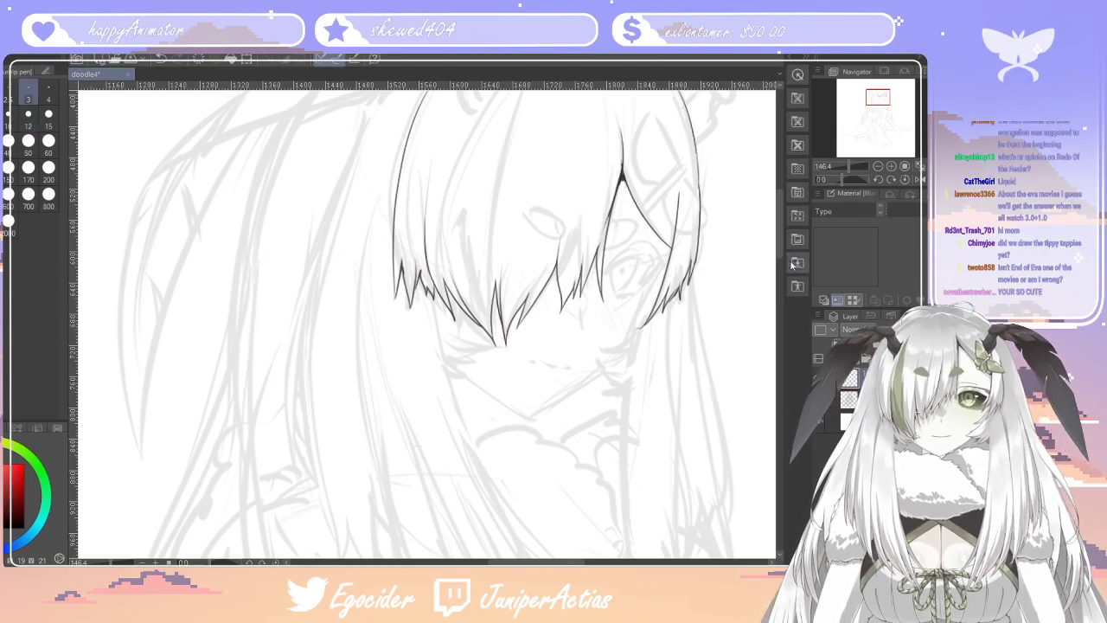
# Thicken the narrow gaps between the central fringe strands into dark wedges
pyautogui.scroll(-1, 666, 107)
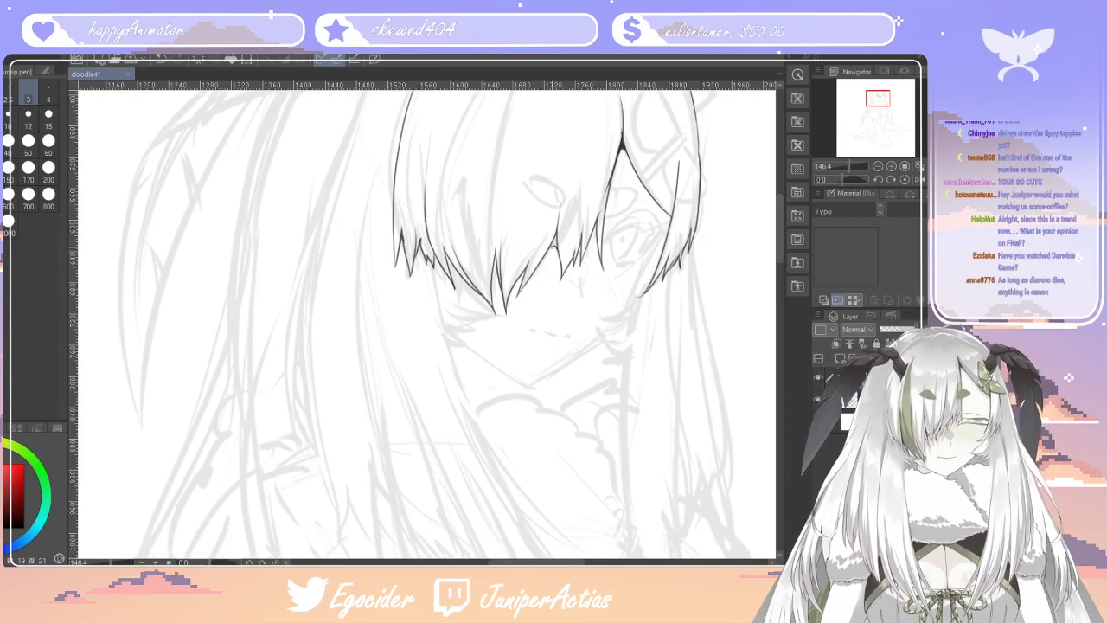
pyautogui.press('space')
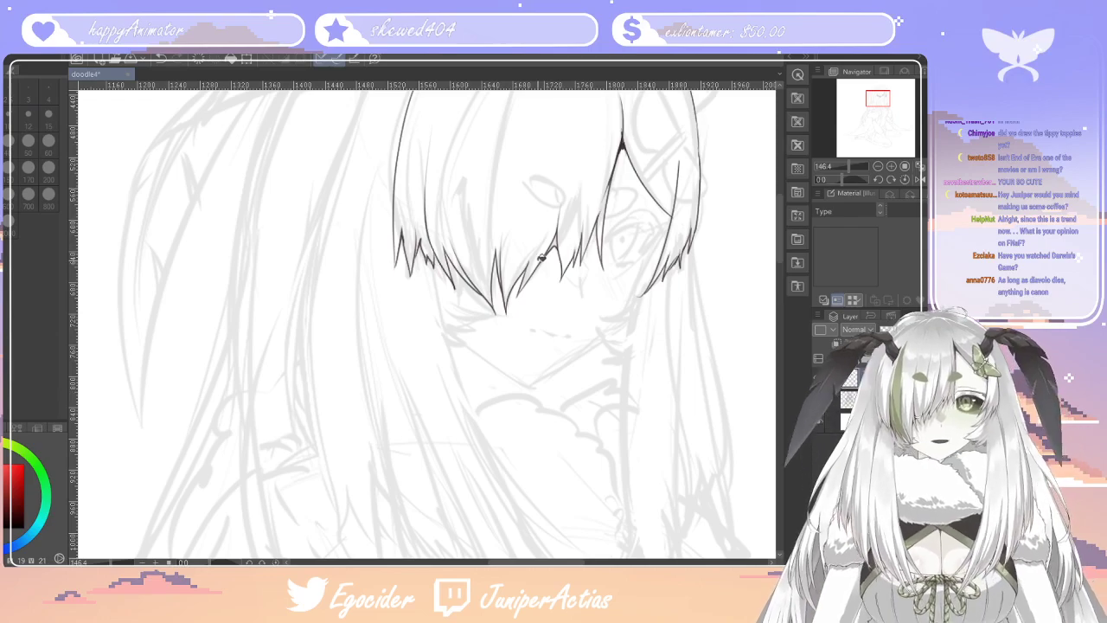
pyautogui.press('p')
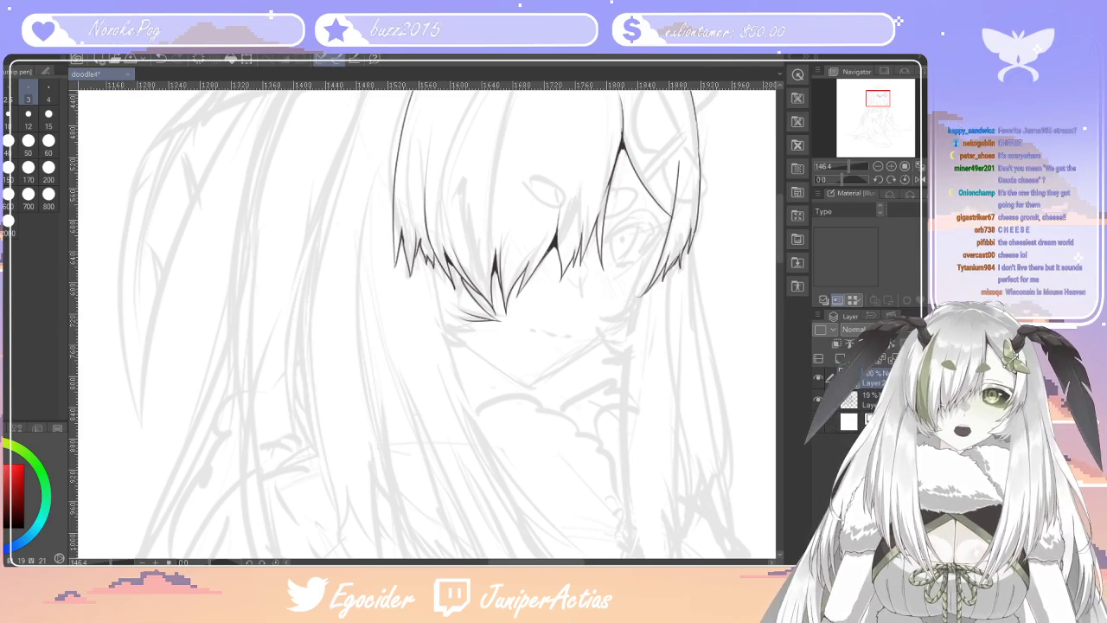
# Ink spiky tufts at both cheeks, and connect the visible-eye side's tuft to the side lock
pyautogui.moveTo(461, 318)
pyautogui.mouseDown()
pyautogui.moveTo(476, 329)
pyautogui.moveTo(446, 327)
pyautogui.mouseUp()
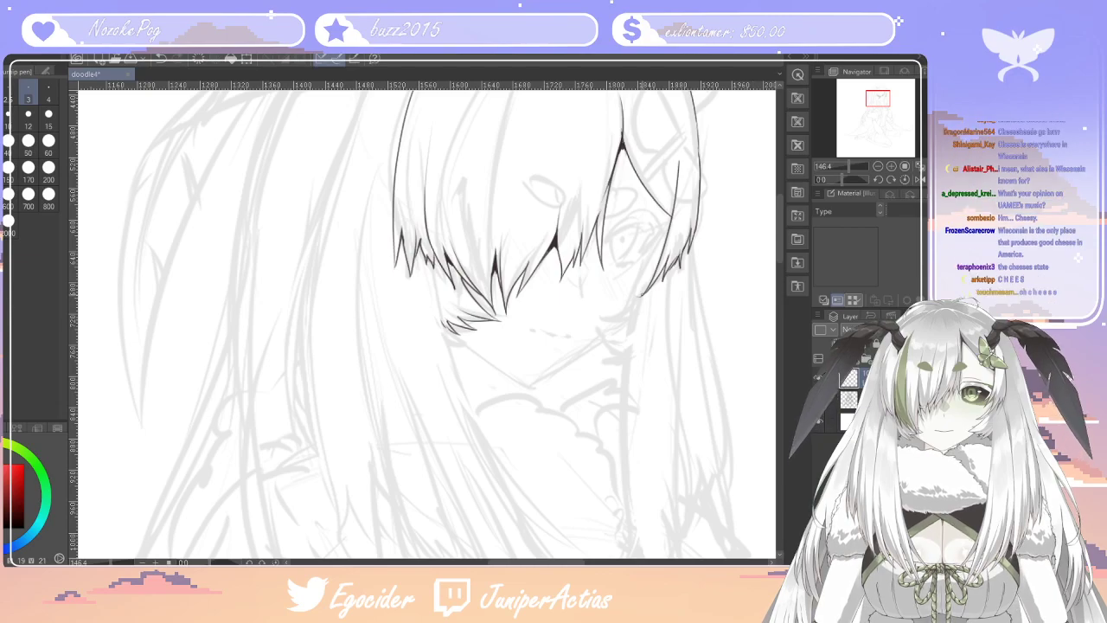
pyautogui.moveTo(644, 290)
pyautogui.mouseDown()
pyautogui.moveTo(603, 318)
pyautogui.moveTo(621, 329)
pyautogui.moveTo(620, 353)
pyautogui.mouseUp()
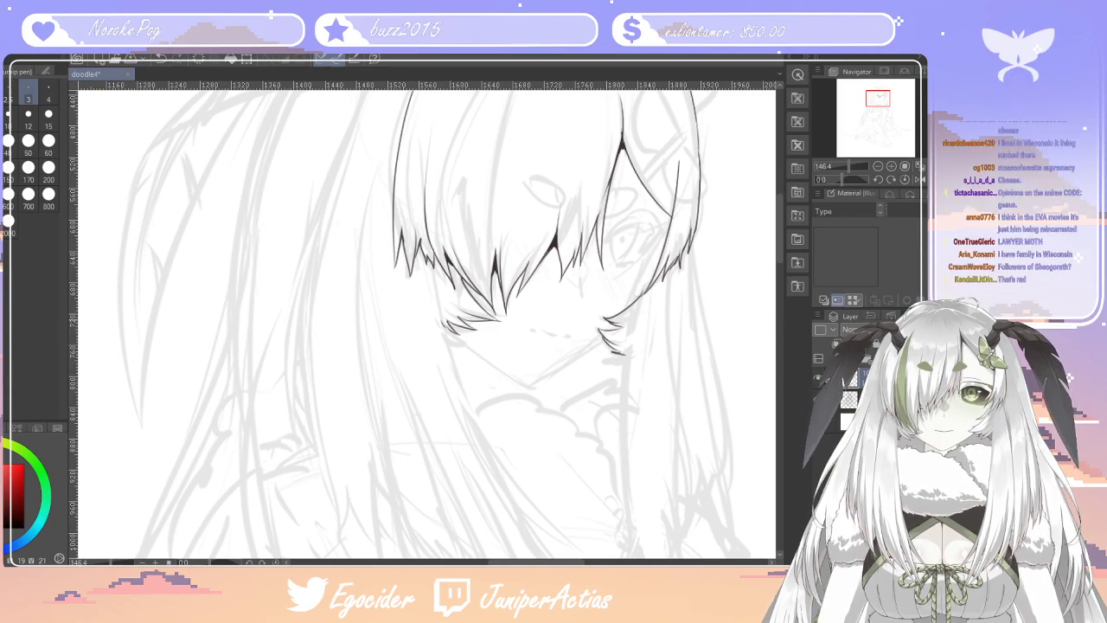
# Ink the jaw line on the visible-eye side, between the cheek tuft and the chin
pyautogui.scroll(-3, 774, 298)
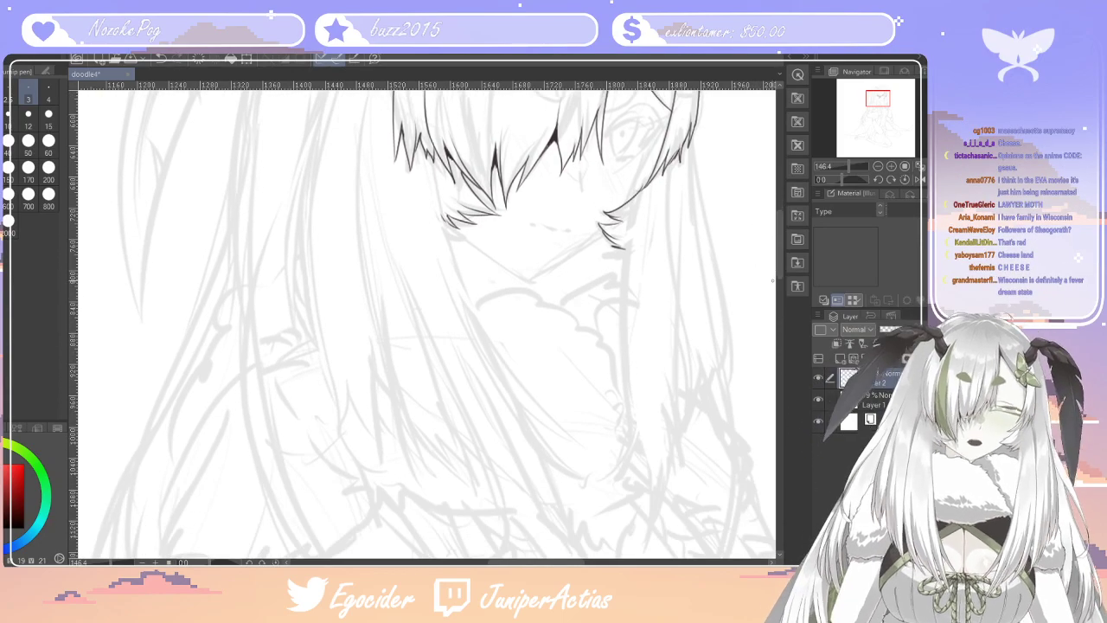
pyautogui.scroll(2, 779, 245)
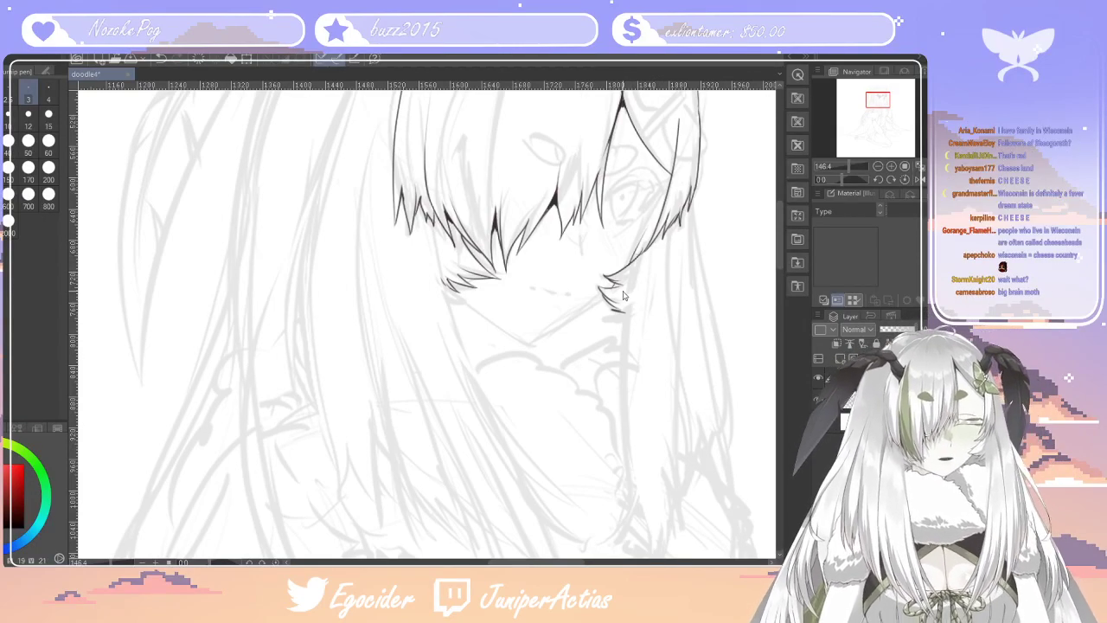
pyautogui.moveTo(589, 312); pyautogui.dragTo(611, 304)
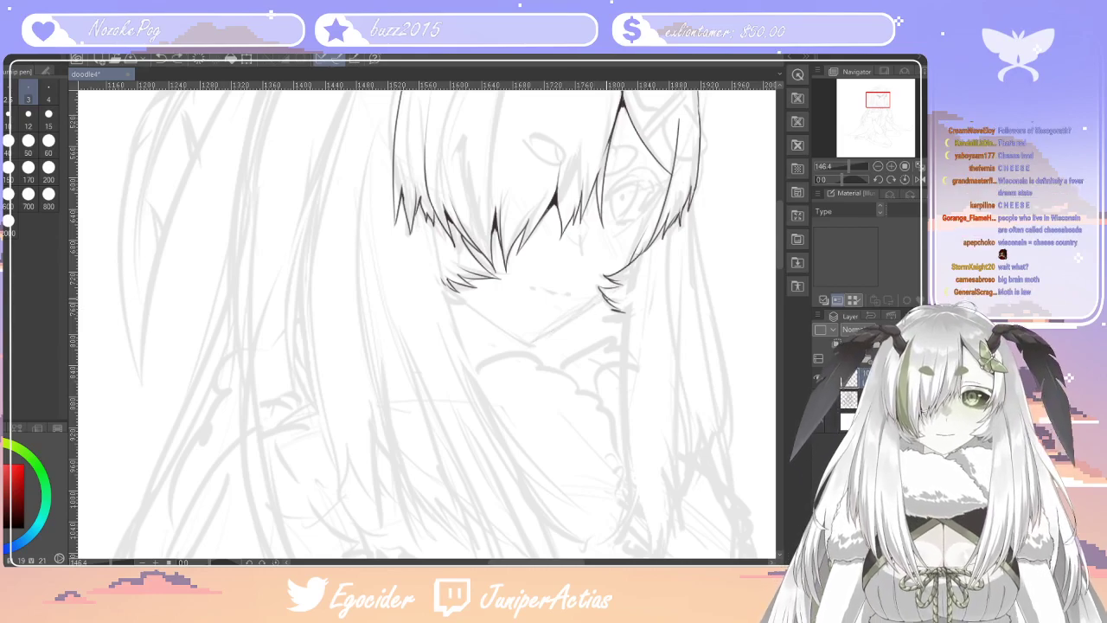
# Ink the covered side's jaw line from the chin point up to the cheek tuft, redoing the stroke to follow the sketch
pyautogui.moveTo(527, 345); pyautogui.dragTo(458, 295)
pyautogui.hotkey('ctrl', 'z')
pyautogui.hotkey('ctrl', 'z')
pyautogui.moveTo(529, 346); pyautogui.dragTo(463, 299)
pyautogui.hotkey('ctrl', 'z')
pyautogui.moveTo(529, 345); pyautogui.dragTo(486, 316)
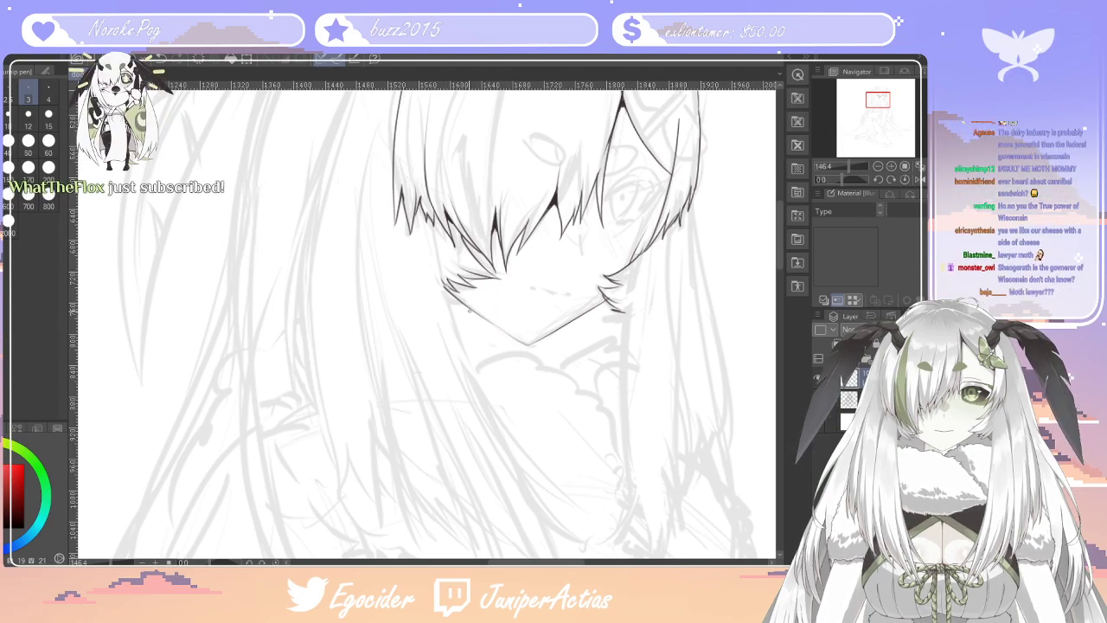
pyautogui.moveTo(530, 345); pyautogui.dragTo(448, 291)
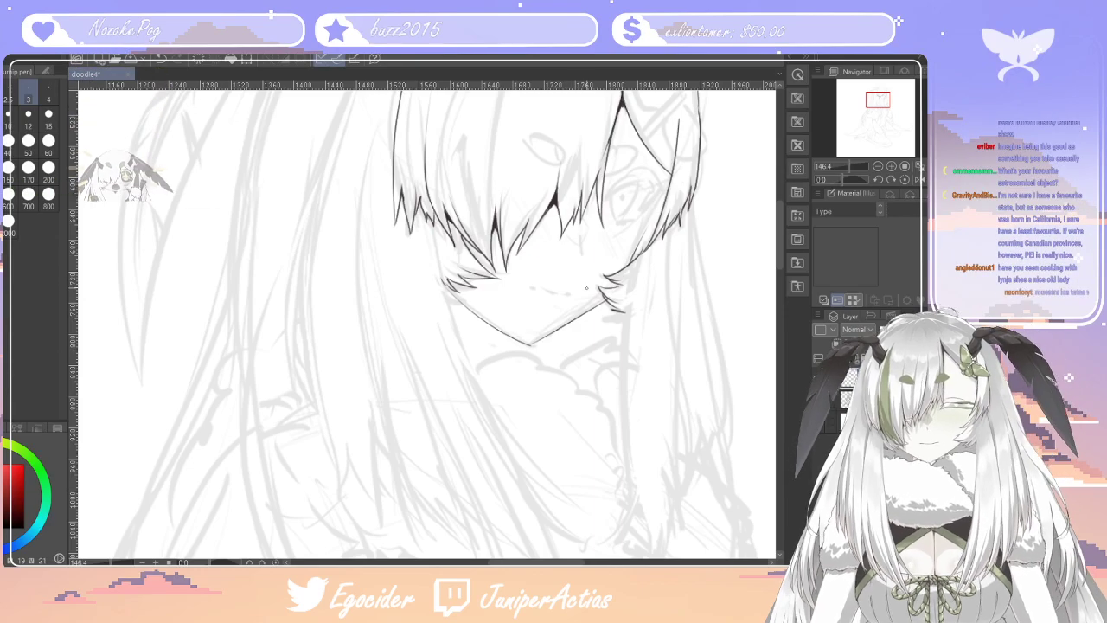
pyautogui.hotkey('ctrl', 'z')
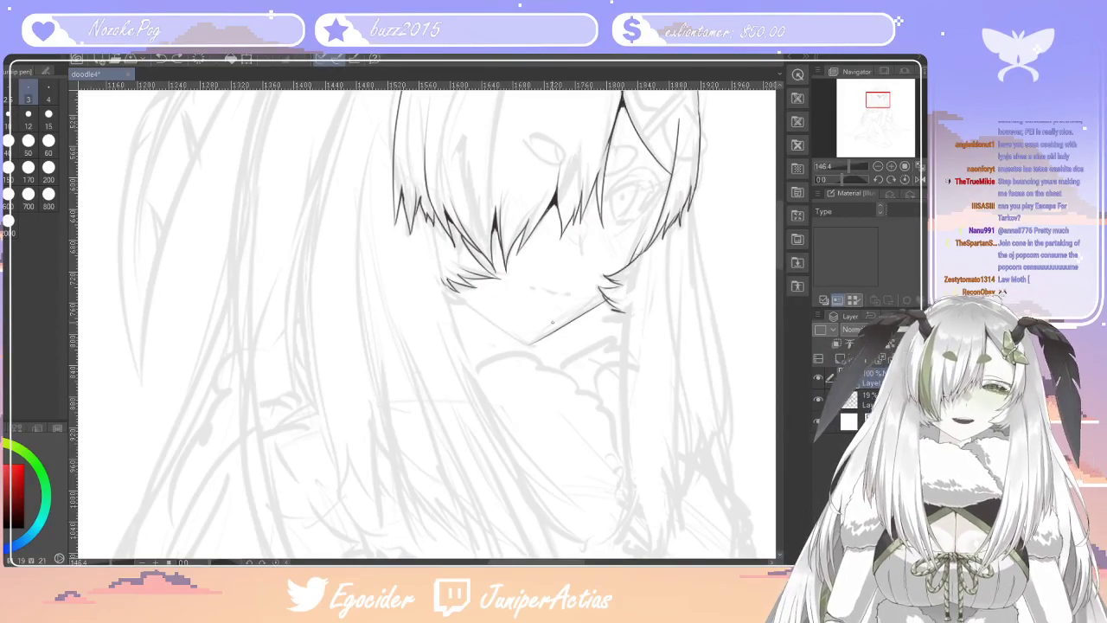
pyautogui.moveTo(509, 334); pyautogui.dragTo(444, 288)
pyautogui.hotkey('ctrl', 'z')
pyautogui.hotkey('ctrl', 'z')
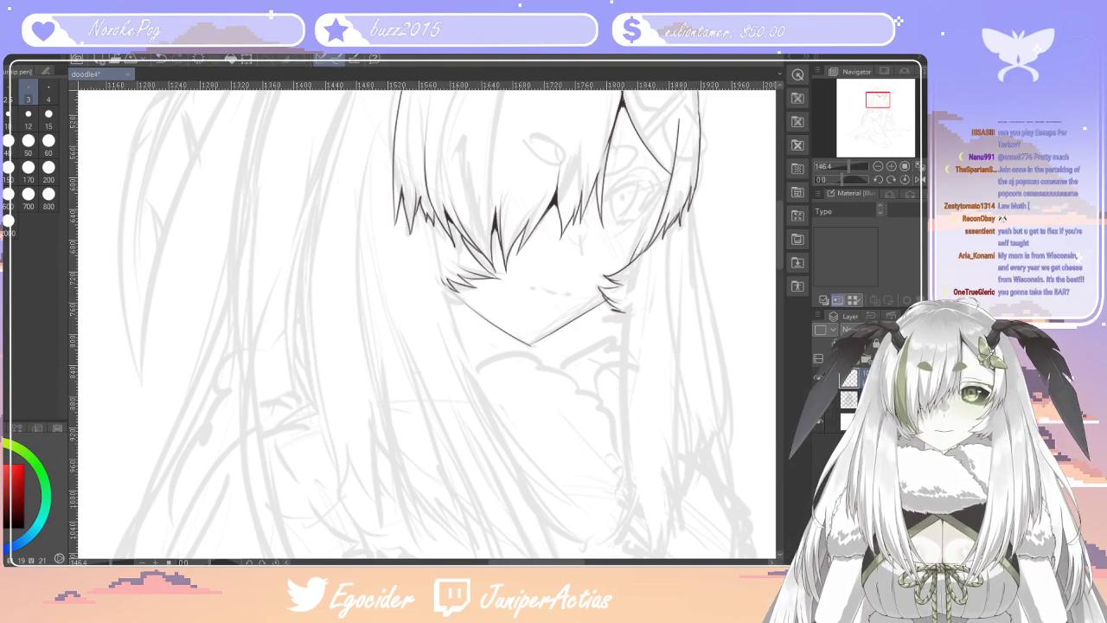
# Tidy the jaw line with a size 12 eraser, and ink the nose as a short bridge line with a small tick below
pyautogui.press('e')
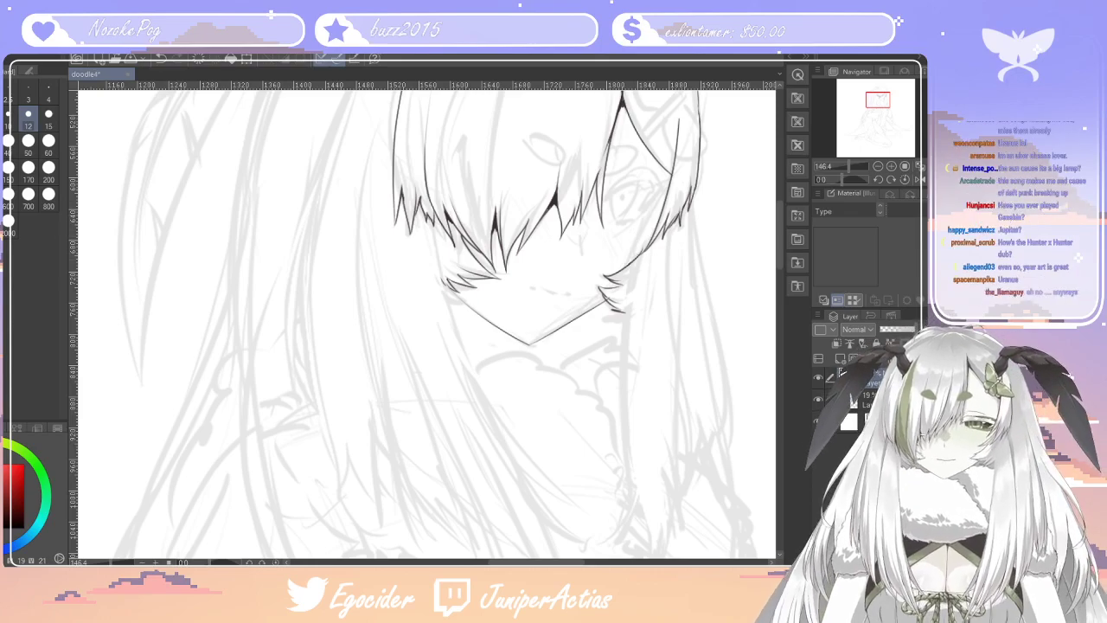
pyautogui.press('p')
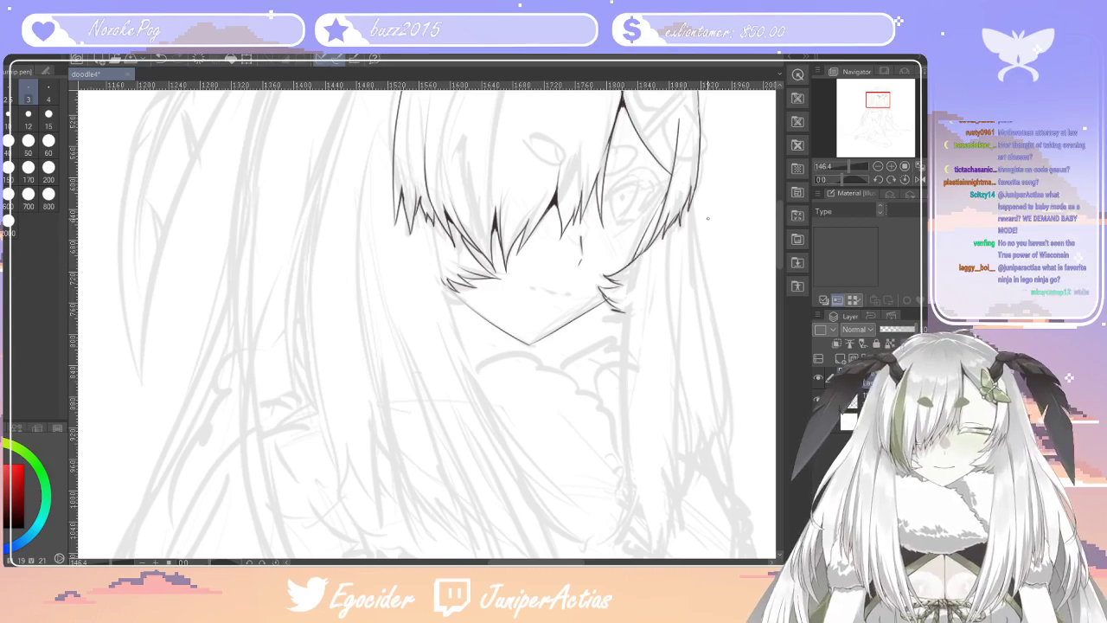
pyautogui.moveTo(553, 294)
pyautogui.mouseDown()
pyautogui.moveTo(538, 289)
pyautogui.moveTo(571, 294)
pyautogui.moveTo(555, 294)
pyautogui.mouseUp()
pyautogui.hotkey('ctrl', 'z')
pyautogui.hotkey('ctrl', 'z')
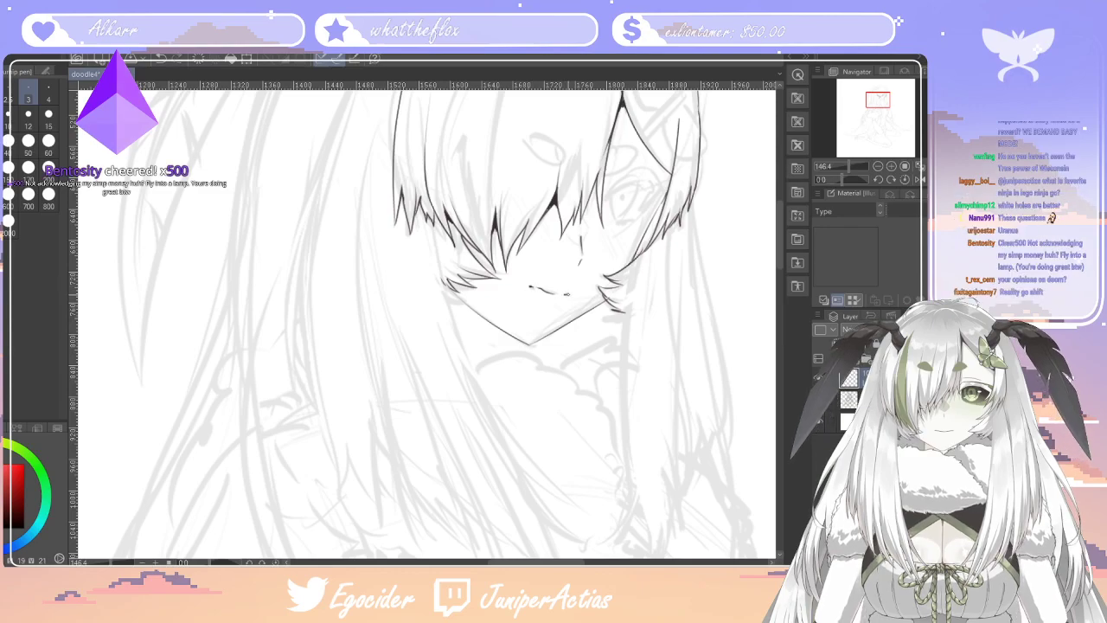
pyautogui.scroll(9, 624, 285)
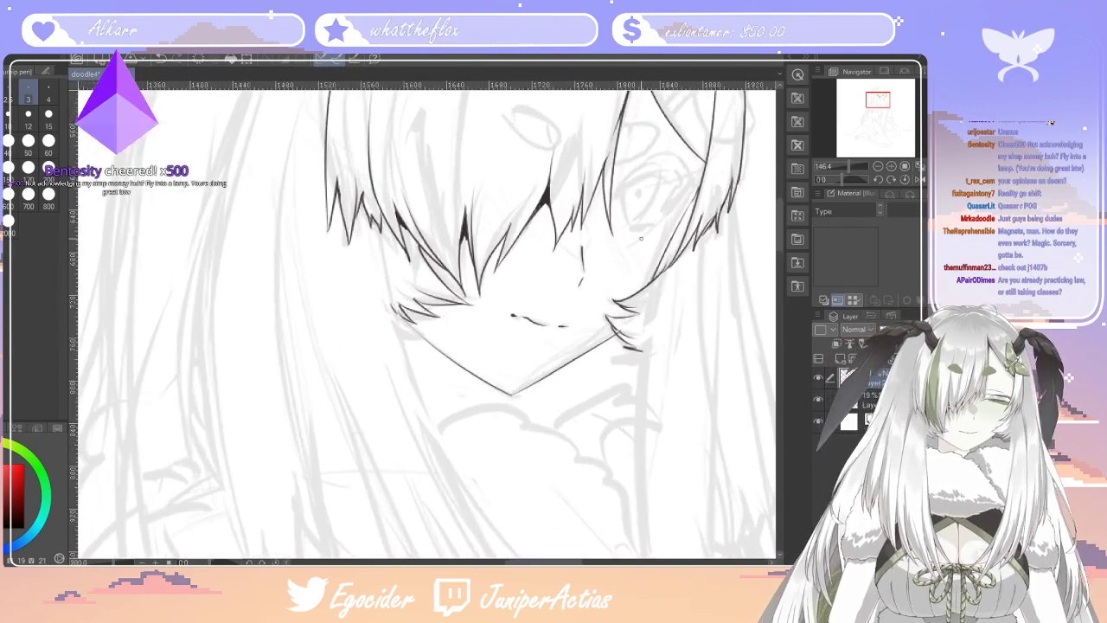
pyautogui.hotkey('ctrl', 'z')
pyautogui.hotkey('ctrl', 'z')
pyautogui.hotkey('ctrl', 'z')
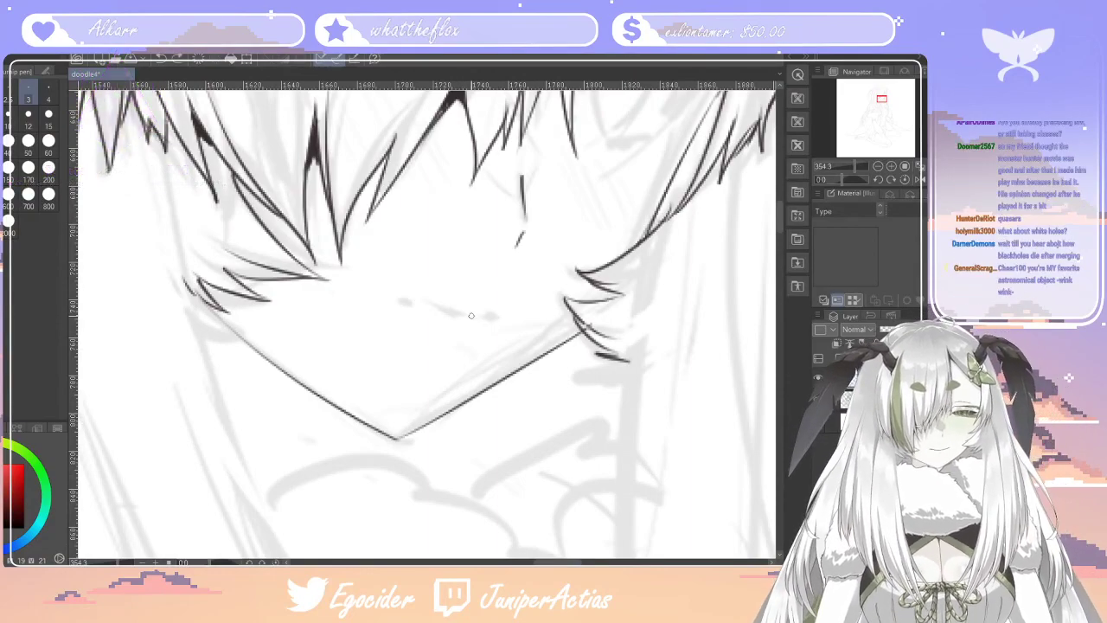
# Ink the mouth as a thin, slightly curved line with darker corners, and clean up its end with a size 12 eraser
pyautogui.moveTo(472, 317); pyautogui.dragTo(421, 303)
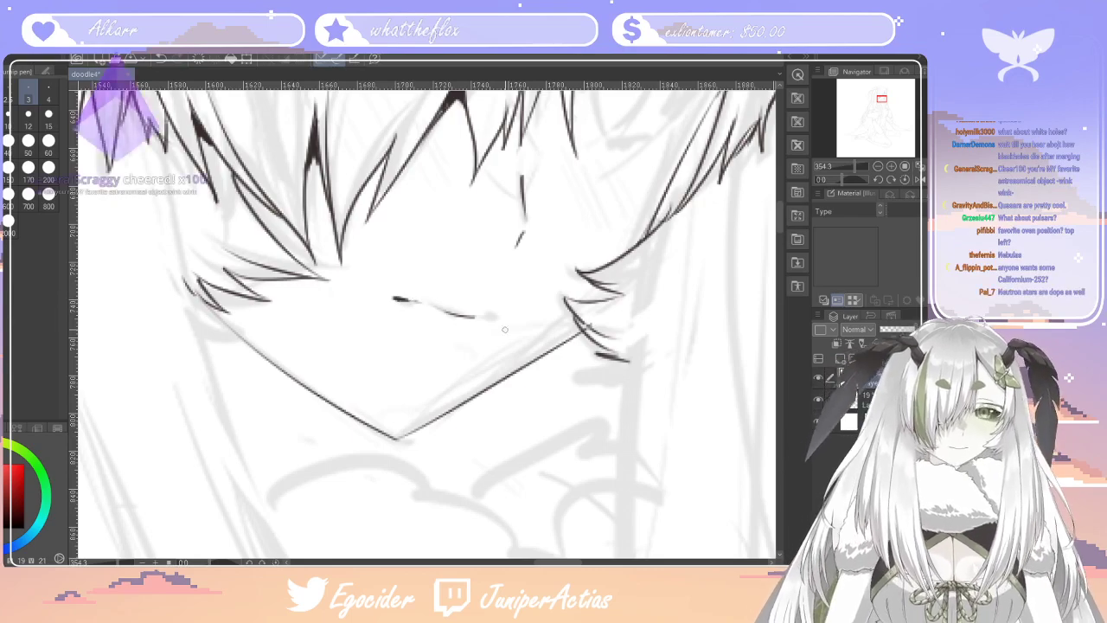
pyautogui.moveTo(483, 317); pyautogui.dragTo(505, 319)
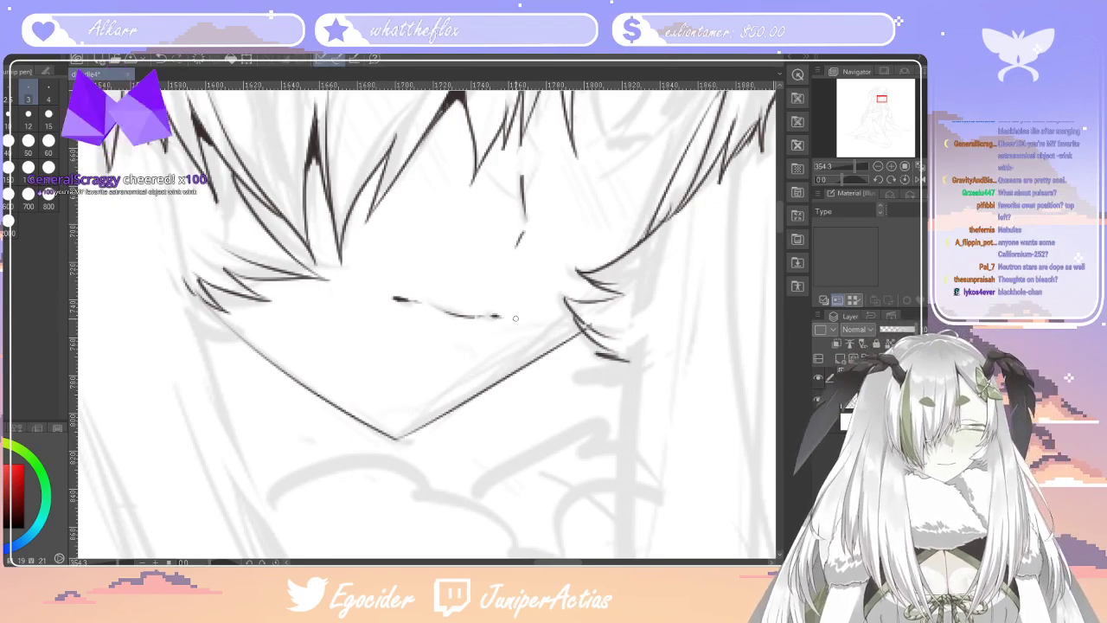
pyautogui.moveTo(779, 217); pyautogui.dragTo(778, 213)
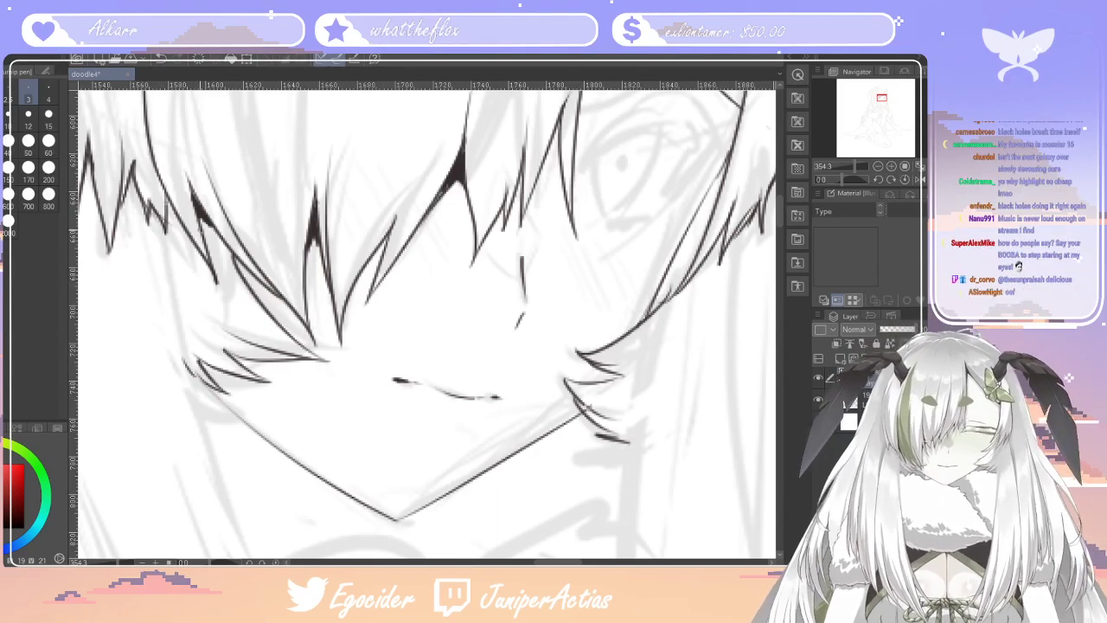
pyautogui.press('e')
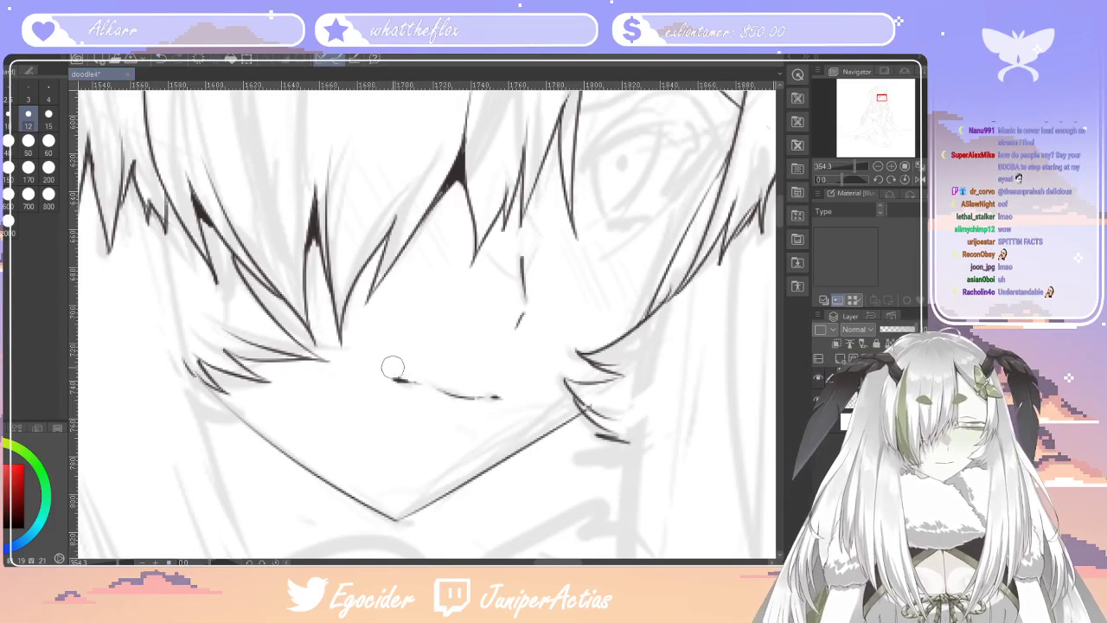
# Lasso the mouth, shift it slightly toward the covered side of the face, and clear the selection
pyautogui.click(3, 308)
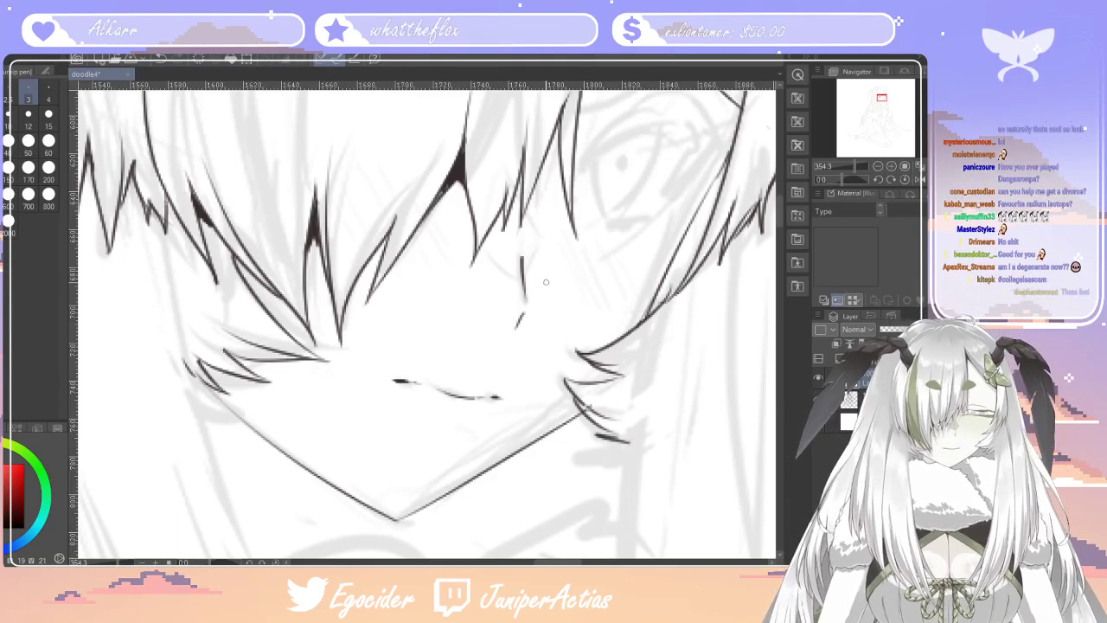
pyautogui.moveTo(380, 353); pyautogui.dragTo(459, 358)
pyautogui.hotkey('ctrl', 't')
pyautogui.moveTo(484, 411); pyautogui.dragTo(486, 405)
pyautogui.click(412, 453)
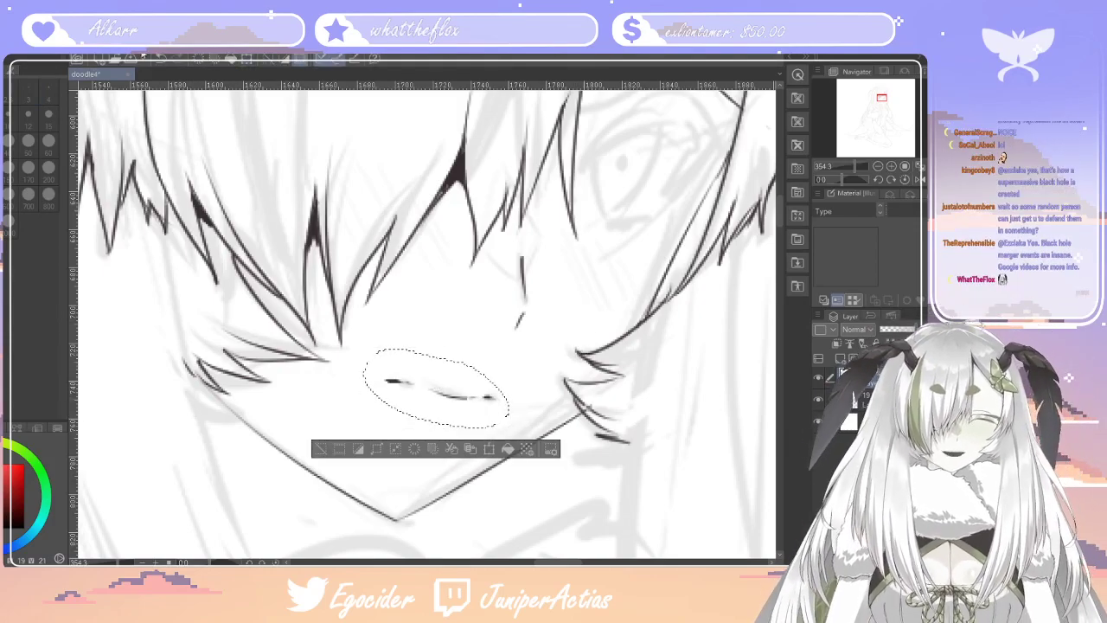
pyautogui.hotkey('ctrl', 'd')
pyautogui.press('p')
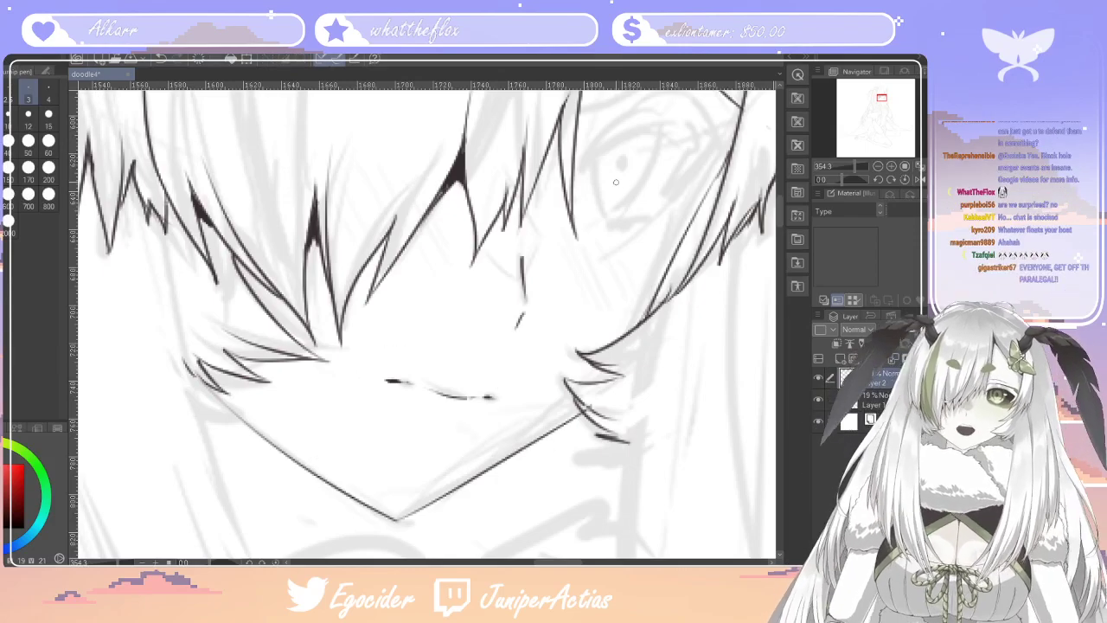
pyautogui.scroll(2, 741, 227)
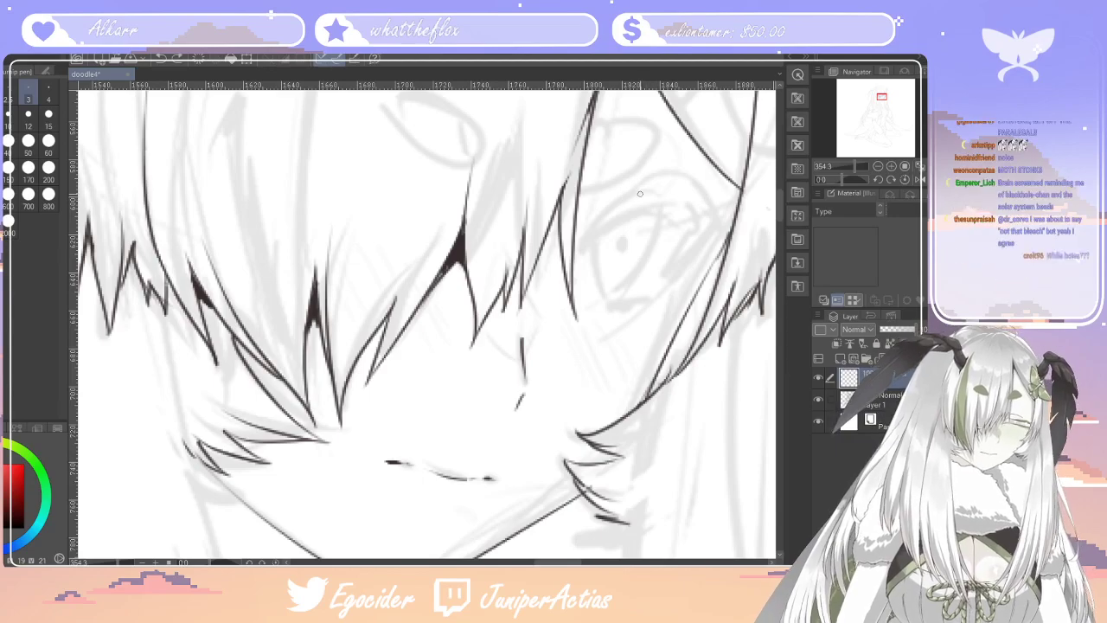
pyautogui.moveTo(632, 213); pyautogui.dragTo(581, 257)
pyautogui.hotkey('ctrl', 'z')
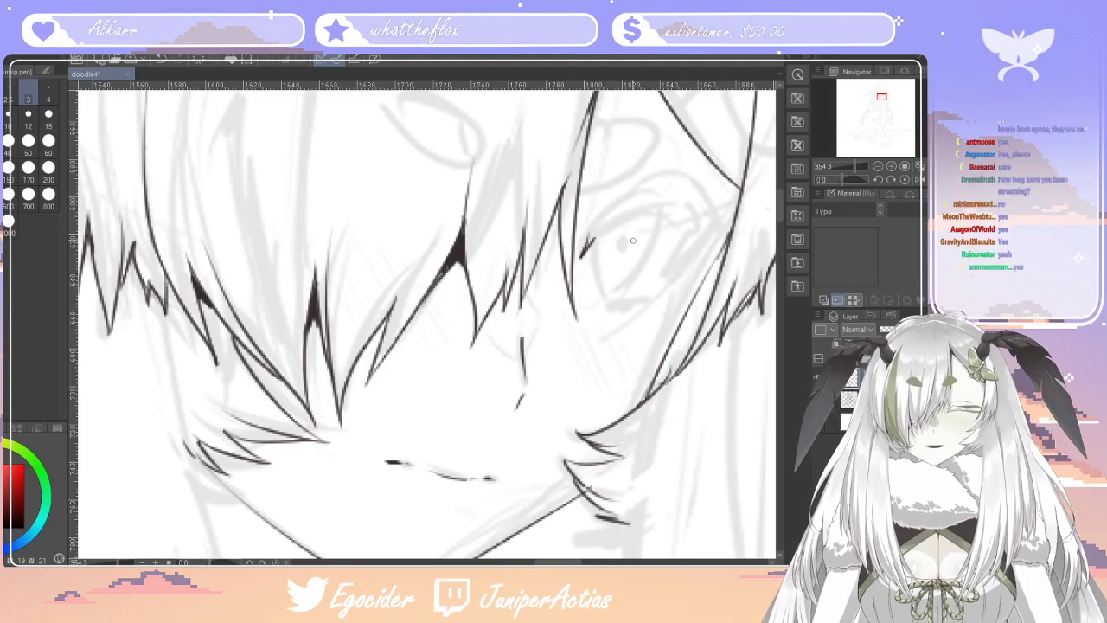
pyautogui.hotkey('ctrl', 'z')
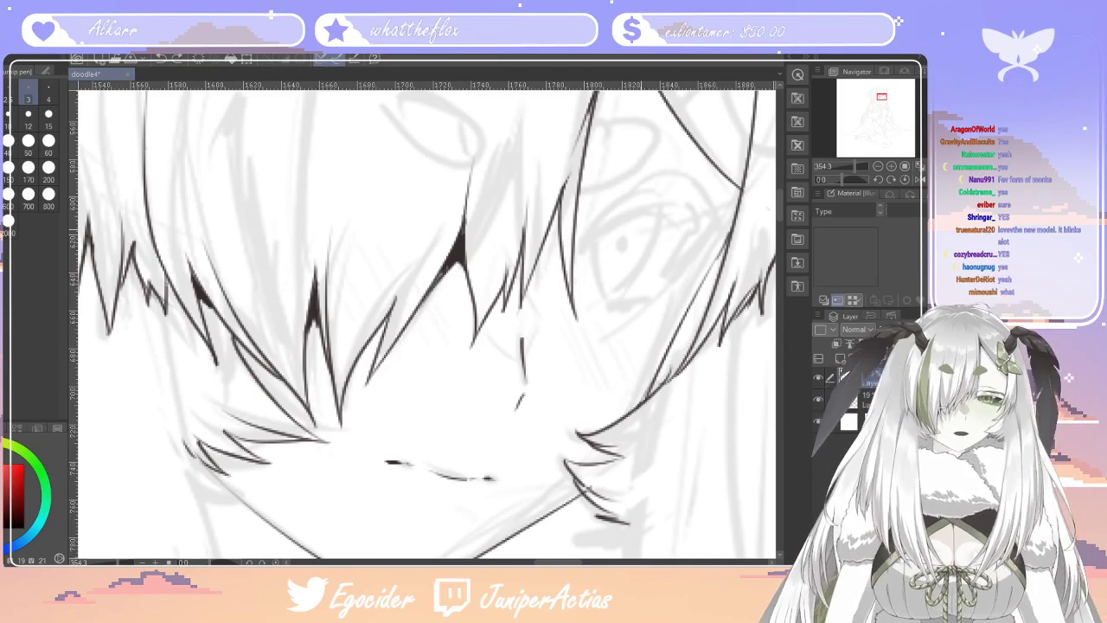
# Ink the visible eye's arched upper lash line and inner lid curve down to the outer corner, redoing strokes that miss the sketch
pyautogui.moveTo(622, 195)
pyautogui.mouseDown()
pyautogui.moveTo(578, 239)
pyautogui.moveTo(571, 271)
pyautogui.mouseUp()
pyautogui.moveTo(611, 230)
pyautogui.mouseDown()
pyautogui.moveTo(685, 207)
pyautogui.moveTo(704, 237)
pyautogui.moveTo(699, 224)
pyautogui.moveTo(670, 278)
pyautogui.moveTo(718, 231)
pyautogui.mouseUp()
pyautogui.hotkey('ctrl', 'z')
pyautogui.moveTo(673, 276)
pyautogui.mouseDown()
pyautogui.moveTo(723, 224)
pyautogui.moveTo(666, 163)
pyautogui.mouseUp()
pyautogui.hotkey('ctrl', 'z')
pyautogui.moveTo(724, 231); pyautogui.dragTo(670, 169)
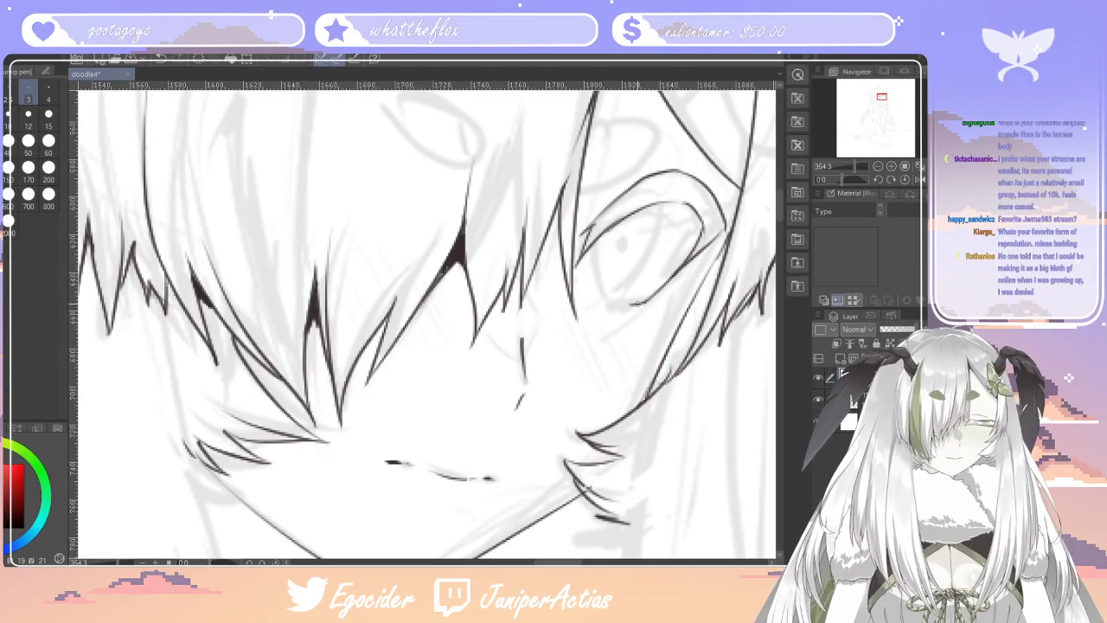
# Close the eye outline along its lower edge and inner side, and add a few short lash ticks just beneath it
pyautogui.moveTo(615, 304); pyautogui.dragTo(605, 302)
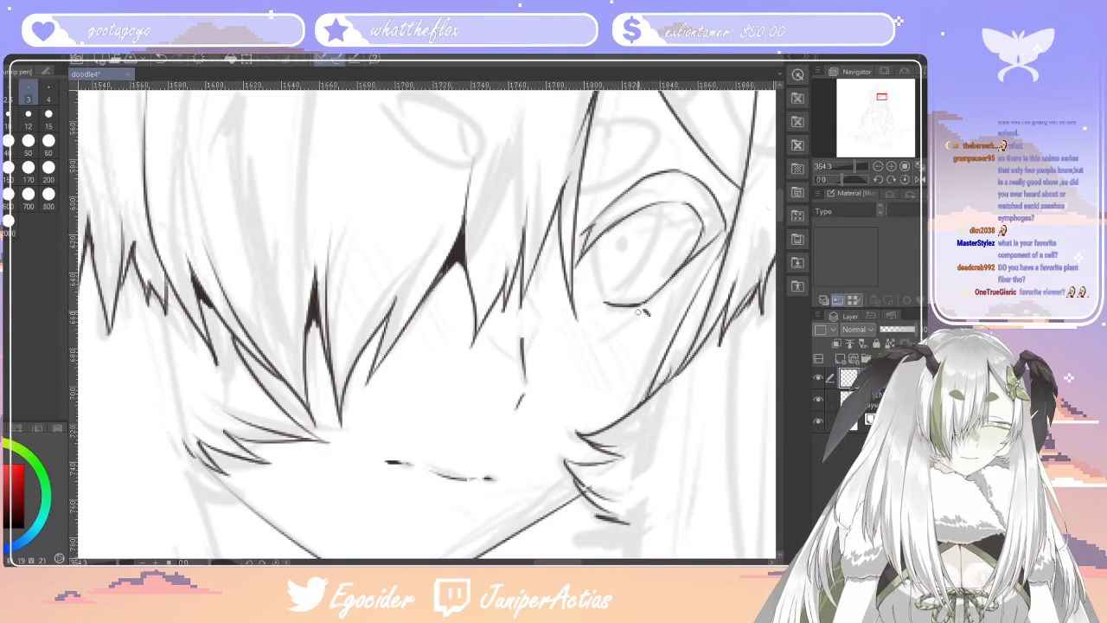
pyautogui.moveTo(624, 321); pyautogui.dragTo(659, 306)
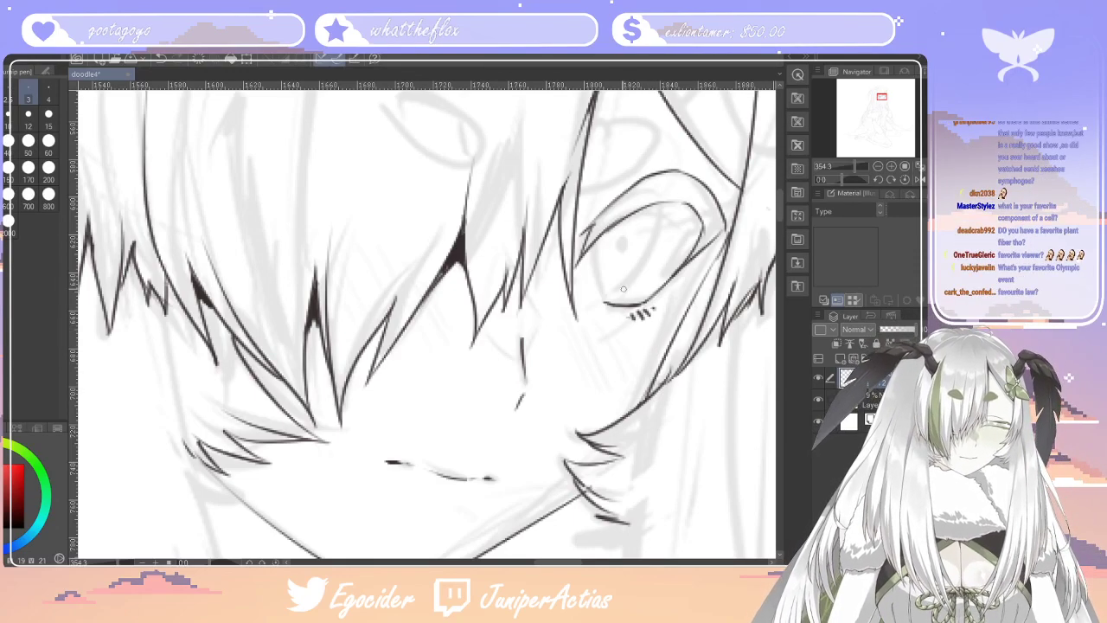
pyautogui.moveTo(594, 233)
pyautogui.mouseDown()
pyautogui.moveTo(593, 292)
pyautogui.moveTo(607, 303)
pyautogui.mouseUp()
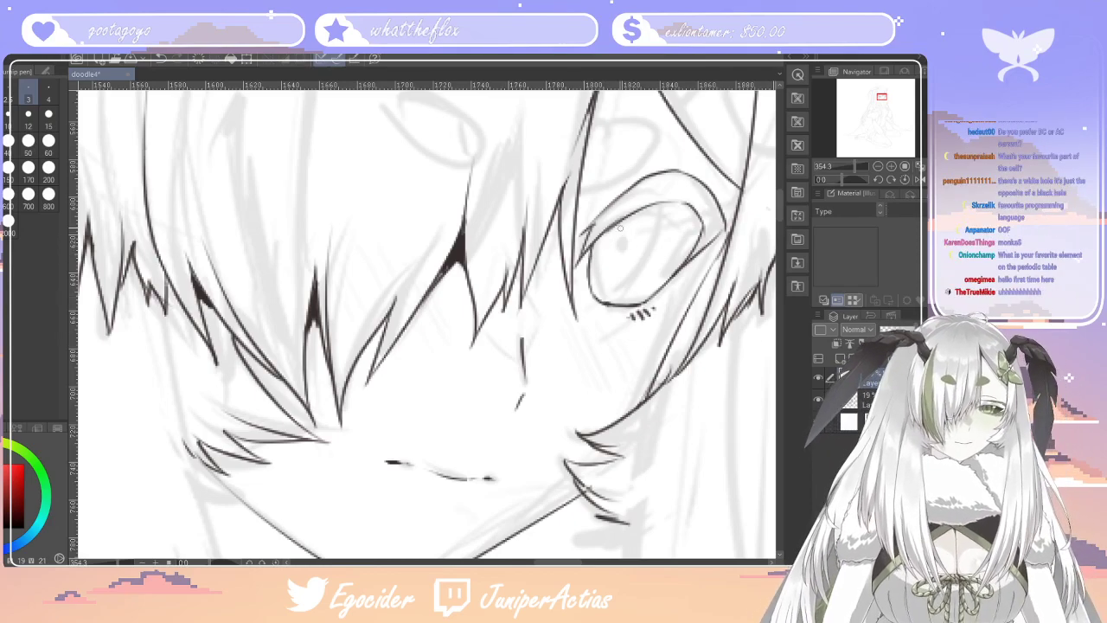
# Ink a narrow slanted oval iris inside the eye outline and fill in a small solid pupil in its upper part
pyautogui.moveTo(626, 291); pyautogui.dragTo(668, 208)
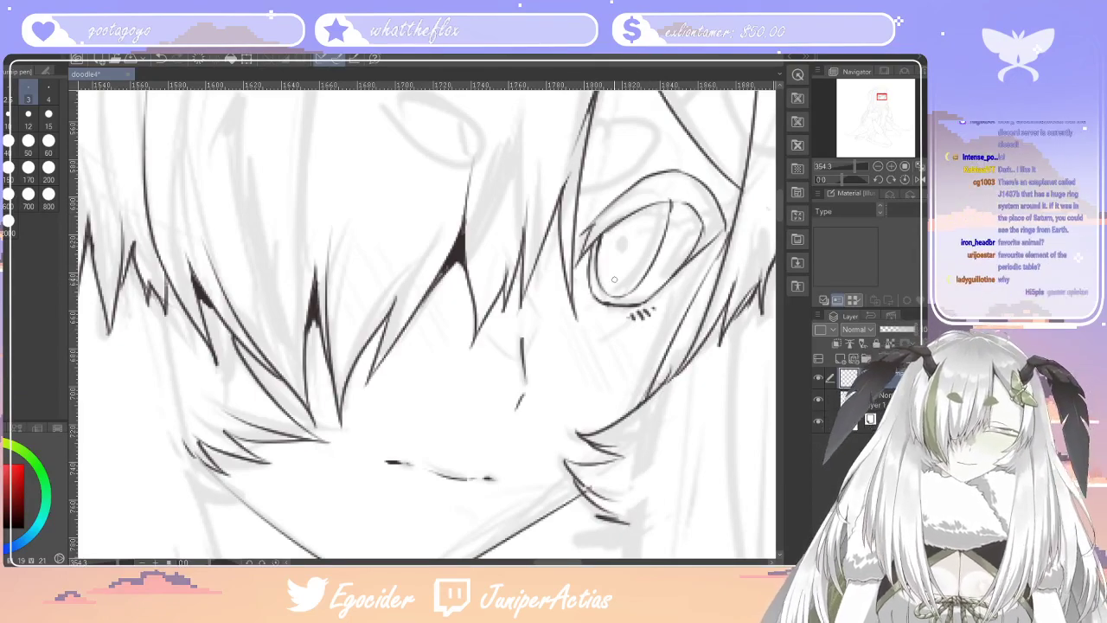
pyautogui.moveTo(626, 235); pyautogui.dragTo(625, 242)
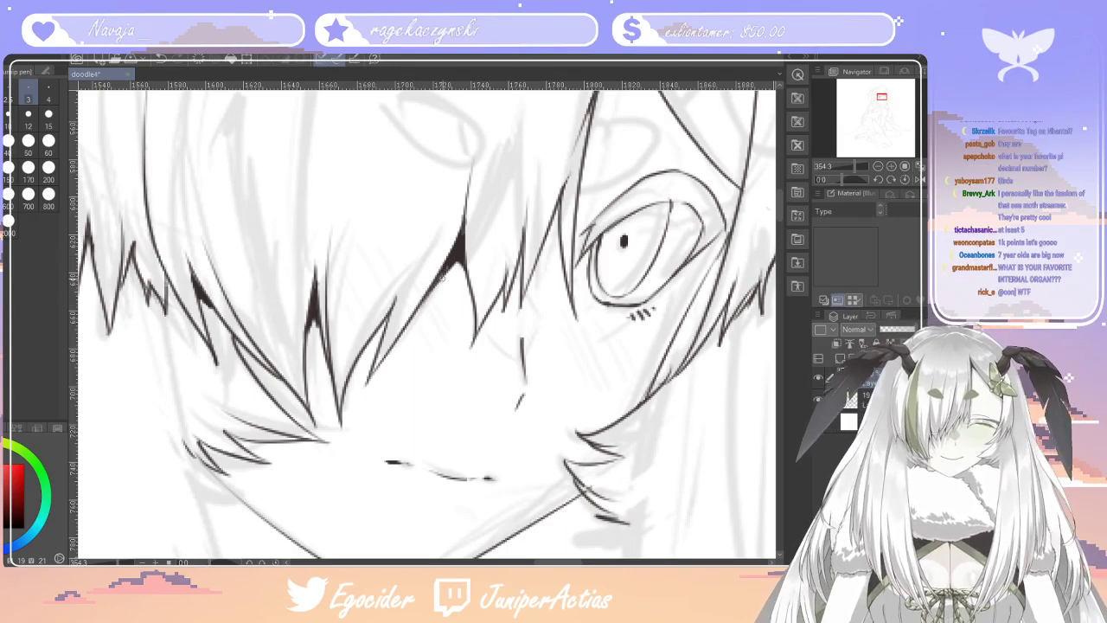
# Draw the curved eyelid crease above the visible eye with a fine pen
pyautogui.scroll(2, 780, 210)
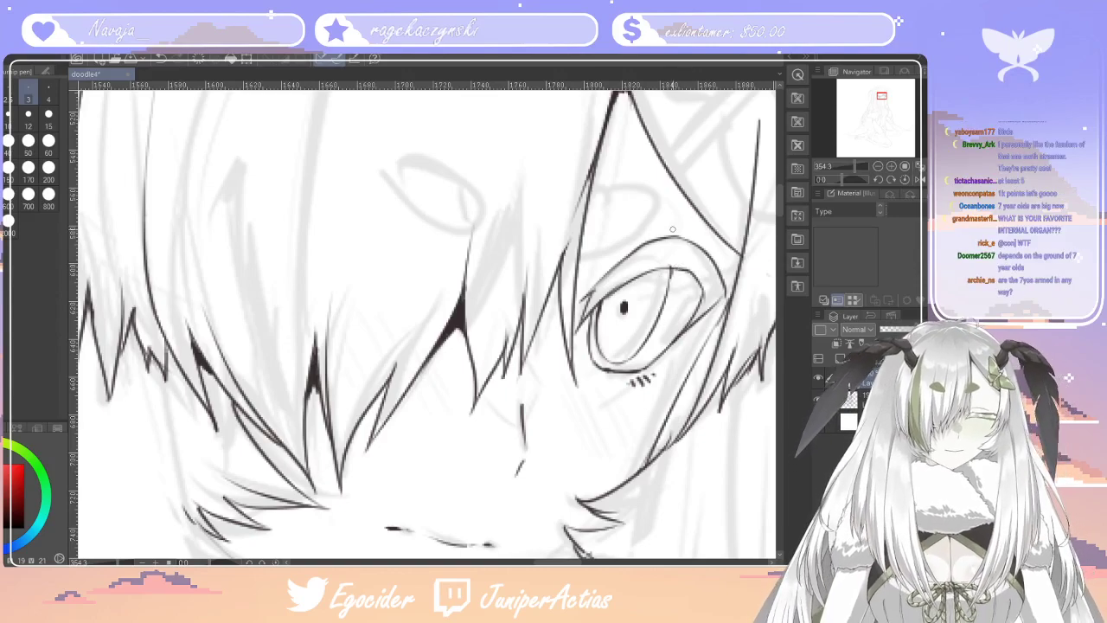
pyautogui.moveTo(666, 232); pyautogui.dragTo(614, 248)
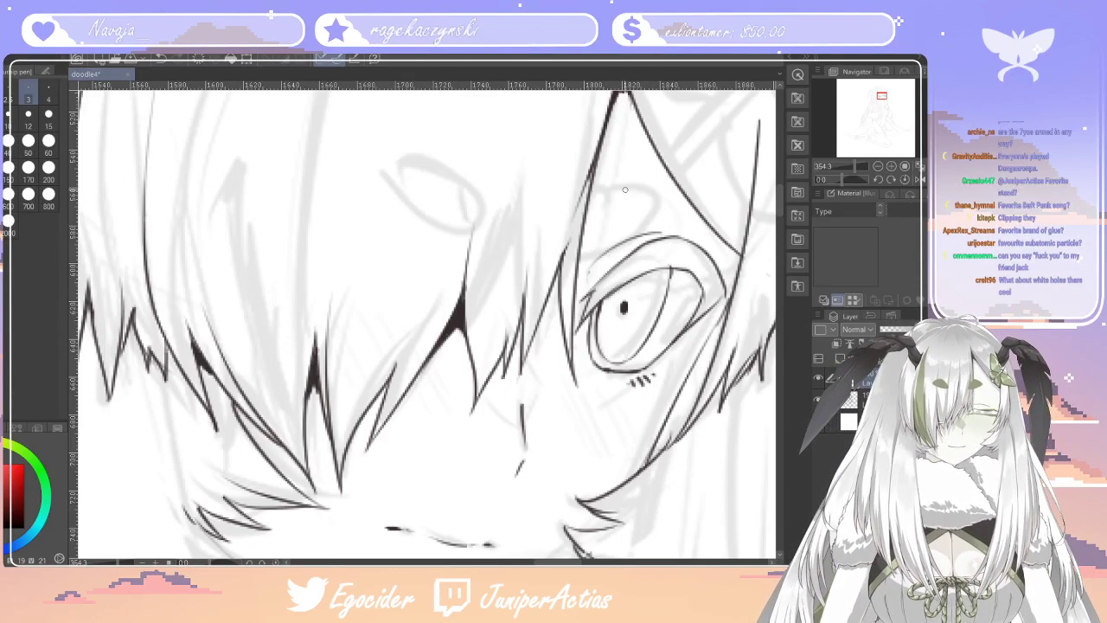
pyautogui.moveTo(624, 185)
pyautogui.mouseDown()
pyautogui.moveTo(570, 240)
pyautogui.moveTo(652, 216)
pyautogui.mouseUp()
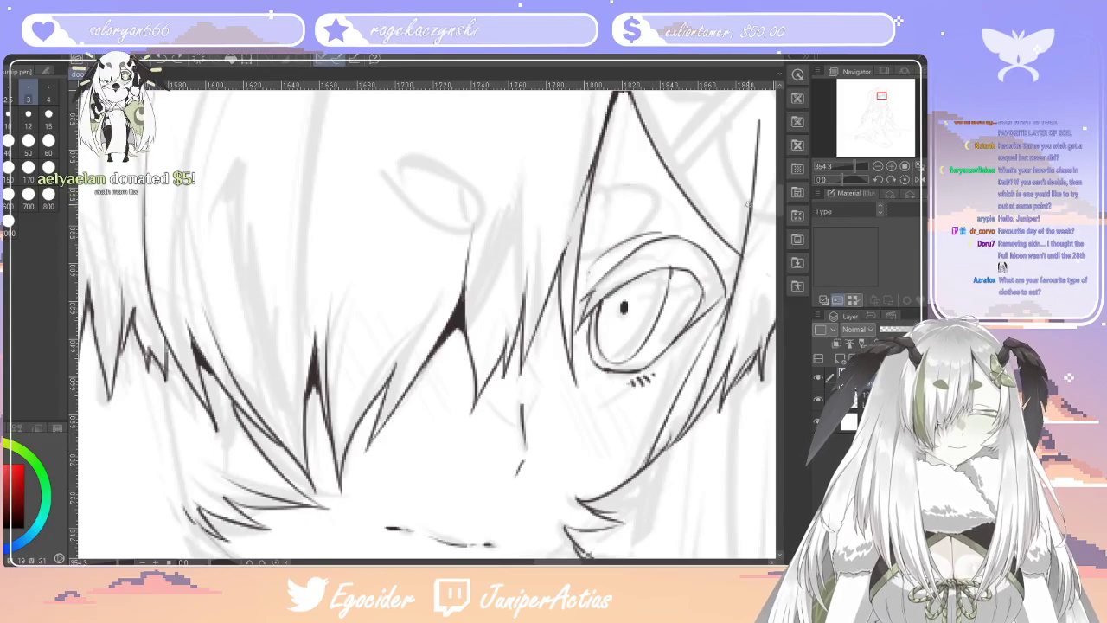
# Fill the right-hand crescent of the iris with the dark line colour, undoing the fill of the remaining inner area
pyautogui.scroll(-3, 778, 214)
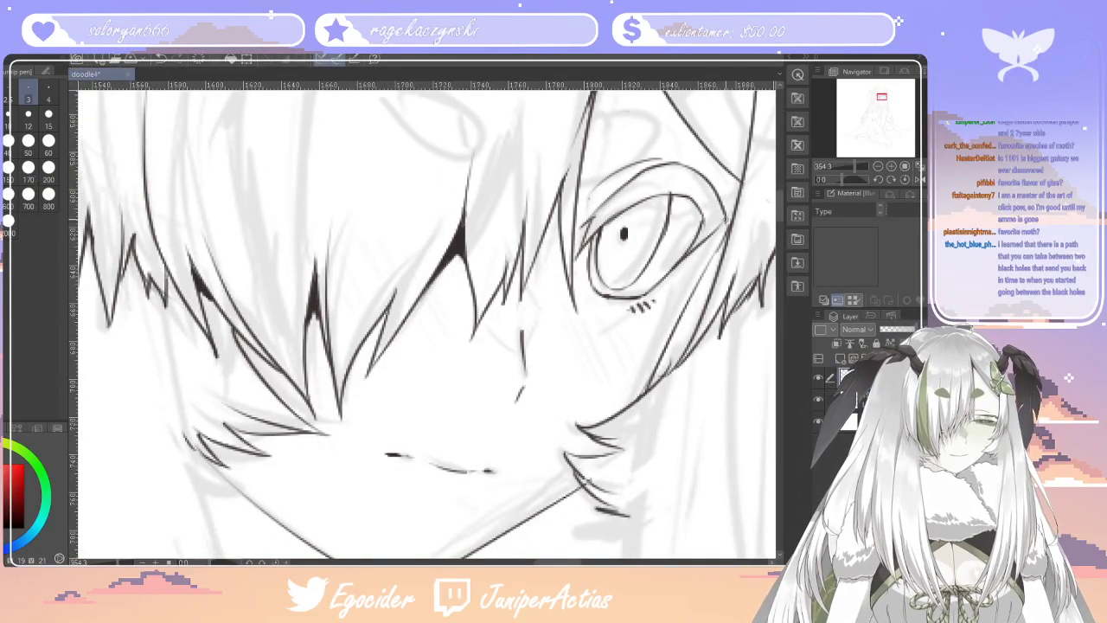
pyautogui.press('g')
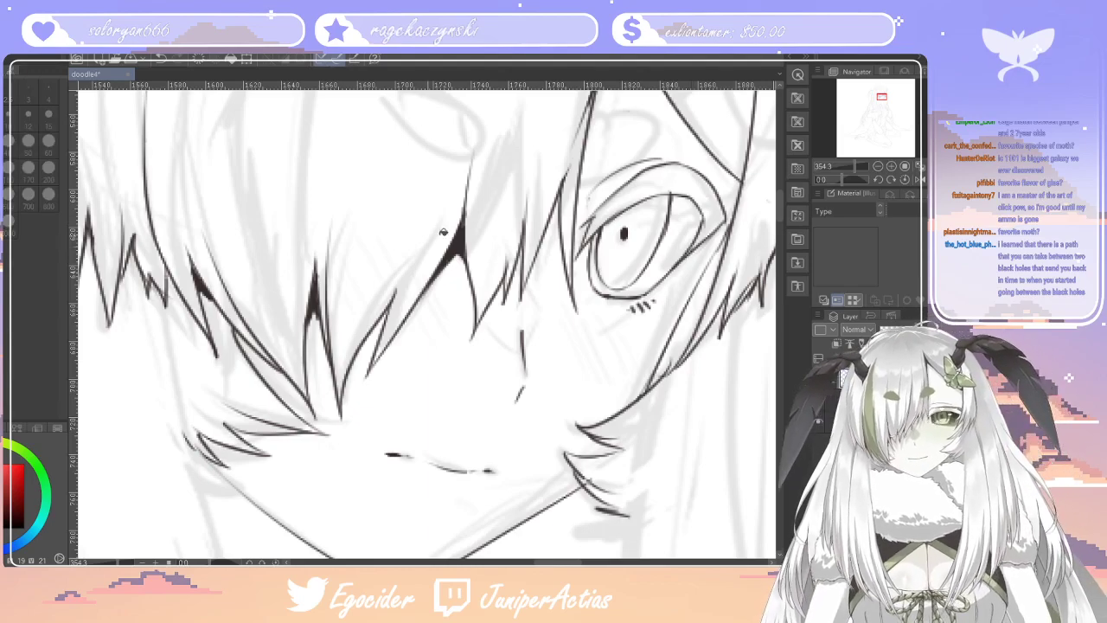
pyautogui.click(684, 242)
pyautogui.click(606, 275)
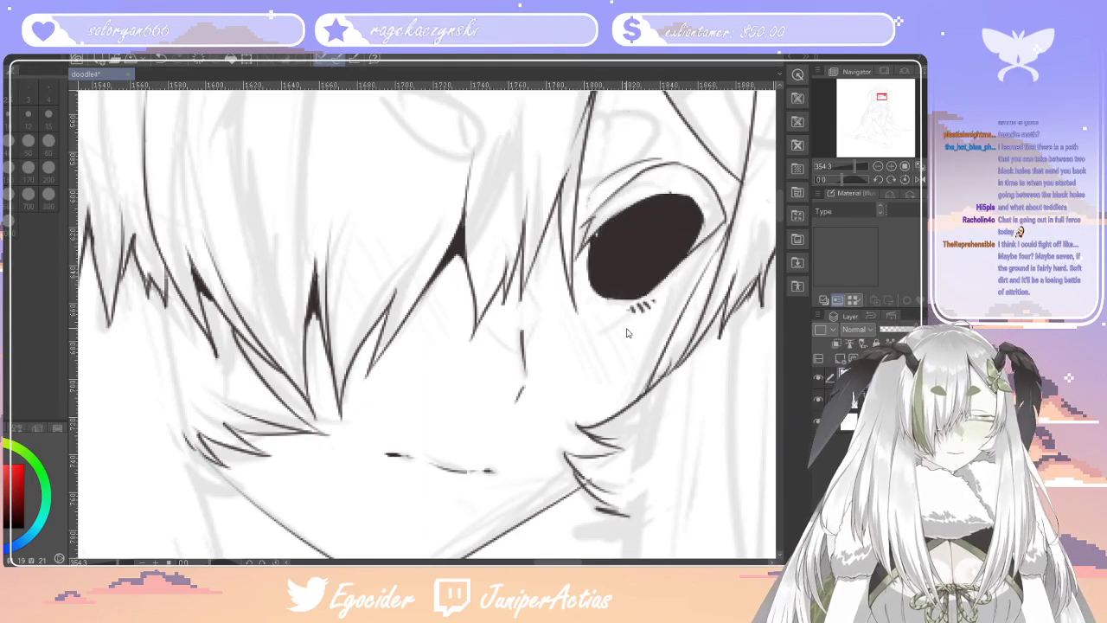
pyautogui.hotkey('ctrl', 'z')
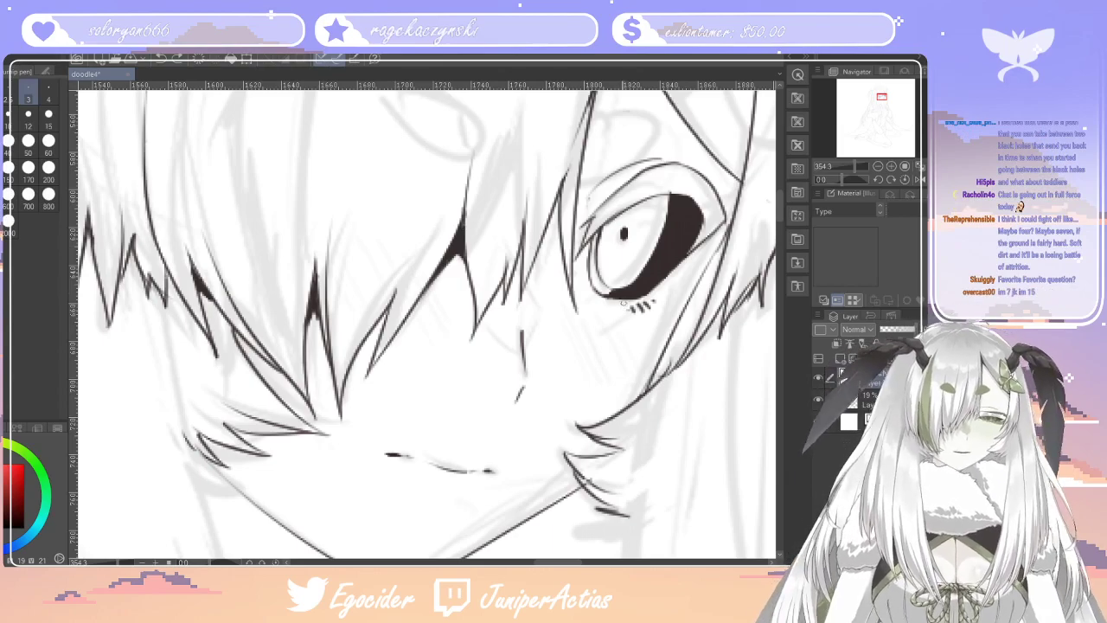
# Thicken the dark rim along the left and lower edges of the iris
pyautogui.moveTo(594, 271); pyautogui.dragTo(606, 294)
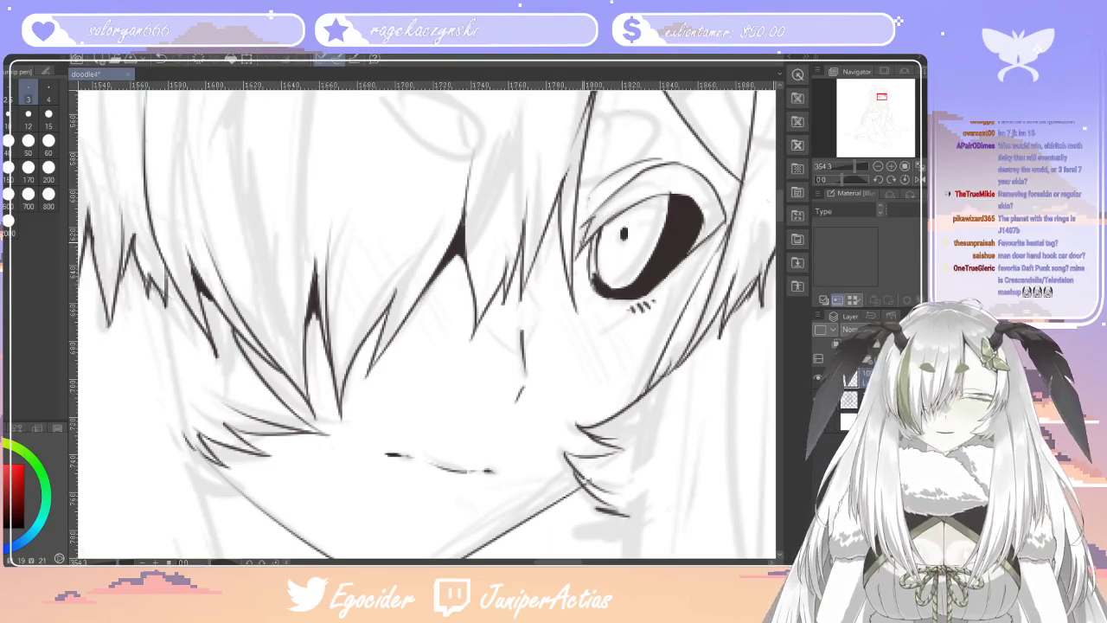
pyautogui.moveTo(595, 239); pyautogui.dragTo(597, 291)
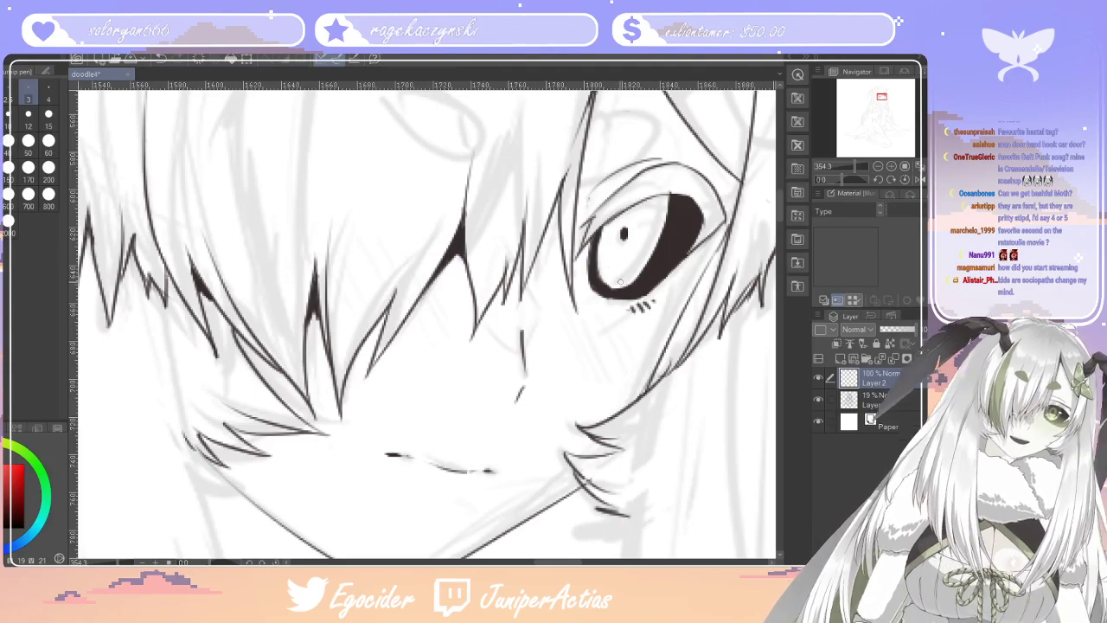
pyautogui.moveTo(590, 257)
pyautogui.mouseDown()
pyautogui.moveTo(588, 276)
pyautogui.moveTo(583, 263)
pyautogui.mouseUp()
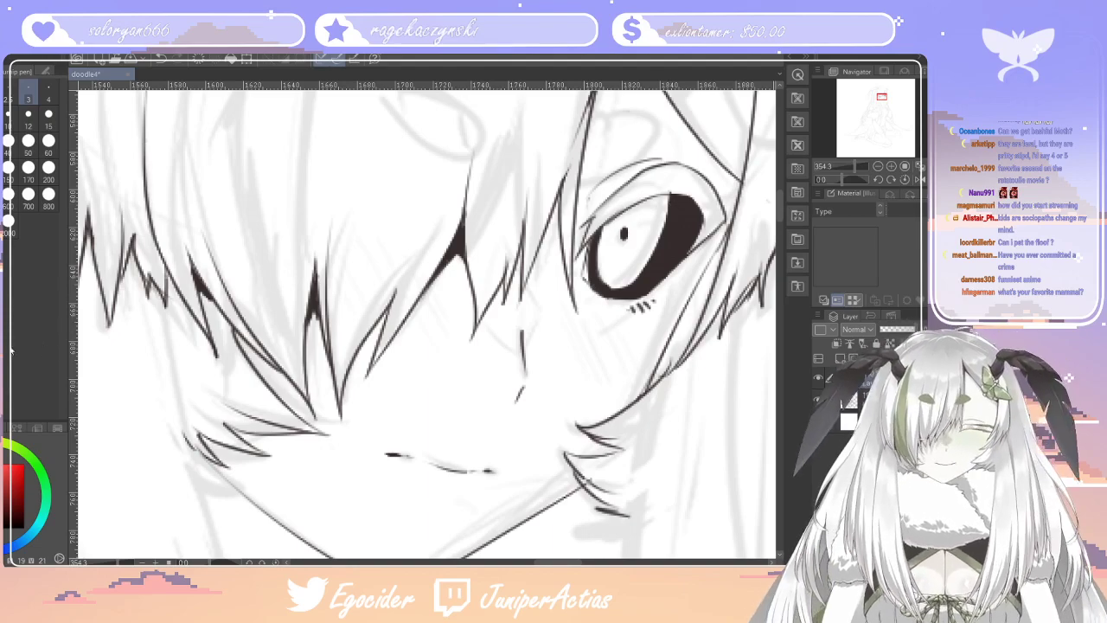
pyautogui.click(27, 116)
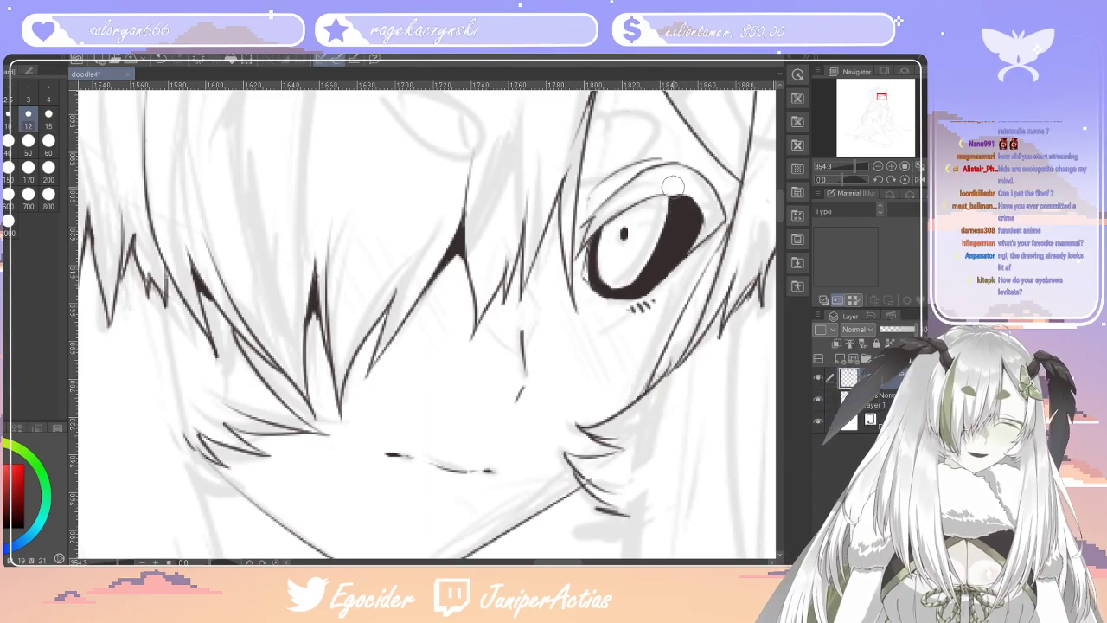
pyautogui.click(28, 89)
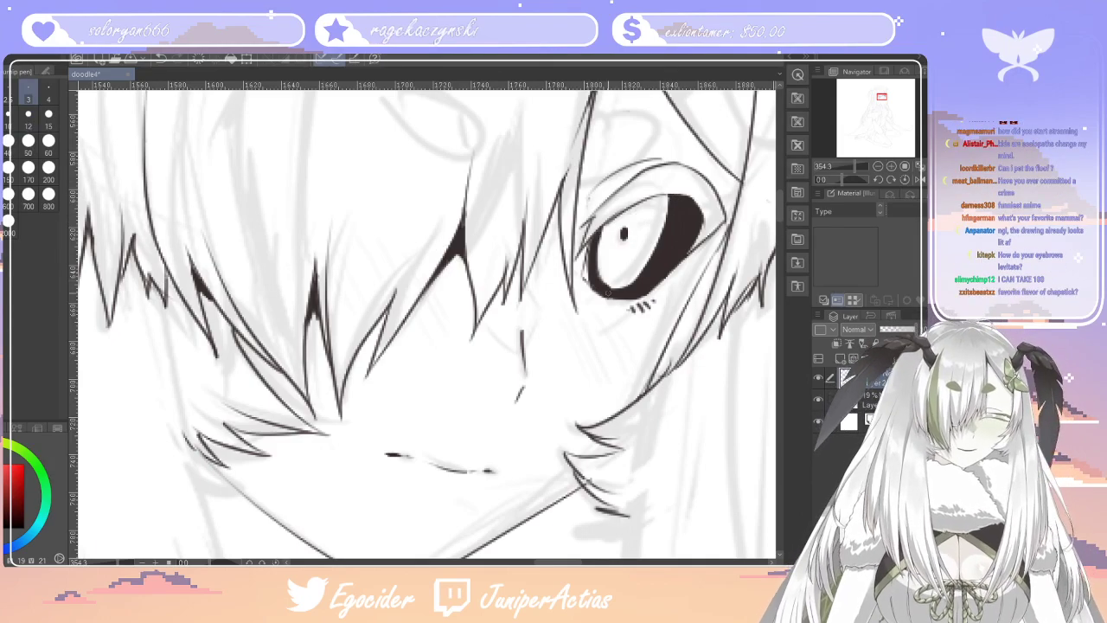
# Draw a small curved highlight outline in the lower part of the iris
pyautogui.press('e')
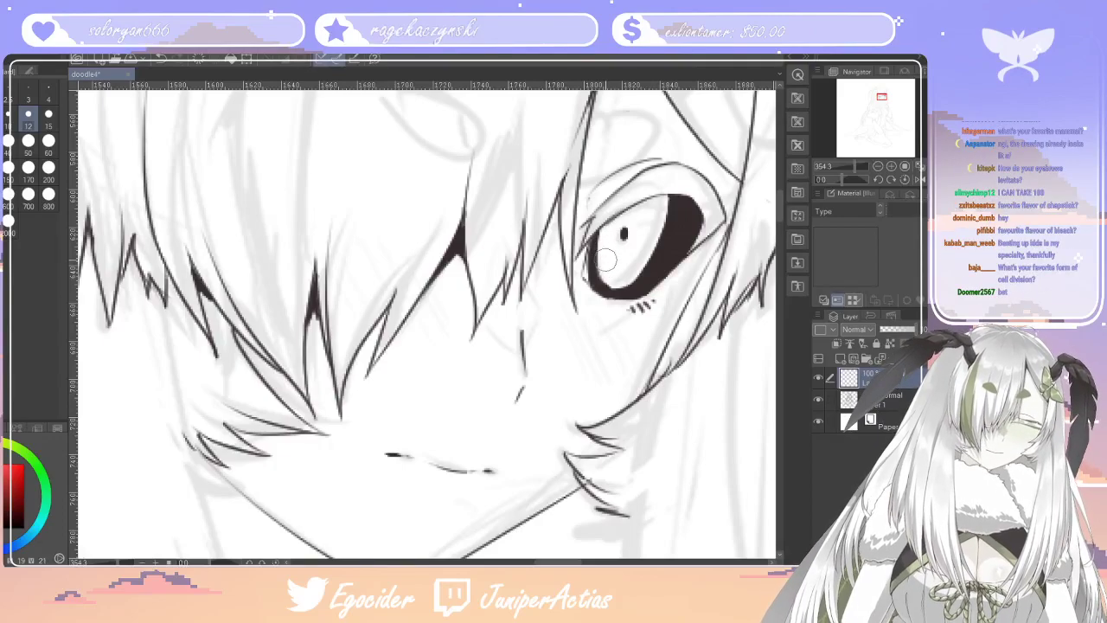
pyautogui.press('[')
pyautogui.press('[')
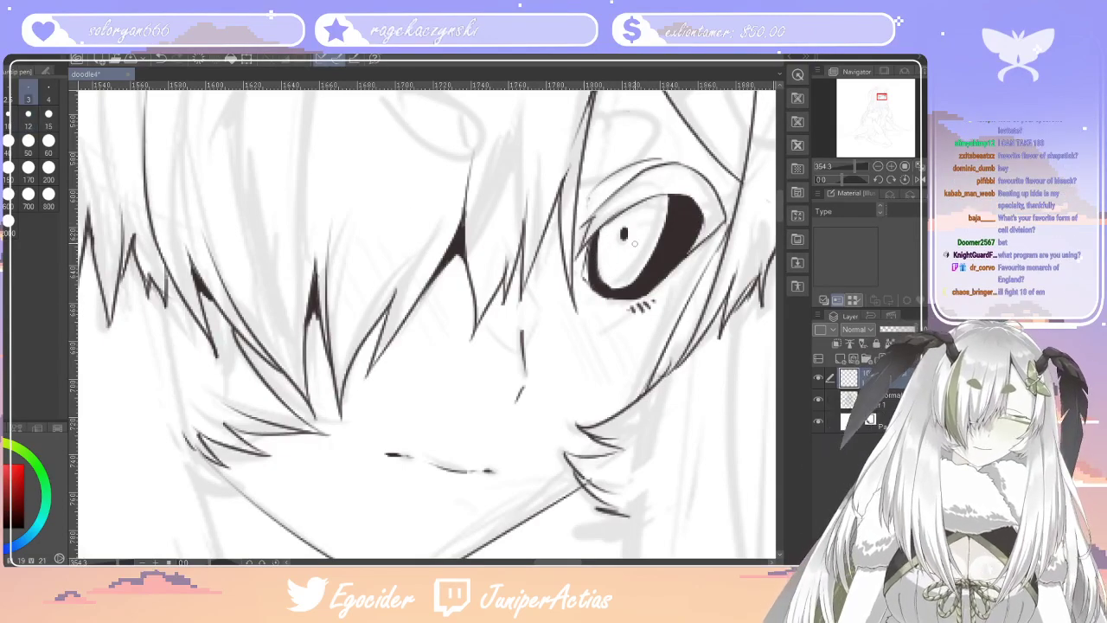
pyautogui.moveTo(636, 274); pyautogui.dragTo(638, 268)
# Draw the slanted narrow bar of the hair clip on the hair above the visible eye
pyautogui.moveTo(779, 214); pyautogui.dragTo(777, 222)
pyautogui.scroll(-2, 564, 270)
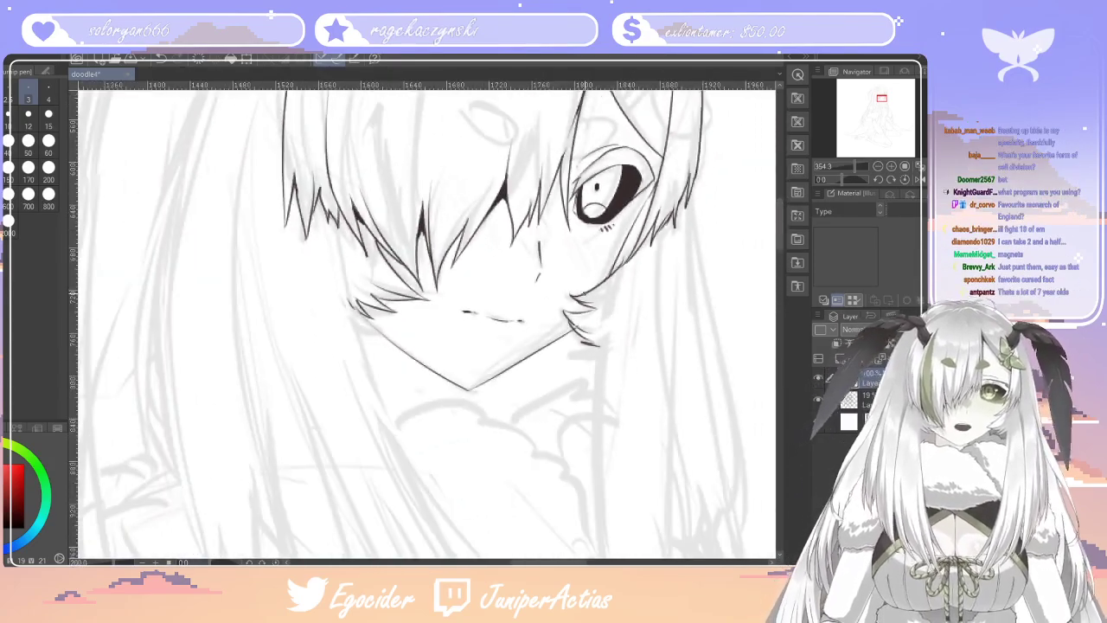
pyautogui.scroll(-7, 582, 291)
pyautogui.scroll(5, 551, 244)
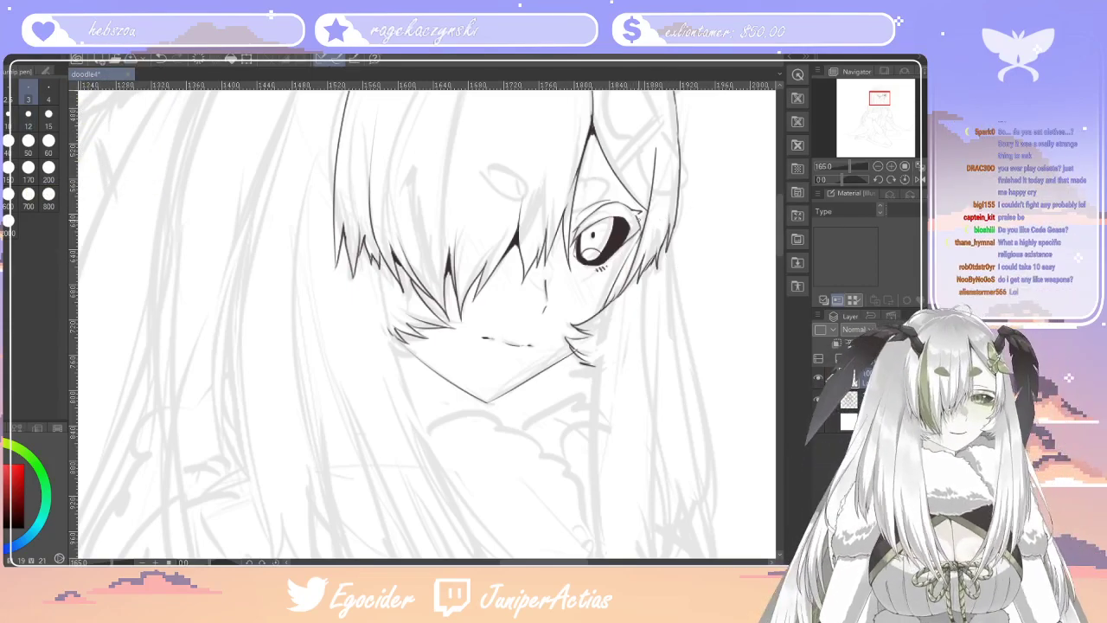
pyautogui.moveTo(781, 247)
pyautogui.mouseDown()
pyautogui.moveTo(780, 225)
pyautogui.moveTo(780, 237)
pyautogui.mouseUp()
pyautogui.moveTo(611, 234); pyautogui.dragTo(650, 192)
pyautogui.hotkey('ctrl', 'shift', 'n')
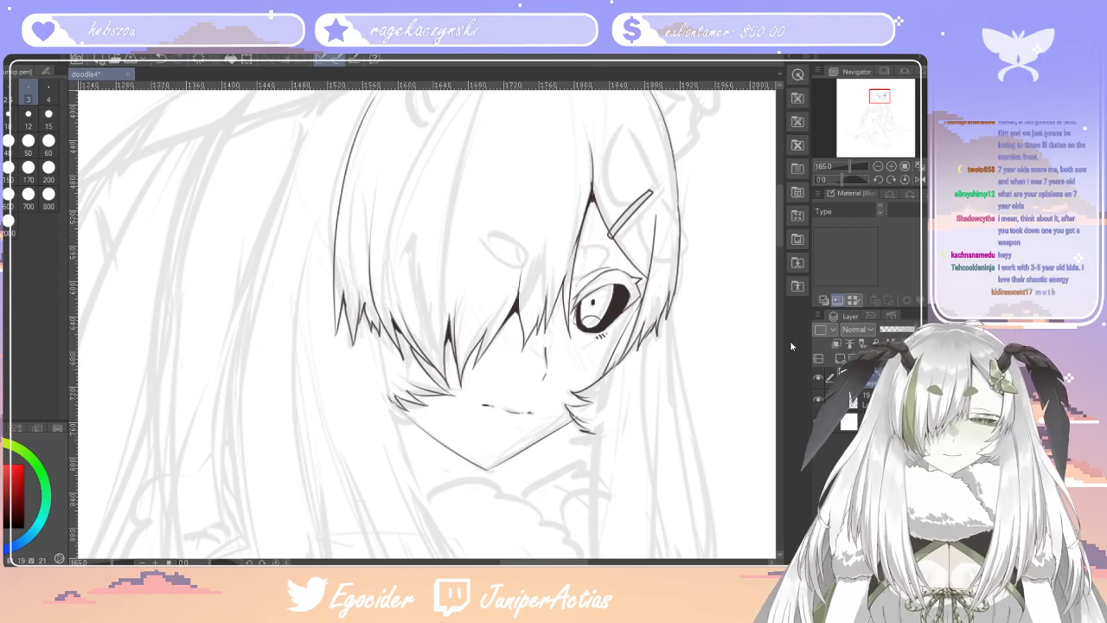
pyautogui.moveTo(651, 192); pyautogui.dragTo(608, 135)
pyautogui.hotkey('ctrl', 'z')
pyautogui.hotkey('ctrl', 'z')
pyautogui.moveTo(650, 191)
pyautogui.mouseDown()
pyautogui.moveTo(608, 145)
pyautogui.moveTo(597, 173)
pyautogui.moveTo(624, 213)
pyautogui.mouseUp()
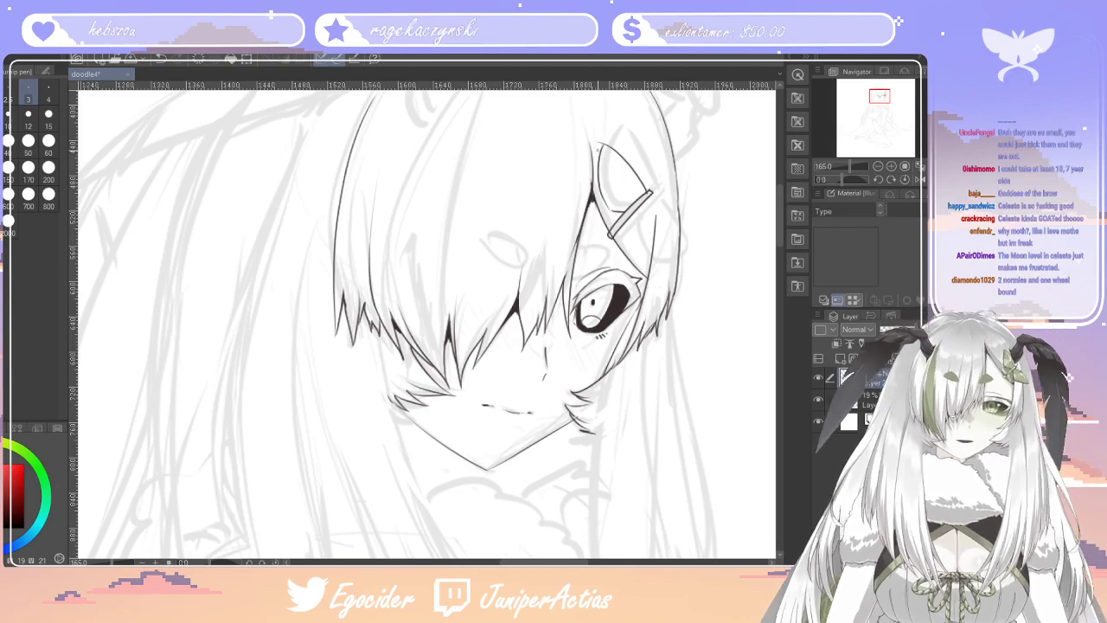
pyautogui.hotkey('ctrl', 'z')
pyautogui.hotkey('ctrl', 'z')
# Draw the hair clip's pointed wings around the slanted bar and decorate them with rows of small beads
pyautogui.moveTo(619, 139)
pyautogui.mouseDown()
pyautogui.moveTo(647, 188)
pyautogui.moveTo(611, 216)
pyautogui.mouseUp()
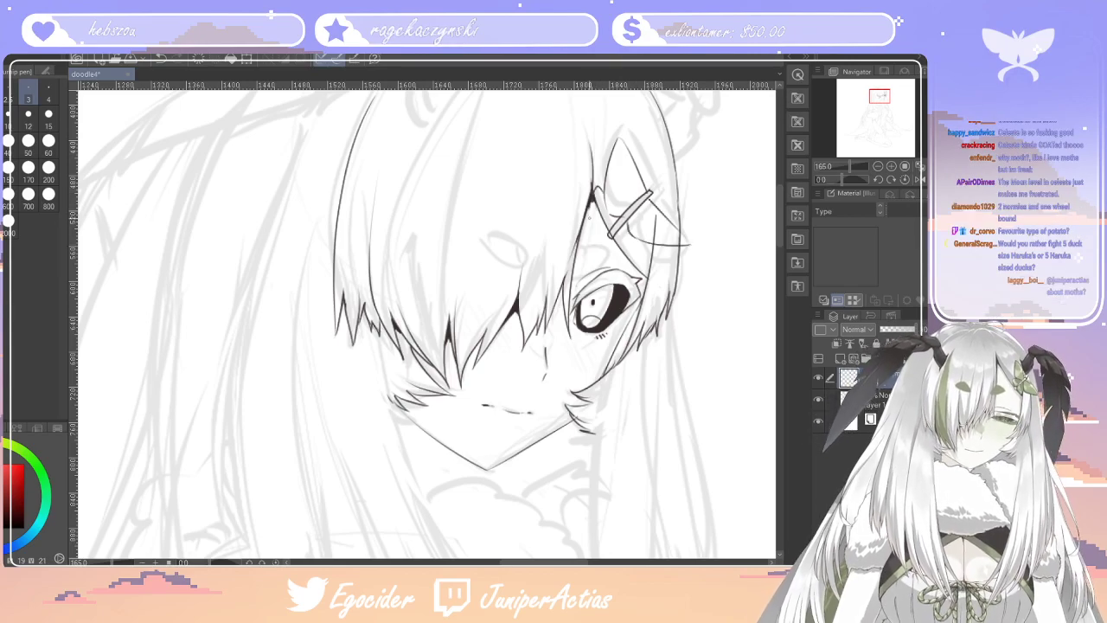
pyautogui.moveTo(594, 191); pyautogui.dragTo(606, 195)
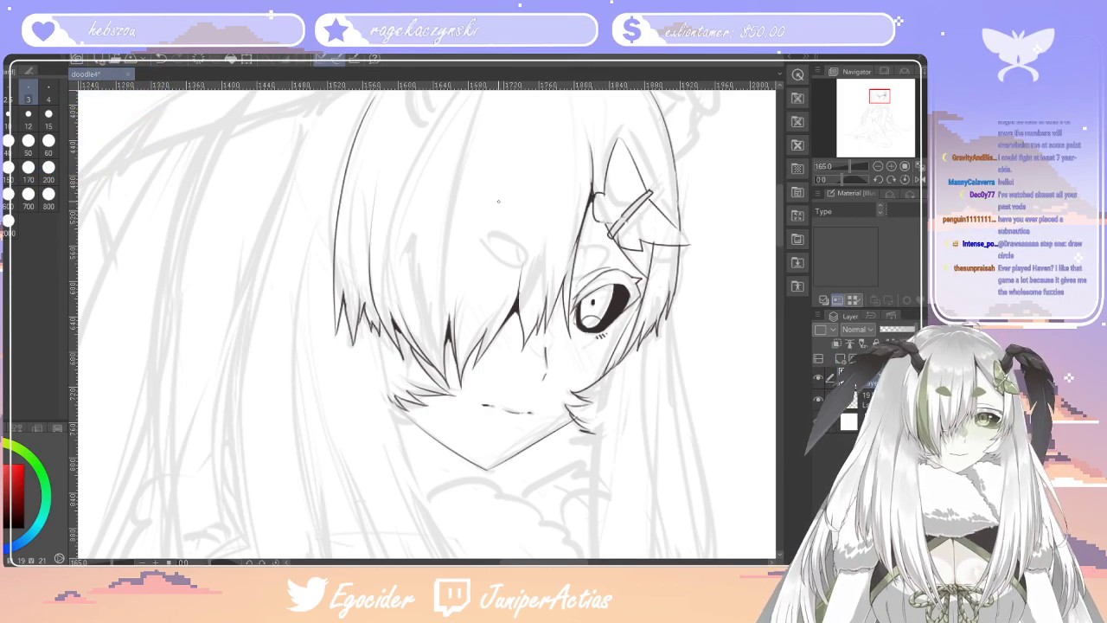
pyautogui.press('p')
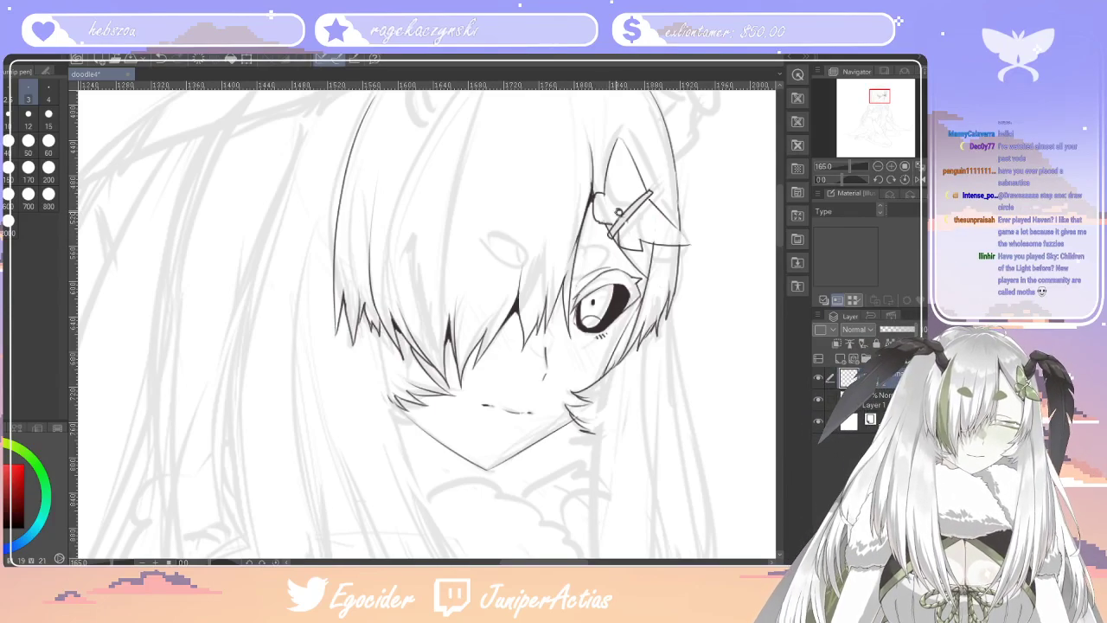
pyautogui.hotkey('ctrl', 'z')
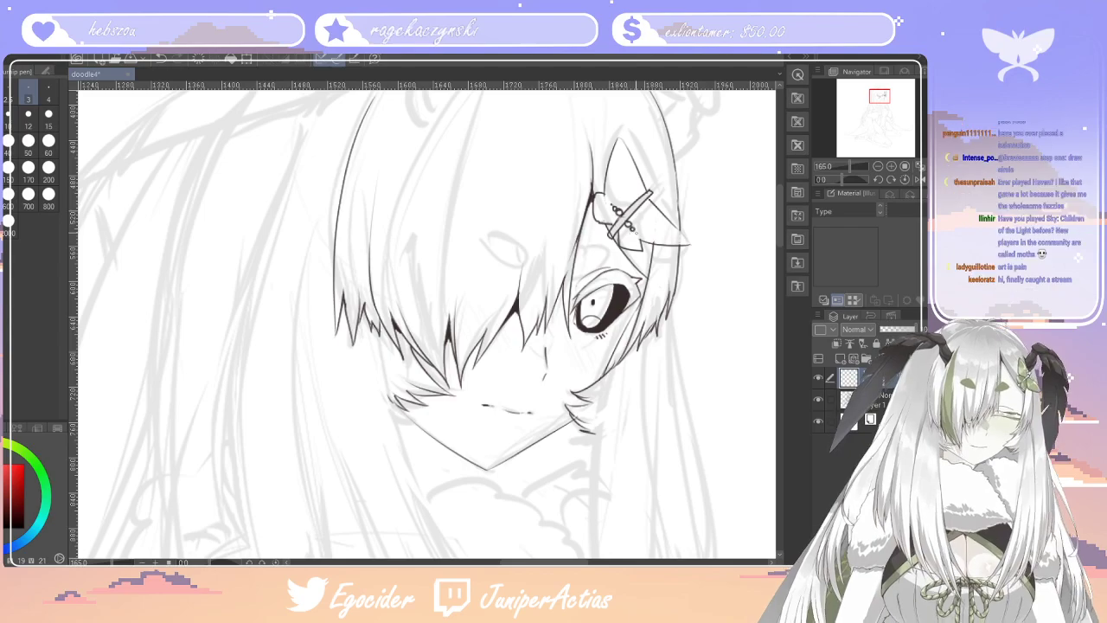
pyautogui.moveTo(639, 175); pyautogui.dragTo(655, 204)
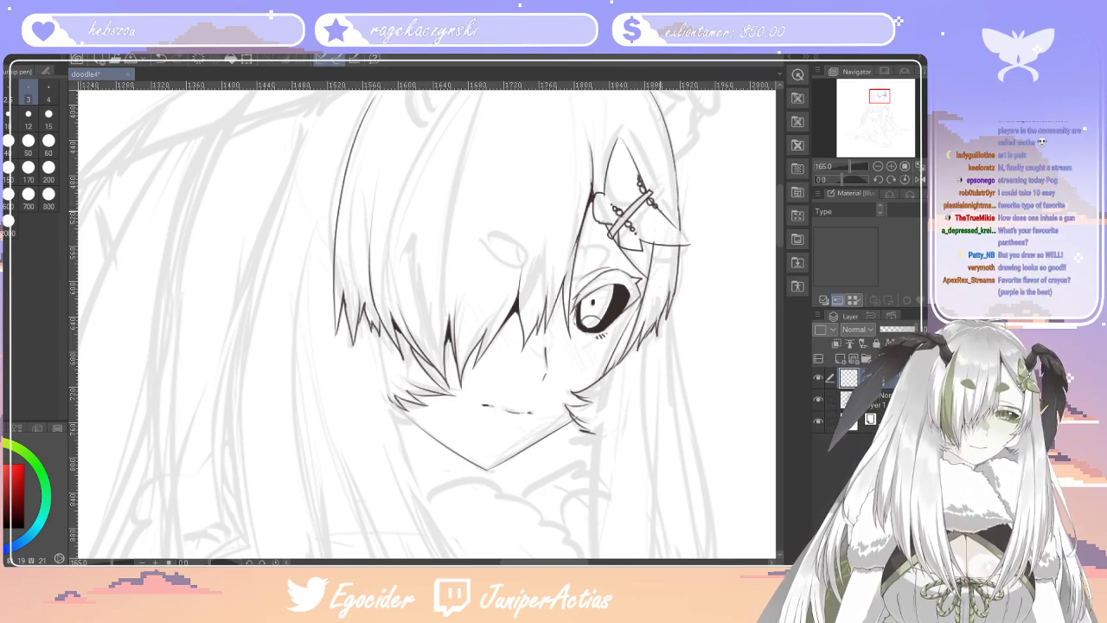
pyautogui.press('e')
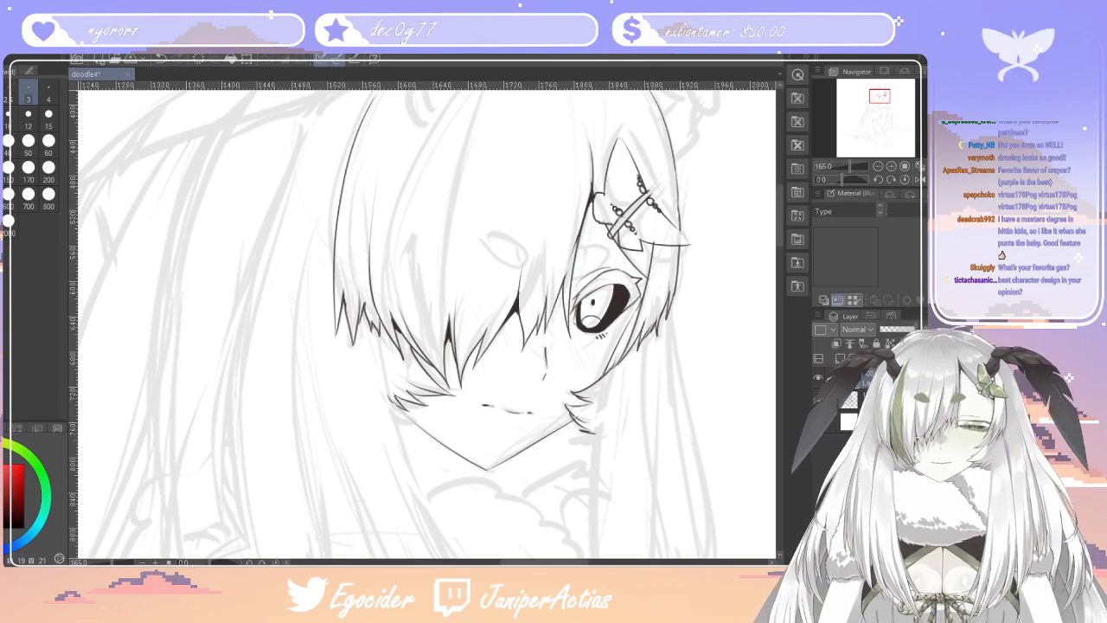
pyautogui.press('p')
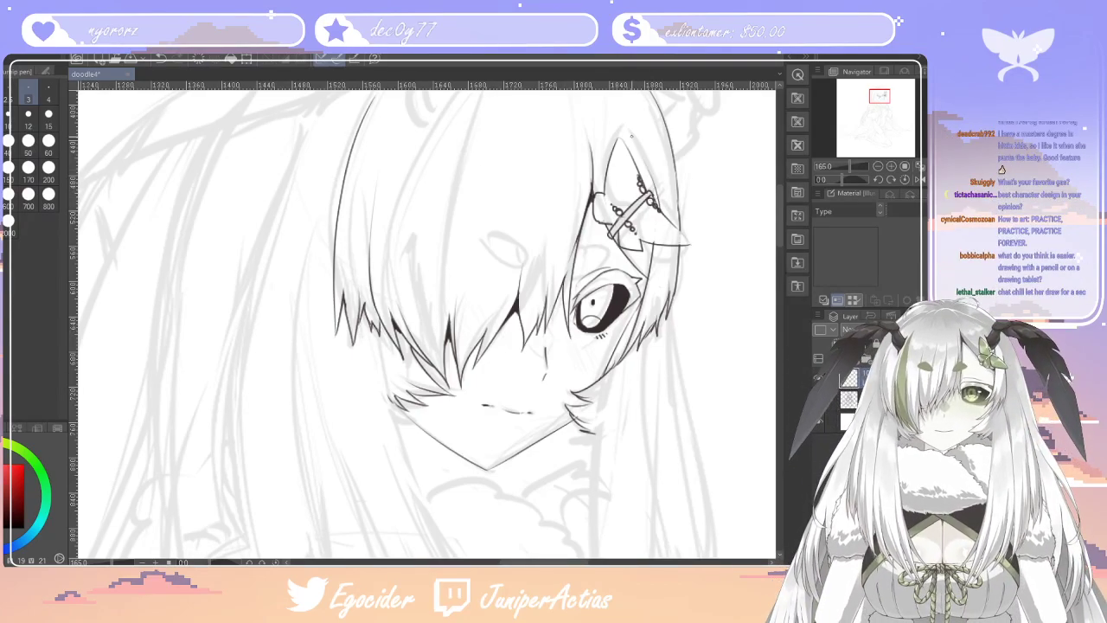
# On a new layer, draw the two rounded eyebrows, one above the visible eye and one over the bangs
pyautogui.moveTo(781, 237)
pyautogui.mouseDown()
pyautogui.moveTo(782, 216)
pyautogui.moveTo(778, 254)
pyautogui.mouseUp()
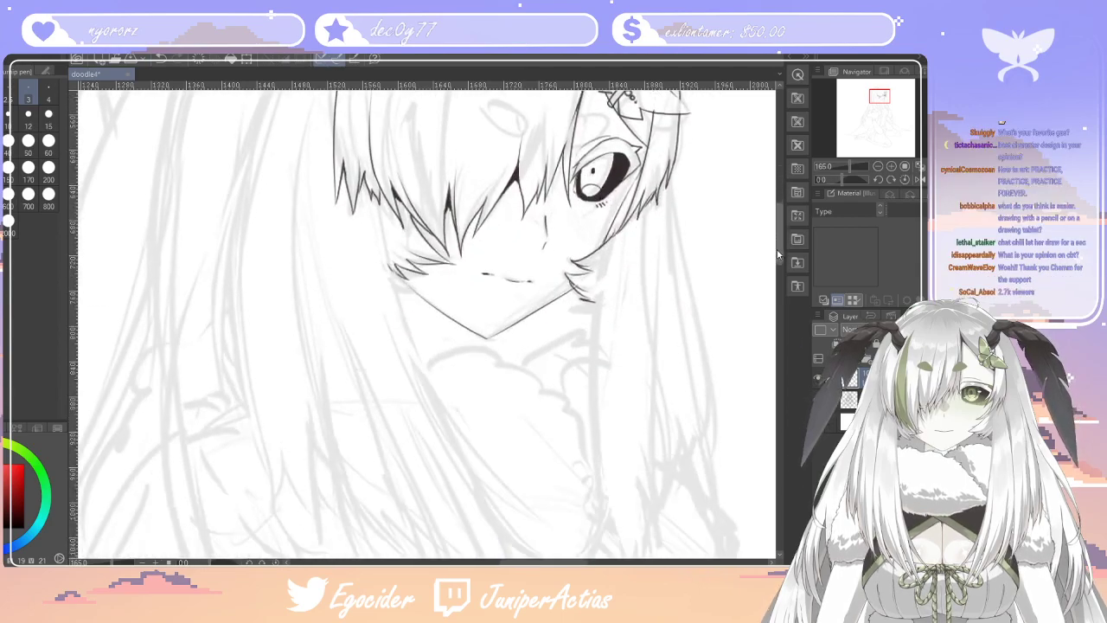
pyautogui.scroll(3, 778, 253)
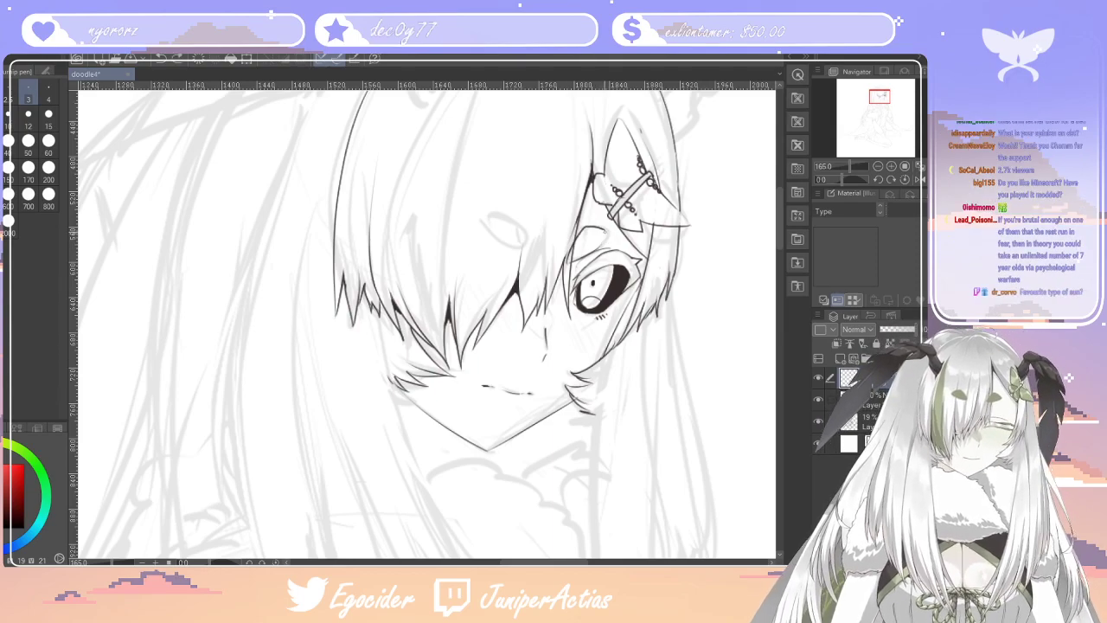
pyautogui.moveTo(485, 227)
pyautogui.mouseDown()
pyautogui.moveTo(519, 243)
pyautogui.moveTo(504, 210)
pyautogui.moveTo(482, 223)
pyautogui.mouseUp()
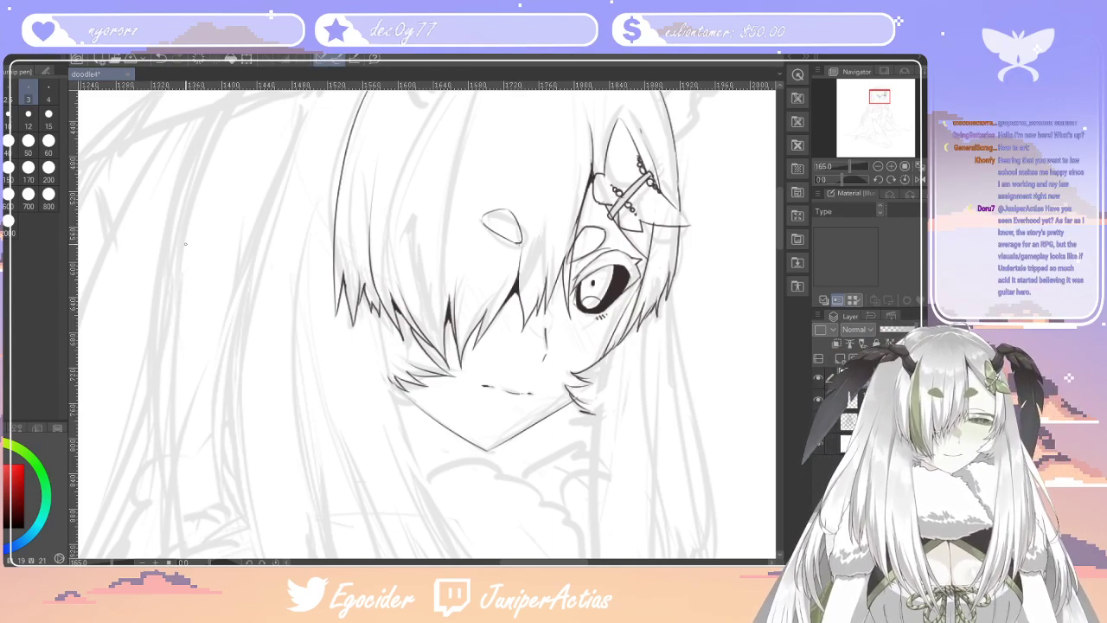
# Lasso the eyebrow on the bangs and adjust it slightly with a transform, then refine the outline of the eyebrow above the visible eye
pyautogui.press('m')
pyautogui.moveTo(497, 189)
pyautogui.mouseDown()
pyautogui.moveTo(496, 247)
pyautogui.moveTo(500, 187)
pyautogui.mouseUp()
pyautogui.hotkey('ctrl', 't')
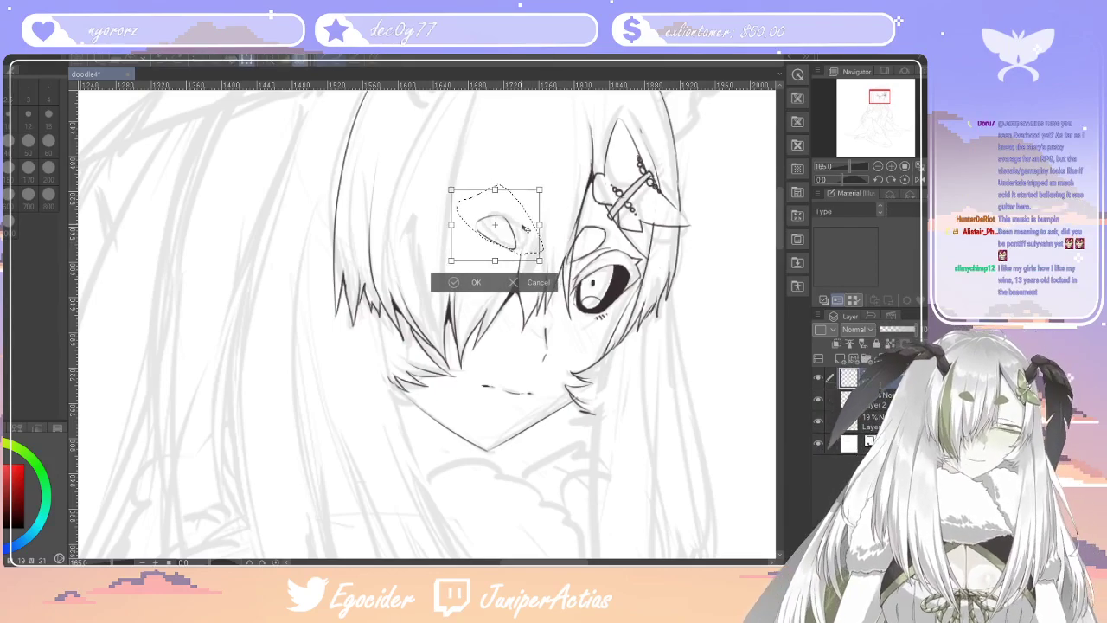
pyautogui.click(457, 281)
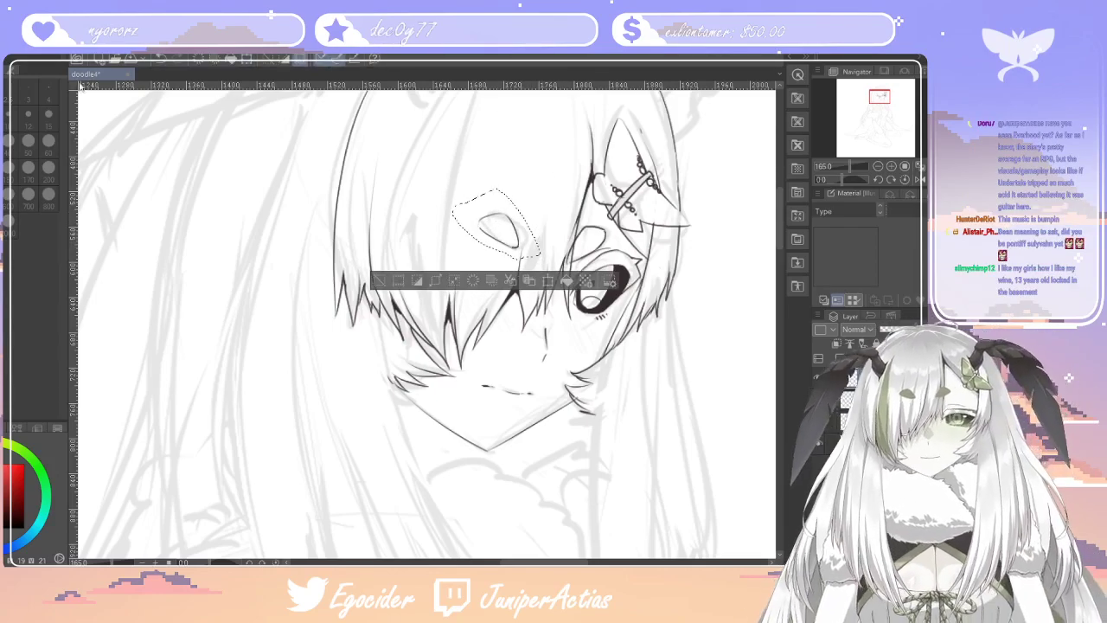
pyautogui.hotkey('ctrl', 'd')
pyautogui.press('p')
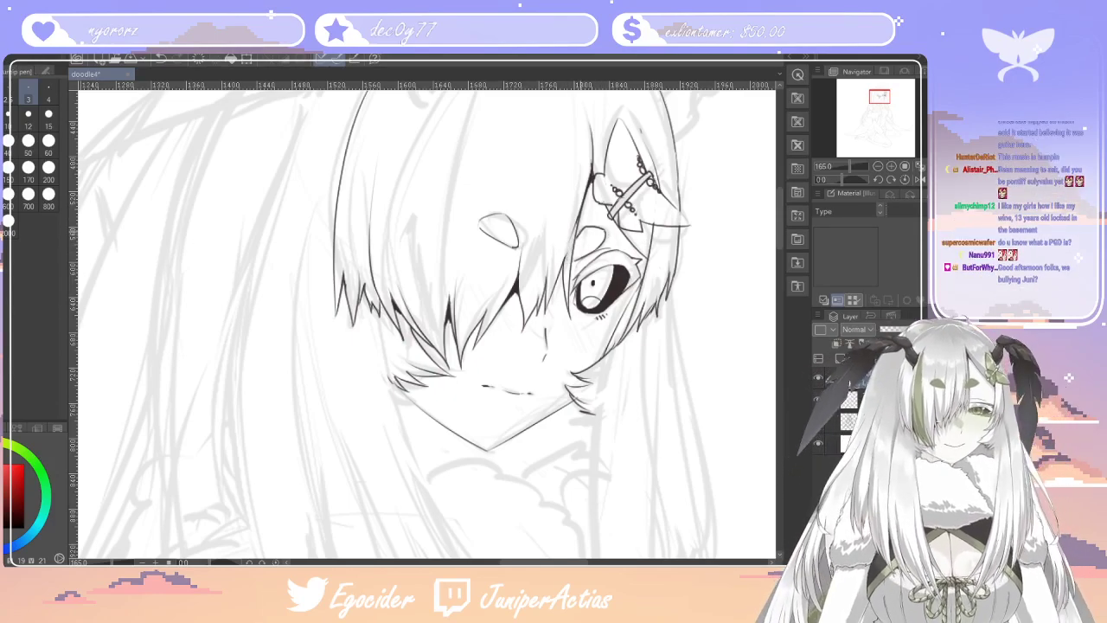
pyautogui.moveTo(576, 242); pyautogui.dragTo(570, 259)
pyautogui.moveTo(779, 240)
pyautogui.mouseDown()
pyautogui.moveTo(780, 218)
pyautogui.moveTo(780, 243)
pyautogui.mouseUp()
pyautogui.scroll(5, 778, 250)
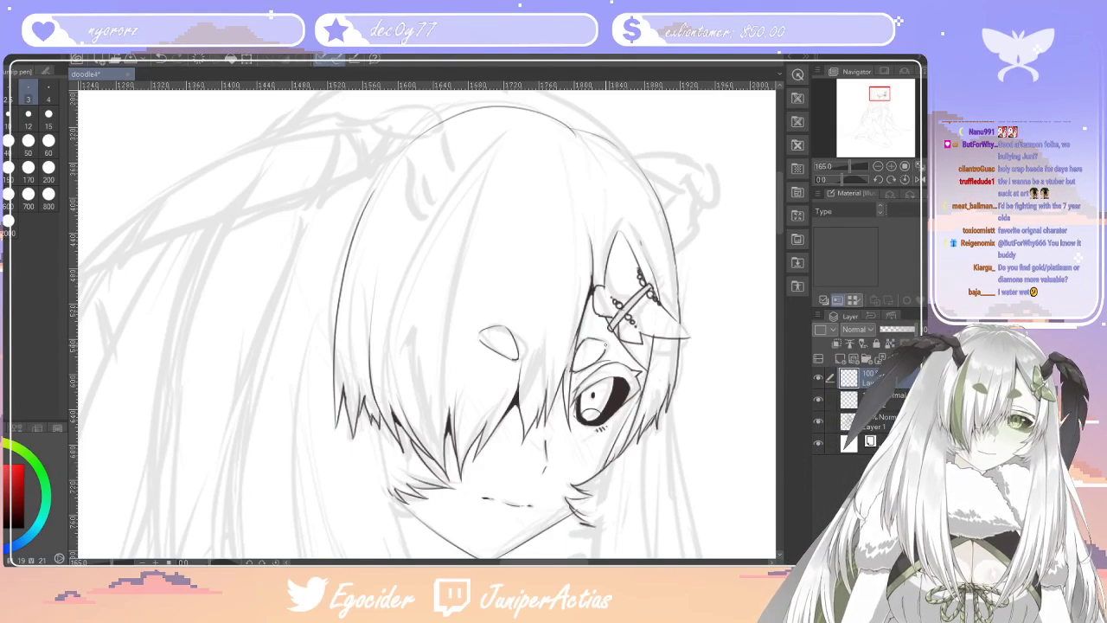
pyautogui.moveTo(781, 223); pyautogui.dragTo(781, 211)
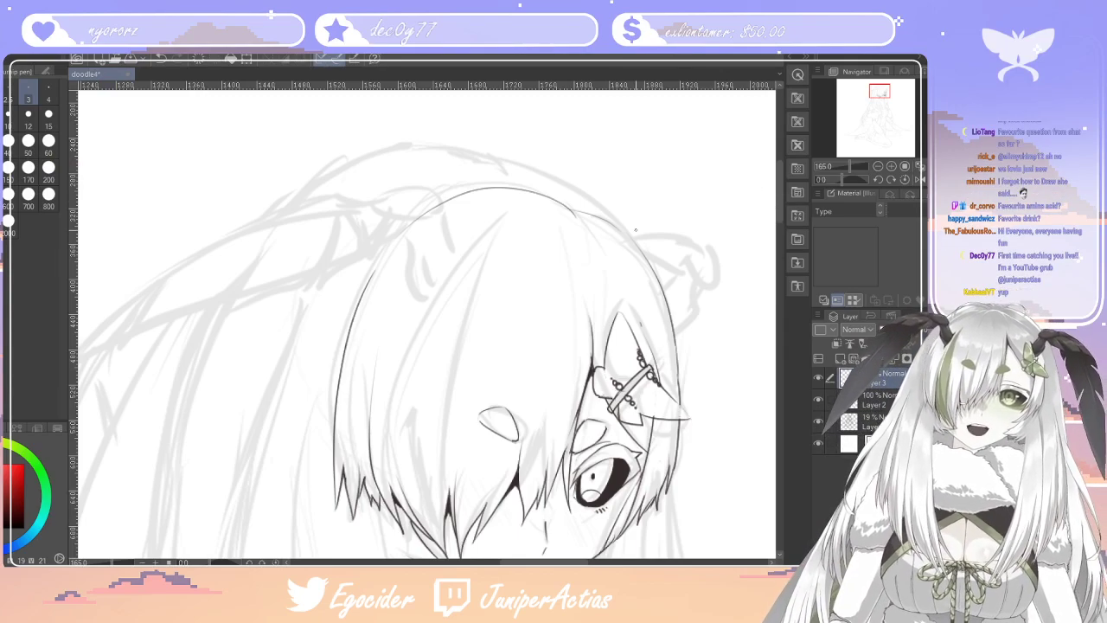
pyautogui.scroll(-3, 588, 205)
pyautogui.scroll(1, 549, 389)
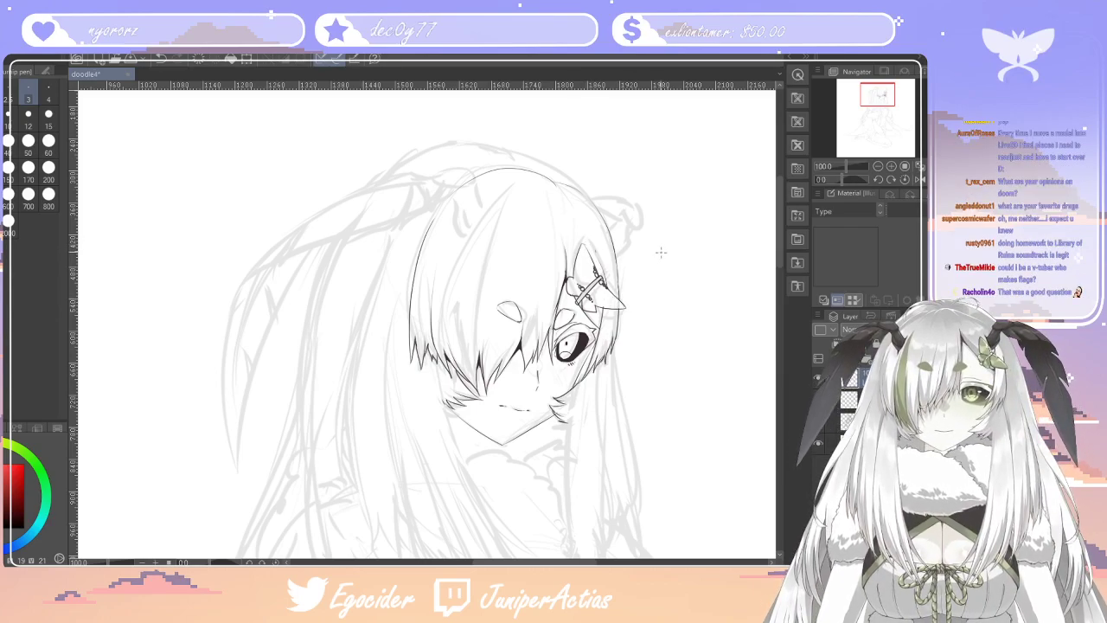
pyautogui.scroll(-3, 780, 262)
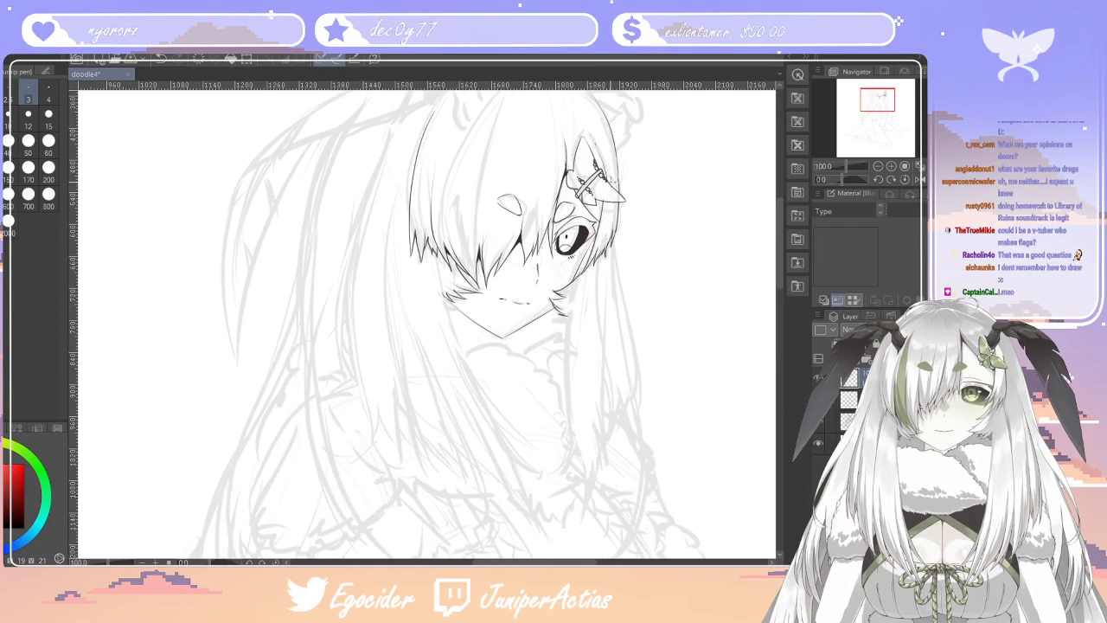
# Draw the short neck line under the chin and the jagged upper inner and outer edges of the fur collar
pyautogui.scroll(-1, 778, 267)
pyautogui.scroll(-2, 778, 270)
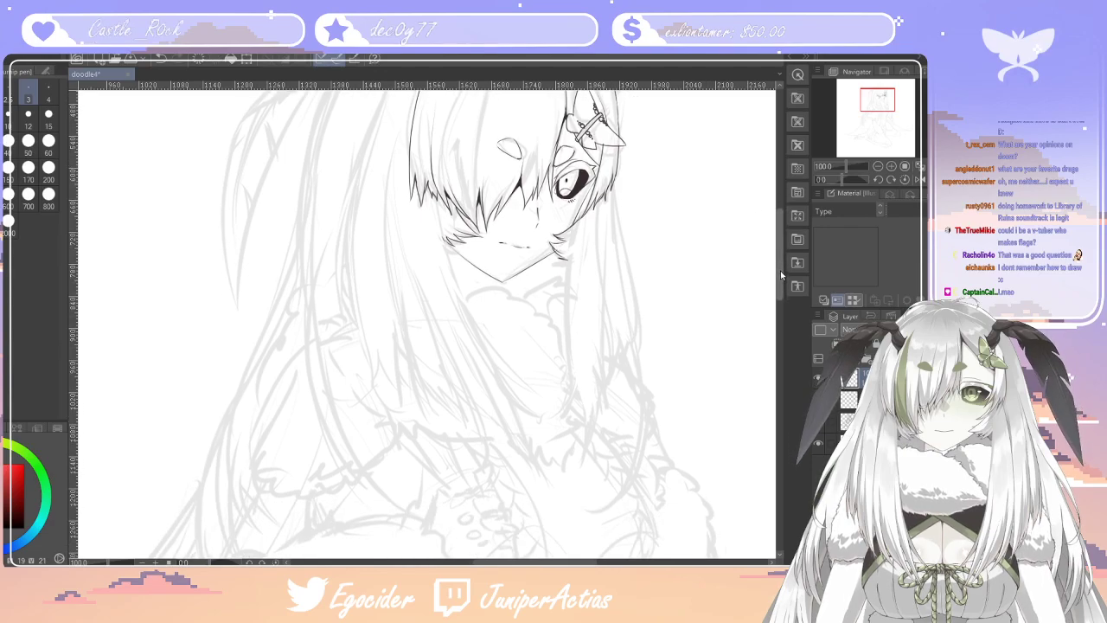
pyautogui.scroll(1, 779, 272)
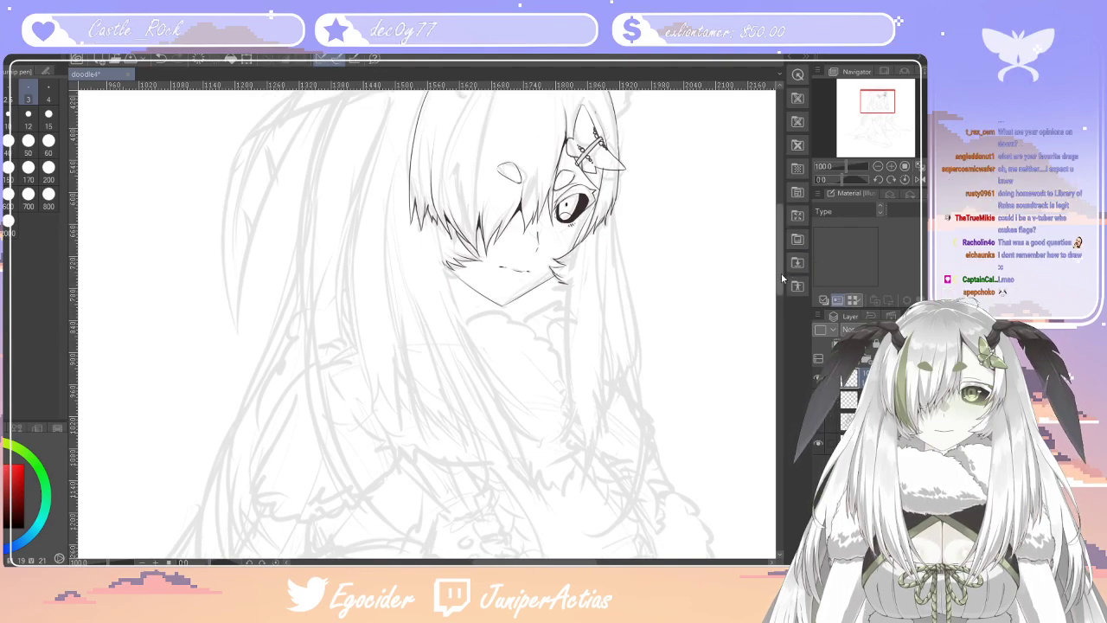
pyautogui.scroll(-2, 495, 247)
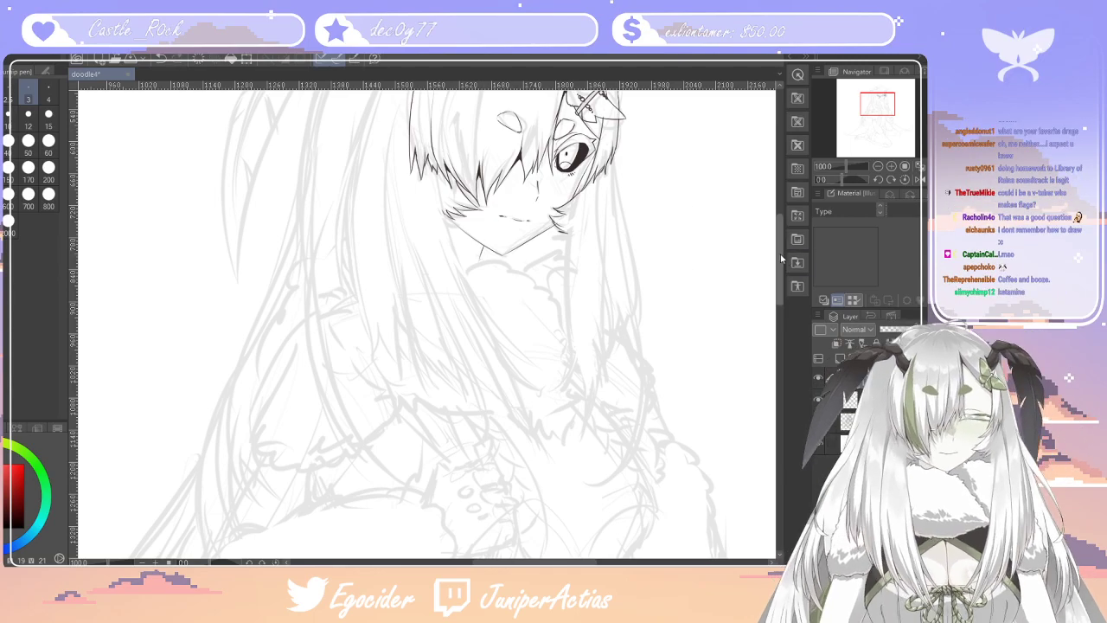
pyautogui.scroll(6, 774, 242)
pyautogui.scroll(-5, 774, 242)
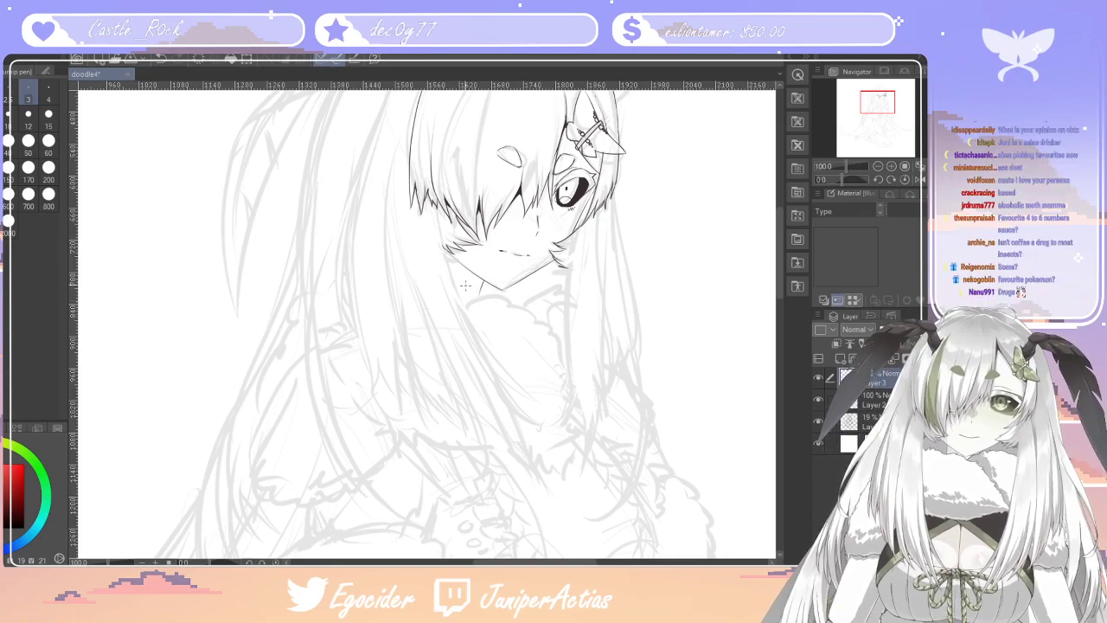
pyautogui.moveTo(459, 295)
pyautogui.mouseDown()
pyautogui.moveTo(468, 284)
pyautogui.moveTo(529, 307)
pyautogui.moveTo(560, 337)
pyautogui.moveTo(569, 388)
pyautogui.mouseUp()
pyautogui.hotkey('ctrl', 'z')
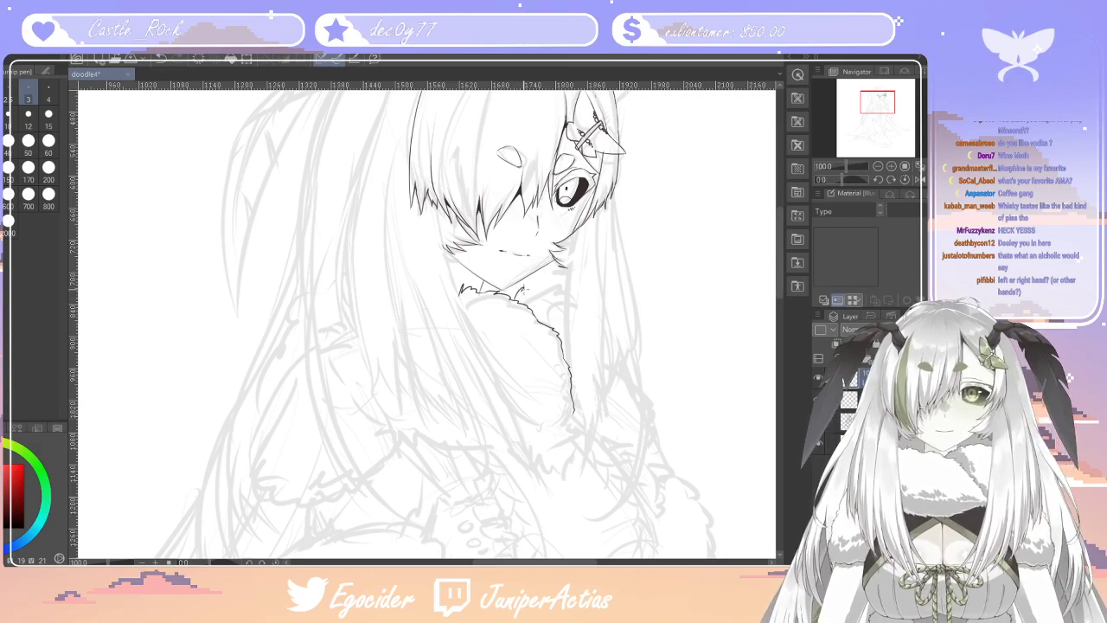
pyautogui.hotkey('ctrl', 'z')
pyautogui.moveTo(515, 299)
pyautogui.mouseDown()
pyautogui.moveTo(542, 291)
pyautogui.moveTo(570, 309)
pyautogui.mouseUp()
pyautogui.moveTo(587, 367); pyautogui.dragTo(574, 405)
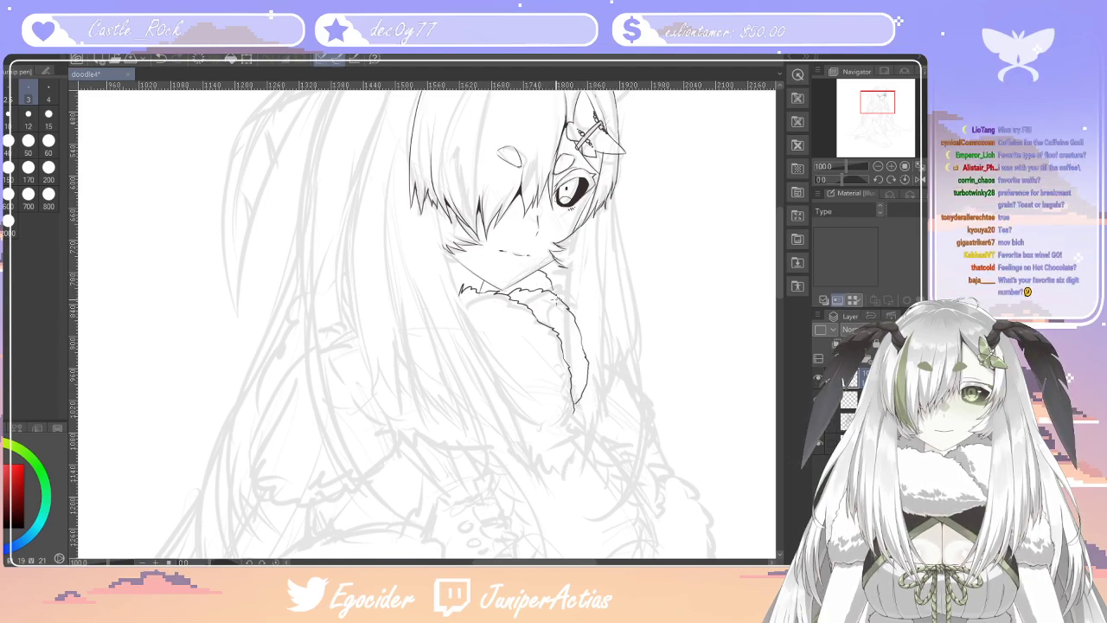
# Draw the fur collar's jagged lower edge across the chest, joining it to the collar's inner edge
pyautogui.moveTo(780, 263)
pyautogui.mouseDown()
pyautogui.moveTo(778, 239)
pyautogui.moveTo(770, 278)
pyautogui.mouseUp()
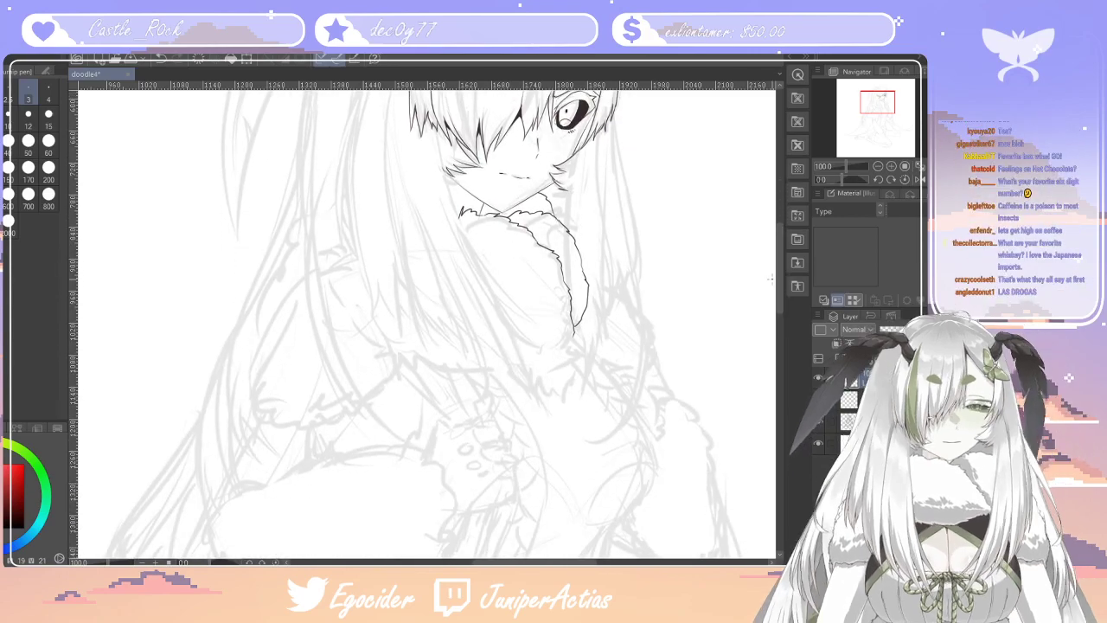
pyautogui.moveTo(574, 335); pyautogui.dragTo(528, 362)
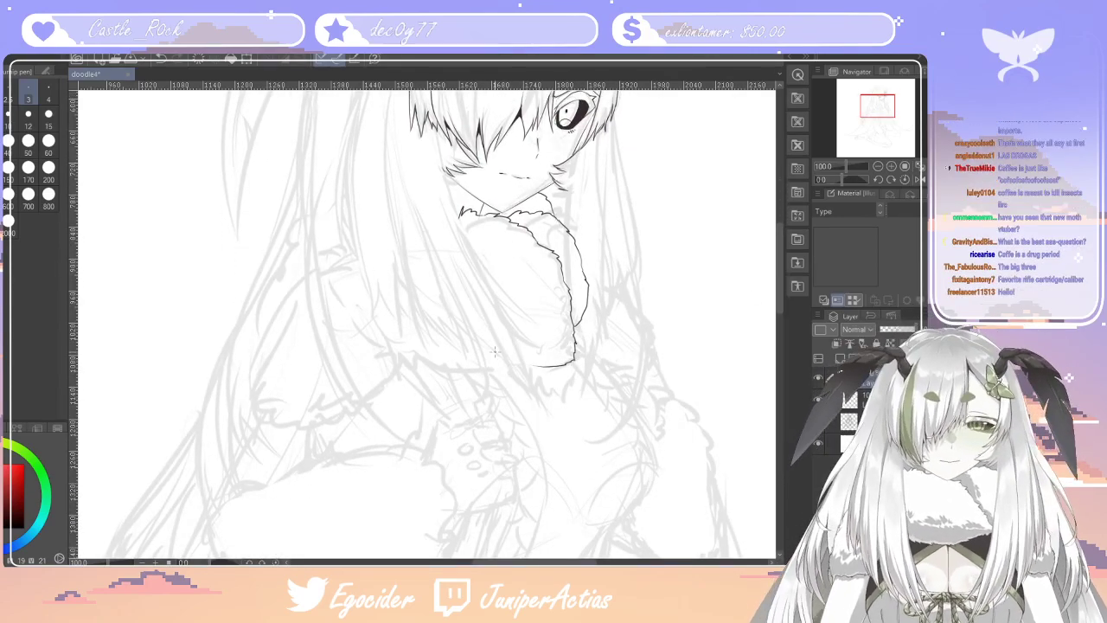
pyautogui.moveTo(451, 352); pyautogui.dragTo(509, 368)
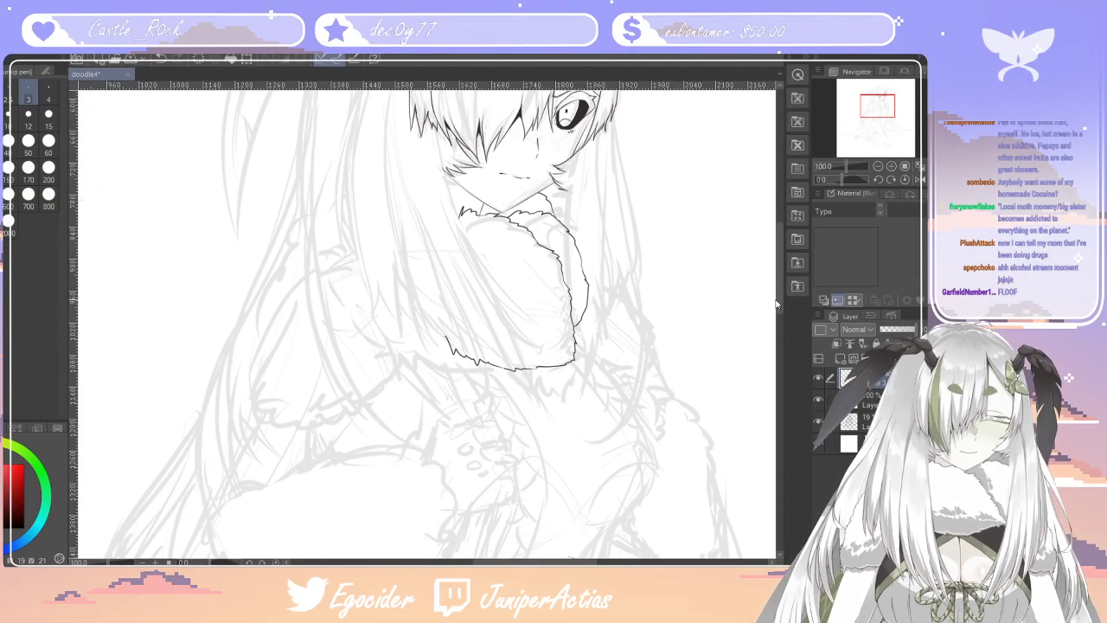
pyautogui.moveTo(779, 304); pyautogui.dragTo(780, 317)
pyautogui.moveTo(536, 562); pyautogui.dragTo(517, 562)
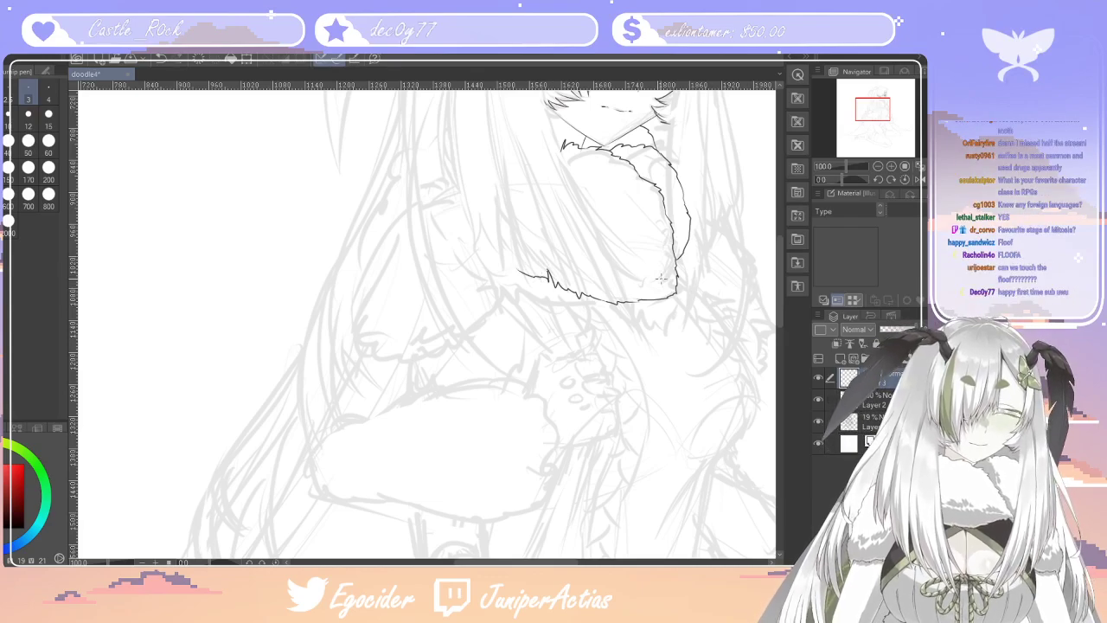
pyautogui.scroll(4, 777, 276)
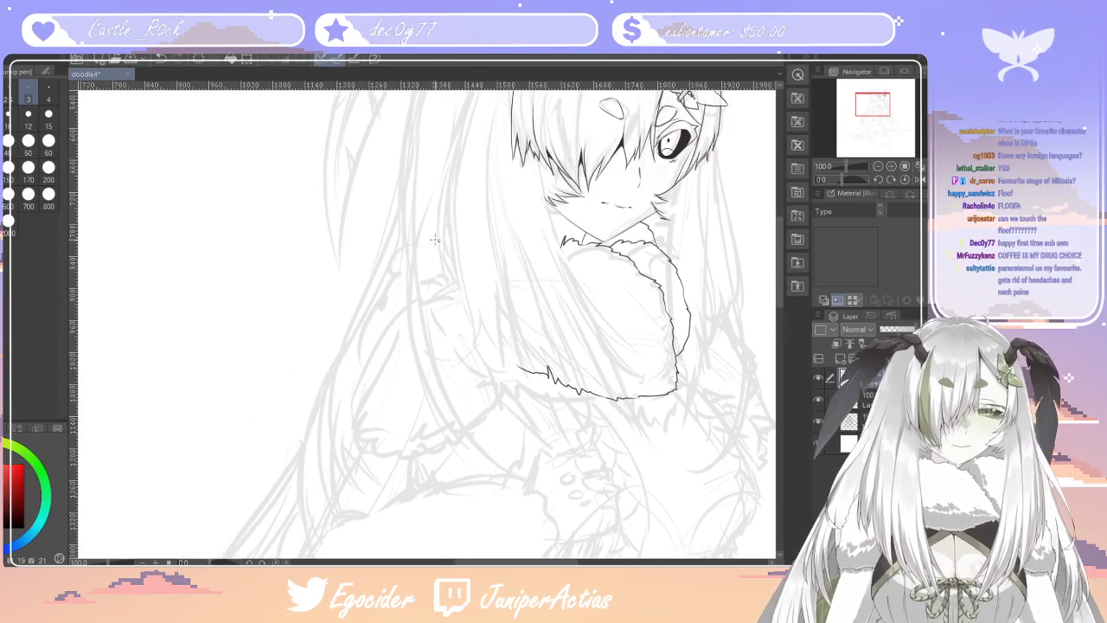
pyautogui.moveTo(406, 256); pyautogui.dragTo(372, 333)
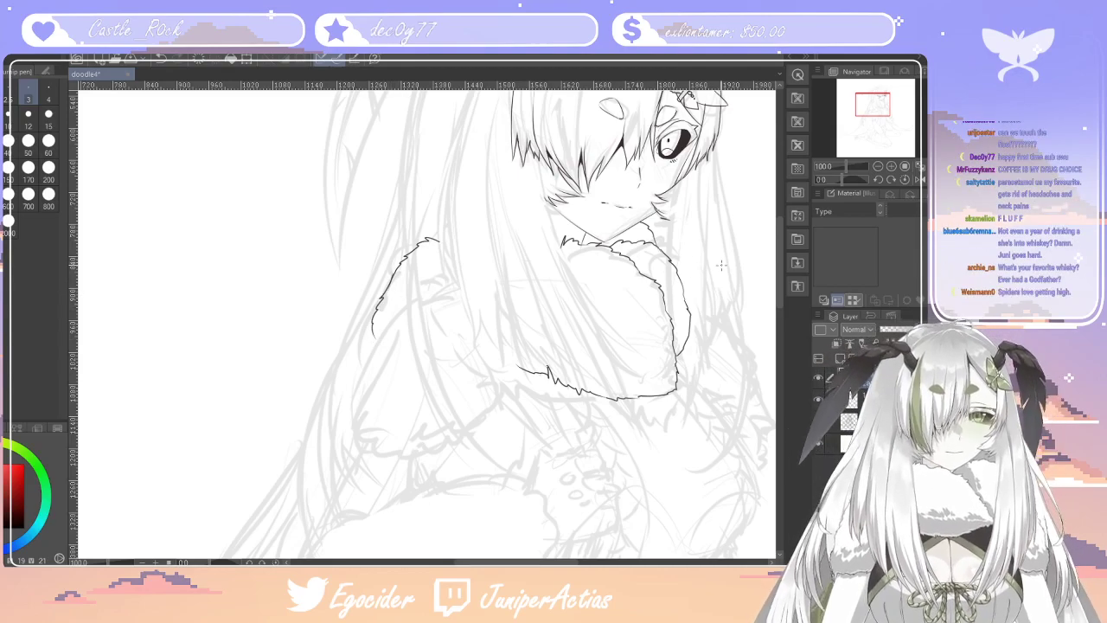
pyautogui.hotkey('ctrl', 'z')
pyautogui.hotkey('ctrl', 'z')
pyautogui.hotkey('ctrl', 'z')
pyautogui.hotkey('ctrl', 'z')
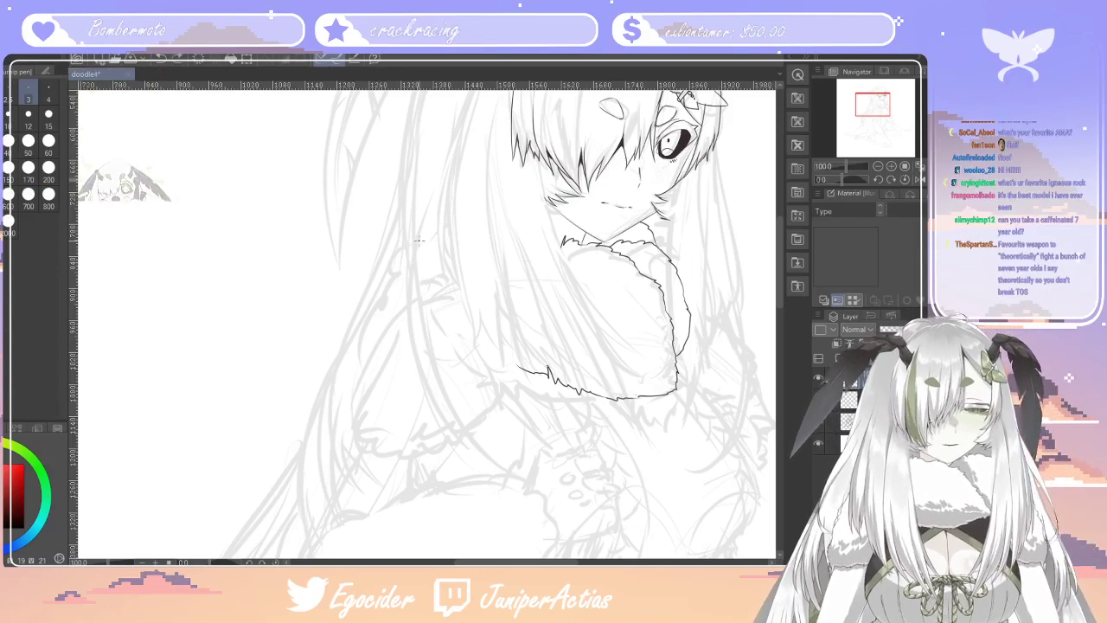
# Draw the jagged fur outline over the far shoulder, curving from the long hair down along the upper arm
pyautogui.moveTo(421, 238)
pyautogui.mouseDown()
pyautogui.moveTo(404, 249)
pyautogui.moveTo(369, 338)
pyautogui.mouseUp()
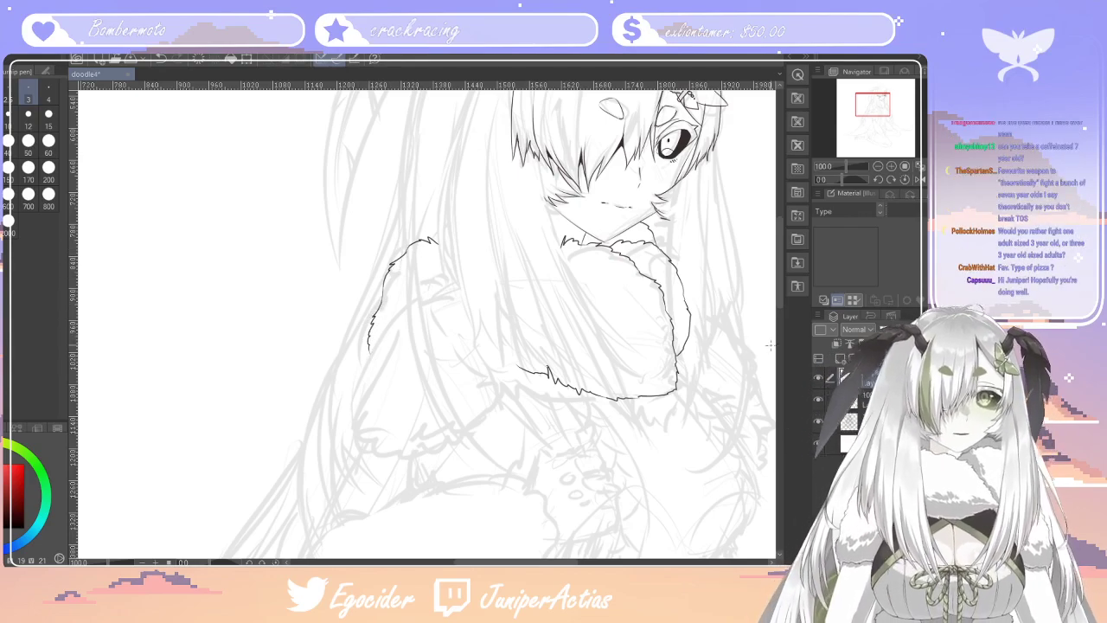
pyautogui.moveTo(781, 283); pyautogui.dragTo(780, 272)
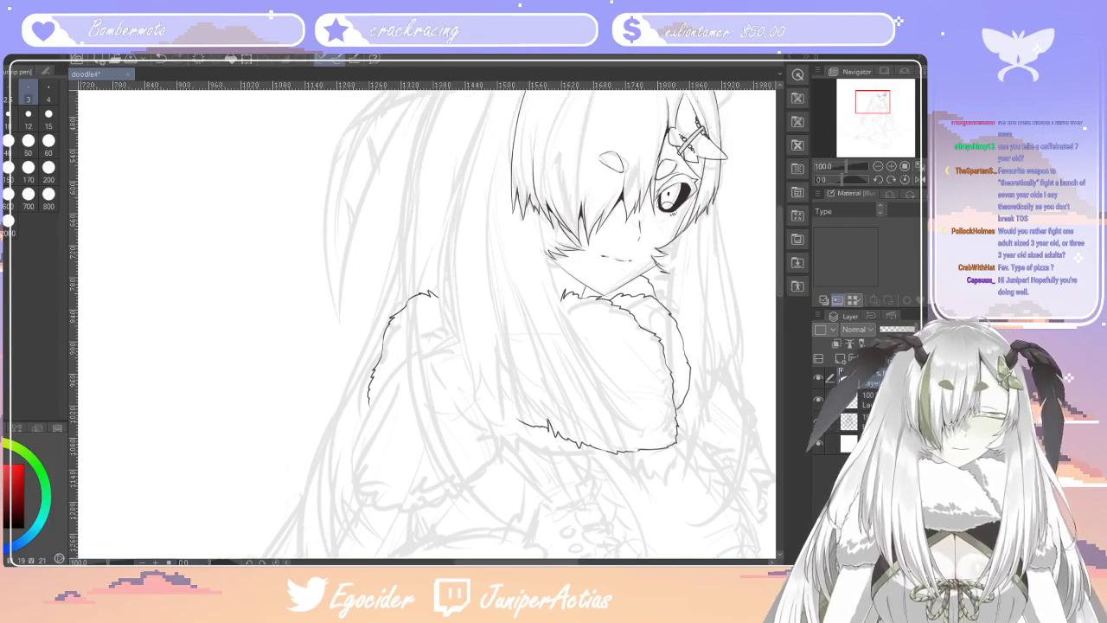
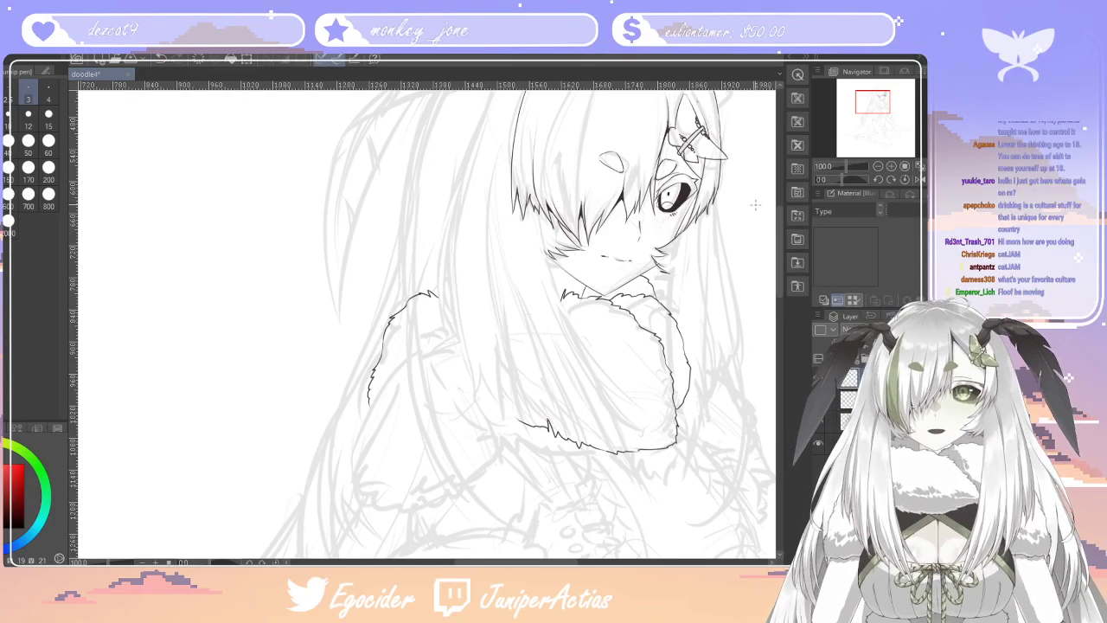
pyautogui.moveTo(781, 286); pyautogui.dragTo(781, 288)
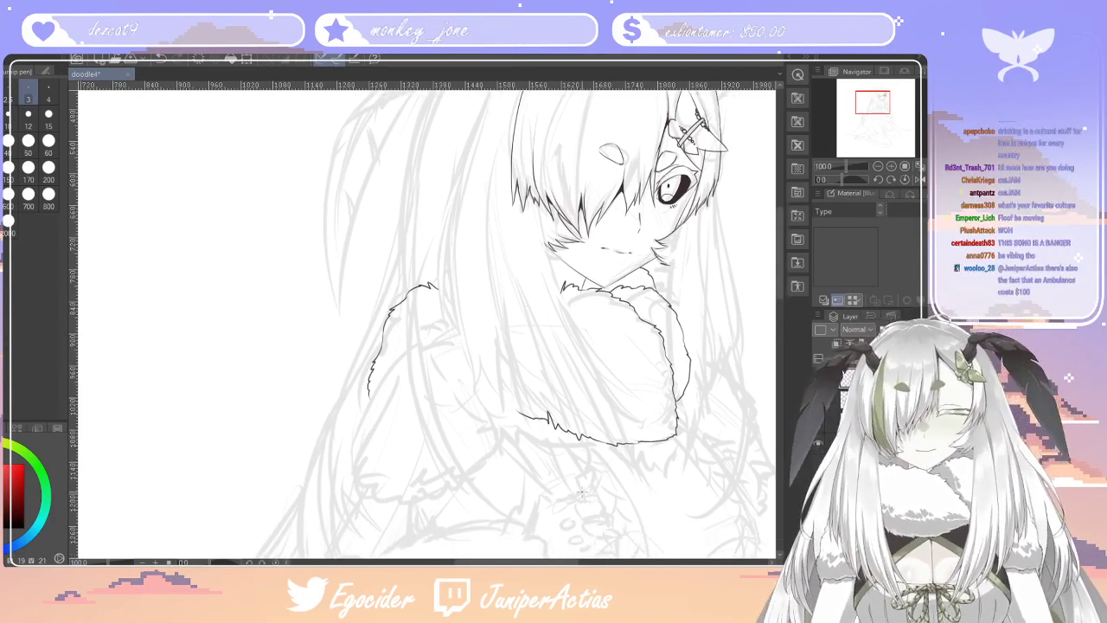
pyautogui.moveTo(554, 562); pyautogui.dragTo(567, 563)
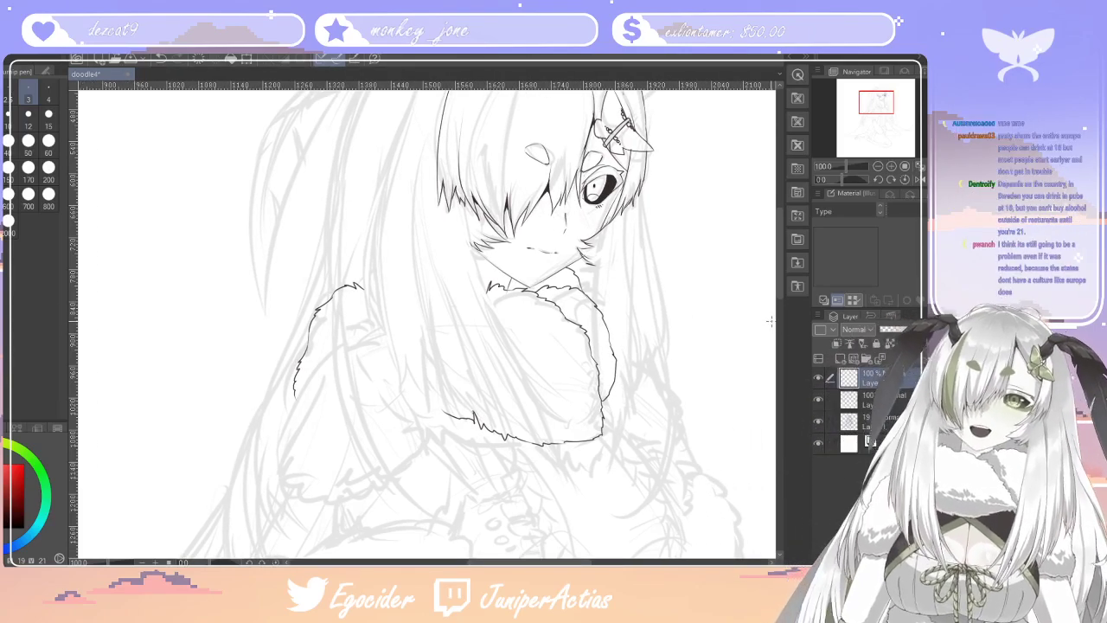
pyautogui.moveTo(780, 254); pyautogui.dragTo(778, 251)
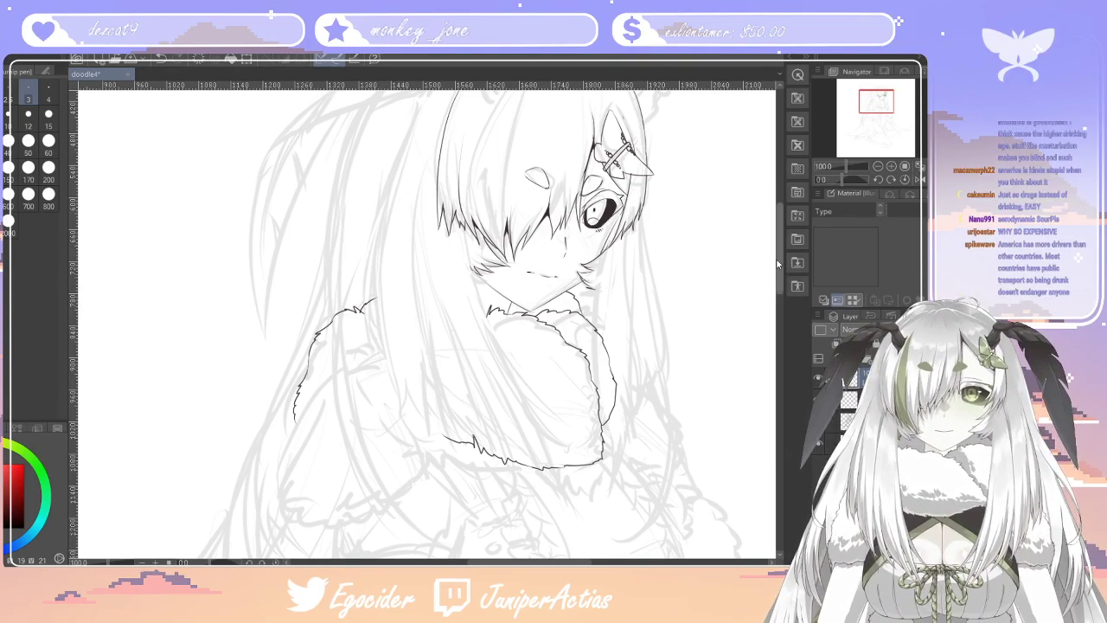
# Draw the smooth curved side contour of the bust from the fur collar's lower corner down and back inward
pyautogui.scroll(3, 779, 261)
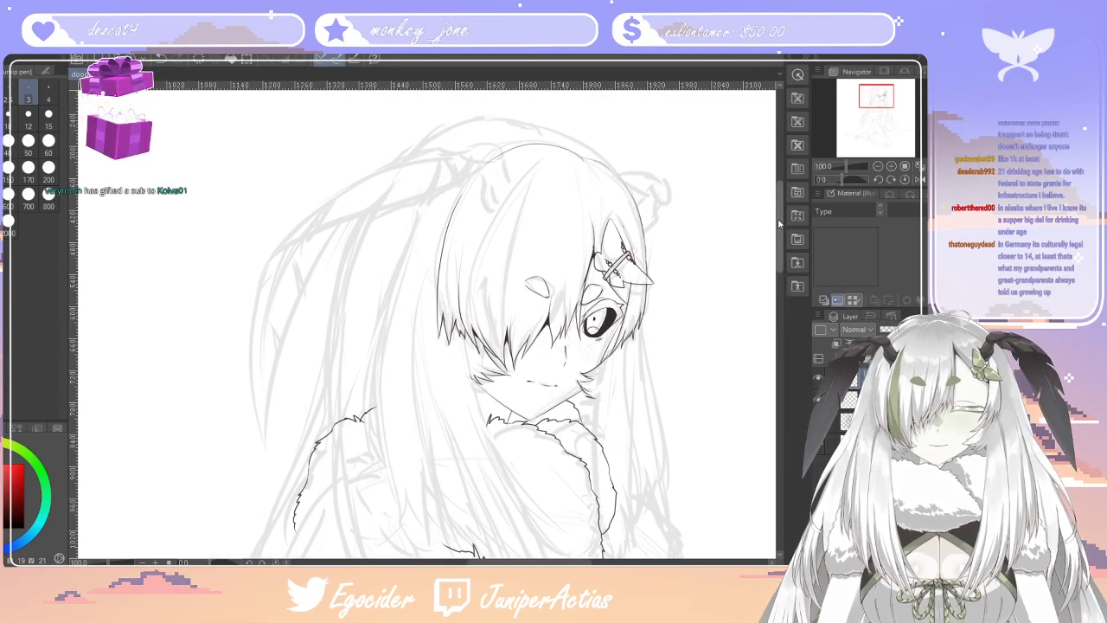
pyautogui.scroll(-1, 772, 218)
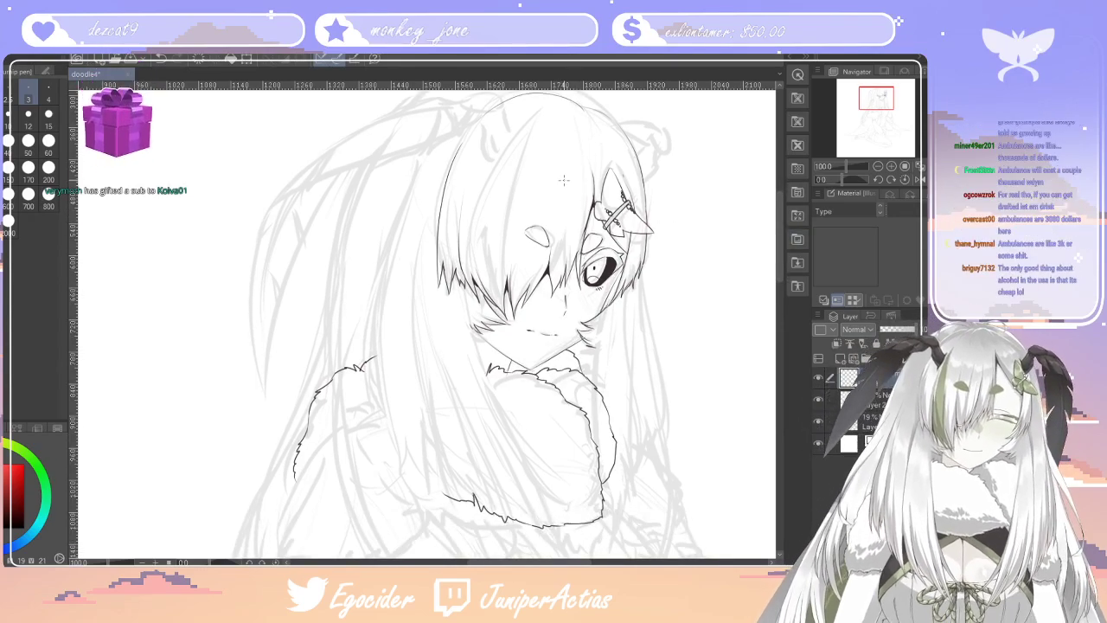
pyautogui.scroll(-6, 758, 277)
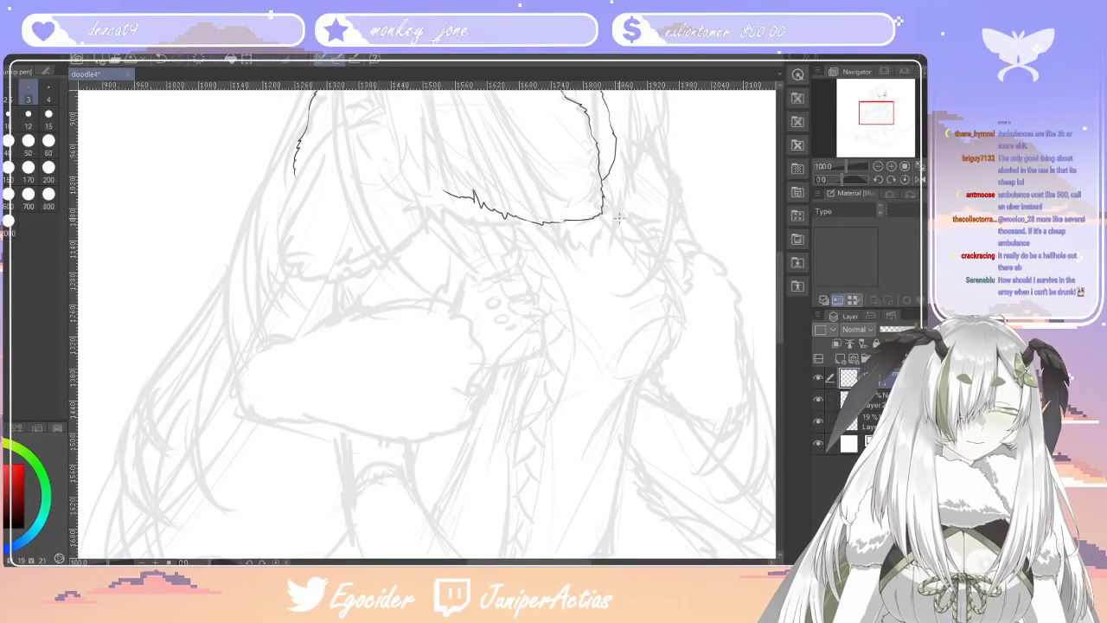
pyautogui.moveTo(603, 183); pyautogui.dragTo(631, 223)
pyautogui.moveTo(600, 180)
pyautogui.mouseDown()
pyautogui.moveTo(675, 330)
pyautogui.moveTo(629, 396)
pyautogui.mouseUp()
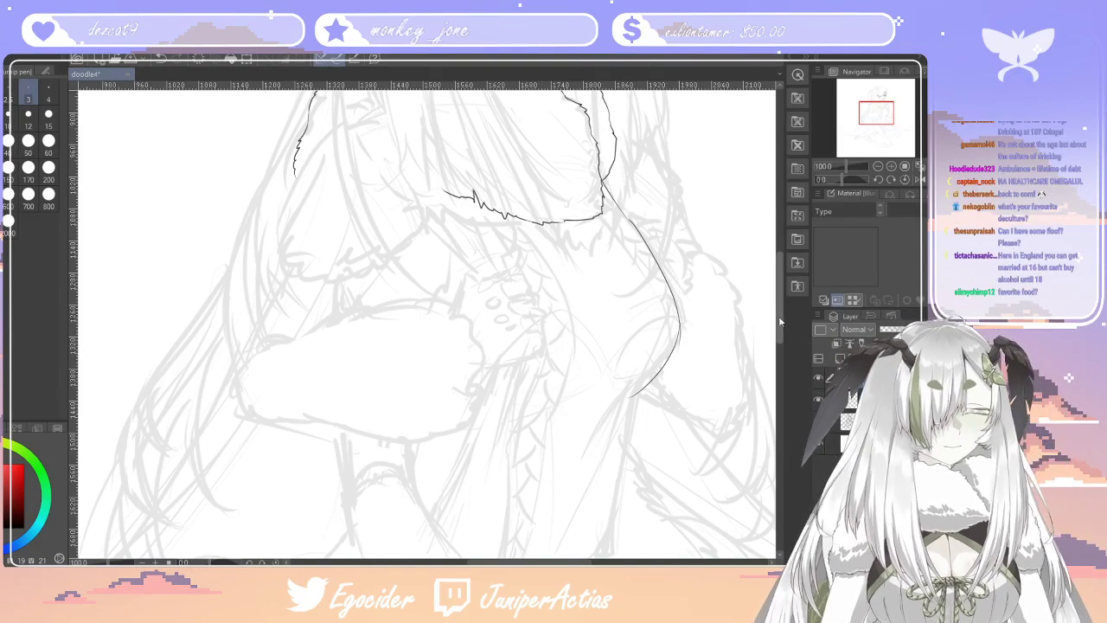
pyautogui.scroll(-3, 780, 316)
pyautogui.moveTo(634, 301); pyautogui.dragTo(614, 313)
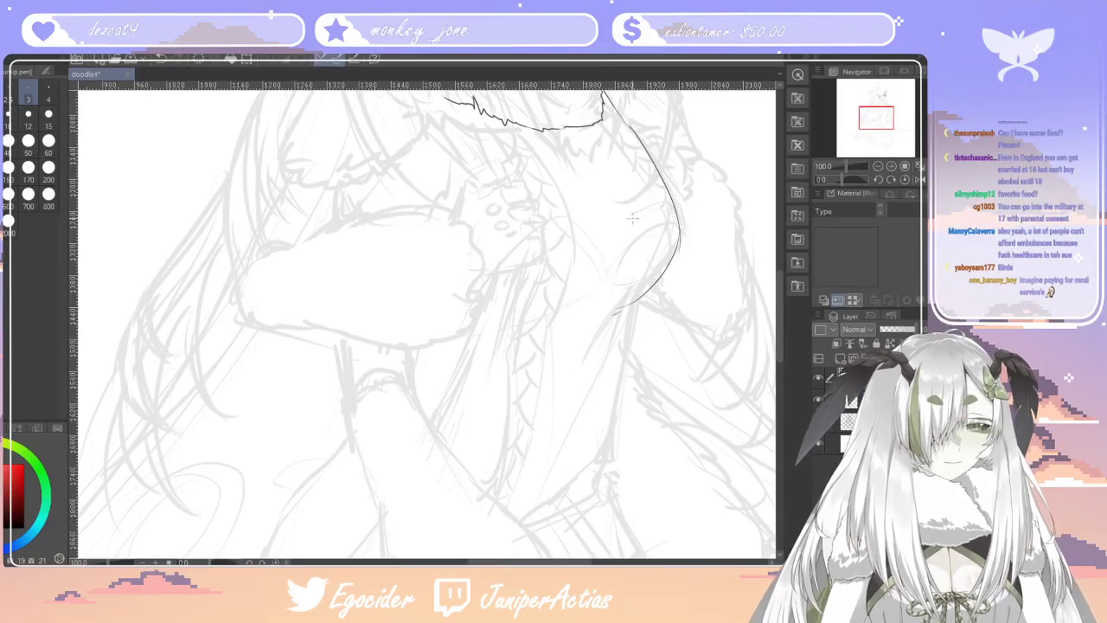
# Draw crease lines below the collar, the curve under the bust, and the straight torso line running down from the hand
pyautogui.moveTo(560, 149); pyautogui.dragTo(592, 164)
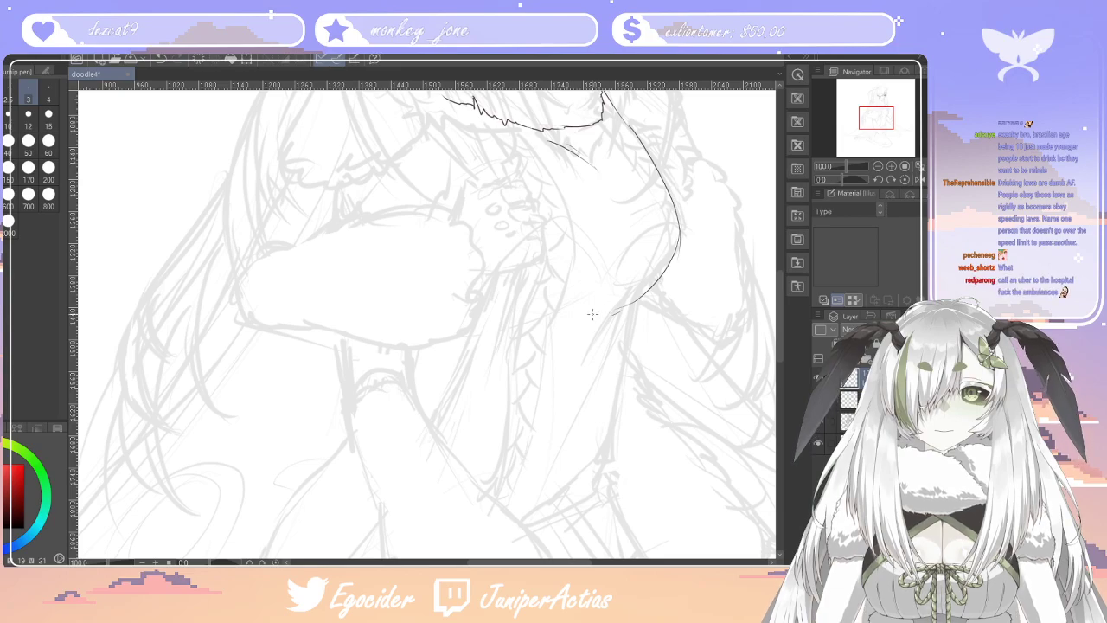
pyautogui.moveTo(492, 328); pyautogui.dragTo(566, 312)
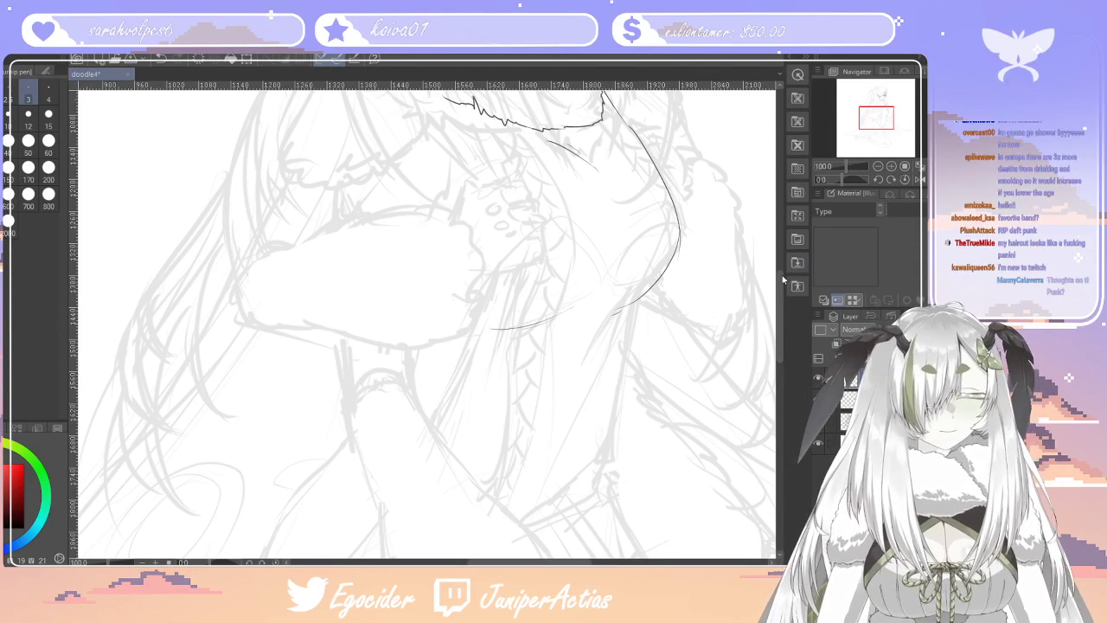
pyautogui.moveTo(780, 278); pyautogui.dragTo(780, 266)
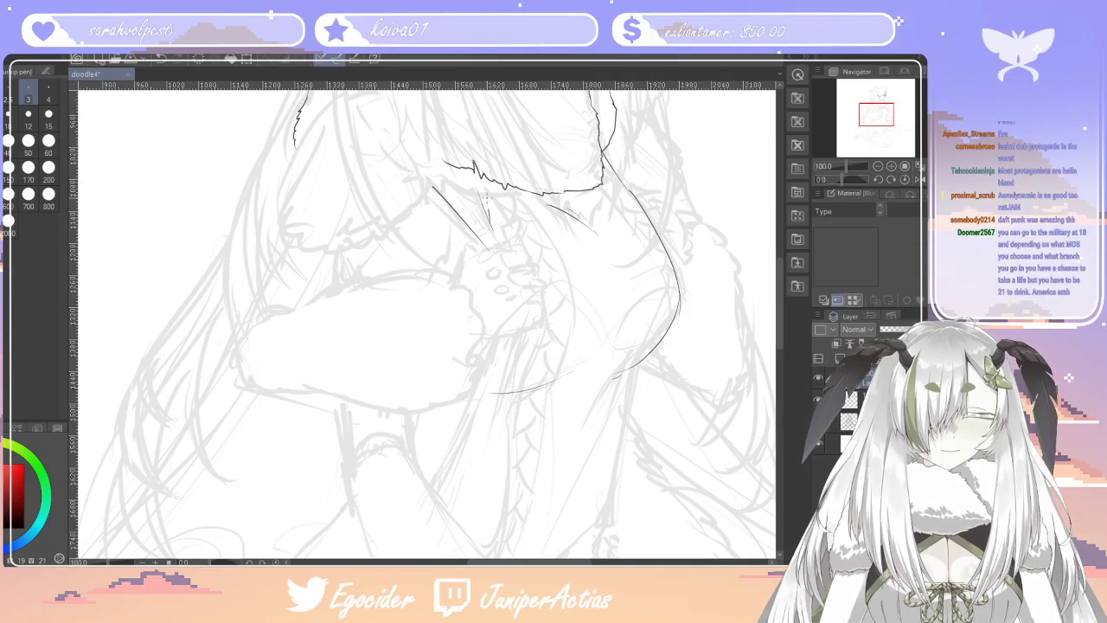
pyautogui.scroll(-3, 766, 312)
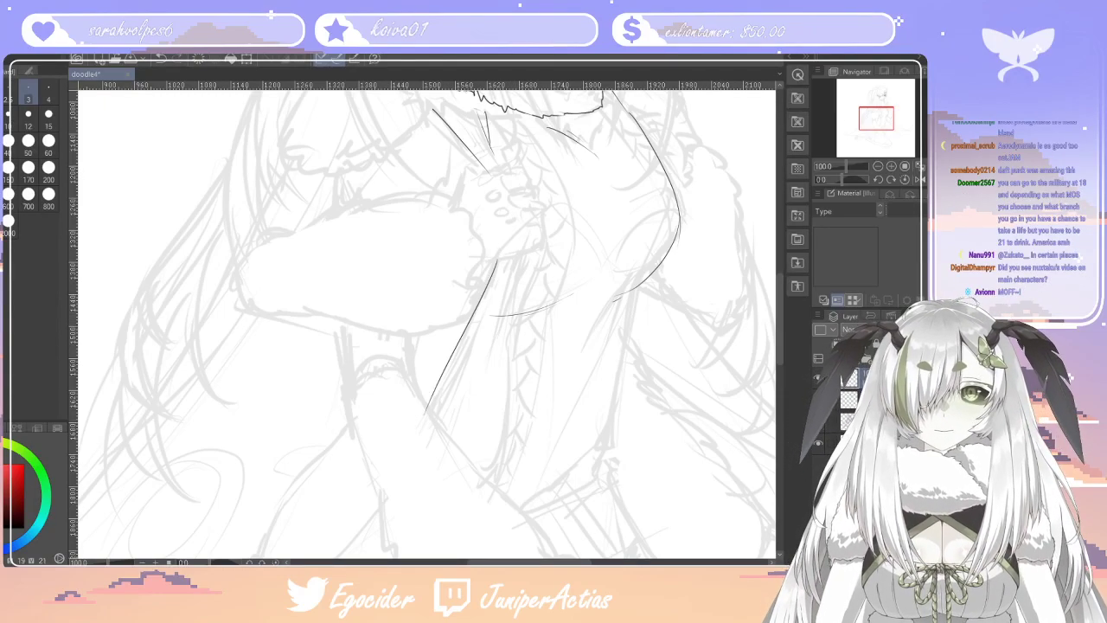
# Erase the curve under the bust, redraw it with a steeper bend, and add a thin line down from the hand
pyautogui.click(48, 141)
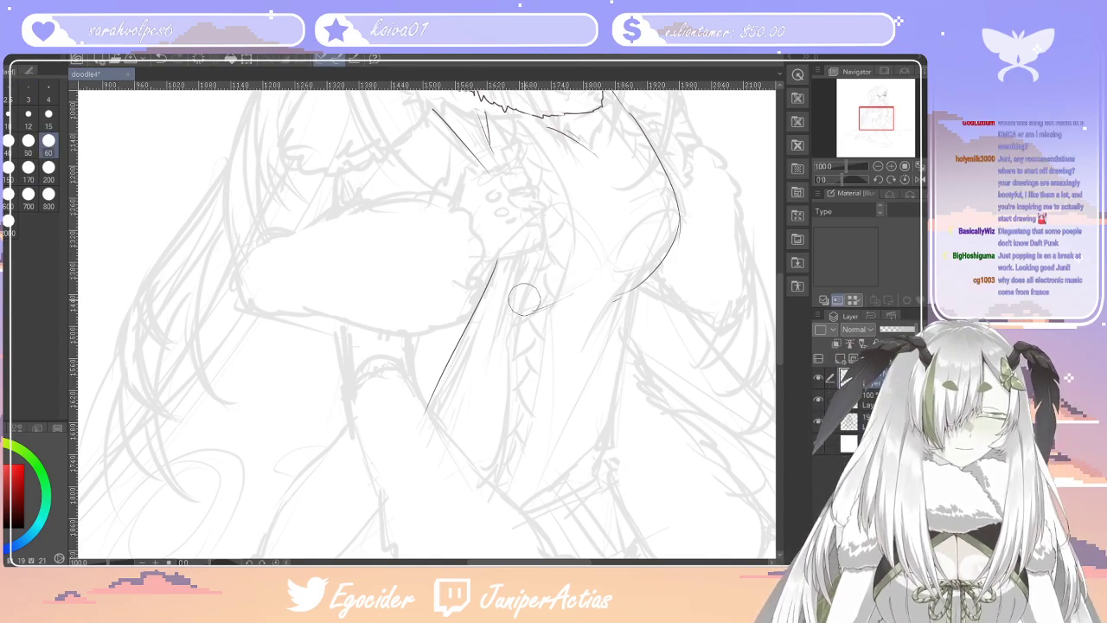
pyautogui.press('p')
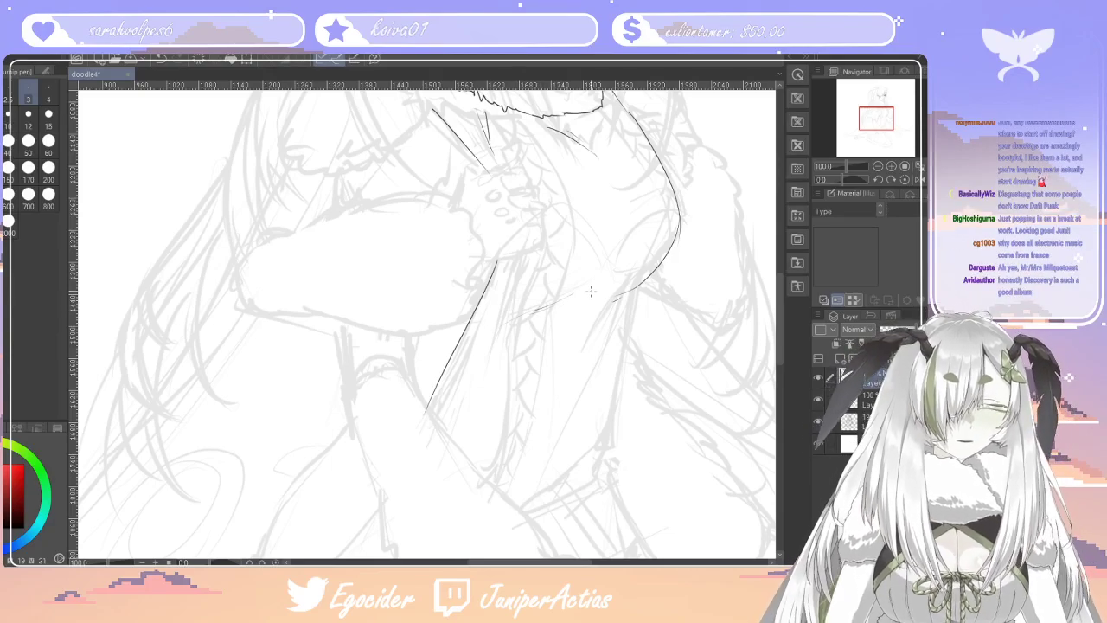
pyautogui.moveTo(500, 338); pyautogui.dragTo(543, 306)
pyautogui.hotkey('ctrl', 'z')
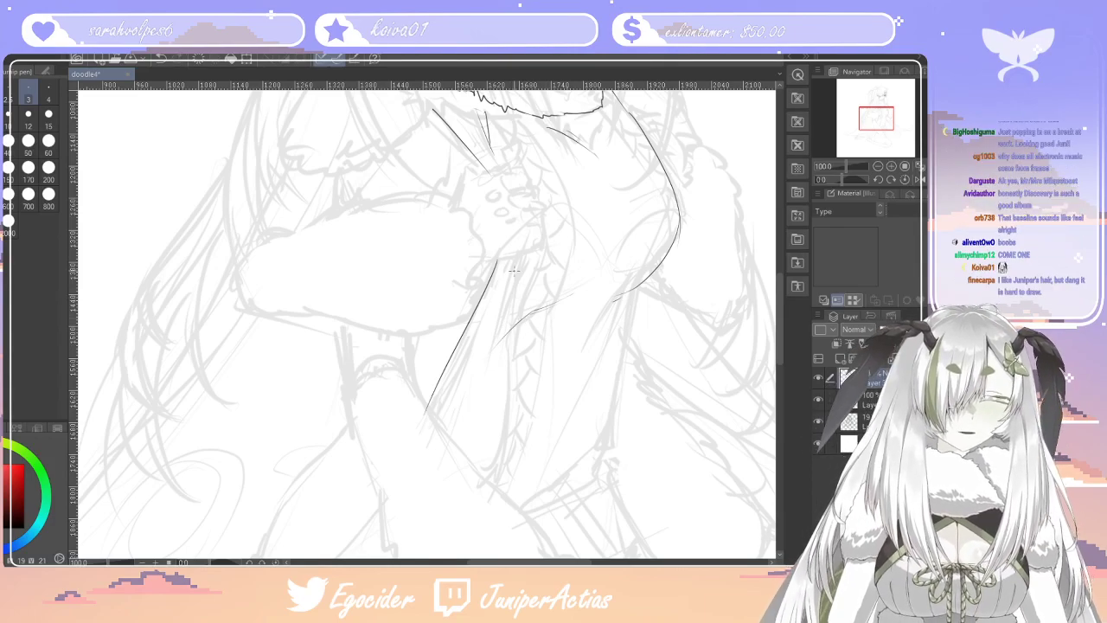
pyautogui.moveTo(520, 257); pyautogui.dragTo(519, 303)
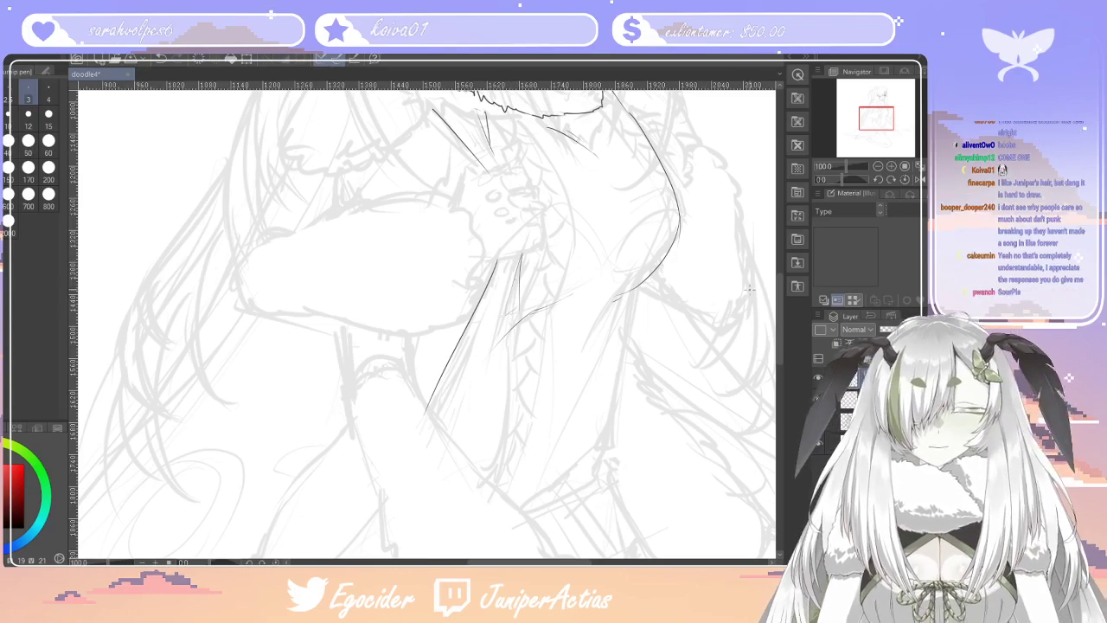
# Draw the bent line beside the crossing furry sleeve, the torso's side down to the waist, and the first edges of the hip band
pyautogui.moveTo(781, 341); pyautogui.dragTo(780, 360)
pyautogui.moveTo(381, 407); pyautogui.dragTo(330, 469)
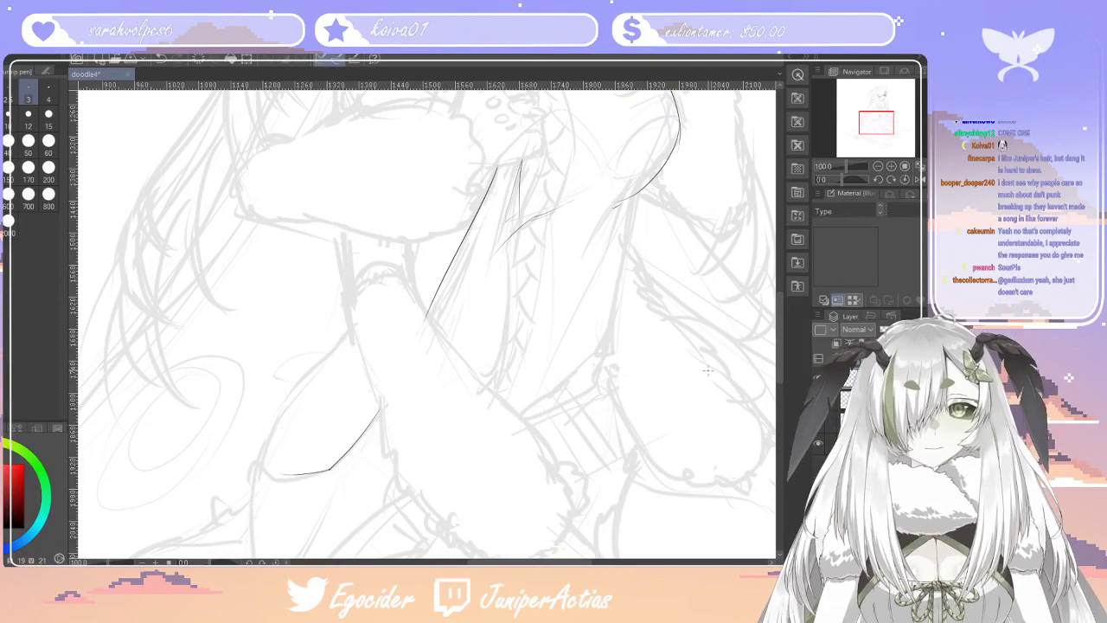
pyautogui.moveTo(615, 327); pyautogui.dragTo(535, 410)
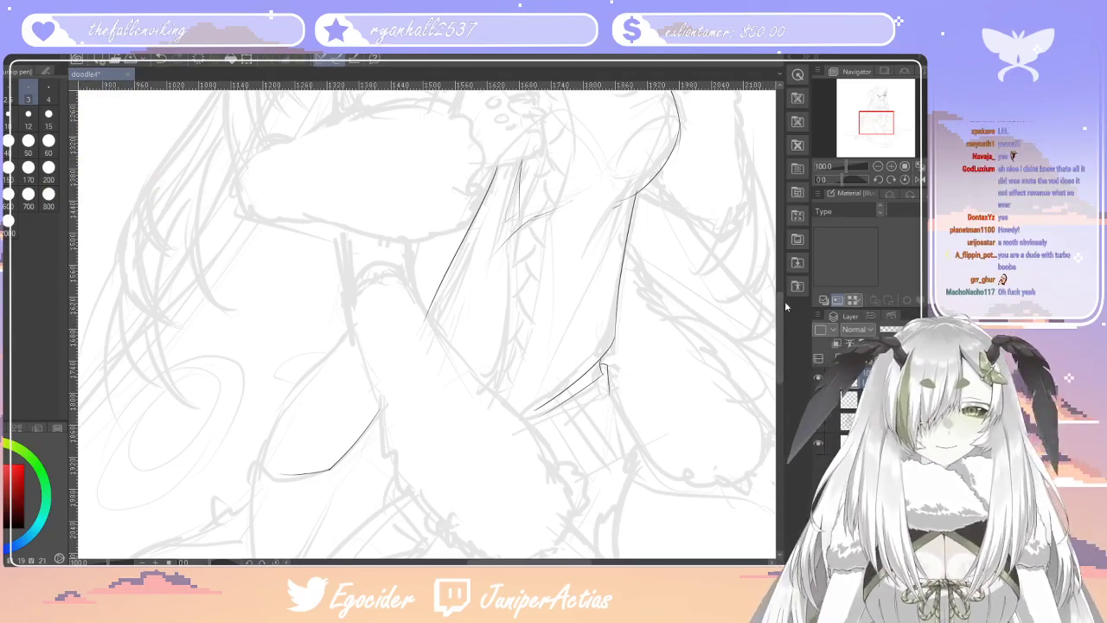
pyautogui.scroll(-3, 432, 328)
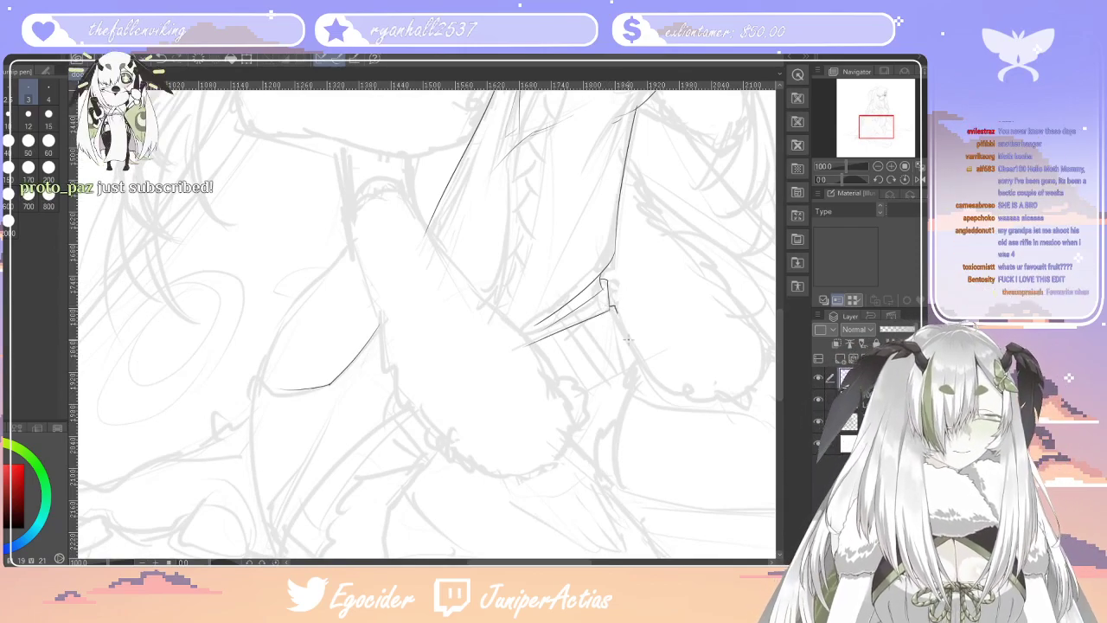
# Redraw the short end edge of the hip band below the waist and add its lower edge back toward the furry sleeve
pyautogui.moveTo(610, 306); pyautogui.dragTo(634, 364)
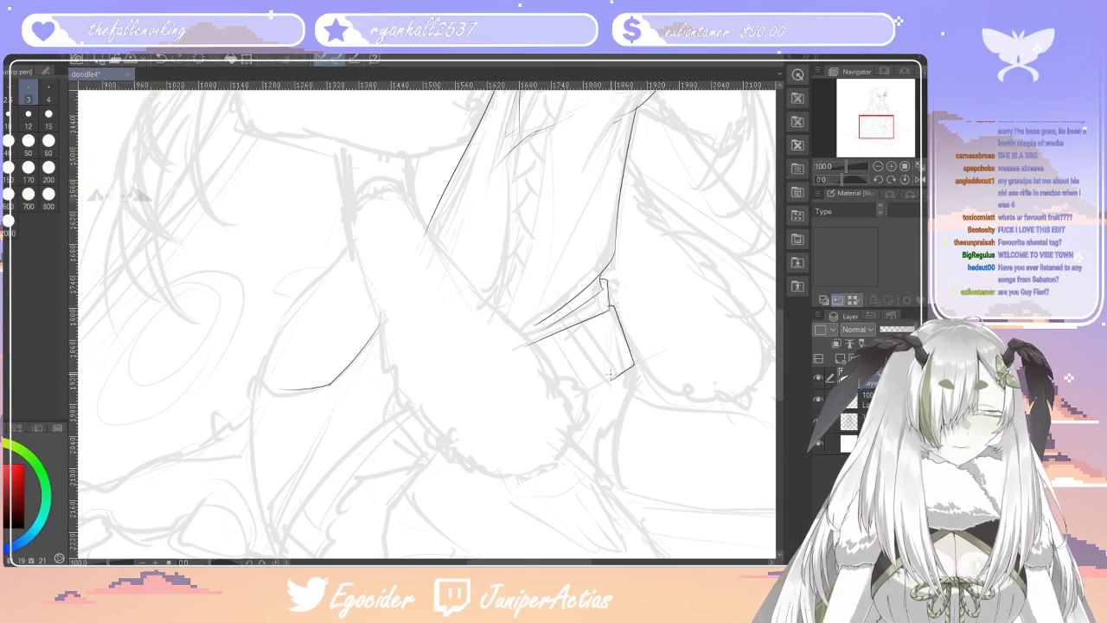
pyautogui.hotkey('ctrl', 'z')
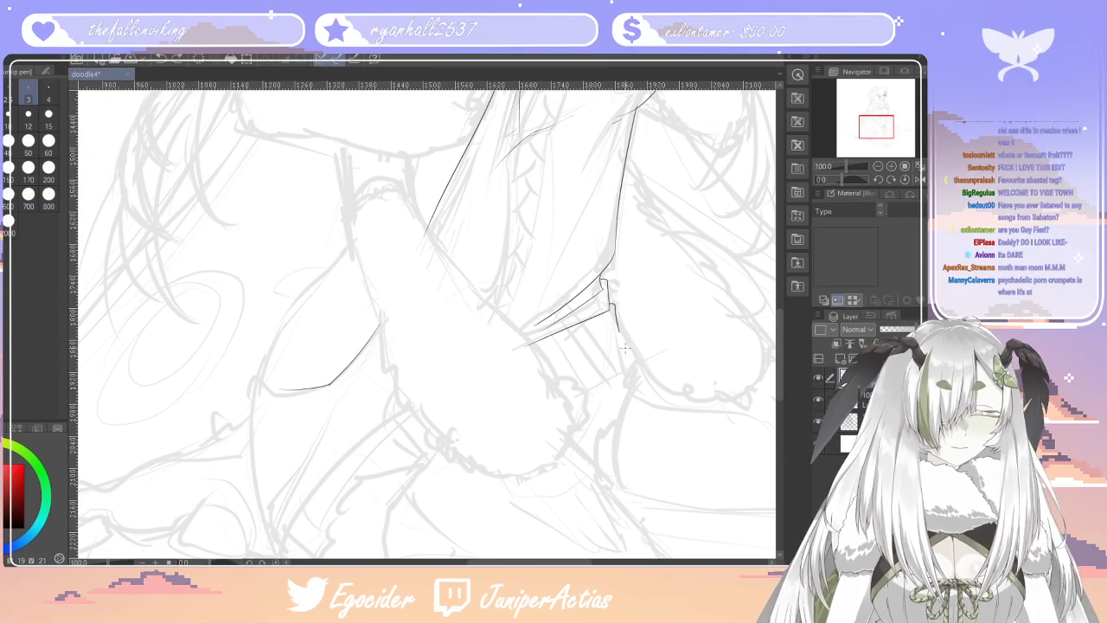
pyautogui.moveTo(632, 351); pyautogui.dragTo(630, 234)
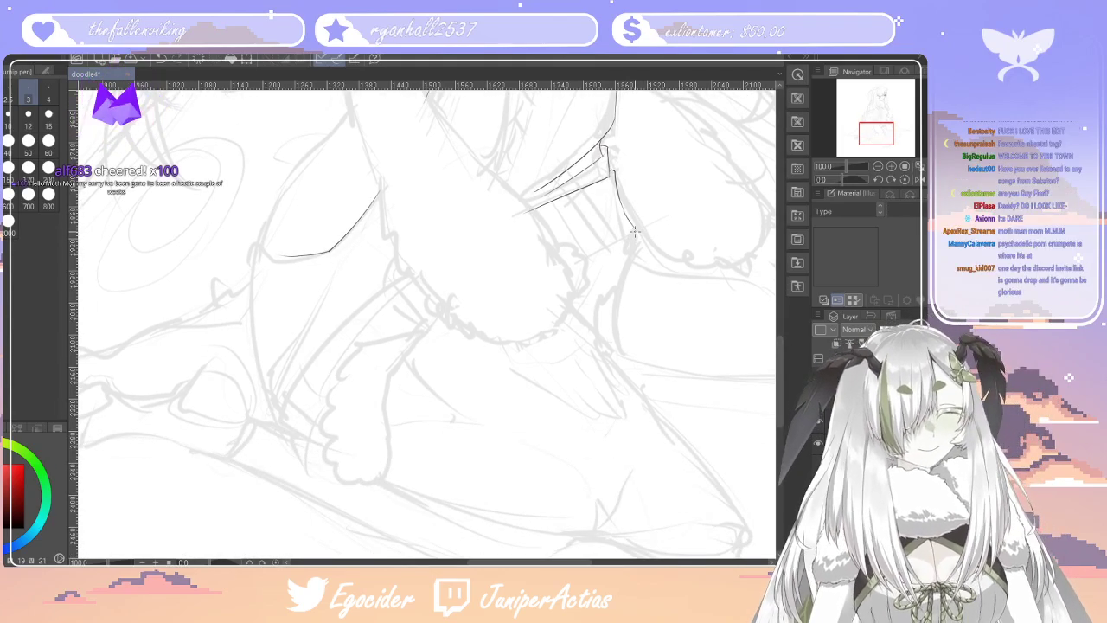
pyautogui.moveTo(635, 234); pyautogui.dragTo(572, 261)
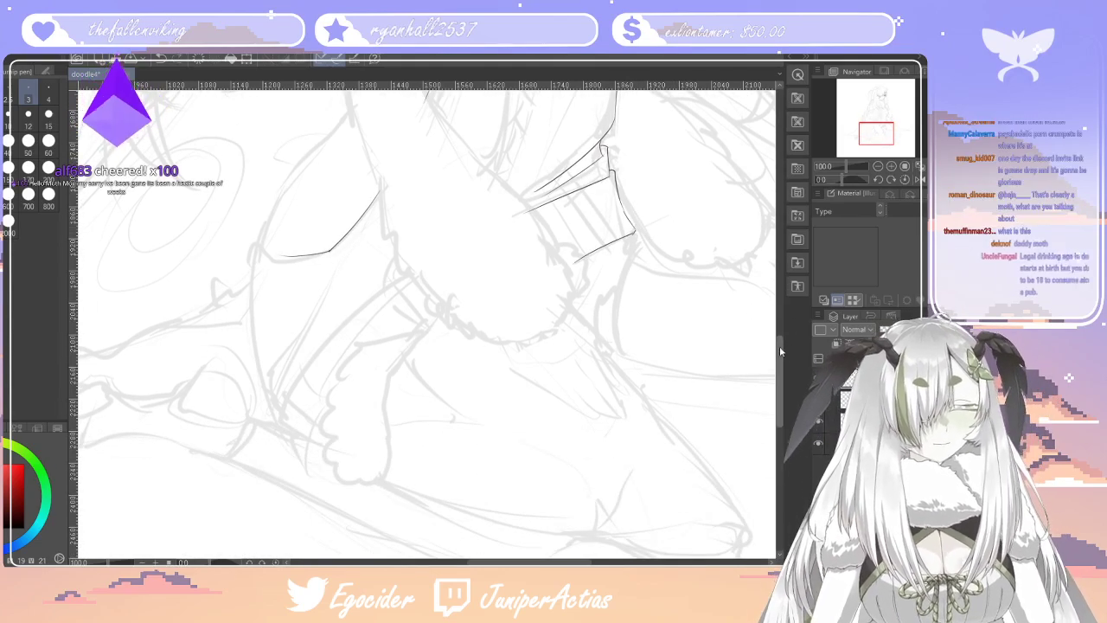
# Draw the two long curved edges and joining corner of the band on the opposite hip, up to the furry sleeve
pyautogui.scroll(-2, 616, 501)
pyautogui.hscroll(-3, 617, 502)
pyautogui.moveTo(536, 223)
pyautogui.mouseDown()
pyautogui.moveTo(407, 361)
pyautogui.moveTo(441, 401)
pyautogui.mouseUp()
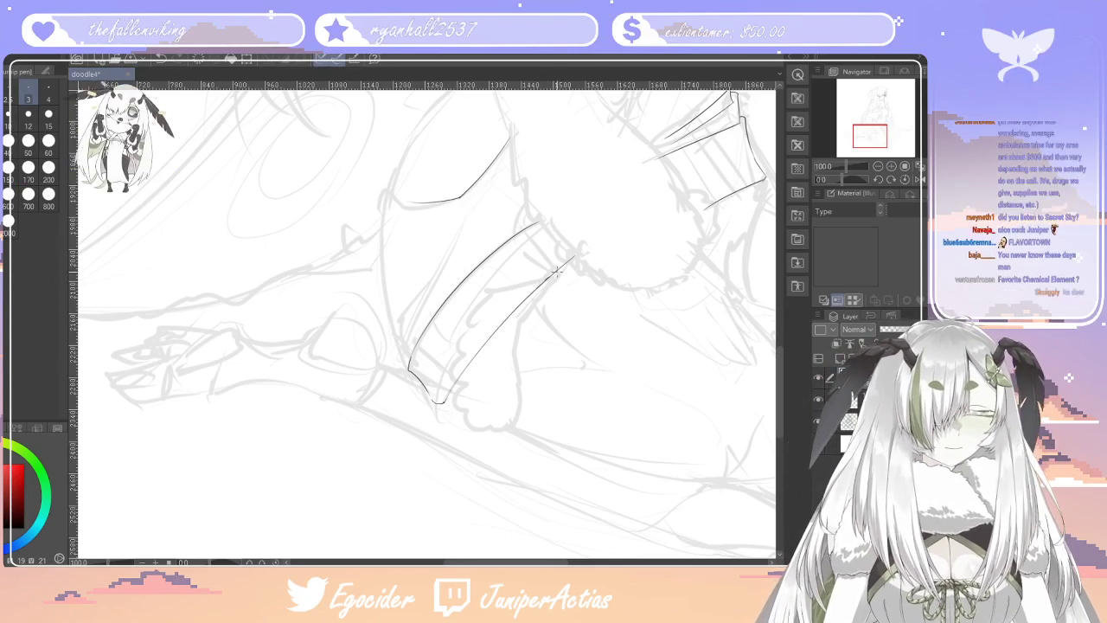
pyautogui.press('e')
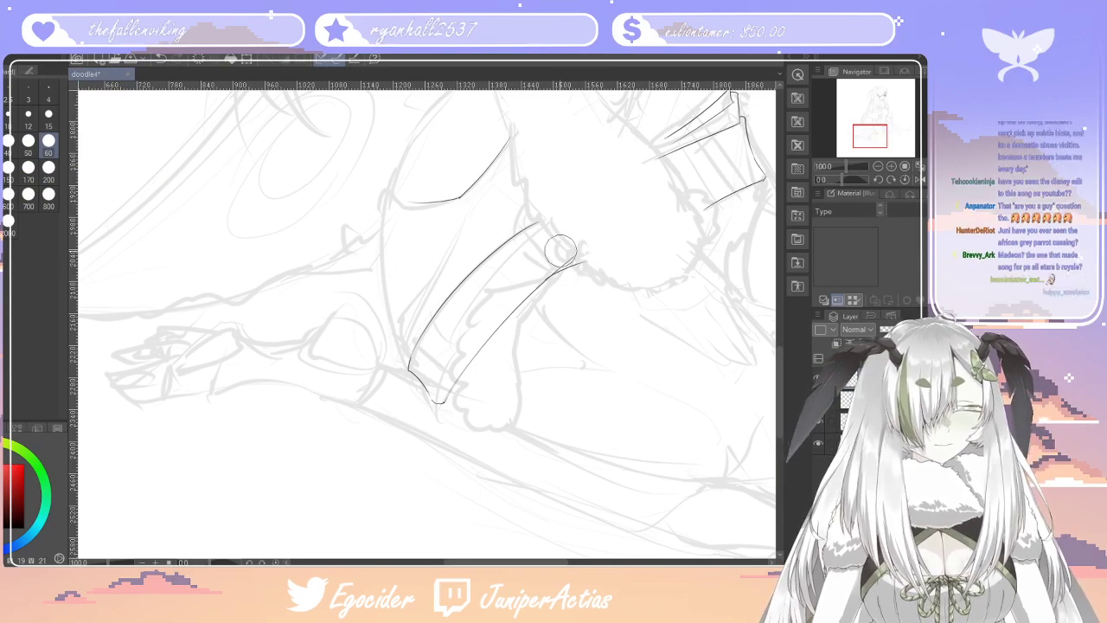
pyautogui.press('p')
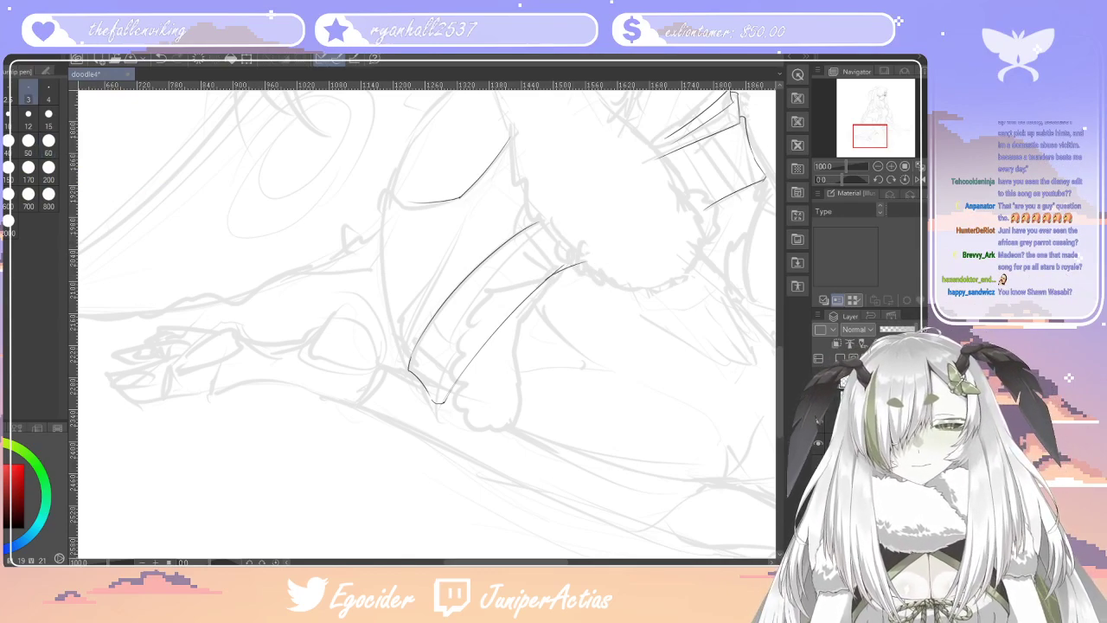
# Draw the curved outer hip contour from the pointed cloth corner down to the band's lower corner, redoing it with a fuller bend
pyautogui.moveTo(410, 204)
pyautogui.mouseDown()
pyautogui.moveTo(384, 186)
pyautogui.moveTo(394, 344)
pyautogui.moveTo(409, 360)
pyautogui.mouseUp()
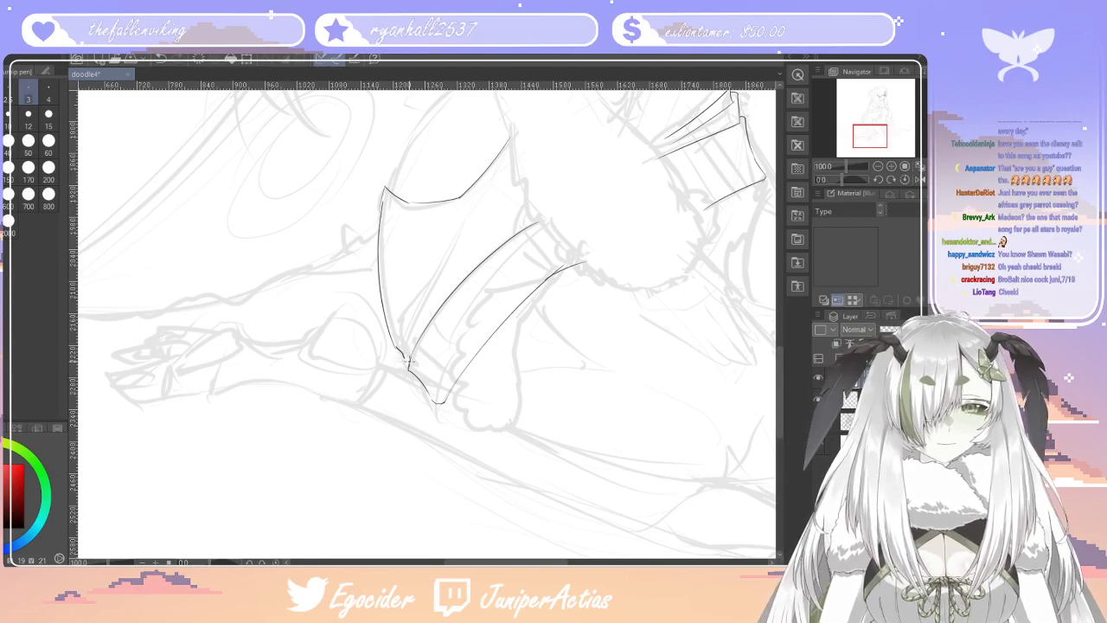
pyautogui.hotkey('ctrl', 'z')
pyautogui.hotkey('ctrl', 'z')
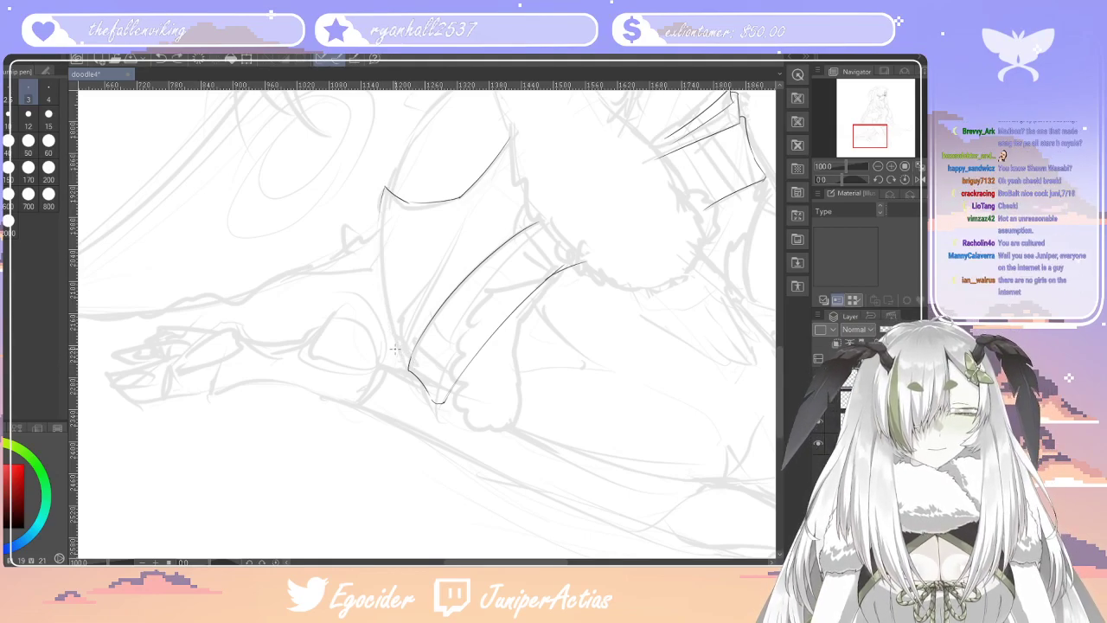
pyautogui.moveTo(392, 350); pyautogui.dragTo(408, 367)
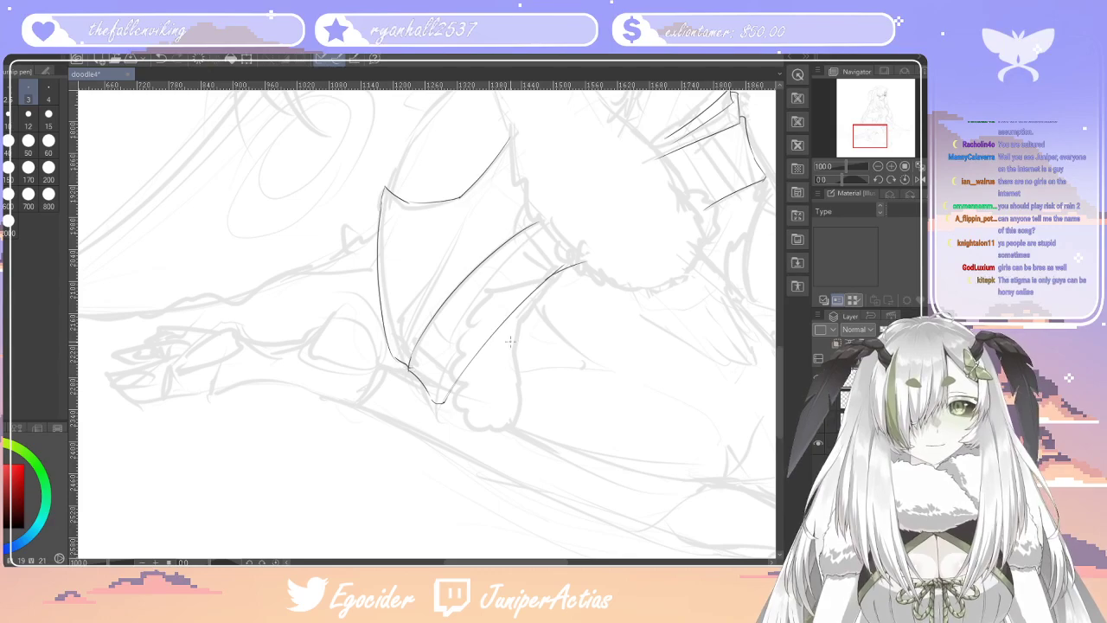
# Redraw the curve from the upper sleeve down to the hip's pointed corner and refine the joint with a size 4 eraser
pyautogui.scroll(4, 597, 286)
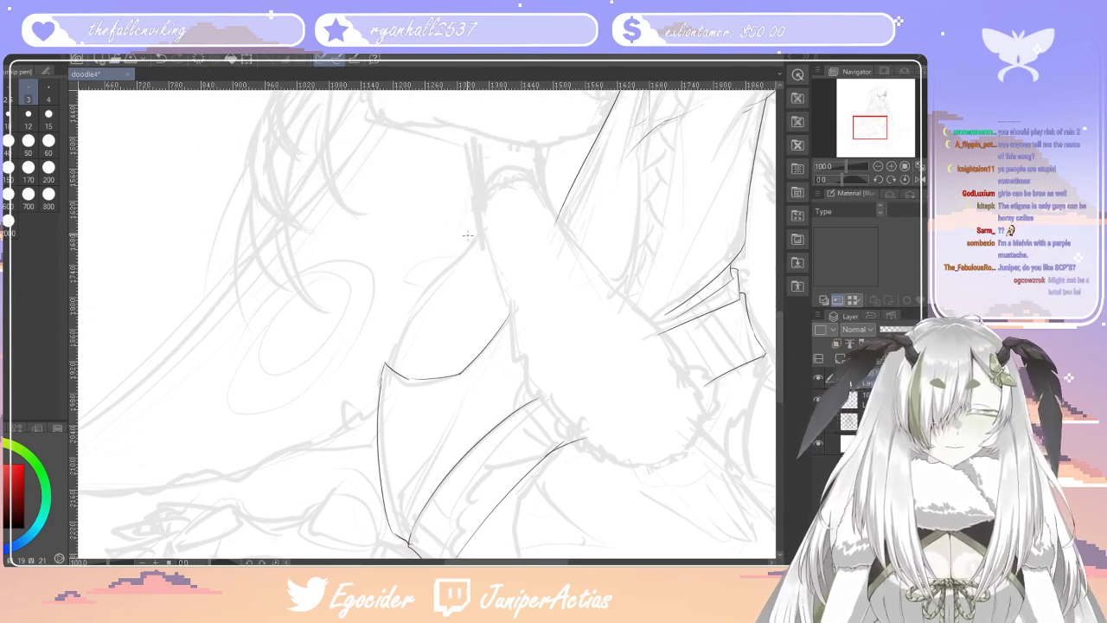
pyautogui.hotkey('ctrl', 'z')
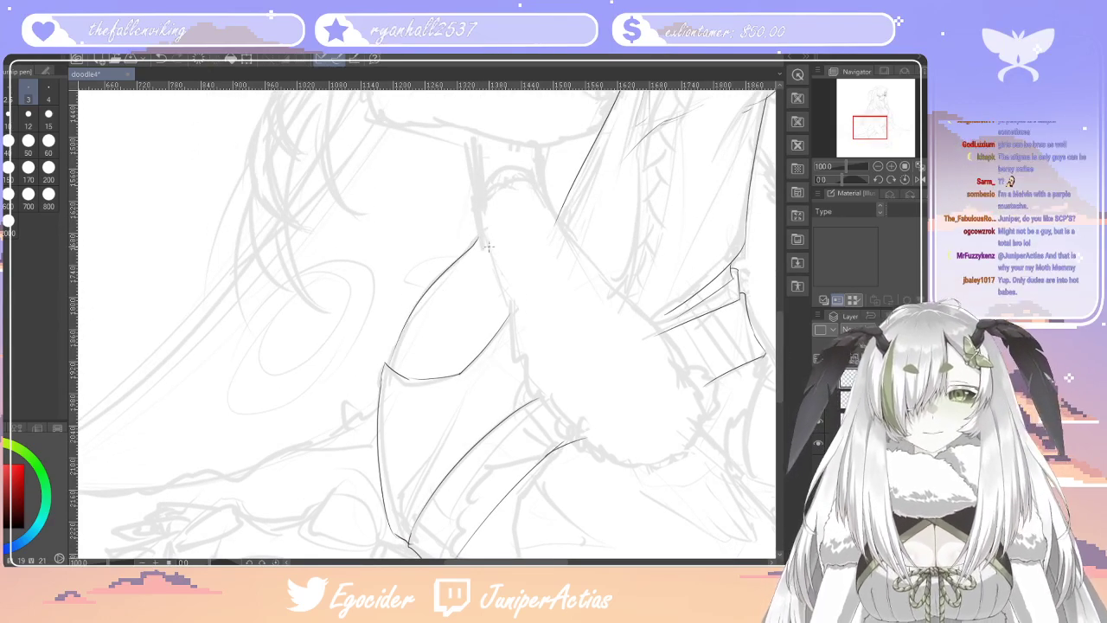
pyautogui.moveTo(481, 232); pyautogui.dragTo(460, 251)
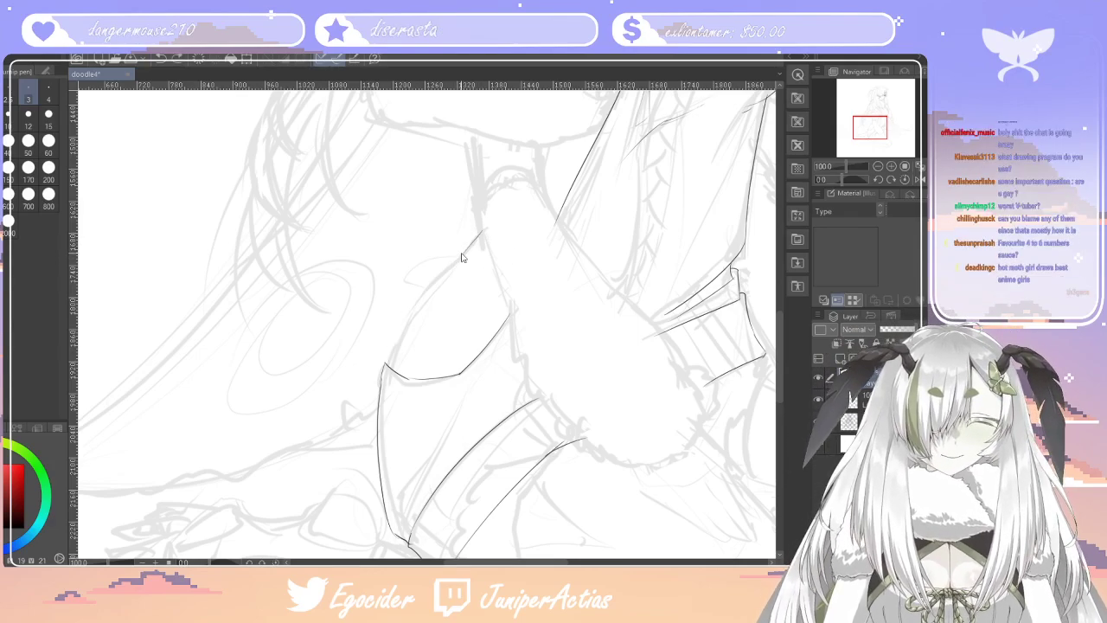
pyautogui.moveTo(480, 231); pyautogui.dragTo(394, 348)
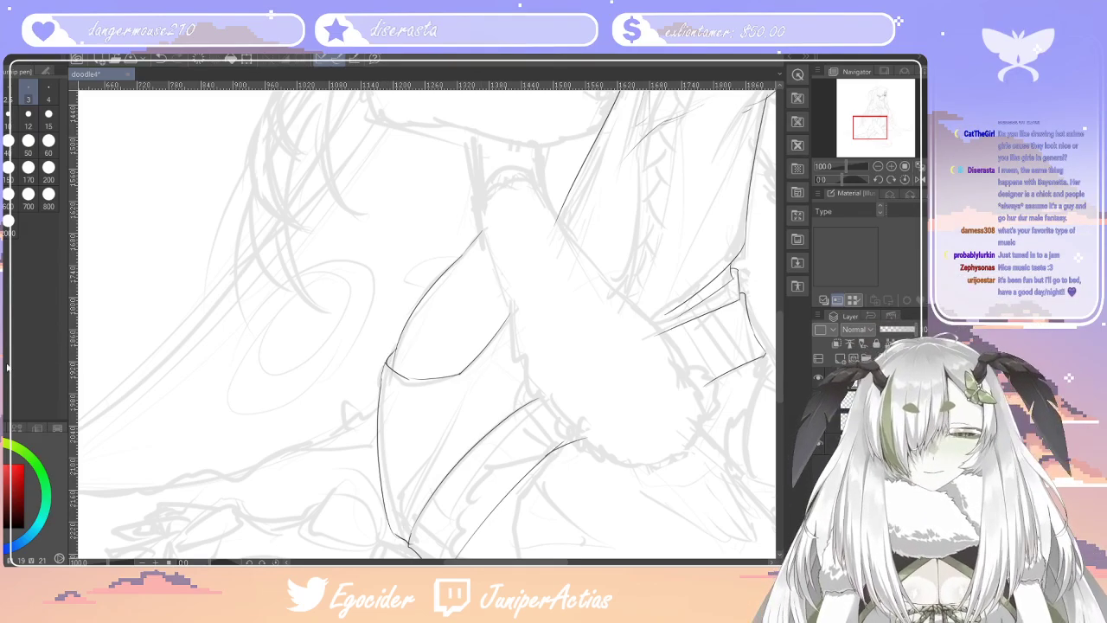
pyautogui.press('e')
pyautogui.click(48, 92)
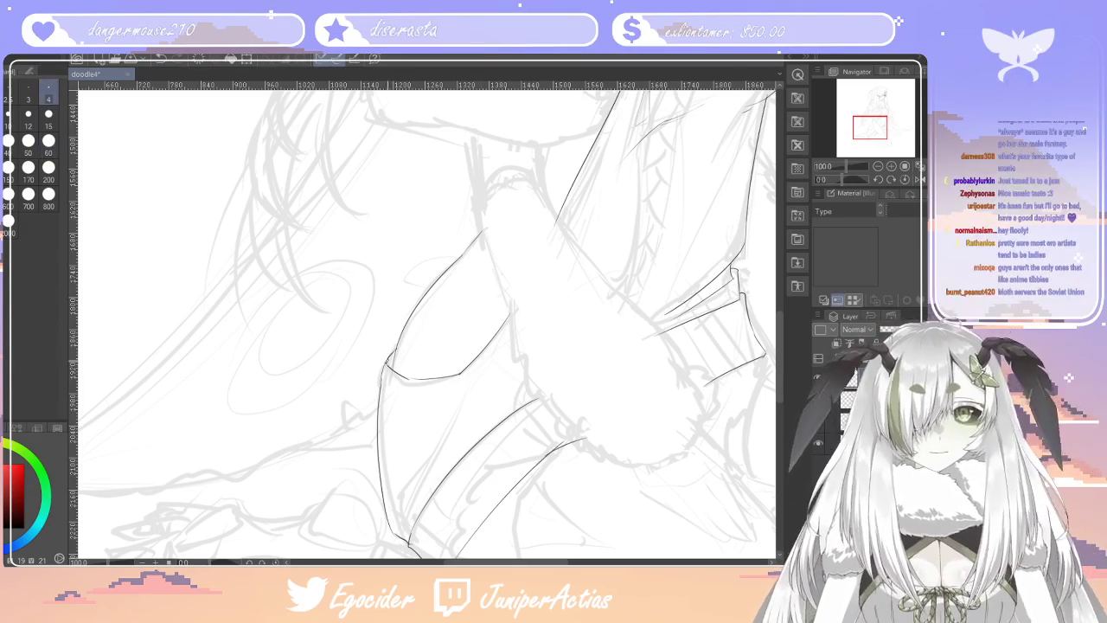
pyautogui.press('[')
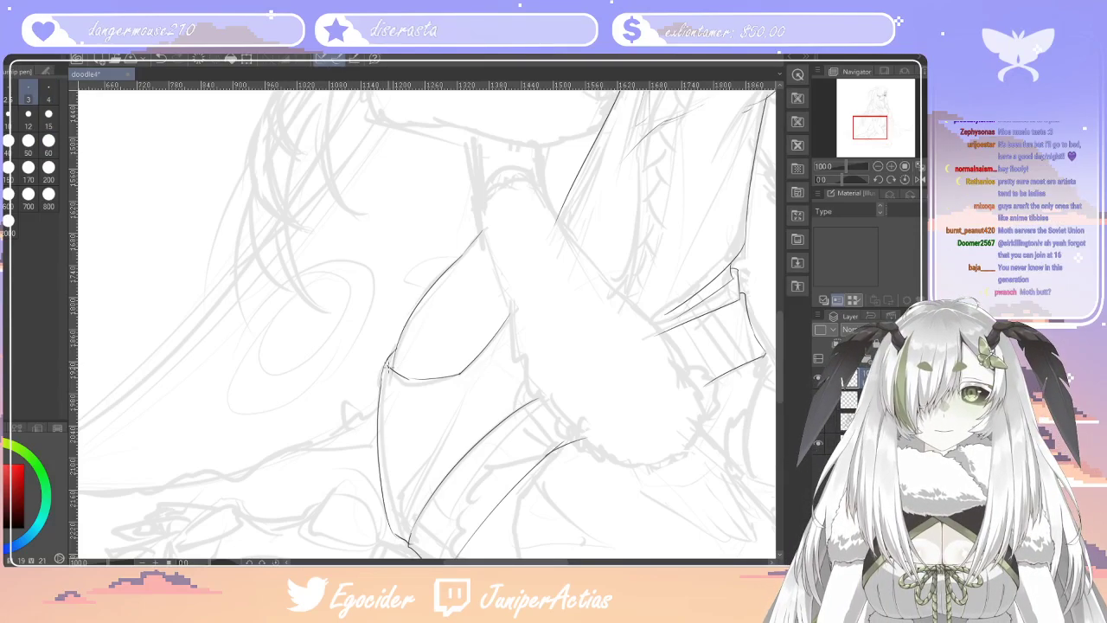
# Draw the front thigh's long diagonal outer edge down to the knee, reworking the rounded bend at its tip
pyautogui.moveTo(779, 343); pyautogui.dragTo(773, 389)
pyautogui.moveTo(557, 564); pyautogui.dragTo(574, 564)
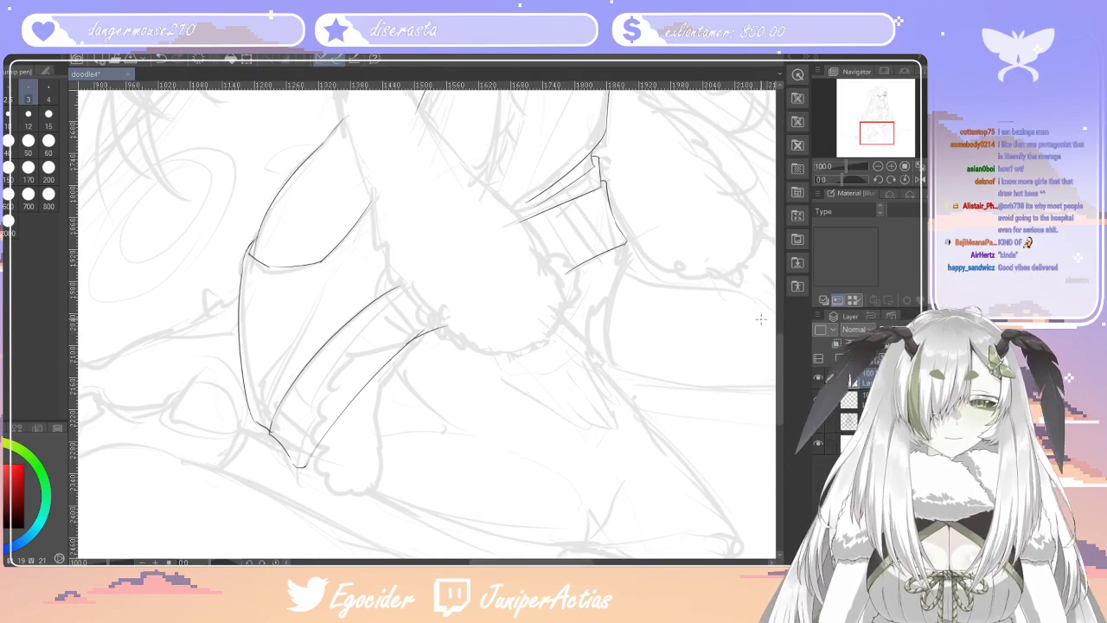
pyautogui.scroll(-3, 596, 253)
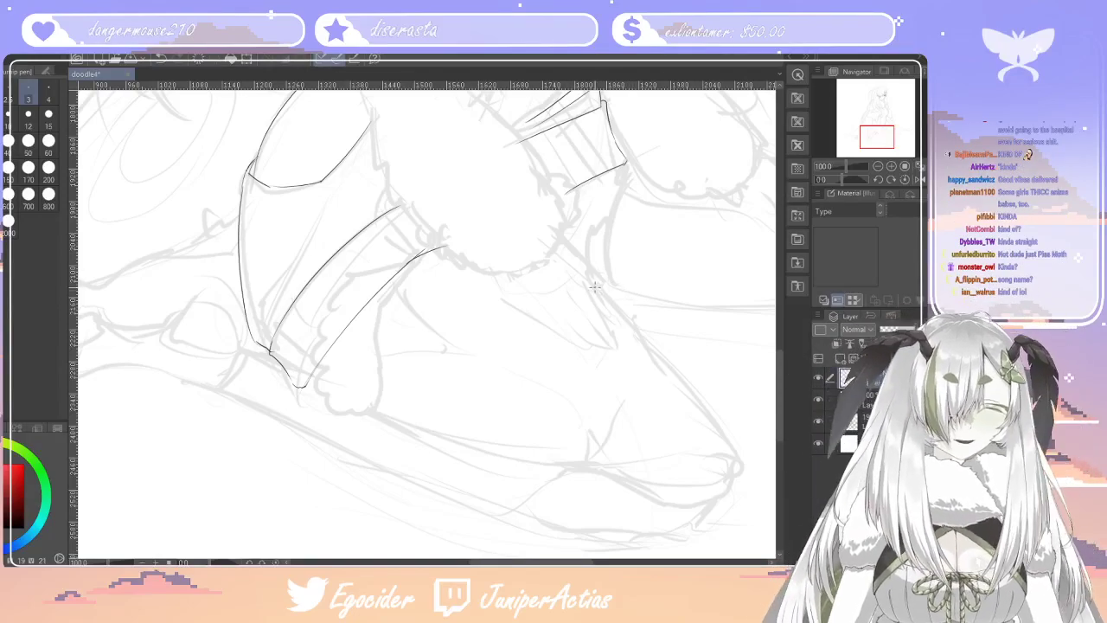
pyautogui.moveTo(595, 285)
pyautogui.mouseDown()
pyautogui.moveTo(704, 415)
pyautogui.moveTo(733, 480)
pyautogui.mouseUp()
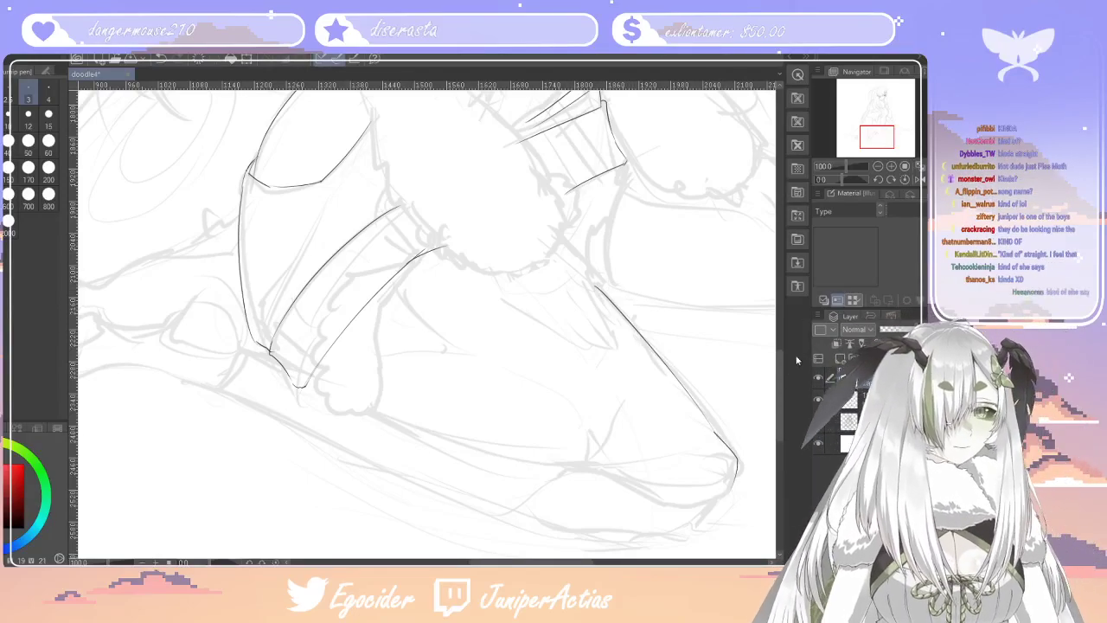
pyautogui.scroll(-2, 780, 405)
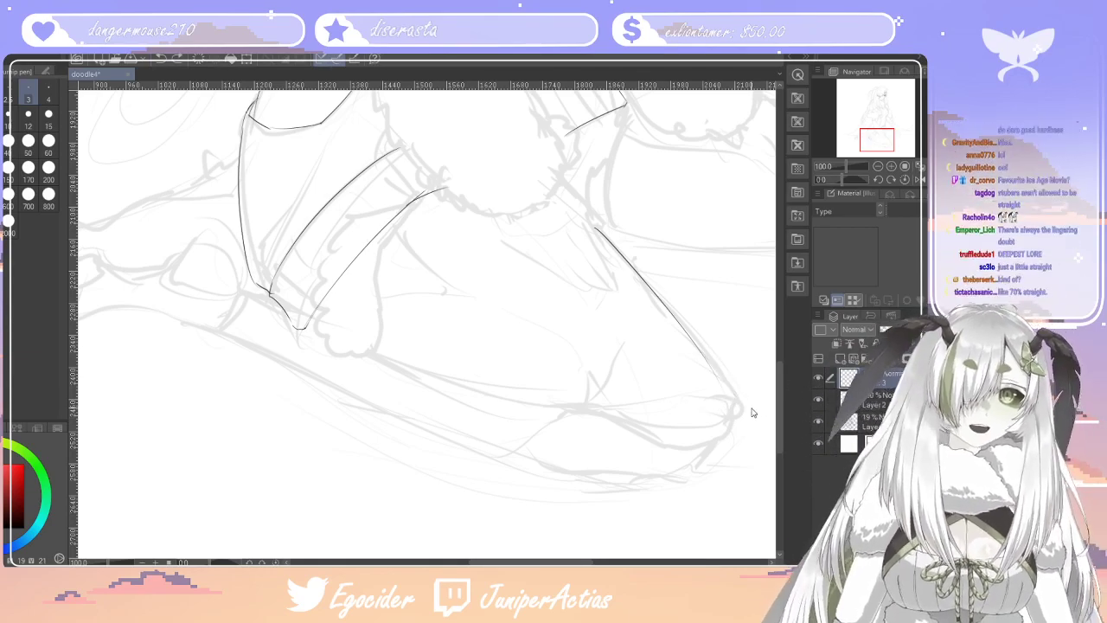
pyautogui.moveTo(636, 273); pyautogui.dragTo(740, 408)
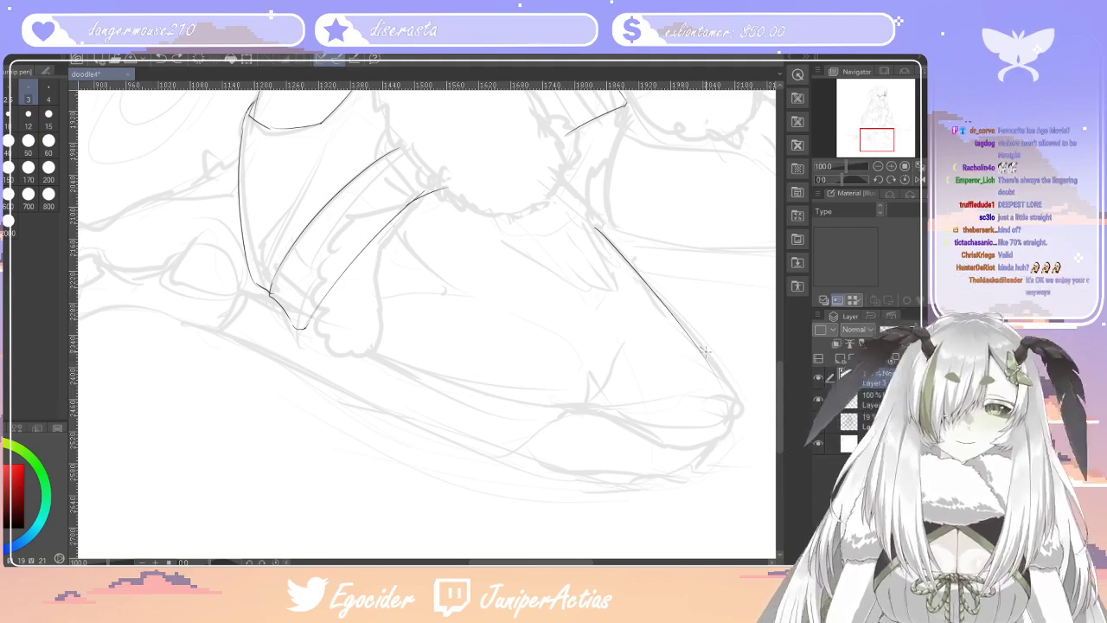
pyautogui.moveTo(700, 347); pyautogui.dragTo(730, 389)
pyautogui.moveTo(692, 333); pyautogui.dragTo(738, 414)
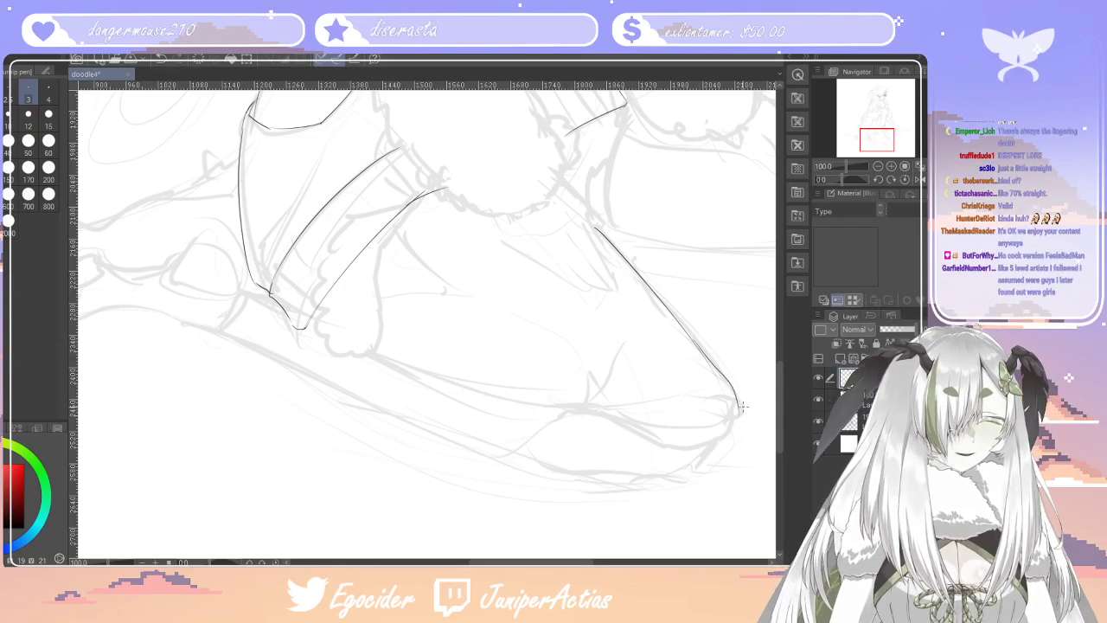
pyautogui.hotkey('ctrl', 'z')
# Draw the front thigh's underside from the furry cuff to the knee, the curved fold below the knee and a short crease above it
pyautogui.moveTo(733, 407)
pyautogui.mouseDown()
pyautogui.moveTo(588, 404)
pyautogui.moveTo(659, 405)
pyautogui.moveTo(452, 358)
pyautogui.mouseUp()
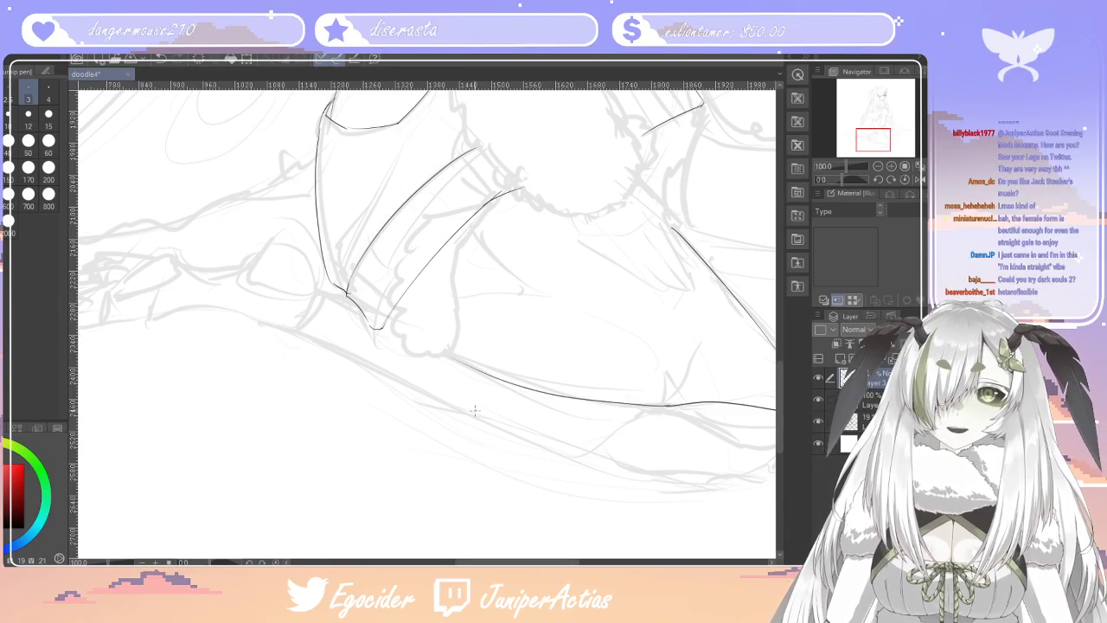
pyautogui.moveTo(544, 563); pyautogui.dragTo(581, 563)
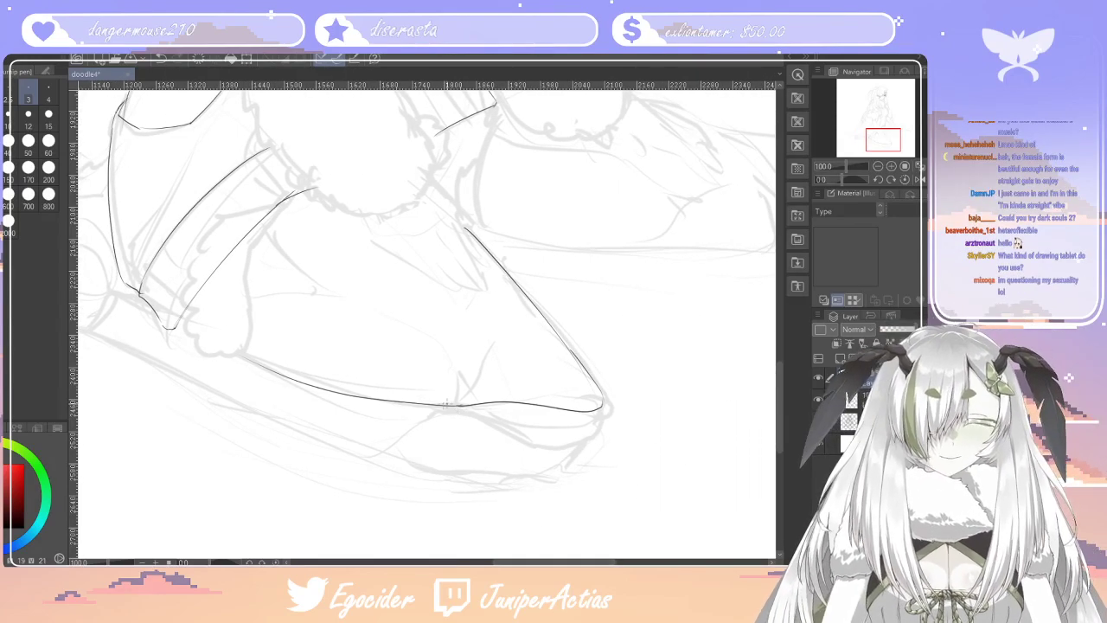
pyautogui.moveTo(586, 439); pyautogui.dragTo(596, 425)
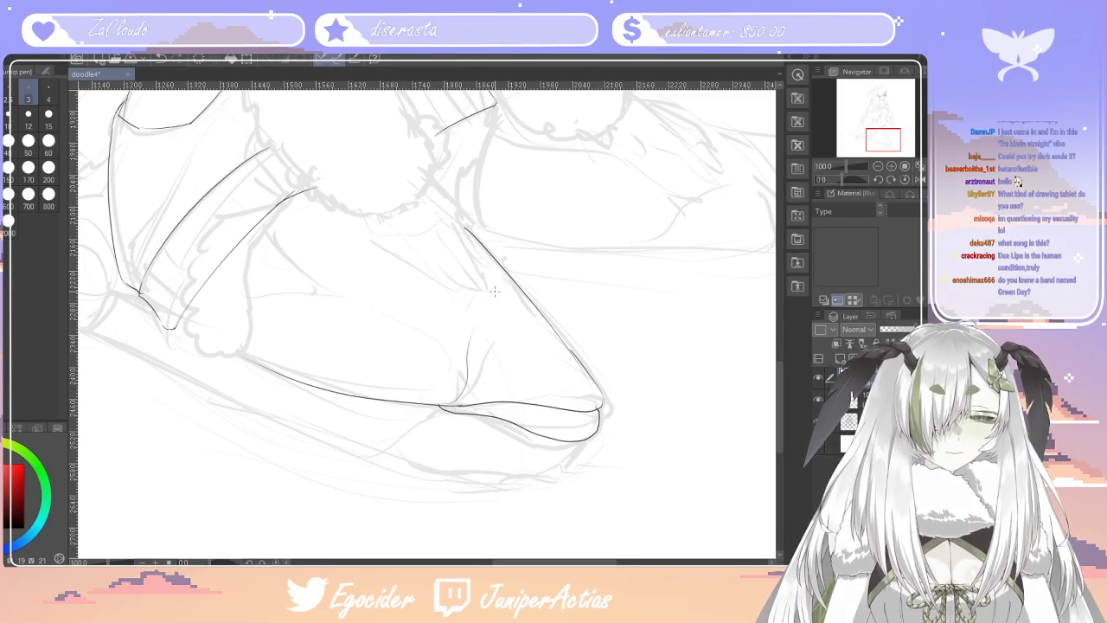
# Draw the long crease running across the front thigh toward the knee and the short fold line branching back to the furry cuff
pyautogui.moveTo(407, 290); pyautogui.dragTo(540, 290)
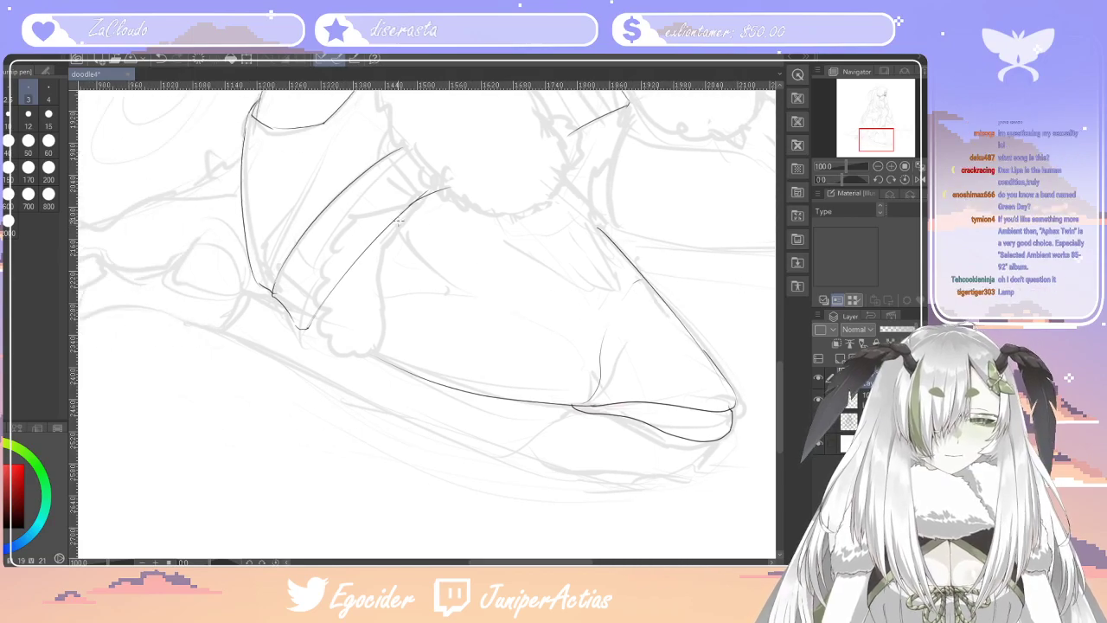
pyautogui.moveTo(399, 225)
pyautogui.mouseDown()
pyautogui.moveTo(425, 262)
pyautogui.moveTo(584, 355)
pyautogui.mouseUp()
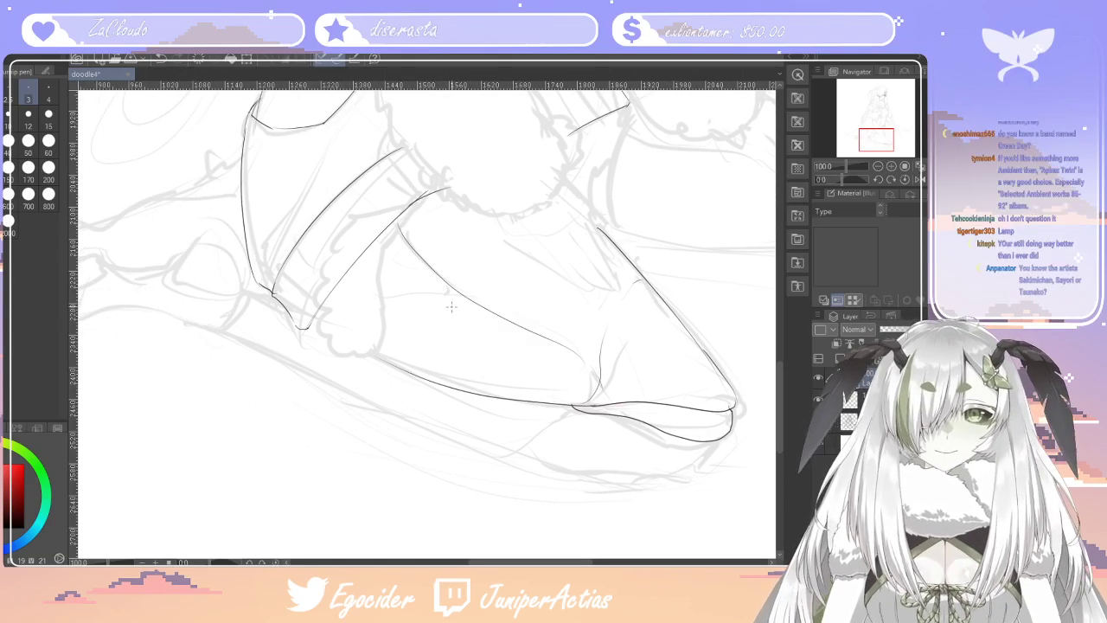
pyautogui.moveTo(463, 295); pyautogui.dragTo(398, 289)
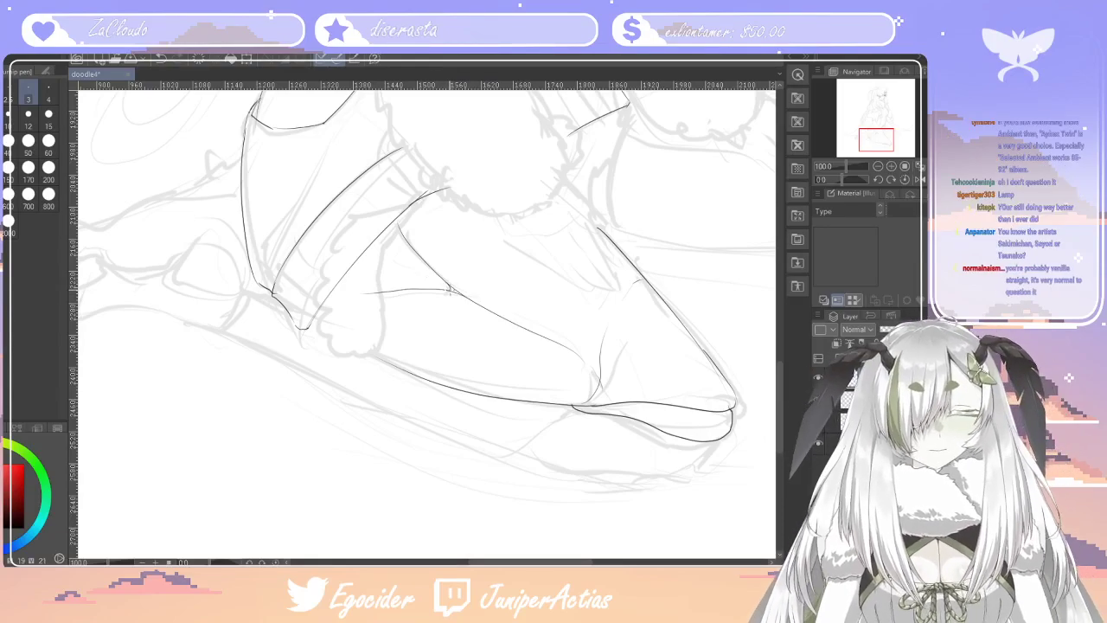
# Draw the rear leg's long underside from the front thigh outward and curve the line up around its knee
pyautogui.moveTo(554, 563); pyautogui.dragTo(580, 562)
pyautogui.moveTo(779, 380); pyautogui.dragTo(779, 335)
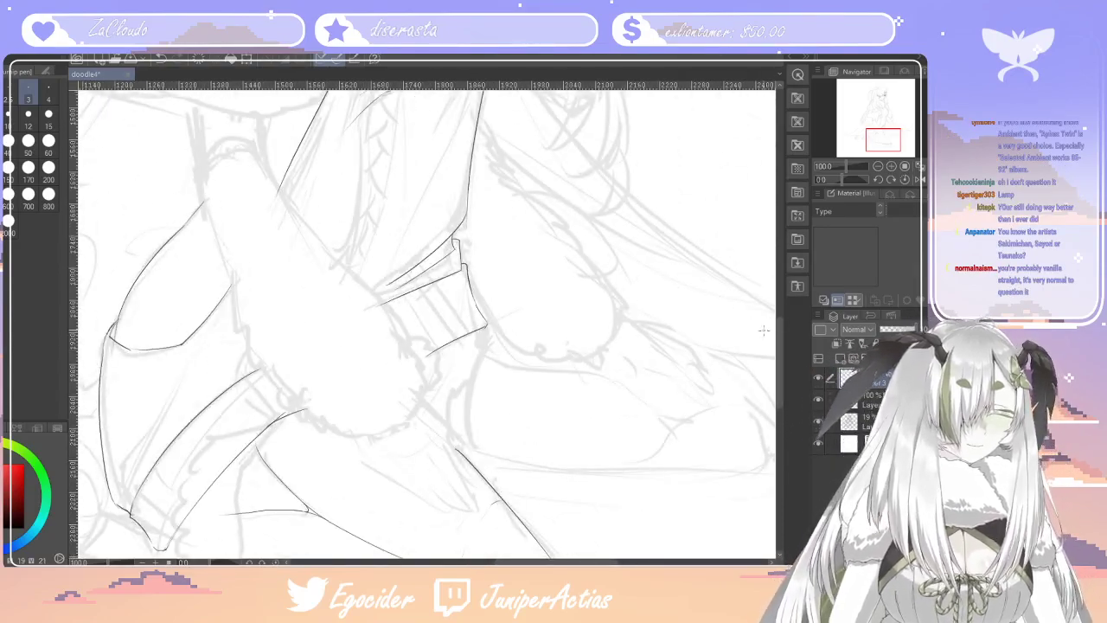
pyautogui.moveTo(603, 562); pyautogui.dragTo(618, 562)
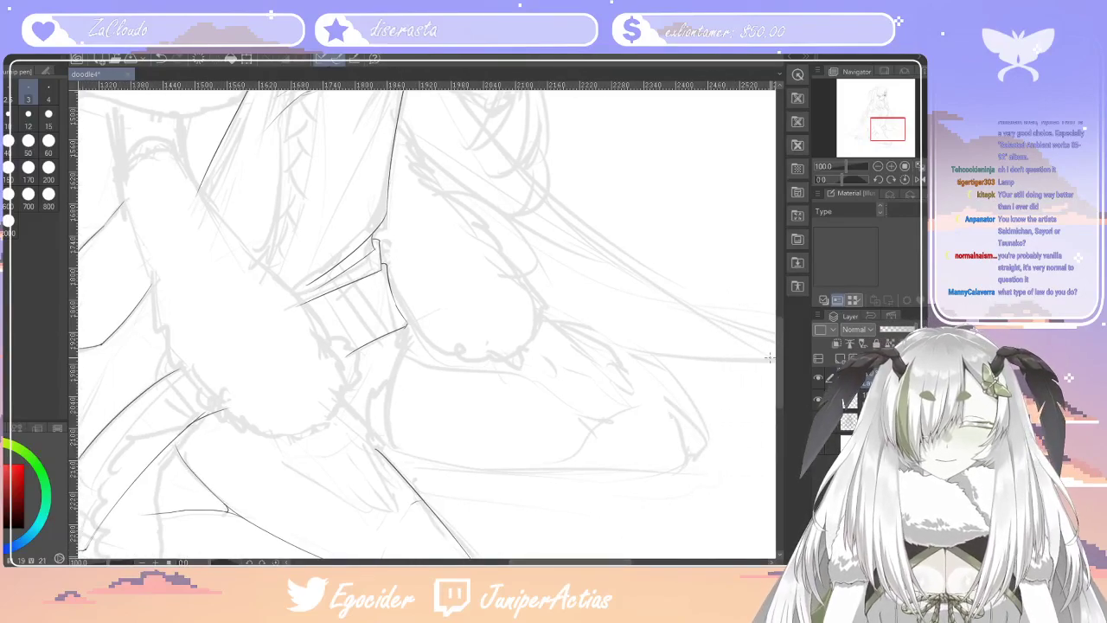
pyautogui.scroll(-3, 793, 352)
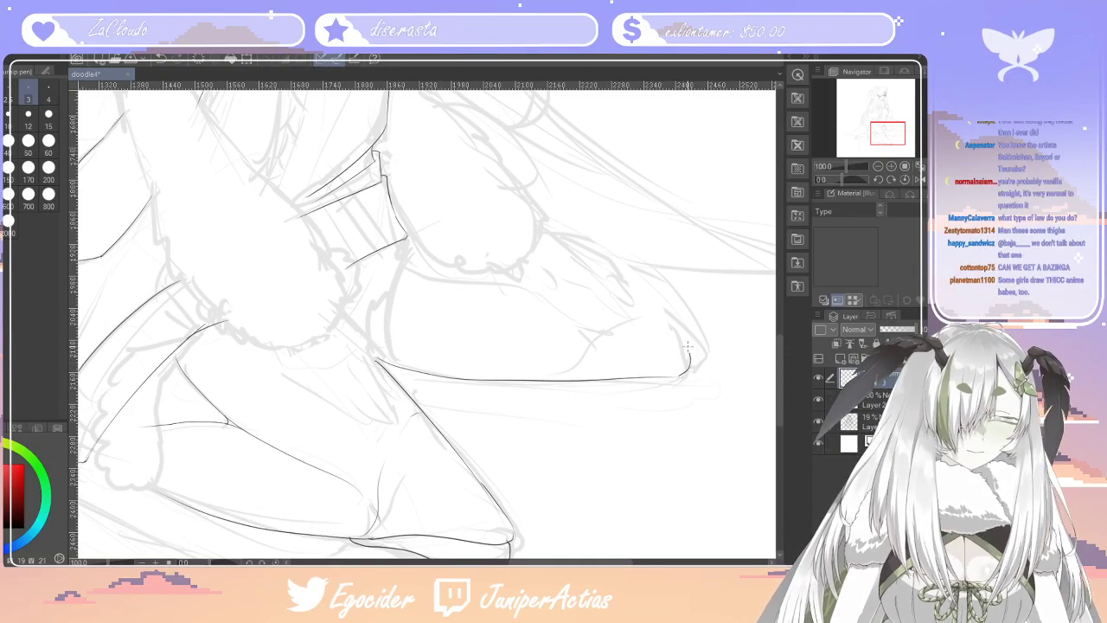
pyautogui.moveTo(641, 294); pyautogui.dragTo(690, 372)
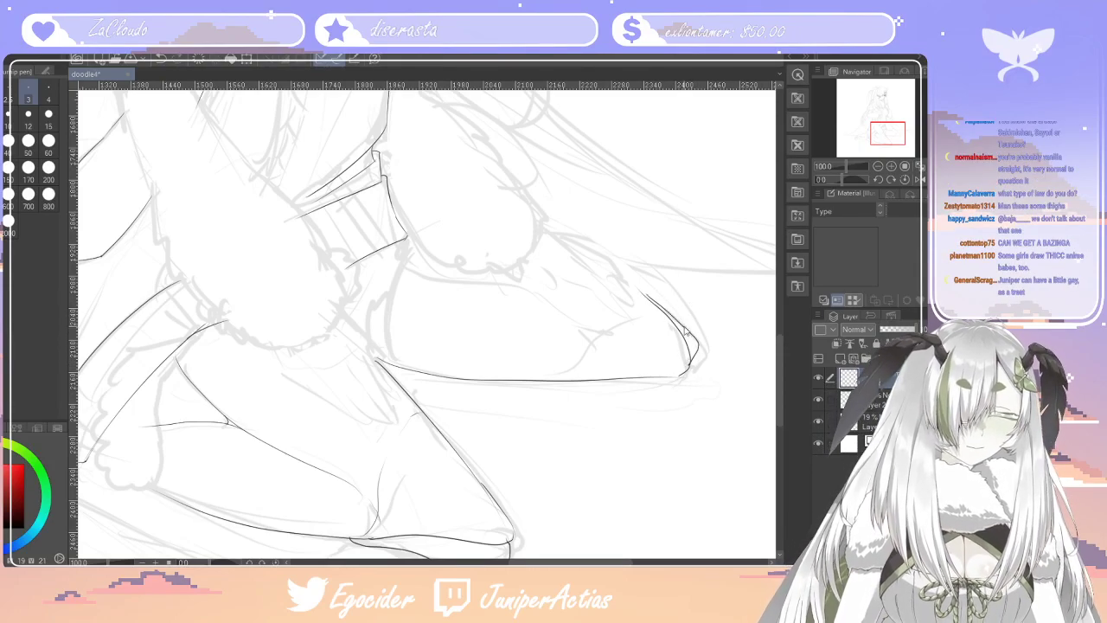
# Redraw the rounded tip of the rear knee with a second, wider outline around it and extend its upper edge back along the leg
pyautogui.hotkey('ctrl', 'z')
pyautogui.moveTo(660, 308); pyautogui.dragTo(699, 369)
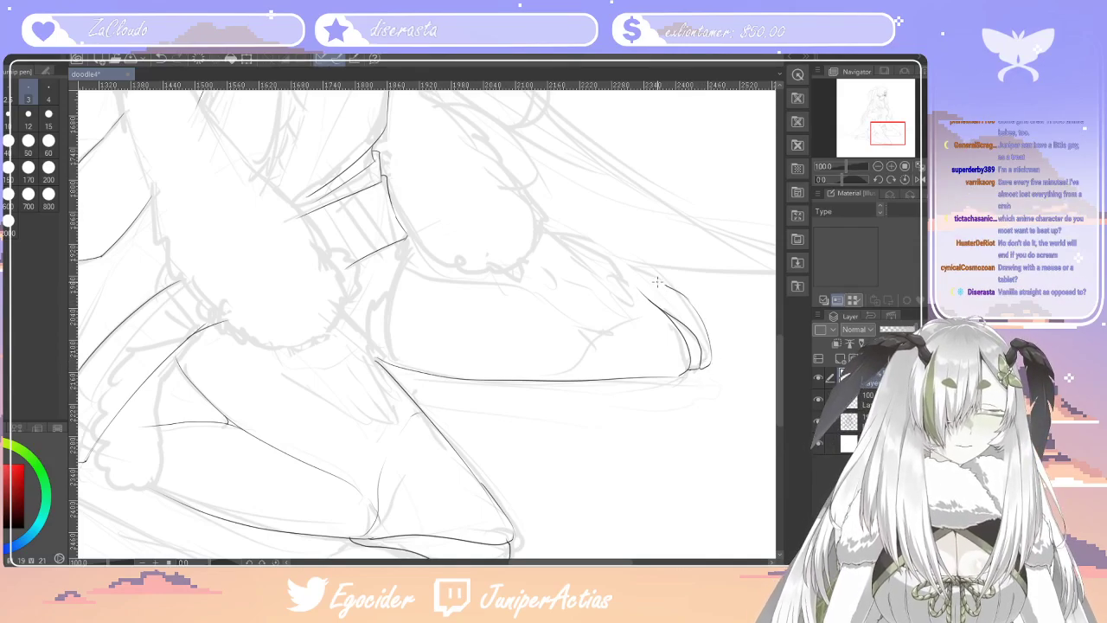
pyautogui.moveTo(621, 275); pyautogui.dragTo(684, 295)
pyautogui.scroll(2, 611, 310)
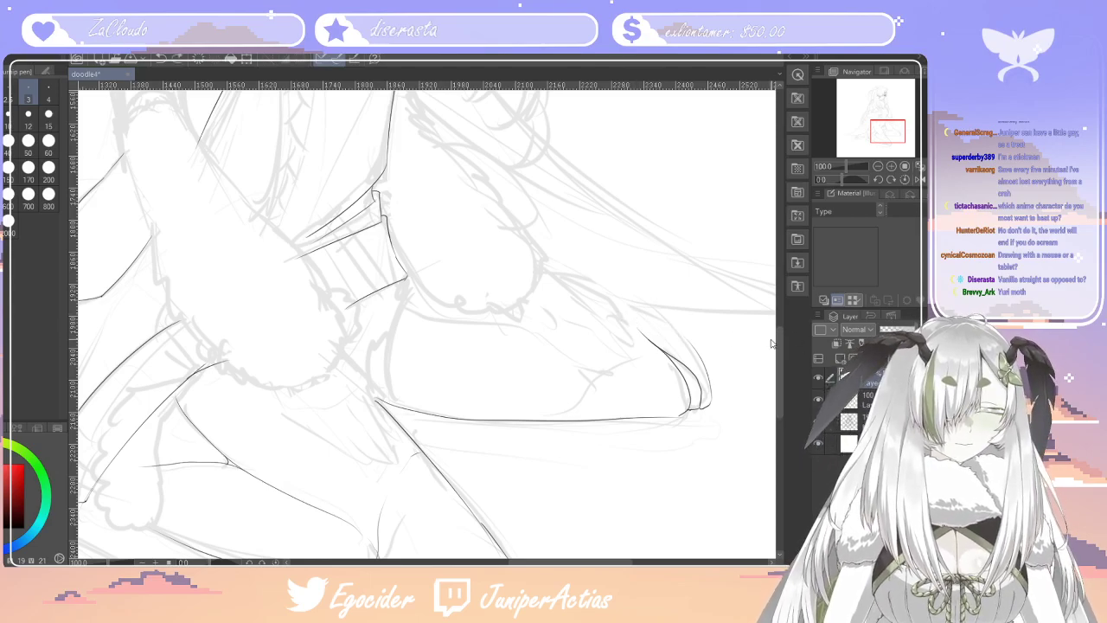
pyautogui.hotkey('ctrl', 'z')
pyautogui.moveTo(711, 403); pyautogui.dragTo(698, 348)
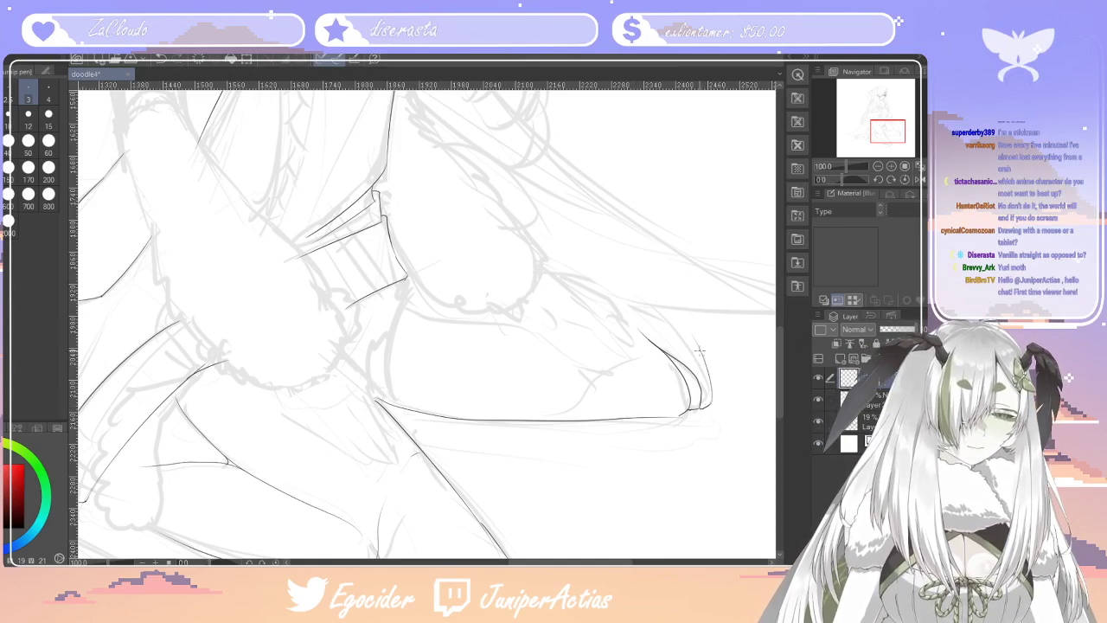
pyautogui.moveTo(599, 309); pyautogui.dragTo(662, 325)
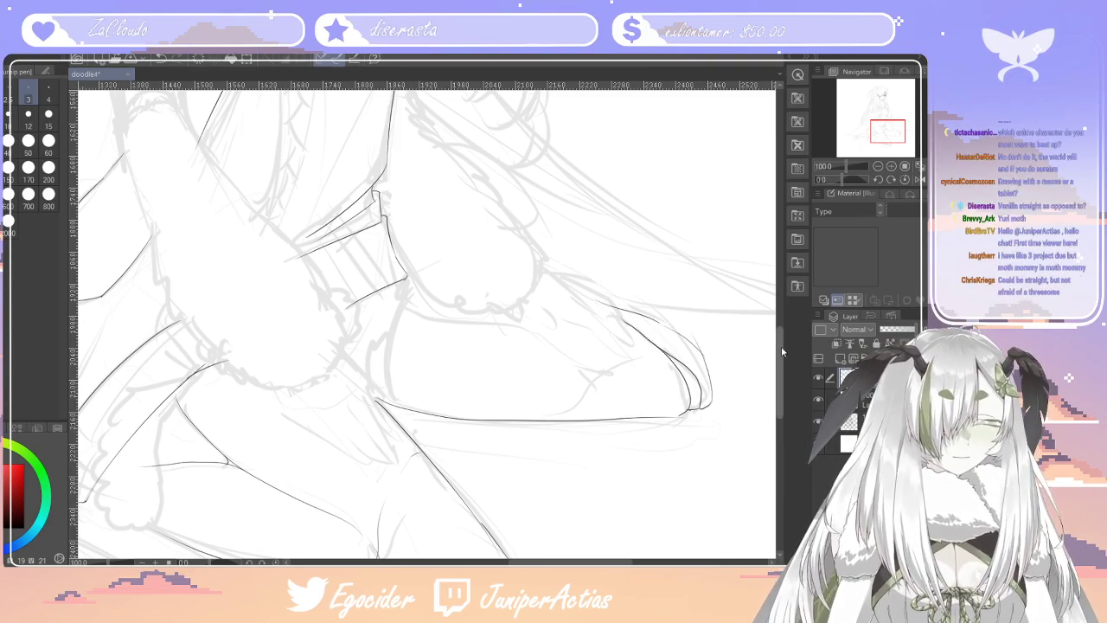
# Draw the arched fold across the rear knee and the rear leg's long upper edge from that fold back toward the thigh
pyautogui.scroll(-2, 782, 349)
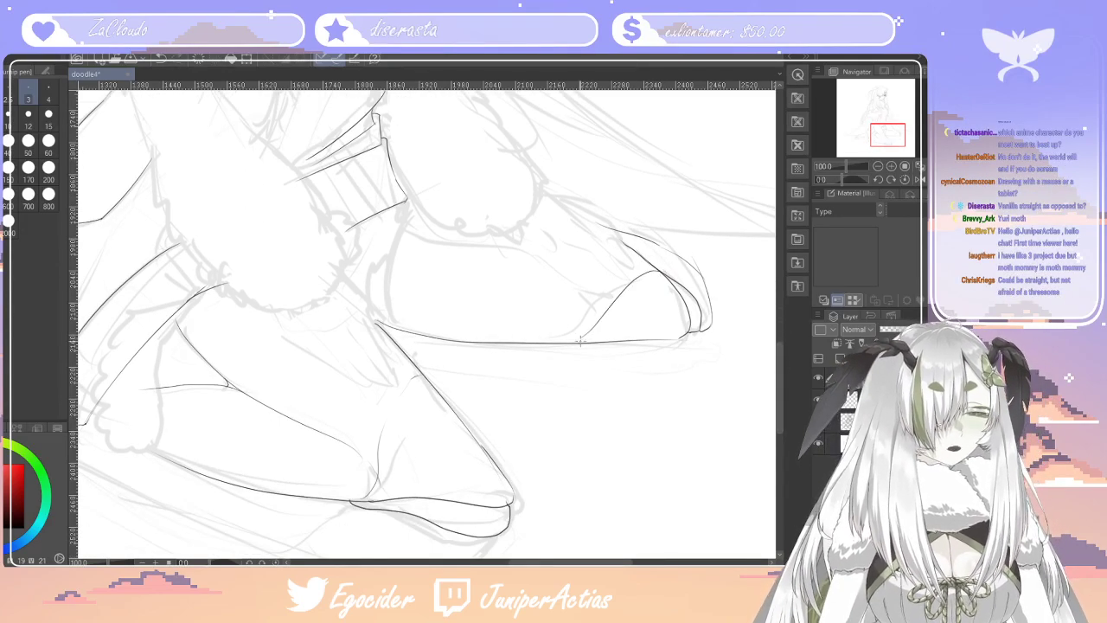
pyautogui.moveTo(612, 301)
pyautogui.mouseDown()
pyautogui.moveTo(581, 295)
pyautogui.moveTo(462, 230)
pyautogui.mouseUp()
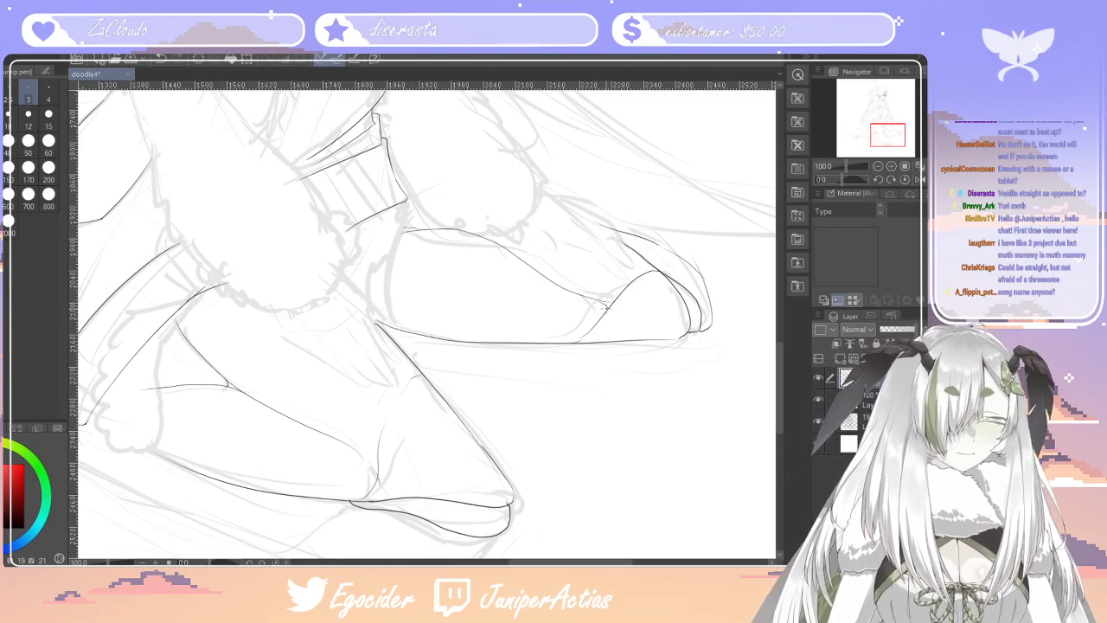
pyautogui.scroll(3, 768, 365)
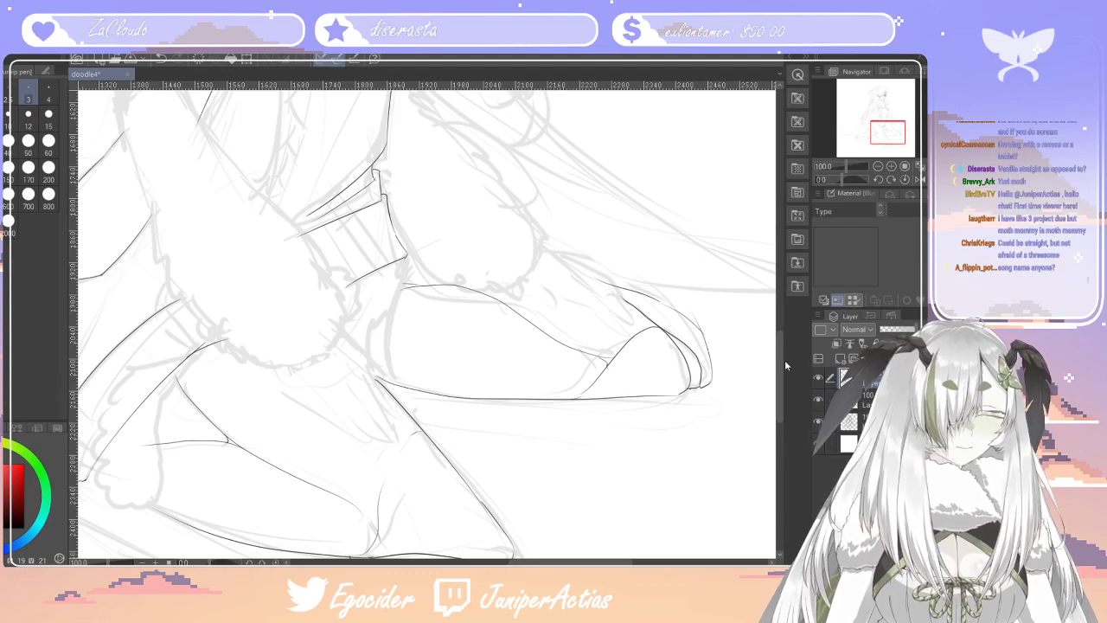
pyautogui.scroll(3, 778, 347)
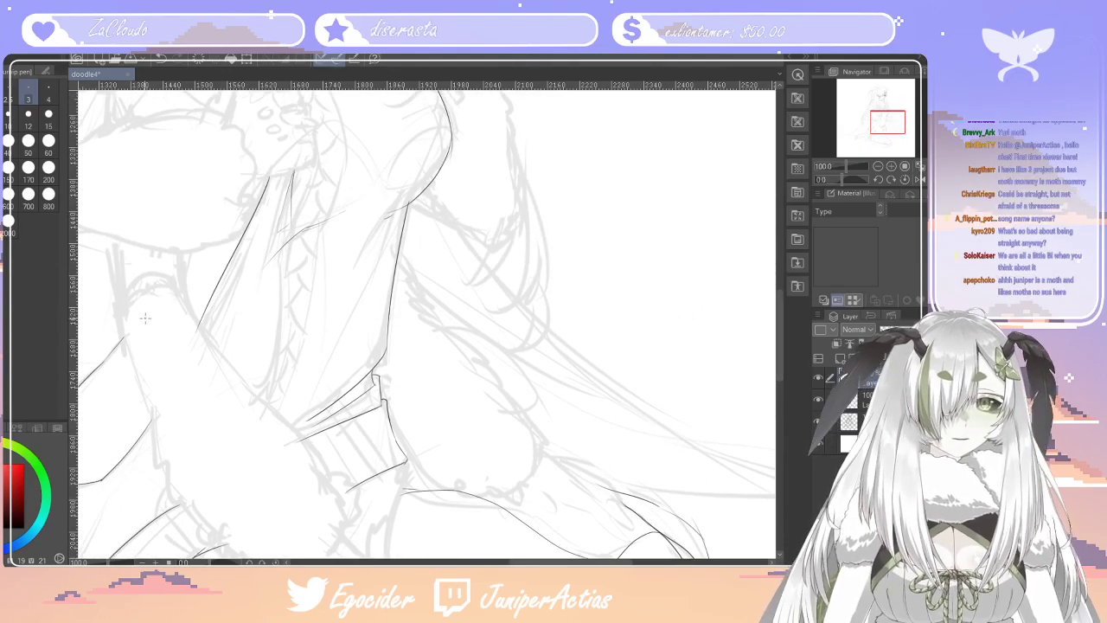
# Extend the front thigh's long crease to meet the short fold line near the knee
pyautogui.press('e')
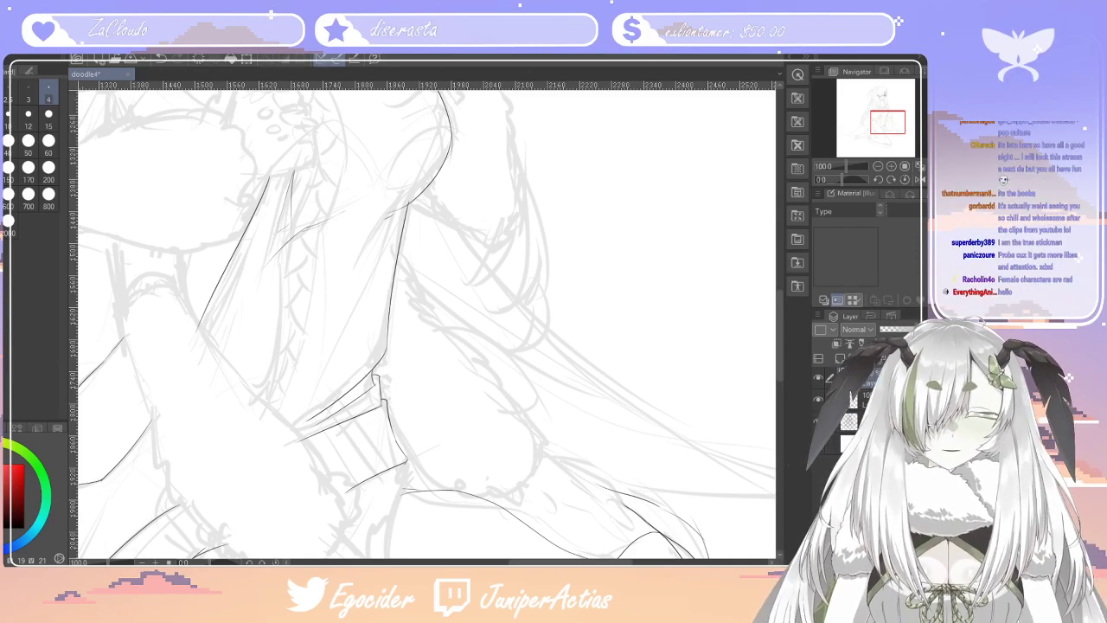
pyautogui.moveTo(781, 338)
pyautogui.mouseDown()
pyautogui.moveTo(774, 299)
pyautogui.moveTo(785, 386)
pyautogui.moveTo(790, 378)
pyautogui.mouseUp()
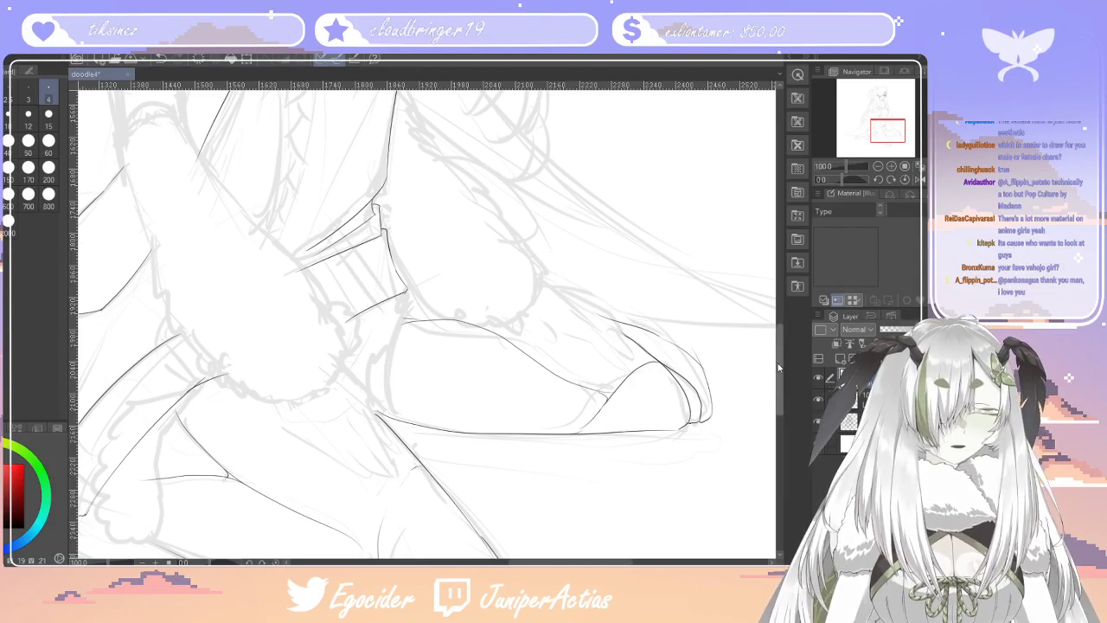
pyautogui.scroll(-5, 777, 368)
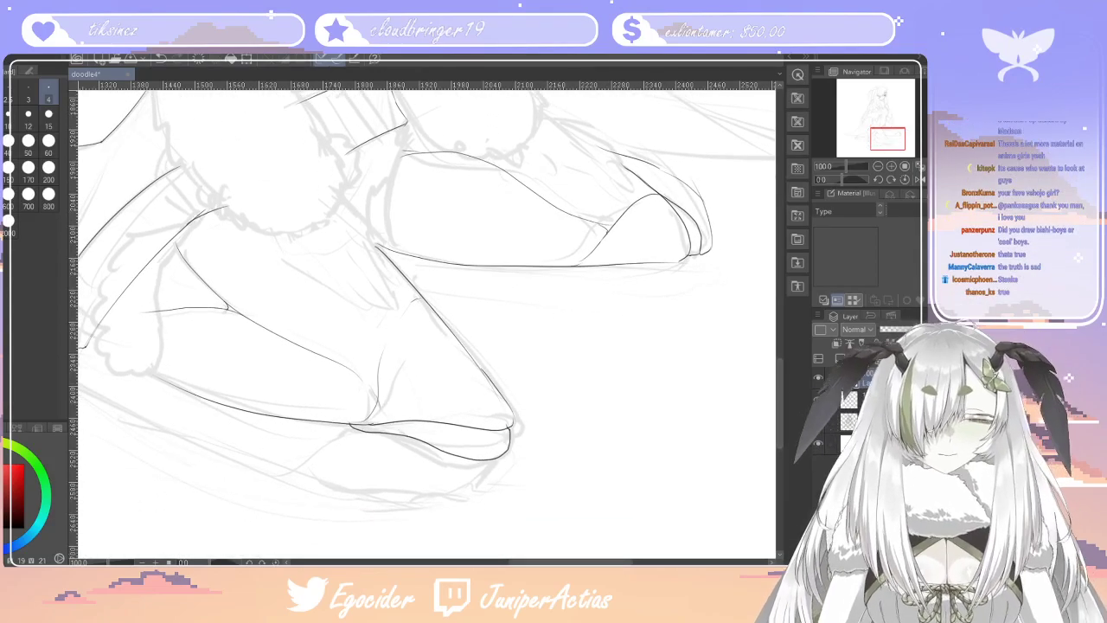
pyautogui.press('p')
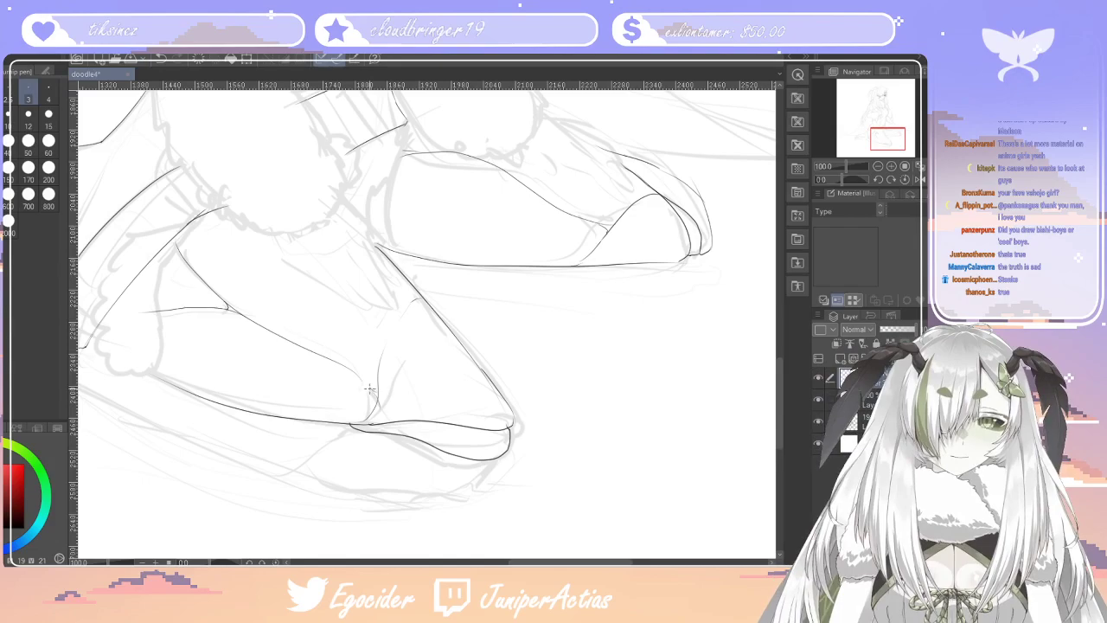
pyautogui.moveTo(369, 390); pyautogui.dragTo(378, 365)
# Erase the rear leg's upper edge line and redraw it as a higher, fuller curve from the strap's corner to the knee fold
pyautogui.press('e')
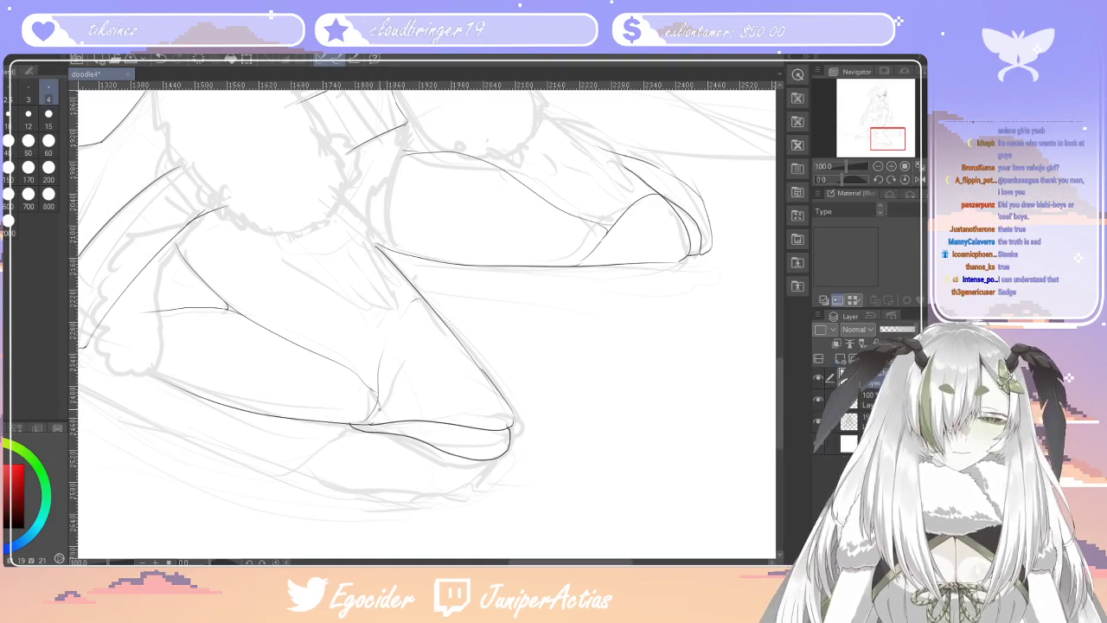
pyautogui.scroll(2, 781, 377)
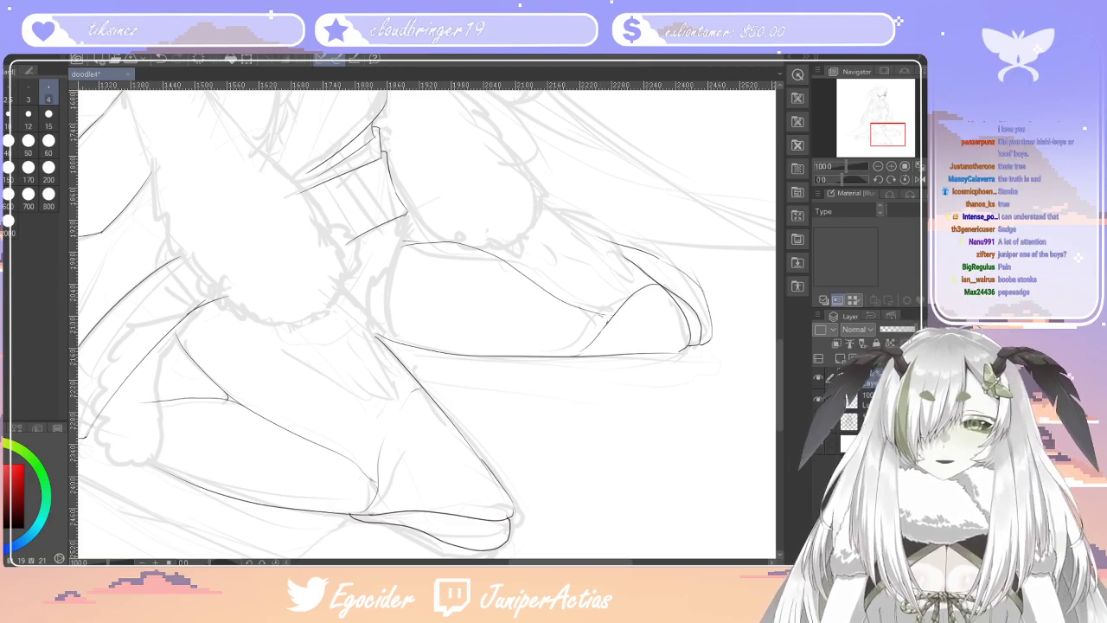
pyautogui.click(11, 146)
pyautogui.moveTo(596, 313)
pyautogui.mouseDown()
pyautogui.moveTo(521, 276)
pyautogui.moveTo(496, 250)
pyautogui.moveTo(408, 244)
pyautogui.moveTo(600, 288)
pyautogui.mouseUp()
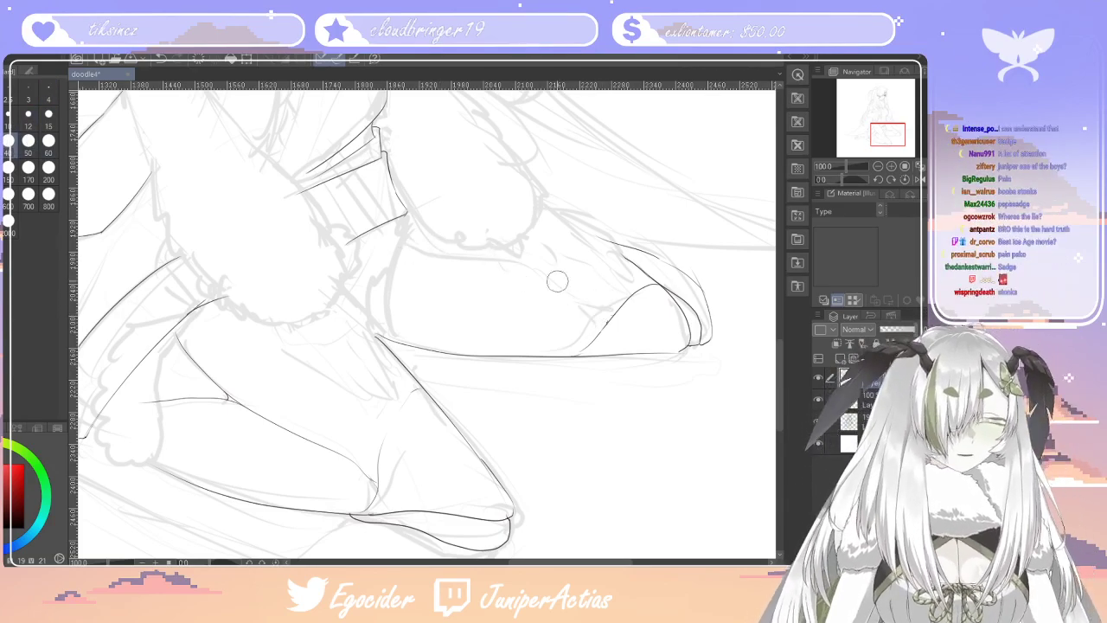
pyautogui.press('p')
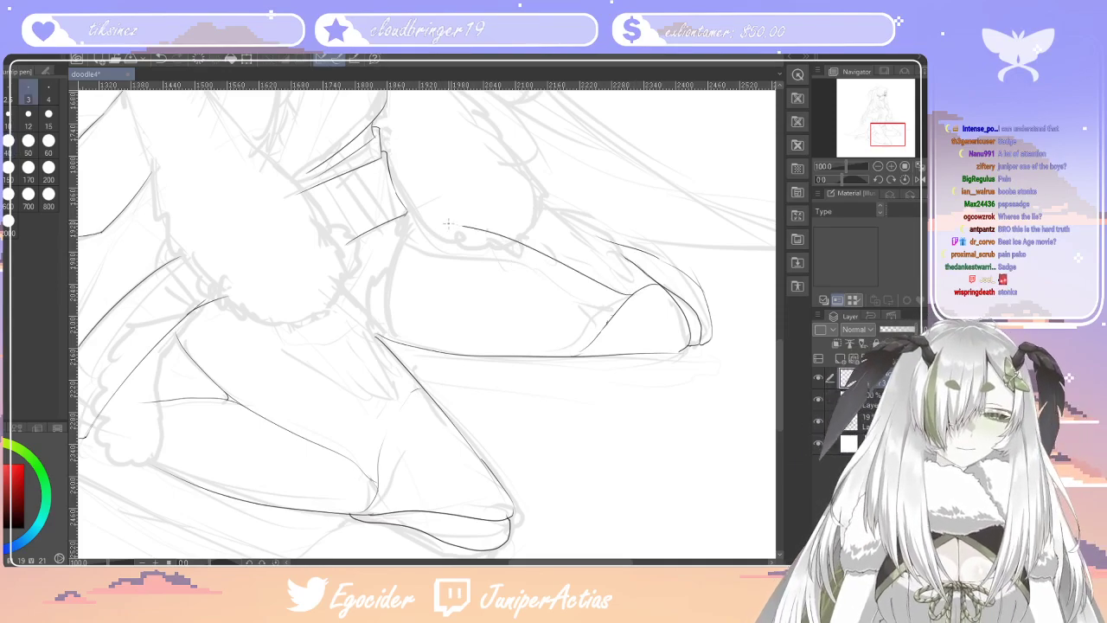
pyautogui.moveTo(399, 223); pyautogui.dragTo(648, 299)
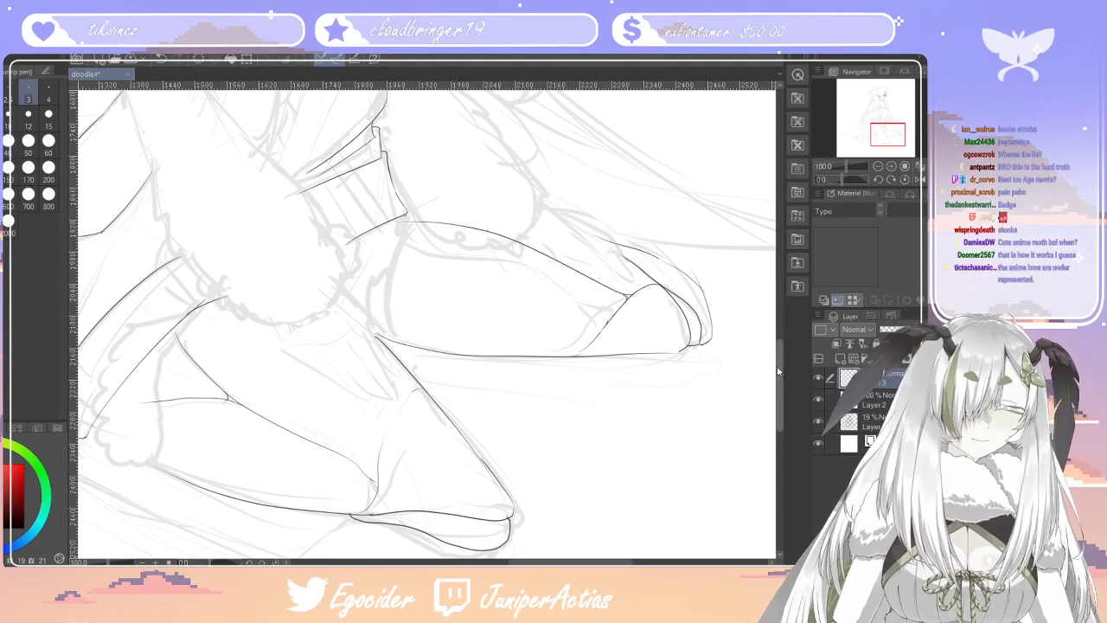
# Draw the rear leg's curved inner edge and the jagged fur outlines of its cuff down to the front thigh, cleaning up the overlap
pyautogui.scroll(2, 771, 369)
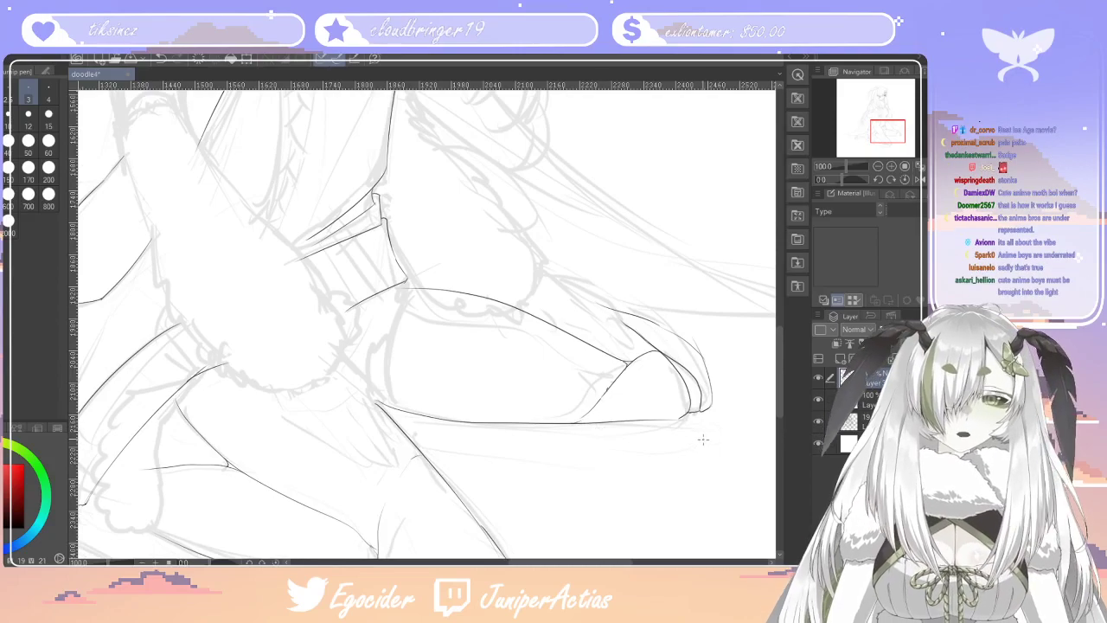
pyautogui.moveTo(621, 562); pyautogui.dragTo(574, 562)
pyautogui.scroll(-3, 683, 187)
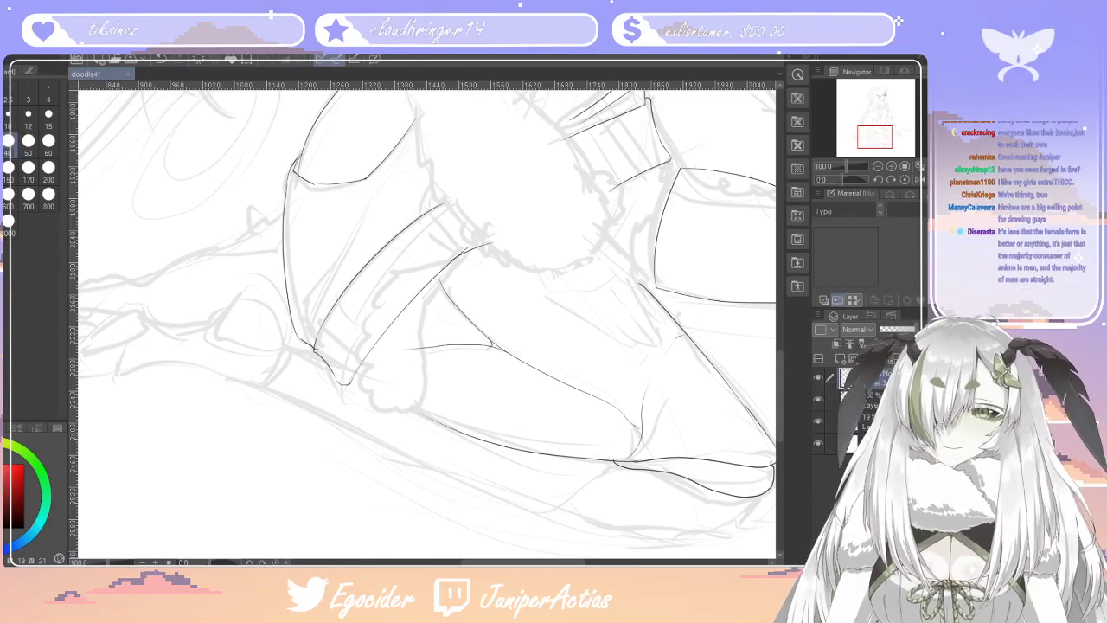
pyautogui.press('p')
pyautogui.moveTo(646, 227)
pyautogui.mouseDown()
pyautogui.moveTo(630, 263)
pyautogui.moveTo(664, 295)
pyautogui.mouseUp()
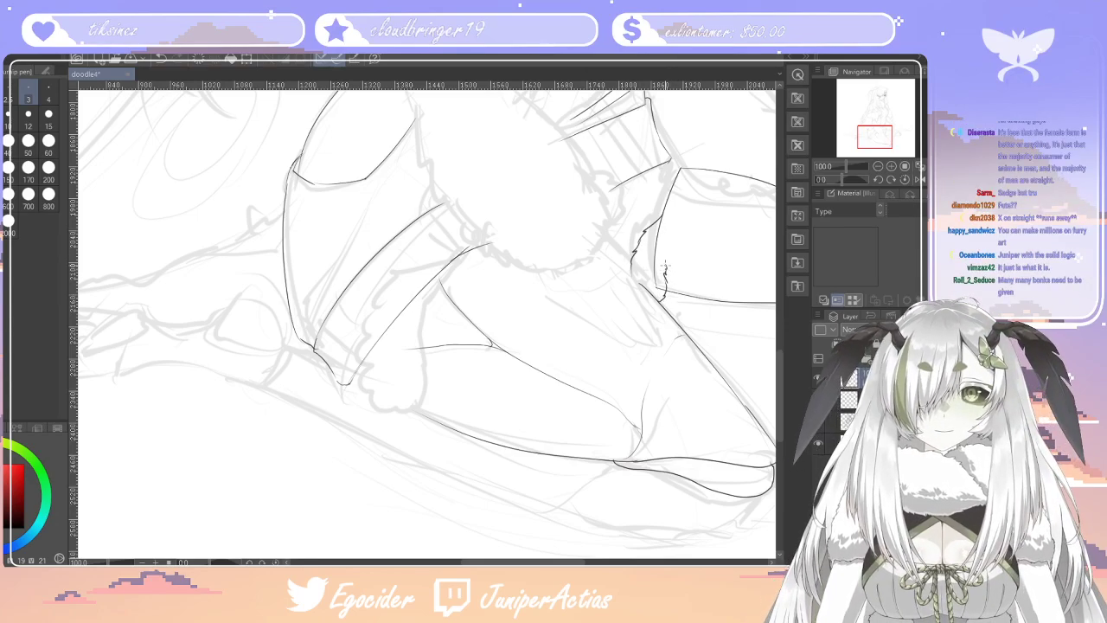
pyautogui.moveTo(663, 241); pyautogui.dragTo(666, 261)
pyautogui.moveTo(662, 216); pyautogui.dragTo(664, 241)
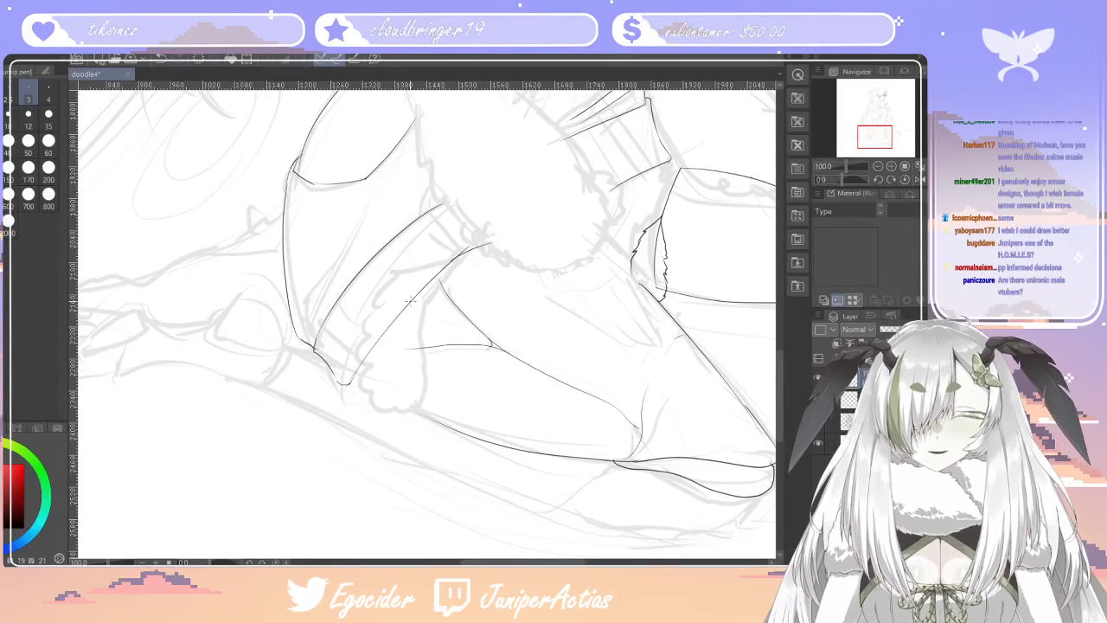
pyautogui.press('e')
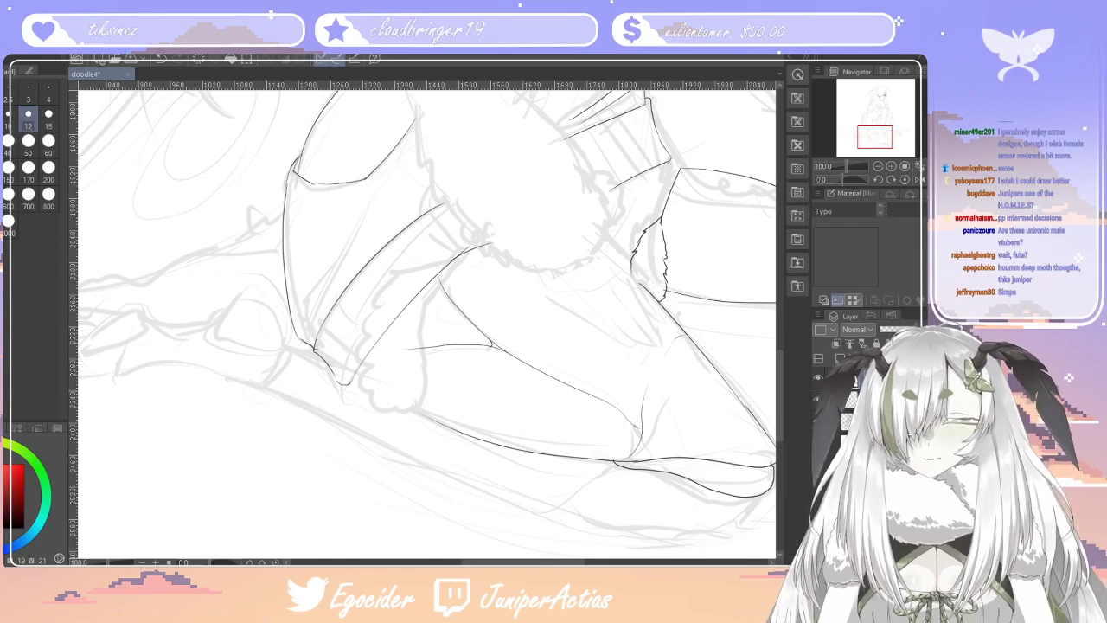
pyautogui.press('p')
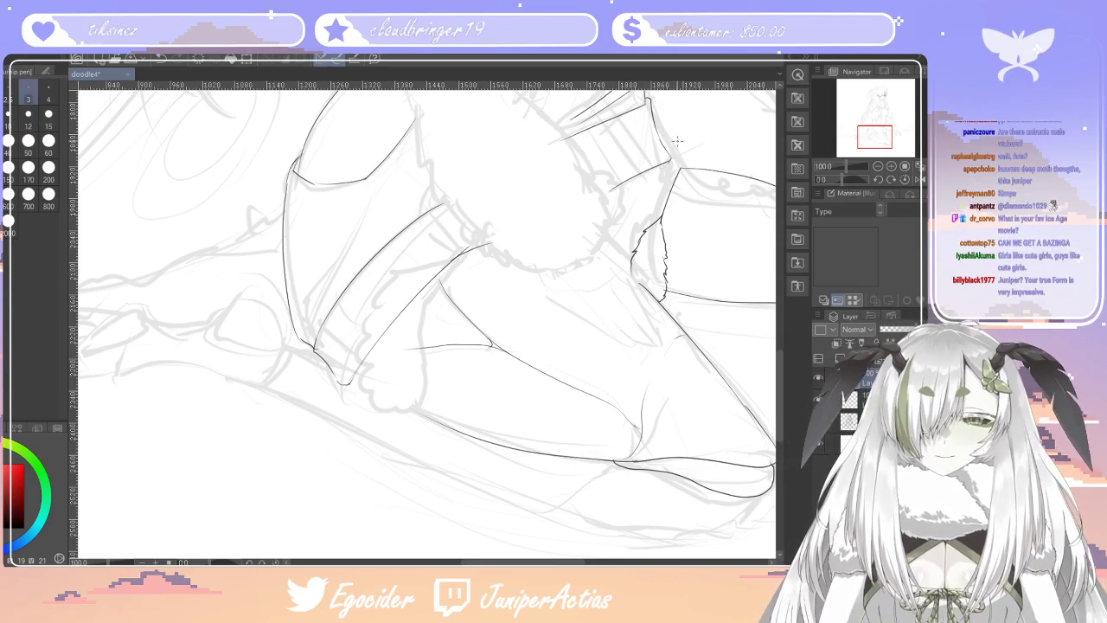
# Continue the rear cuff's jagged fur outline up to the strap's corner and tidy the lines where it meets the leg's edge
pyautogui.scroll(1, 781, 366)
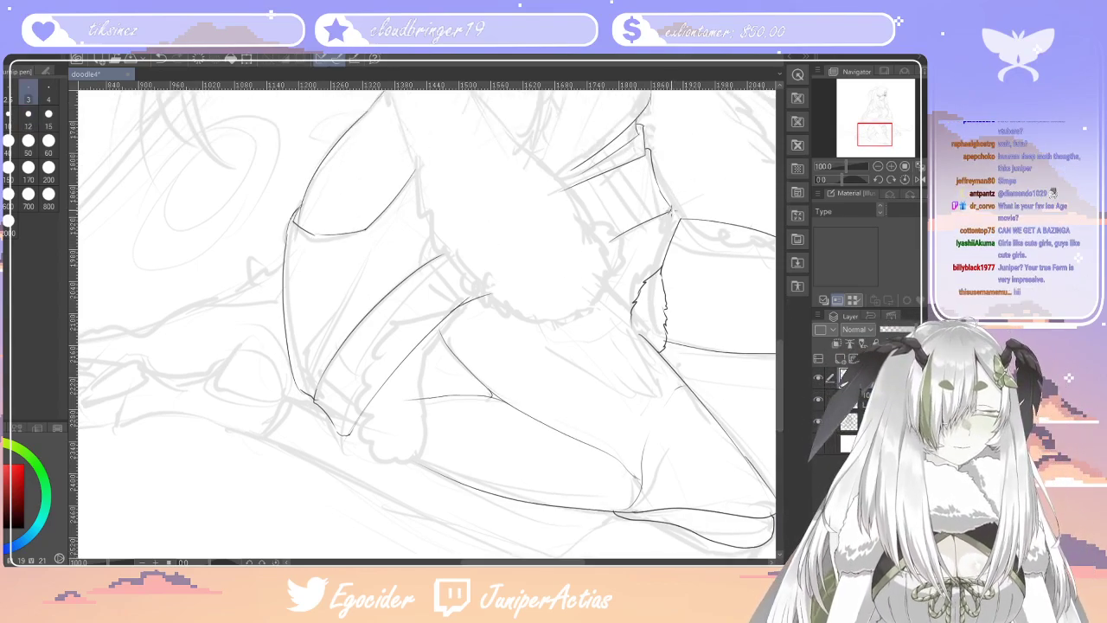
pyautogui.moveTo(675, 202); pyautogui.dragTo(664, 242)
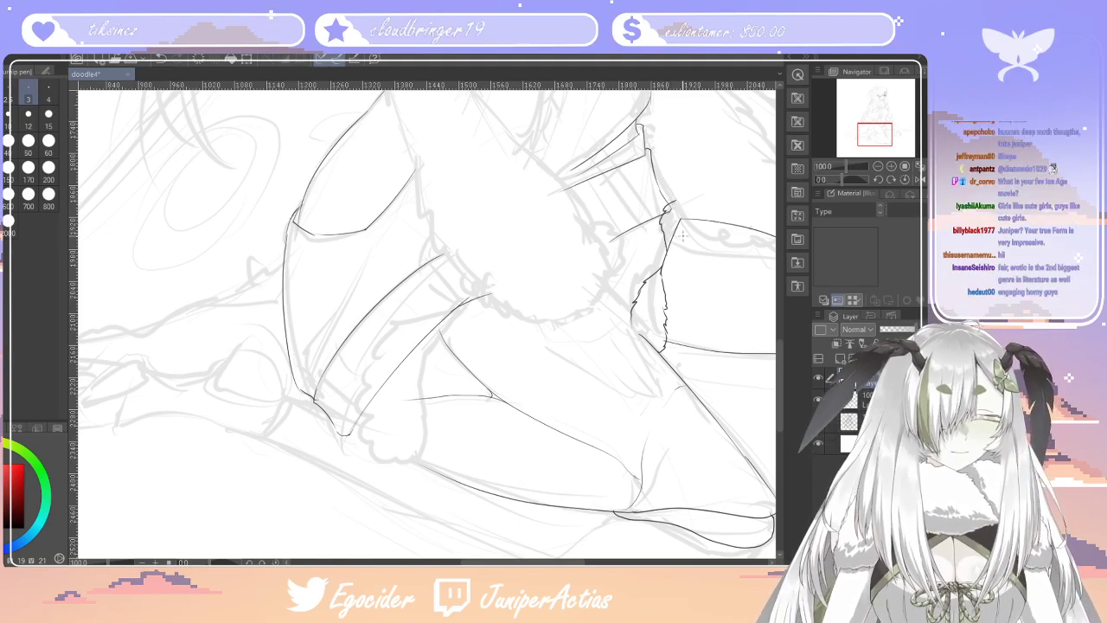
pyautogui.press('e')
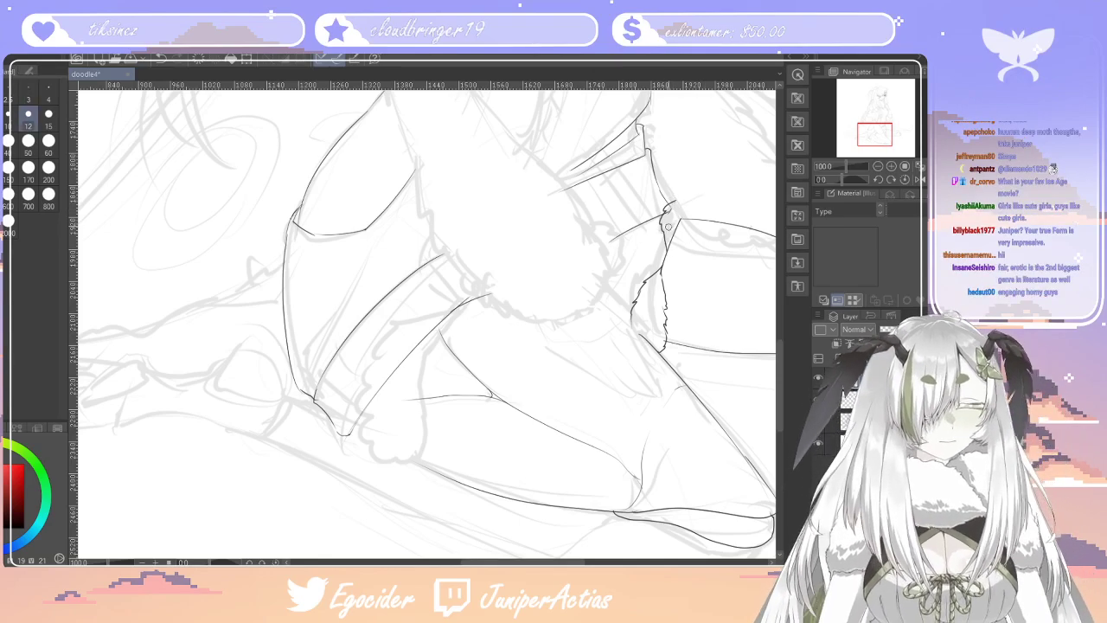
pyautogui.moveTo(672, 208); pyautogui.dragTo(669, 218)
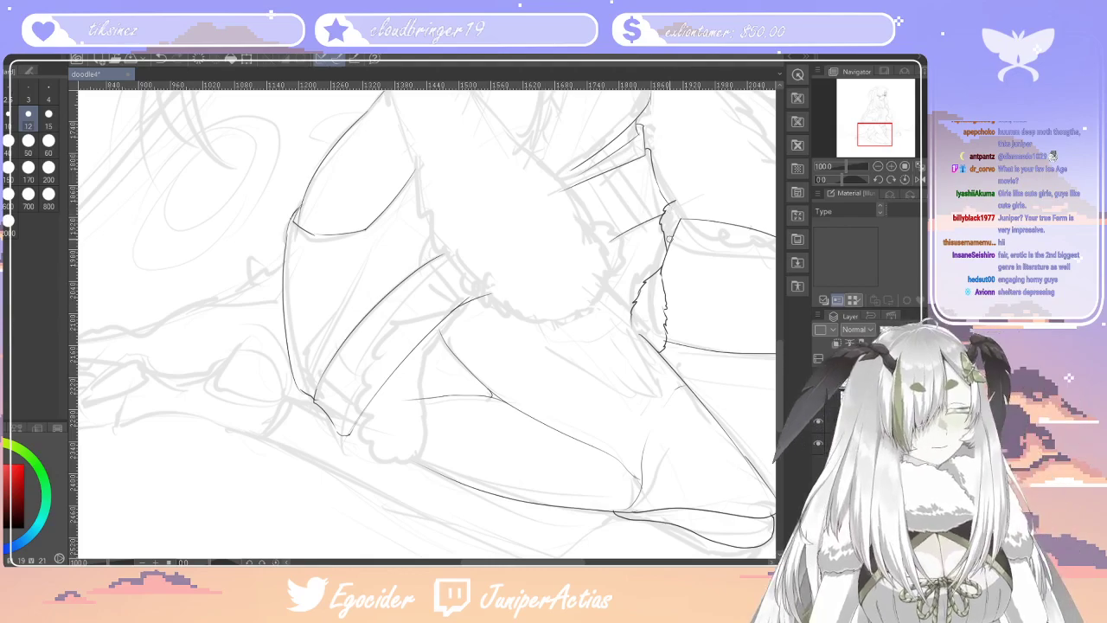
pyautogui.press('[')
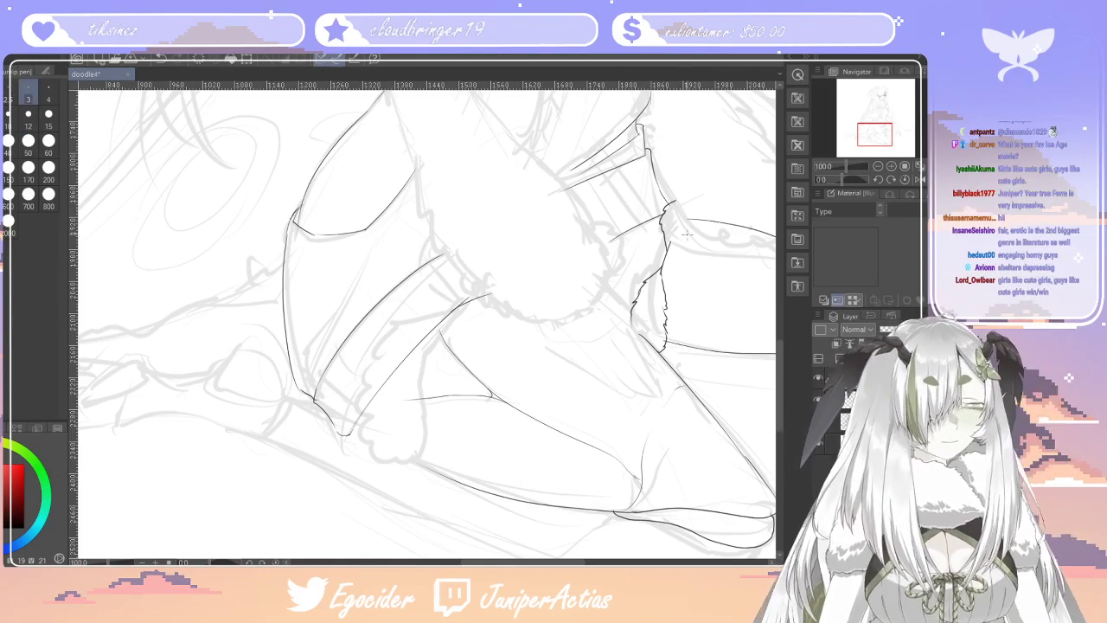
# Outline the front leg's furry cuff with jagged fur strokes all the way around and clear the leg lines inside it
pyautogui.scroll(-3, 773, 369)
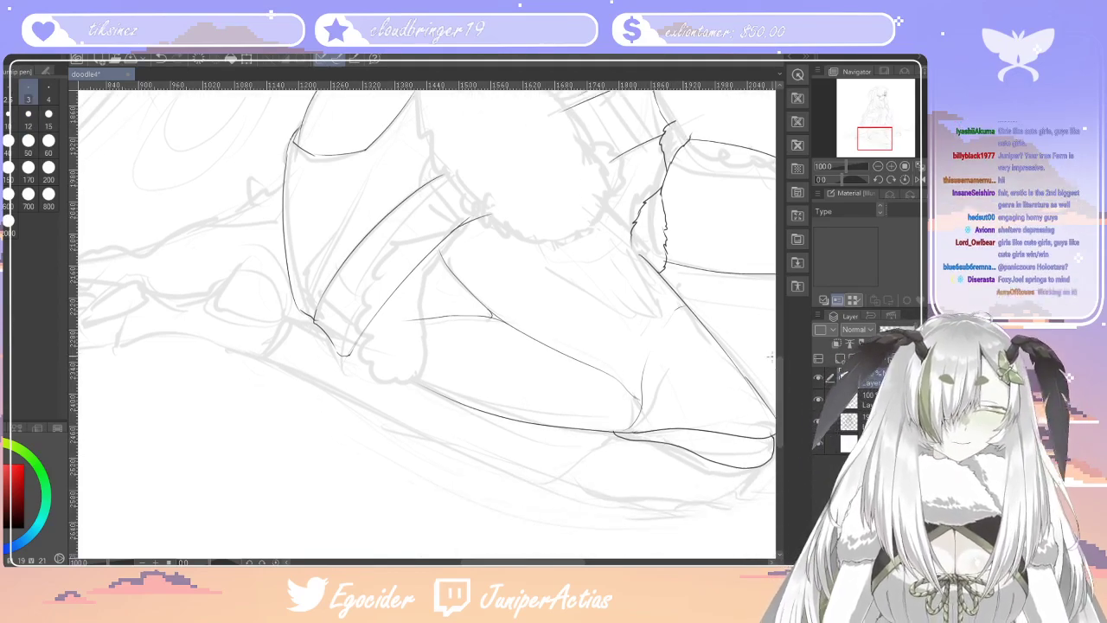
pyautogui.moveTo(448, 244); pyautogui.dragTo(400, 353)
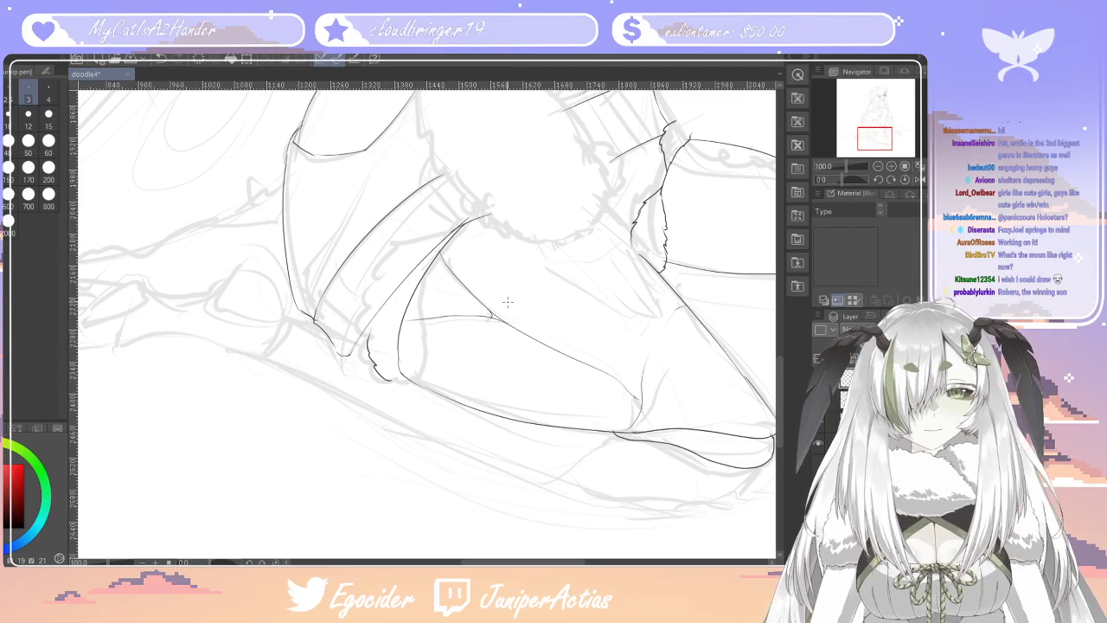
pyautogui.moveTo(380, 285); pyautogui.dragTo(369, 332)
pyautogui.moveTo(410, 265); pyautogui.dragTo(441, 253)
pyautogui.moveTo(395, 378)
pyautogui.mouseDown()
pyautogui.moveTo(425, 361)
pyautogui.moveTo(414, 358)
pyautogui.moveTo(421, 329)
pyautogui.moveTo(414, 350)
pyautogui.moveTo(428, 323)
pyautogui.mouseUp()
pyautogui.moveTo(430, 282); pyautogui.dragTo(440, 255)
pyautogui.press('e')
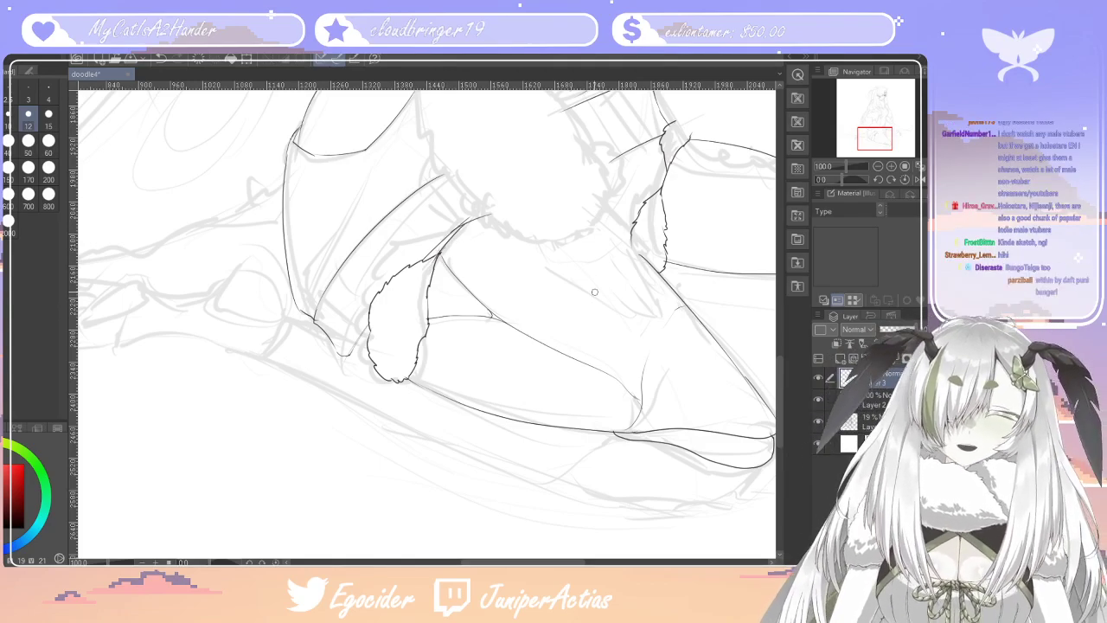
pyautogui.scroll(-8, 563, 325)
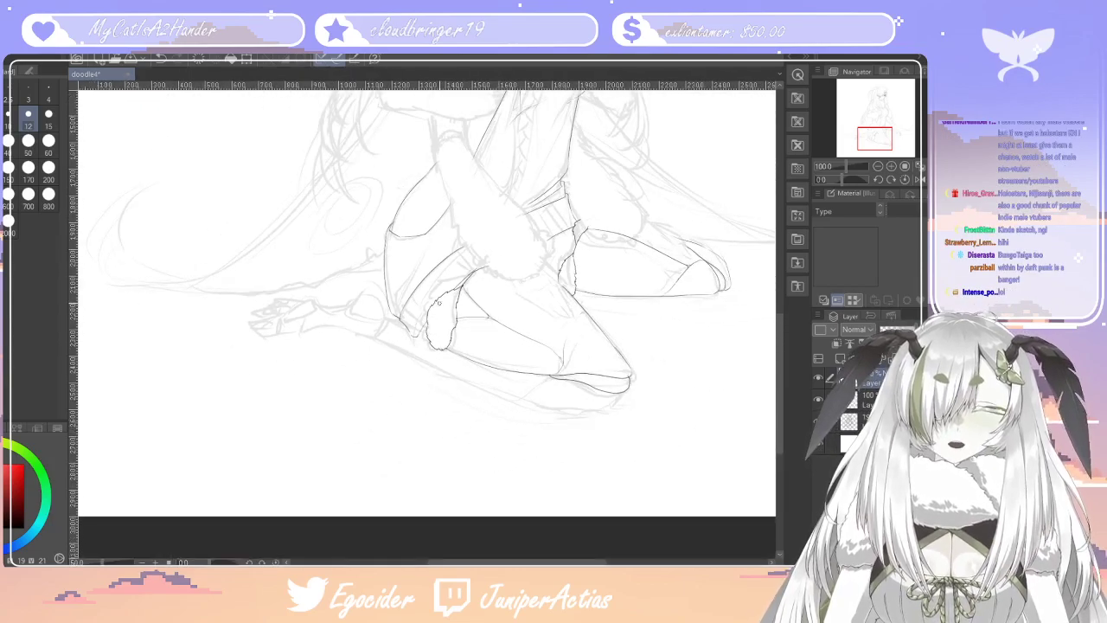
pyautogui.scroll(2, 574, 275)
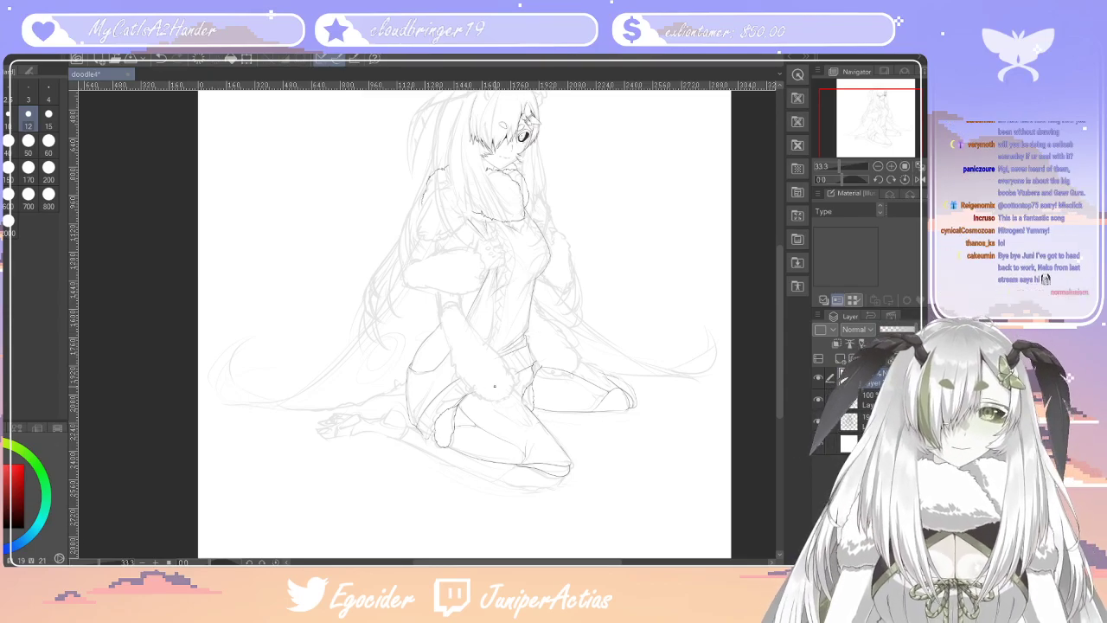
pyautogui.scroll(-1, 496, 275)
pyautogui.scroll(1, 472, 137)
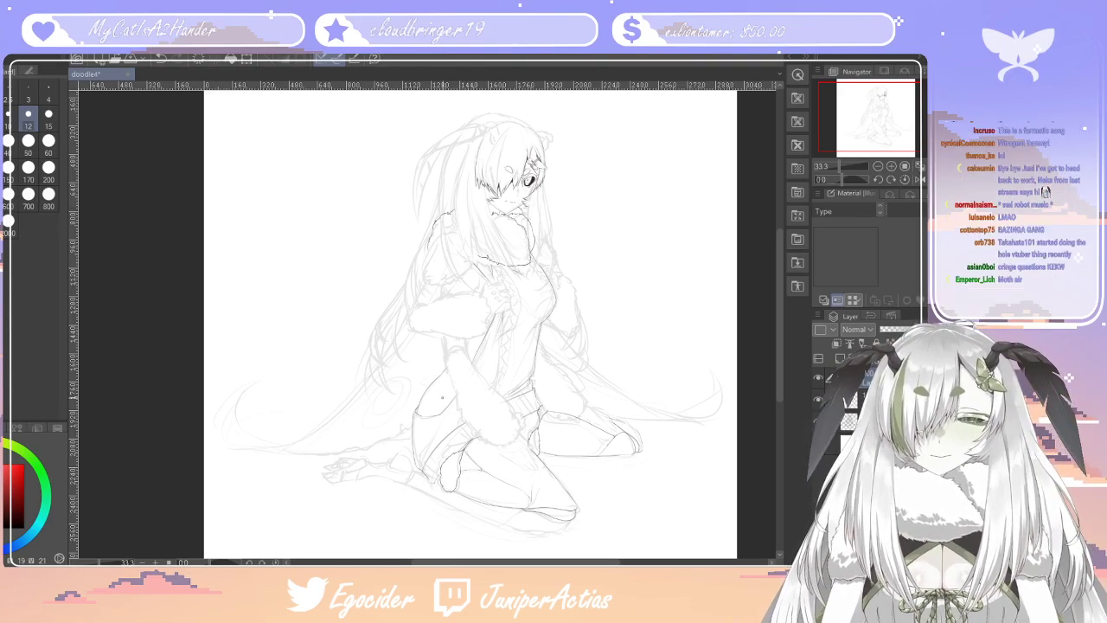
pyautogui.scroll(-1, 455, 489)
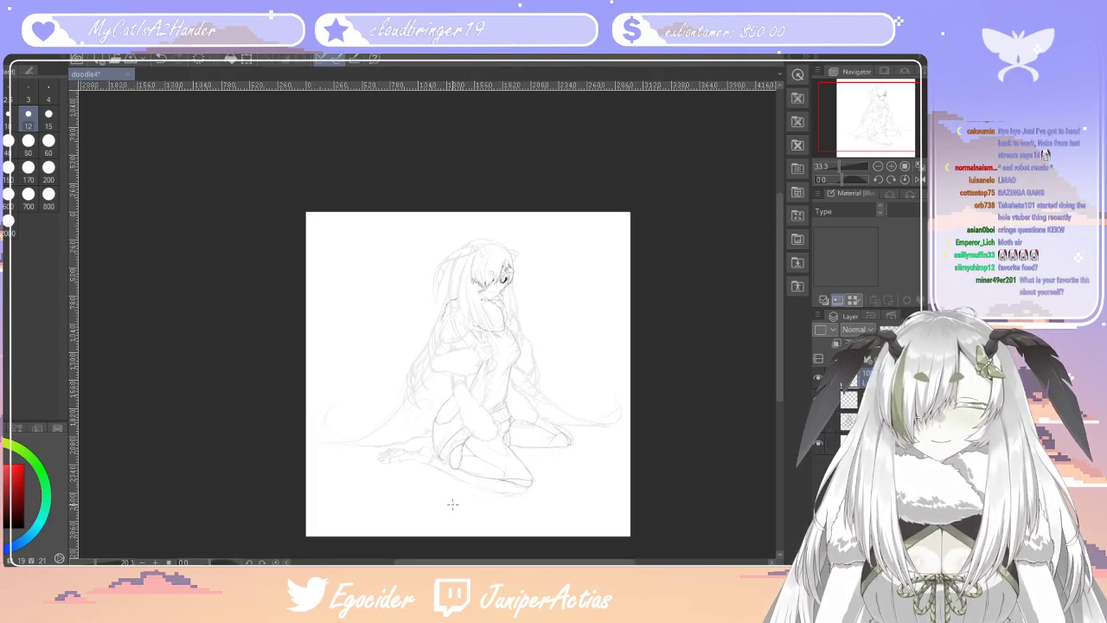
# Ink the front lower leg's underside from the knee tip back to the ankle, with the band around the ankle
pyautogui.scroll(2, 455, 489)
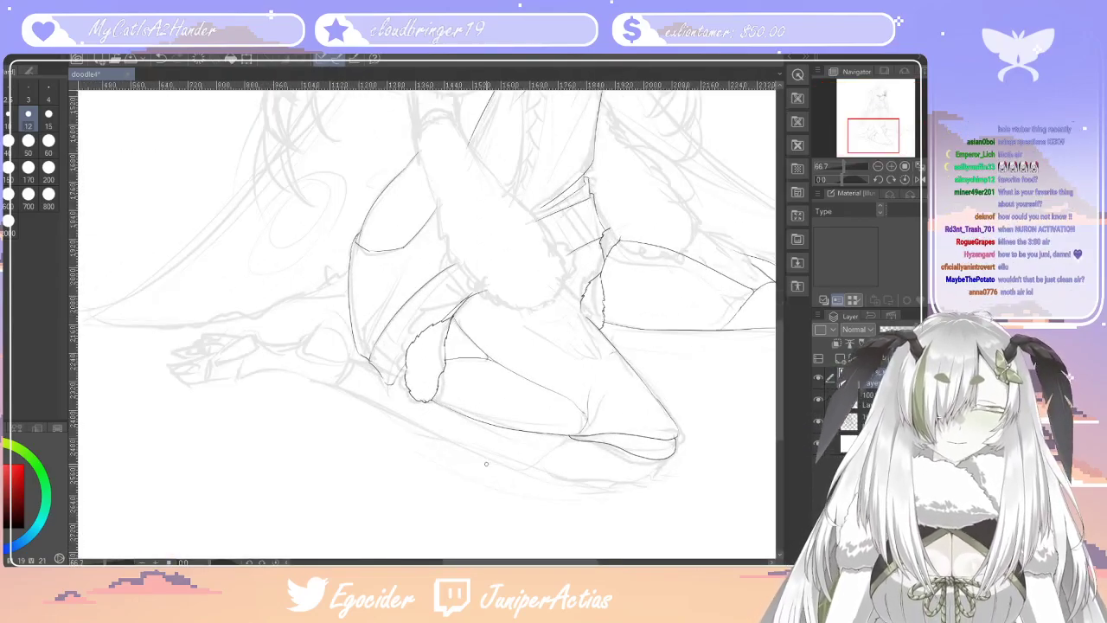
pyautogui.press('p')
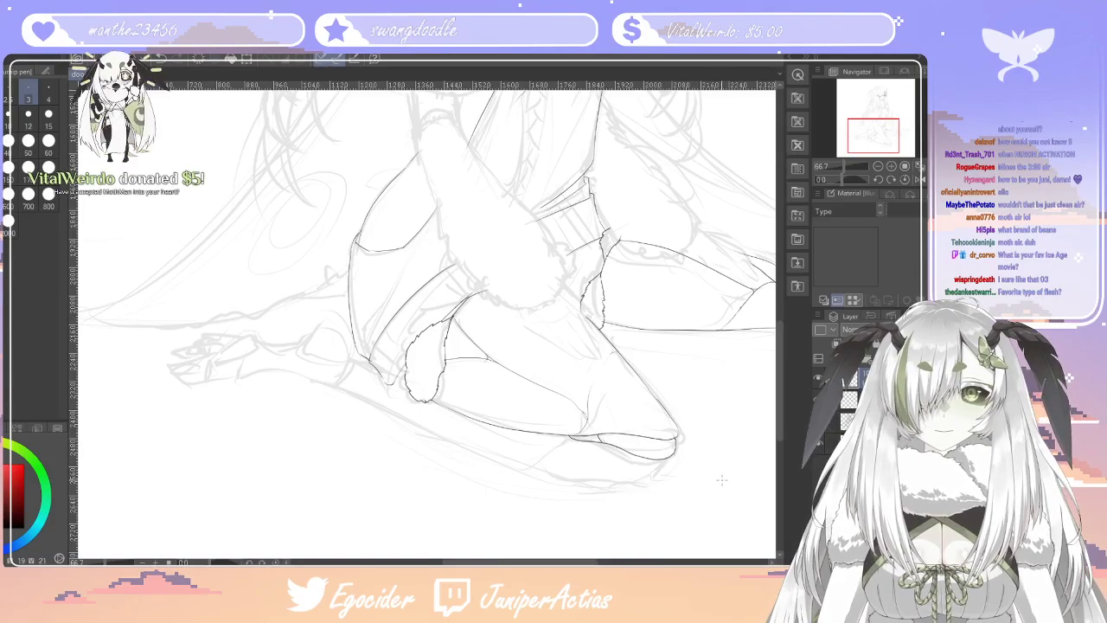
pyautogui.moveTo(581, 563); pyautogui.dragTo(569, 562)
pyautogui.moveTo(711, 461); pyautogui.dragTo(653, 482)
pyautogui.hotkey('ctrl', 'z')
pyautogui.moveTo(720, 451); pyautogui.dragTo(686, 487)
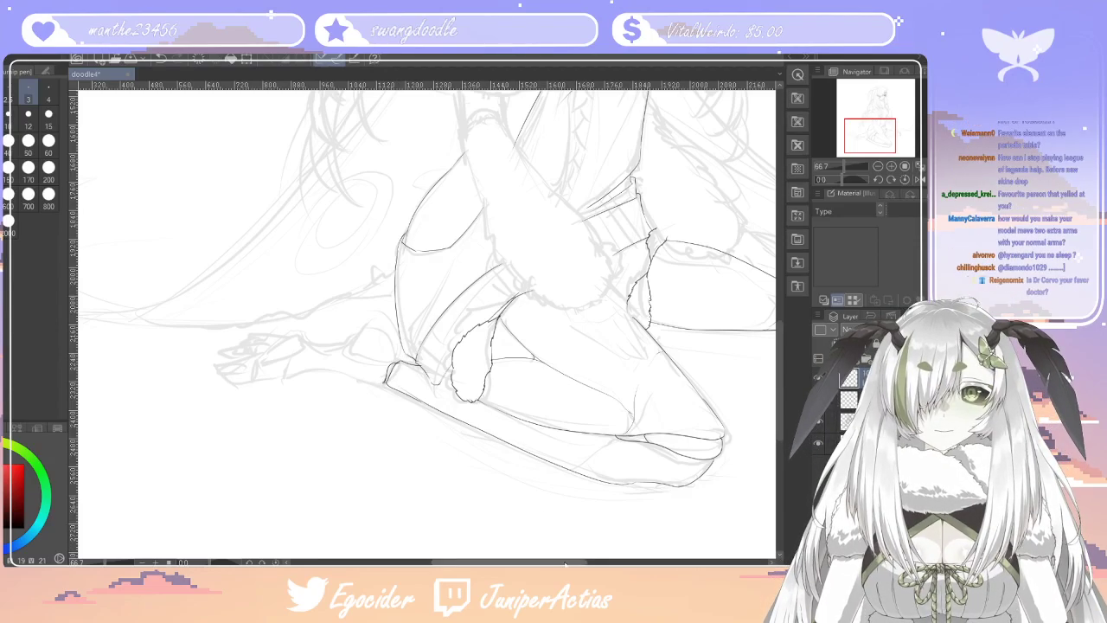
# Ink the foot's lower and upper edges, the rounded heel shape and the pointed pad near the toes
pyautogui.moveTo(571, 562); pyautogui.dragTo(551, 562)
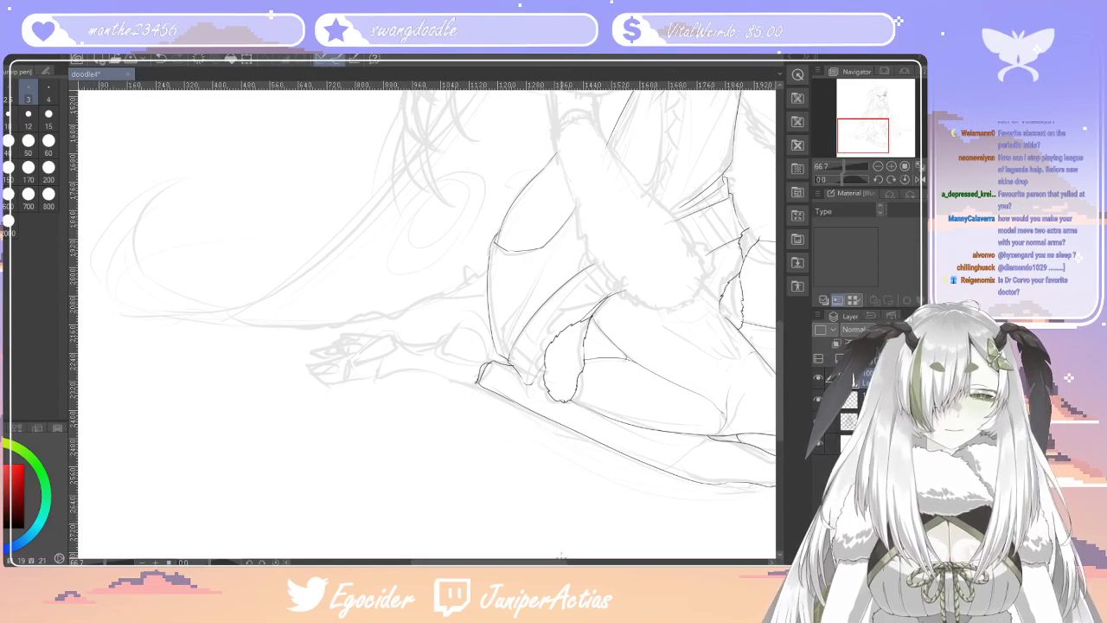
pyautogui.hscroll(-2, 558, 552)
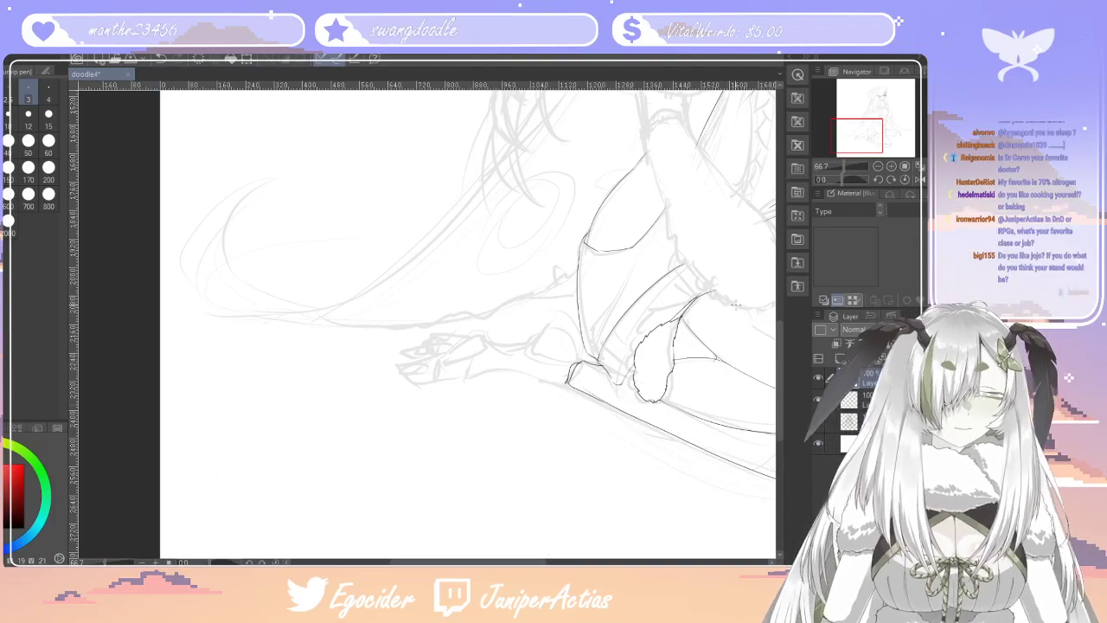
pyautogui.scroll(1, 557, 548)
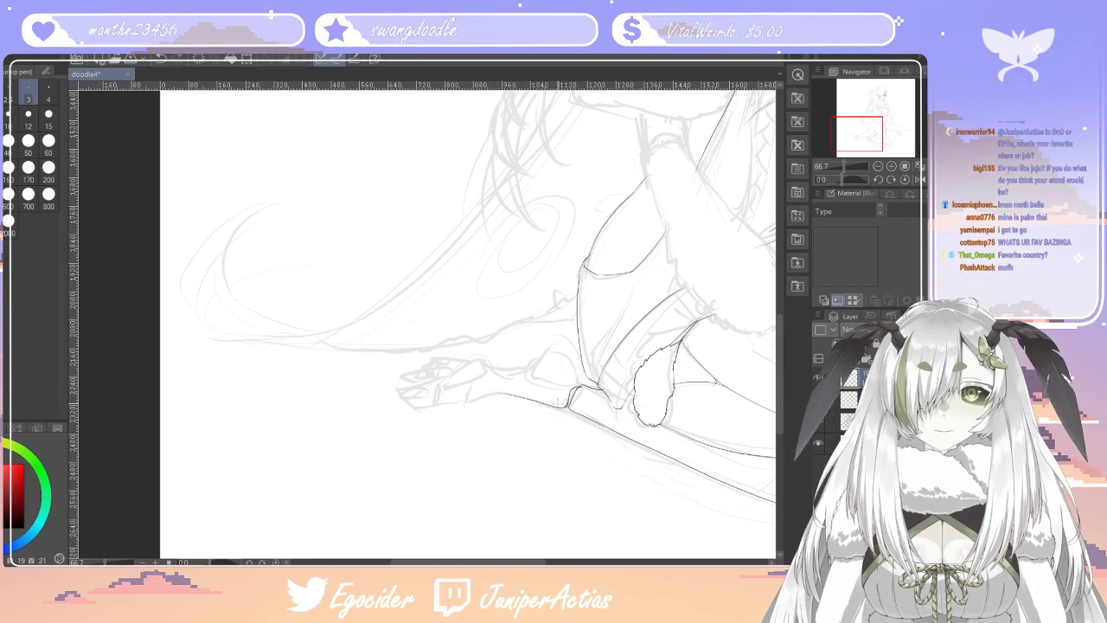
pyautogui.moveTo(513, 394); pyautogui.dragTo(434, 408)
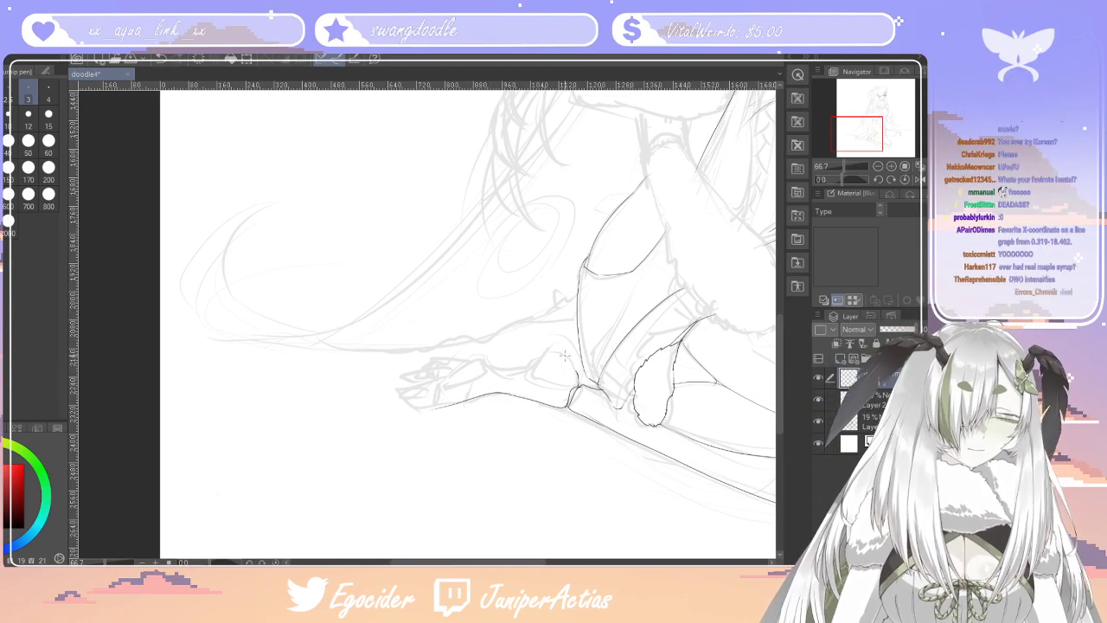
pyautogui.moveTo(560, 353); pyautogui.dragTo(531, 373)
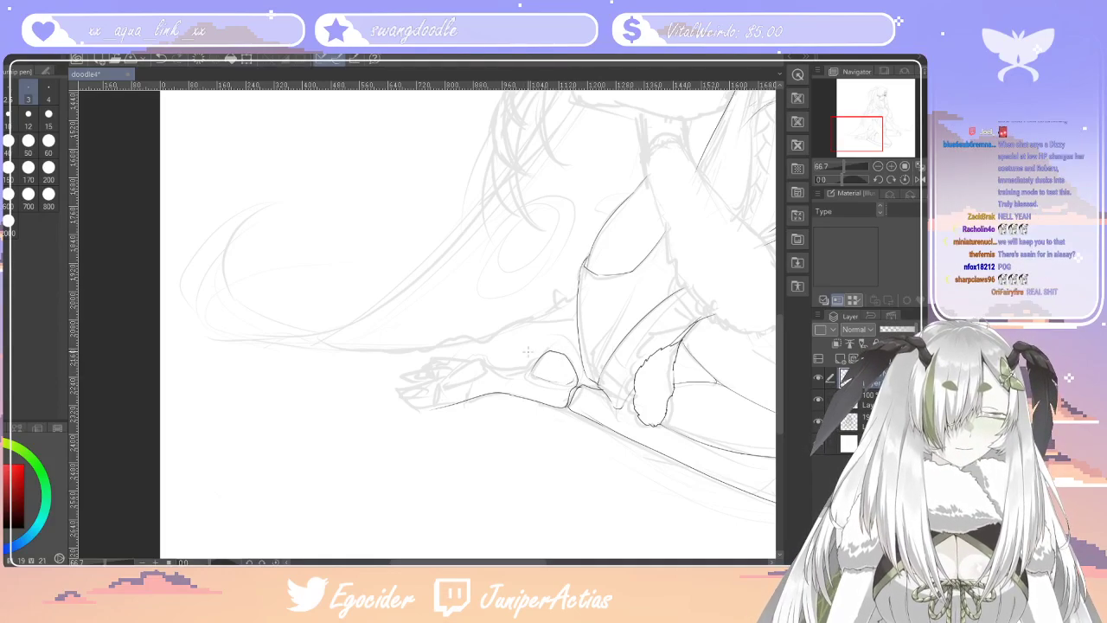
pyautogui.moveTo(484, 362)
pyautogui.mouseDown()
pyautogui.moveTo(455, 370)
pyautogui.moveTo(443, 391)
pyautogui.moveTo(487, 379)
pyautogui.mouseUp()
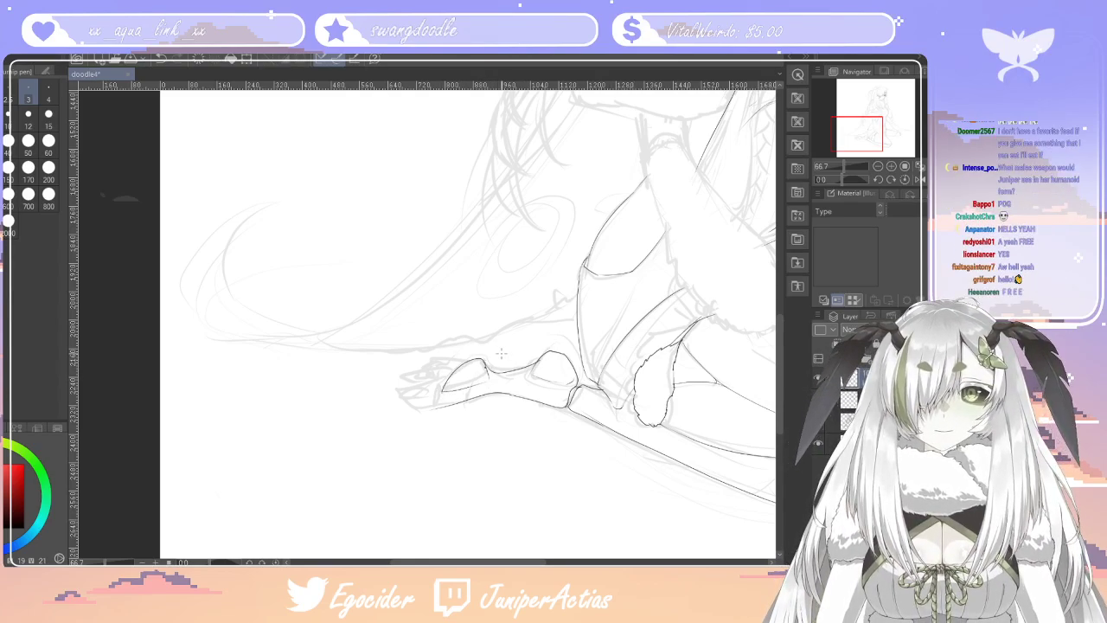
pyautogui.moveTo(435, 409)
pyautogui.mouseDown()
pyautogui.moveTo(387, 404)
pyautogui.moveTo(429, 384)
pyautogui.moveTo(434, 410)
pyautogui.moveTo(402, 389)
pyautogui.moveTo(438, 381)
pyautogui.mouseUp()
pyautogui.hotkey('ctrl', 'z')
pyautogui.hotkey('ctrl', 'z')
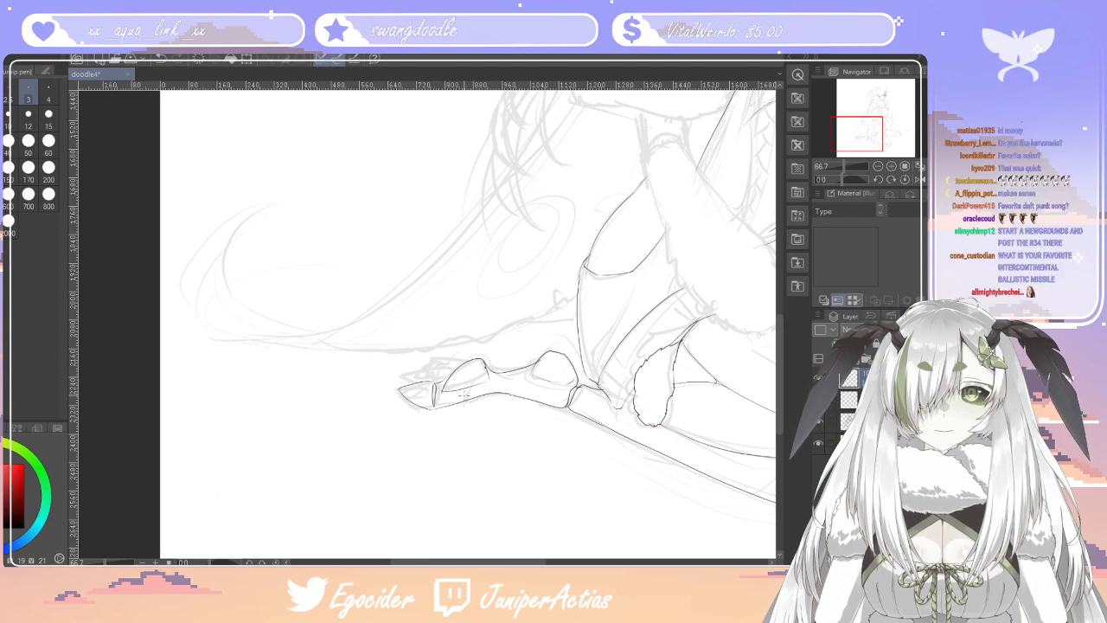
pyautogui.hotkey('ctrl', 'z')
pyautogui.hotkey('ctrl', 'z')
pyautogui.hotkey('ctrl', 'z')
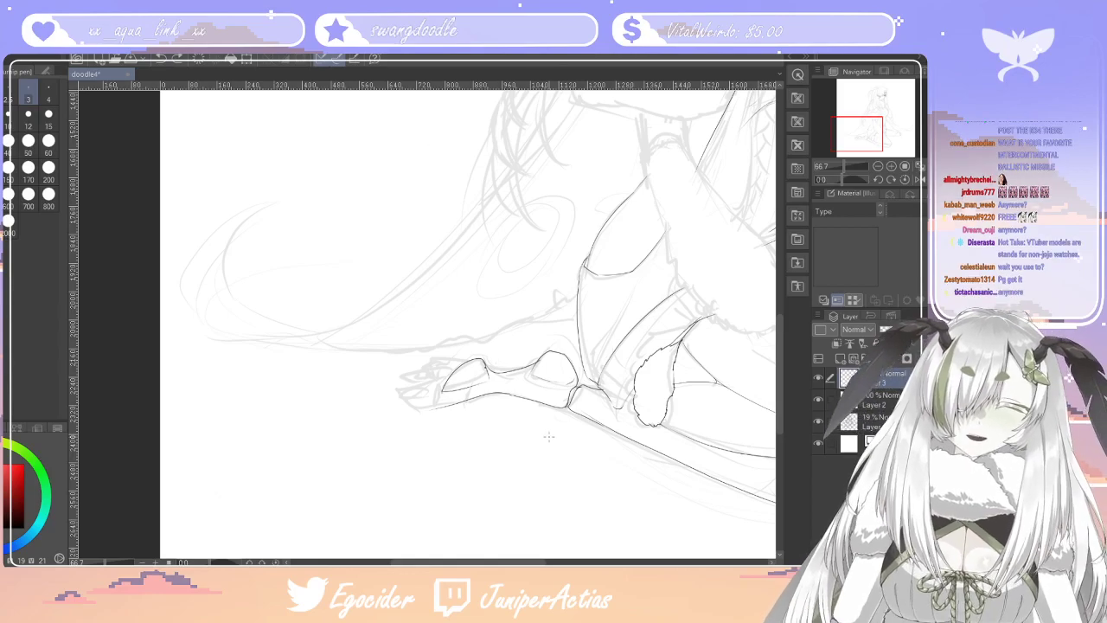
# Clean up the line ends around the foot pad's outline with the eraser
pyautogui.scroll(-6, 522, 454)
pyautogui.scroll(10, 489, 429)
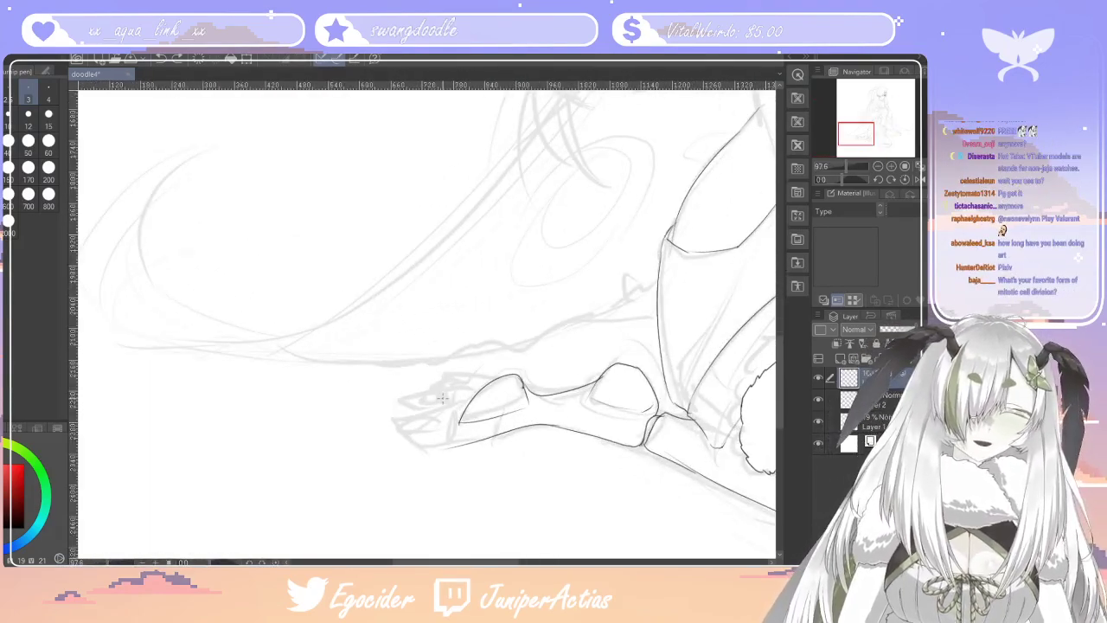
pyautogui.scroll(2, 442, 398)
pyautogui.press('e')
pyautogui.moveTo(454, 419); pyautogui.dragTo(454, 408)
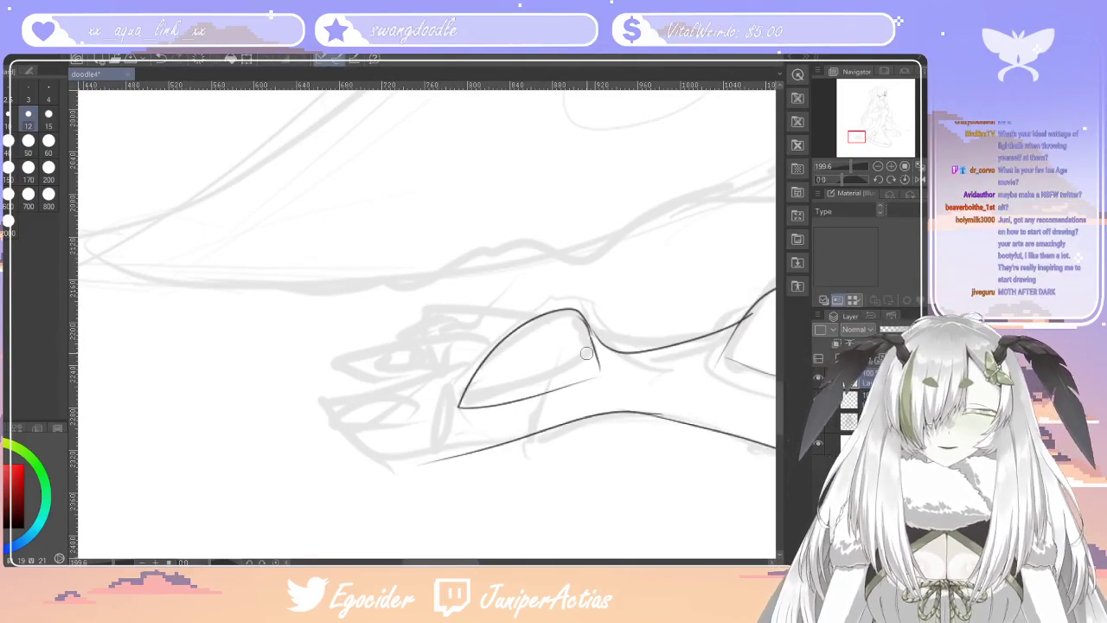
pyautogui.press('[')
pyautogui.press('[')
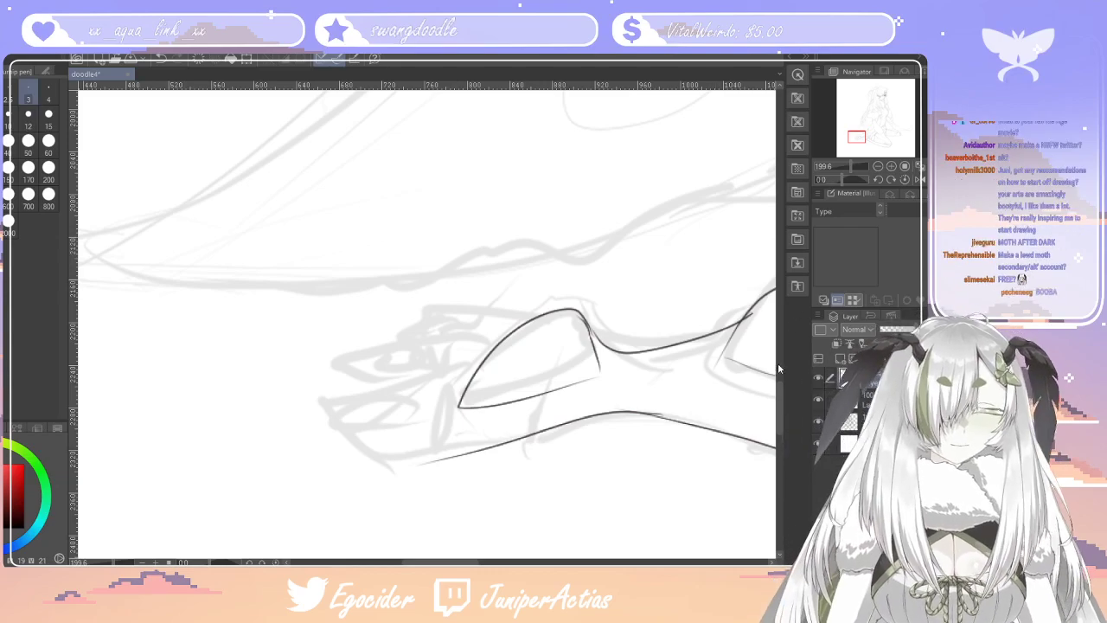
# Ink the nearest pointed toe with its nail curve and the band lines joining it to the foot
pyautogui.moveTo(780, 425); pyautogui.dragTo(780, 426)
pyautogui.moveTo(446, 386)
pyautogui.mouseDown()
pyautogui.moveTo(465, 380)
pyautogui.moveTo(303, 416)
pyautogui.moveTo(380, 434)
pyautogui.mouseUp()
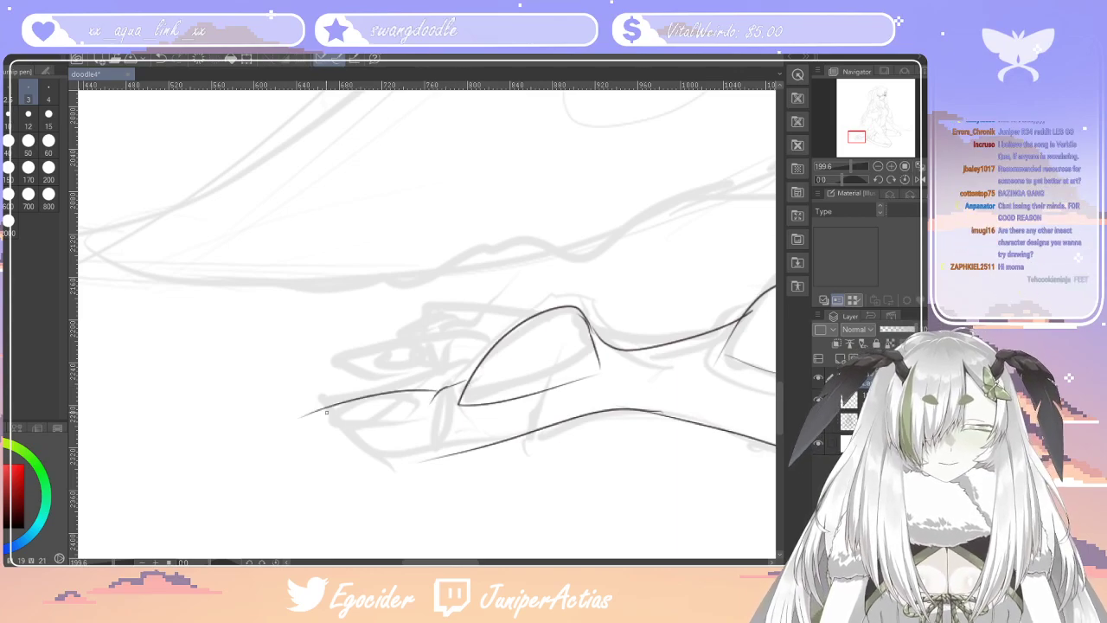
pyautogui.hotkey('ctrl', 'z')
pyautogui.moveTo(392, 434); pyautogui.dragTo(417, 395)
pyautogui.moveTo(337, 402)
pyautogui.mouseDown()
pyautogui.moveTo(305, 416)
pyautogui.moveTo(435, 469)
pyautogui.moveTo(423, 466)
pyautogui.mouseUp()
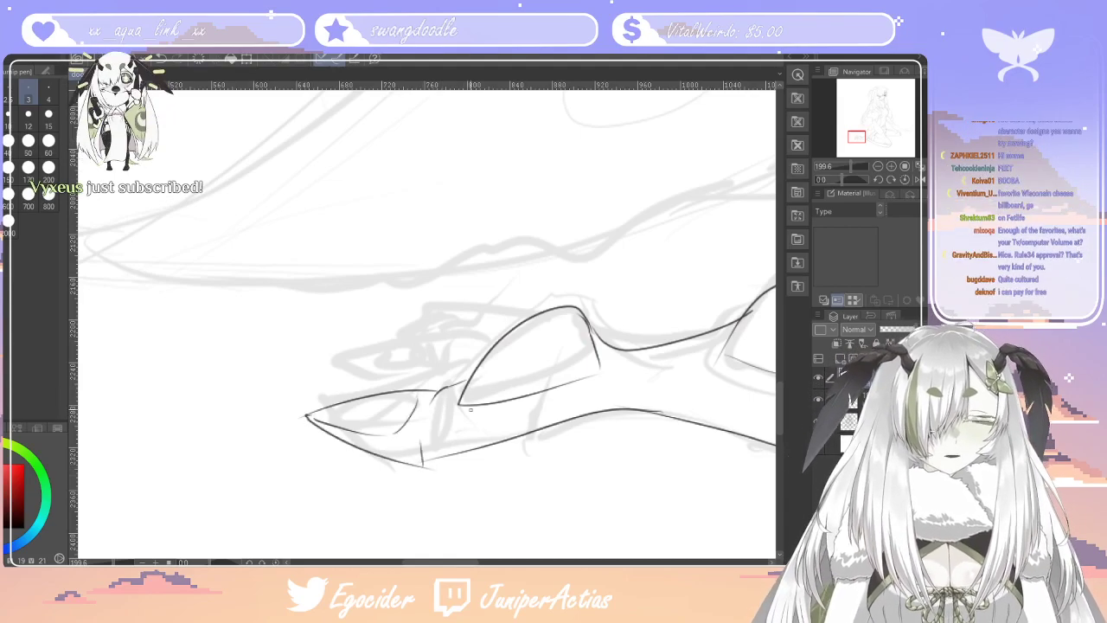
pyautogui.moveTo(432, 394); pyautogui.dragTo(421, 446)
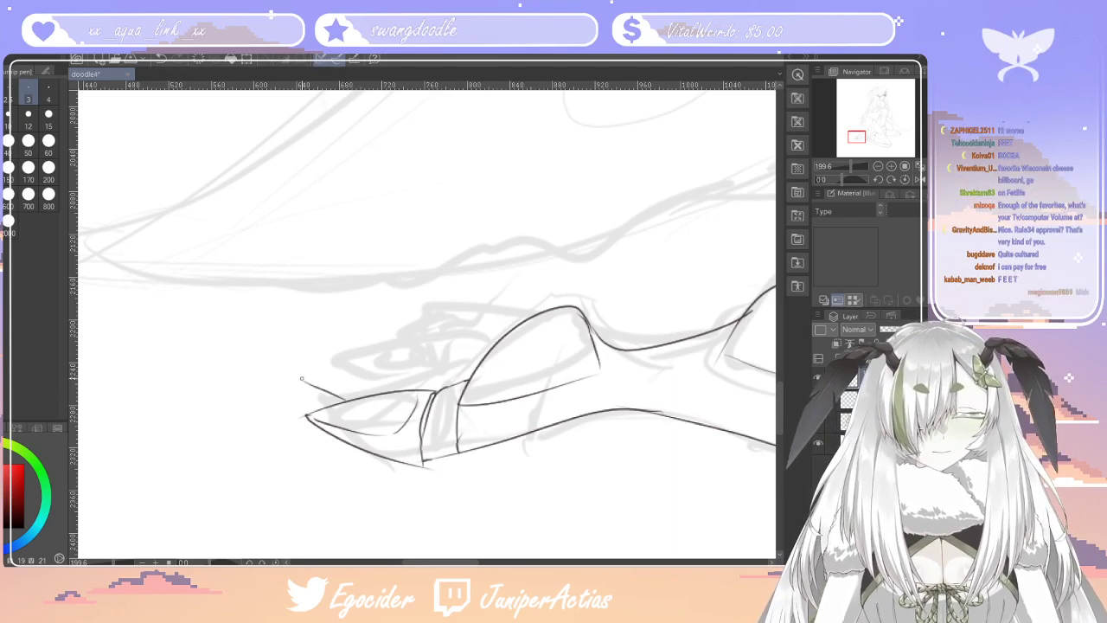
# Ink the two farther pointed toes behind the first, including their joint lines, and tidy their tips
pyautogui.moveTo(438, 361)
pyautogui.mouseDown()
pyautogui.moveTo(435, 377)
pyautogui.moveTo(443, 362)
pyautogui.moveTo(367, 356)
pyautogui.mouseUp()
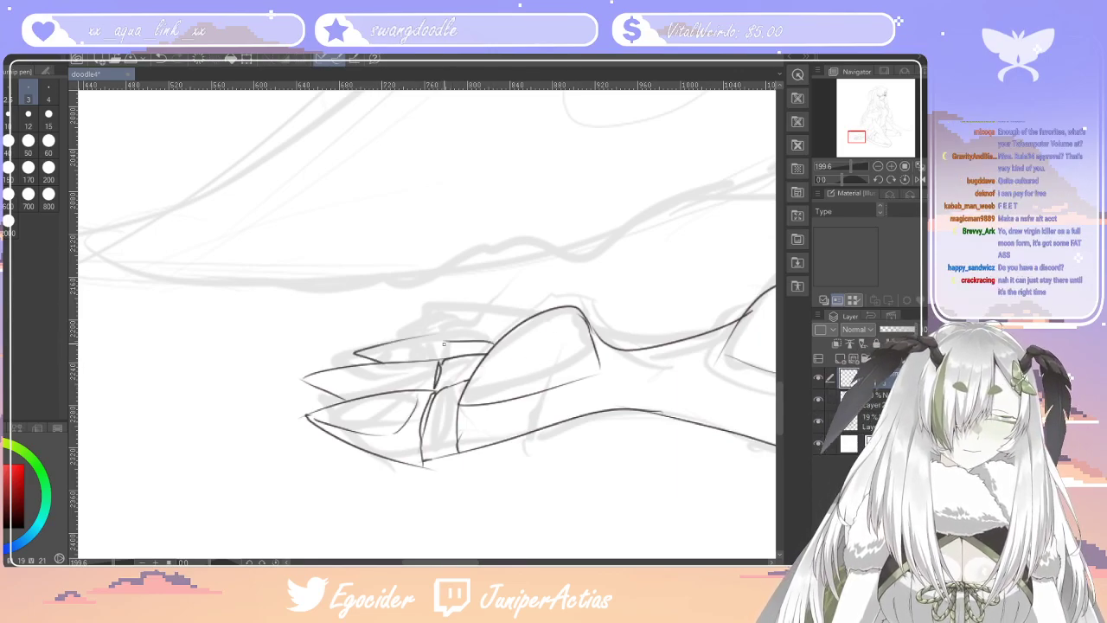
pyautogui.moveTo(441, 342); pyautogui.dragTo(440, 354)
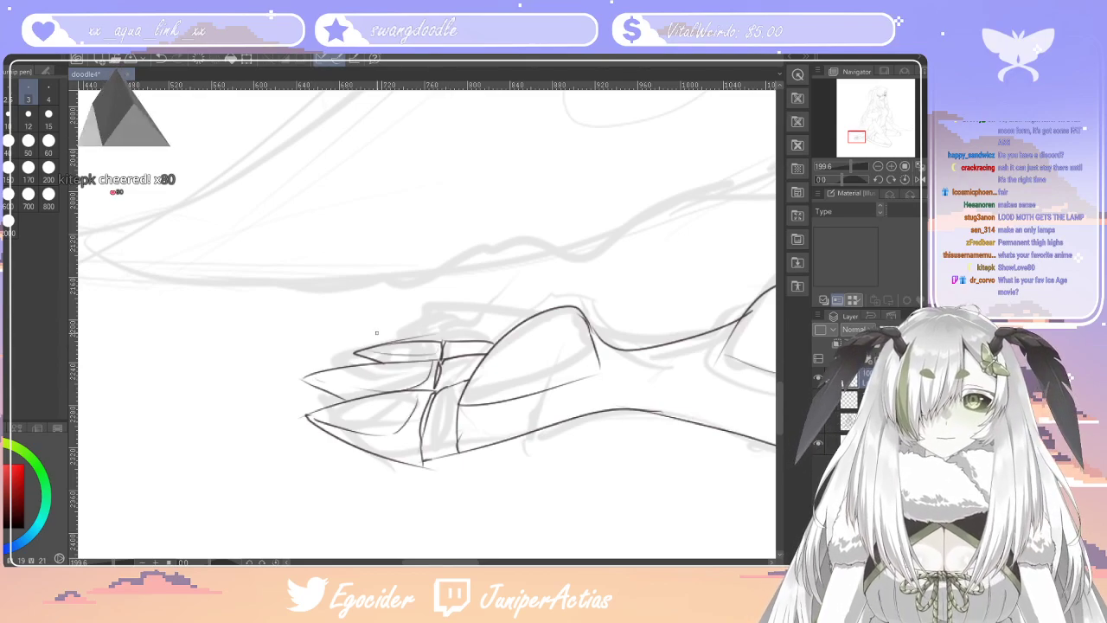
pyautogui.press('e')
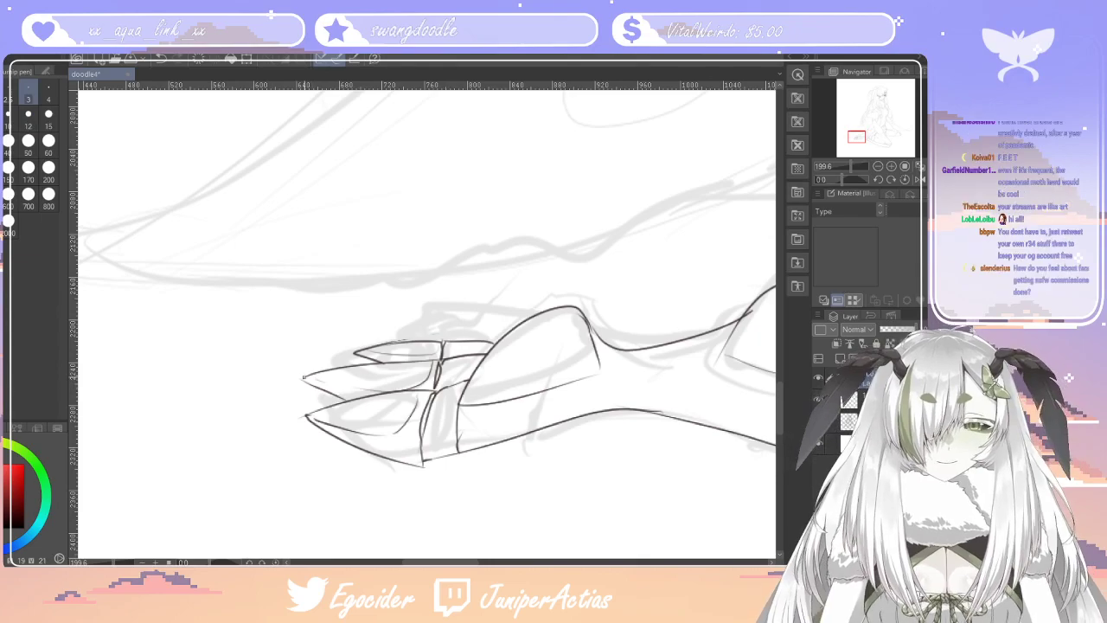
pyautogui.moveTo(302, 377); pyautogui.dragTo(328, 393)
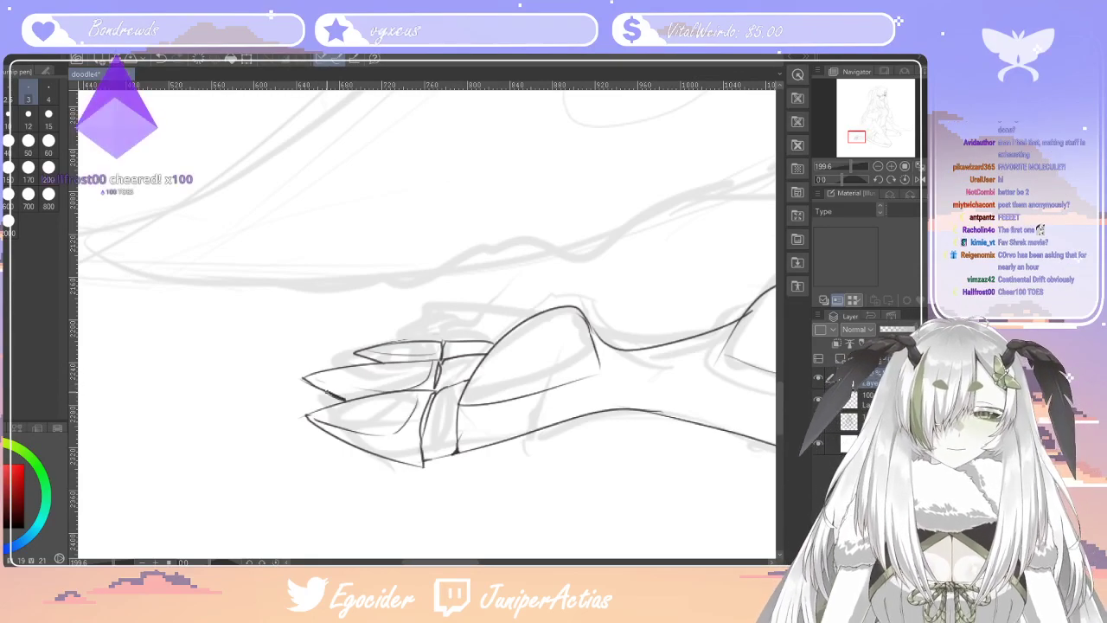
pyautogui.scroll(-10, 359, 394)
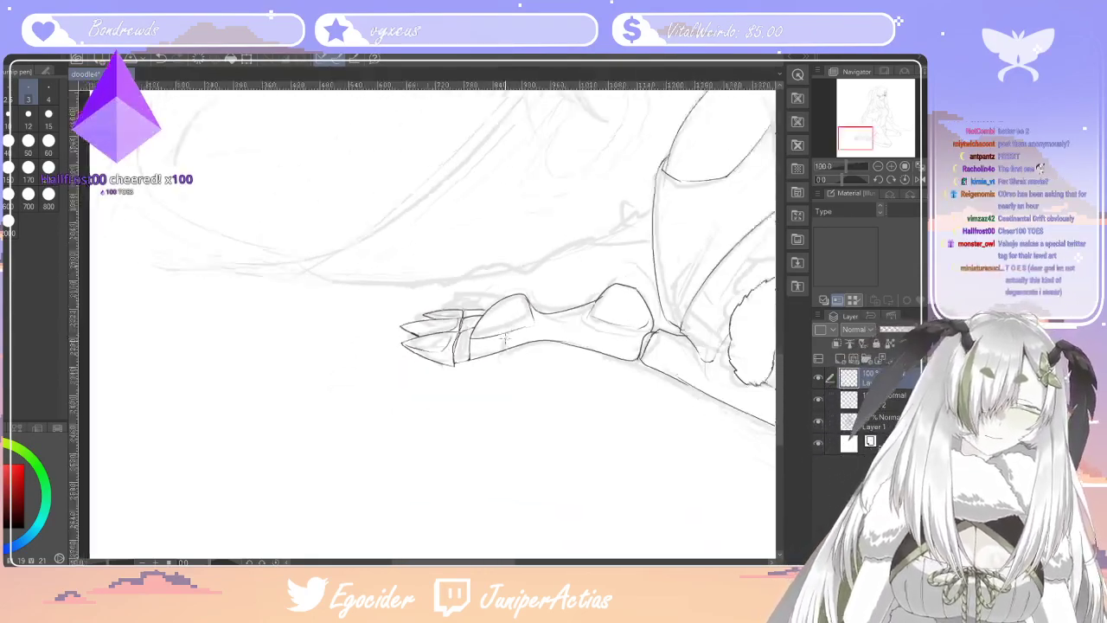
# Continue the near shoulder's jagged fur outline down and around its lower edge, joining it to the fur collar's inner corner
pyautogui.scroll(5, 620, 252)
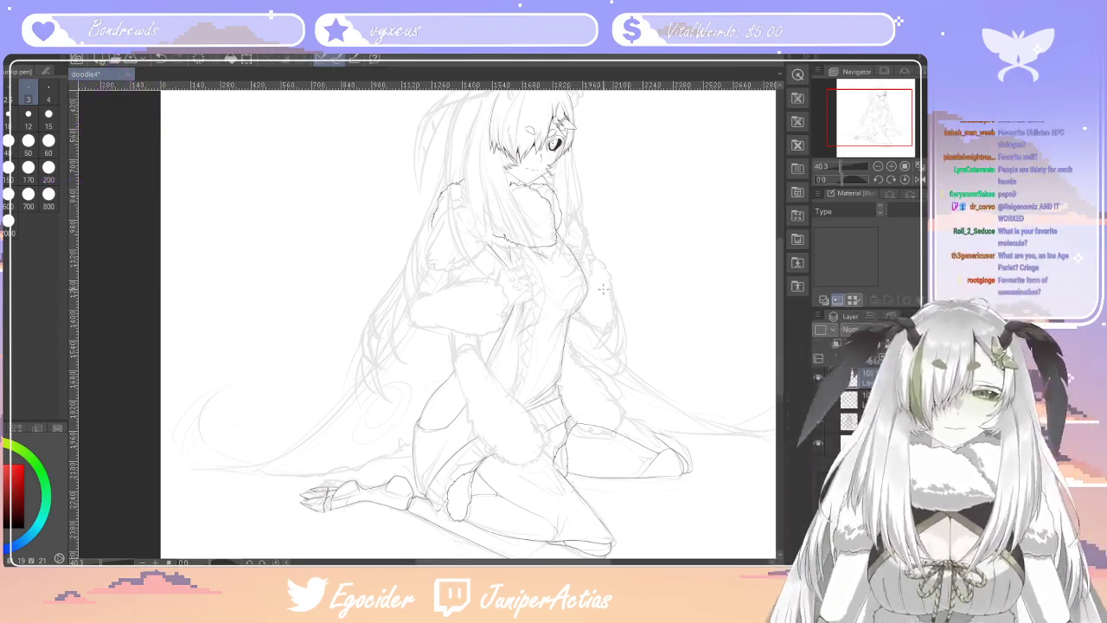
pyautogui.scroll(3, 601, 290)
pyautogui.scroll(-4, 601, 290)
pyautogui.scroll(4, 597, 289)
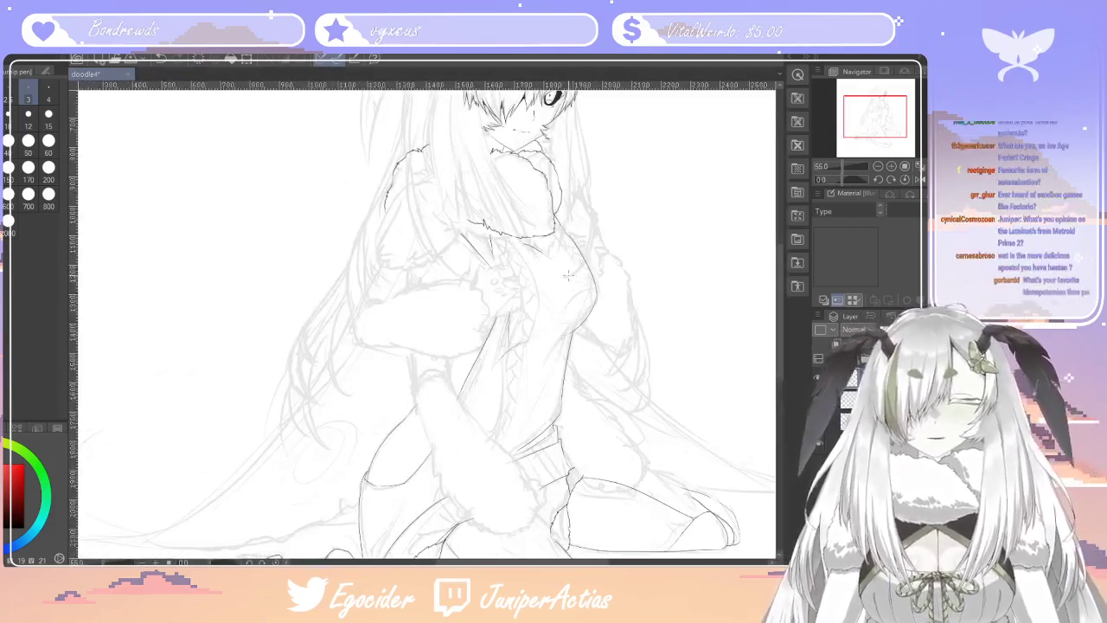
pyautogui.scroll(2, 478, 153)
pyautogui.scroll(4, 477, 153)
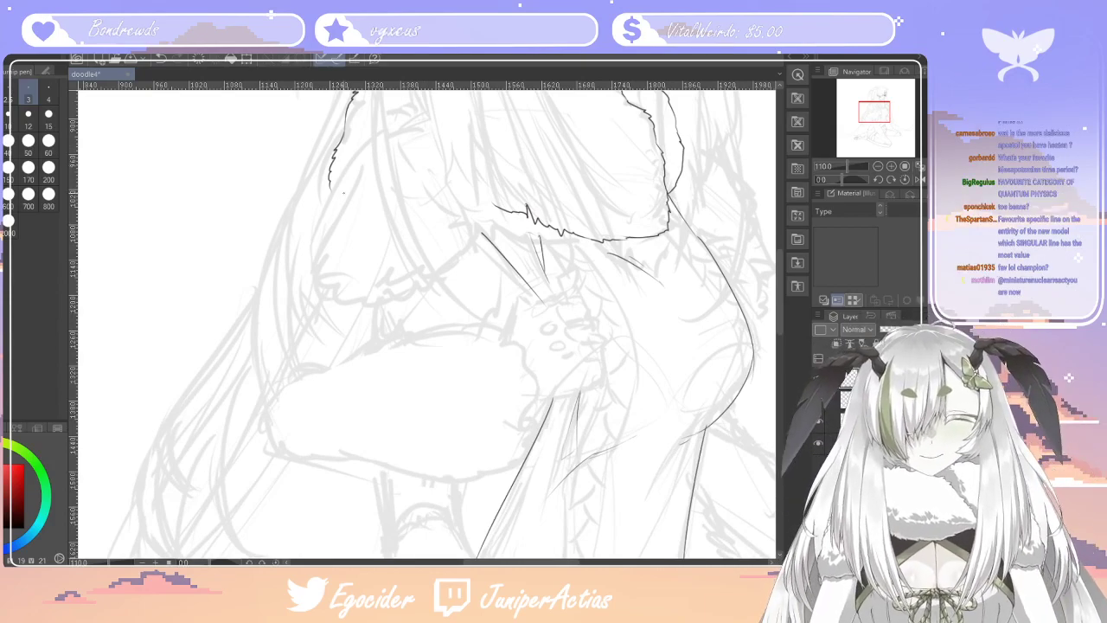
pyautogui.moveTo(328, 192)
pyautogui.mouseDown()
pyautogui.moveTo(312, 270)
pyautogui.moveTo(332, 296)
pyautogui.mouseUp()
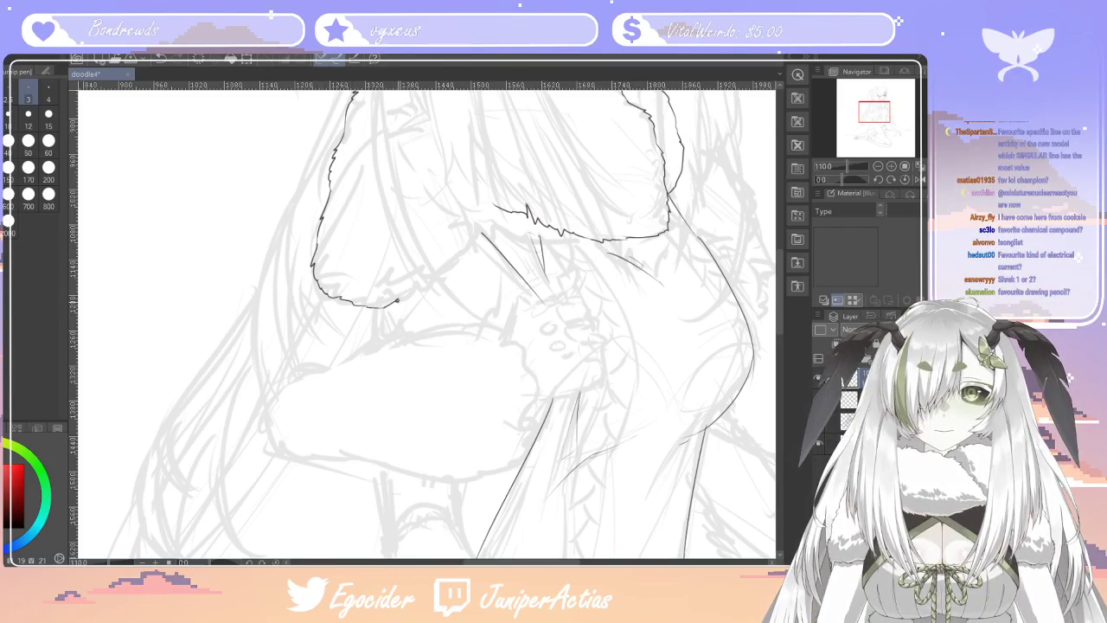
pyautogui.moveTo(398, 300); pyautogui.dragTo(437, 290)
pyautogui.scroll(2, 423, 325)
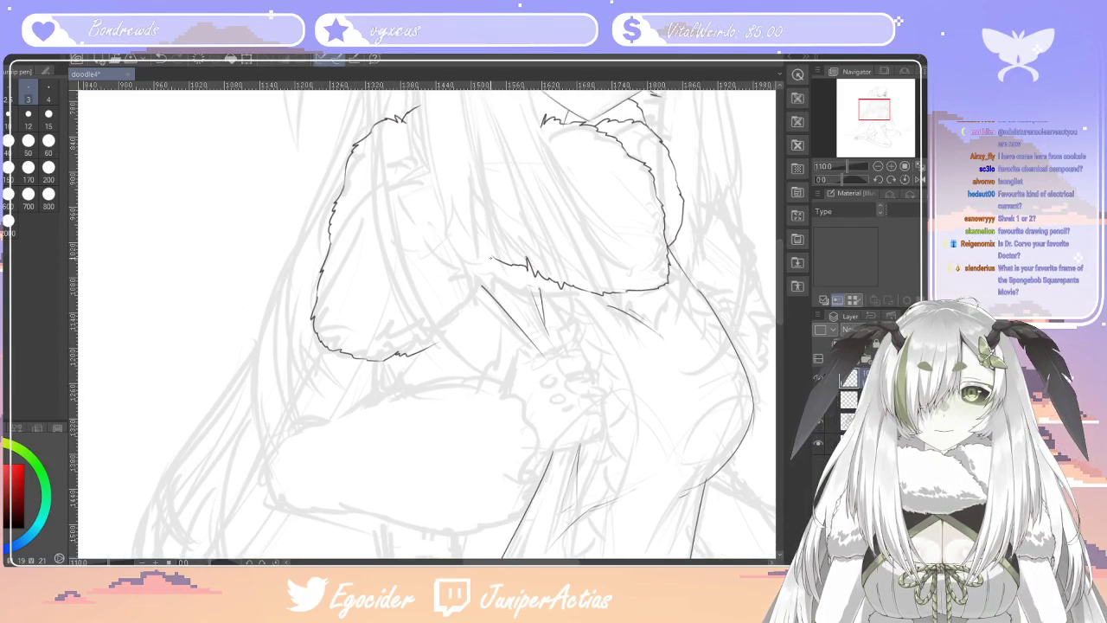
pyautogui.moveTo(465, 311); pyautogui.dragTo(447, 330)
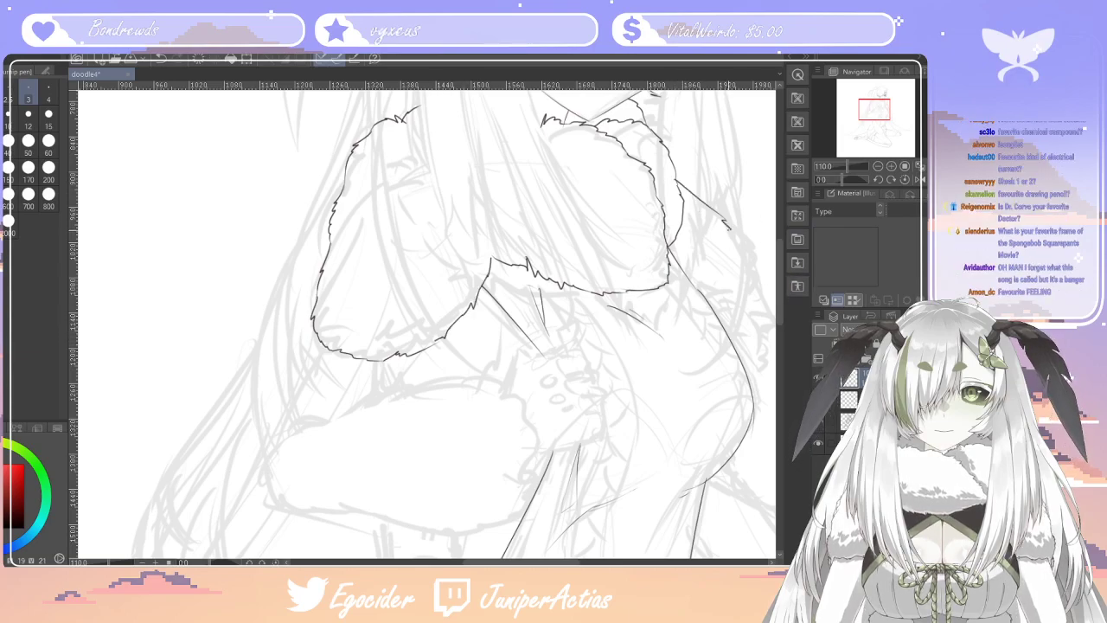
# Outline the far shoulder's rounded fur edge below the collar and add short fur strokes inside the near shoulder
pyautogui.moveTo(734, 230)
pyautogui.mouseDown()
pyautogui.moveTo(742, 257)
pyautogui.moveTo(714, 310)
pyautogui.mouseUp()
pyautogui.scroll(-2, 778, 299)
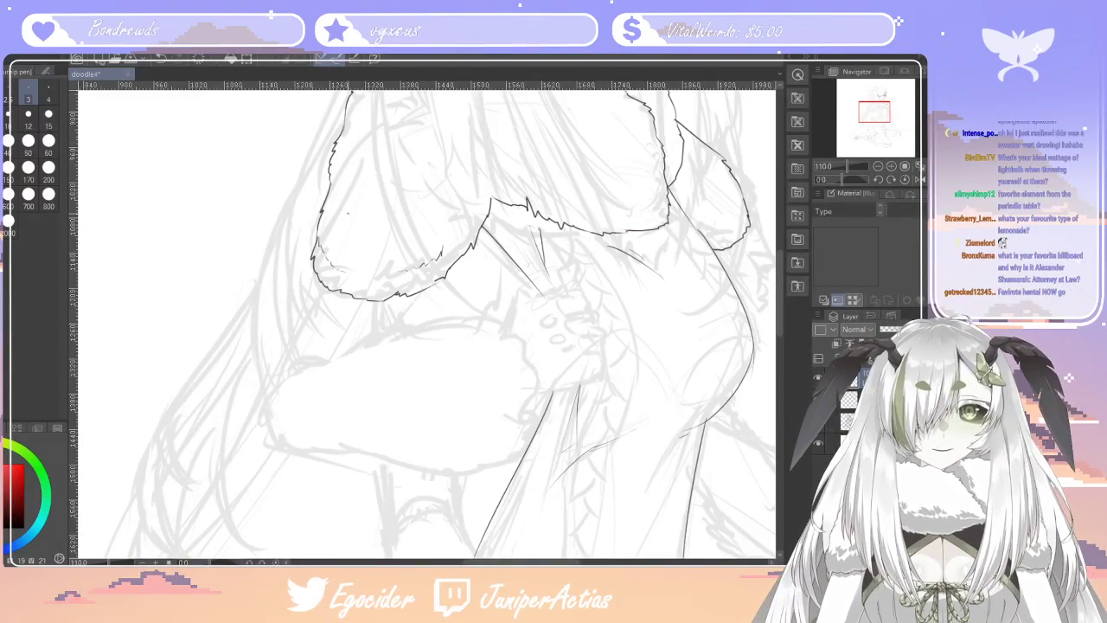
pyautogui.scroll(2, 427, 324)
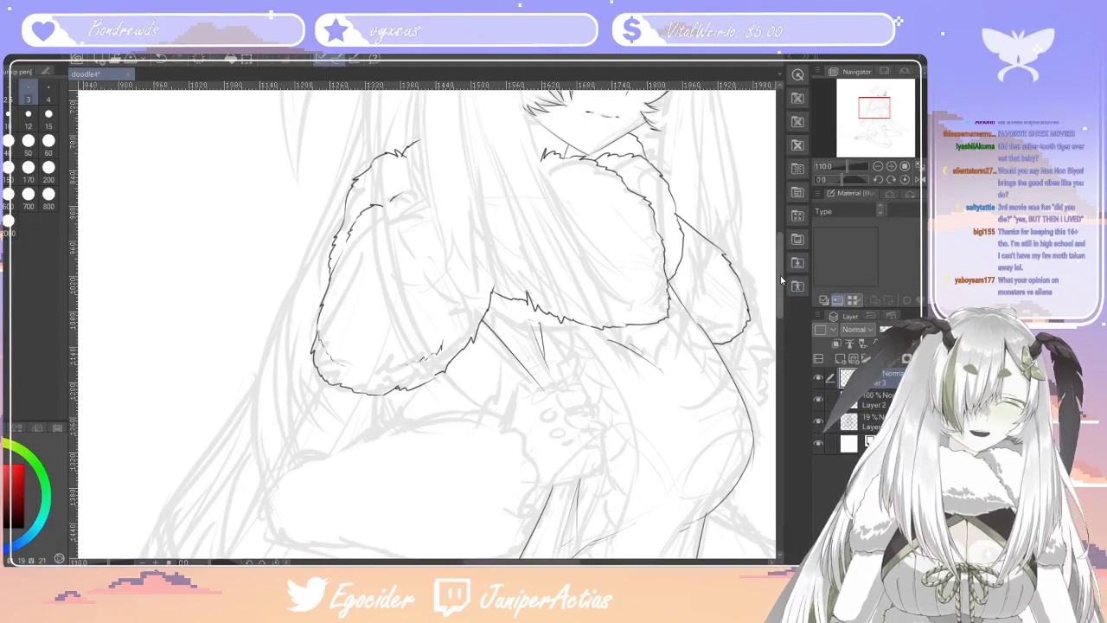
# Ink the near upper arm's outer edge from the shoulder fur to the elbow and its short inner edge
pyautogui.scroll(-5, 785, 307)
pyautogui.moveTo(545, 562); pyautogui.dragTo(536, 562)
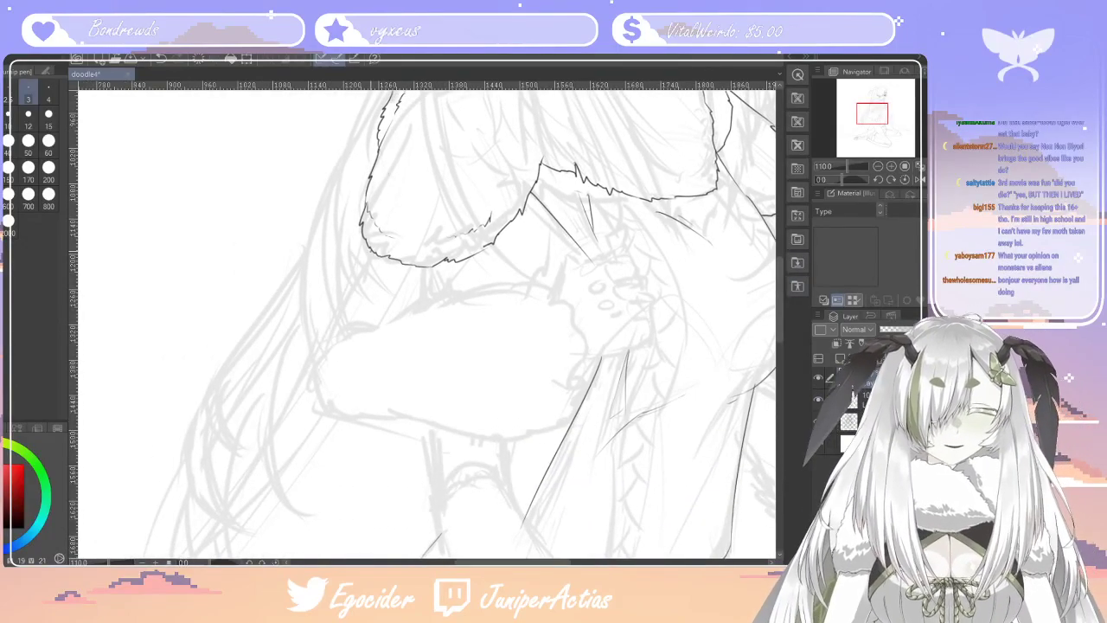
pyautogui.moveTo(364, 243); pyautogui.dragTo(327, 348)
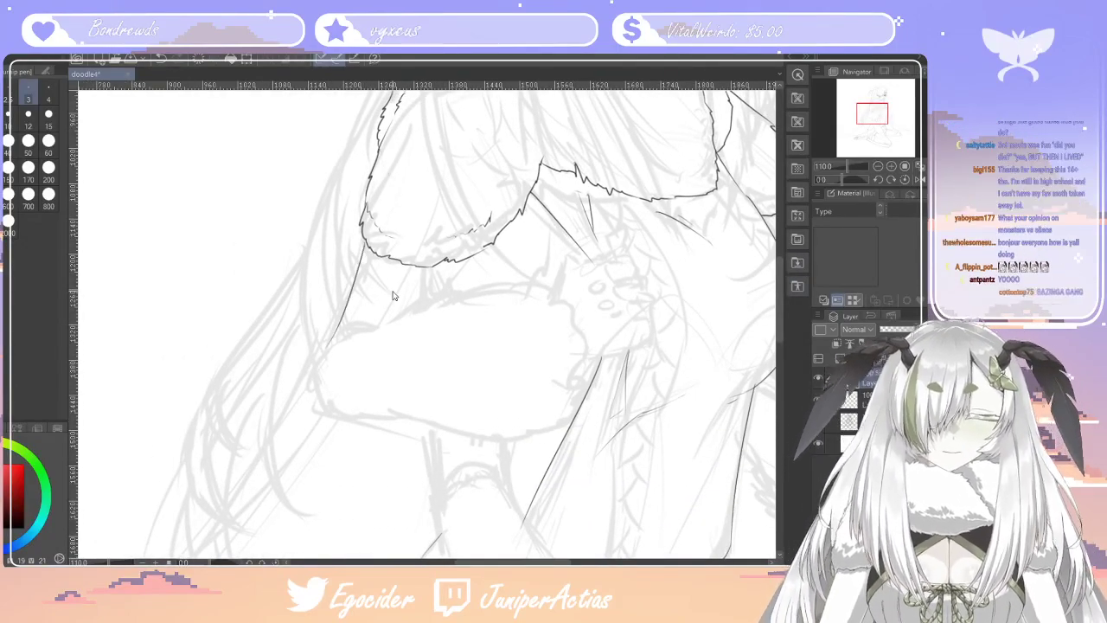
pyautogui.moveTo(350, 288); pyautogui.dragTo(321, 389)
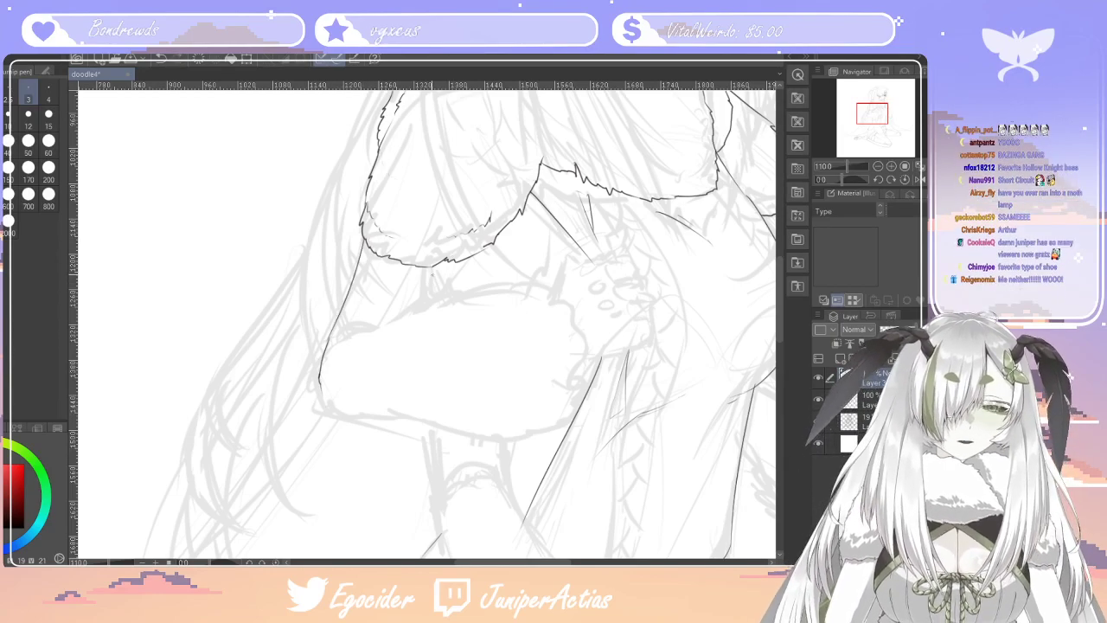
pyautogui.hotkey('ctrl', 'z')
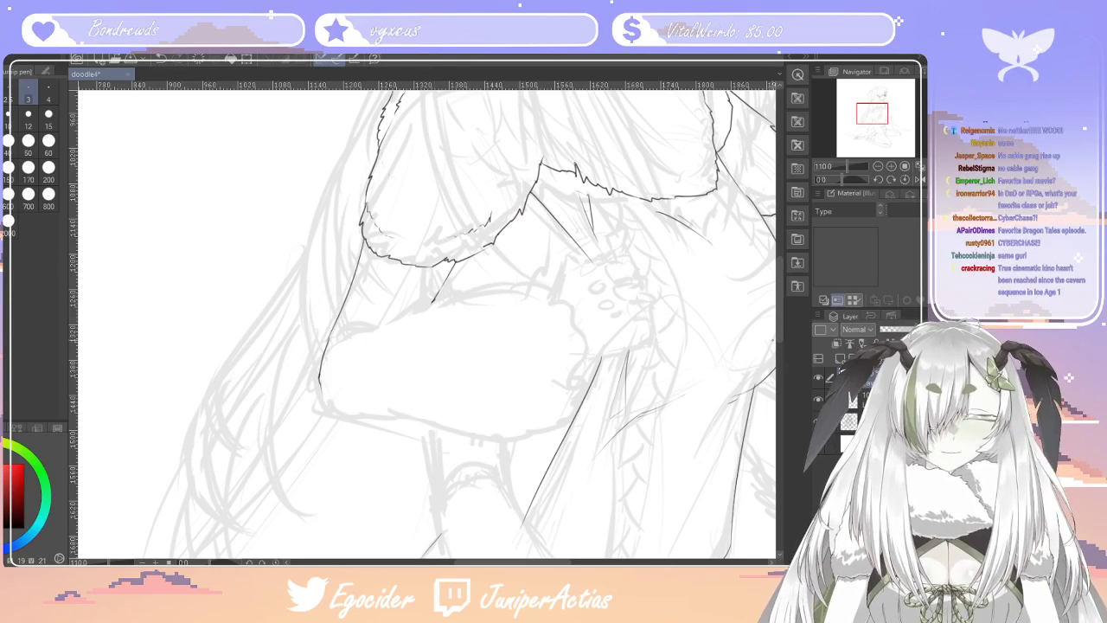
pyautogui.moveTo(779, 330); pyautogui.dragTo(778, 353)
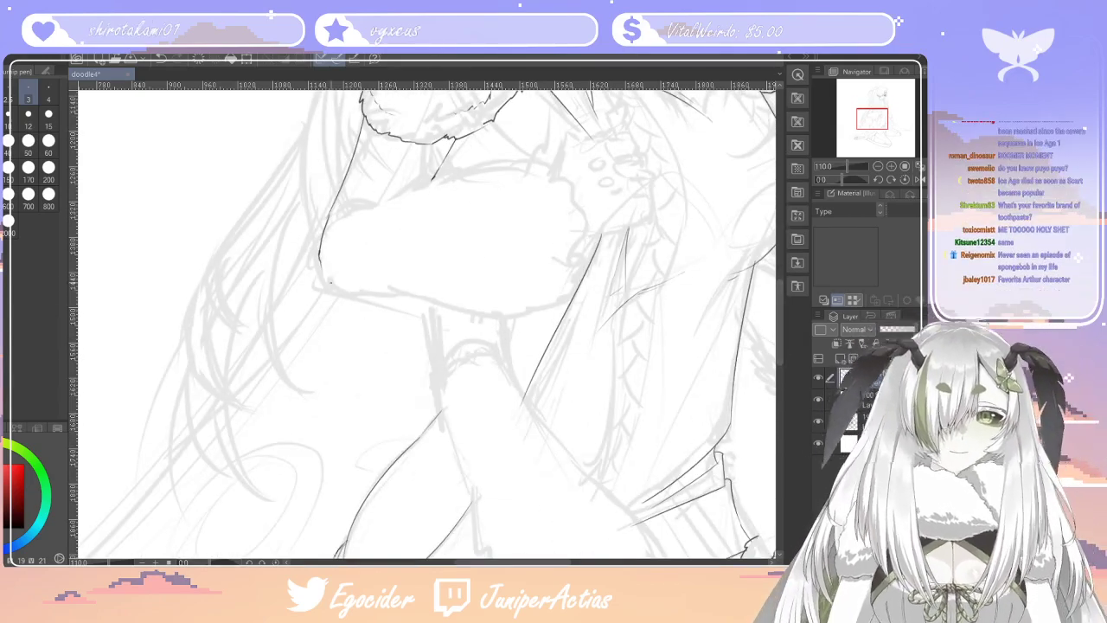
# Ink the near elbow's rounded corner and the first stretch of the forearm sleeve's lower edge, undoing strokes that stray
pyautogui.hotkey('ctrl', 'z')
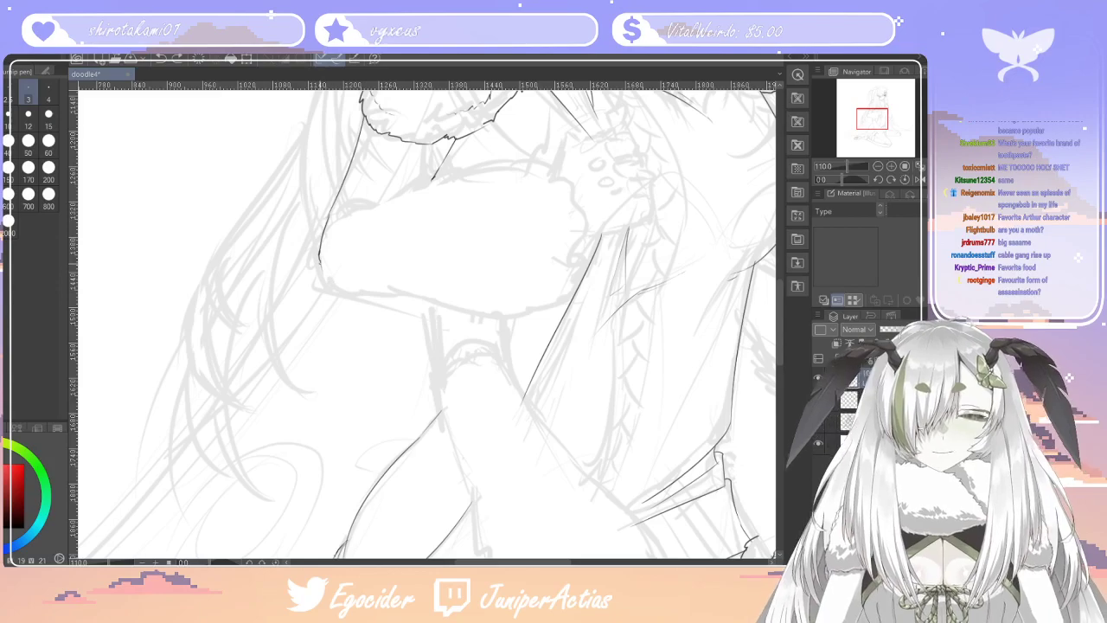
pyautogui.moveTo(335, 287); pyautogui.dragTo(415, 304)
pyautogui.hotkey('ctrl', 'z')
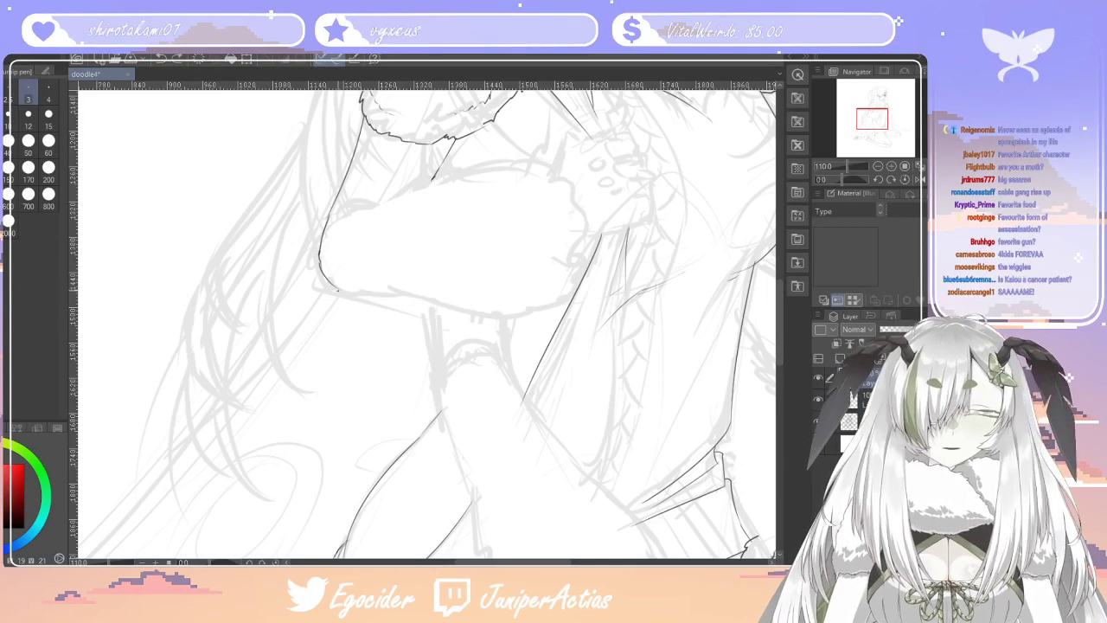
pyautogui.moveTo(336, 287); pyautogui.dragTo(479, 310)
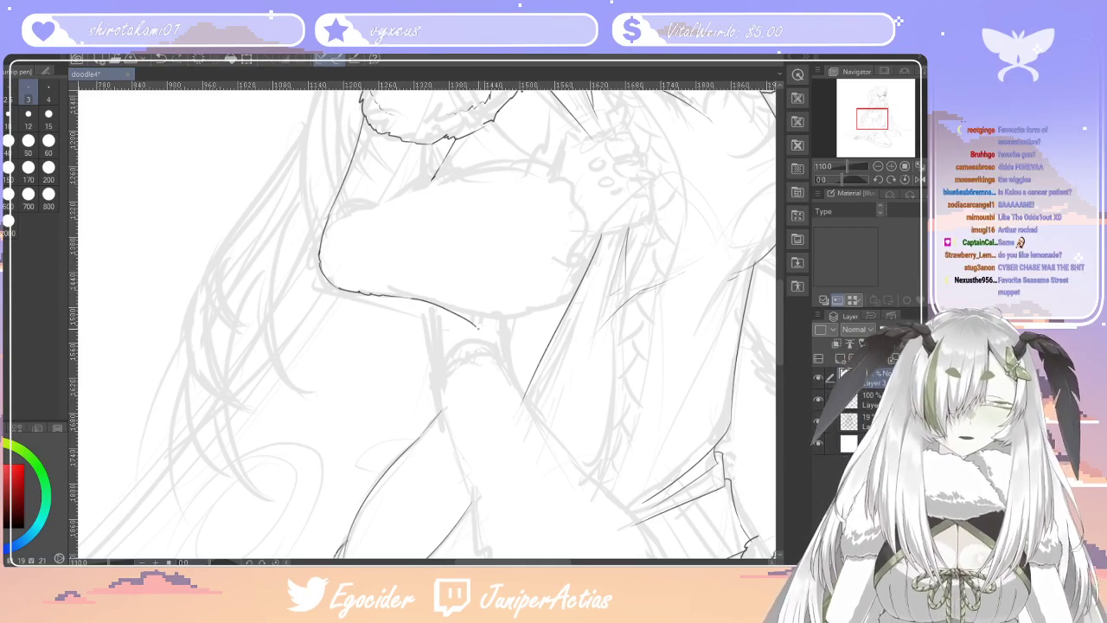
pyautogui.hotkey('ctrl', 'z')
# Outline the near forearm's fluffy sleeve with jagged fur along its upper edge, around its rounded end and back along the underside
pyautogui.moveTo(481, 318); pyautogui.dragTo(537, 320)
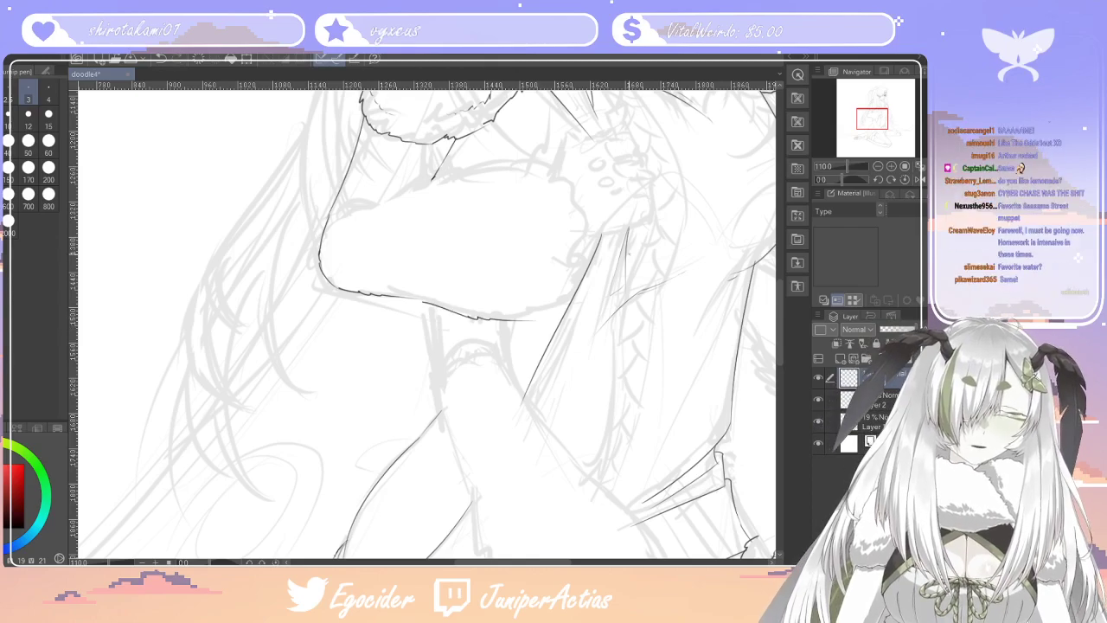
pyautogui.hotkey('ctrl', 'z')
pyautogui.moveTo(441, 174)
pyautogui.mouseDown()
pyautogui.moveTo(536, 163)
pyautogui.moveTo(569, 184)
pyautogui.moveTo(581, 233)
pyautogui.mouseUp()
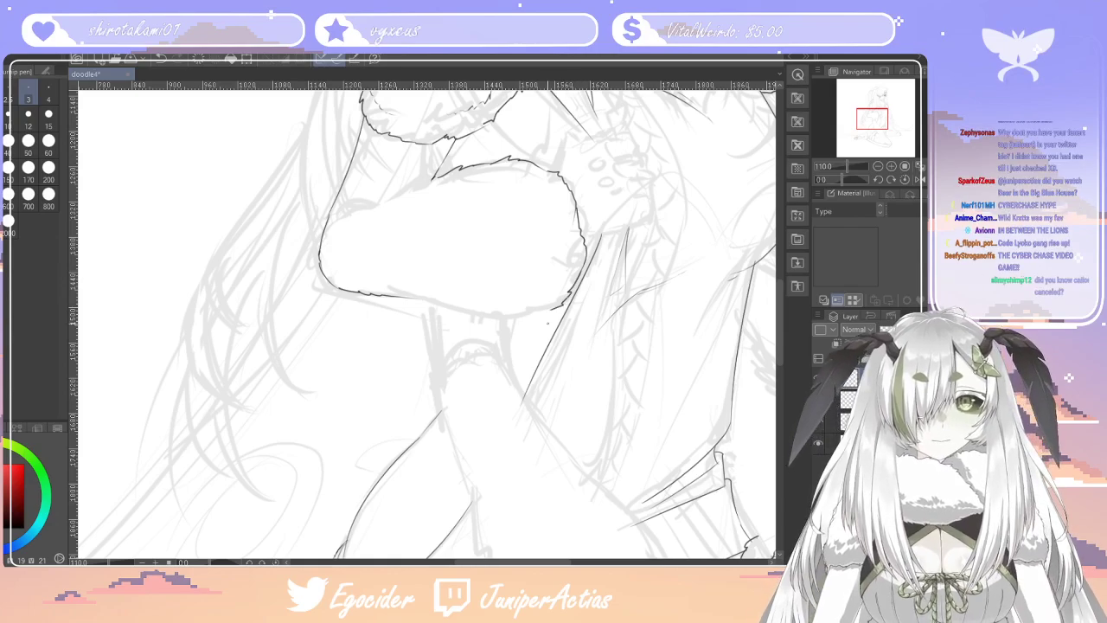
pyautogui.moveTo(543, 311)
pyautogui.mouseDown()
pyautogui.moveTo(449, 308)
pyautogui.moveTo(438, 290)
pyautogui.moveTo(487, 303)
pyautogui.moveTo(409, 294)
pyautogui.mouseUp()
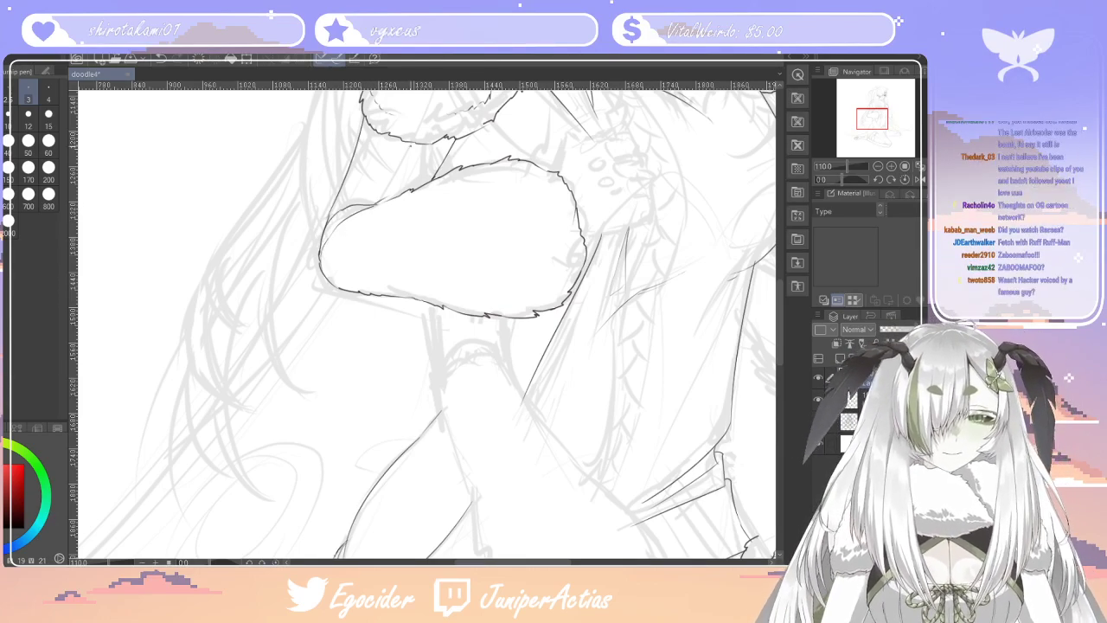
# Ink both sides of the narrow limb beneath the near forearm's fur and the curved double band across it
pyautogui.moveTo(778, 275); pyautogui.dragTo(778, 333)
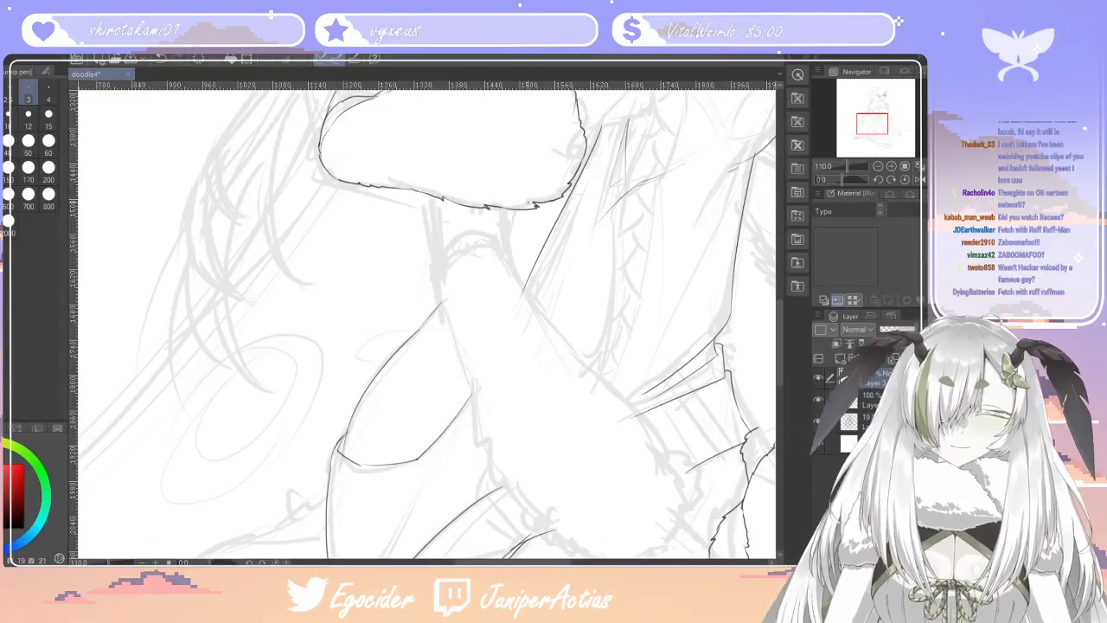
pyautogui.moveTo(507, 209); pyautogui.dragTo(506, 248)
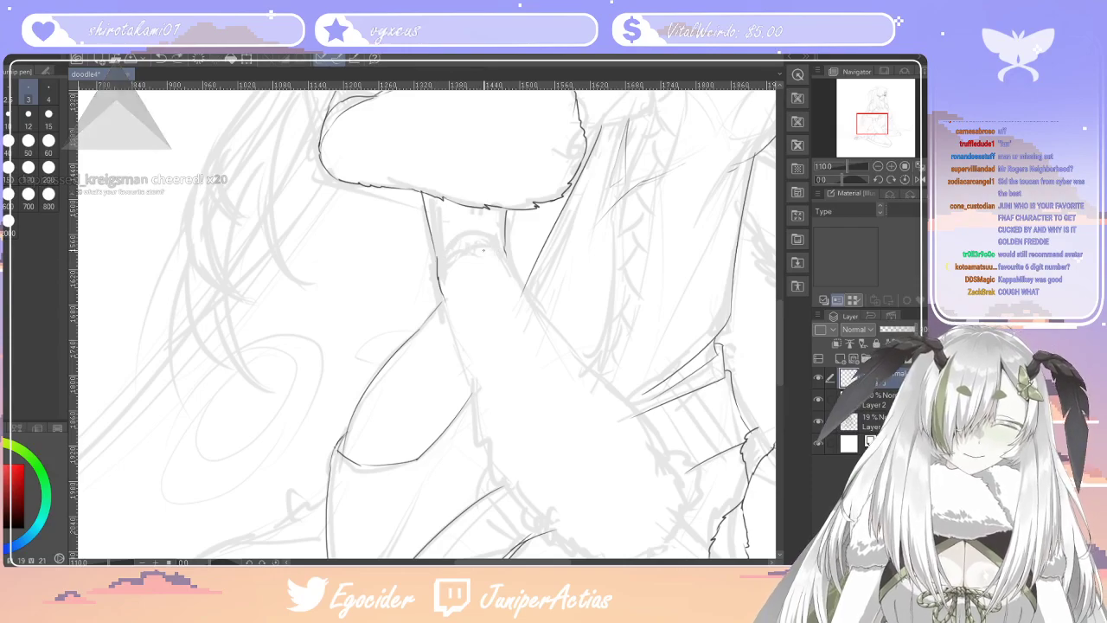
pyautogui.moveTo(437, 251); pyautogui.dragTo(438, 275)
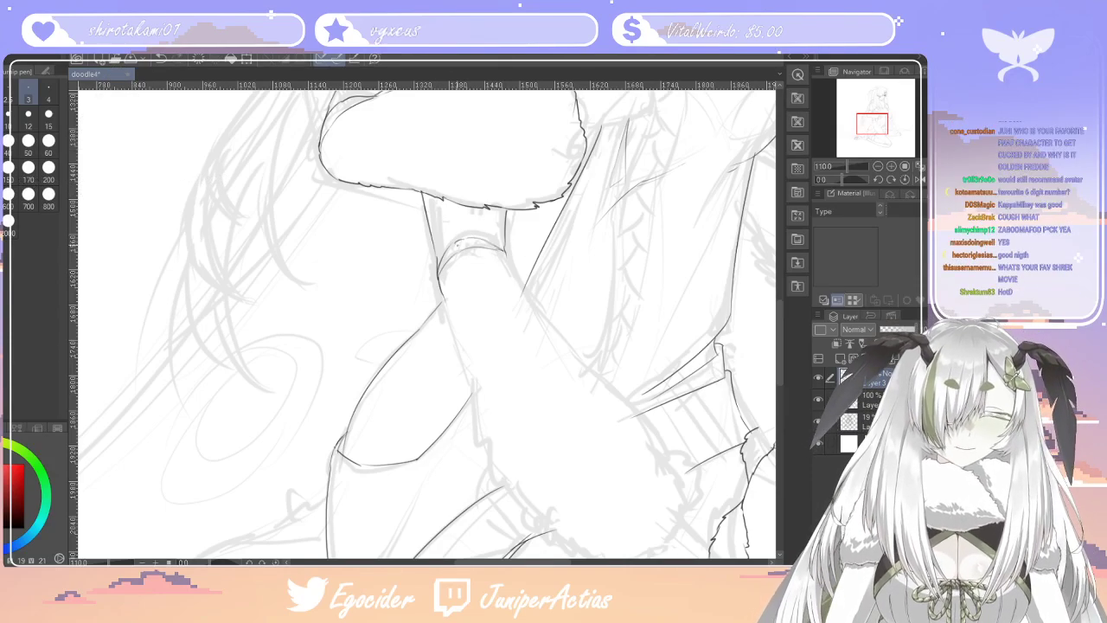
# Ink the long sides of the fluffy sleeve below the curved band and close its rounded lower end with jagged fur
pyautogui.scroll(-2, 536, 561)
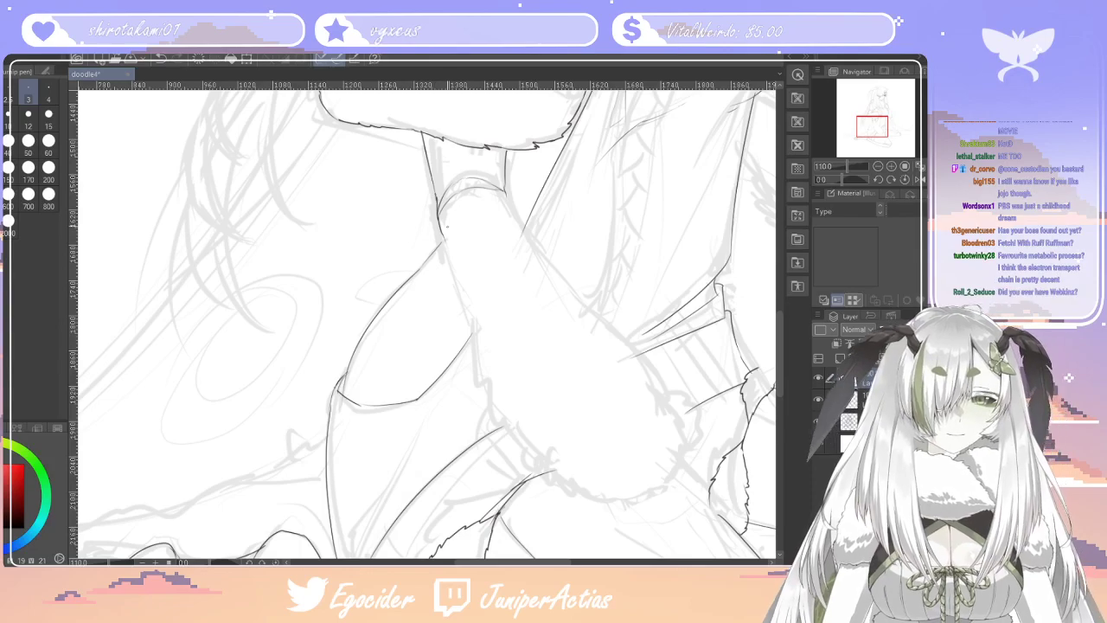
pyautogui.moveTo(779, 349); pyautogui.dragTo(779, 352)
pyautogui.moveTo(513, 562); pyautogui.dragTo(536, 562)
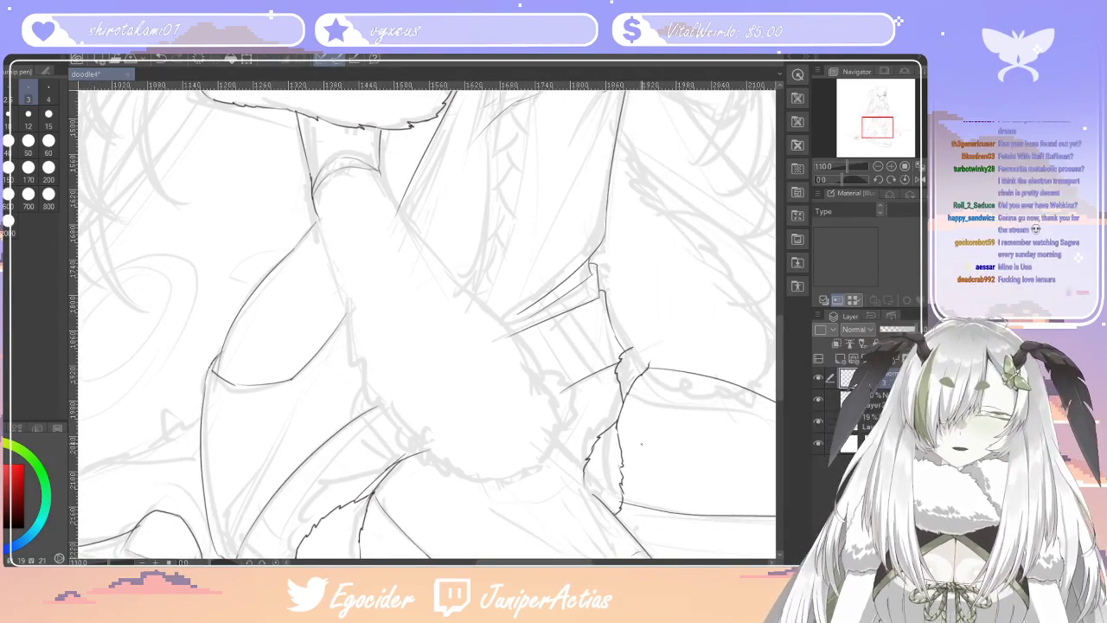
pyautogui.moveTo(390, 189)
pyautogui.mouseDown()
pyautogui.moveTo(408, 227)
pyautogui.moveTo(479, 293)
pyautogui.mouseUp()
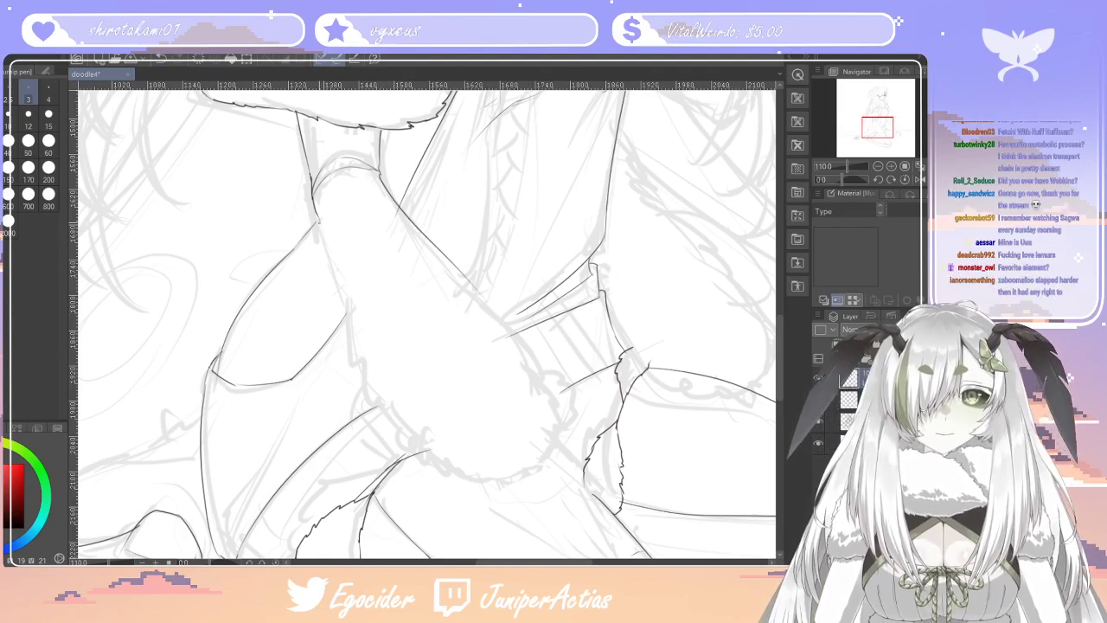
pyautogui.moveTo(346, 313); pyautogui.dragTo(378, 416)
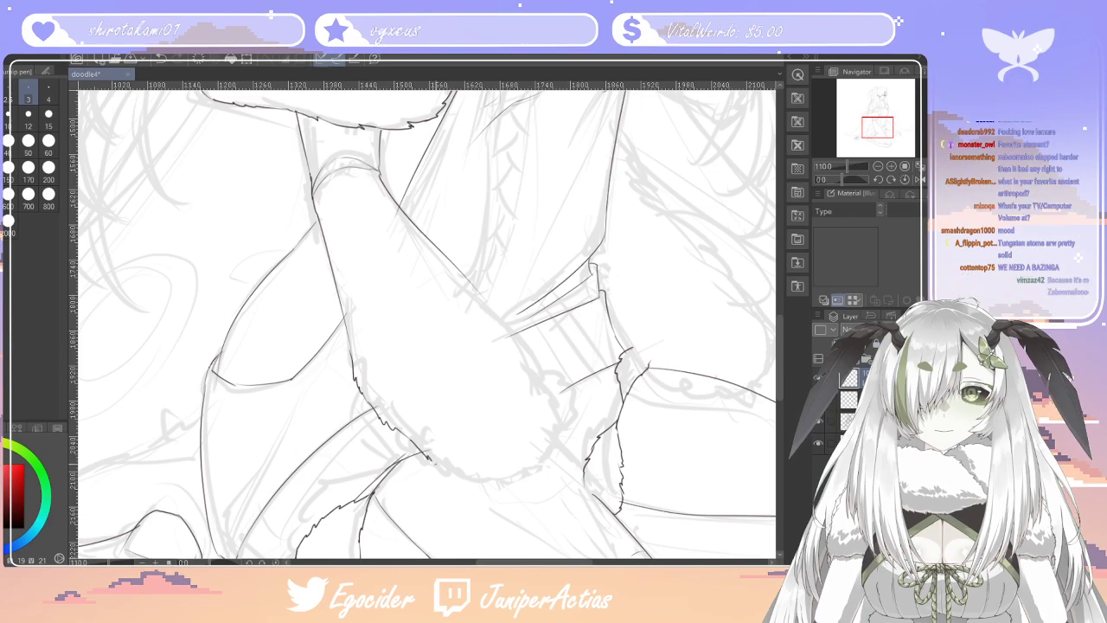
pyautogui.moveTo(413, 445); pyautogui.dragTo(486, 477)
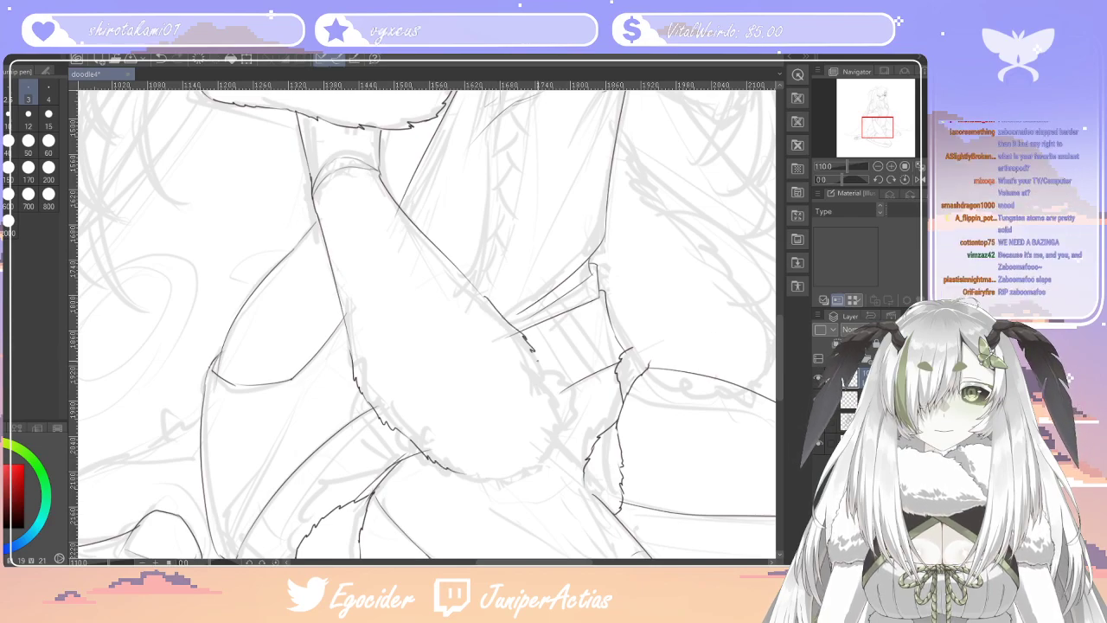
pyautogui.moveTo(482, 296); pyautogui.dragTo(547, 396)
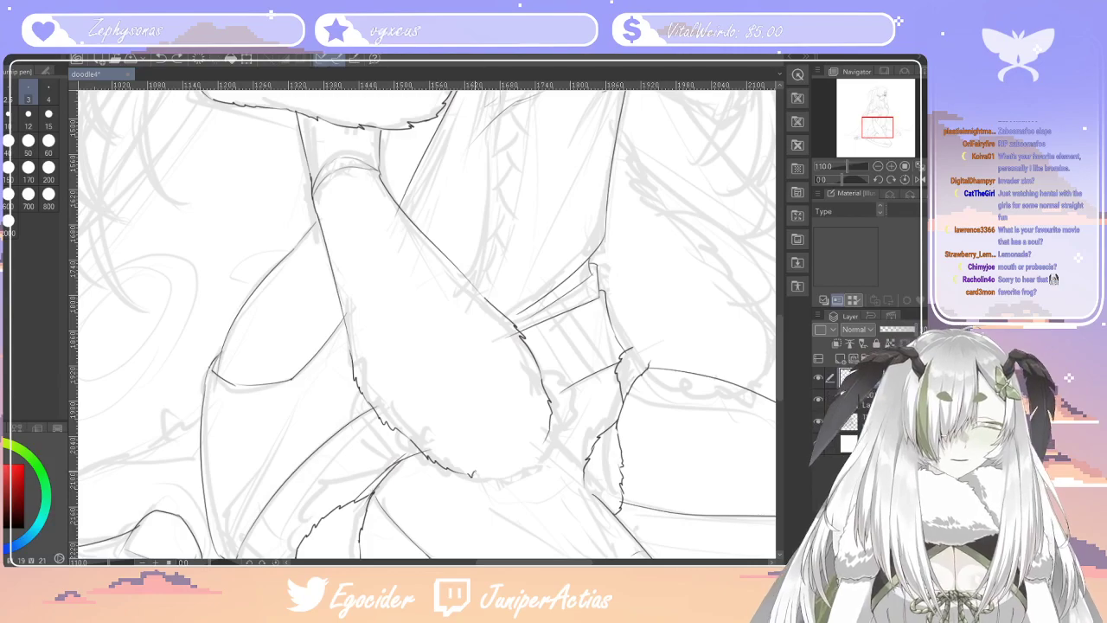
pyautogui.moveTo(473, 474); pyautogui.dragTo(499, 466)
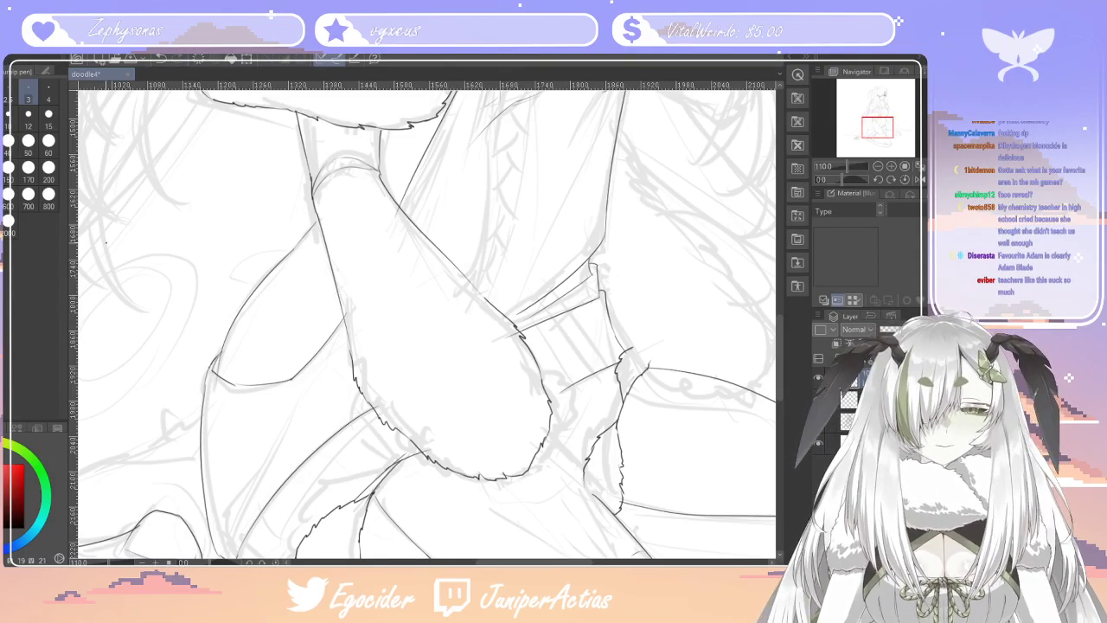
# Erase a stretch of the long sleeve's outer edge above the thigh, redraw it with fur tufts, and clean up the overlapping lines
pyautogui.press('e')
pyautogui.moveTo(347, 332); pyautogui.dragTo(339, 292)
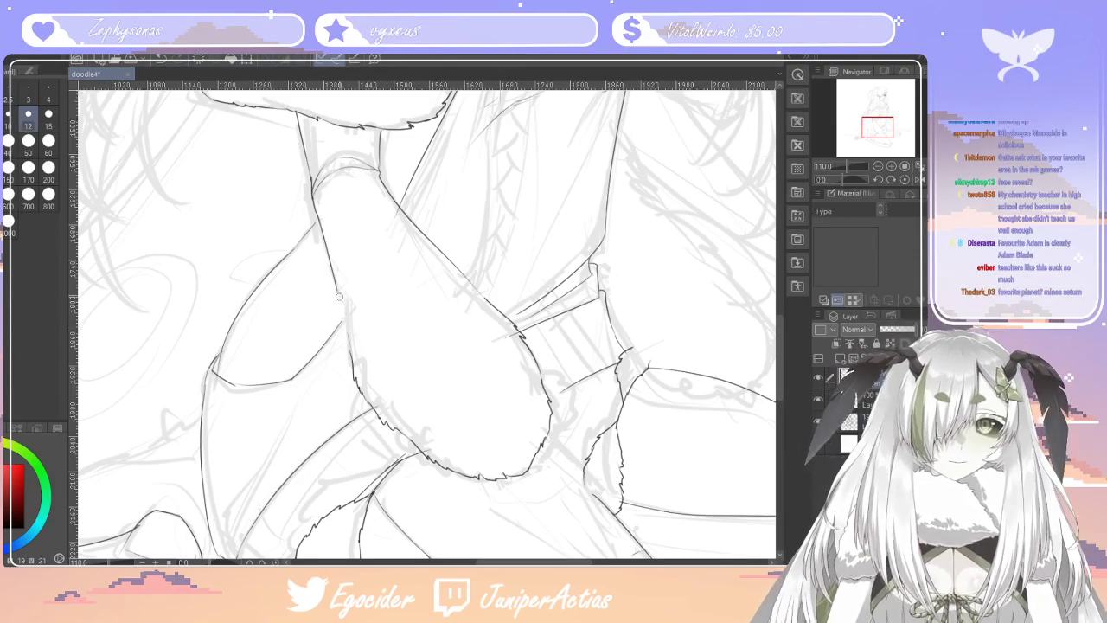
pyautogui.press('p')
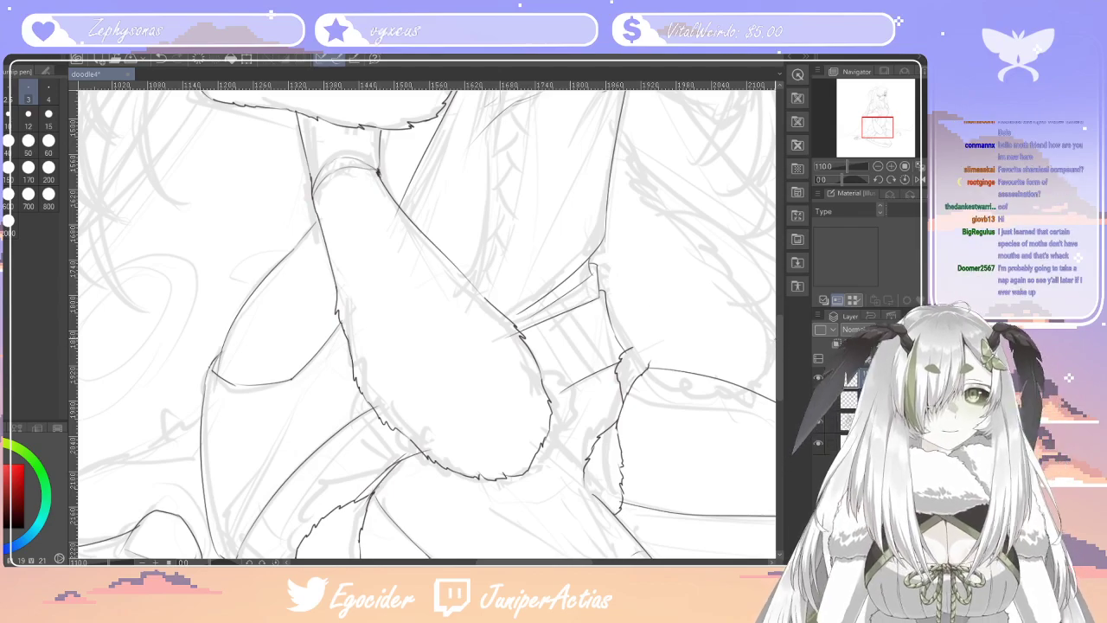
pyautogui.scroll(-3, 424, 324)
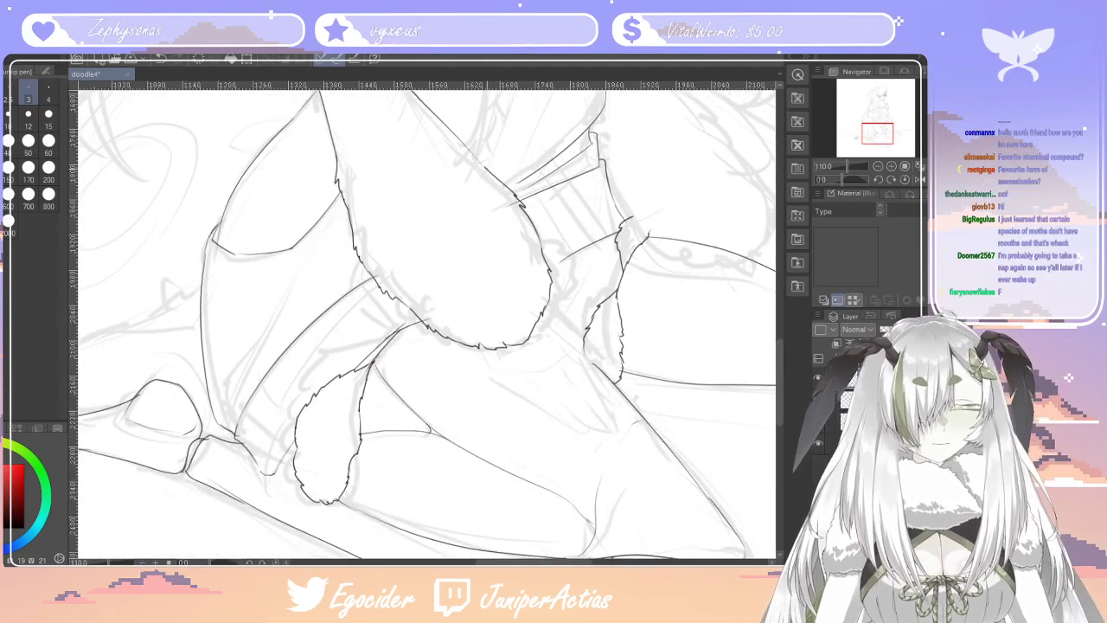
pyautogui.scroll(2, 424, 325)
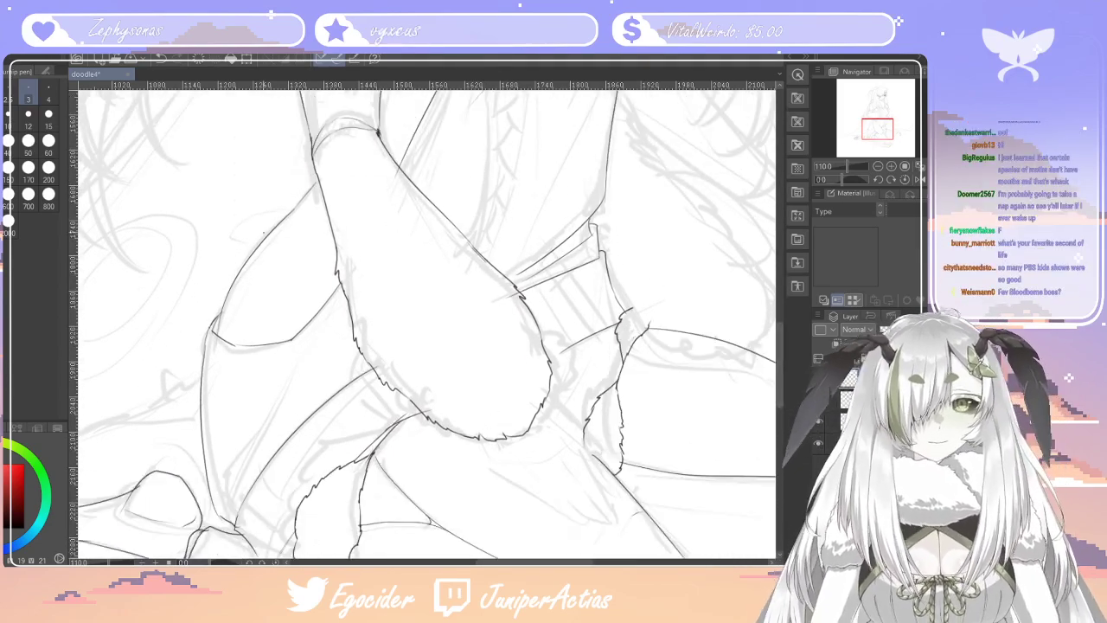
pyautogui.press('e')
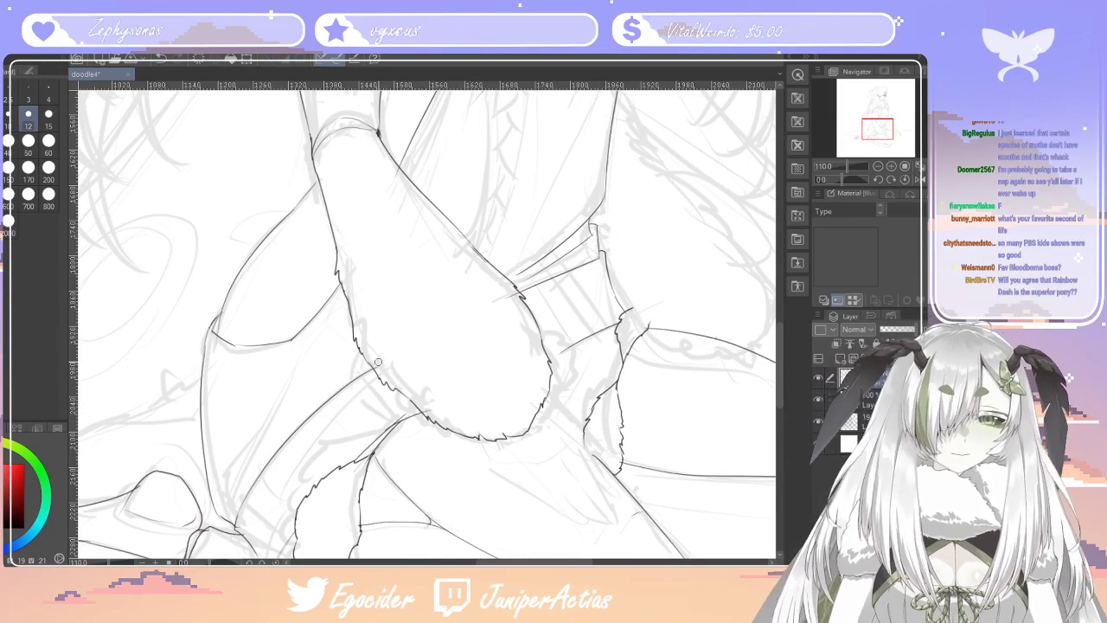
pyautogui.press('p')
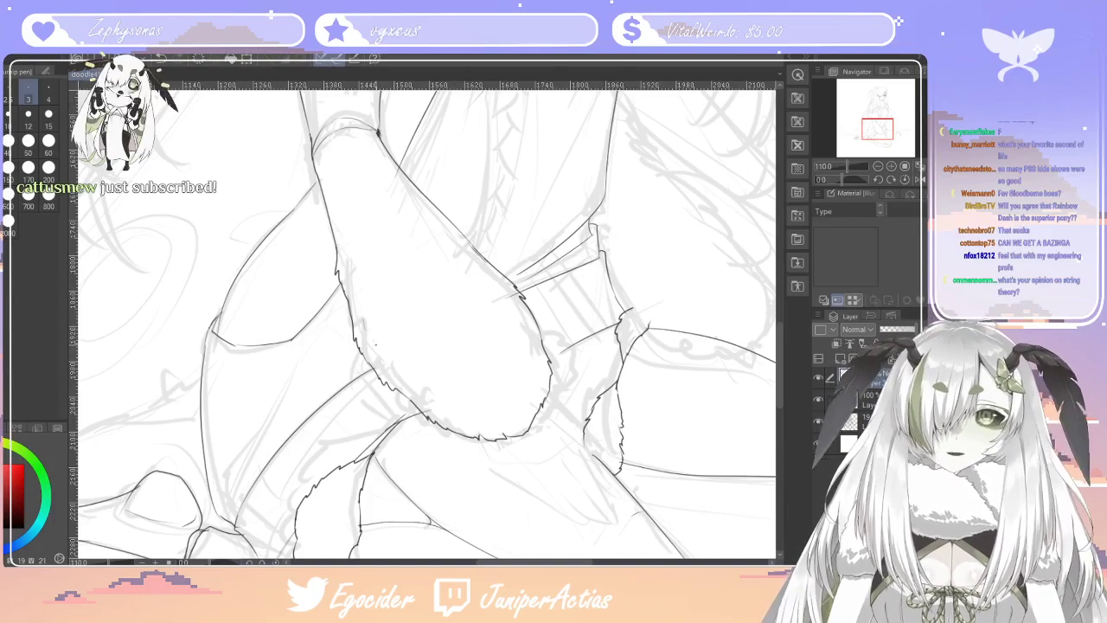
# Add short fur strokes inside the long sleeve's outer lower edge and tidy them with the eraser
pyautogui.moveTo(383, 357); pyautogui.dragTo(416, 386)
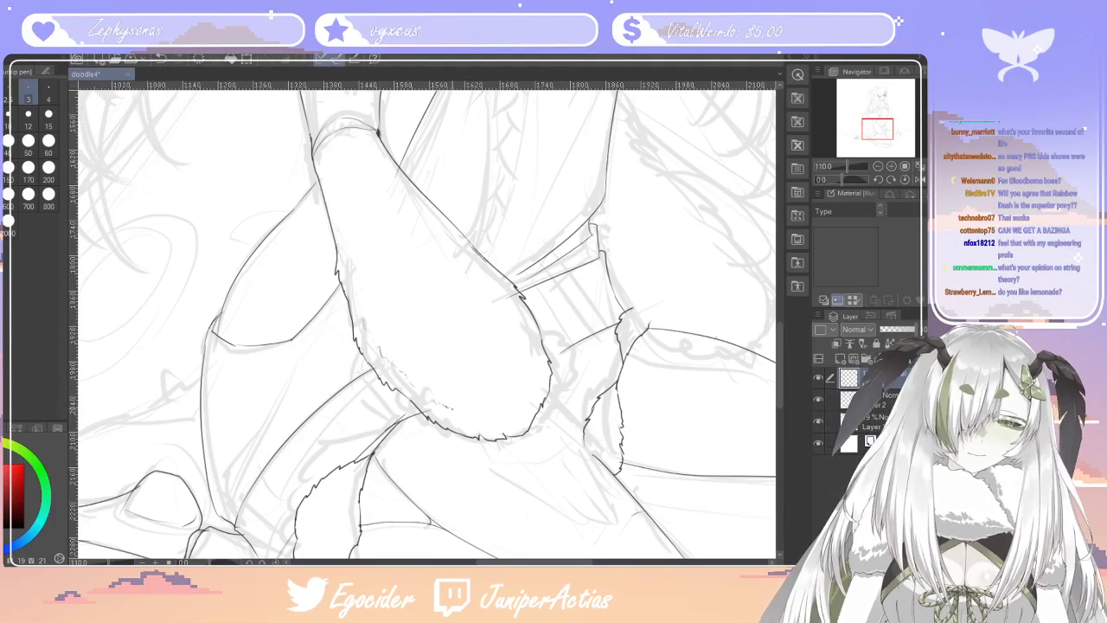
pyautogui.press('e')
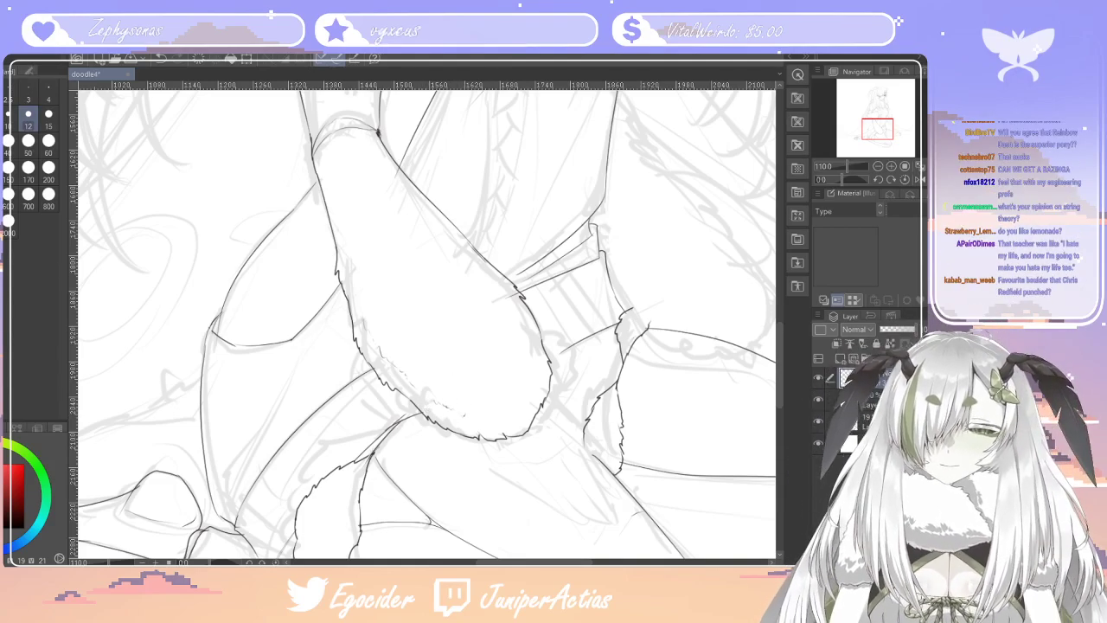
pyautogui.press('p')
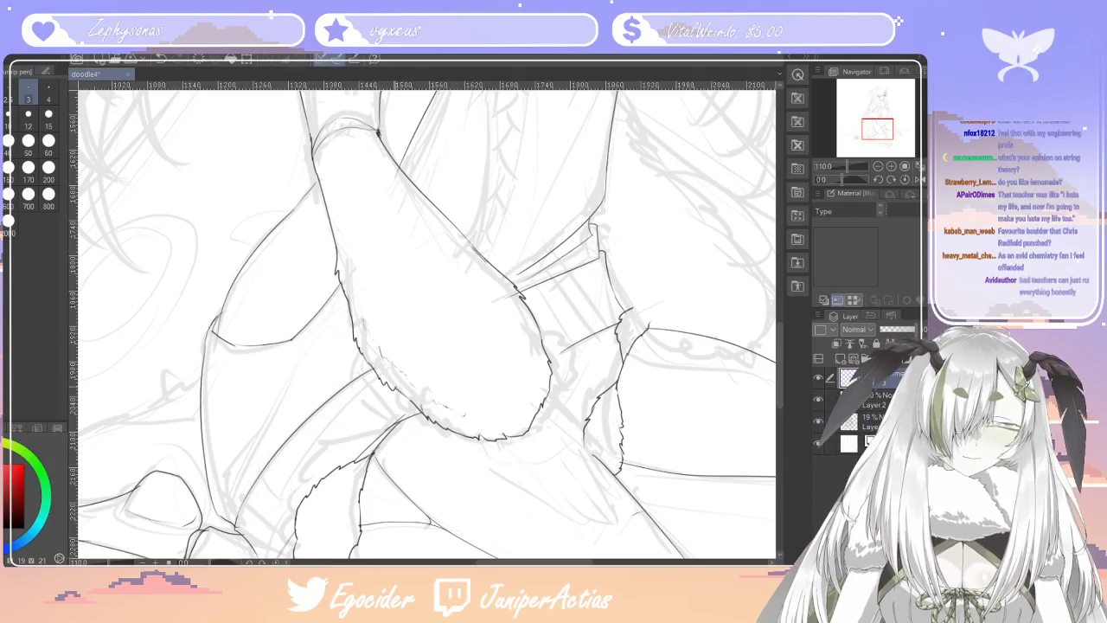
# Ink the jagged upper fur edge of the far lower sleeve, running down from behind the waist, and start its underside above the thigh
pyautogui.moveTo(779, 360)
pyautogui.mouseDown()
pyautogui.moveTo(771, 280)
pyautogui.moveTo(769, 313)
pyautogui.moveTo(766, 293)
pyautogui.mouseUp()
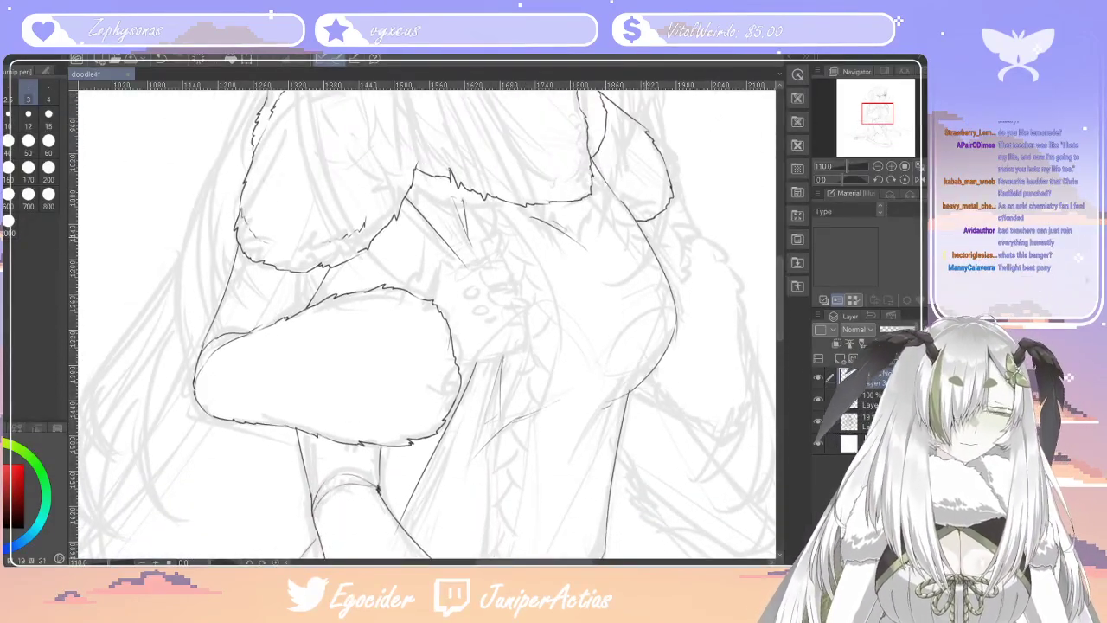
pyautogui.moveTo(554, 562); pyautogui.dragTo(609, 562)
pyautogui.moveTo(777, 309); pyautogui.dragTo(783, 357)
pyautogui.moveTo(292, 211); pyautogui.dragTo(369, 283)
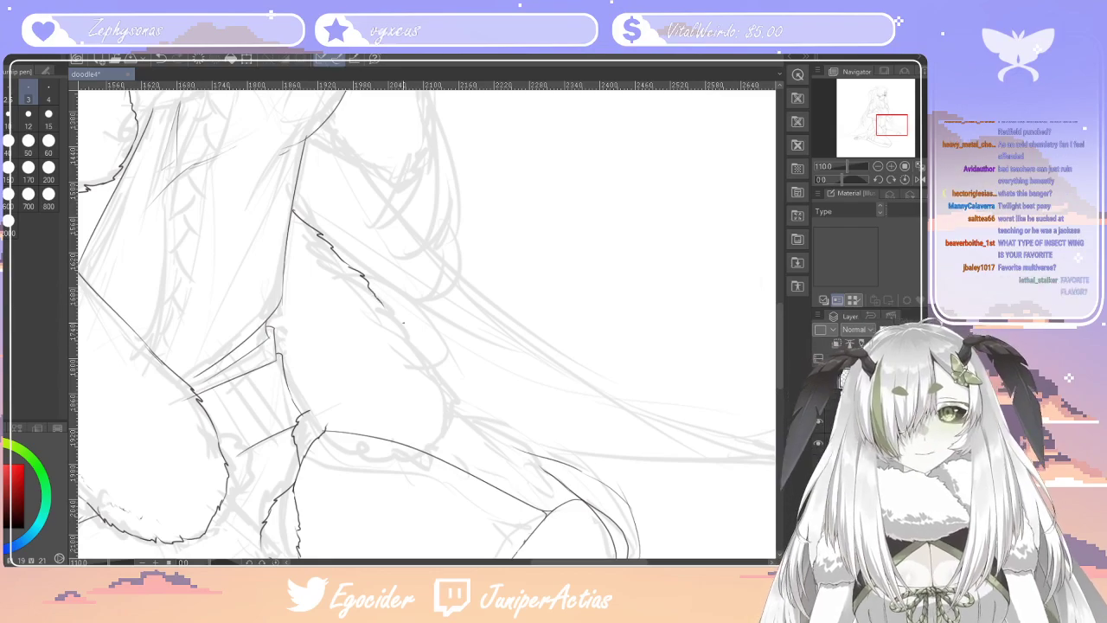
pyautogui.moveTo(580, 563); pyautogui.dragTo(568, 562)
pyautogui.moveTo(444, 285); pyautogui.dragTo(487, 346)
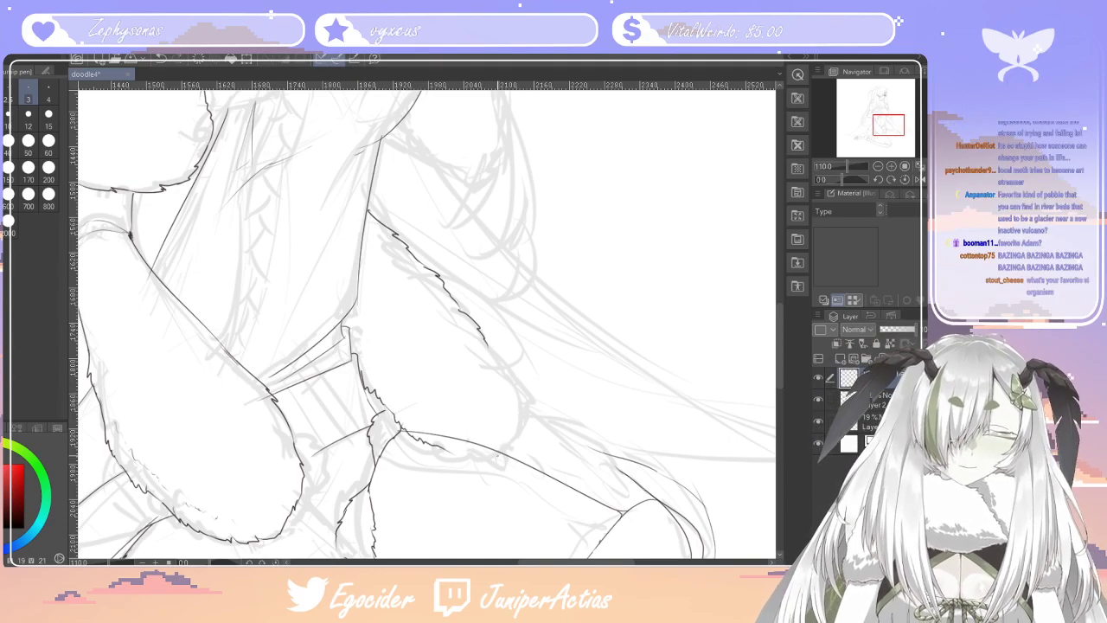
# Complete the far lower sleeve's fur along its underside and rounded end, erasing the thigh line inside it
pyautogui.moveTo(463, 453); pyautogui.dragTo(487, 457)
pyautogui.moveTo(486, 342)
pyautogui.mouseDown()
pyautogui.moveTo(507, 359)
pyautogui.moveTo(516, 400)
pyautogui.moveTo(489, 343)
pyautogui.moveTo(509, 385)
pyautogui.mouseUp()
pyautogui.press('e')
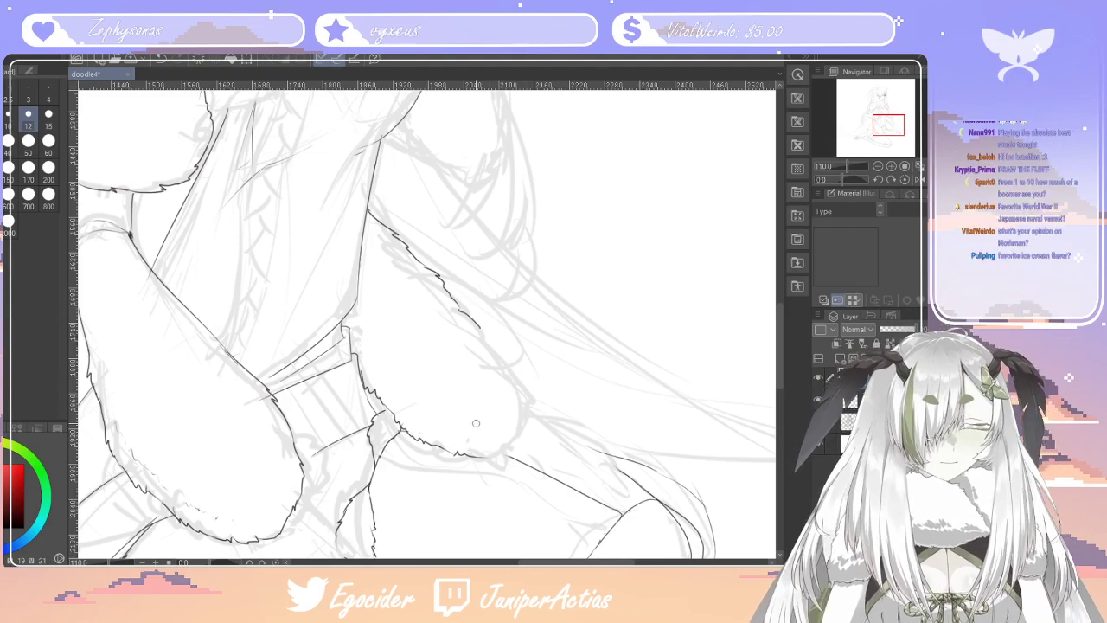
pyautogui.press('p')
pyautogui.moveTo(474, 321)
pyautogui.mouseDown()
pyautogui.moveTo(507, 347)
pyautogui.moveTo(522, 419)
pyautogui.mouseUp()
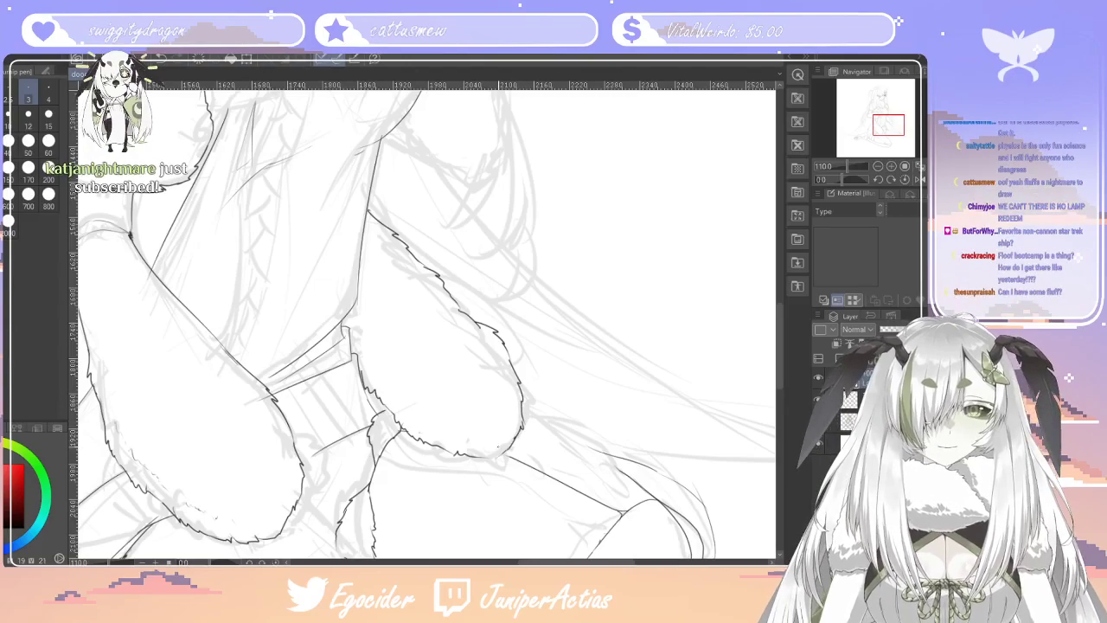
# Refine the tufts midway along the far lower sleeve's upper fur edge, erasing a short stretch of line
pyautogui.press('e')
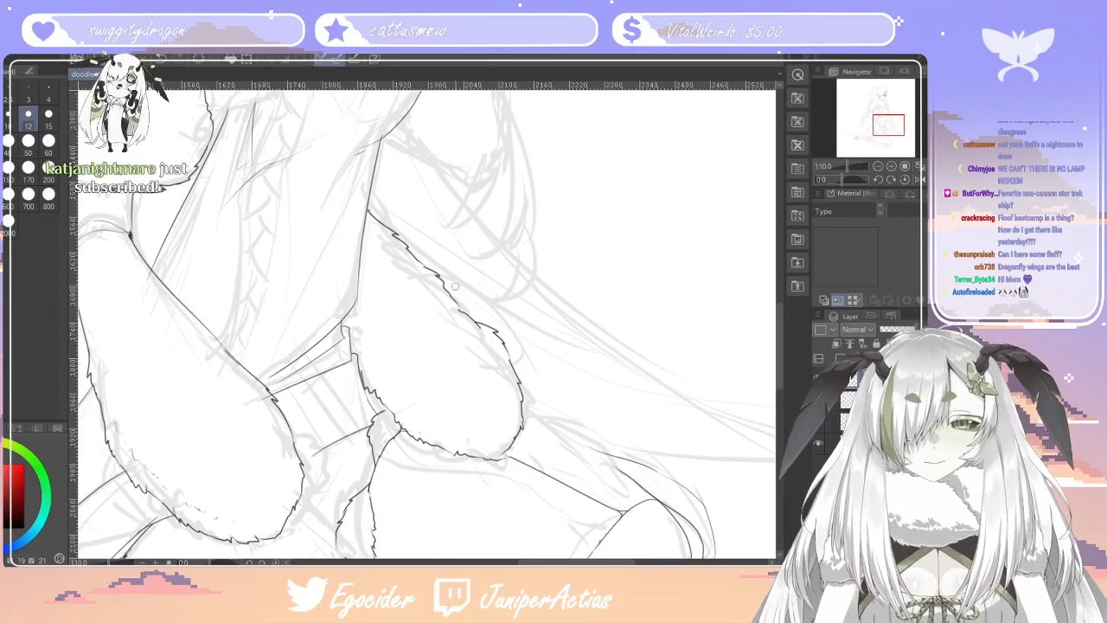
pyautogui.press('[')
pyautogui.press('[')
pyautogui.press('[')
pyautogui.press('[')
pyautogui.press('[')
pyautogui.press('[')
pyautogui.press('[')
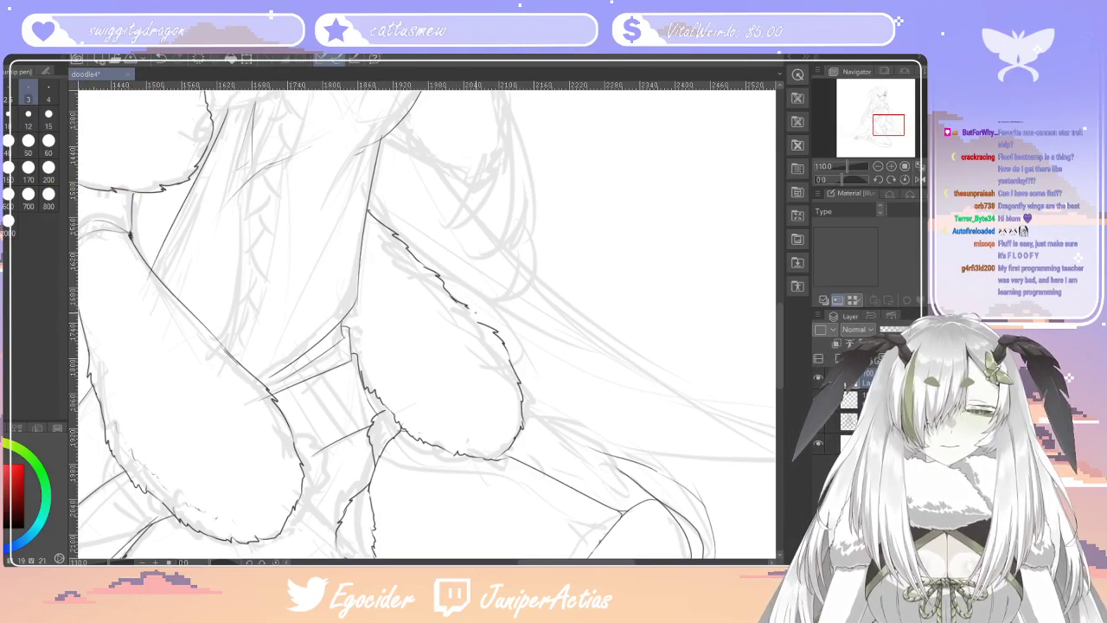
# Ink the jagged fur outline of the far forearm sleeve beside the waist, including its underside and the short line joining the torso
pyautogui.moveTo(780, 344); pyautogui.dragTo(770, 289)
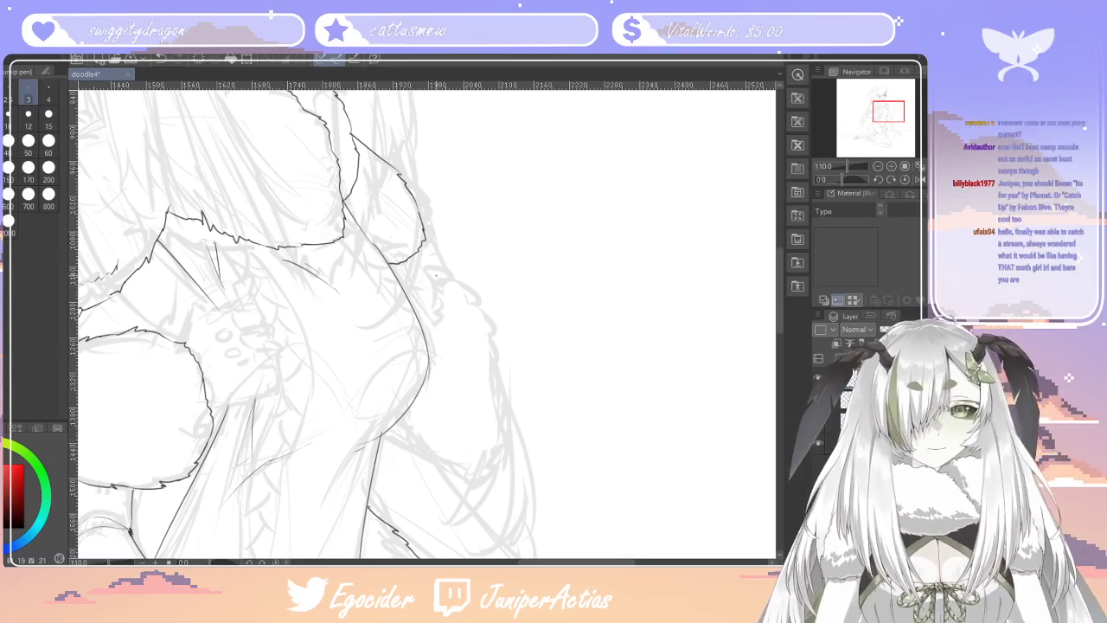
pyautogui.moveTo(437, 280)
pyautogui.mouseDown()
pyautogui.moveTo(479, 305)
pyautogui.moveTo(498, 347)
pyautogui.mouseUp()
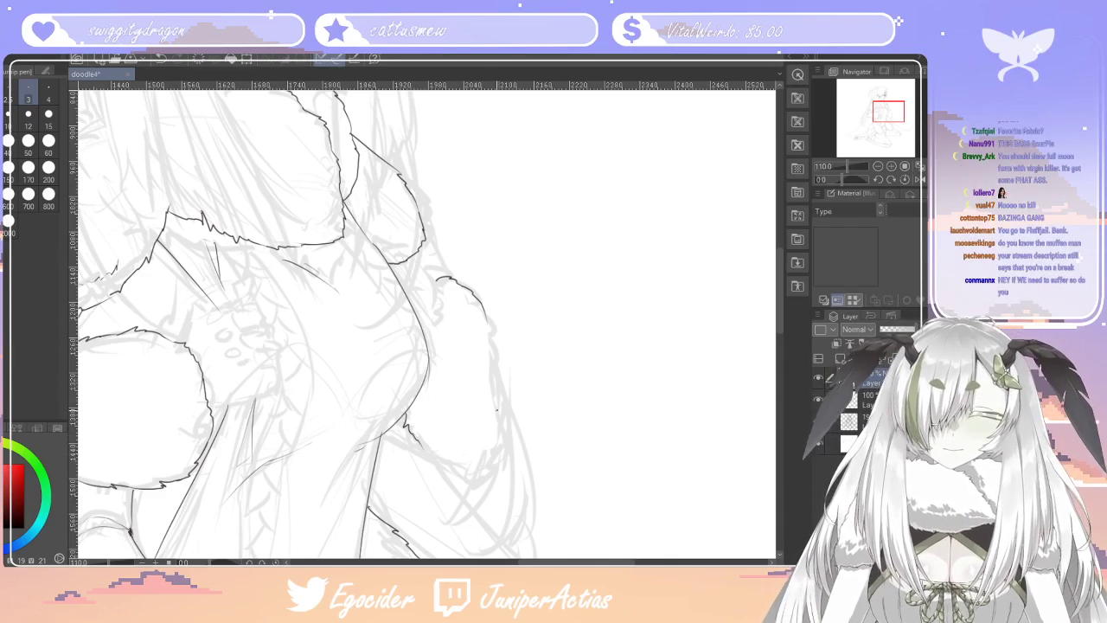
pyautogui.moveTo(439, 464); pyautogui.dragTo(462, 473)
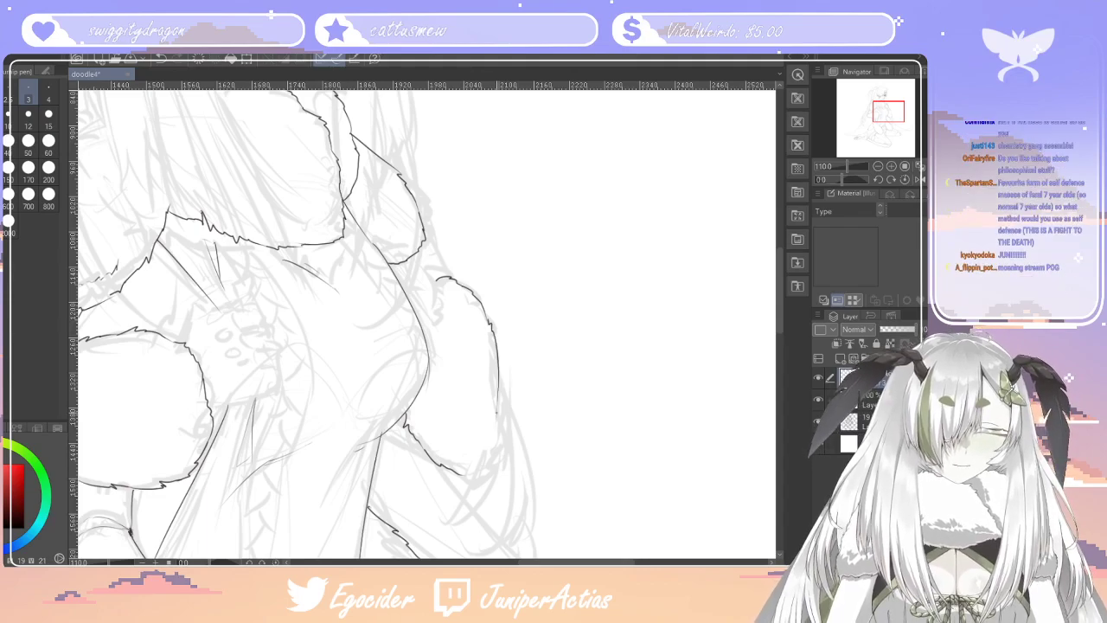
pyautogui.moveTo(496, 434); pyautogui.dragTo(471, 474)
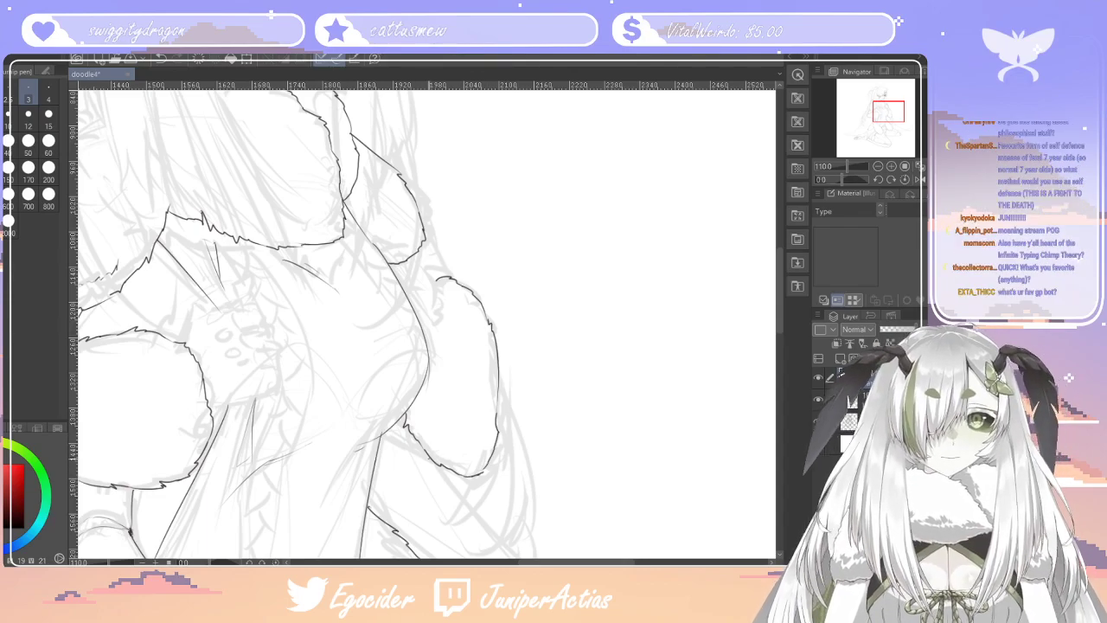
pyautogui.moveTo(388, 437); pyautogui.dragTo(408, 449)
pyautogui.moveTo(571, 562); pyautogui.dragTo(547, 562)
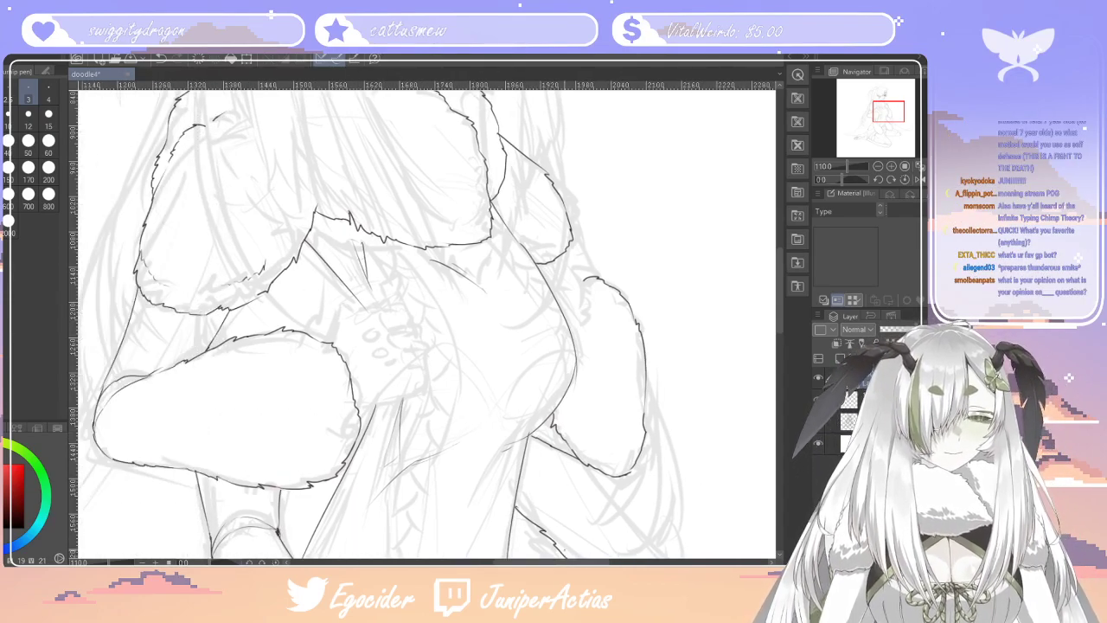
# Ink the far hand between the far upper arm and its forearm sleeve, adding the small cutouts on its back
pyautogui.moveTo(567, 262); pyautogui.dragTo(596, 278)
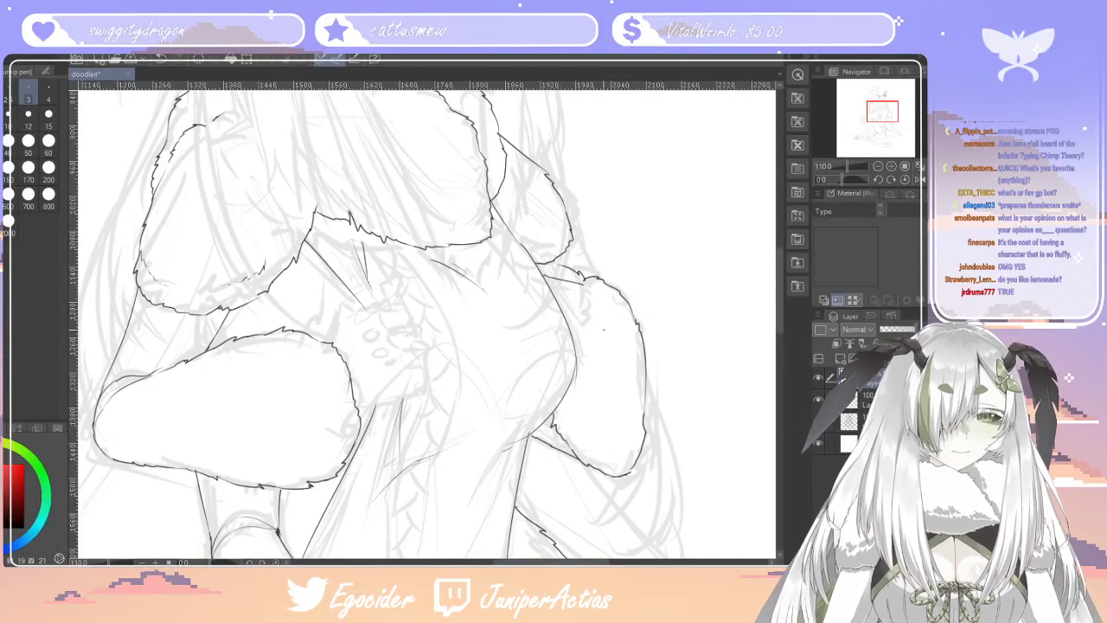
pyautogui.hotkey('ctrl', 'z')
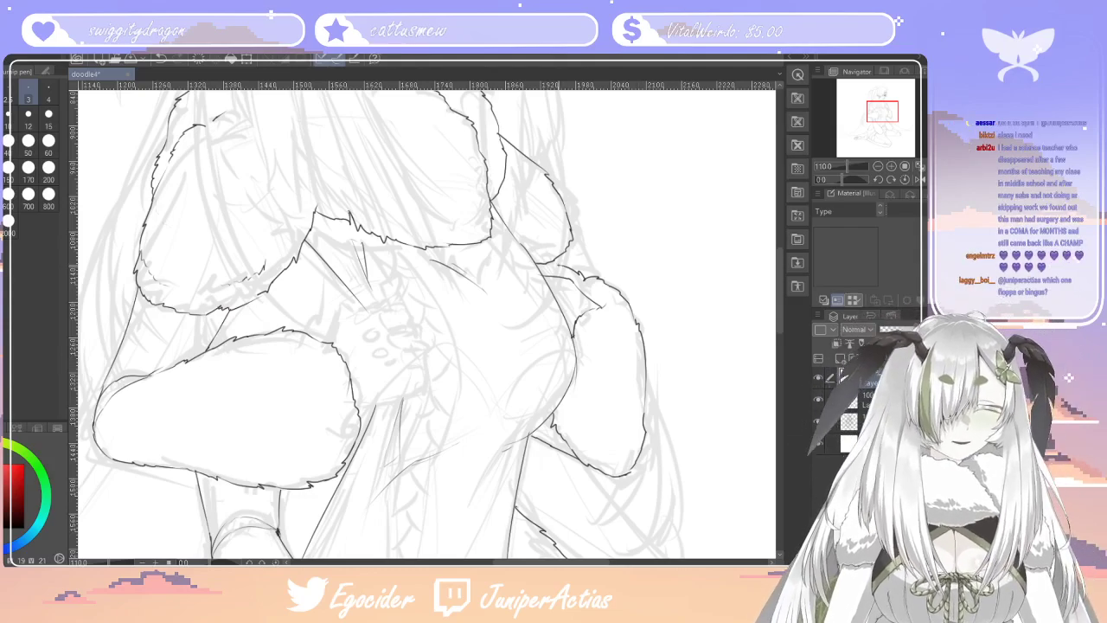
pyautogui.moveTo(544, 276); pyautogui.dragTo(552, 267)
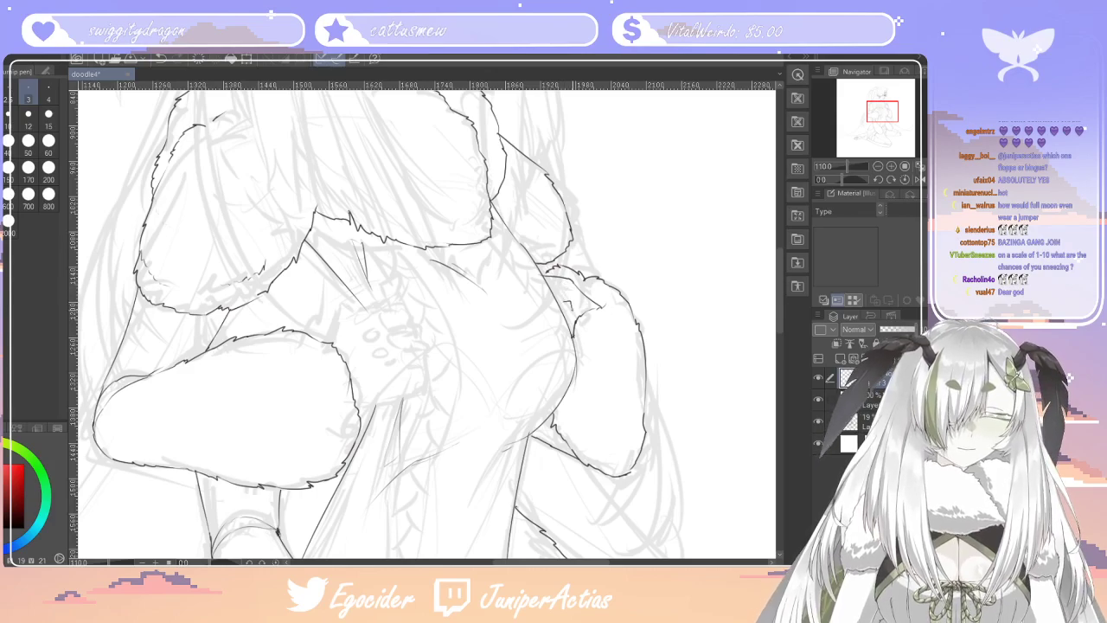
pyautogui.moveTo(559, 287); pyautogui.dragTo(570, 307)
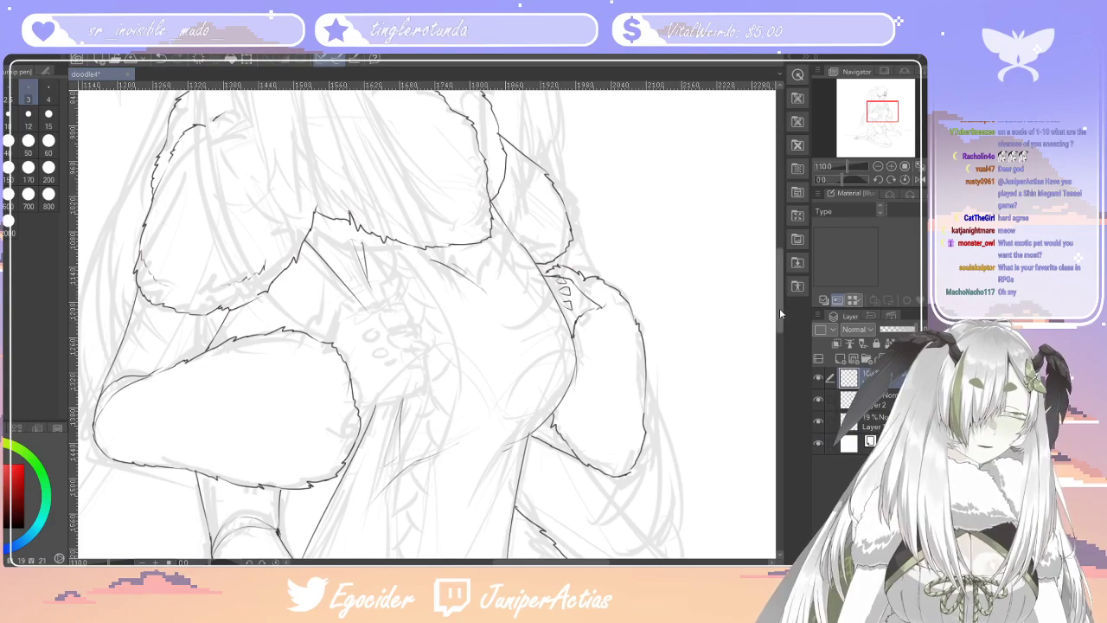
# Ink the near hand's outer edge and thumb beyond the forearm sleeve's fur, trimming overlapping lines with a fine eraser
pyautogui.moveTo(779, 314); pyautogui.dragTo(780, 316)
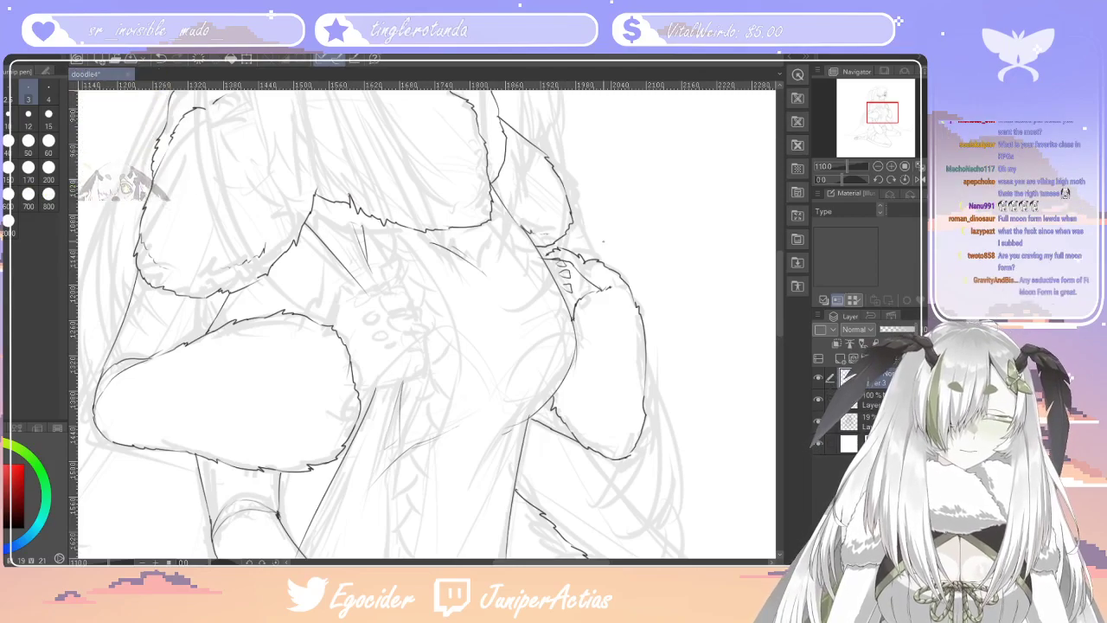
pyautogui.moveTo(585, 562); pyautogui.dragTo(569, 562)
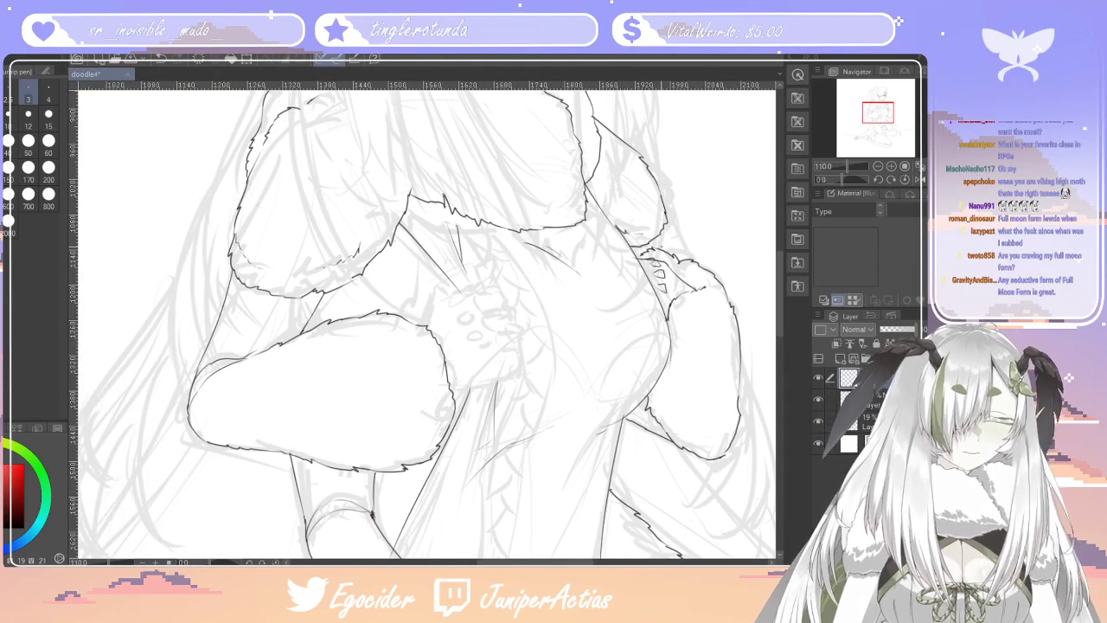
pyautogui.scroll(-4, 500, 278)
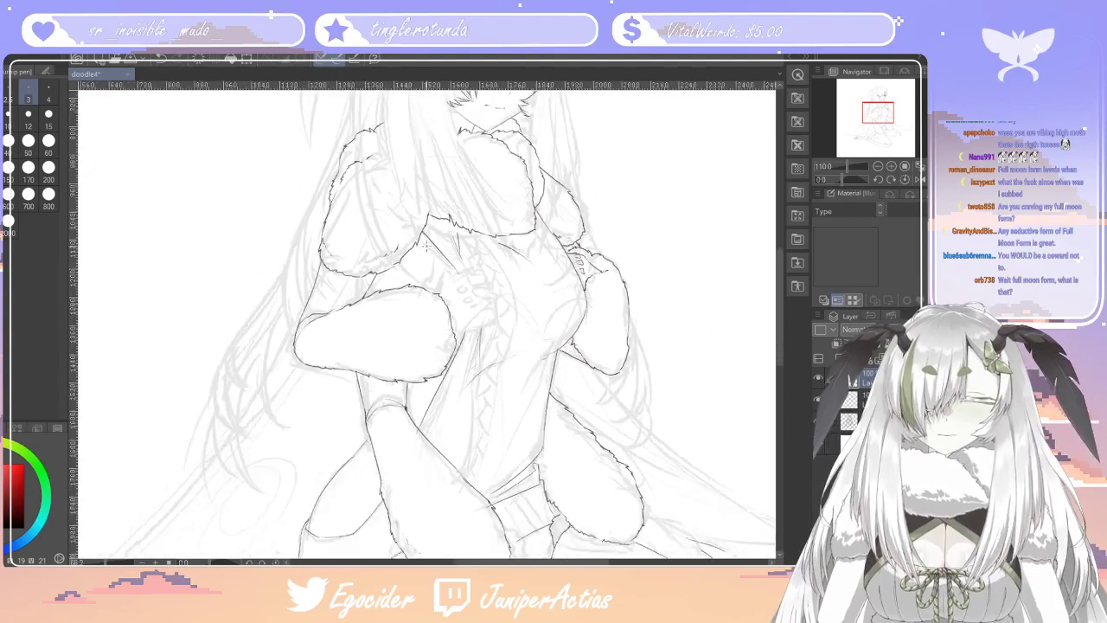
pyautogui.scroll(-2, 500, 279)
pyautogui.scroll(6, 497, 303)
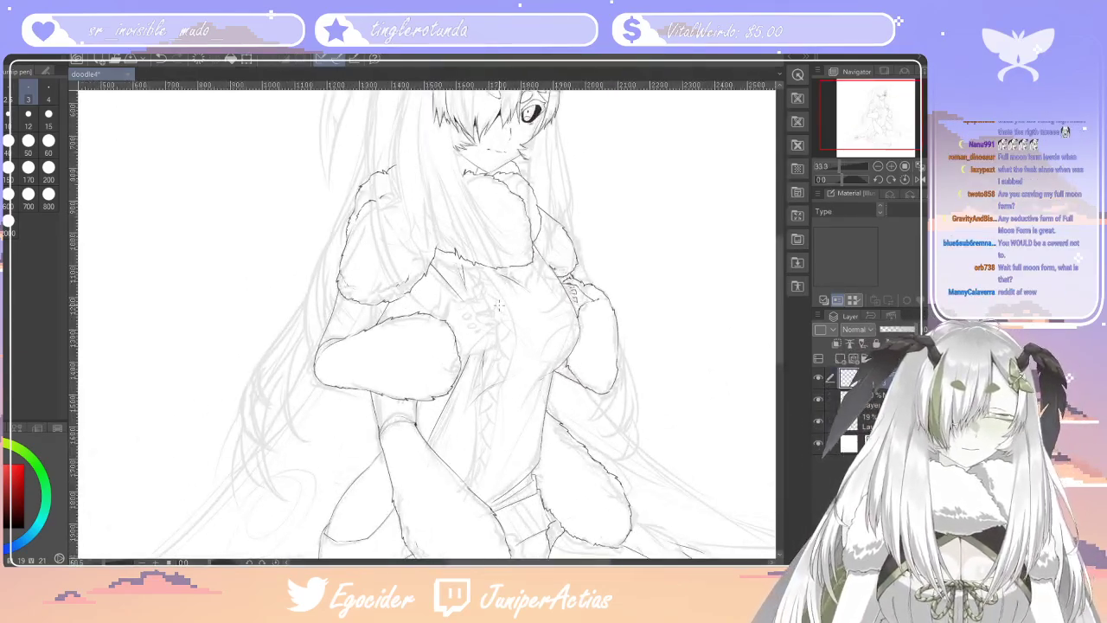
pyautogui.scroll(1, 492, 329)
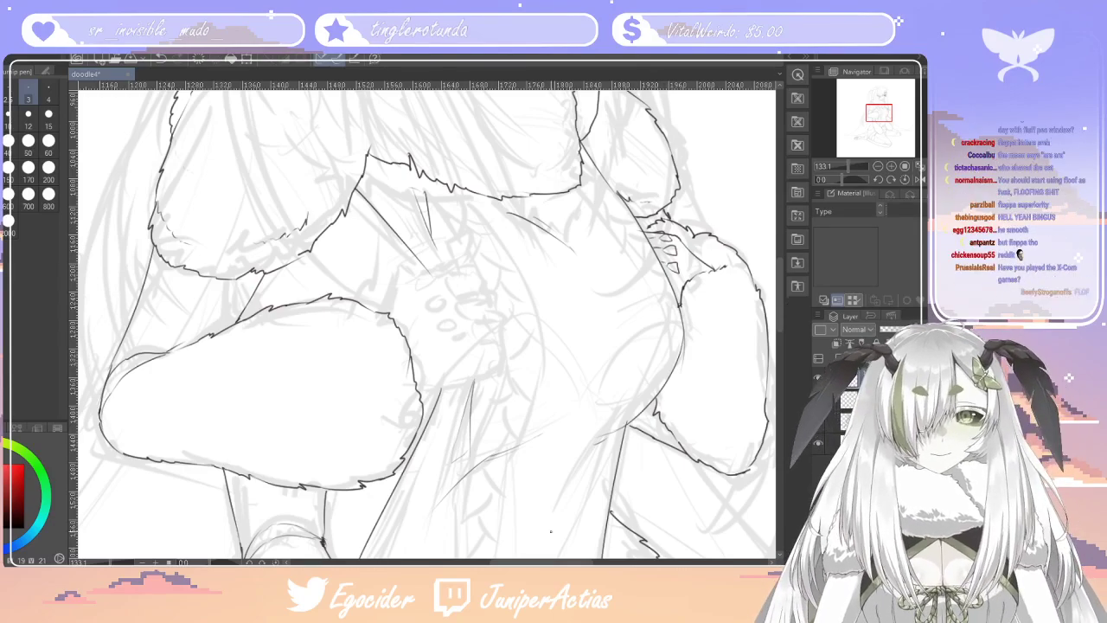
pyautogui.moveTo(589, 561); pyautogui.dragTo(569, 556)
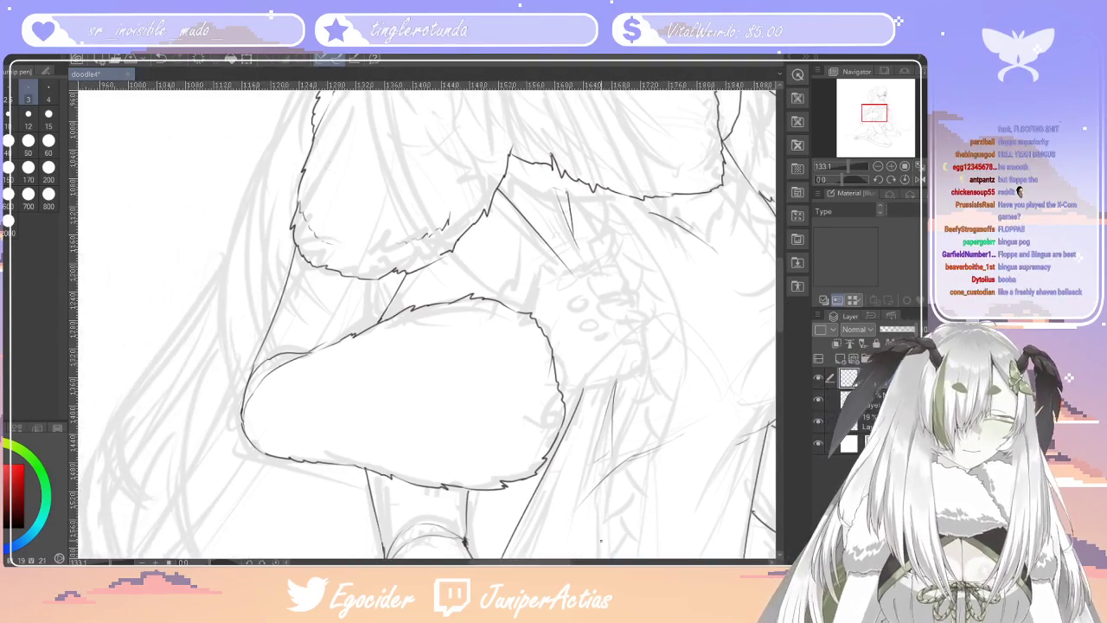
pyautogui.moveTo(543, 265); pyautogui.dragTo(601, 245)
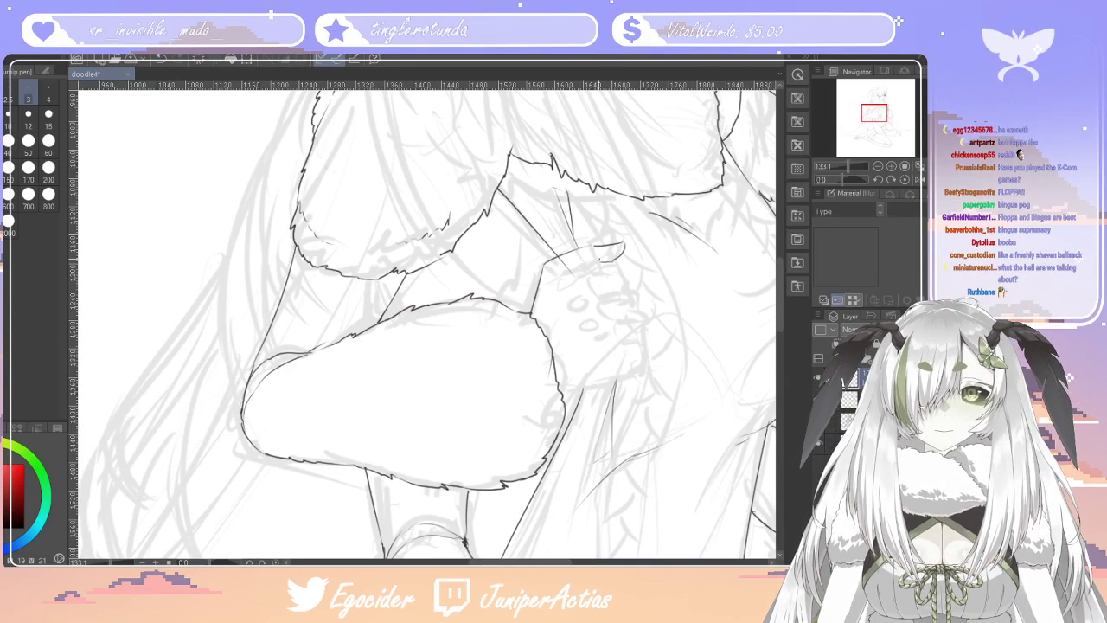
pyautogui.press('e')
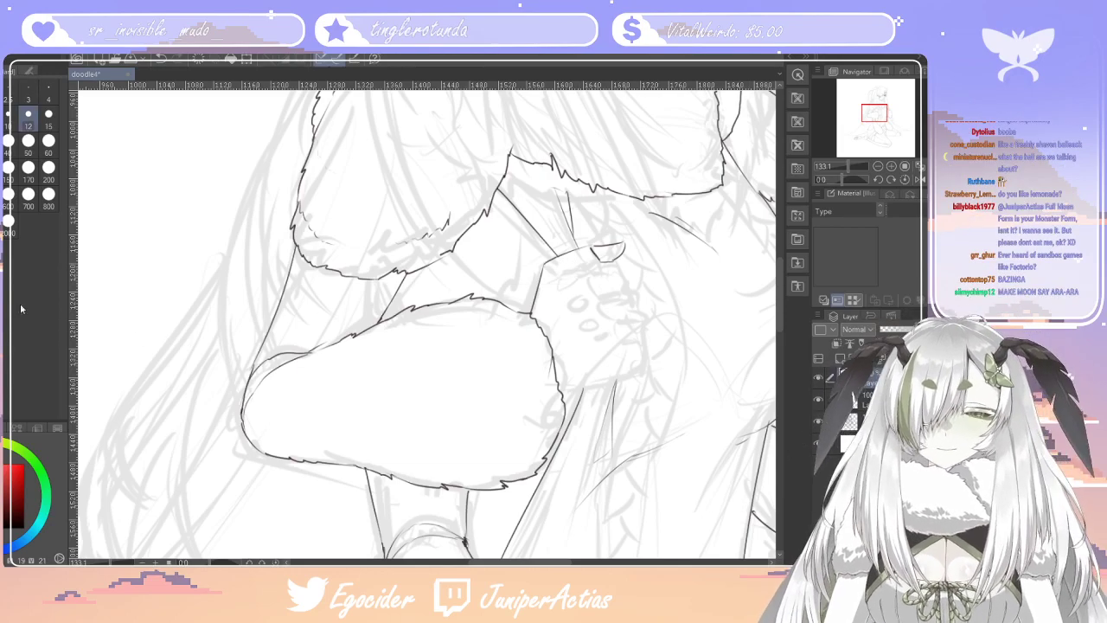
pyautogui.press('[')
pyautogui.press('[')
pyautogui.press('[')
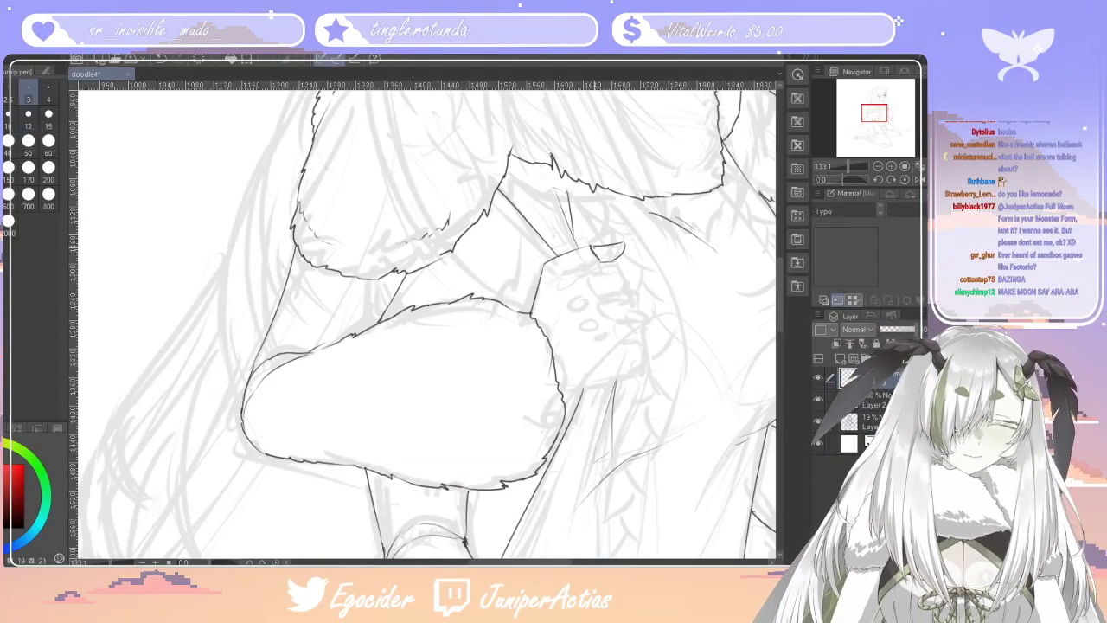
pyautogui.moveTo(544, 265); pyautogui.dragTo(567, 270)
pyautogui.moveTo(406, 274); pyautogui.dragTo(381, 318)
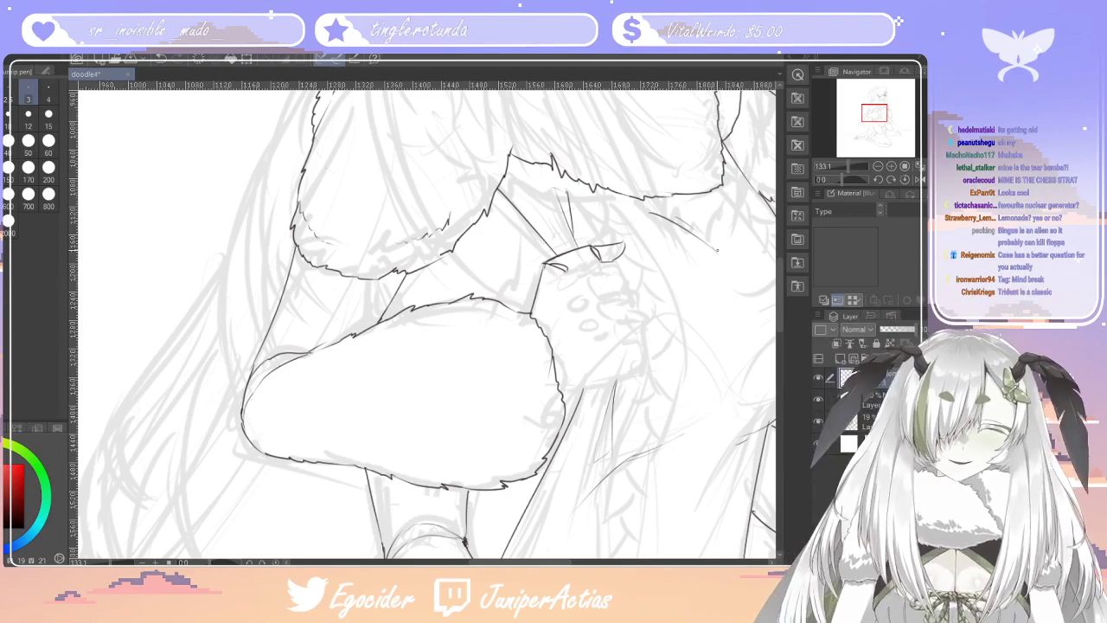
pyautogui.press('e')
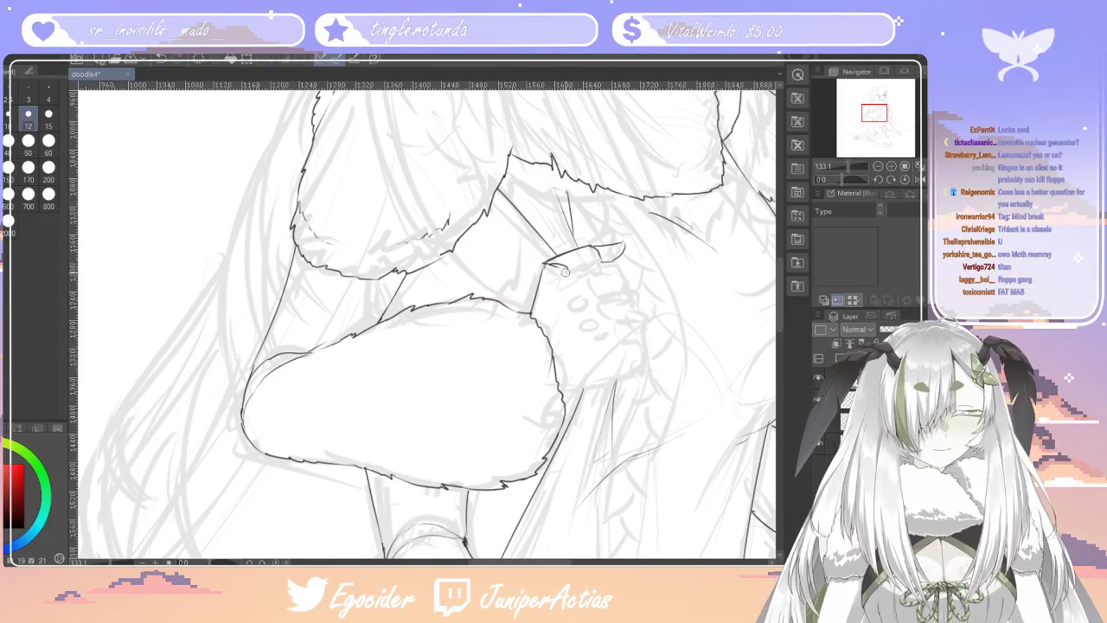
pyautogui.press('[')
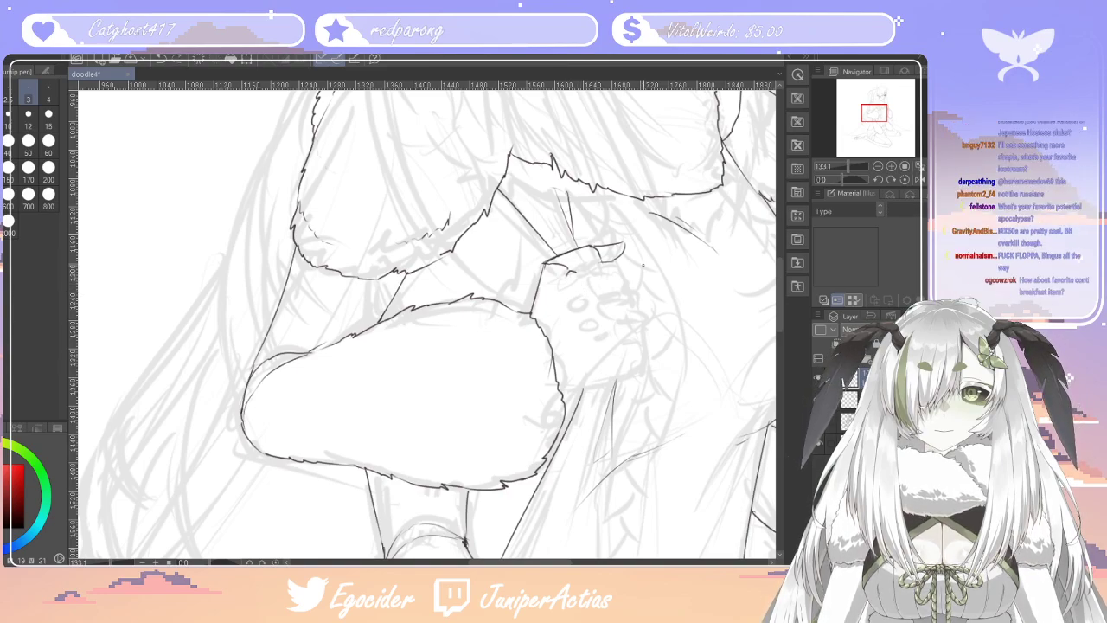
# Draw the small rounded cutouts along the near hand's knuckles and ink the top edge of the index finger
pyautogui.moveTo(595, 296); pyautogui.dragTo(575, 303)
pyautogui.hotkey('ctrl', 'z')
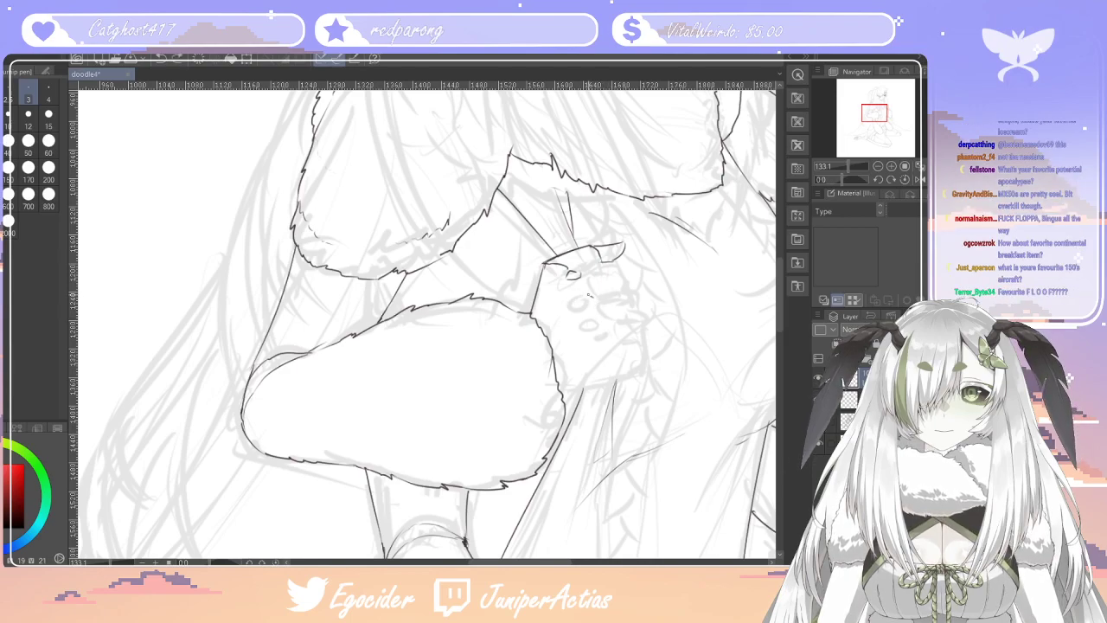
pyautogui.moveTo(605, 335); pyautogui.dragTo(598, 336)
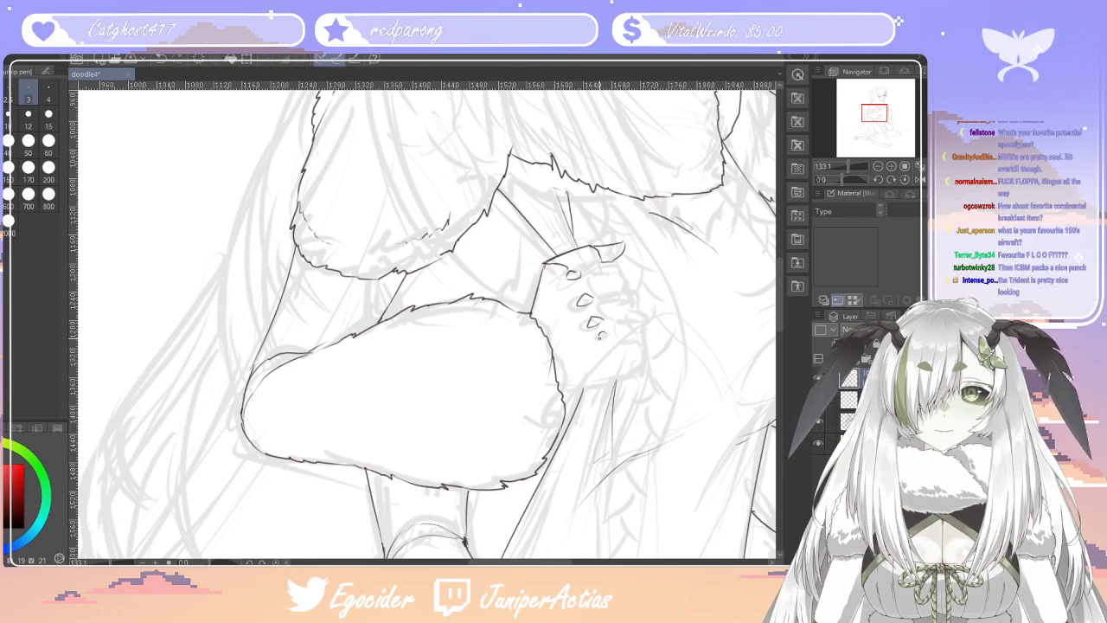
pyautogui.moveTo(584, 269); pyautogui.dragTo(618, 264)
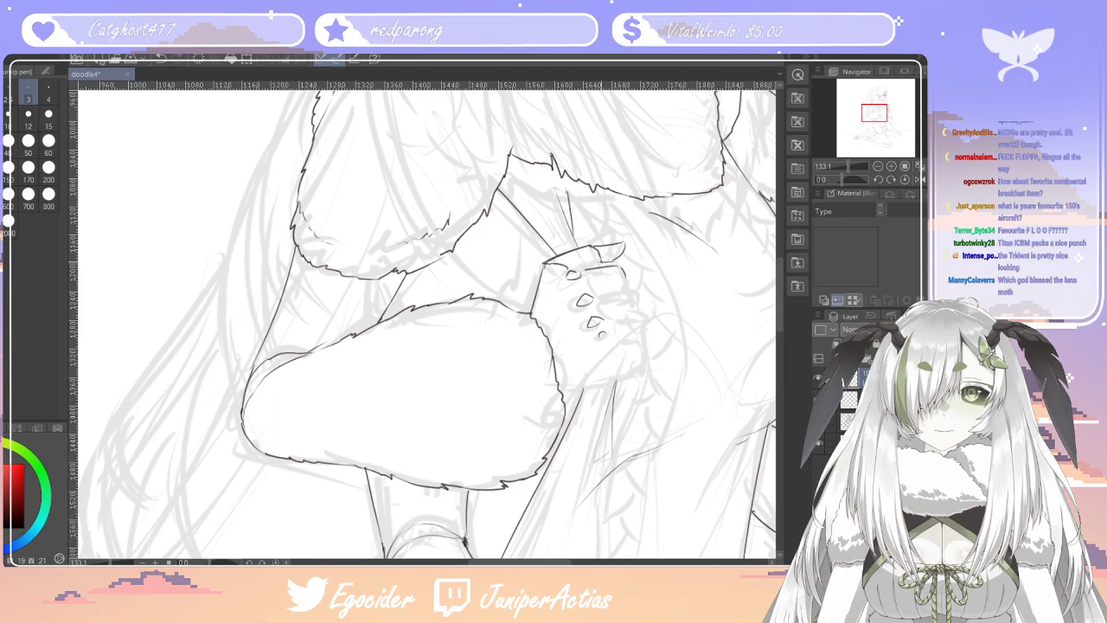
# Erase the near hand's outer edge and re-ink it as a narrower line from the index knuckle to the sleeve fur
pyautogui.moveTo(779, 291); pyautogui.dragTo(779, 290)
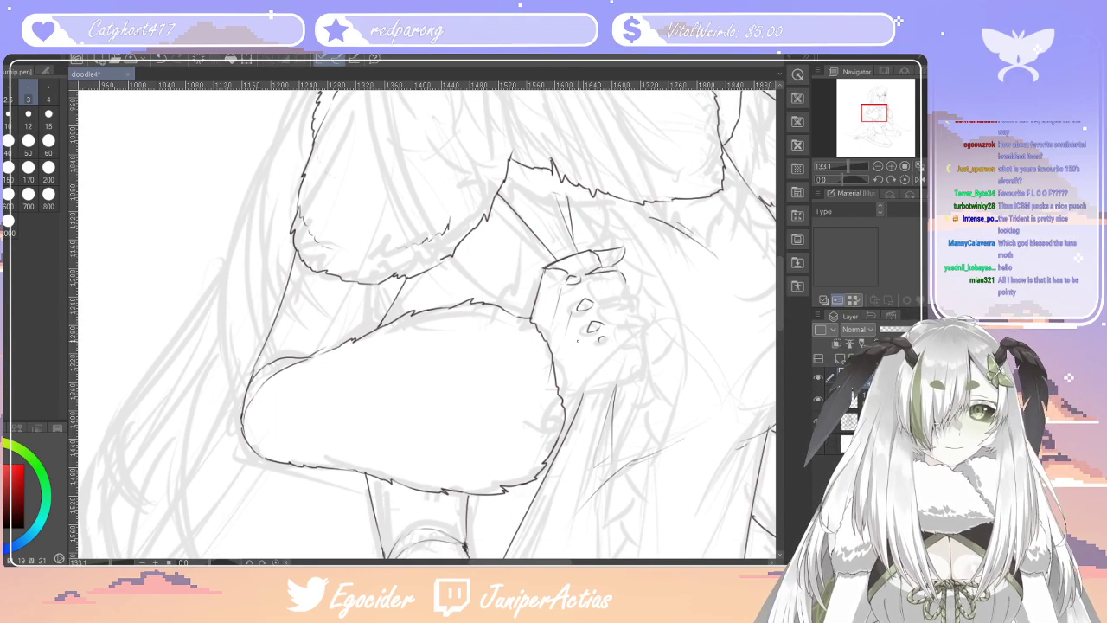
pyautogui.press('e')
pyautogui.moveTo(549, 265); pyautogui.dragTo(533, 317)
pyautogui.press('p')
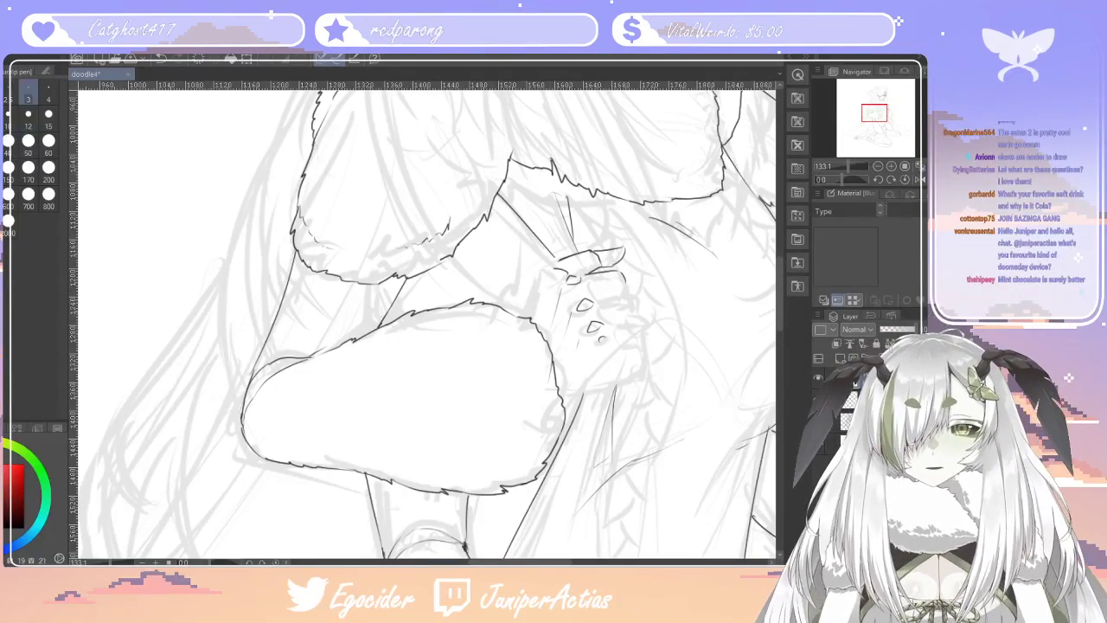
pyautogui.moveTo(566, 281); pyautogui.dragTo(558, 307)
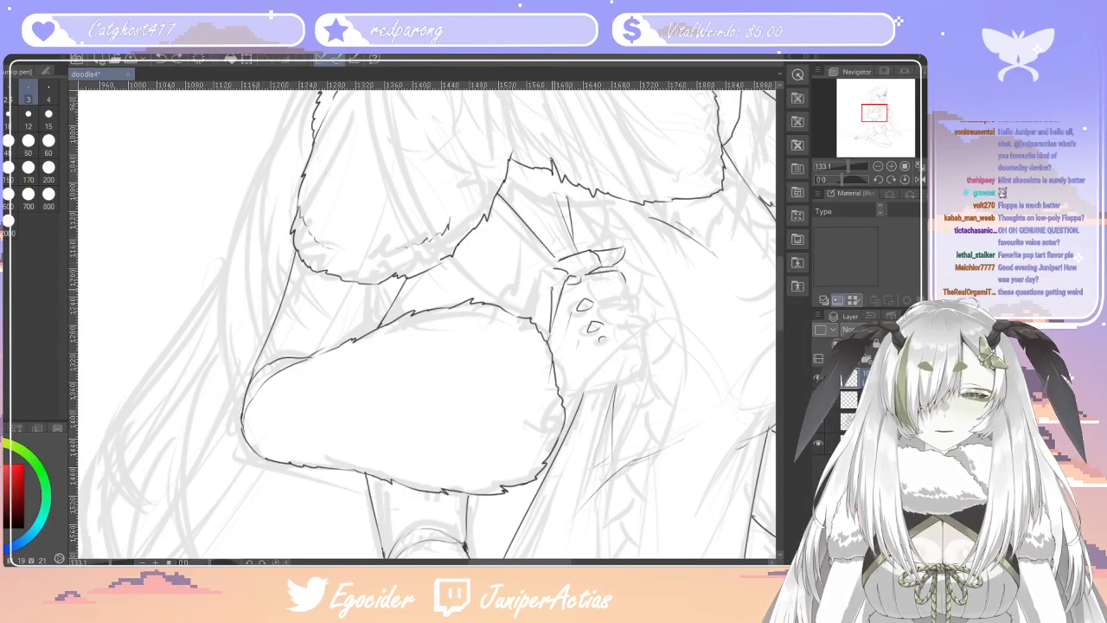
# Erase the near hand's thumb, redraw it smaller, and ink the separate curled fingers
pyautogui.press('e')
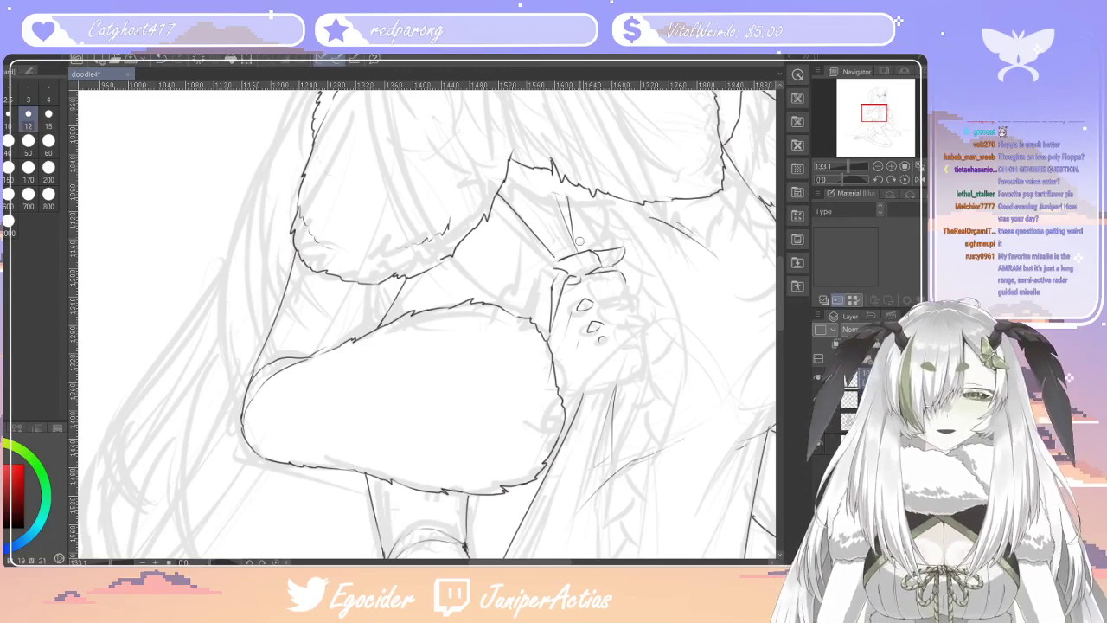
pyautogui.moveTo(593, 254); pyautogui.dragTo(623, 251)
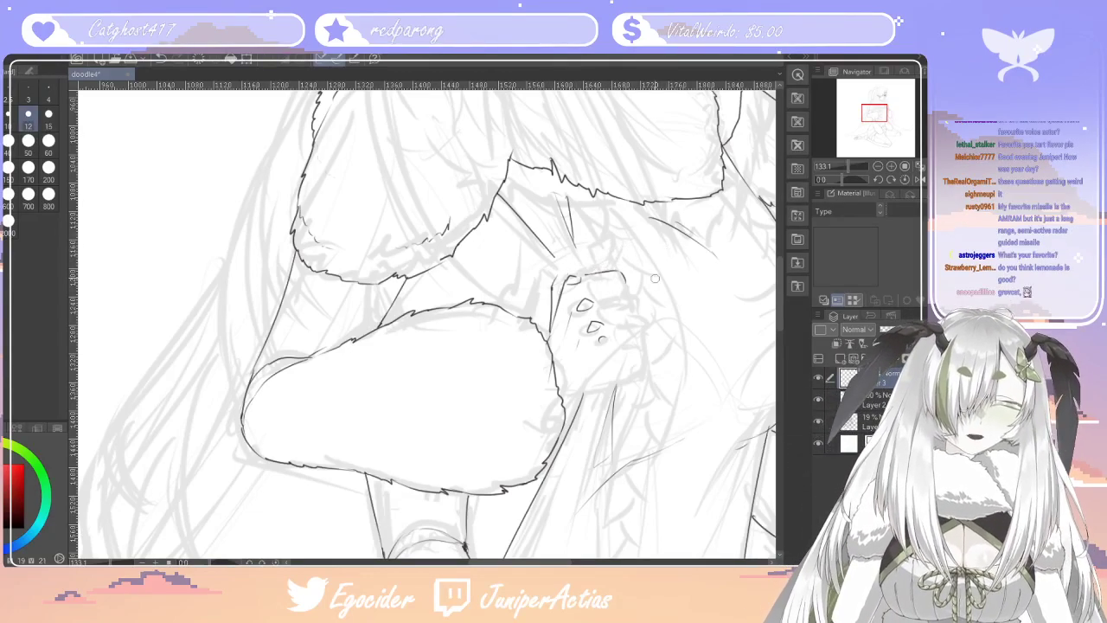
pyautogui.press('[')
pyautogui.press('[')
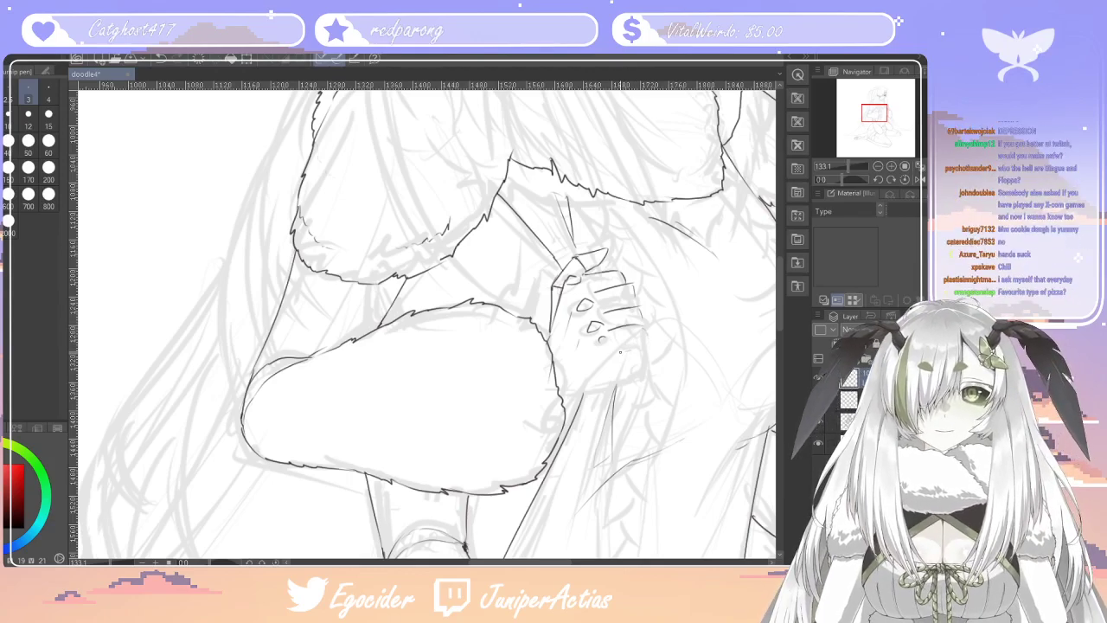
# Ink the near hand's little finger and wrist underside, and draw a long cloth fold hanging below the fingers
pyautogui.hotkey('ctrl', 'z')
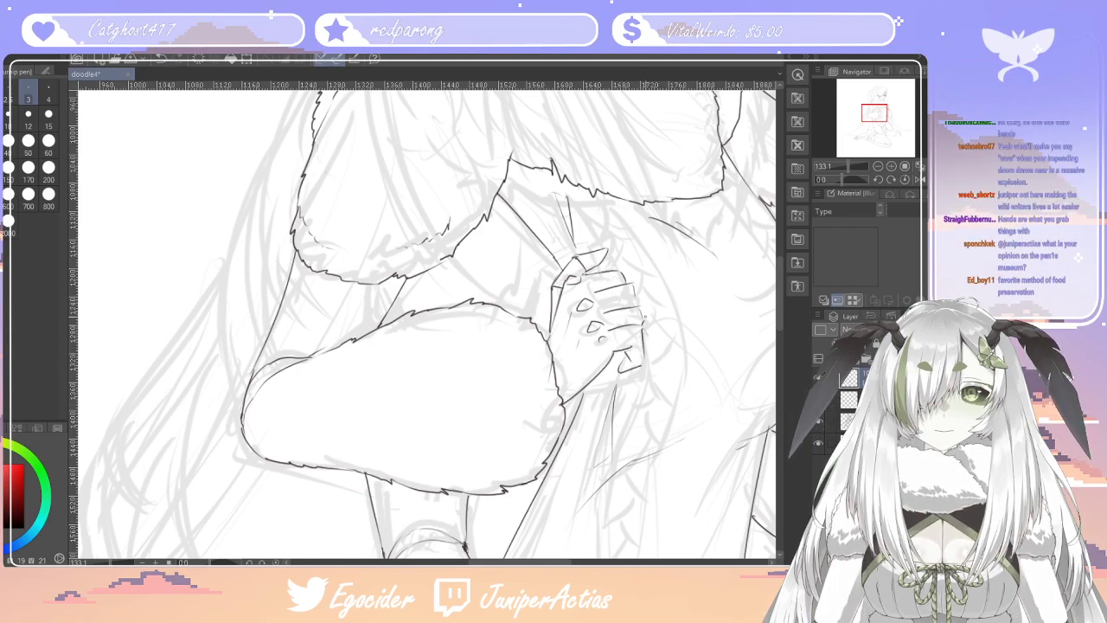
pyautogui.hotkey('ctrl', 'z')
pyautogui.moveTo(627, 352); pyautogui.dragTo(628, 456)
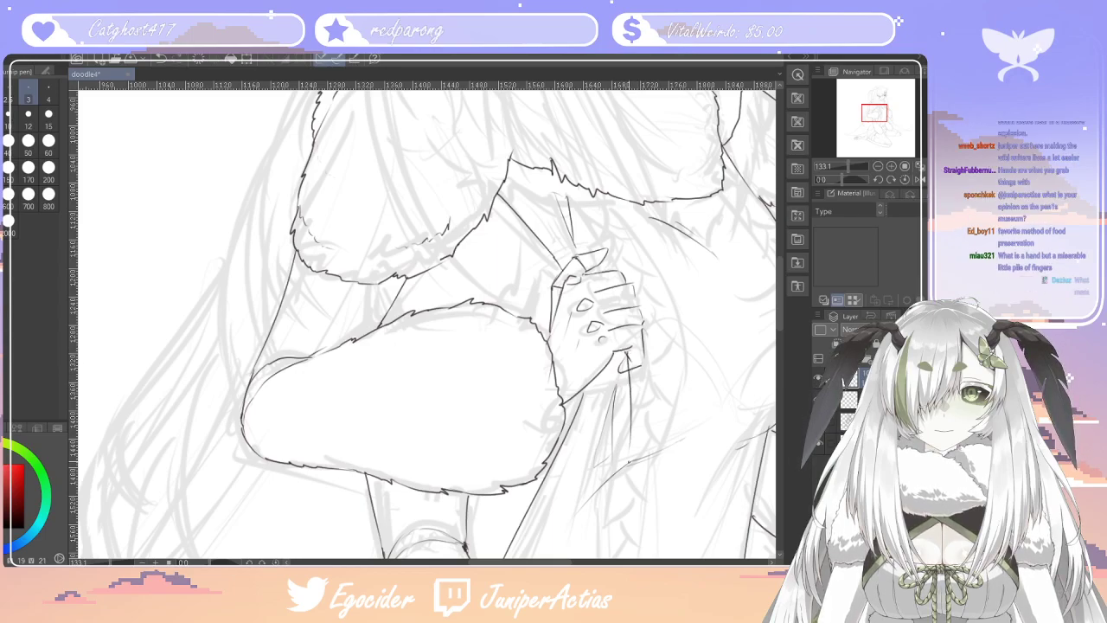
# Clean up the tip of the near hand's little finger and erase the cutouts along the knuckles
pyautogui.press('e')
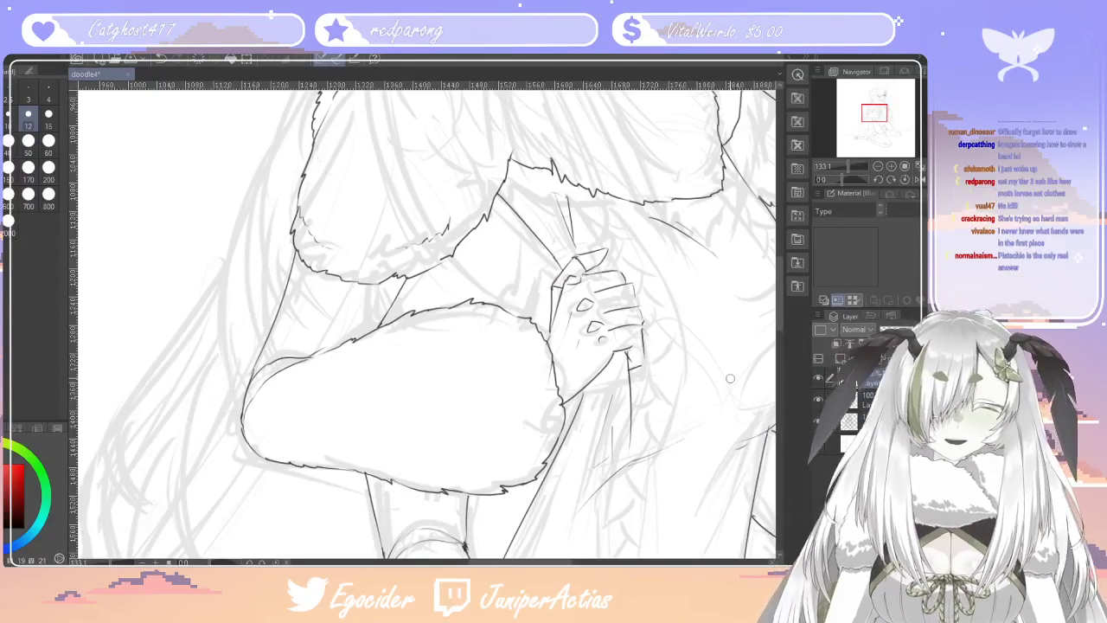
pyautogui.press('p')
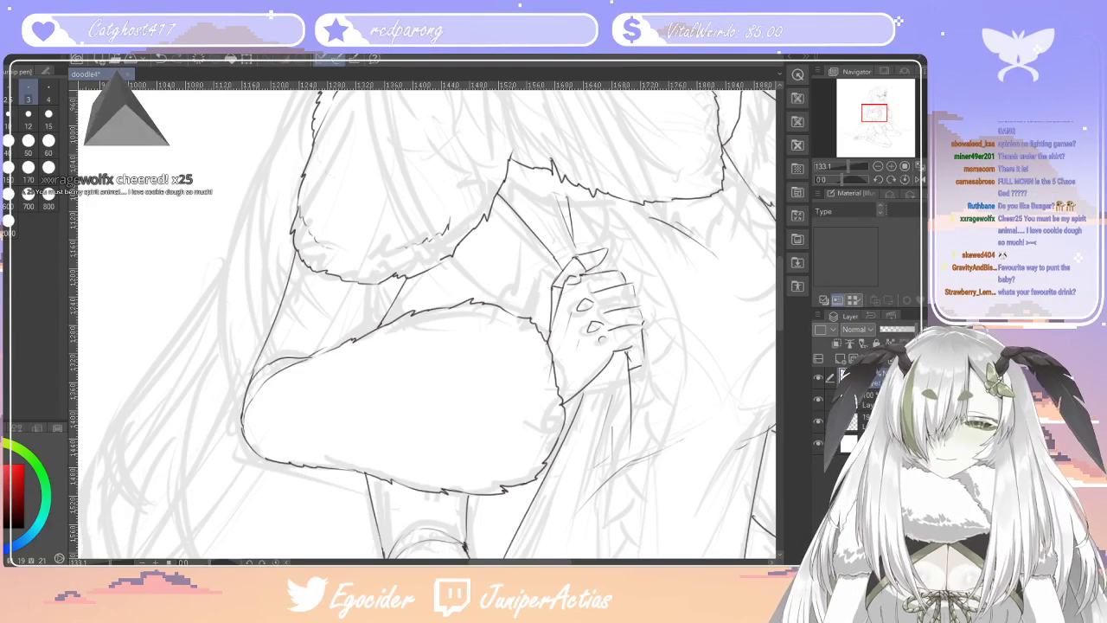
pyautogui.moveTo(598, 334); pyautogui.dragTo(600, 324)
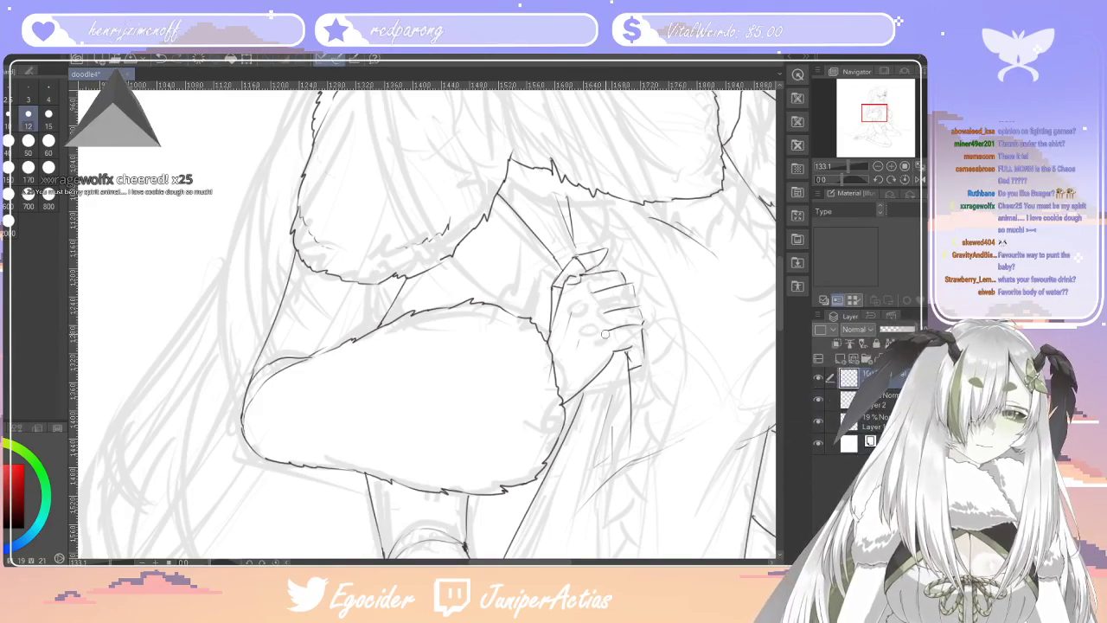
# Ink small knuckle marks on the back of the near hand gripping the cloth
pyautogui.press('p')
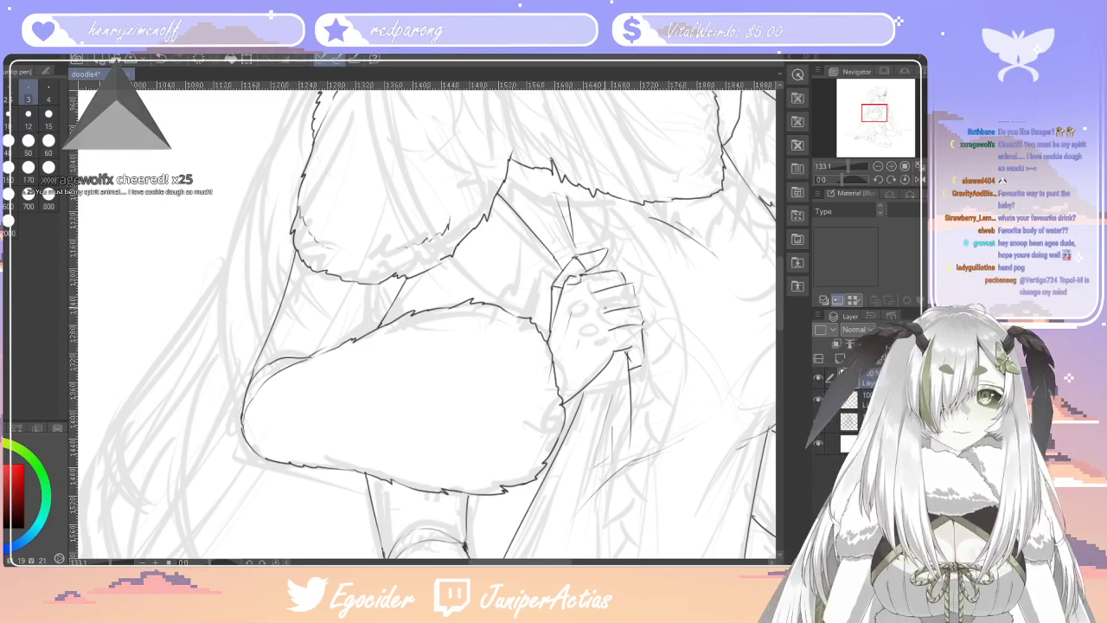
pyautogui.moveTo(595, 311)
pyautogui.mouseDown()
pyautogui.moveTo(589, 326)
pyautogui.moveTo(606, 336)
pyautogui.mouseUp()
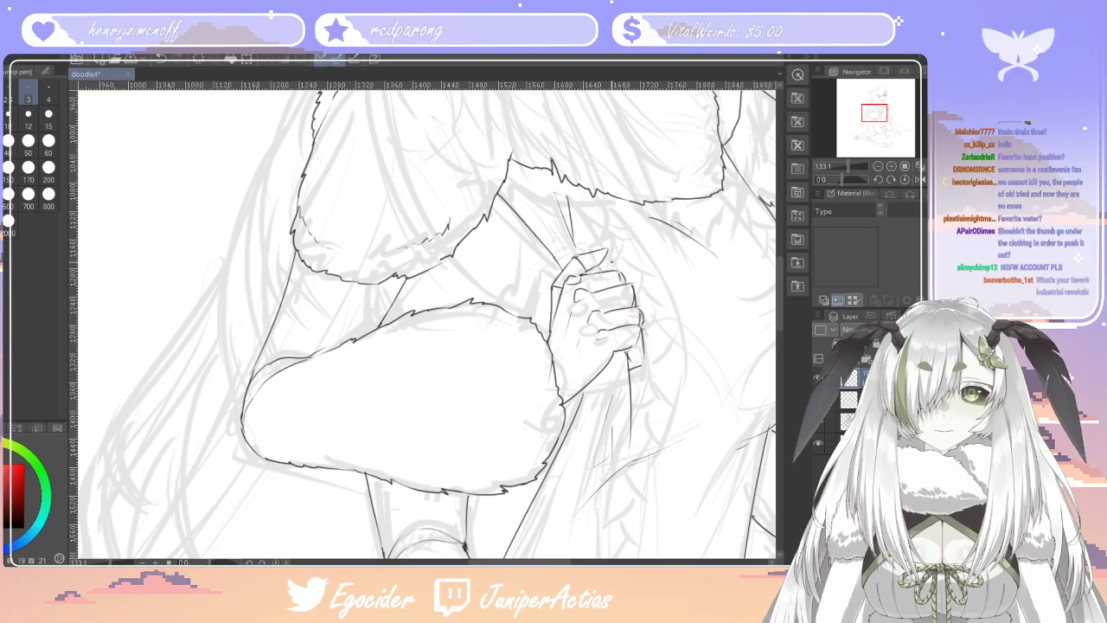
pyautogui.scroll(-6, 614, 260)
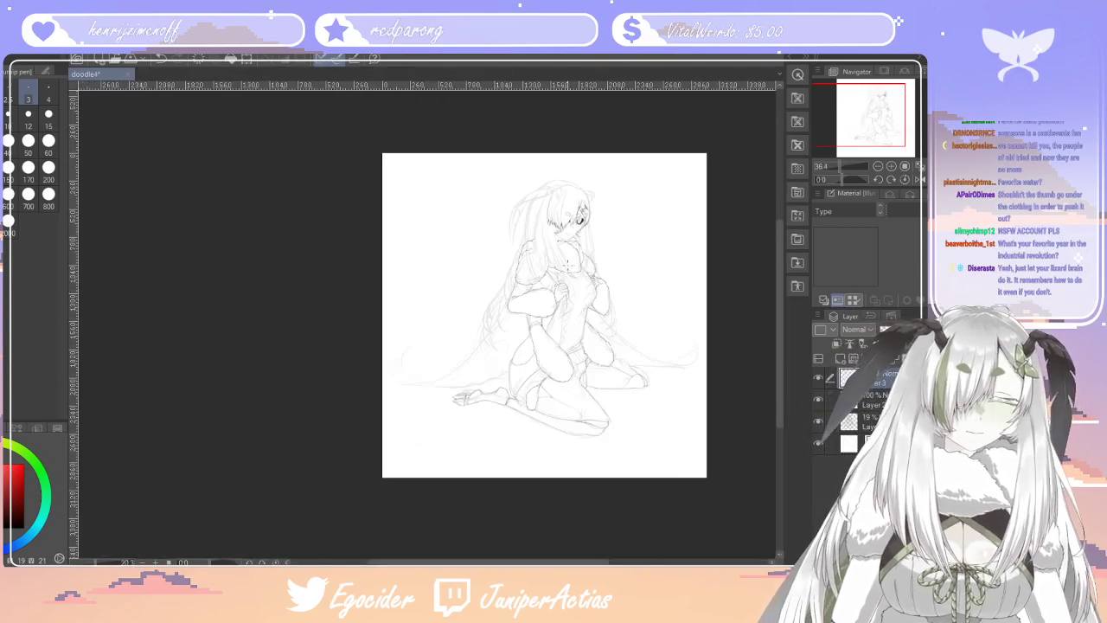
pyautogui.scroll(2, 640, 314)
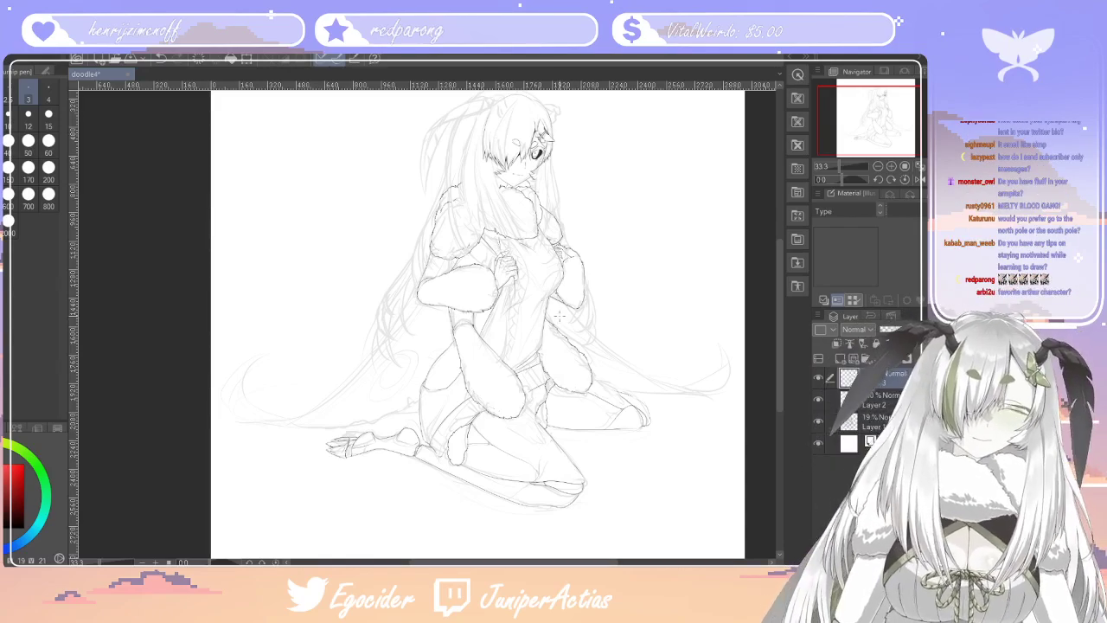
pyautogui.scroll(-4, 558, 319)
pyautogui.scroll(12, 533, 208)
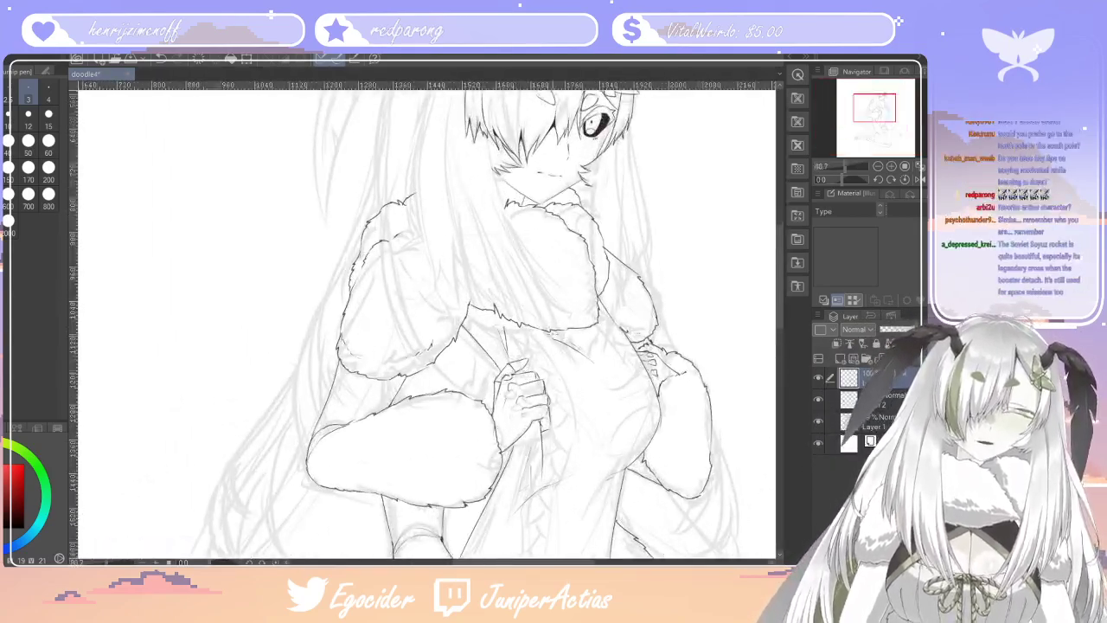
# Erase and tidy the pointed corner where the collar's lower fur edge meets the near shoulder sleeve
pyautogui.scroll(3, 547, 304)
pyautogui.press('e')
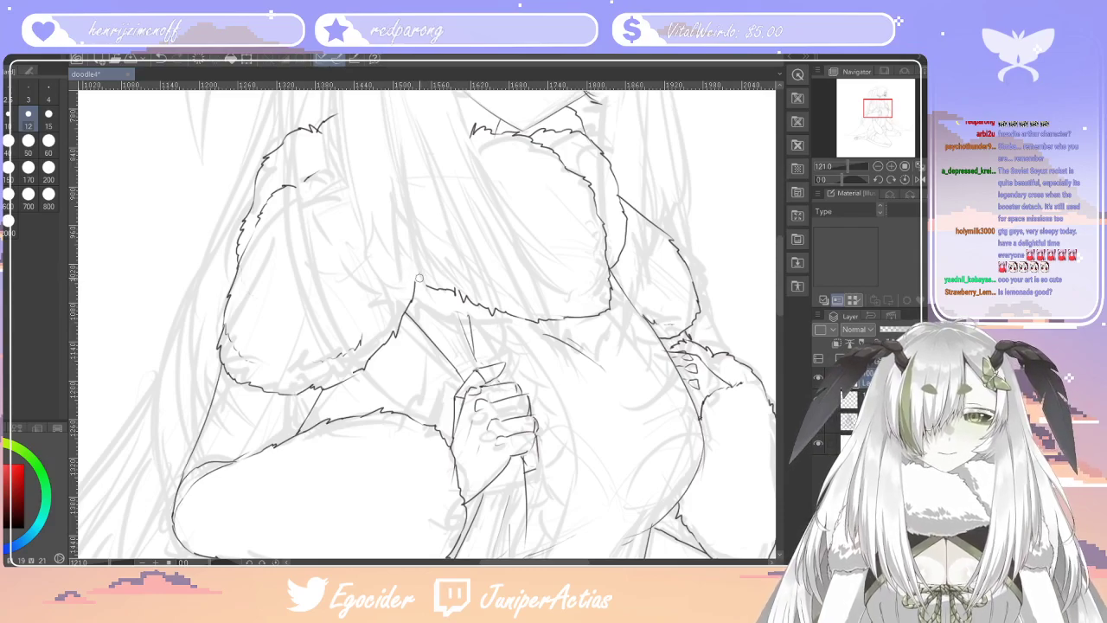
pyautogui.press('[')
pyautogui.press('[')
pyautogui.press('[')
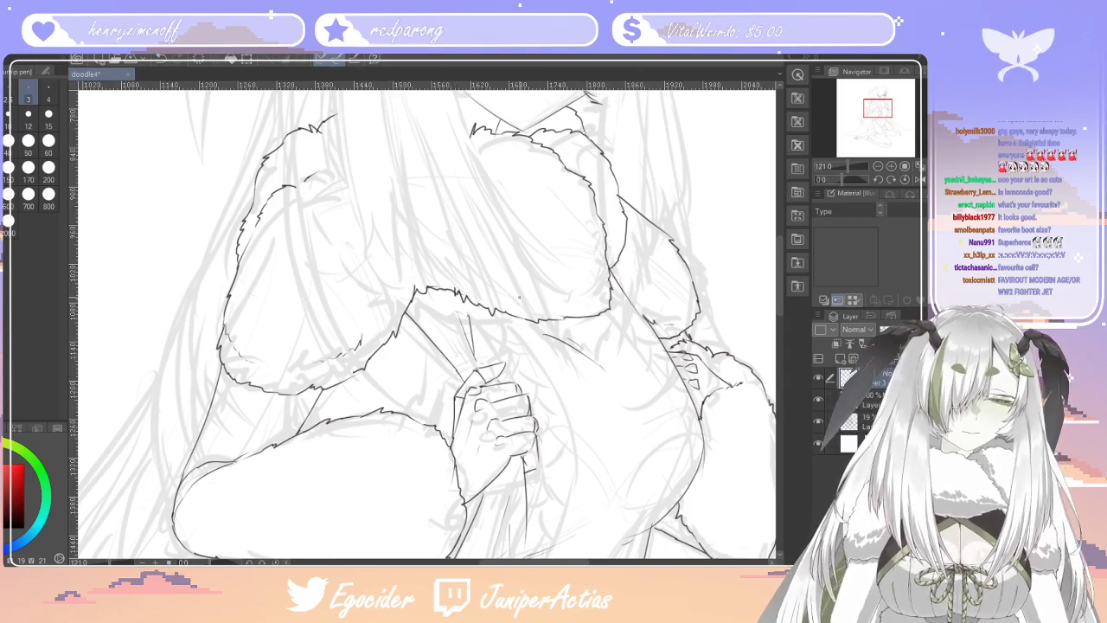
# Try to fill the empty area around the figure with the dark line colour, and undo the fill
pyautogui.scroll(-8, 529, 270)
pyautogui.scroll(3, 633, 334)
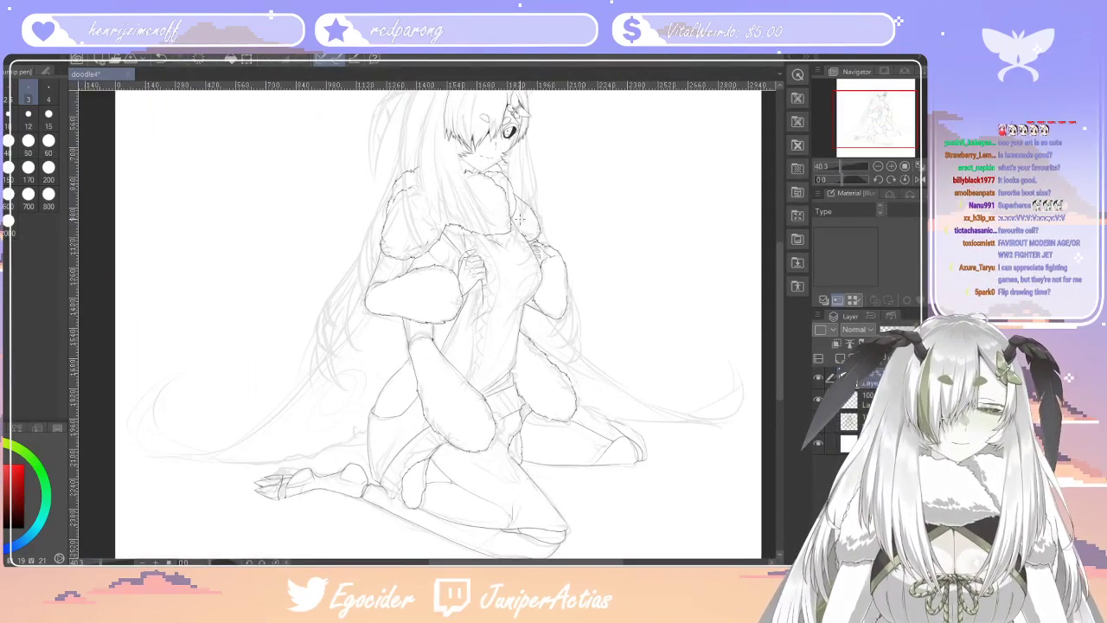
pyautogui.scroll(-2, 519, 219)
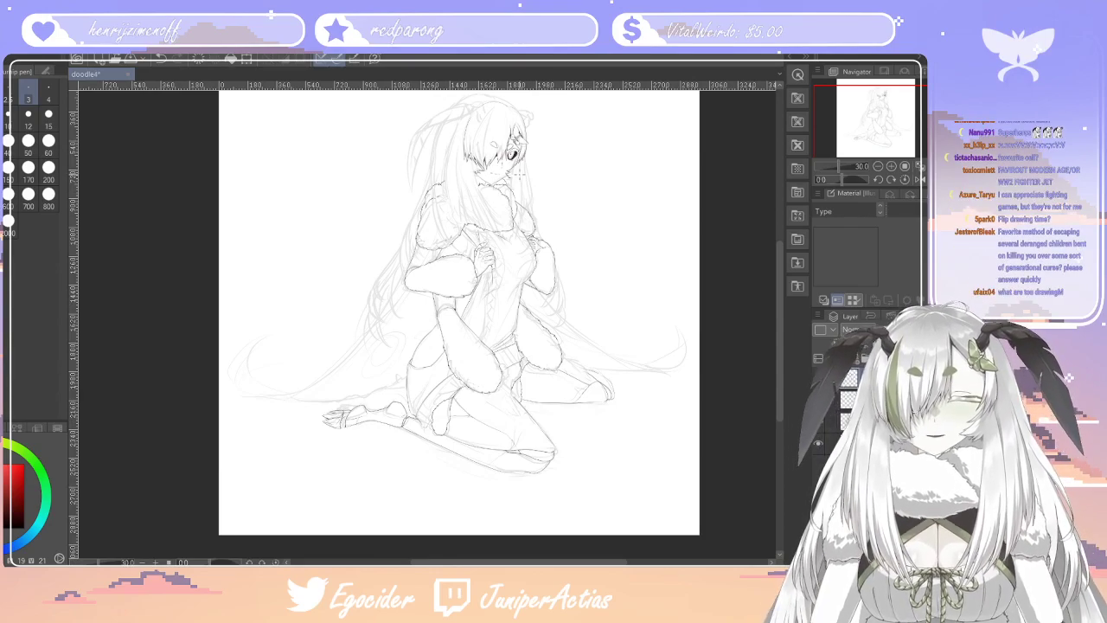
pyautogui.scroll(1, 517, 171)
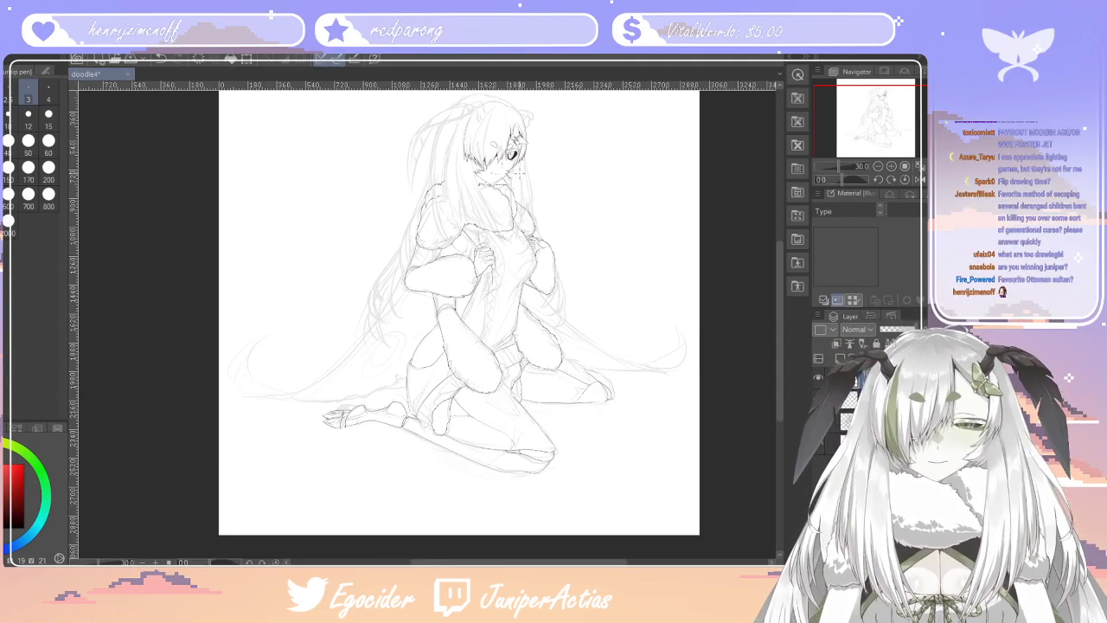
pyautogui.scroll(-2, 517, 171)
pyautogui.scroll(4, 510, 139)
pyautogui.scroll(4, 509, 123)
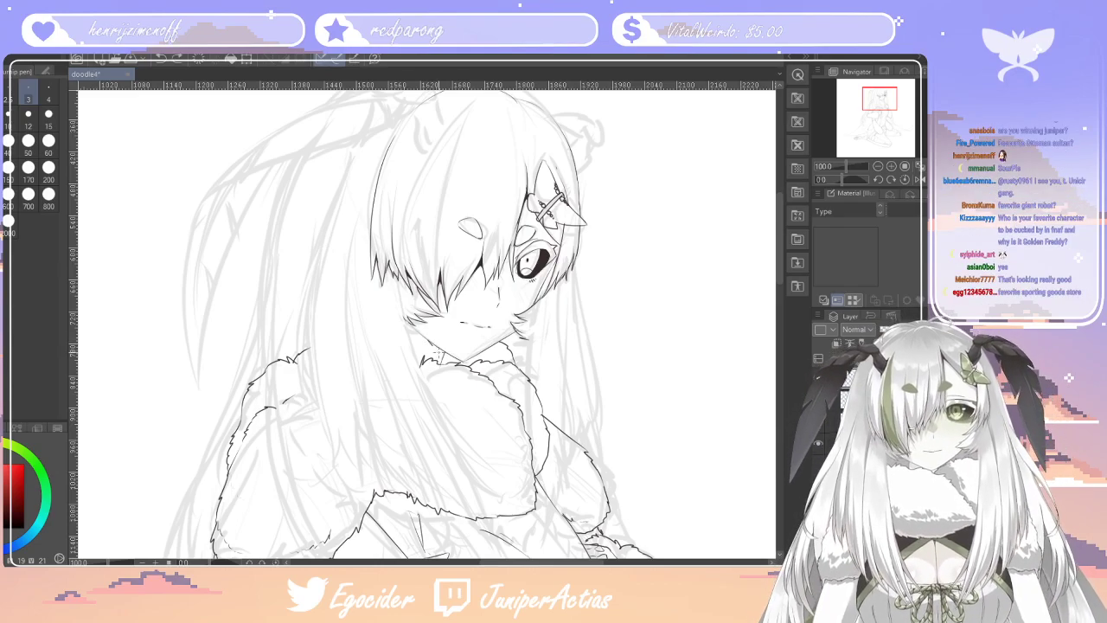
pyautogui.press('space')
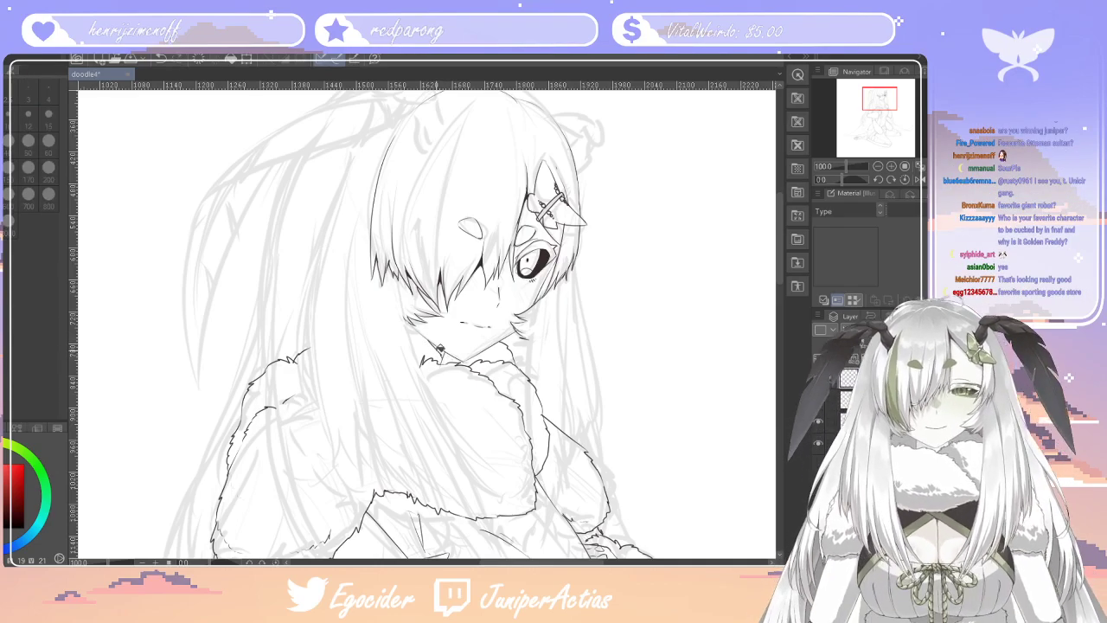
pyautogui.click(571, 392)
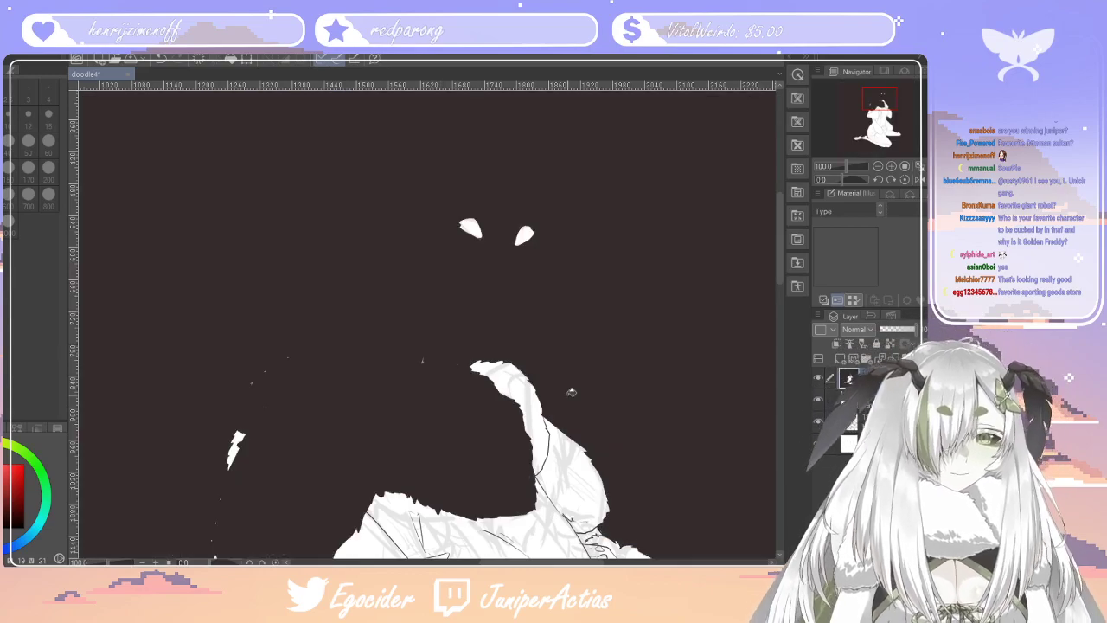
pyautogui.hotkey('ctrl', 'z')
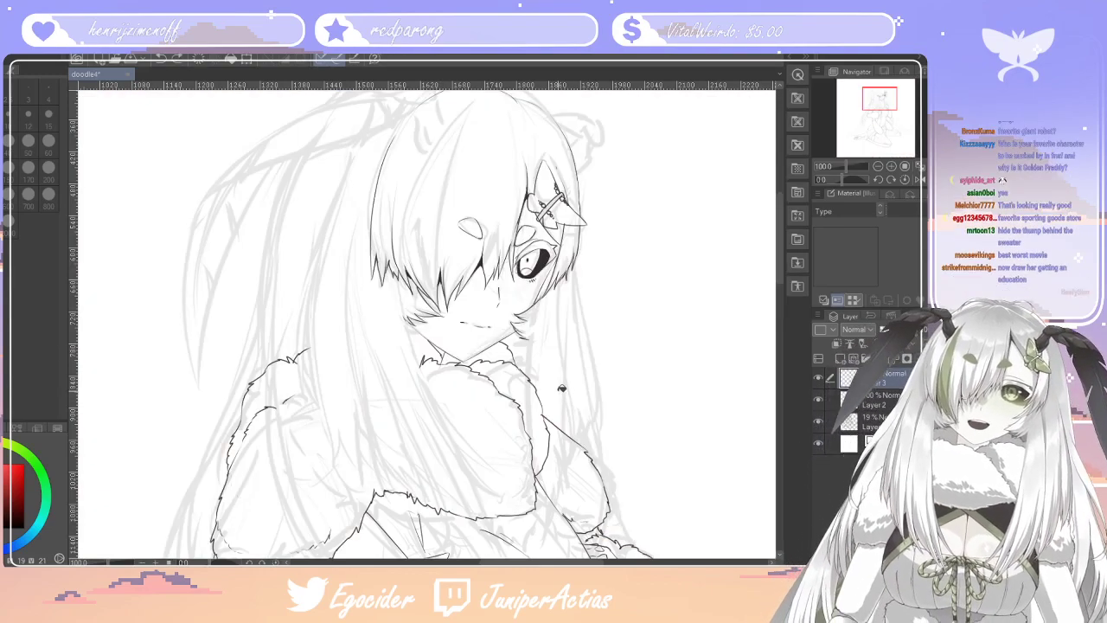
# Examine the whole inked figure, then the face, fringe, hair ornament and top of the head up close
pyautogui.scroll(-5, 457, 285)
pyautogui.scroll(4, 437, 353)
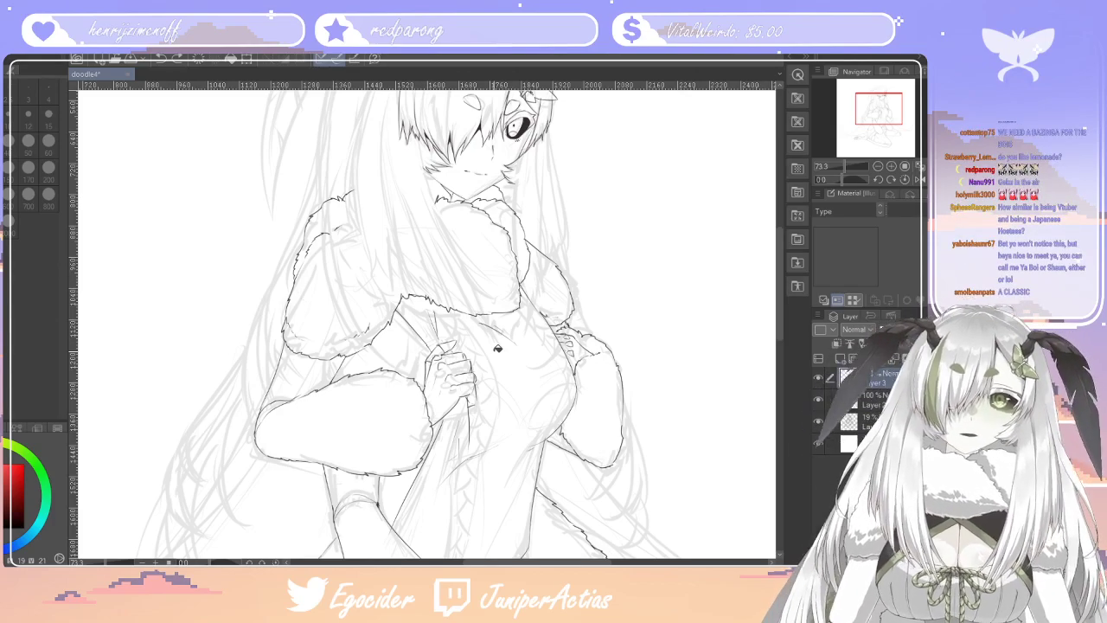
pyautogui.scroll(-9, 496, 343)
pyautogui.scroll(15, 497, 317)
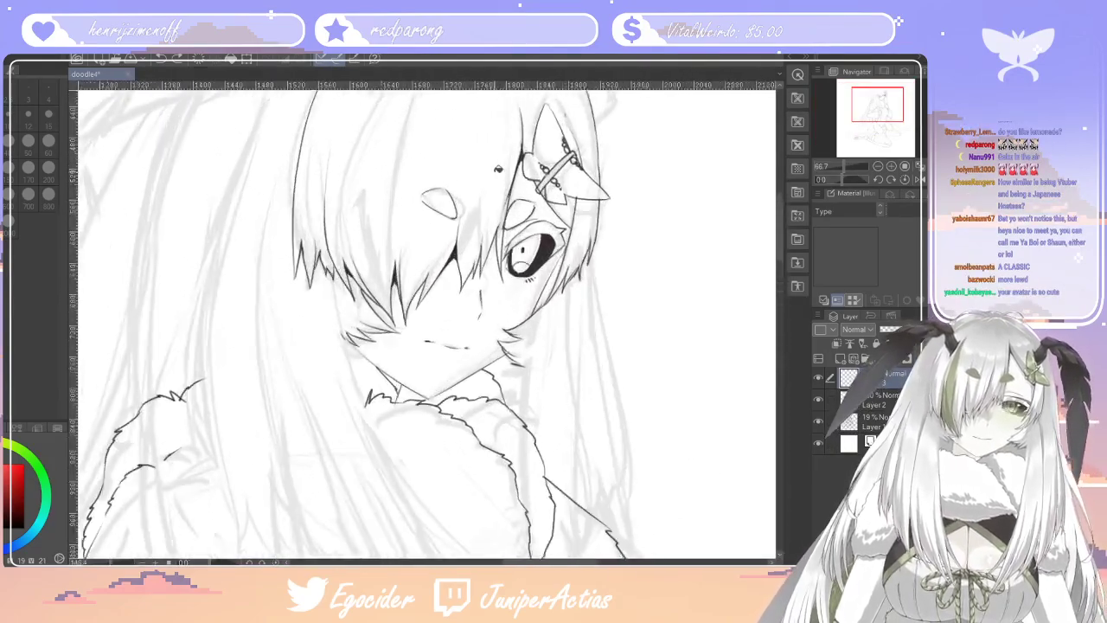
pyautogui.scroll(2, 495, 169)
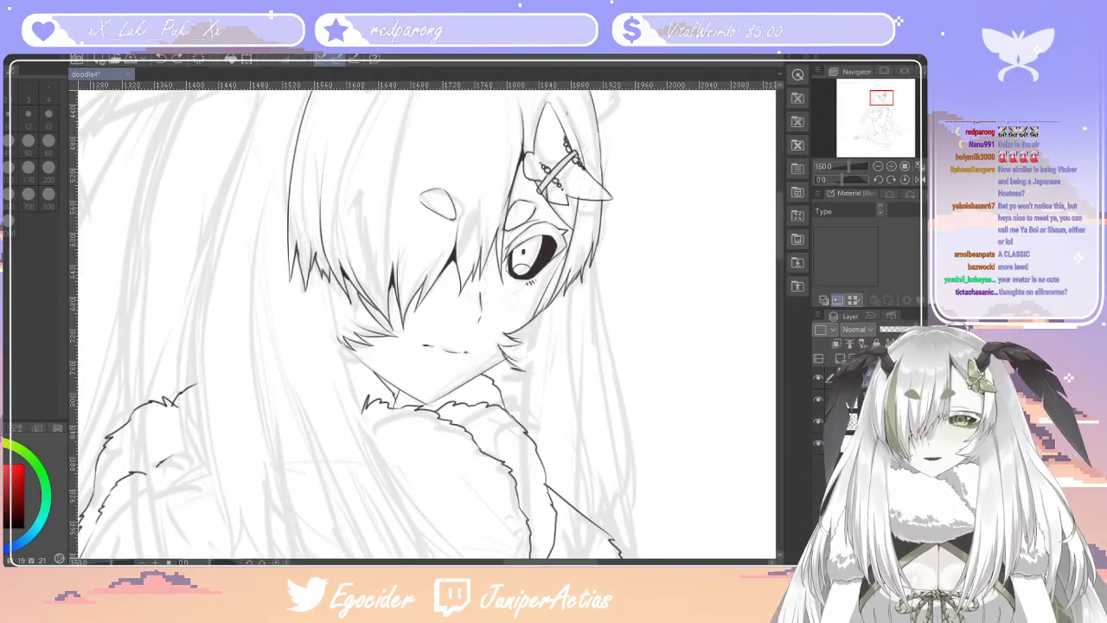
pyautogui.click(7, 317)
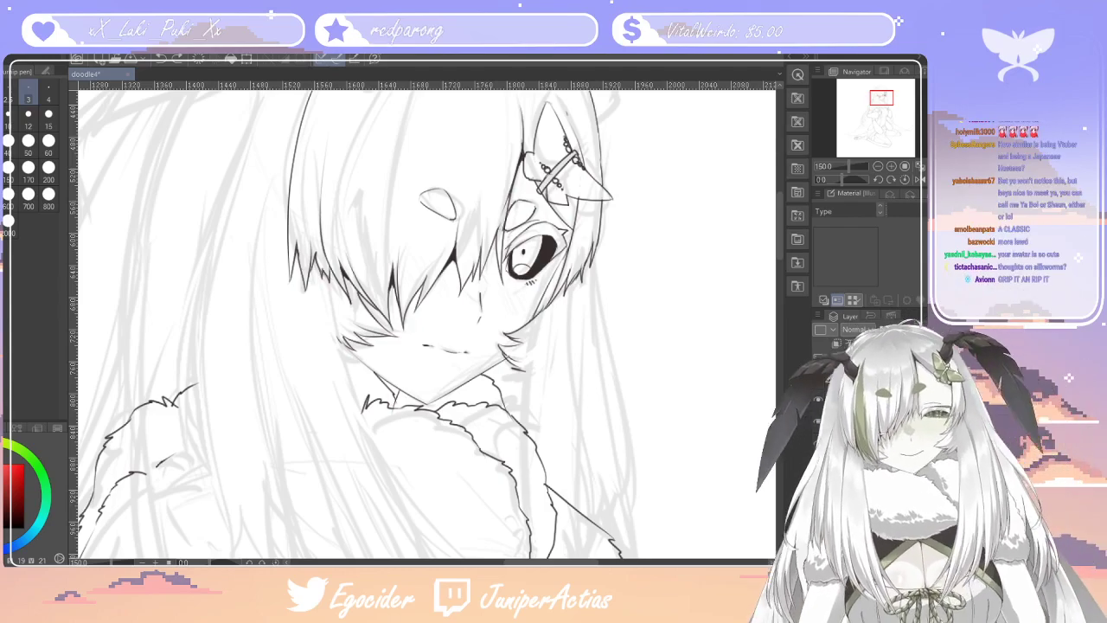
pyautogui.moveTo(509, 290); pyautogui.dragTo(520, 310)
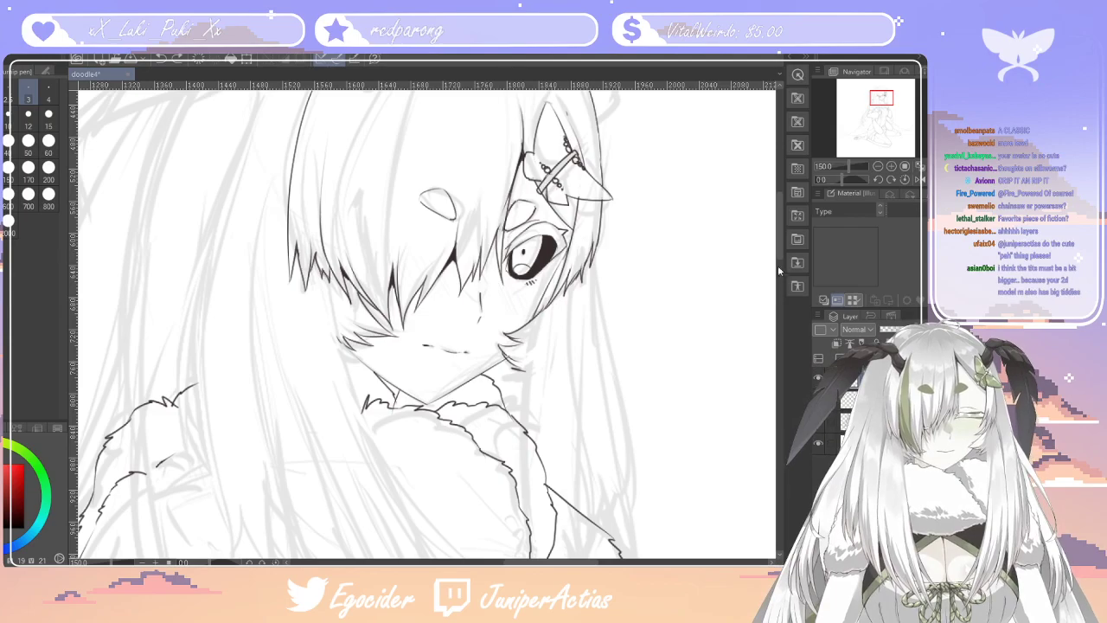
pyautogui.moveTo(778, 240); pyautogui.dragTo(780, 214)
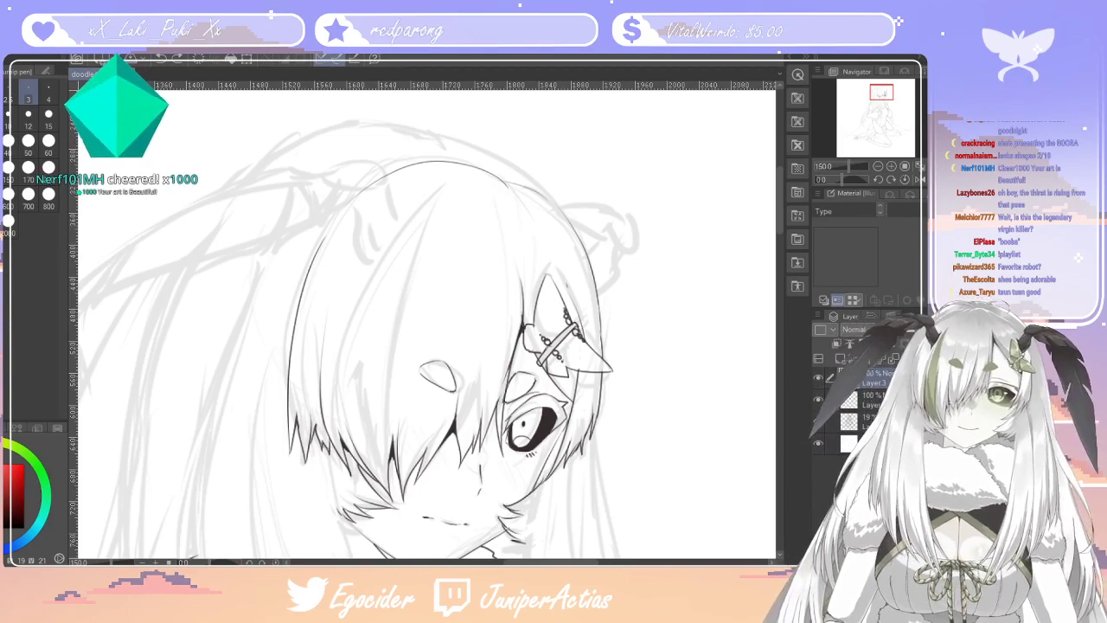
pyautogui.scroll(-5, 466, 344)
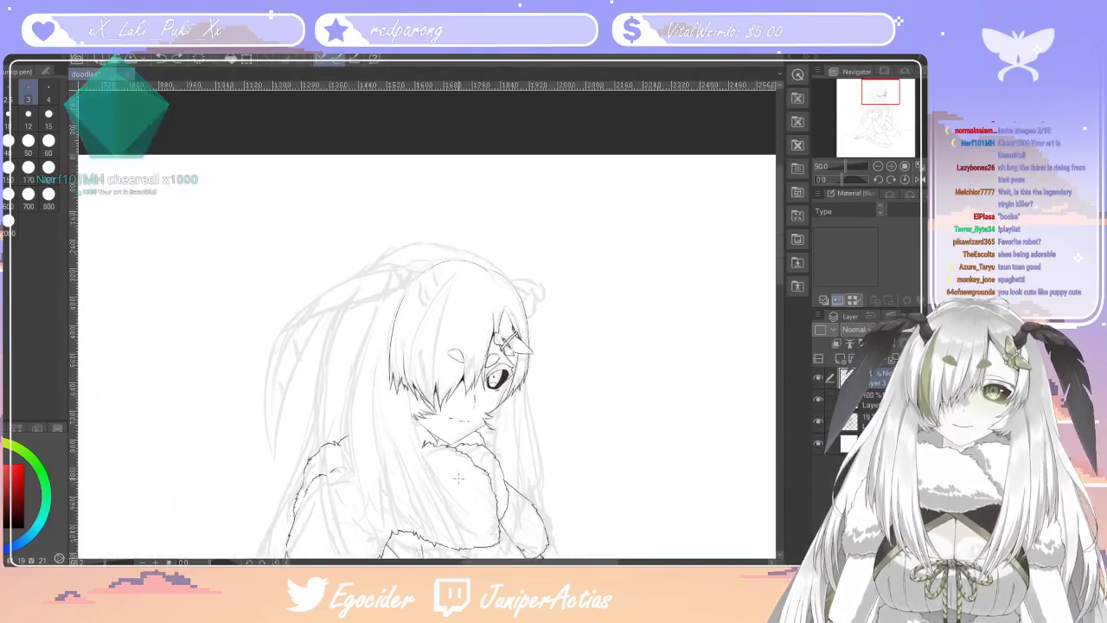
pyautogui.scroll(2, 450, 450)
# Ink the fingers and outer edge of the lower near hand resting on the thigh
pyautogui.moveTo(781, 259); pyautogui.dragTo(783, 342)
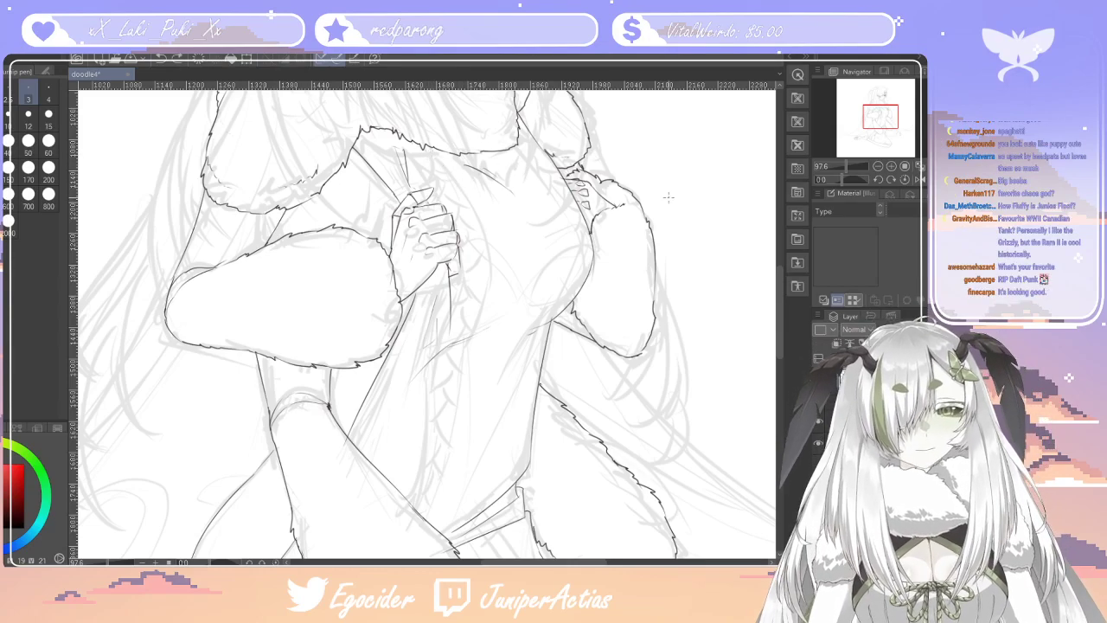
pyautogui.moveTo(779, 295); pyautogui.dragTo(780, 364)
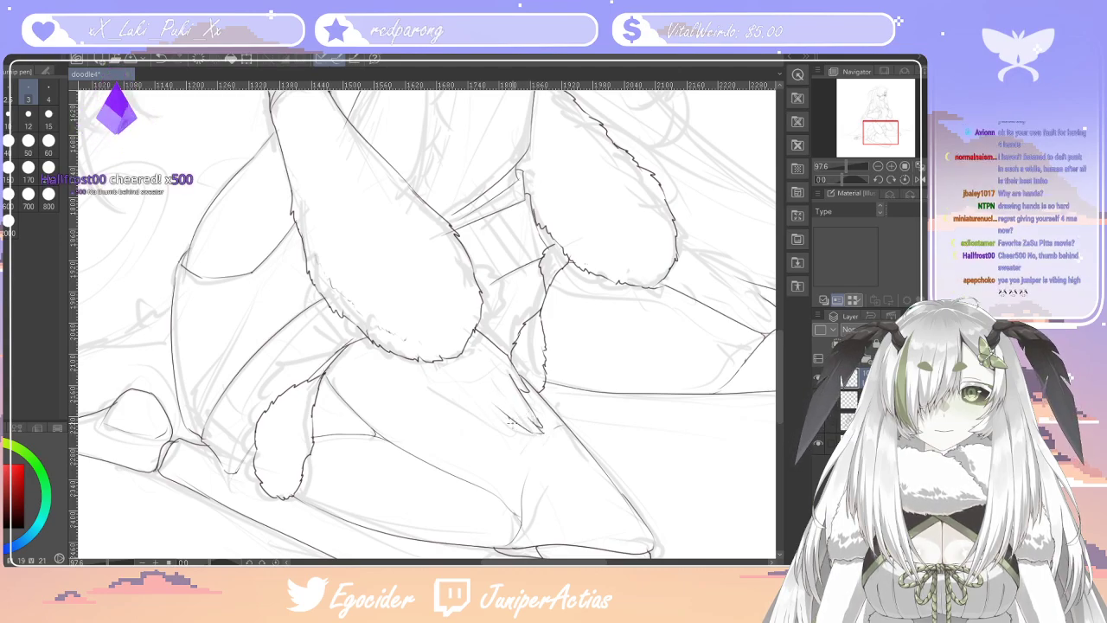
pyautogui.hotkey('ctrl', 'z')
pyautogui.moveTo(489, 397); pyautogui.dragTo(525, 434)
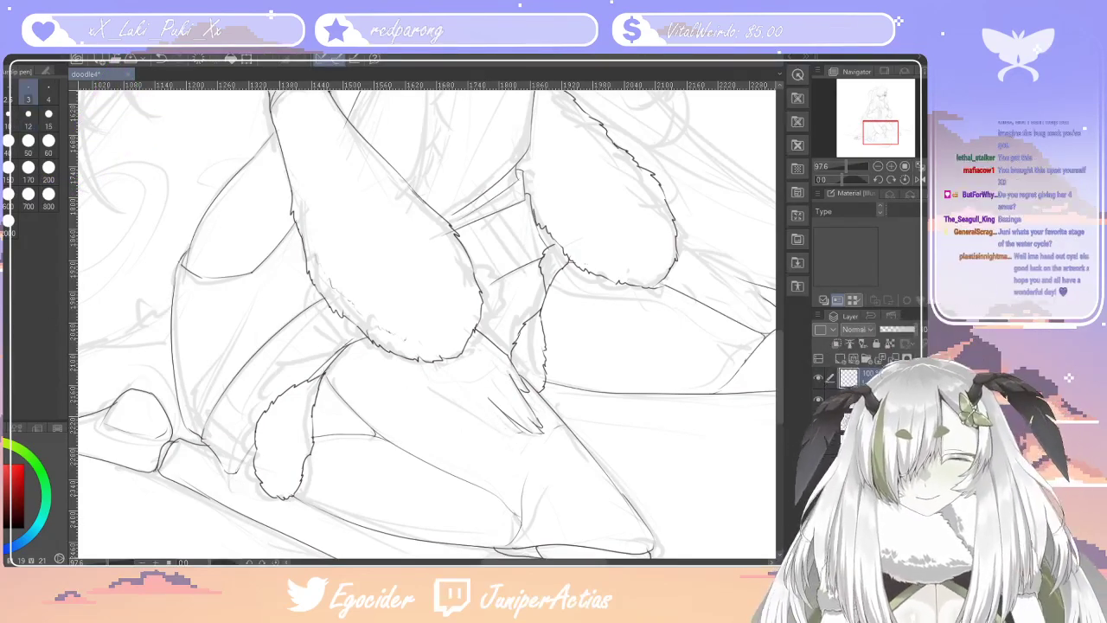
pyautogui.press('p')
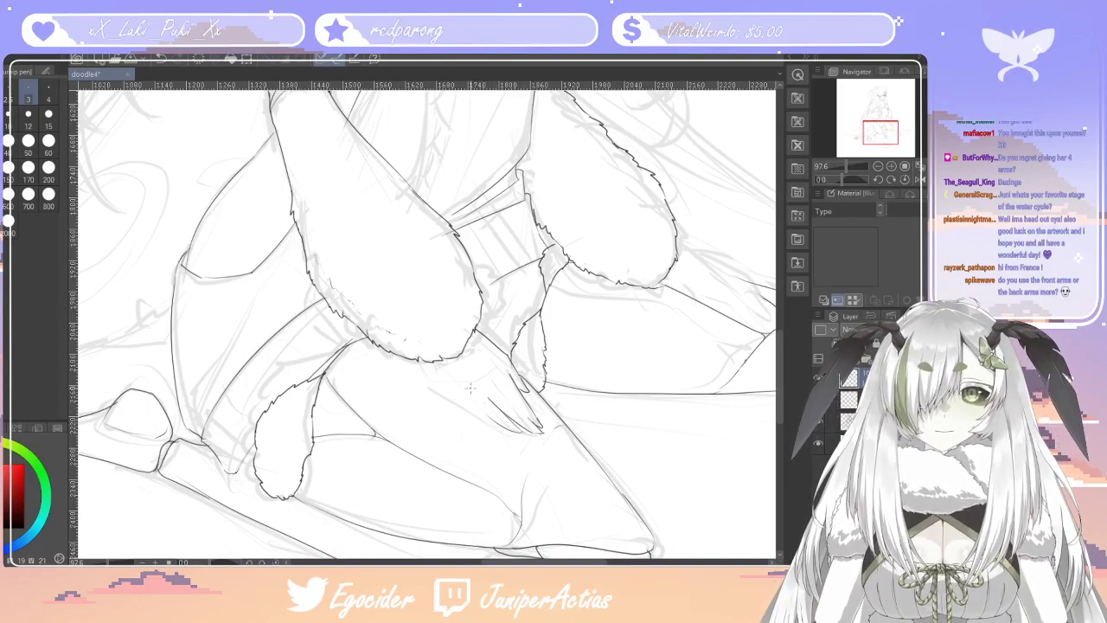
pyautogui.moveTo(488, 418); pyautogui.dragTo(510, 435)
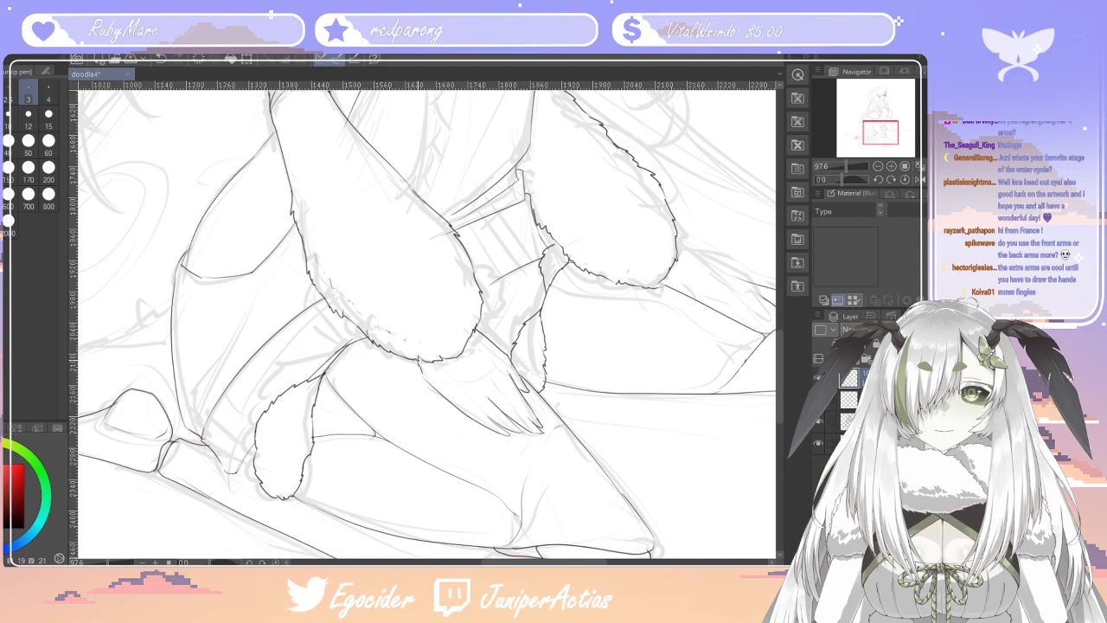
# Add knuckle marks to the lower near hand and clean up the lines where its wrist overlaps the thigh
pyautogui.moveTo(467, 386)
pyautogui.mouseDown()
pyautogui.moveTo(476, 397)
pyautogui.moveTo(506, 392)
pyautogui.mouseUp()
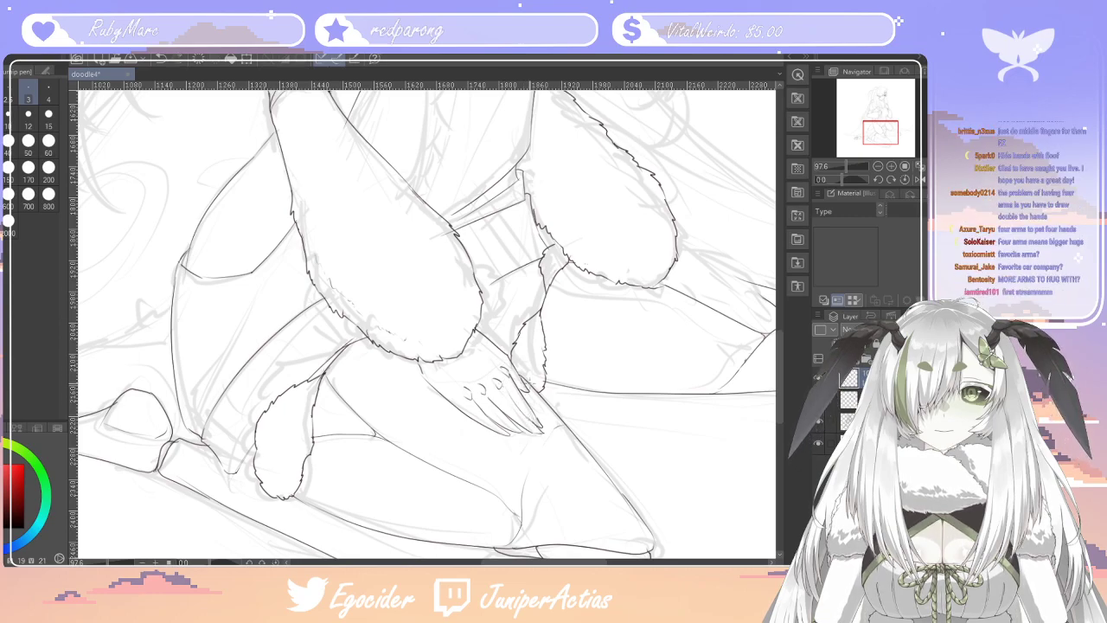
pyautogui.press('e')
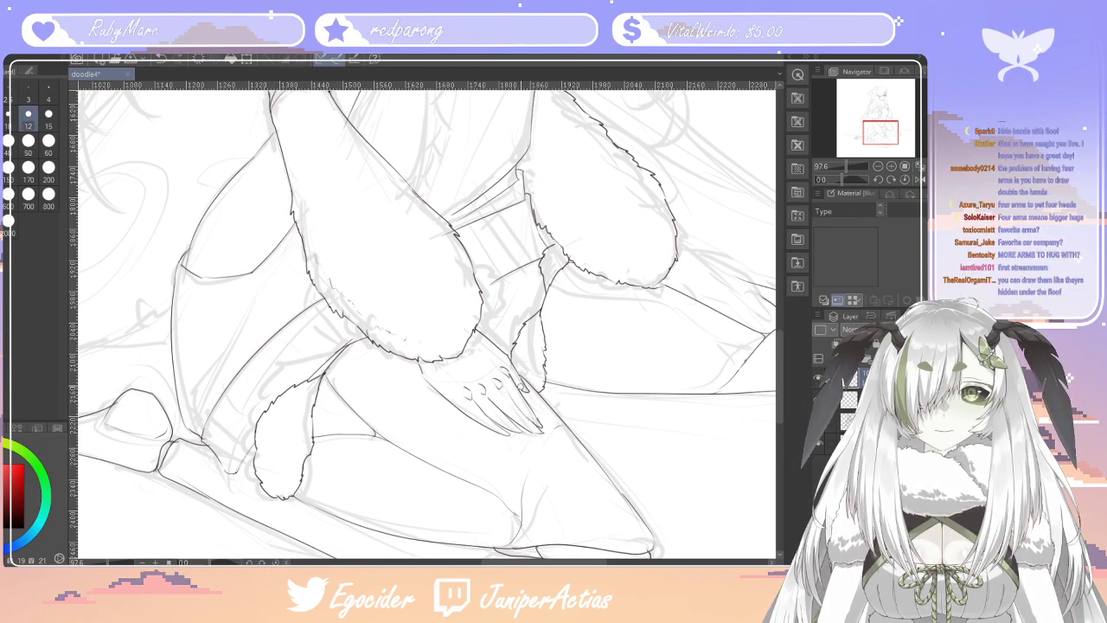
pyautogui.press('p')
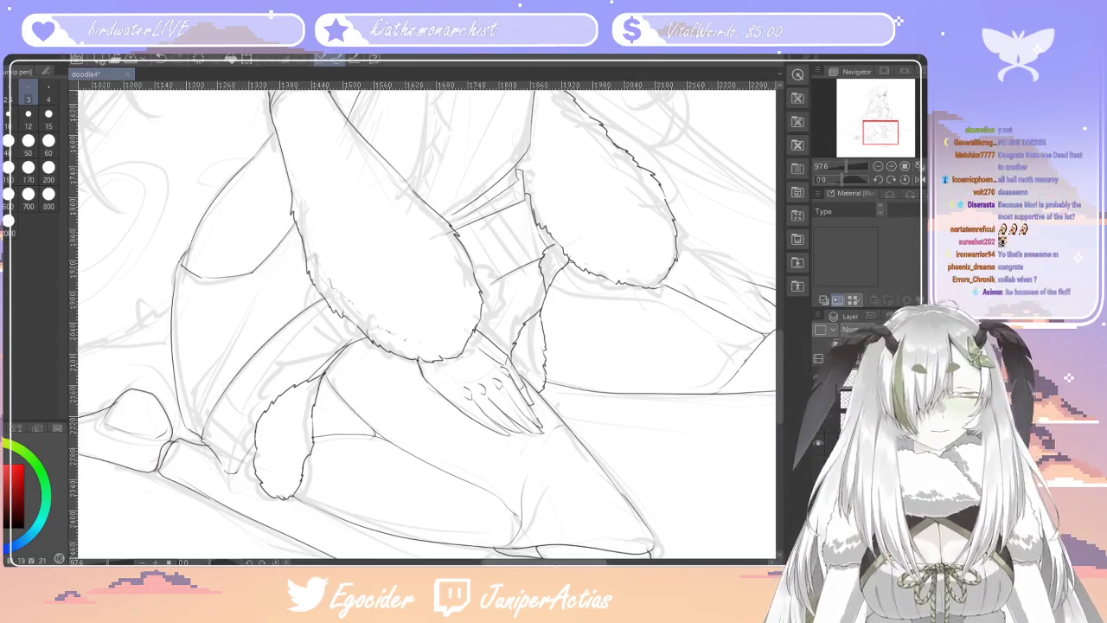
# Ink the lower far hand resting on the far leg, from the sleeve fur to the fingertips, redrawing a misplaced finger stroke
pyautogui.moveTo(583, 562); pyautogui.dragTo(615, 563)
pyautogui.scroll(2, 628, 317)
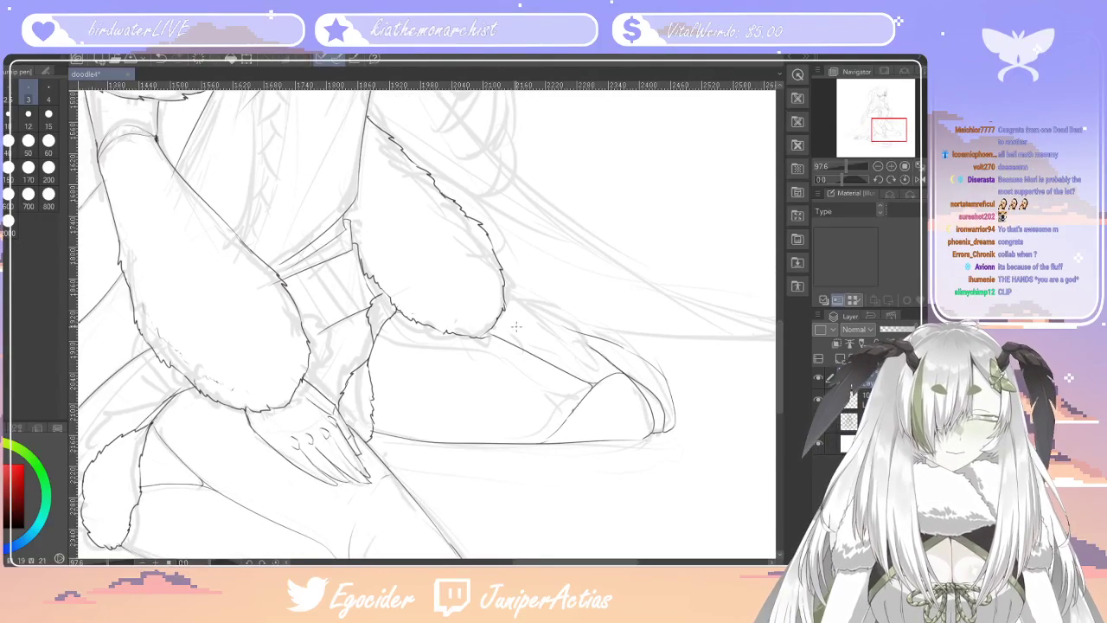
pyautogui.moveTo(518, 329); pyautogui.dragTo(536, 342)
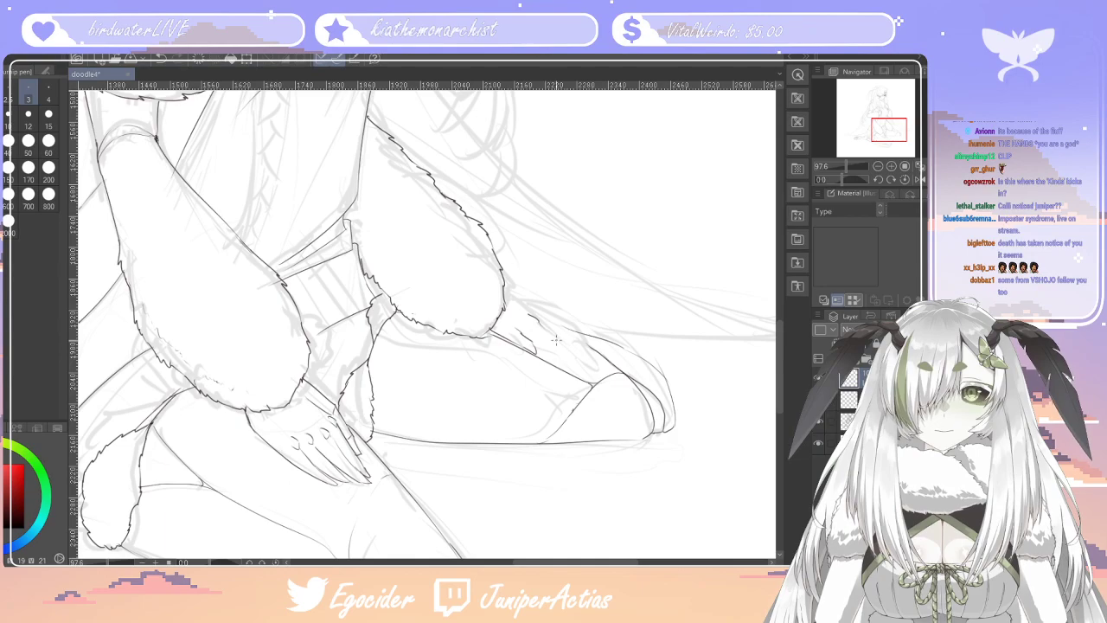
pyautogui.hotkey('ctrl', 'z')
pyautogui.moveTo(534, 322); pyautogui.dragTo(545, 330)
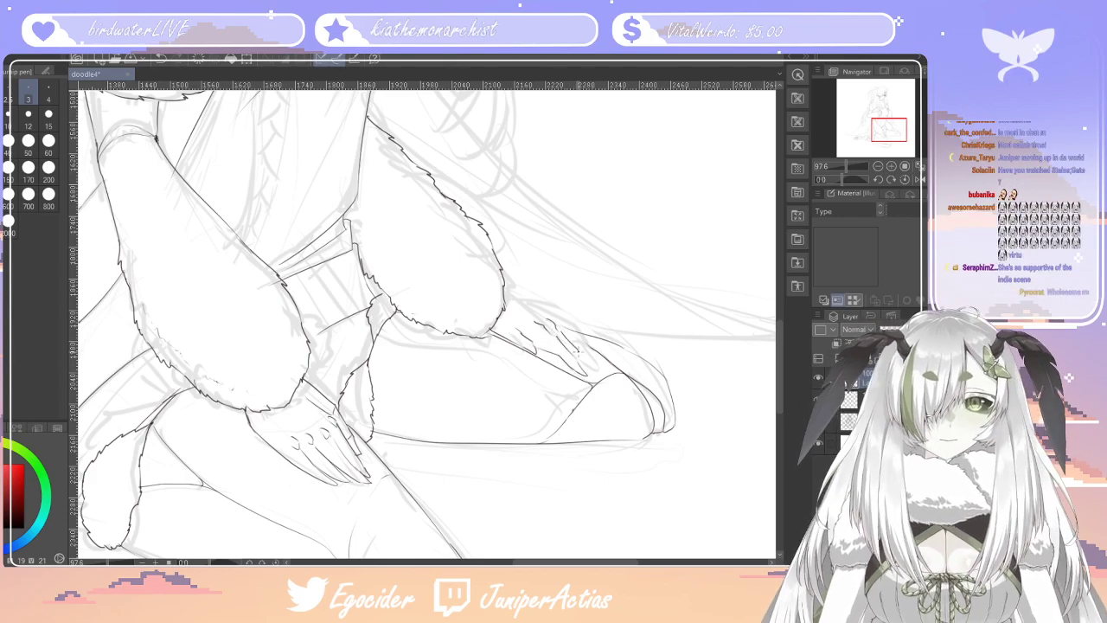
pyautogui.moveTo(570, 341); pyautogui.dragTo(591, 373)
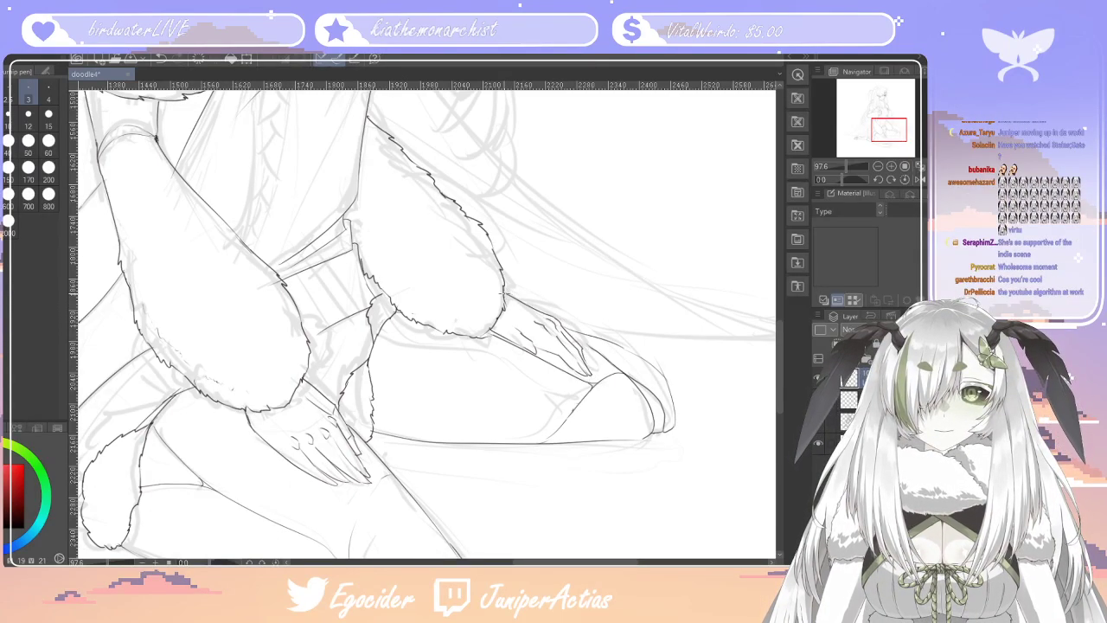
pyautogui.scroll(-5, 559, 282)
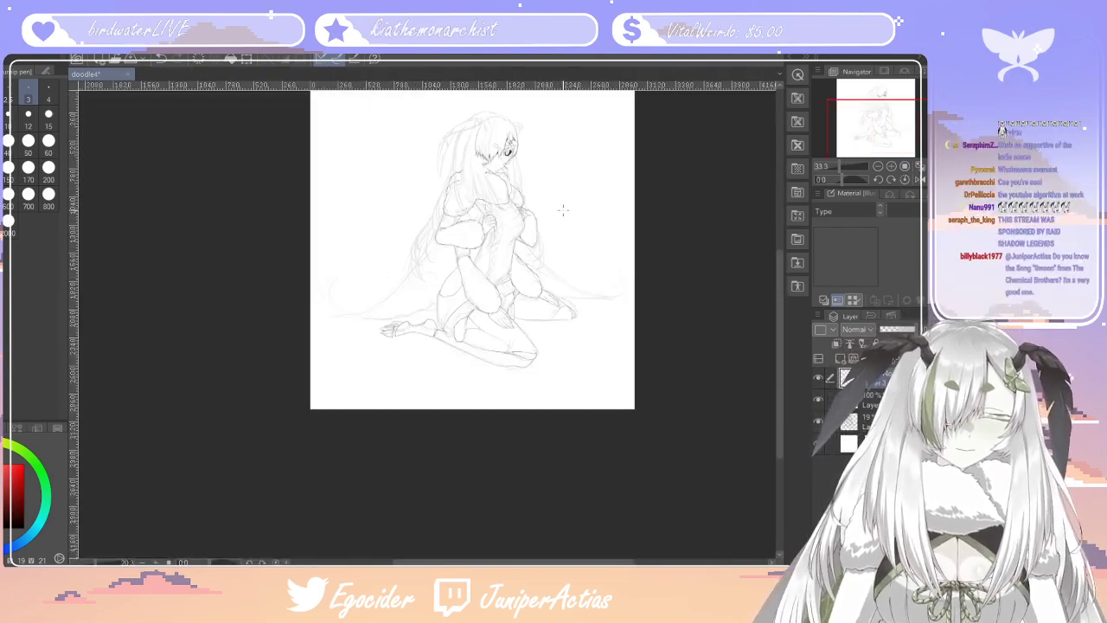
pyautogui.scroll(2, 561, 233)
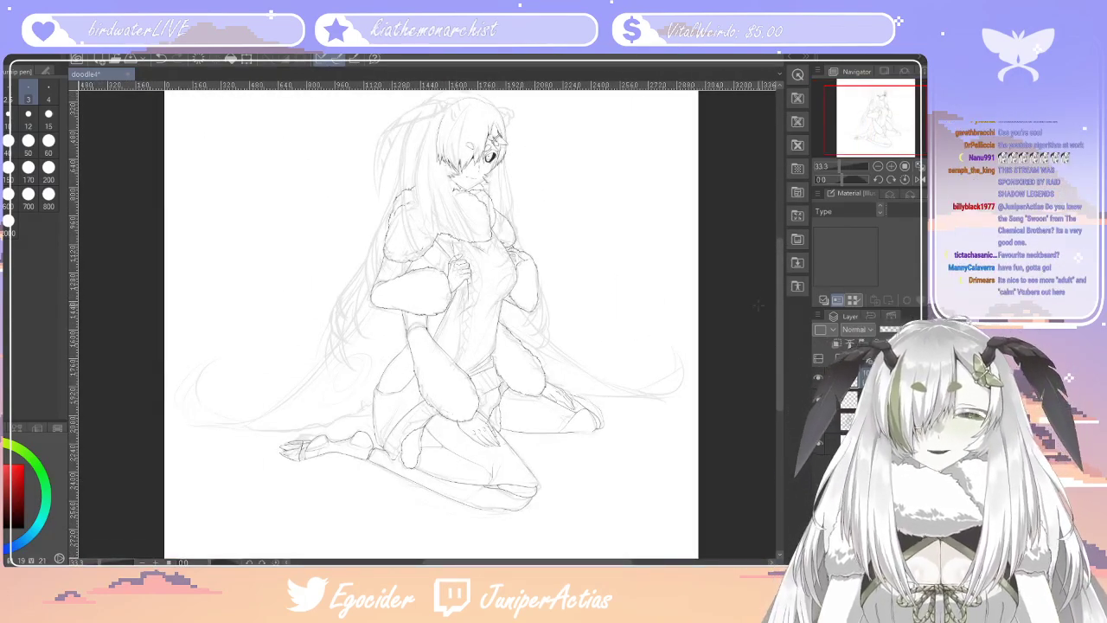
# Examine the kneeling figure's line art, from the full pose to the head, torso and legs
pyautogui.hotkey('ctrl', 'shift', 'n')
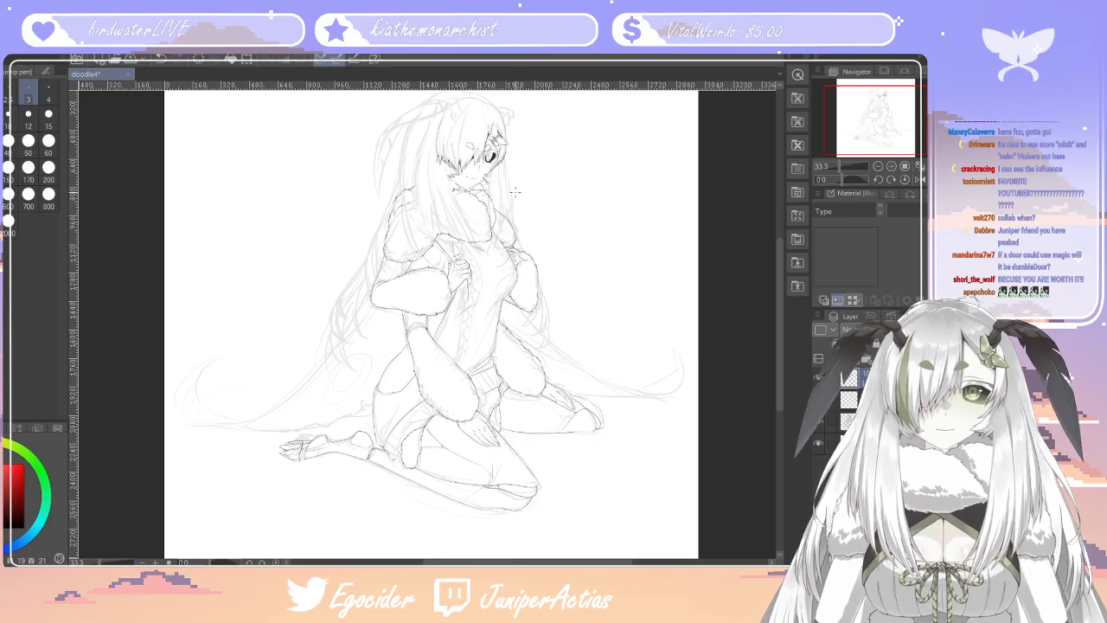
pyautogui.scroll(-4, 523, 199)
pyautogui.scroll(6, 514, 193)
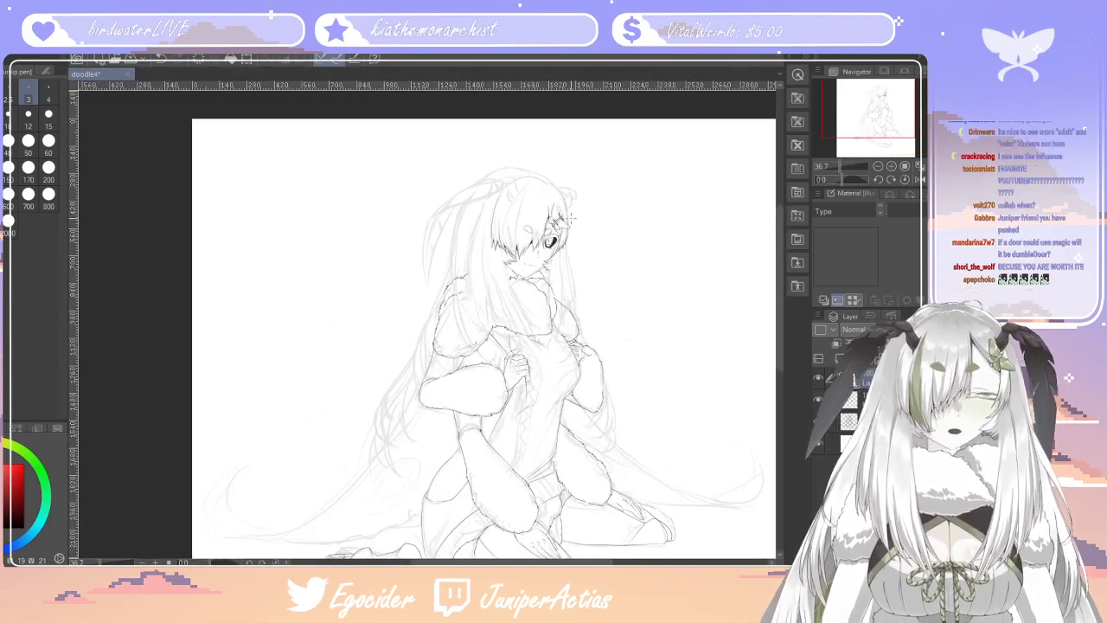
pyautogui.scroll(-4, 550, 223)
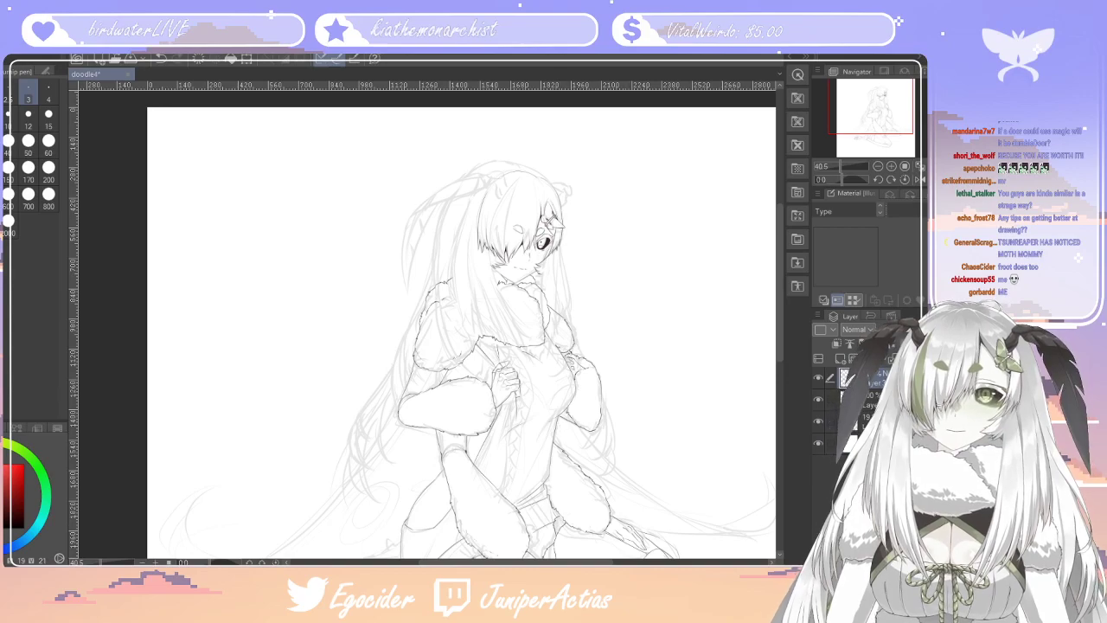
pyautogui.scroll(-4, 563, 423)
pyautogui.scroll(3, 564, 327)
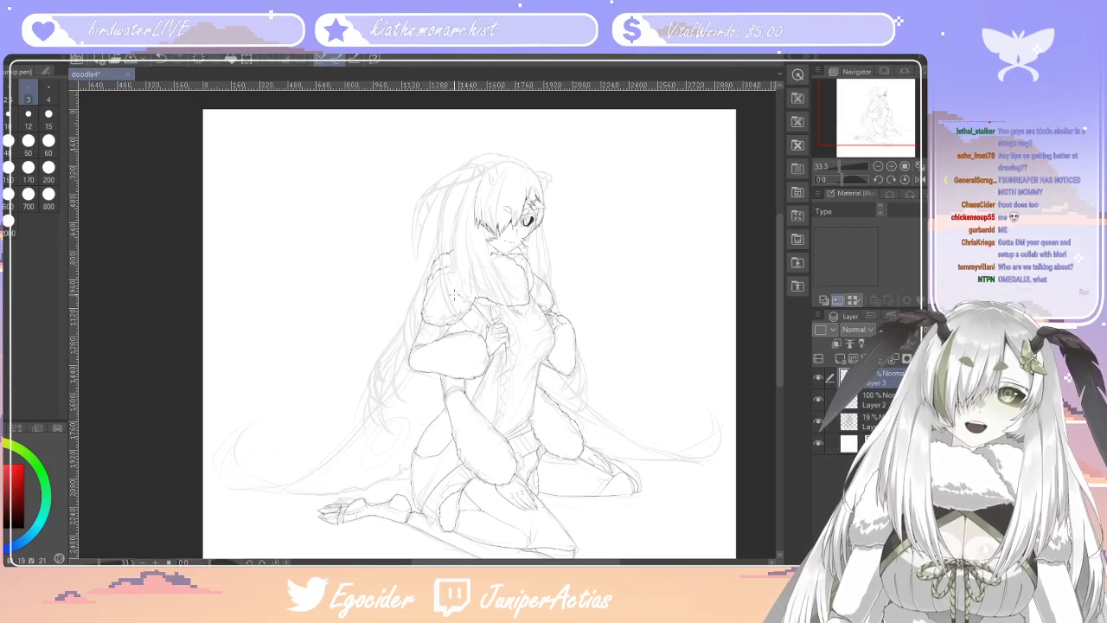
pyautogui.scroll(-3, 475, 254)
pyautogui.scroll(5, 442, 242)
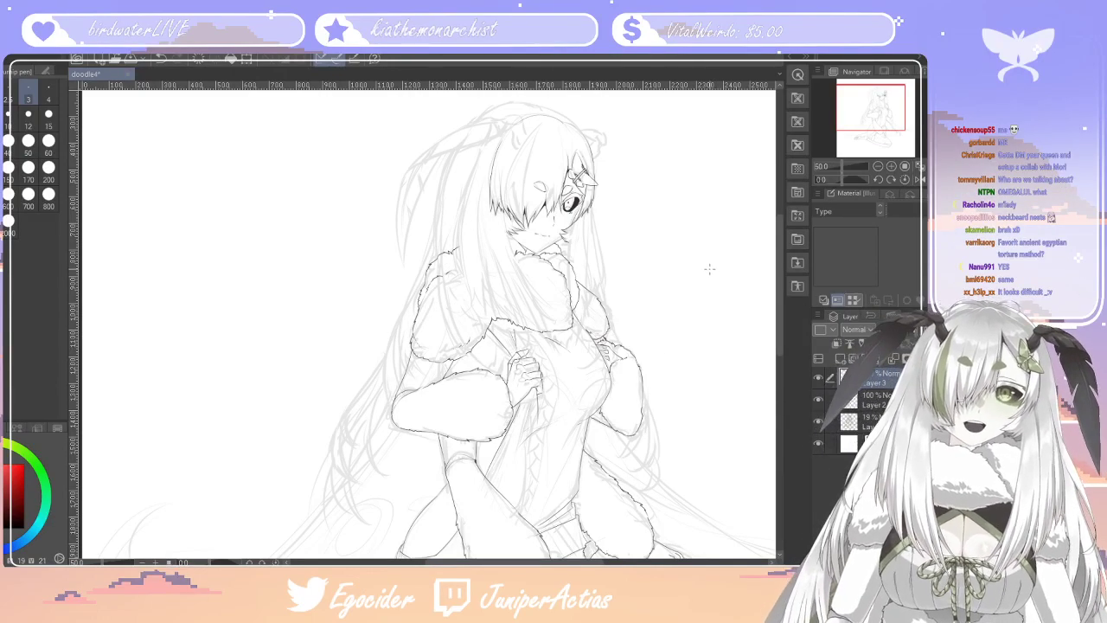
pyautogui.scroll(-5, 591, 211)
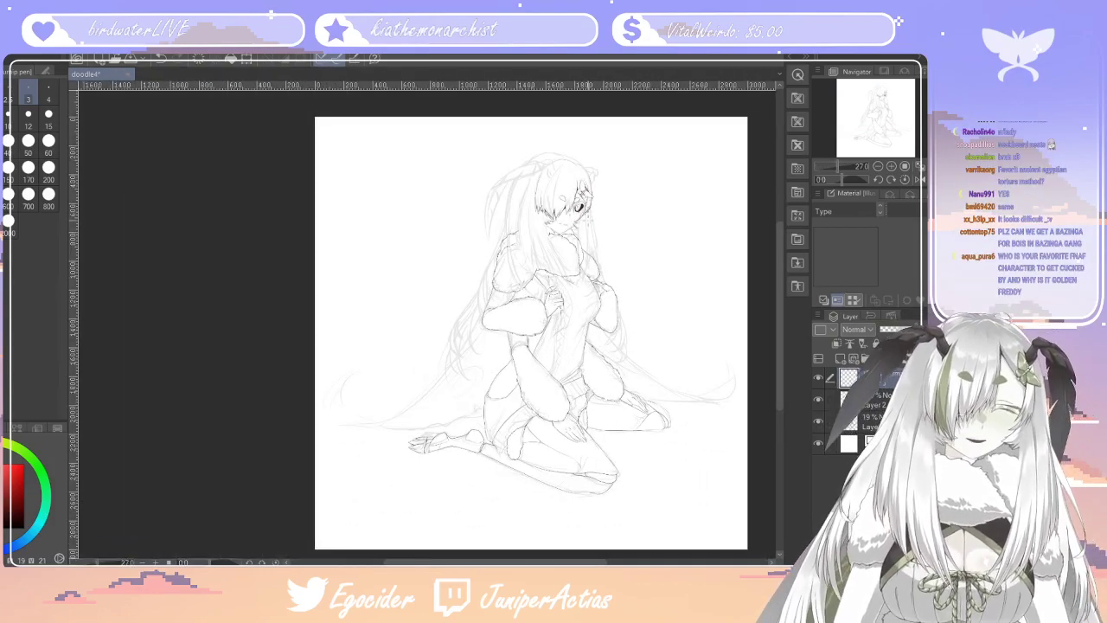
pyautogui.scroll(6, 623, 406)
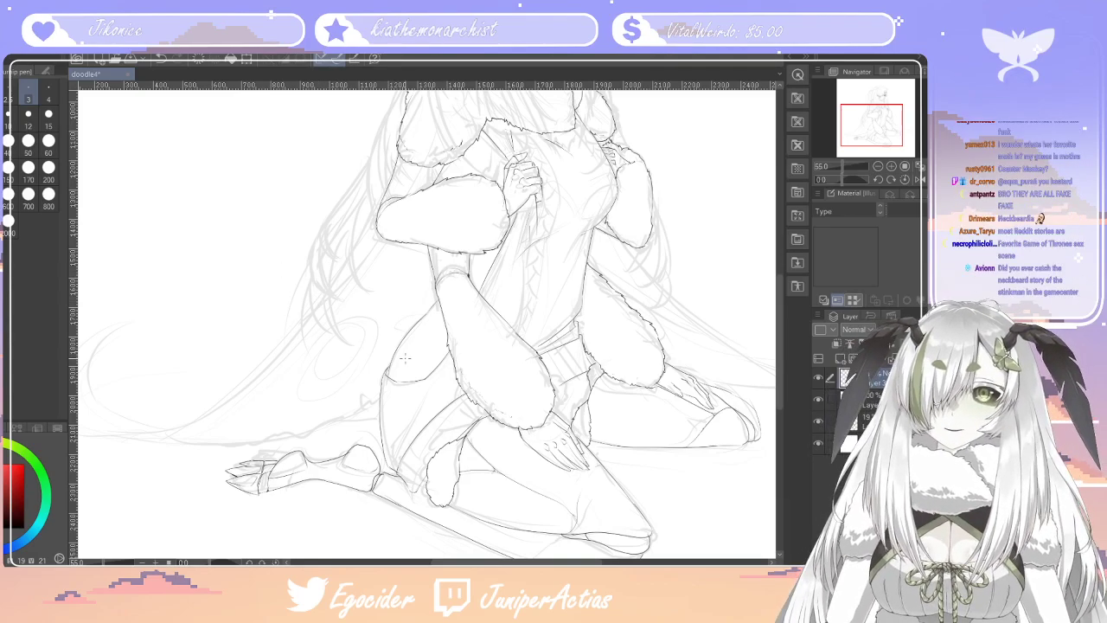
pyautogui.scroll(-1, 404, 357)
pyautogui.scroll(-2, 448, 351)
pyautogui.scroll(2, 450, 344)
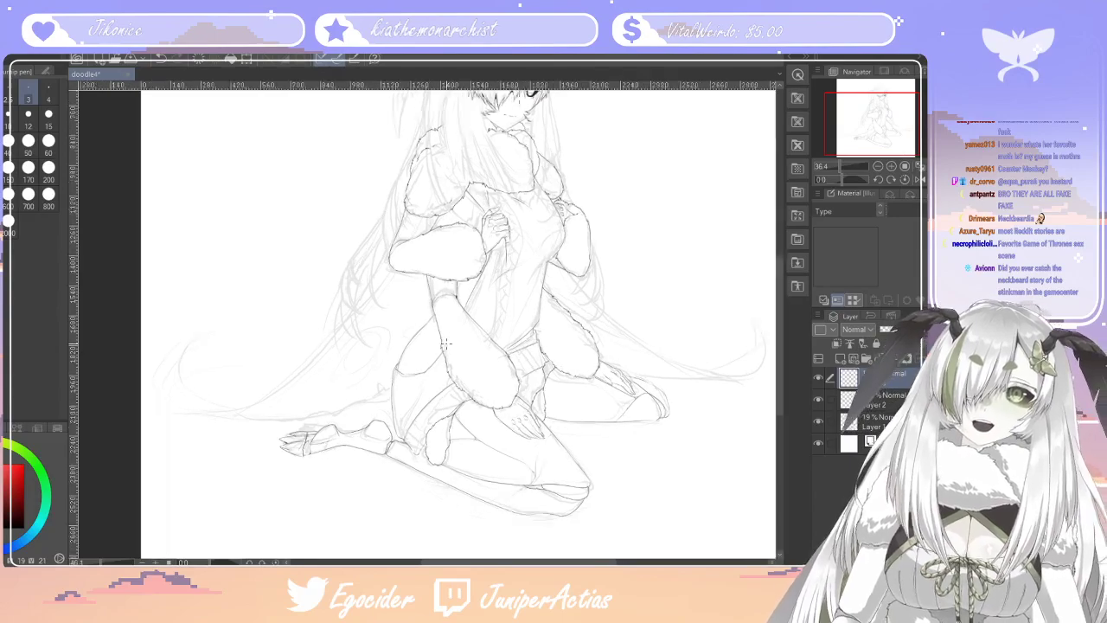
pyautogui.scroll(-2, 449, 343)
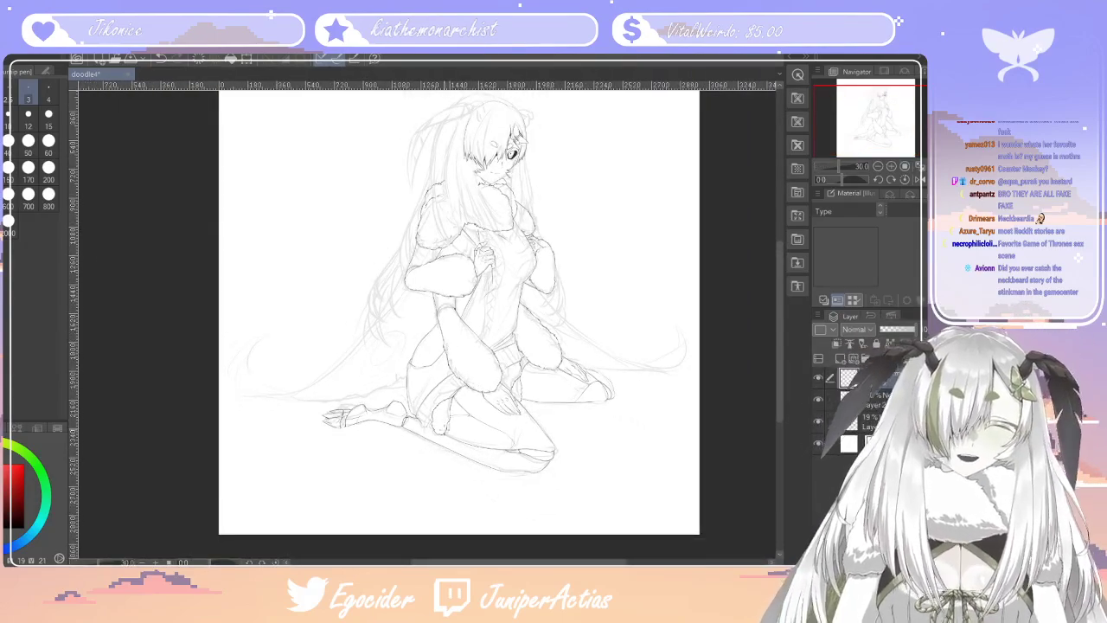
pyautogui.scroll(4, 355, 404)
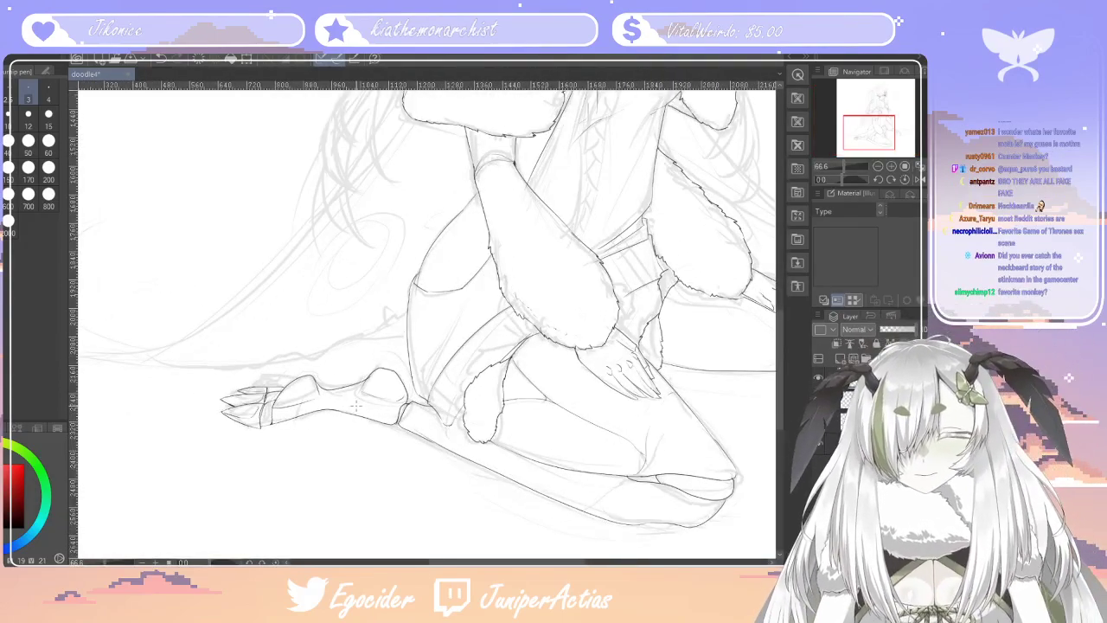
# Clean up the lines where the thigh meets the back foot's ankle with the size 12 eraser and size 3 pen
pyautogui.press('e')
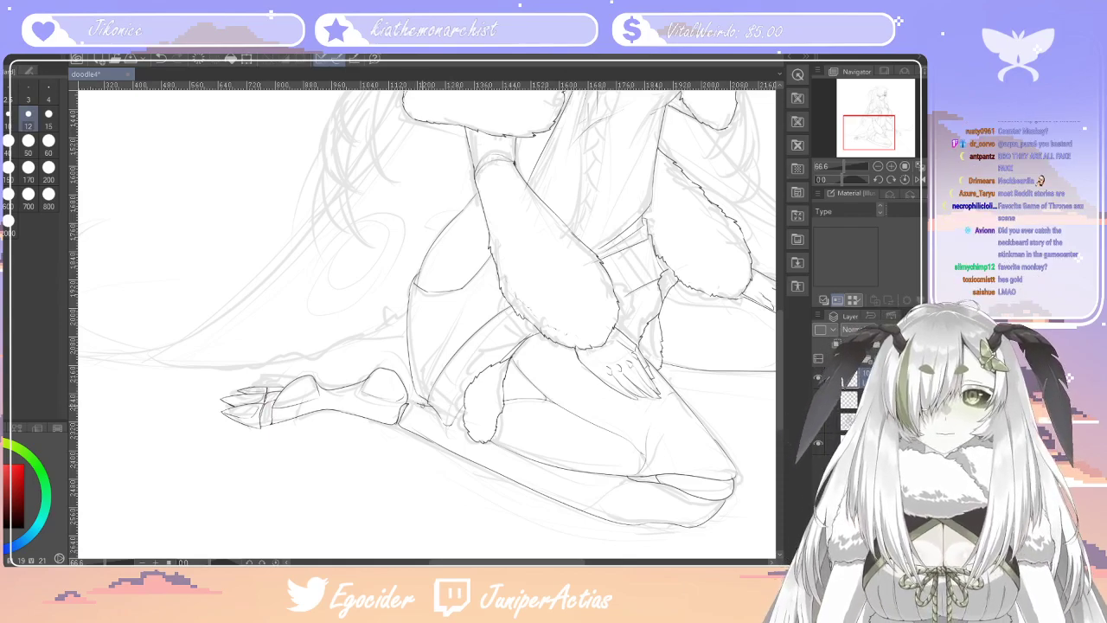
pyautogui.press('[')
pyautogui.press('[')
pyautogui.press('[')
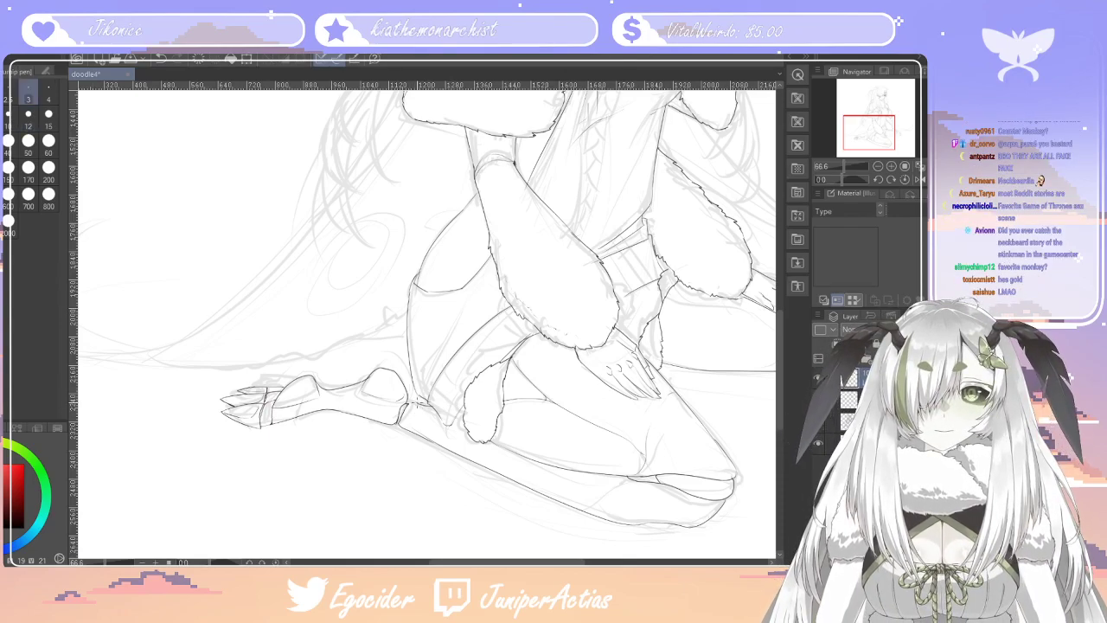
pyautogui.scroll(1, 779, 404)
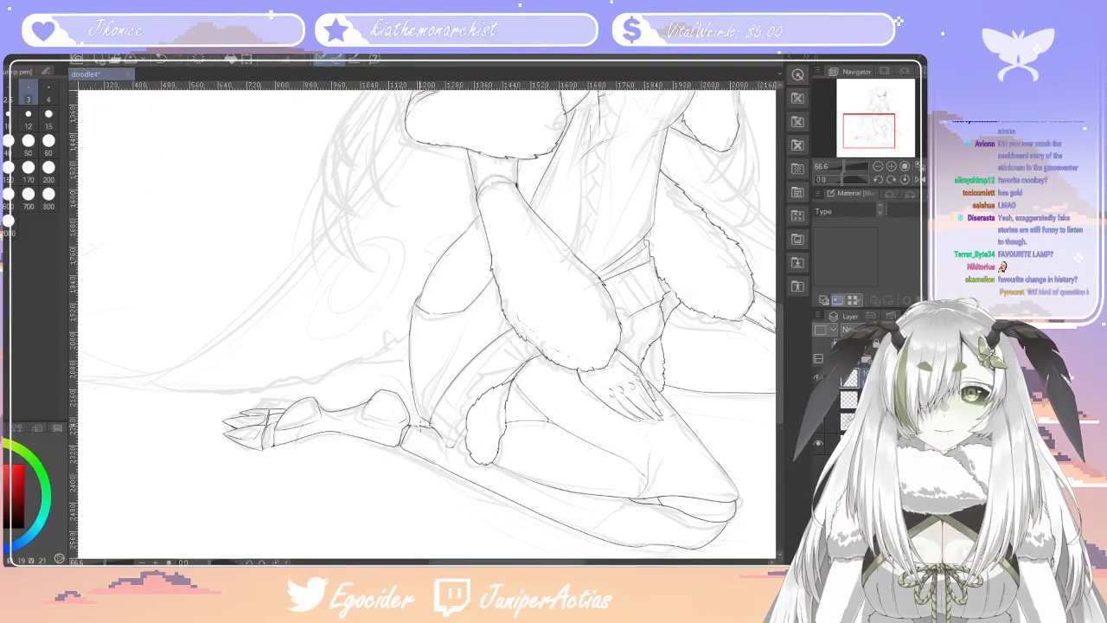
# Ink the hair lock along the outer side of the fringe with the size 3 pen, redoing the first stroke
pyautogui.moveTo(784, 371); pyautogui.dragTo(771, 268)
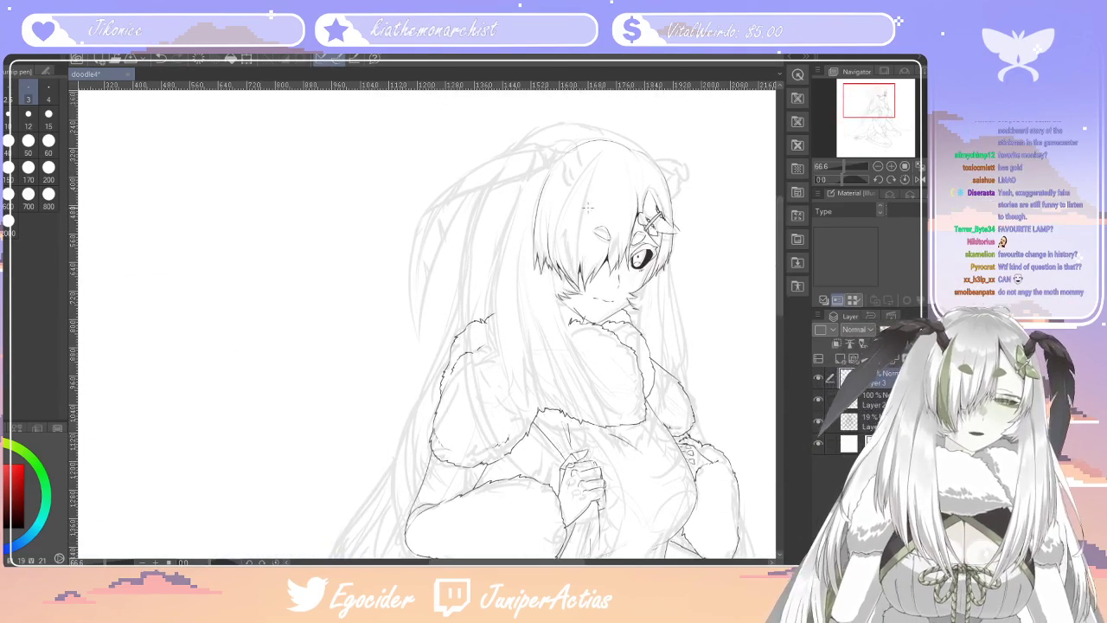
pyautogui.moveTo(543, 177); pyautogui.dragTo(525, 244)
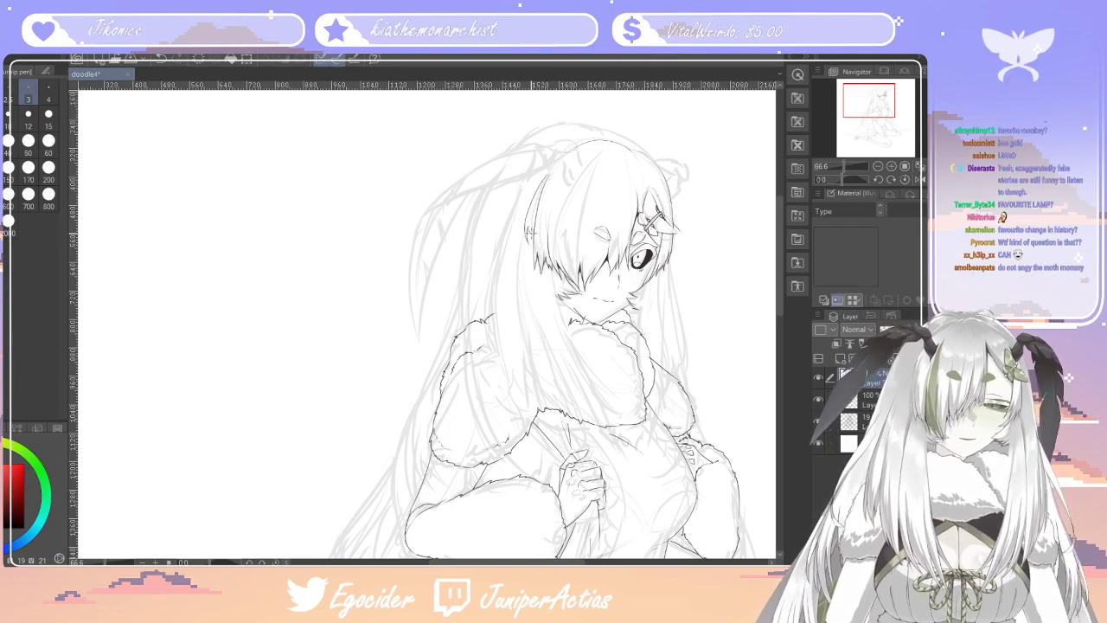
pyautogui.hotkey('ctrl', 'z')
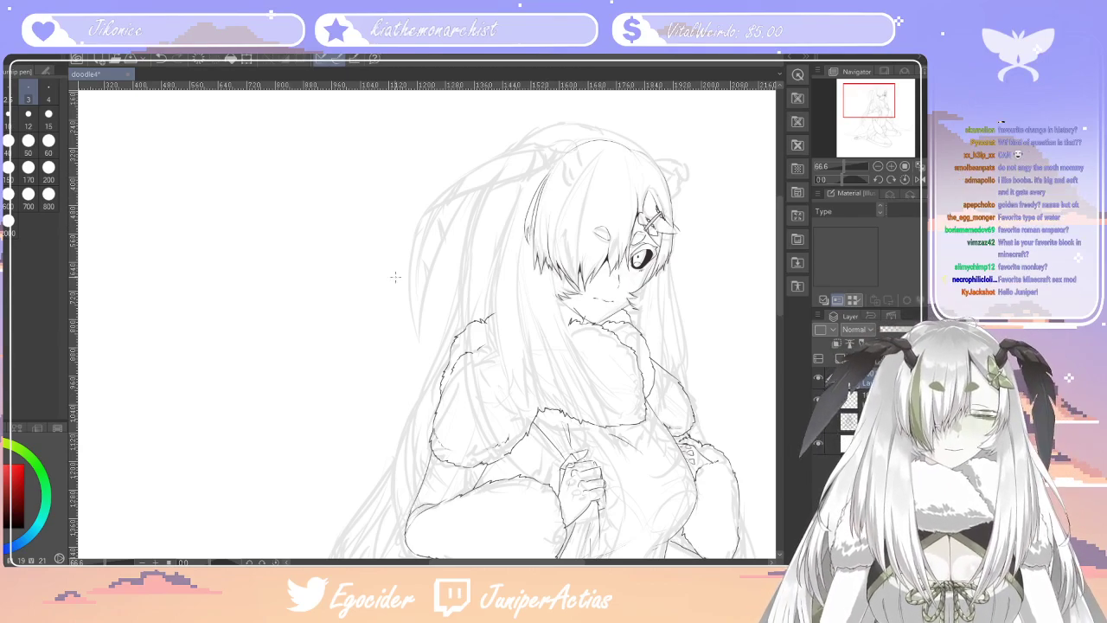
pyautogui.press('e')
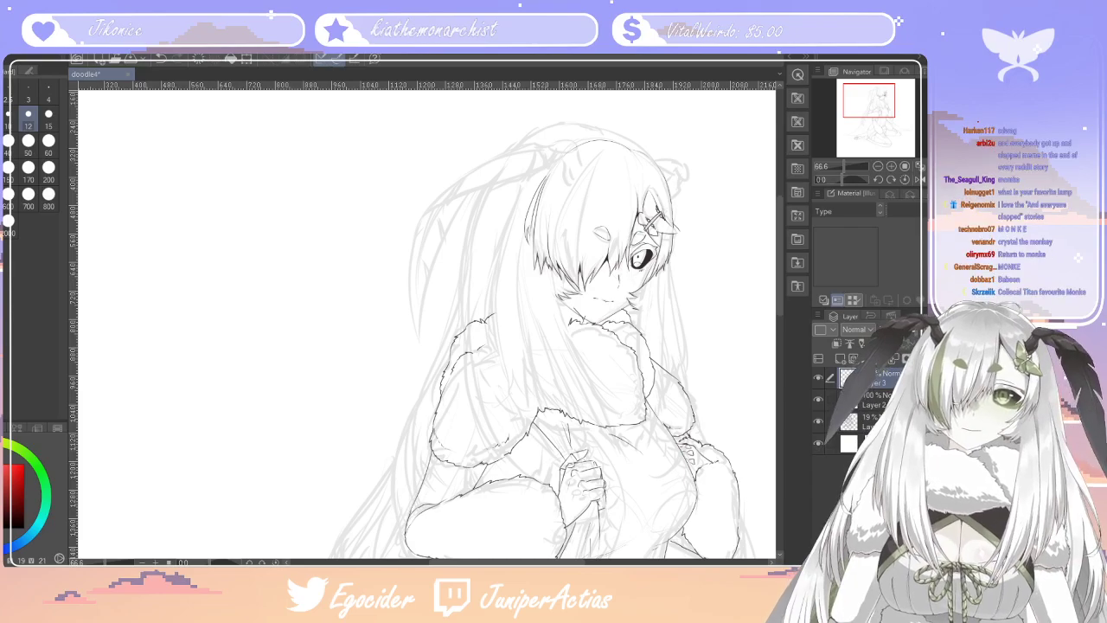
pyautogui.hotkey('ctrl', 'shift', 'n')
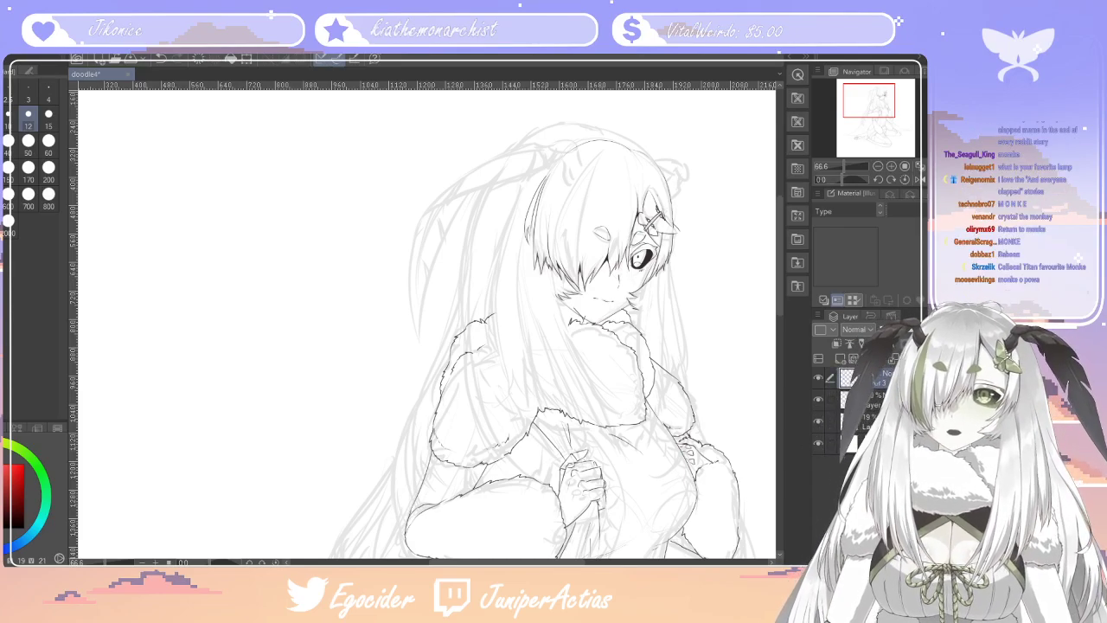
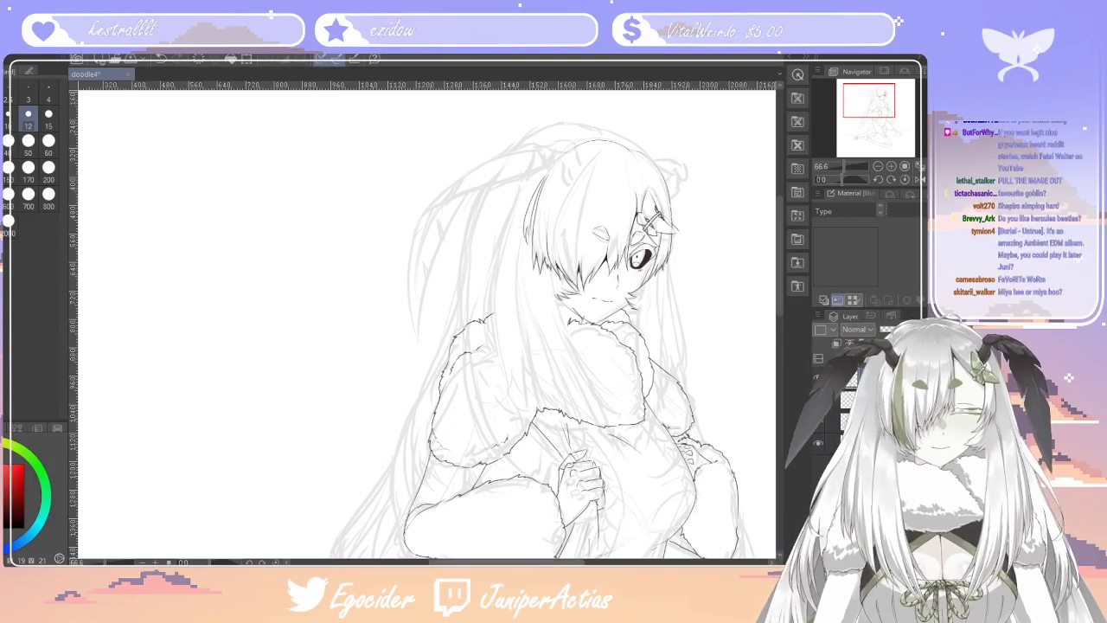
pyautogui.moveTo(553, 562); pyautogui.dragTo(587, 562)
pyautogui.moveTo(780, 306); pyautogui.dragTo(774, 309)
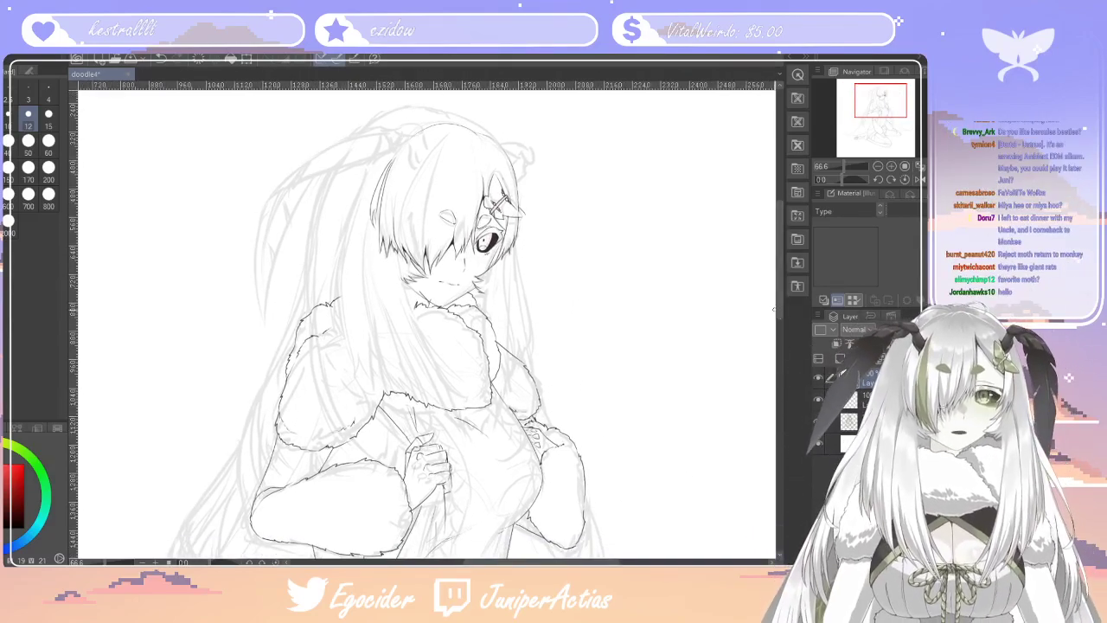
pyautogui.press('p')
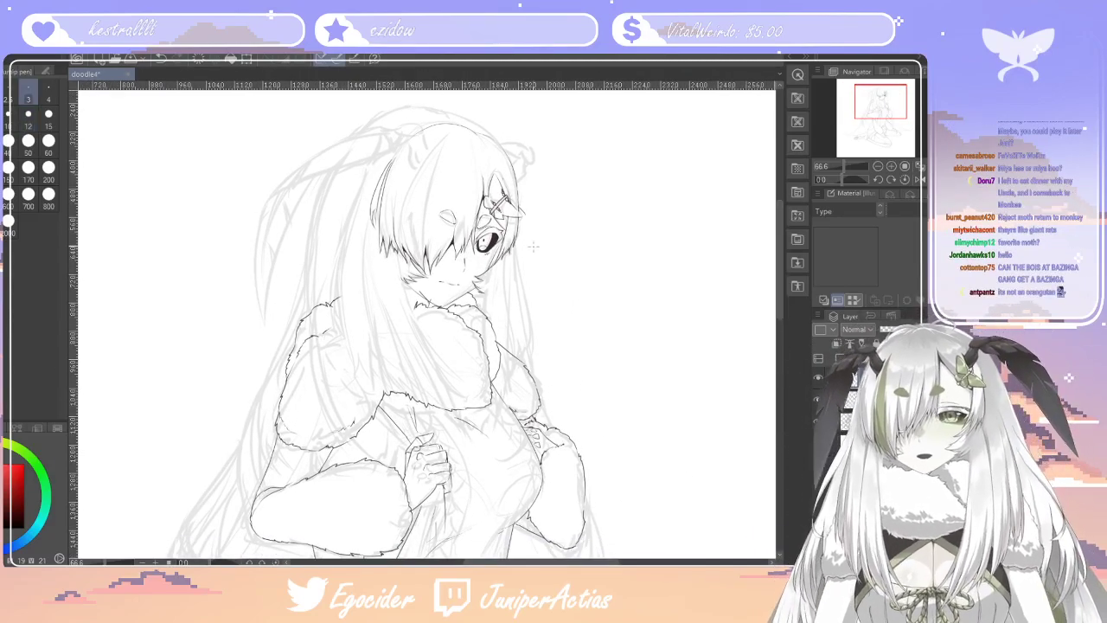
pyautogui.scroll(-1, 750, 370)
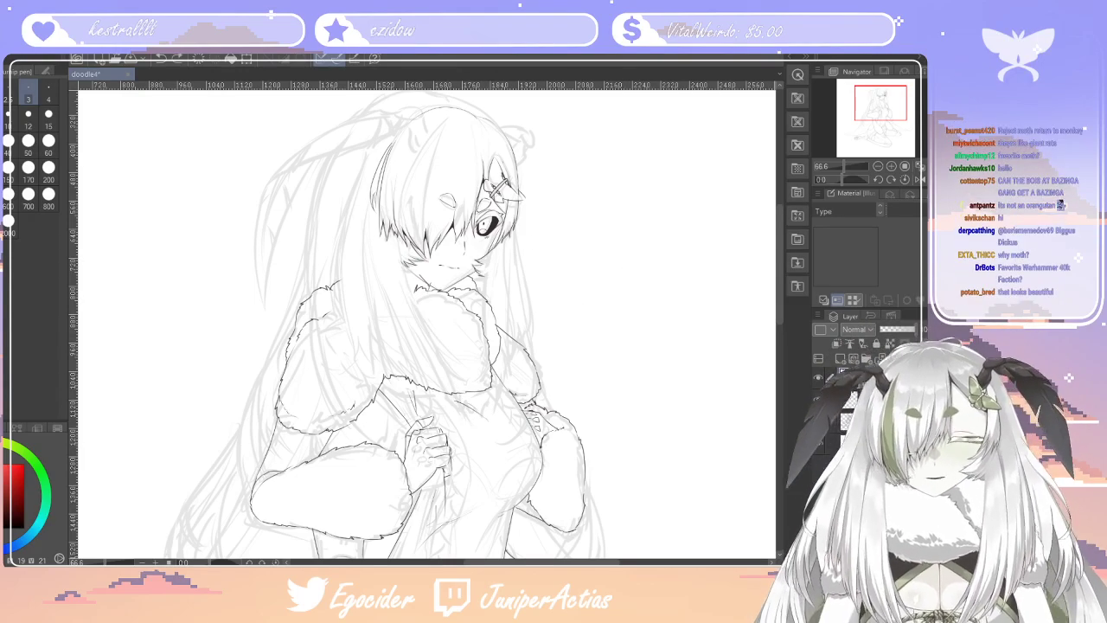
pyautogui.moveTo(779, 314)
pyautogui.mouseDown()
pyautogui.moveTo(779, 371)
pyautogui.moveTo(780, 313)
pyautogui.mouseUp()
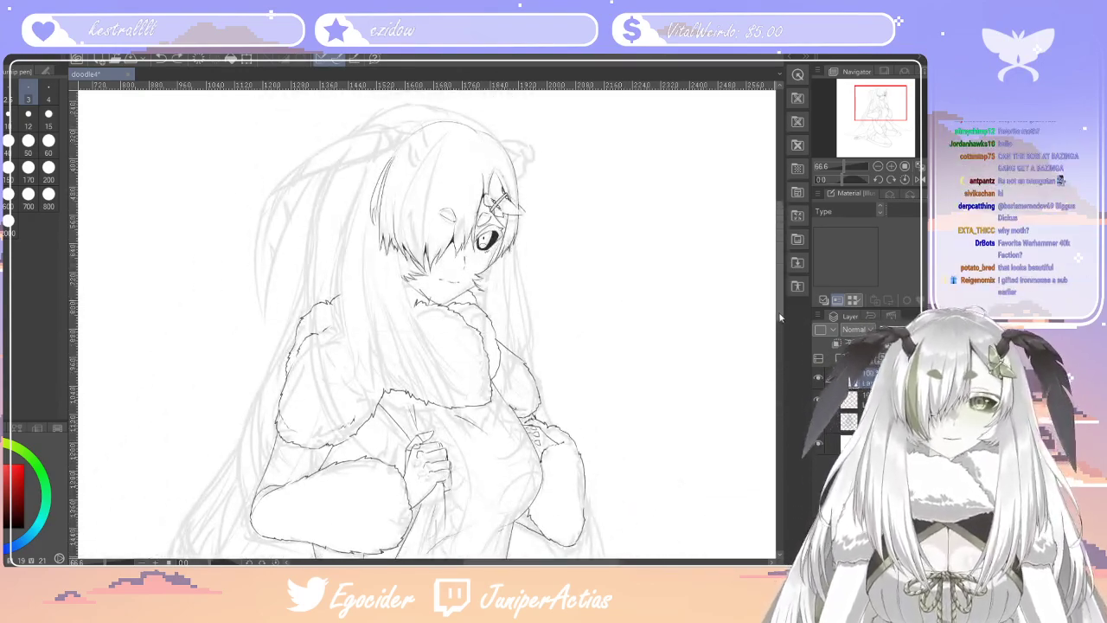
pyautogui.press('e')
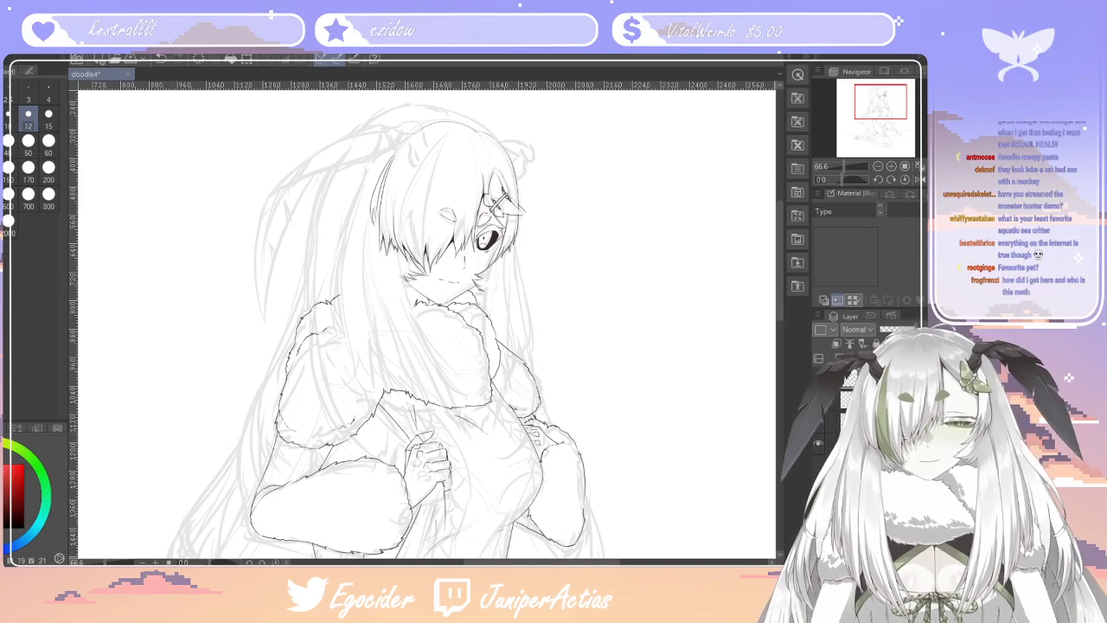
pyautogui.press('p')
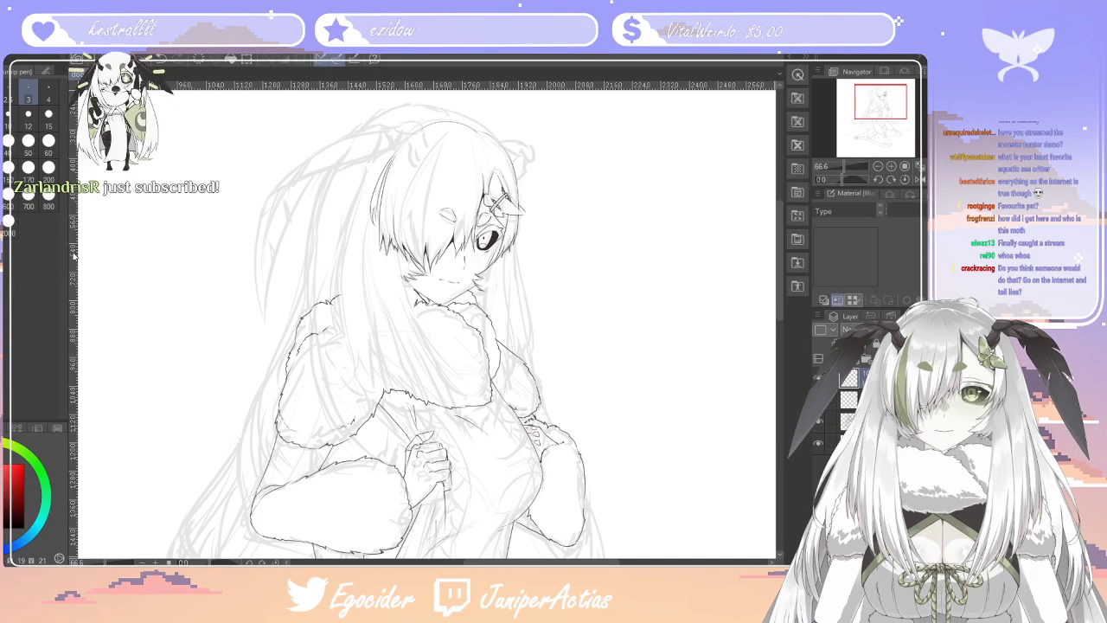
# Try to fill the neck gap between the jaw and the fur collar with black using the Fill tool
pyautogui.press('g')
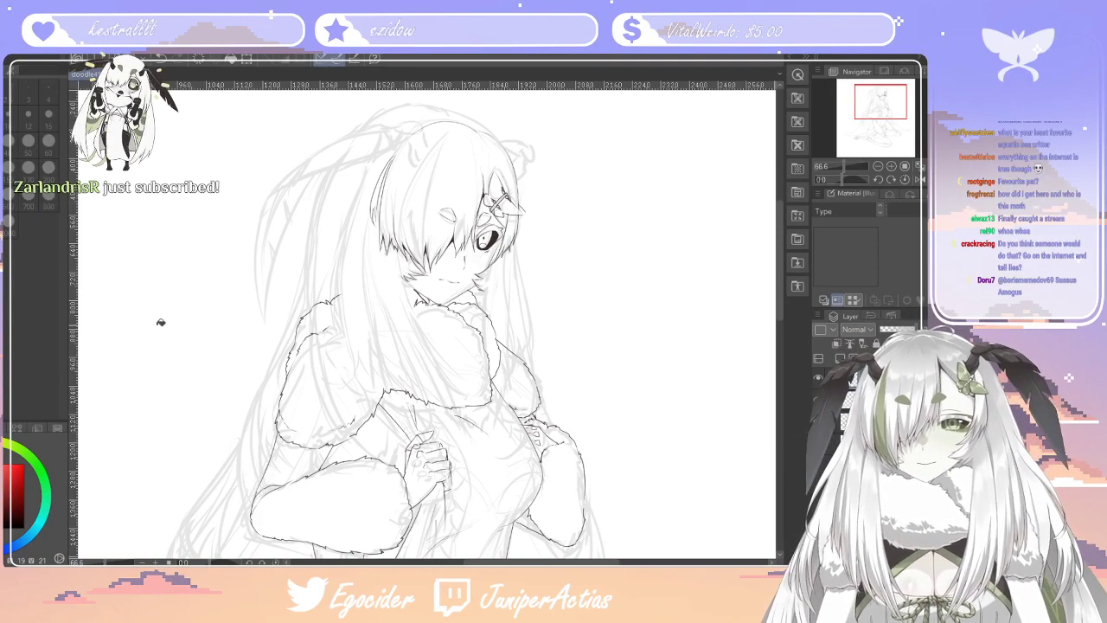
pyautogui.click(426, 299)
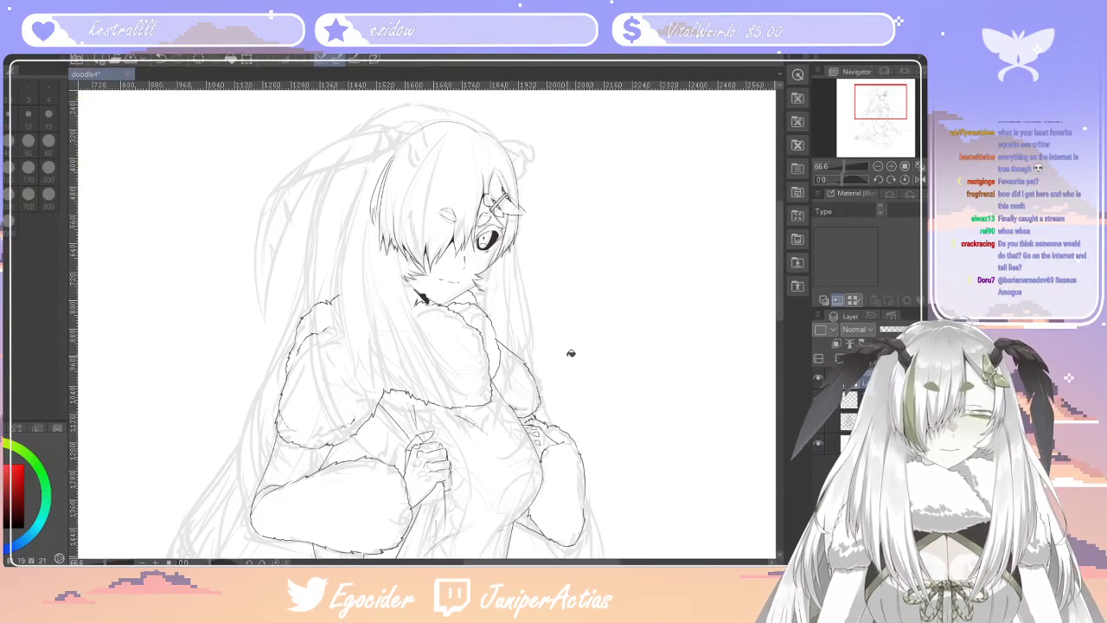
pyautogui.hotkey('ctrl', 'z')
# Paint the shadow under the jaw solid black down to the fur collar with the size 3 pen
pyautogui.moveTo(382, 289); pyautogui.dragTo(430, 285)
pyautogui.scroll(3, 464, 284)
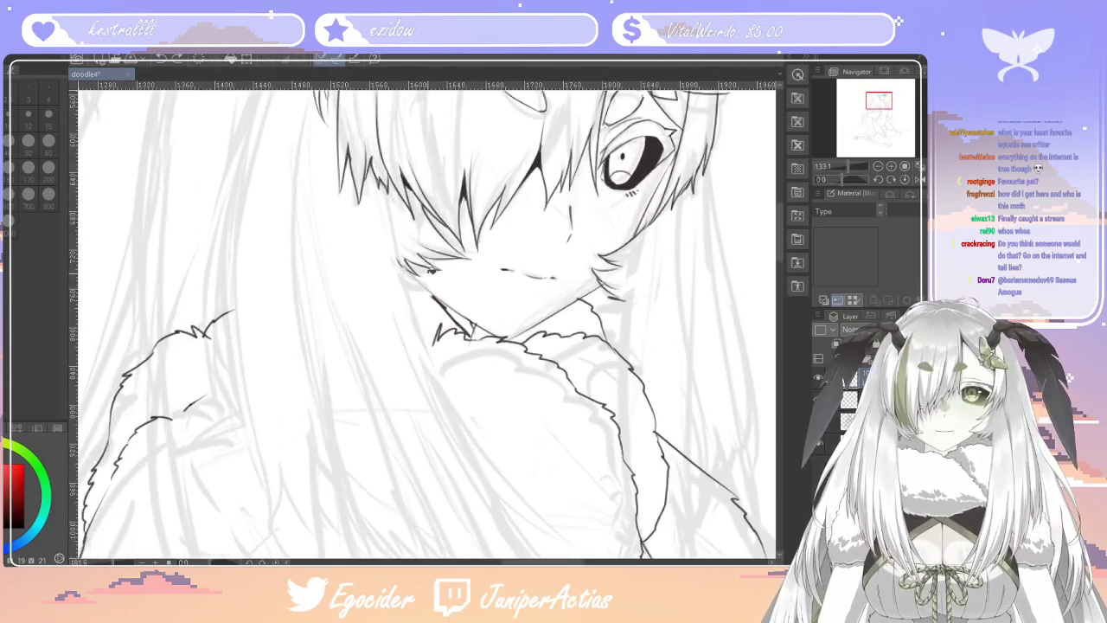
pyautogui.press('p')
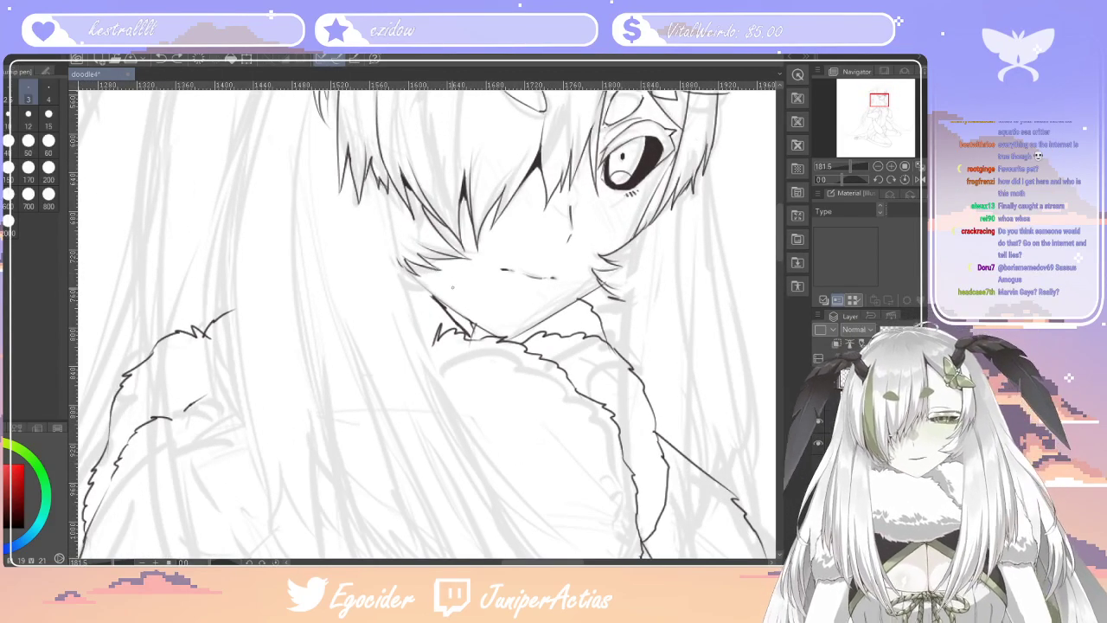
pyautogui.moveTo(472, 327)
pyautogui.mouseDown()
pyautogui.moveTo(433, 296)
pyautogui.moveTo(465, 327)
pyautogui.moveTo(449, 309)
pyautogui.mouseUp()
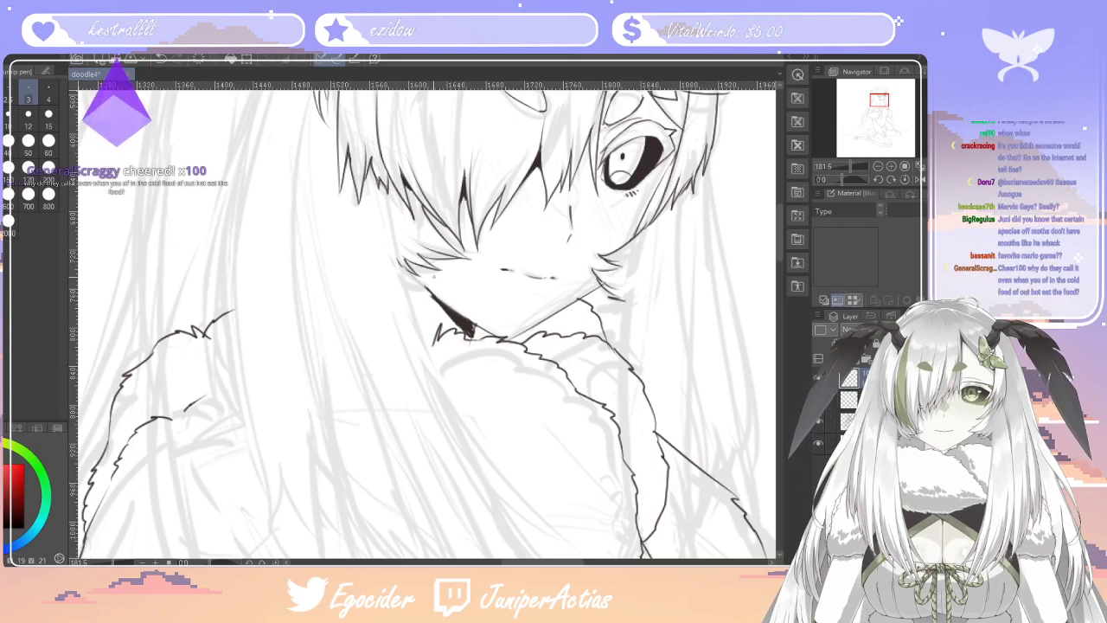
# Ink the front hair strands falling from beside the cheek across the fur collar to its lower edge, redoing the first stroke
pyautogui.scroll(-5, 433, 277)
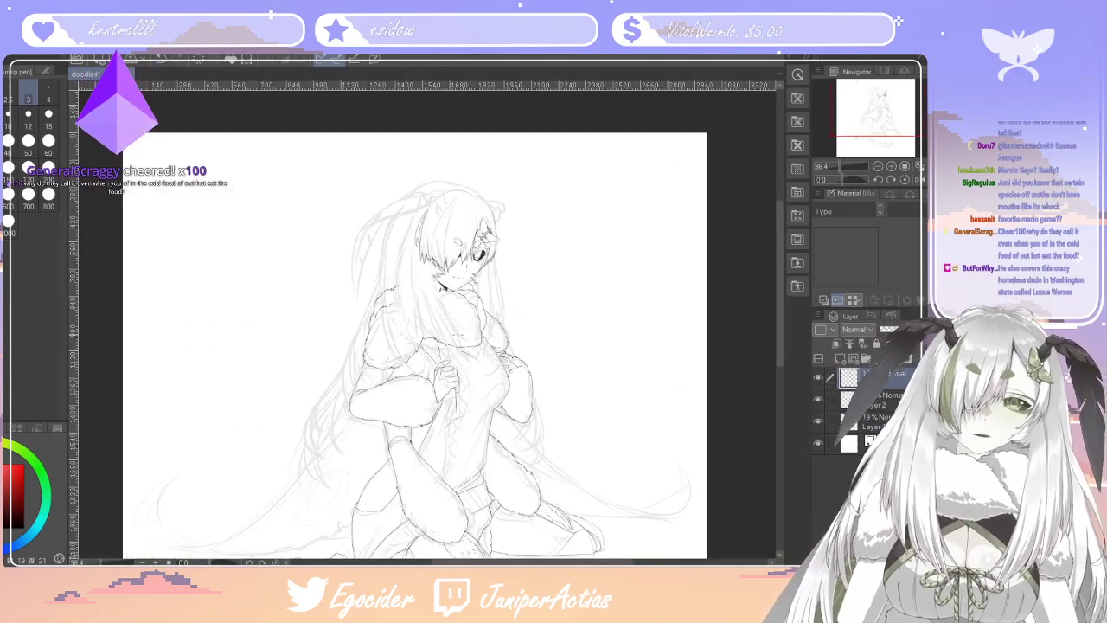
pyautogui.scroll(1, 439, 316)
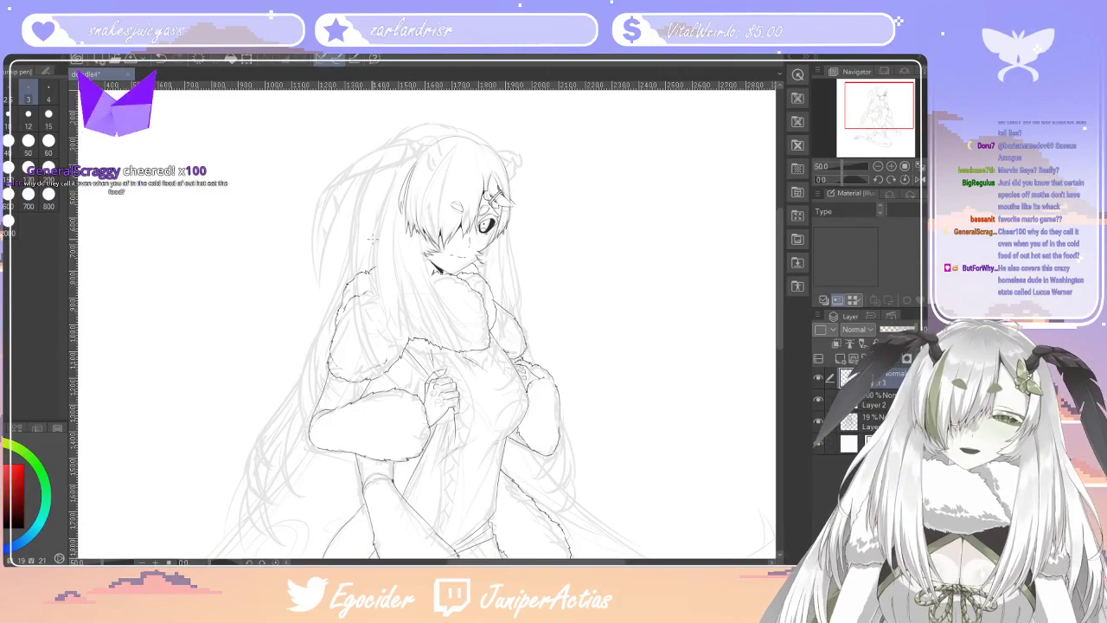
pyautogui.hotkey('ctrl', '+')
pyautogui.hotkey('ctrl', '-')
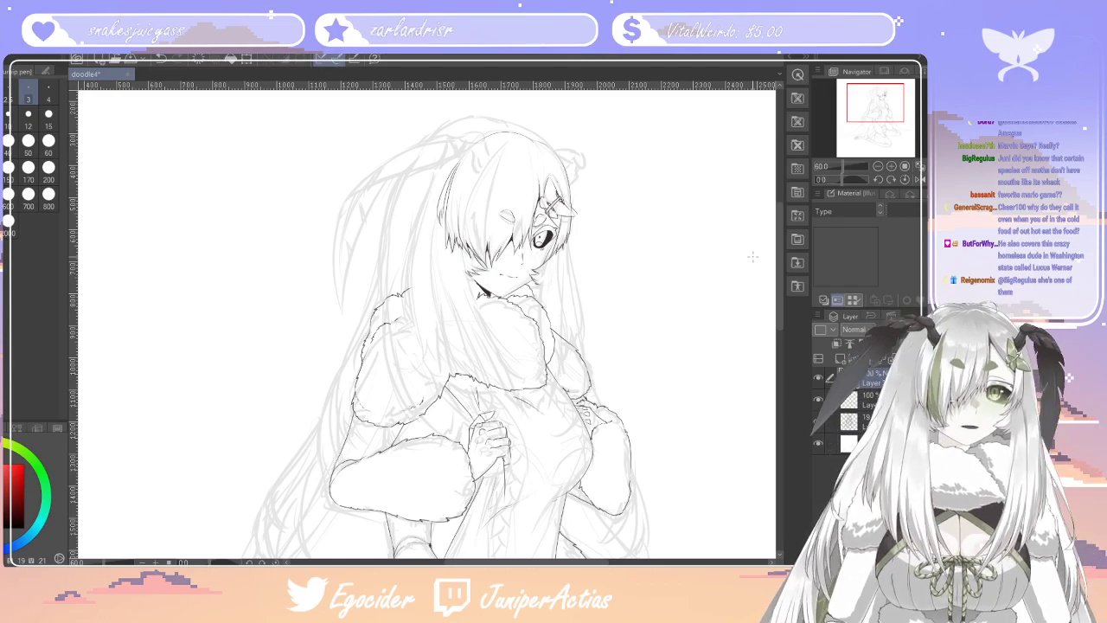
pyautogui.moveTo(780, 284); pyautogui.dragTo(780, 287)
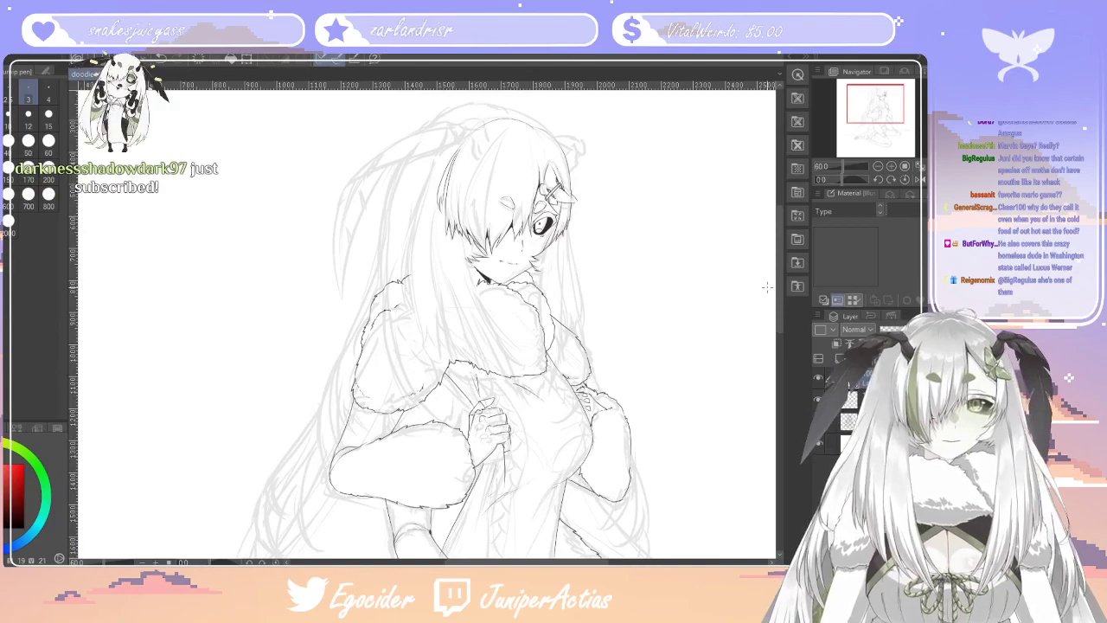
pyautogui.moveTo(465, 246); pyautogui.dragTo(528, 414)
pyautogui.hotkey('ctrl', 'z')
pyautogui.moveTo(465, 242); pyautogui.dragTo(521, 379)
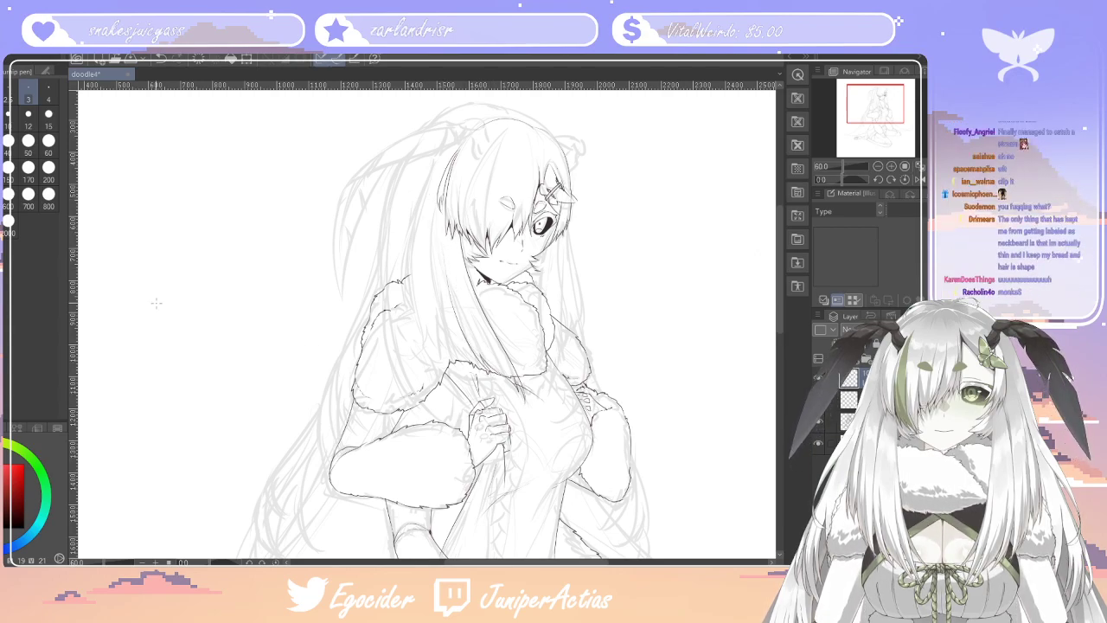
# Look over the inked figure from the head and fur collar down to the kneeling legs and feet
pyautogui.press('e')
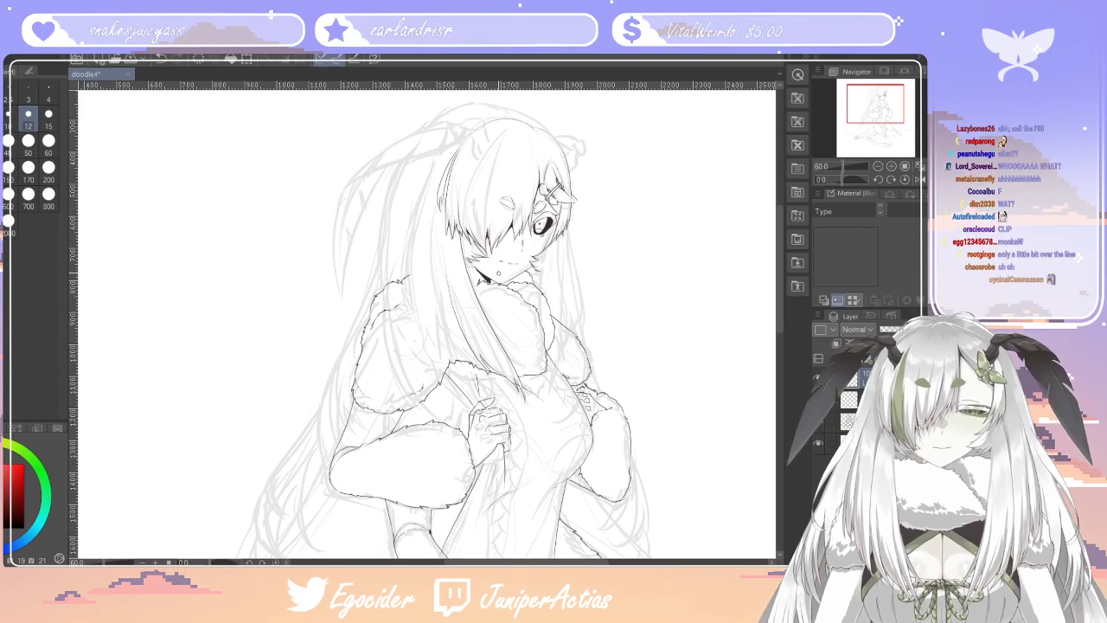
pyautogui.click(4, 333)
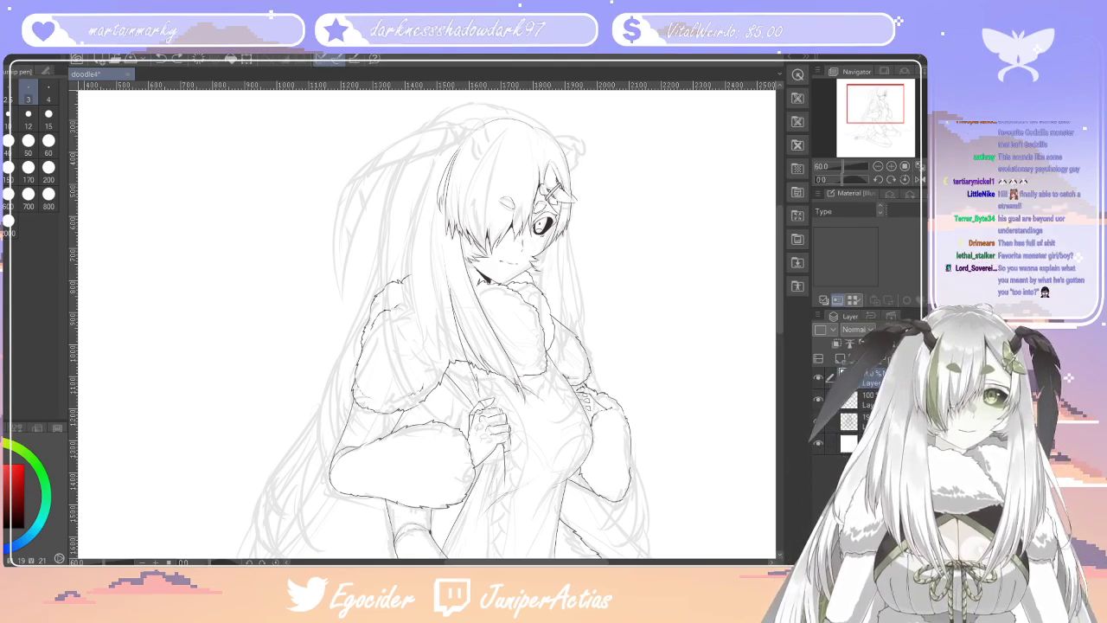
pyautogui.moveTo(780, 293)
pyautogui.mouseDown()
pyautogui.moveTo(776, 409)
pyautogui.moveTo(775, 376)
pyautogui.moveTo(775, 386)
pyautogui.mouseUp()
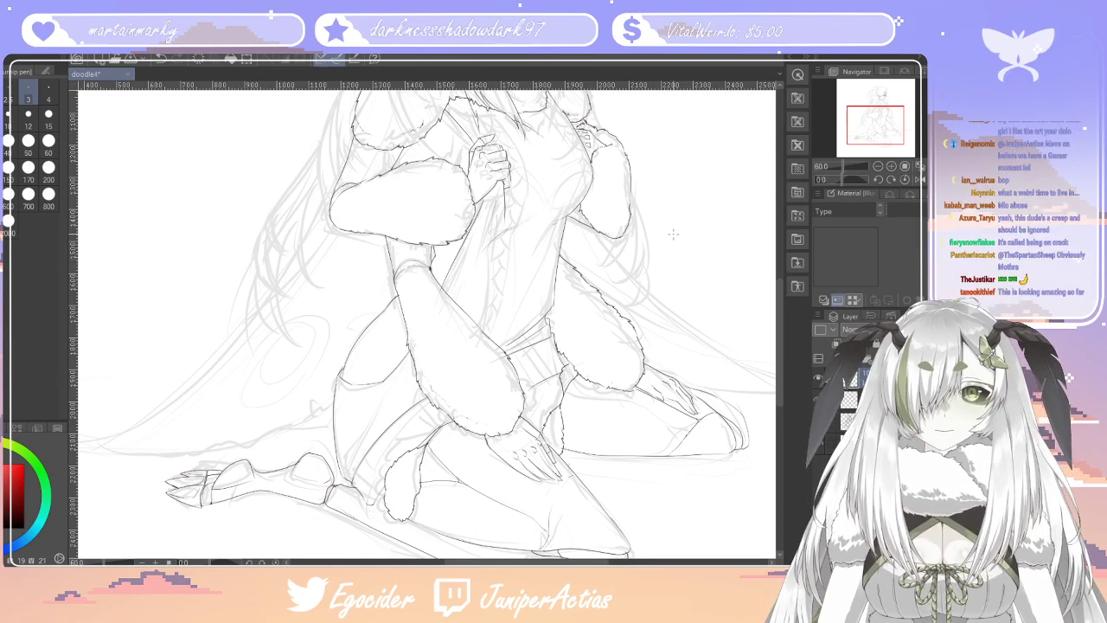
pyautogui.scroll(2, 781, 302)
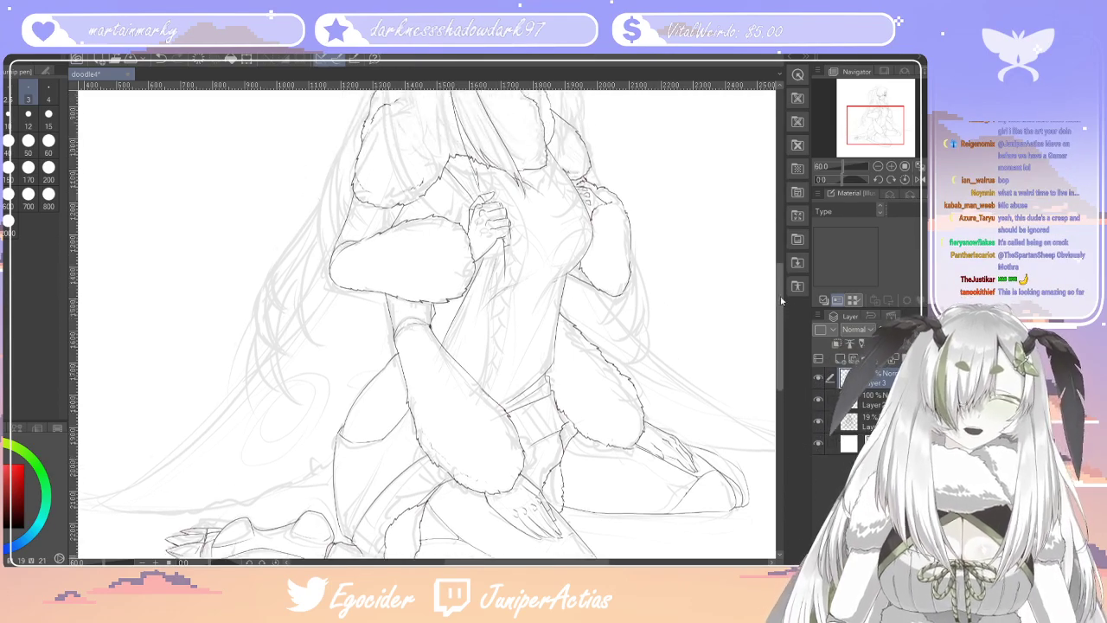
pyautogui.scroll(2, 781, 302)
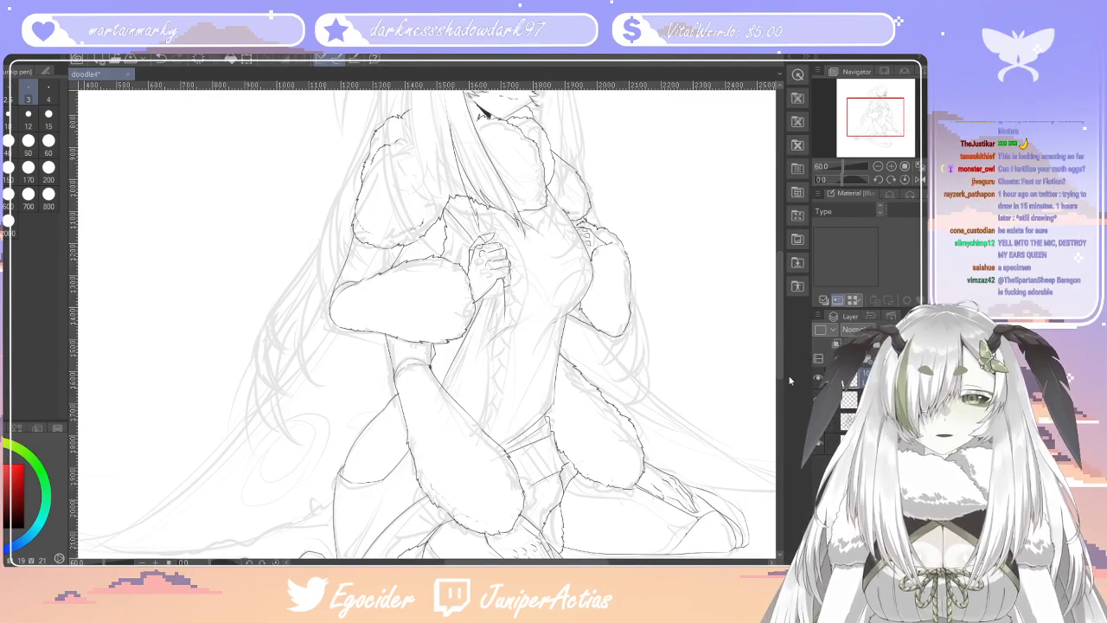
pyautogui.scroll(-5, 792, 372)
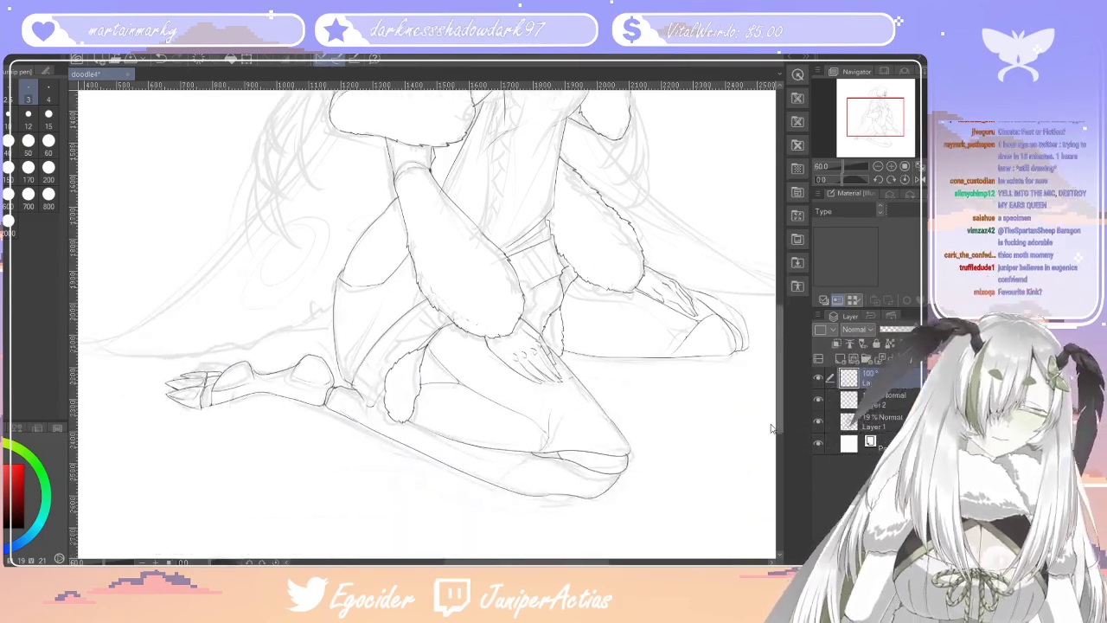
pyautogui.scroll(2, 773, 429)
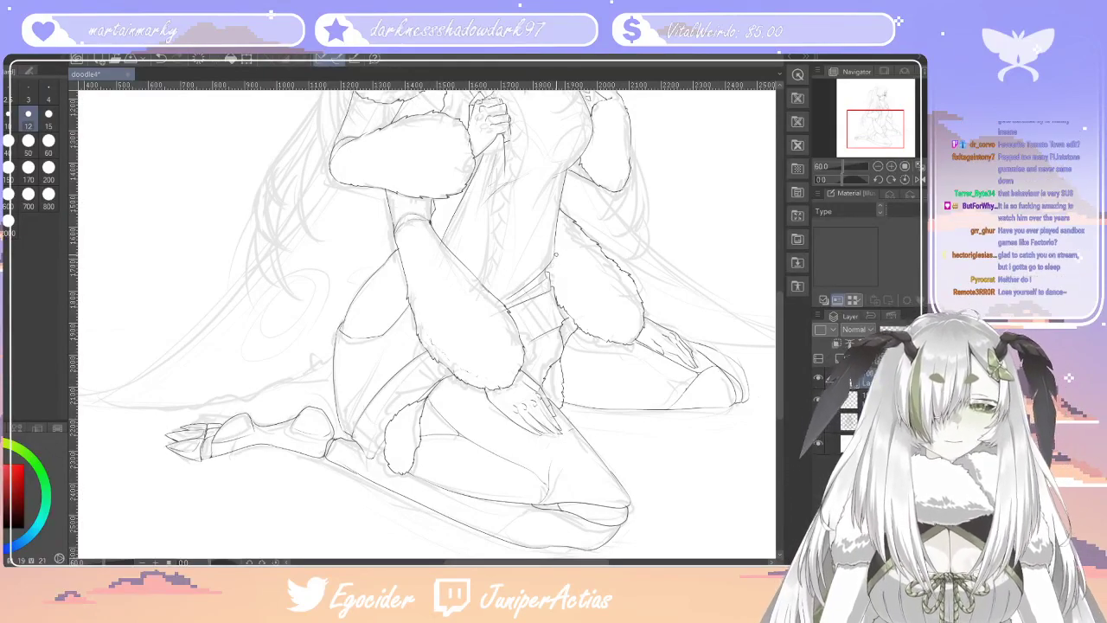
pyautogui.moveTo(780, 372)
pyautogui.mouseDown()
pyautogui.moveTo(781, 385)
pyautogui.moveTo(770, 283)
pyautogui.moveTo(769, 301)
pyautogui.mouseUp()
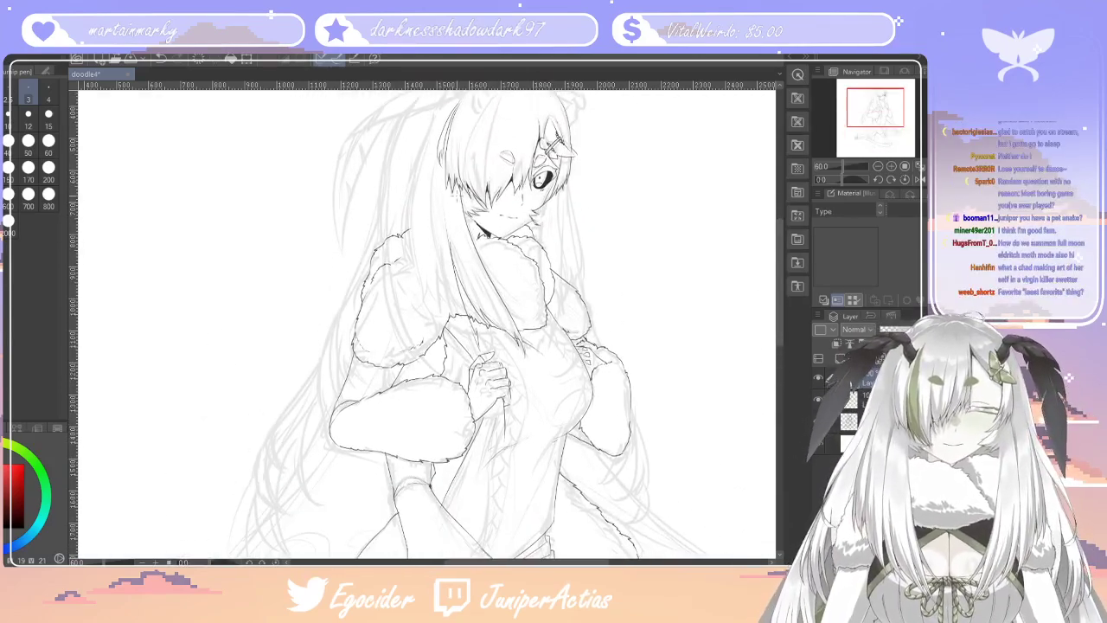
# Ink the long side hair lock falling from beside the fringe over the shoulder fur with the size 3 pen, cleaning up with the eraser
pyautogui.click(28, 113)
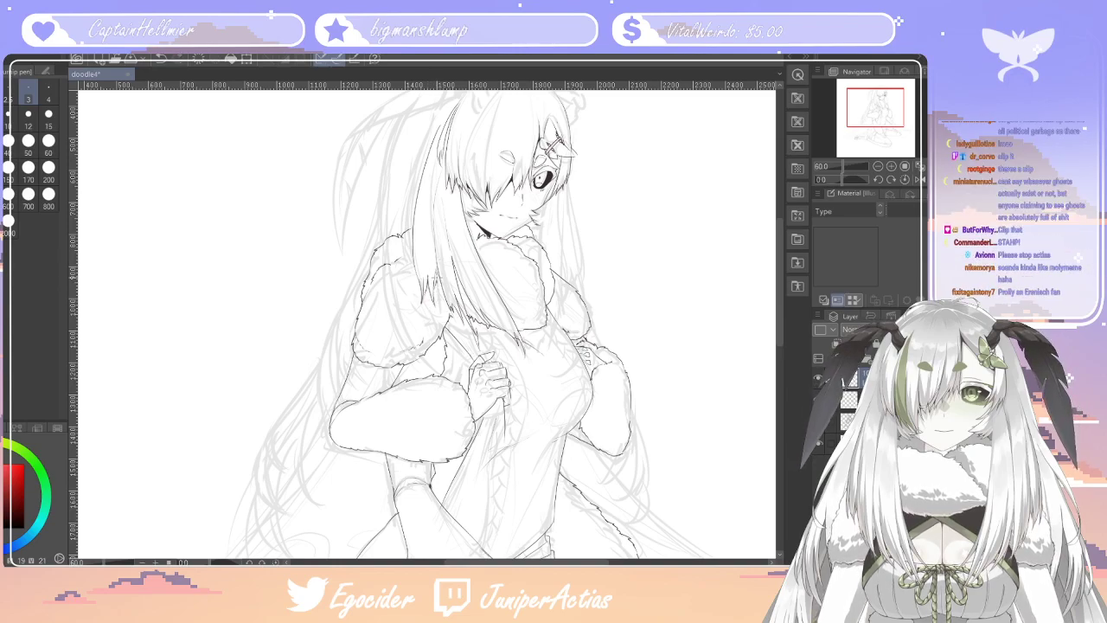
pyautogui.moveTo(435, 127); pyautogui.dragTo(412, 244)
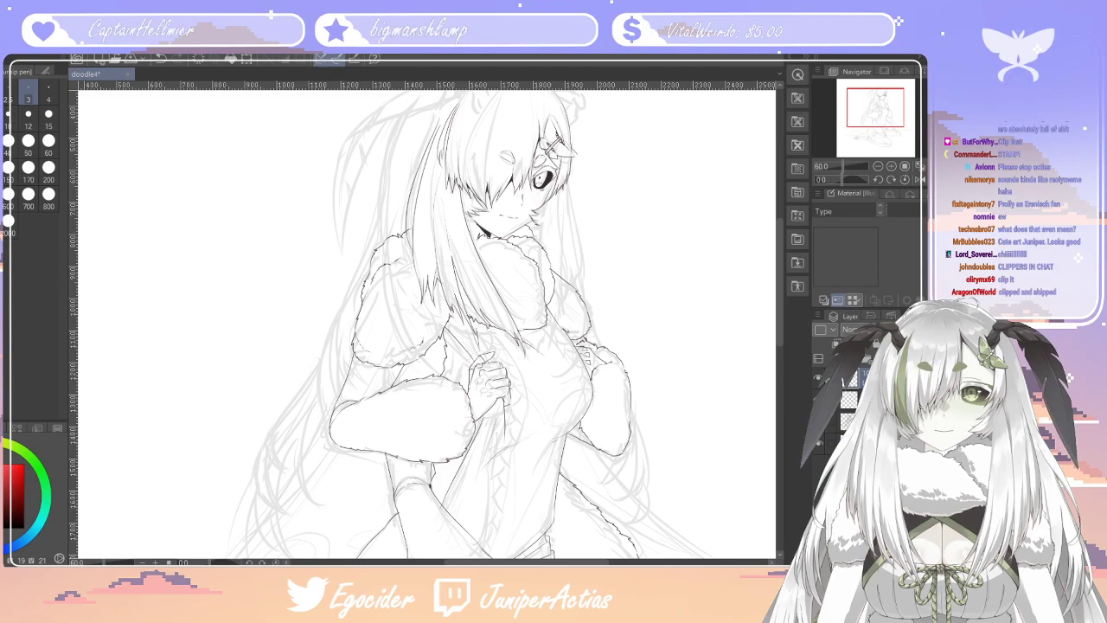
pyautogui.press('e')
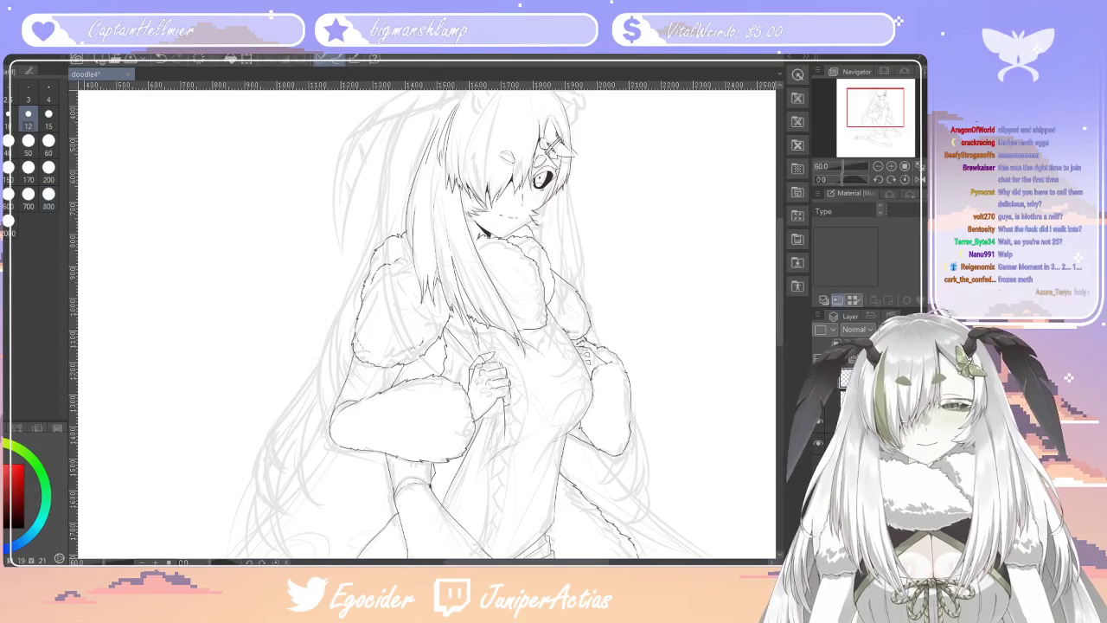
pyautogui.press('p')
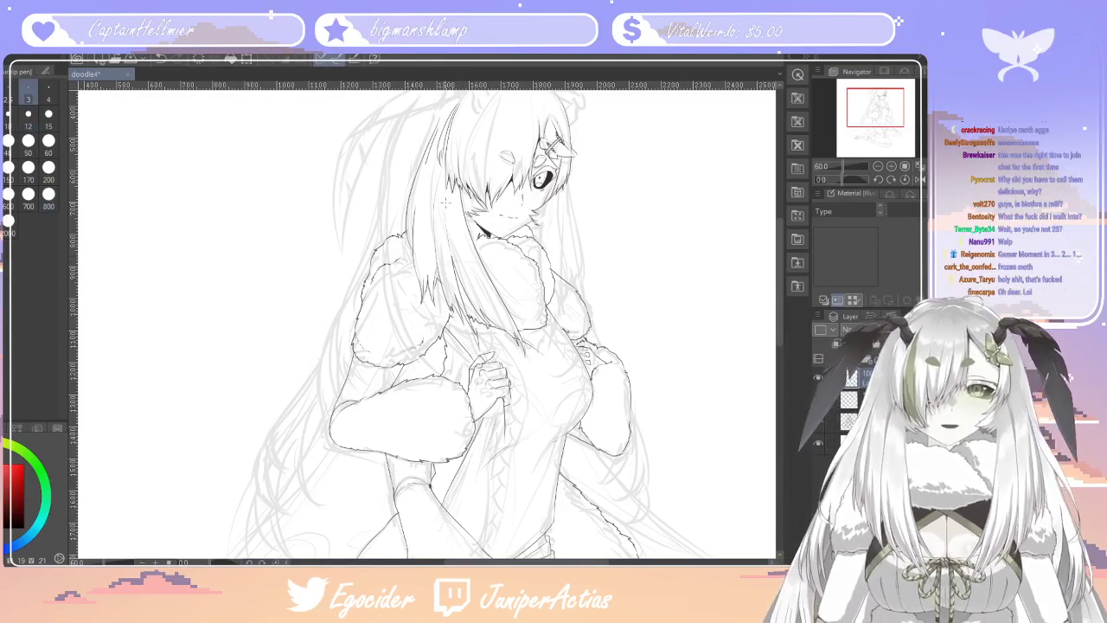
pyautogui.press('e')
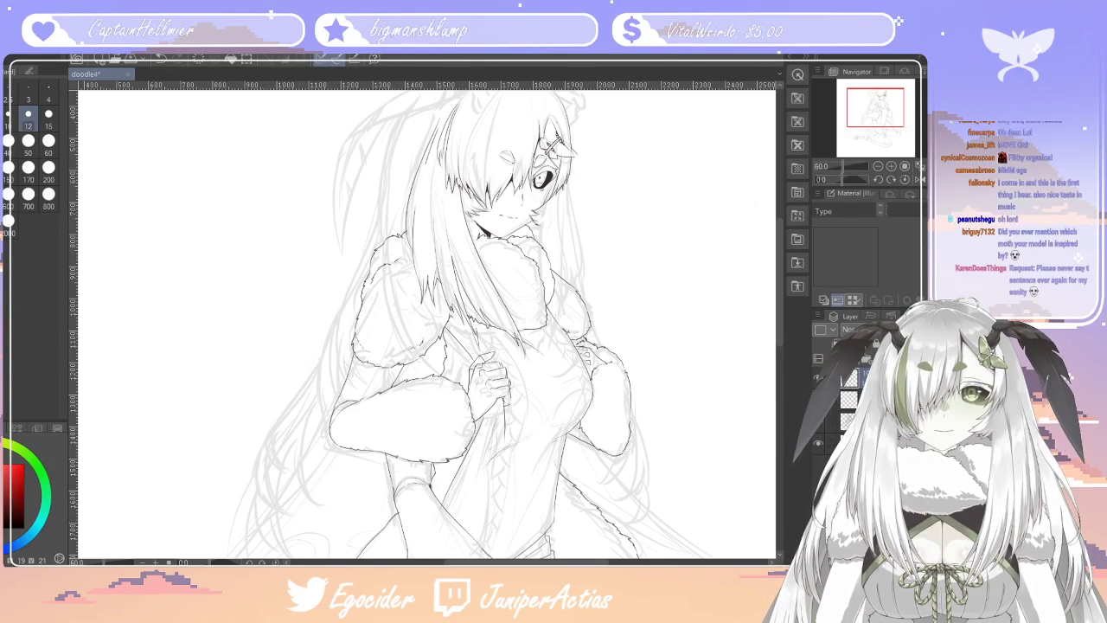
pyautogui.press('p')
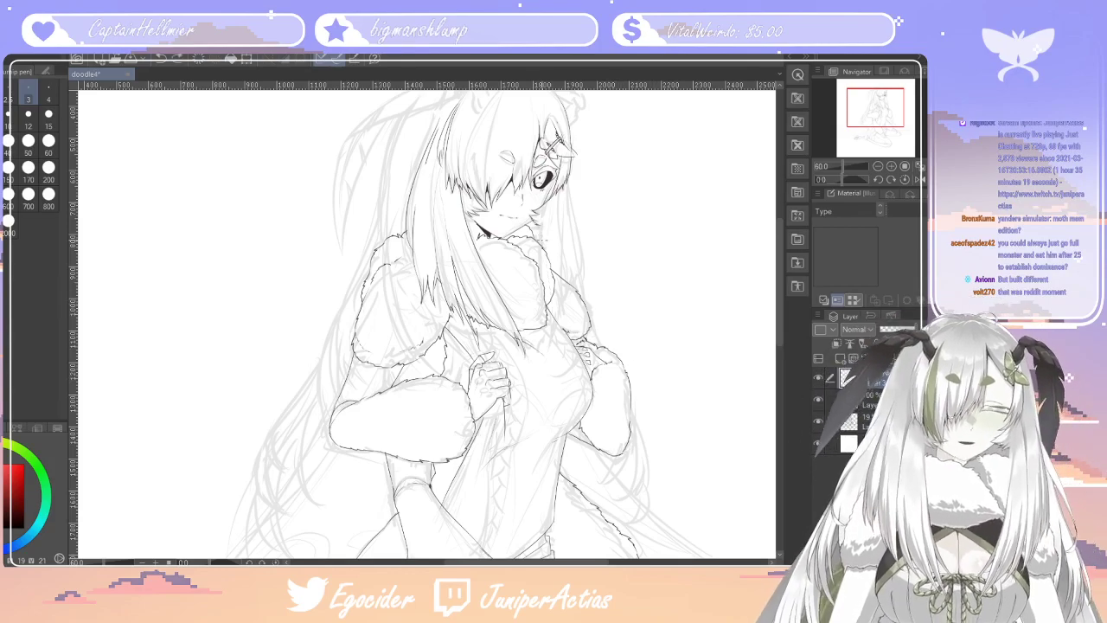
# Ink the hair lock below the visible eye down past the fur collar, and erase the shoulder fur outline crossing it
pyautogui.moveTo(541, 214); pyautogui.dragTo(542, 370)
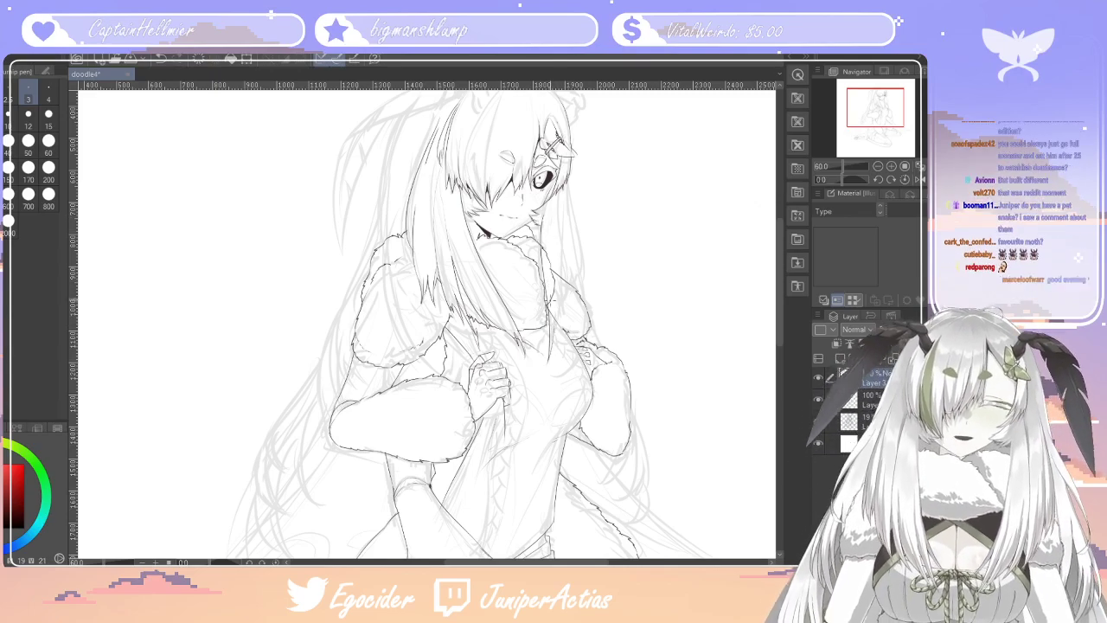
pyautogui.moveTo(561, 317); pyautogui.dragTo(553, 342)
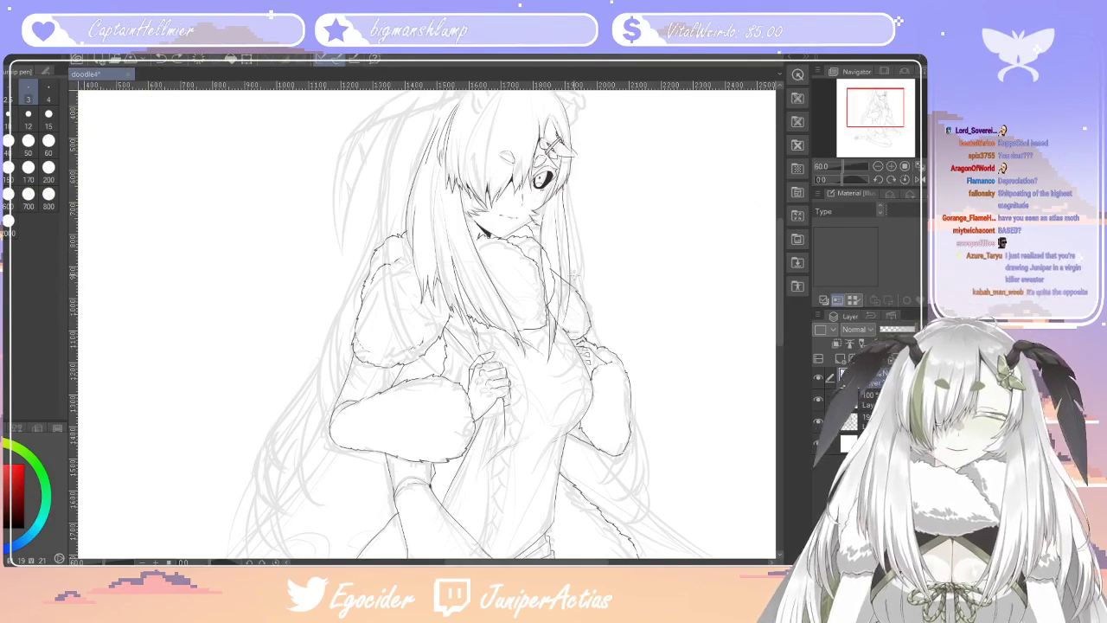
pyautogui.moveTo(559, 317); pyautogui.dragTo(571, 292)
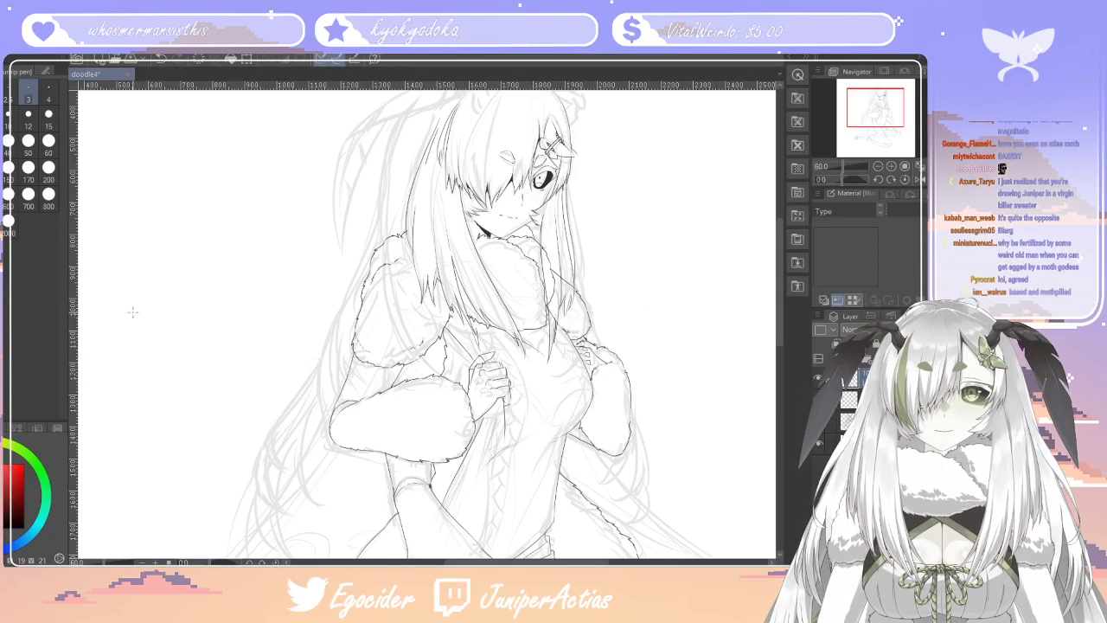
pyautogui.click(28, 113)
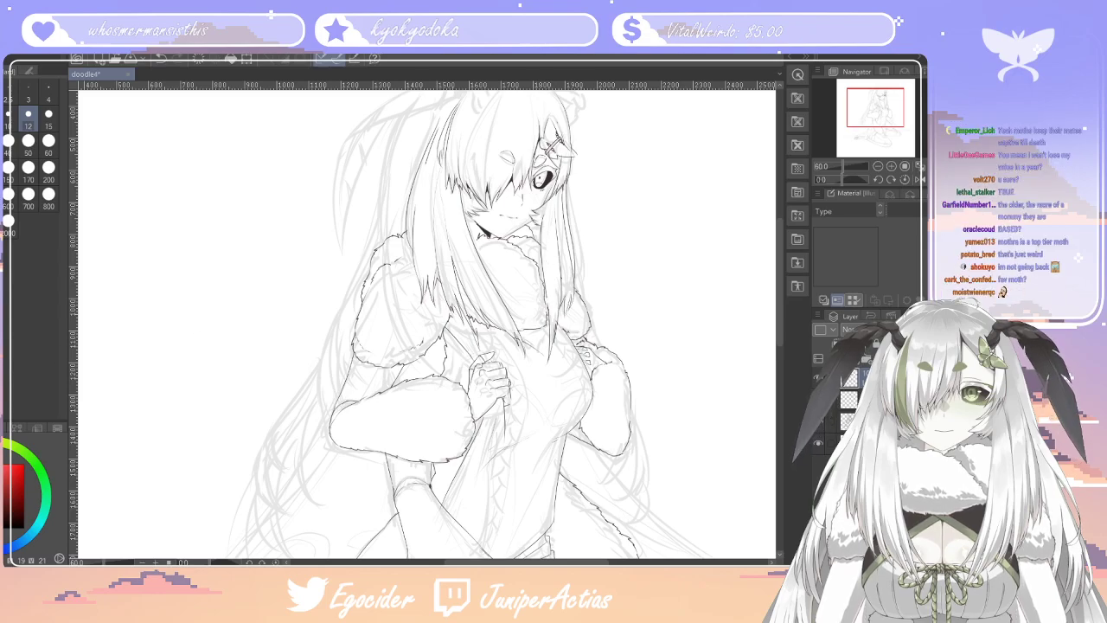
pyautogui.press('p')
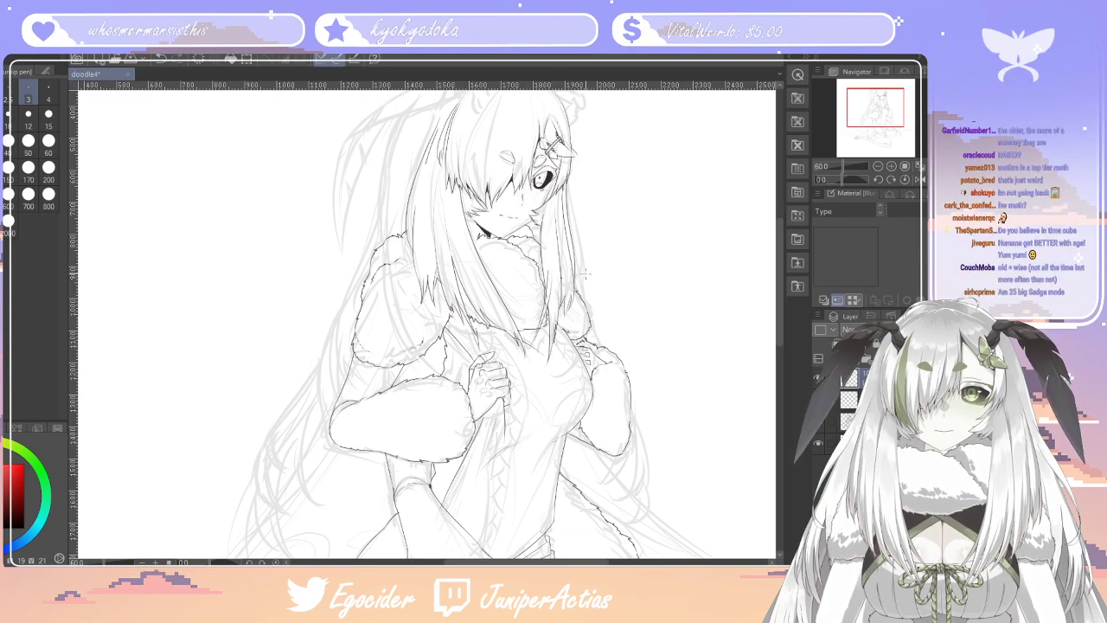
# Refine the hair strands overlapping the fur collar's edge below the visible eye with the size 3 pen and size 12 eraser
pyautogui.scroll(5, 586, 272)
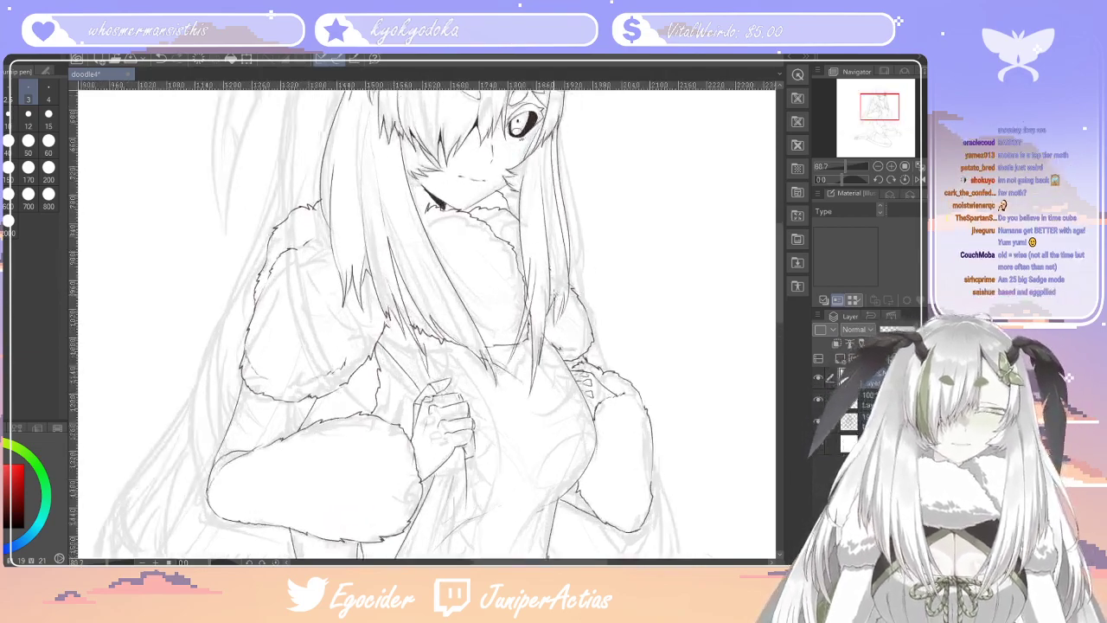
pyautogui.press('e')
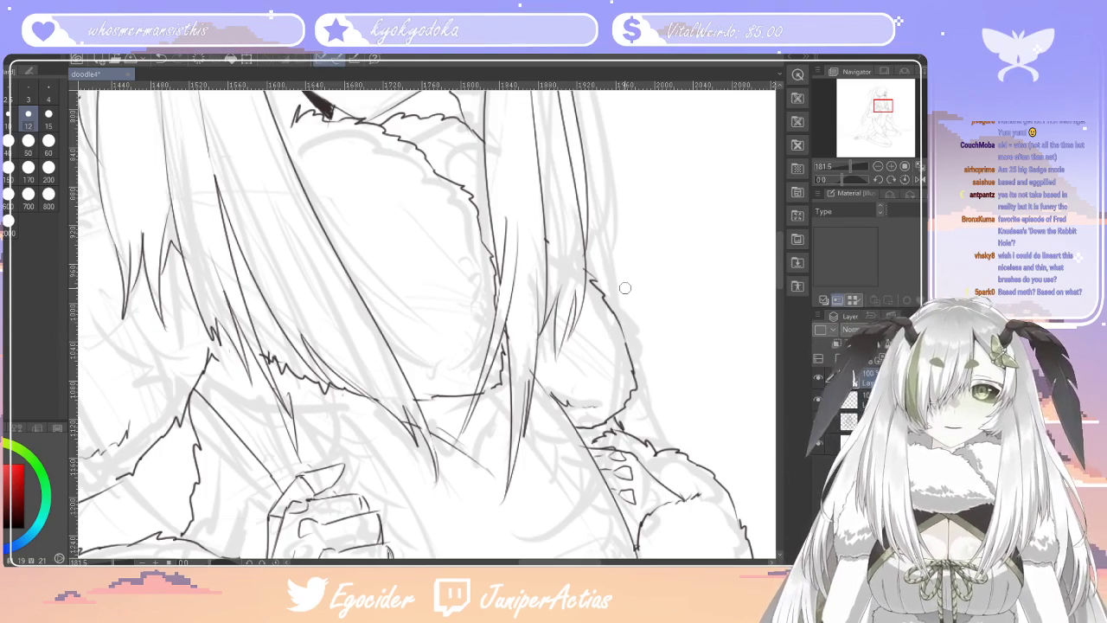
pyautogui.press('p')
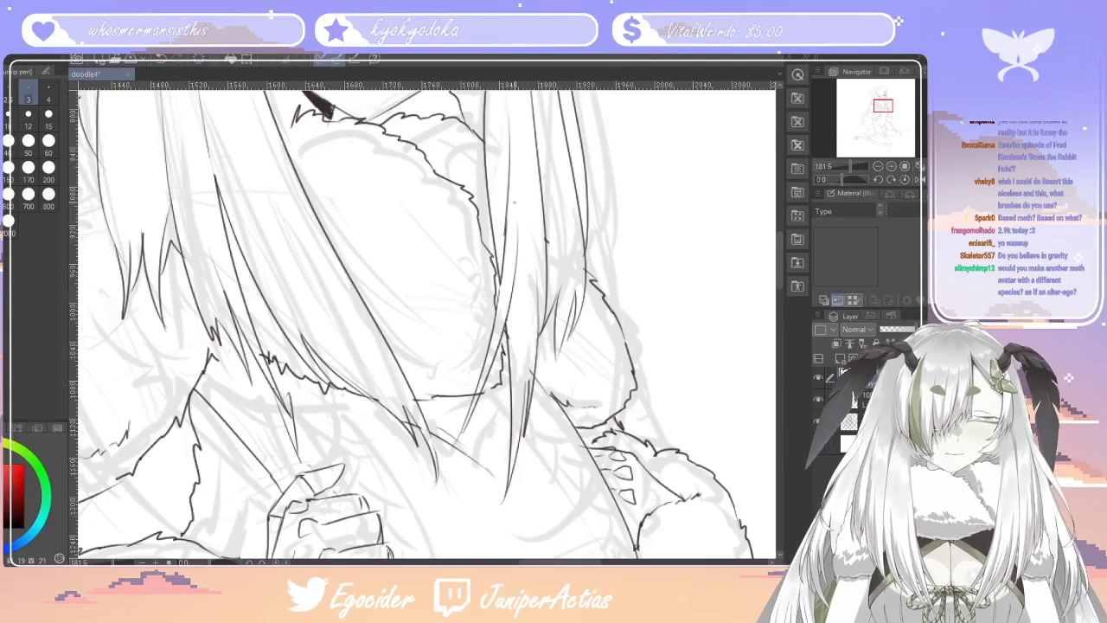
pyautogui.moveTo(502, 269); pyautogui.dragTo(493, 331)
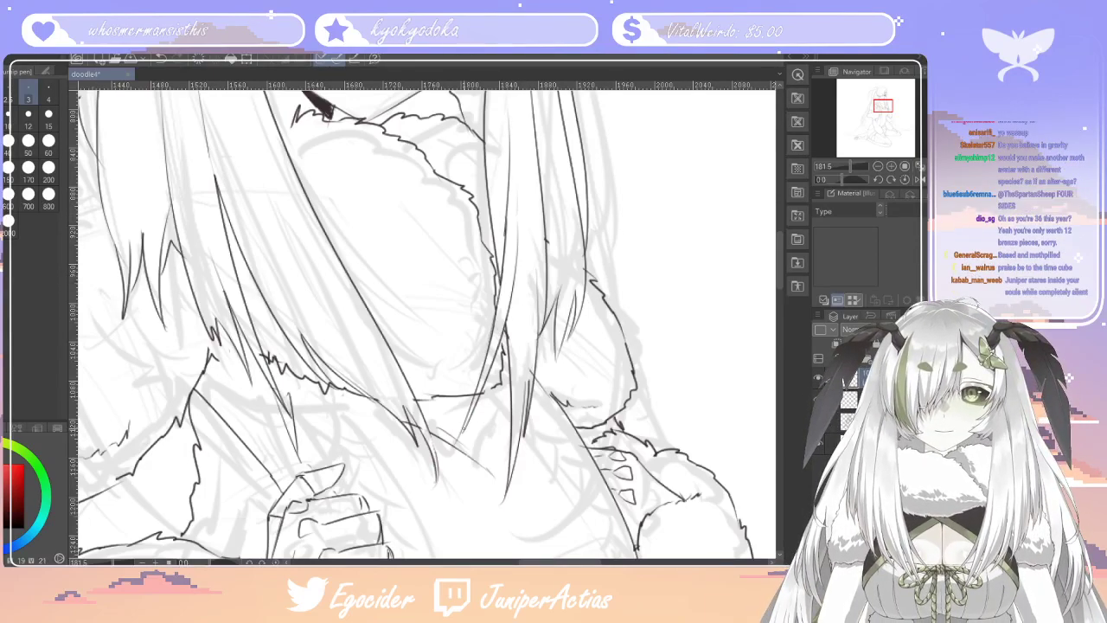
pyautogui.press('e')
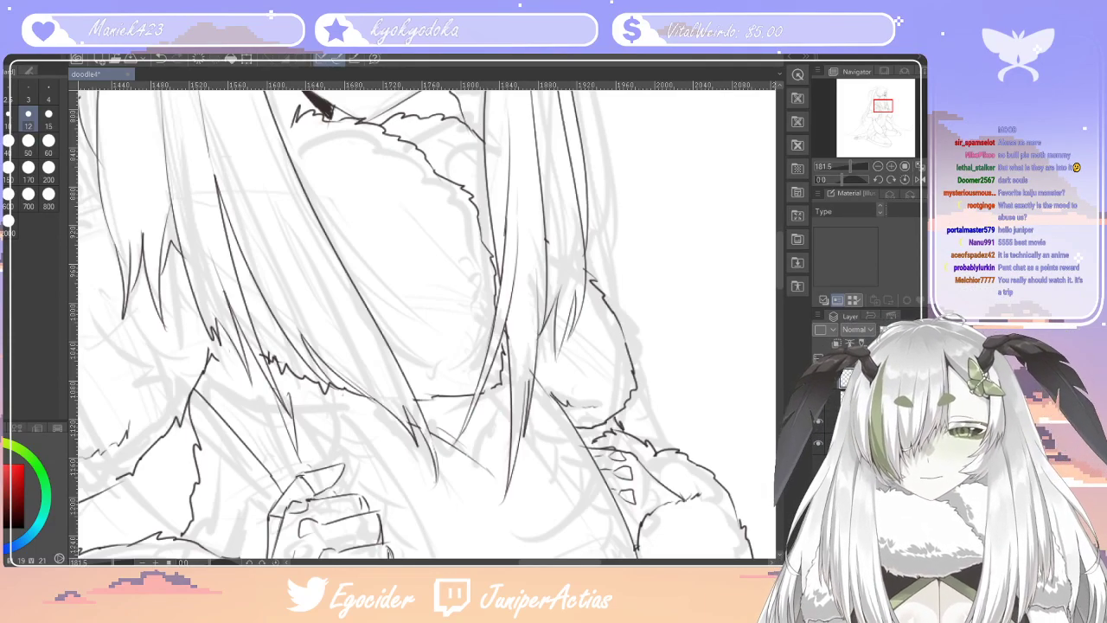
pyautogui.press('p')
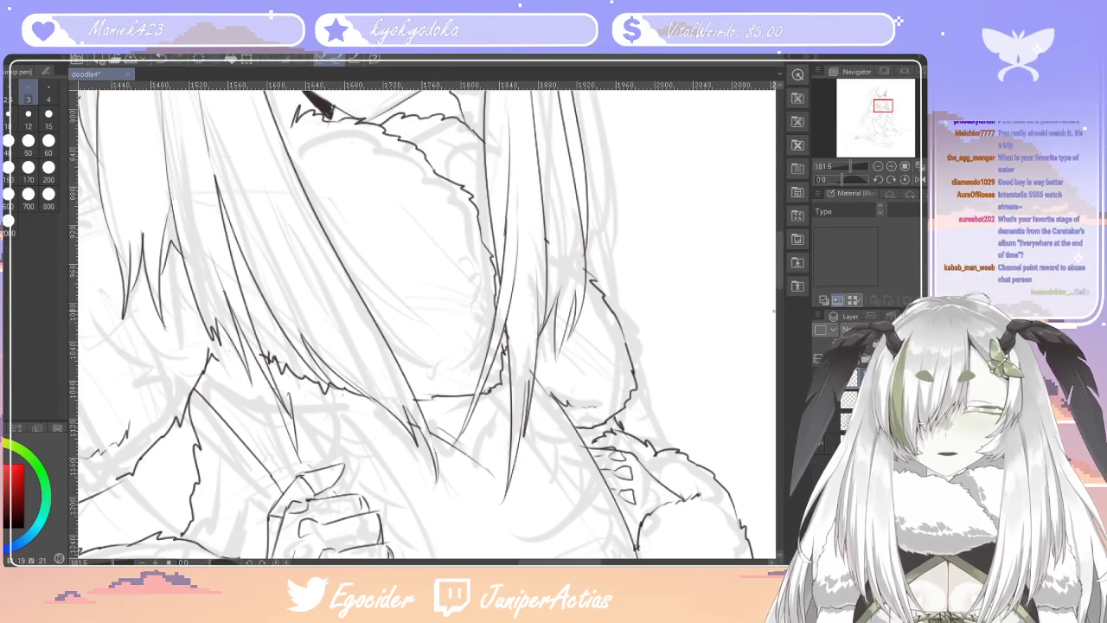
# Erase the overshooting lines at the moth hair clip's outer wing tip and redraw the tip with the size 3 pen
pyautogui.scroll(5, 496, 277)
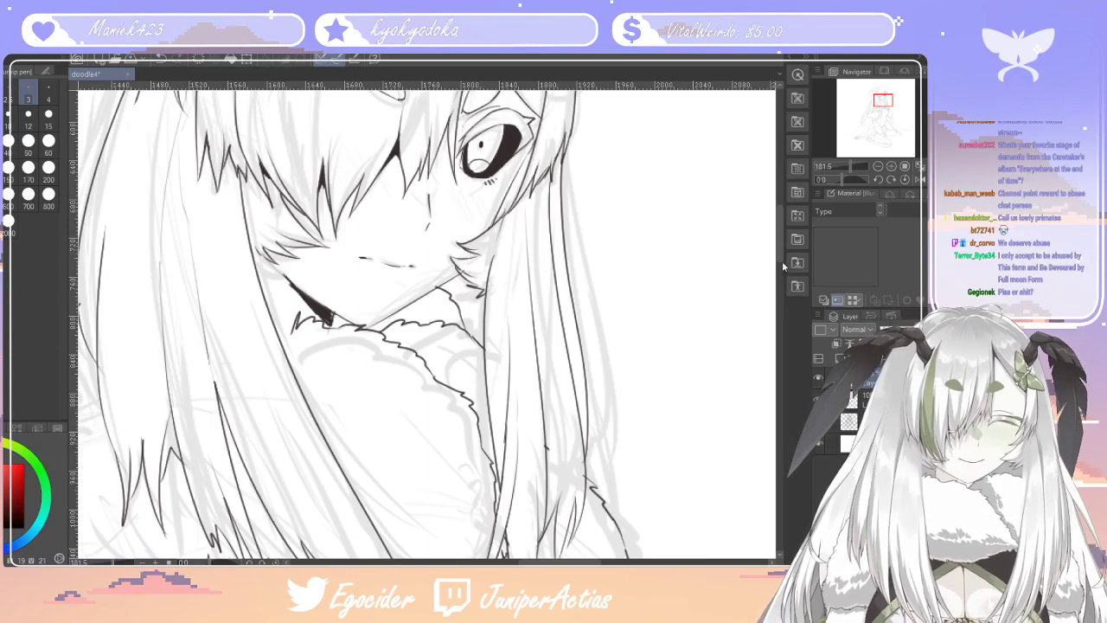
pyautogui.scroll(4, 781, 272)
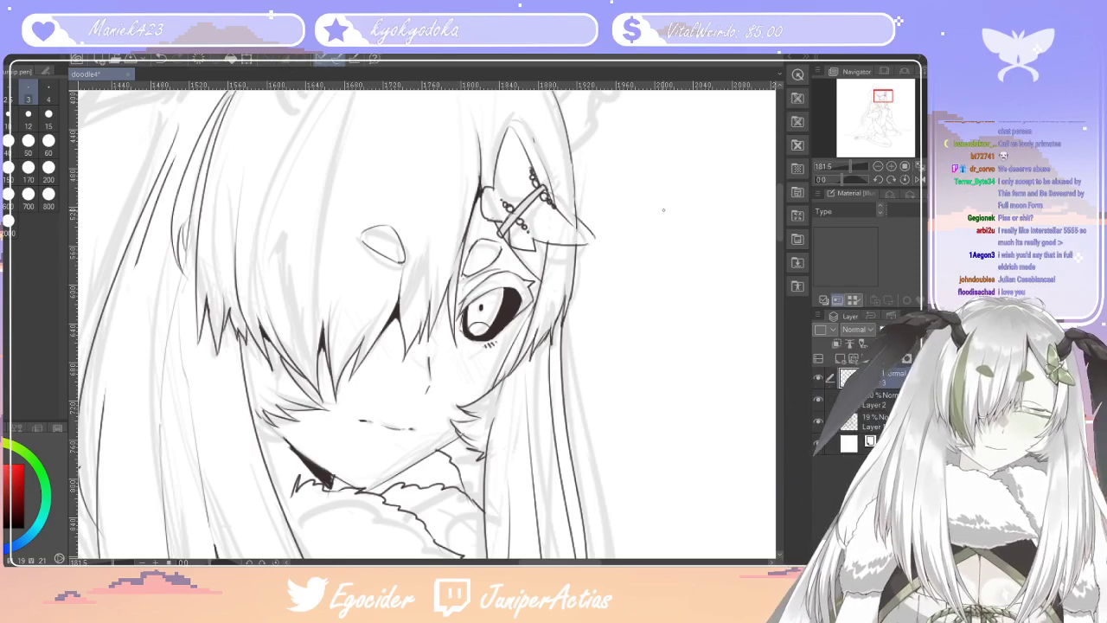
pyautogui.click(10, 306)
pyautogui.moveTo(598, 227); pyautogui.dragTo(592, 231)
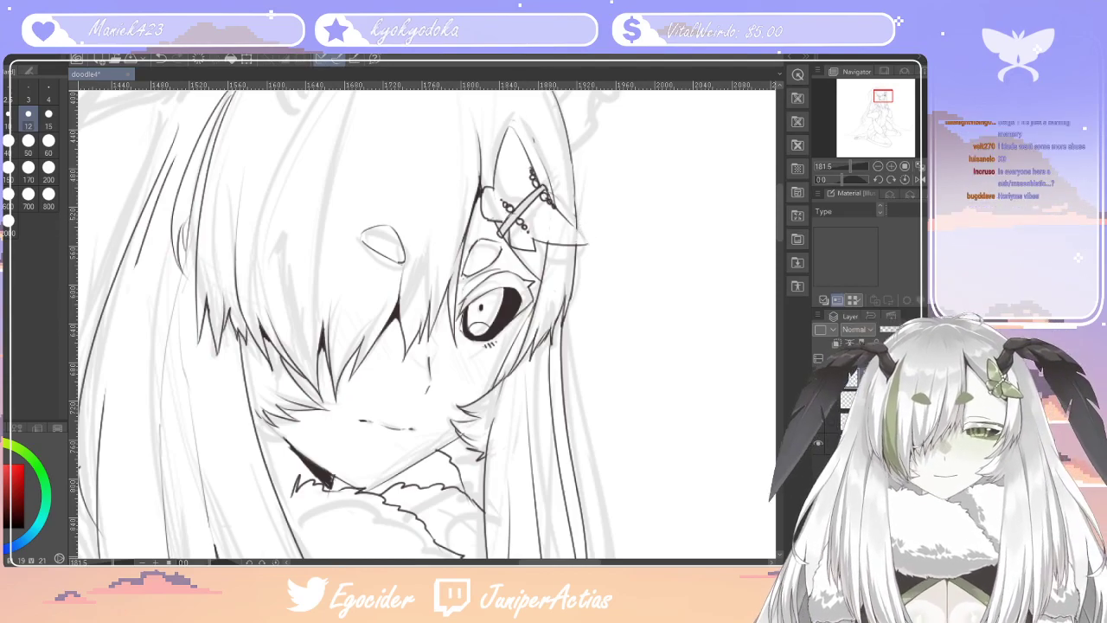
pyautogui.press('[')
pyautogui.press('[')
pyautogui.press('[')
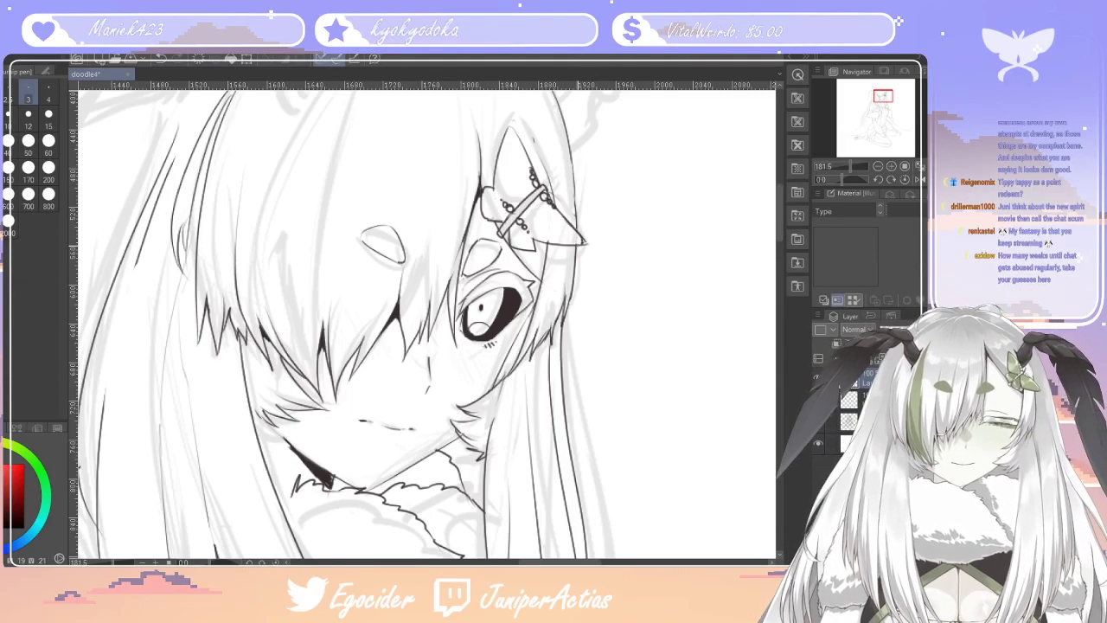
pyautogui.press(']')
pyautogui.press(']')
pyautogui.press(']')
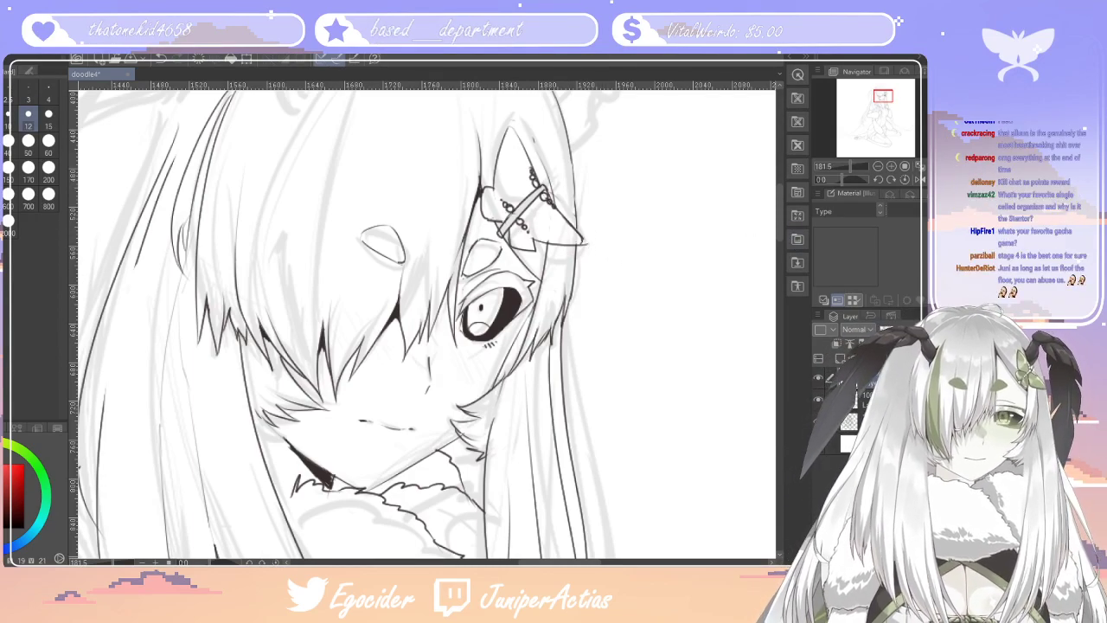
# Toggle the top line art layer's visibility to check it, and merge it with Layer 2 below
pyautogui.click(819, 382)
pyautogui.click(819, 380)
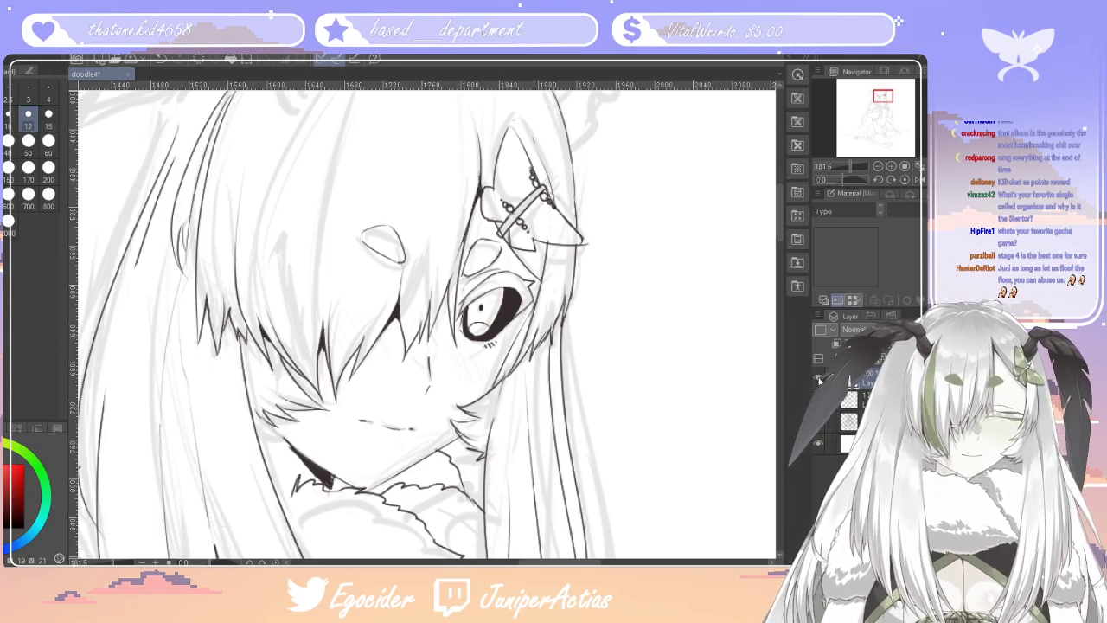
# Ink two thin strands branching off the long front hair lock across the fur collar, using the size 3 pen and size 12 eraser
pyautogui.moveTo(780, 229); pyautogui.dragTo(778, 272)
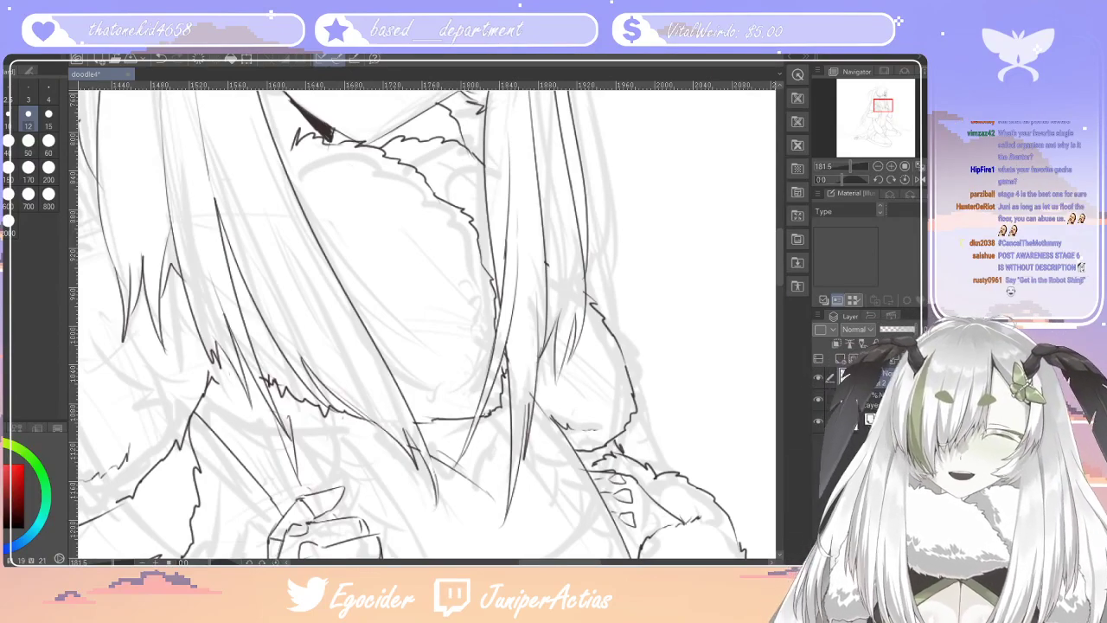
pyautogui.press('p')
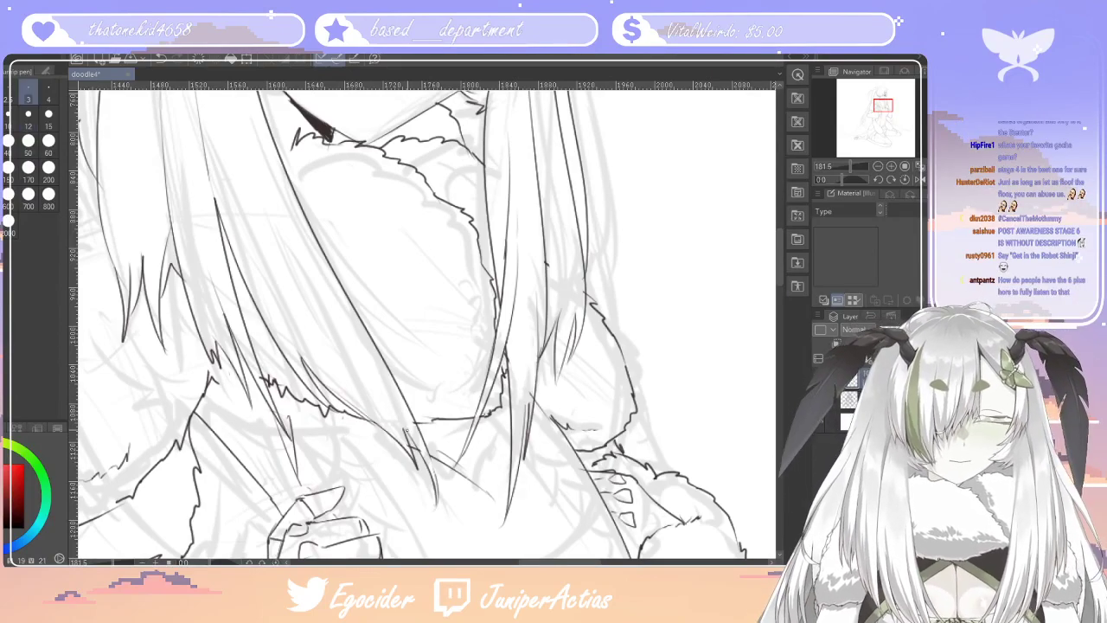
pyautogui.moveTo(553, 562); pyautogui.dragTo(524, 562)
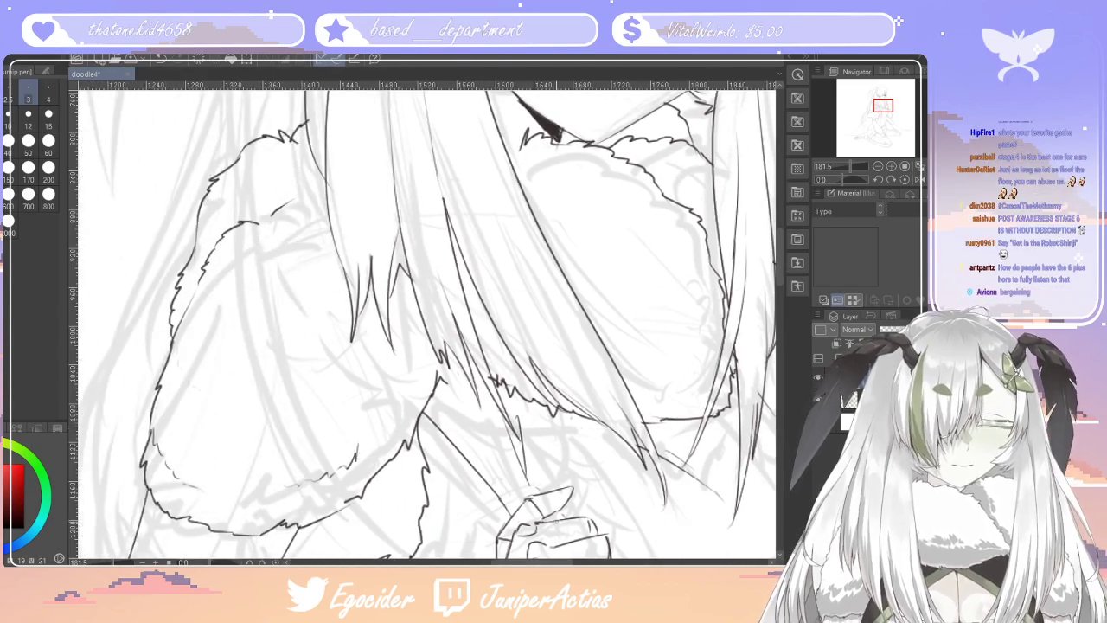
pyautogui.moveTo(544, 231); pyautogui.dragTo(675, 389)
pyautogui.hotkey('ctrl', 'z')
pyautogui.moveTo(544, 237)
pyautogui.mouseDown()
pyautogui.moveTo(666, 396)
pyautogui.moveTo(573, 292)
pyautogui.moveTo(655, 393)
pyautogui.moveTo(634, 362)
pyautogui.moveTo(682, 409)
pyautogui.mouseUp()
pyautogui.hotkey('ctrl', 'z')
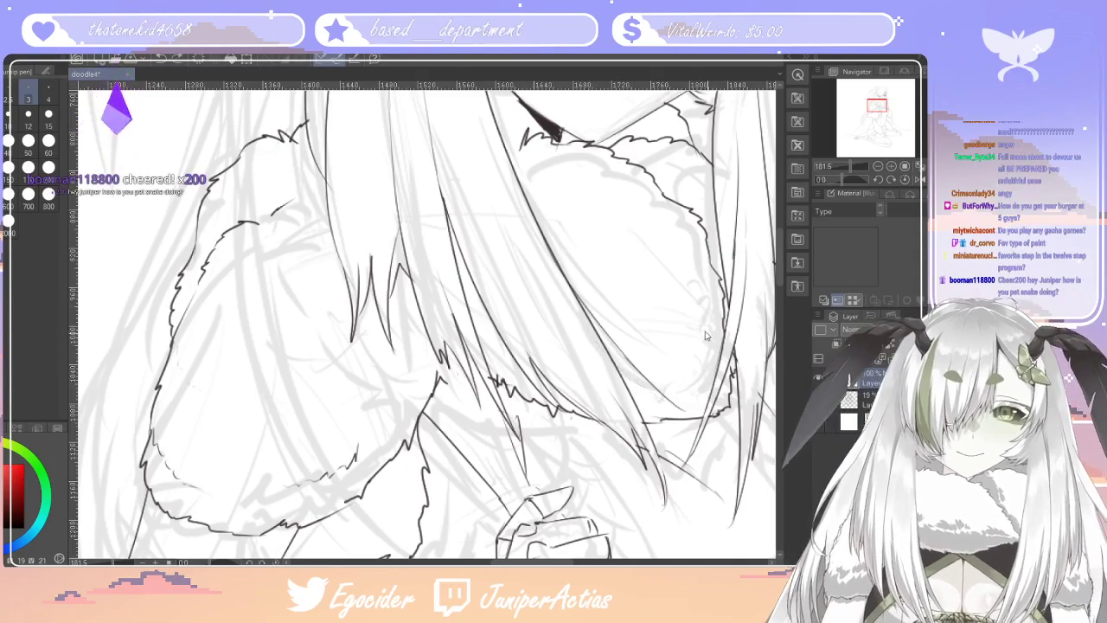
pyautogui.hotkey('ctrl', 'z')
pyautogui.hotkey('ctrl', 'z')
pyautogui.moveTo(552, 247); pyautogui.dragTo(680, 381)
pyautogui.moveTo(578, 293); pyautogui.dragTo(694, 387)
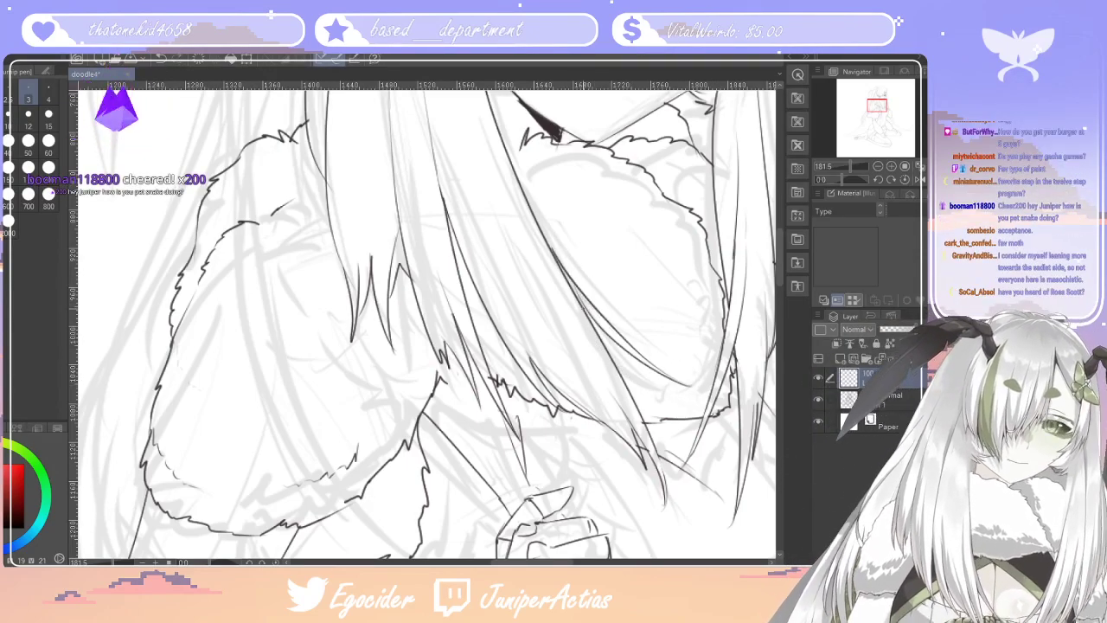
pyautogui.press('e')
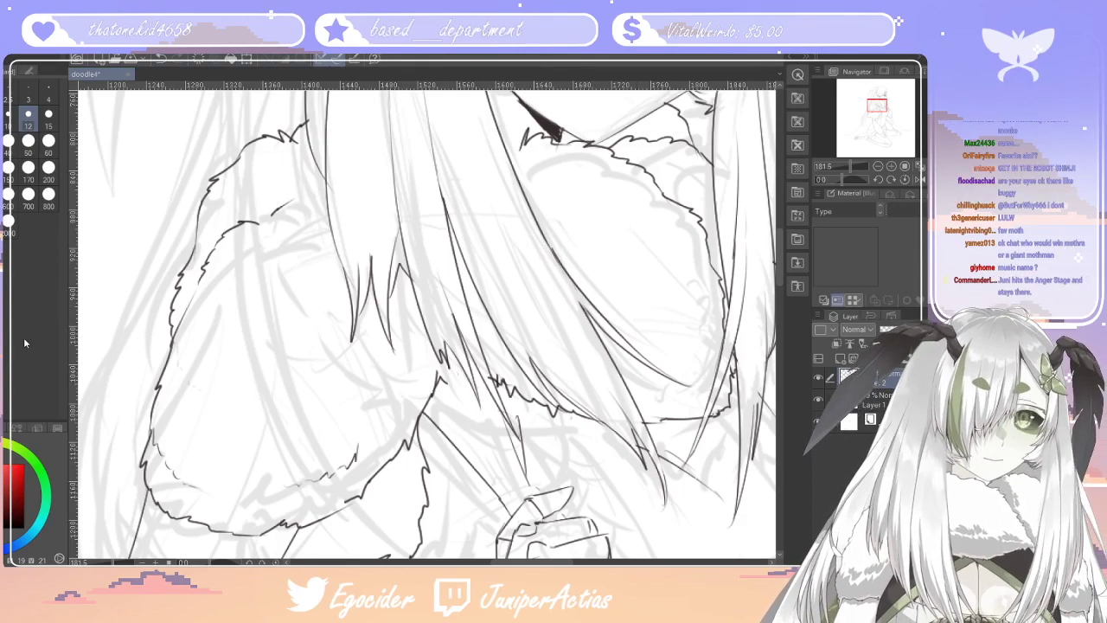
pyautogui.press('p')
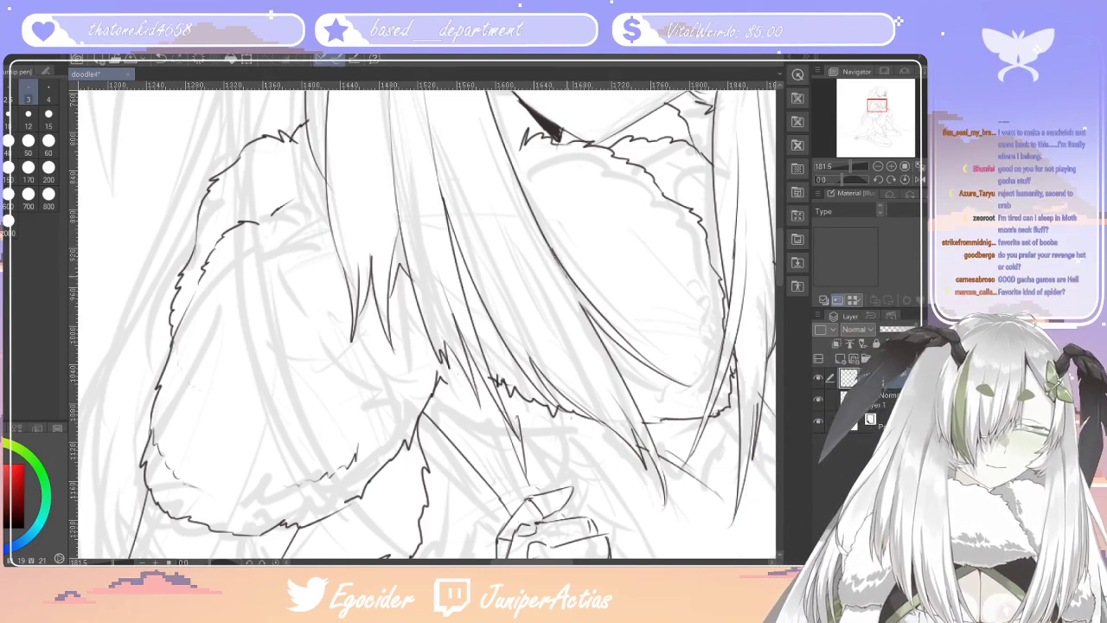
# Ink the outer back-hair outline from the crown down past the fur sleeve with the size 3 pen, cleaning up with the size 15 eraser
pyautogui.scroll(-9, 565, 249)
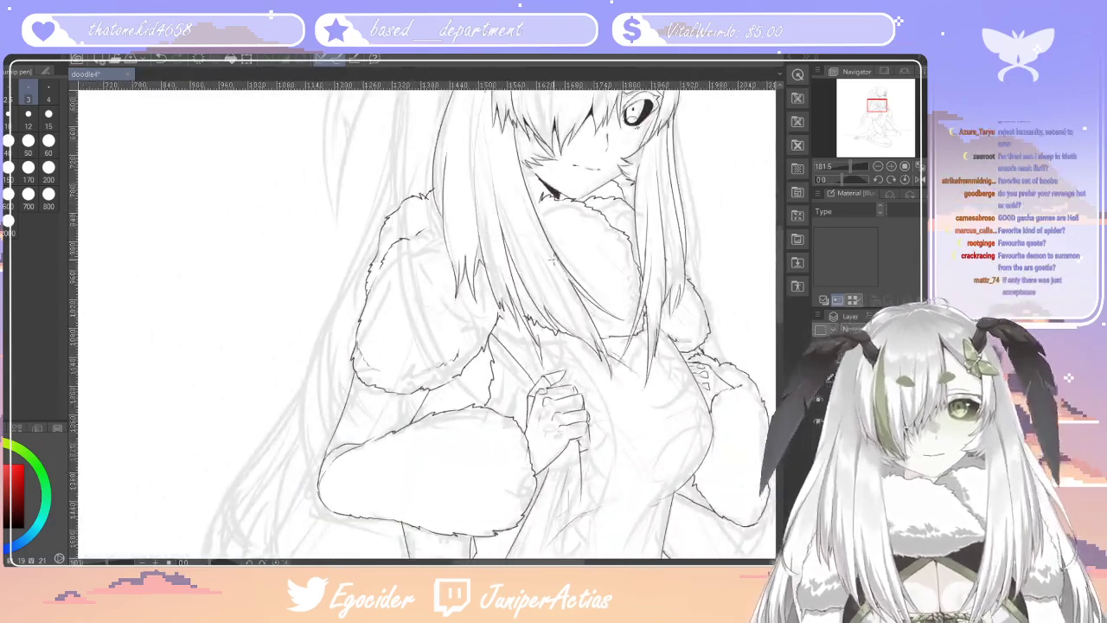
pyautogui.scroll(2, 565, 249)
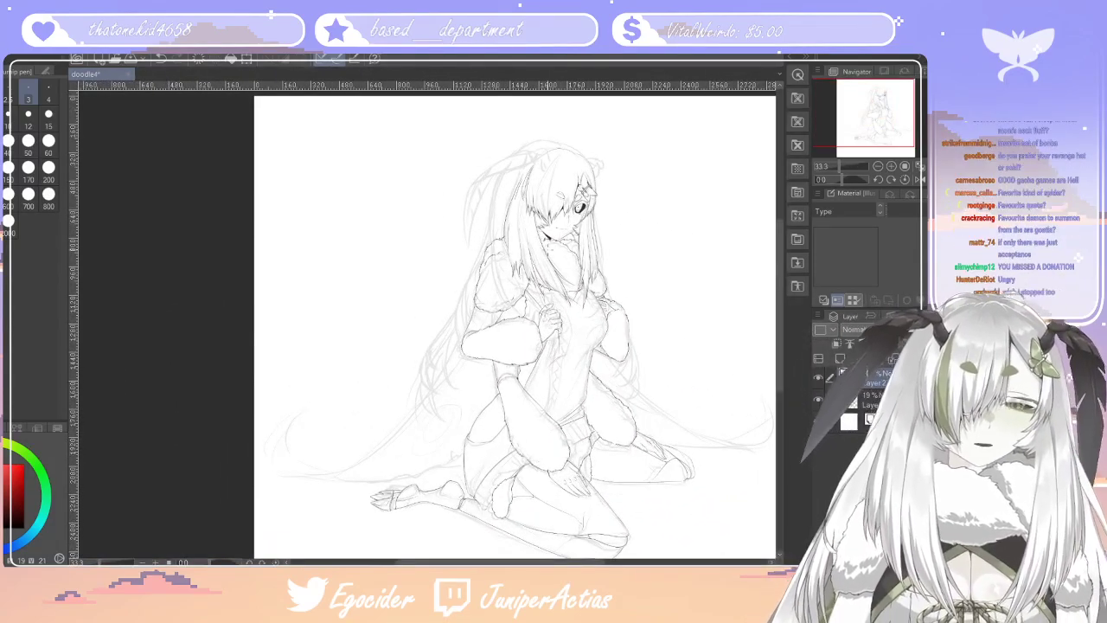
pyautogui.scroll(3, 549, 244)
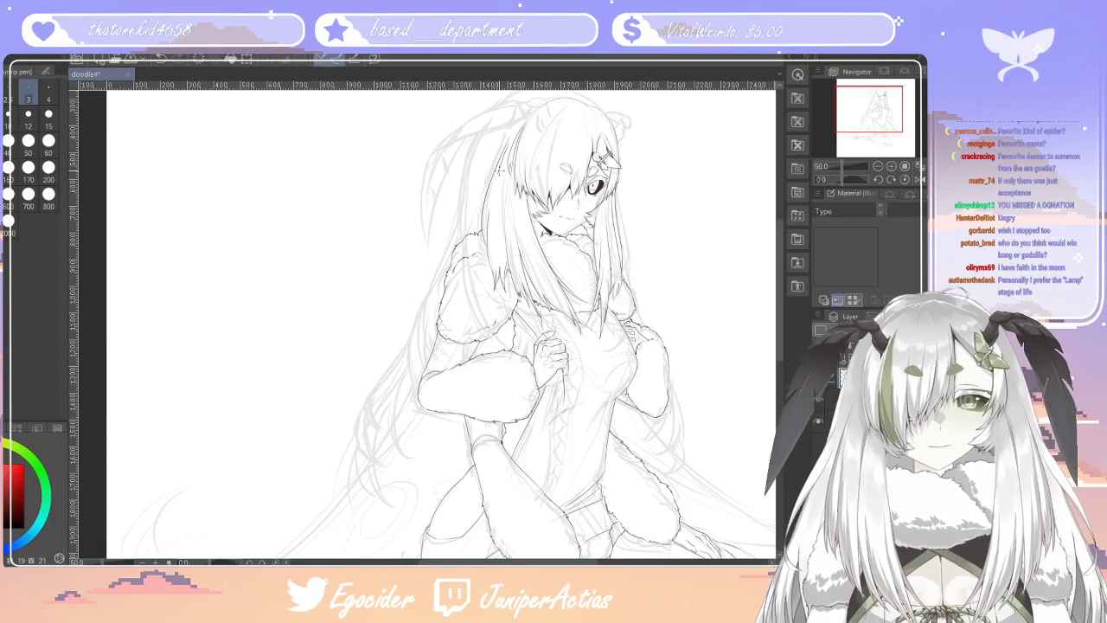
pyautogui.scroll(2, 632, 164)
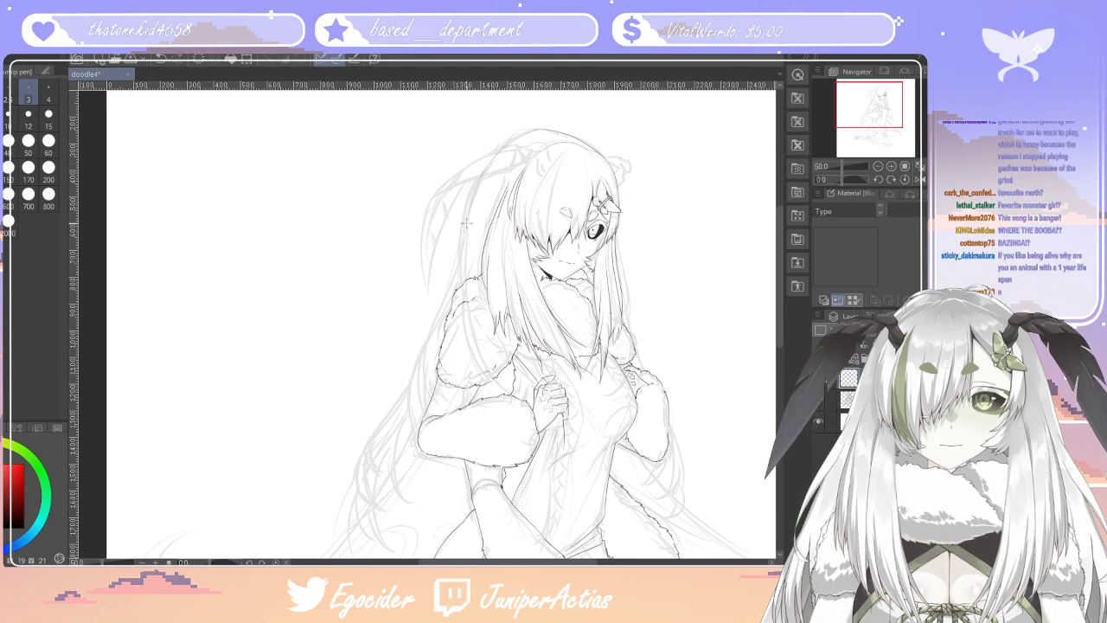
pyautogui.scroll(-2, 778, 296)
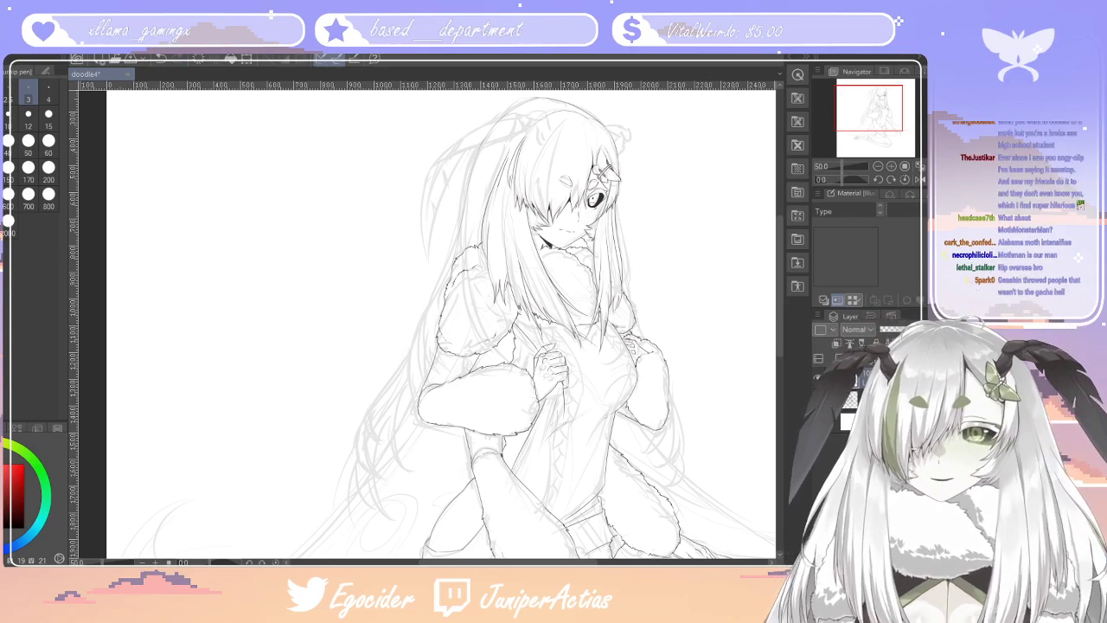
pyautogui.press('e')
pyautogui.click(48, 118)
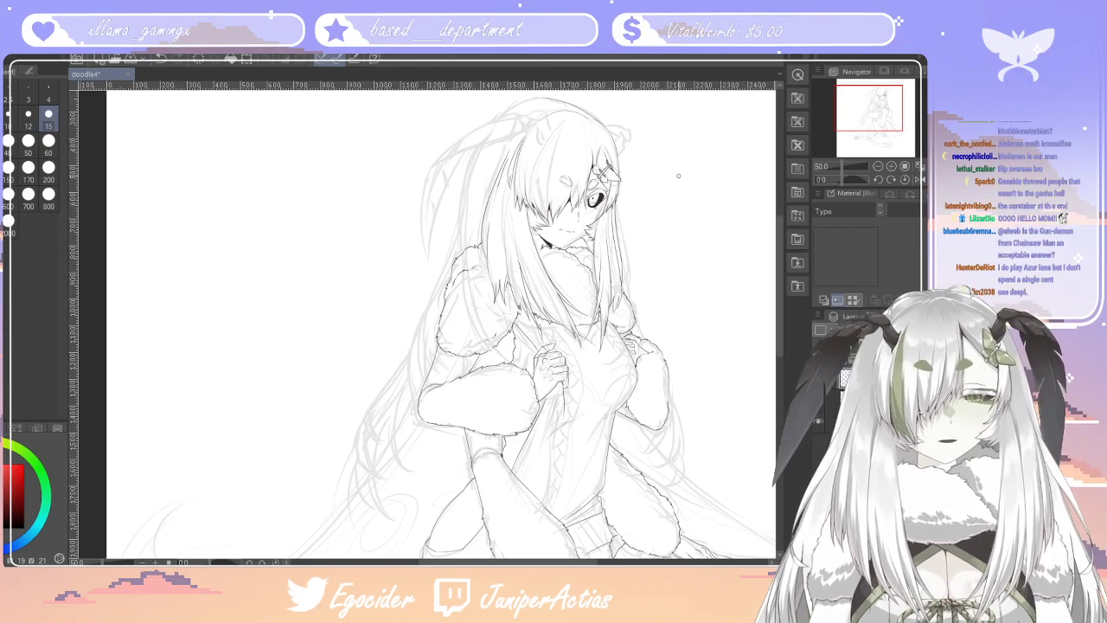
pyautogui.press('[')
pyautogui.press('[')
pyautogui.press('[')
pyautogui.press('[')
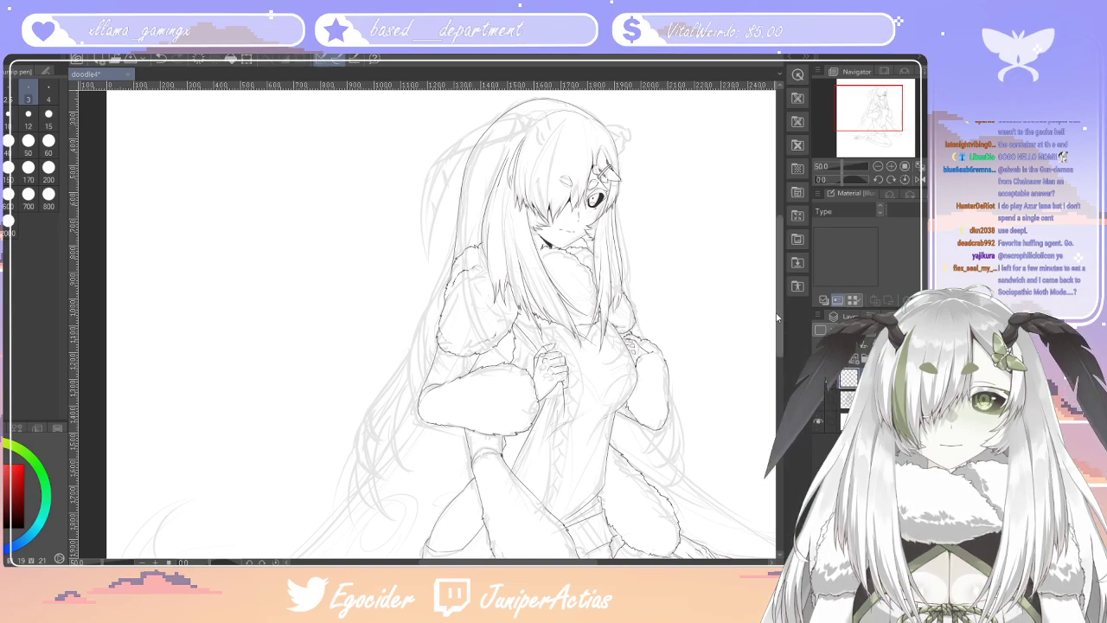
pyautogui.scroll(-1, 779, 330)
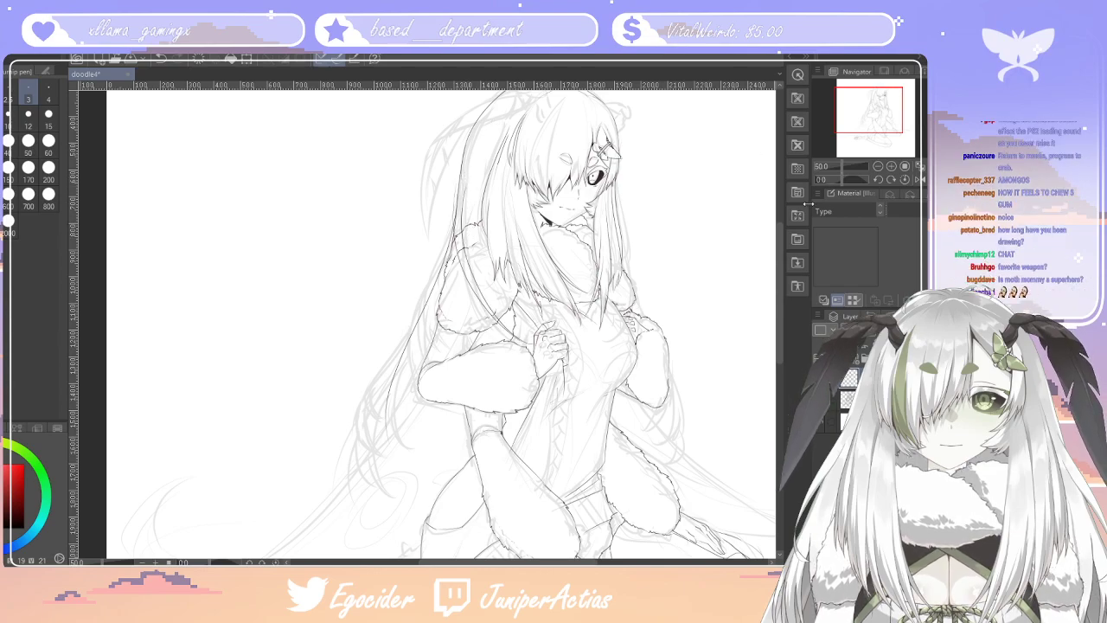
# Erase the back-hair outline beside the head with the size 15 eraser and redraw it smoothly with the size 3 pen
pyautogui.moveTo(780, 285); pyautogui.dragTo(781, 265)
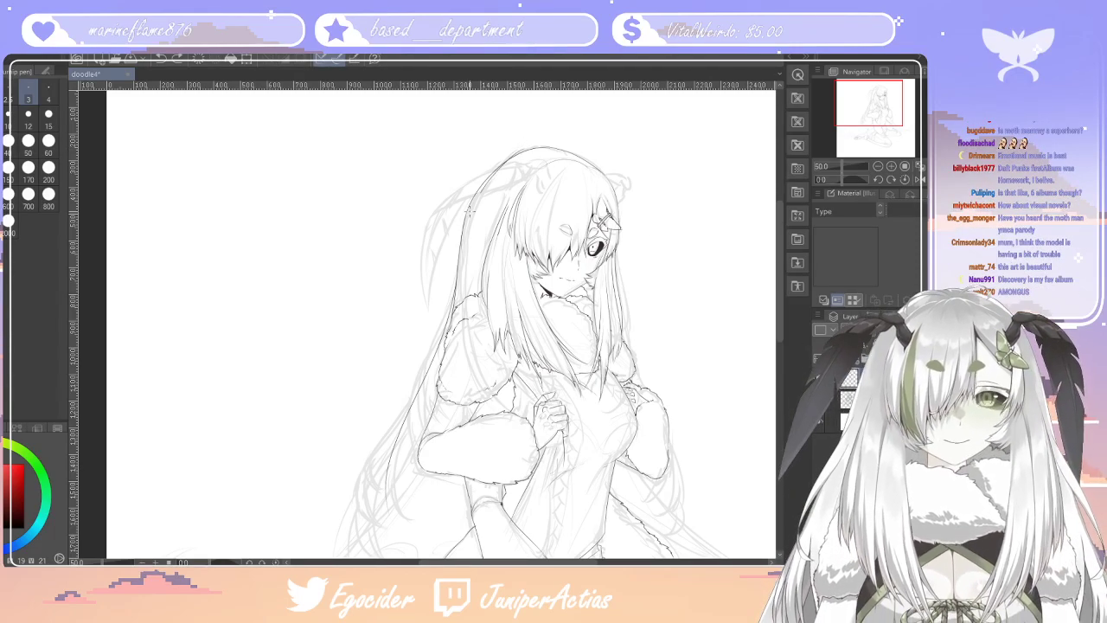
pyautogui.hotkey('ctrl', 'z')
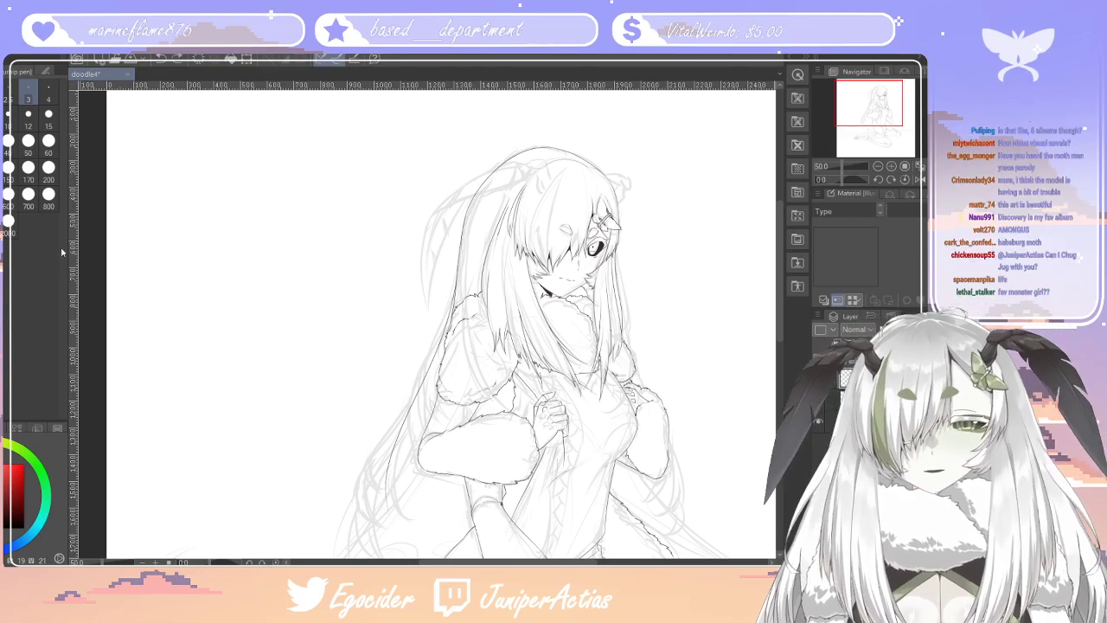
pyautogui.click(4, 244)
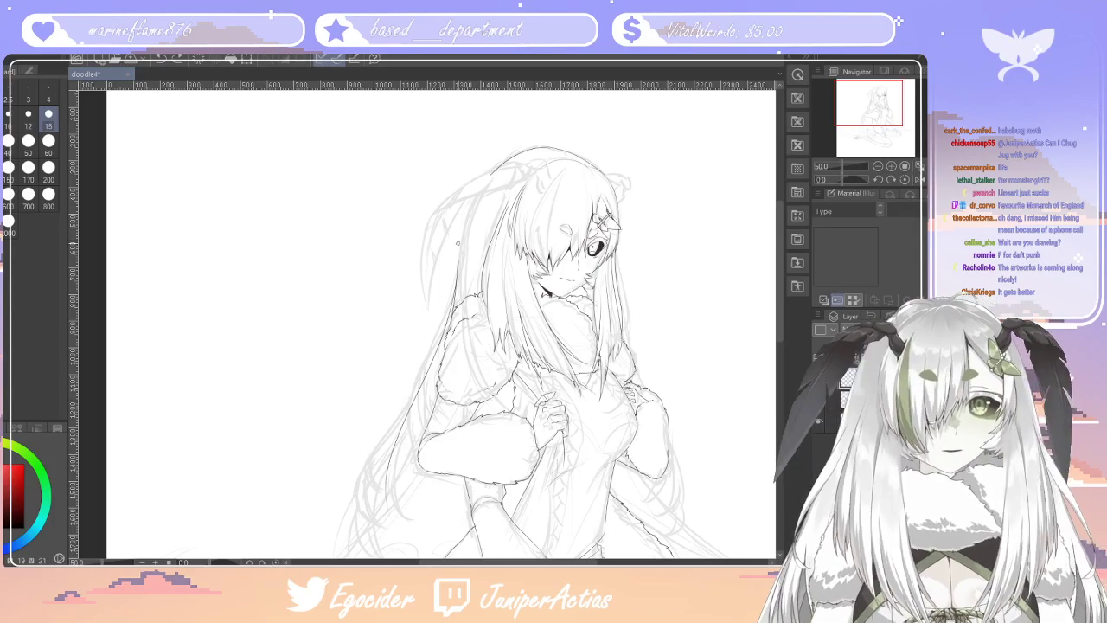
pyautogui.press('p')
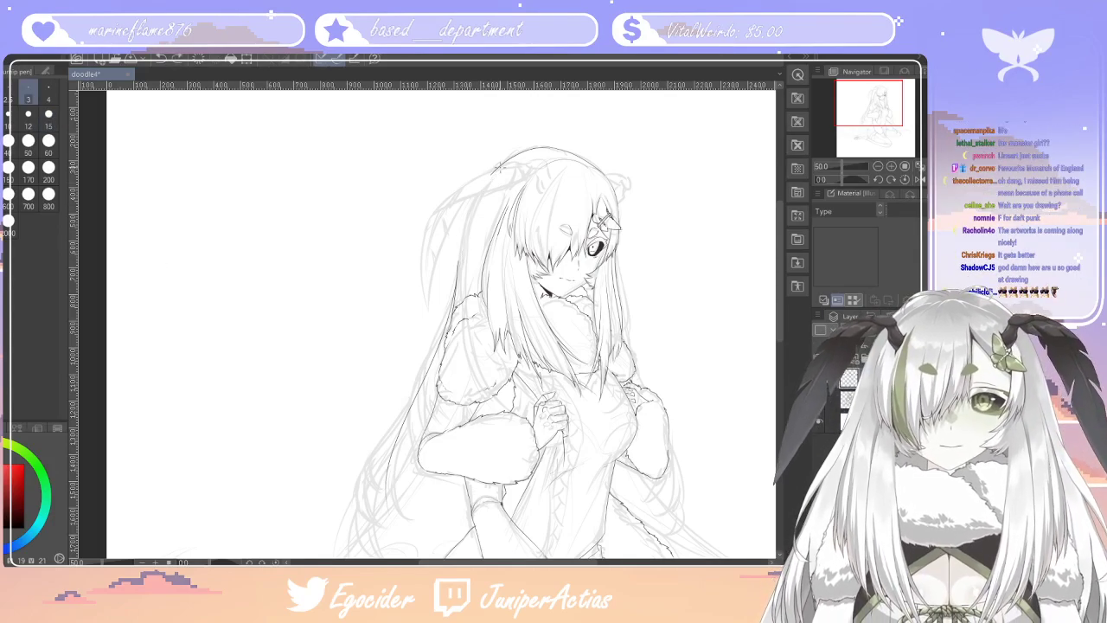
pyautogui.moveTo(495, 178); pyautogui.dragTo(474, 244)
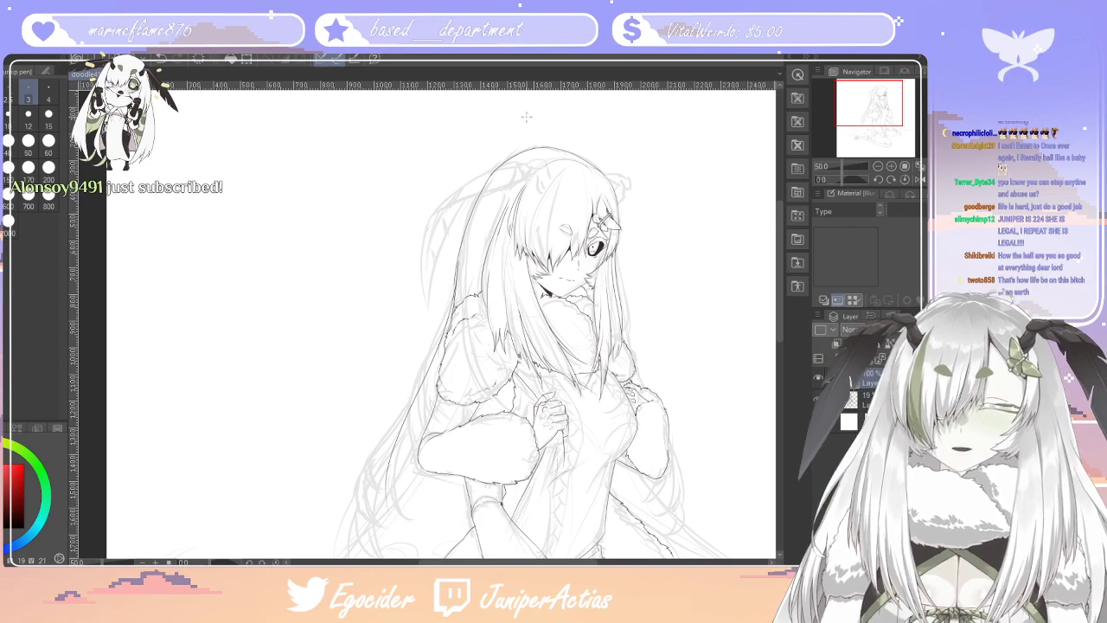
pyautogui.press('e')
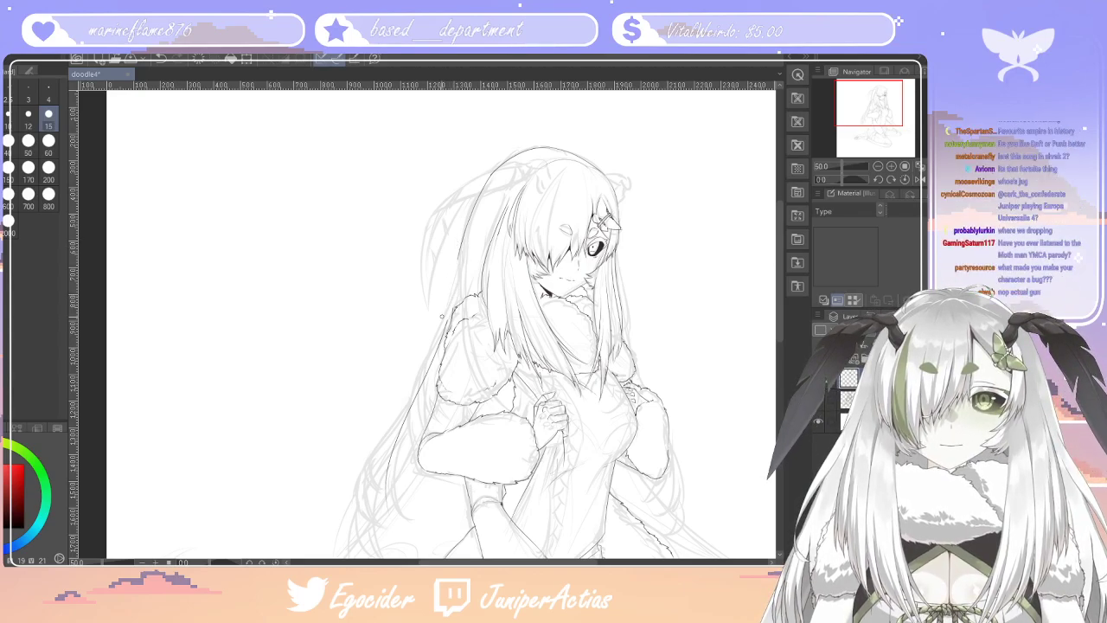
pyautogui.press('p')
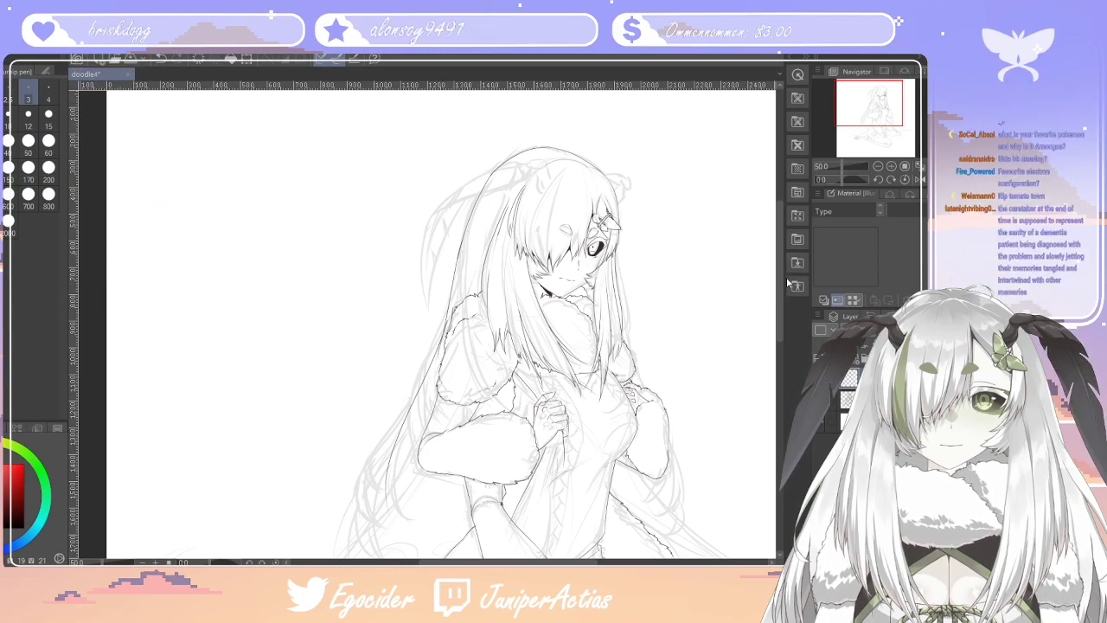
# Refine the back hair strands running behind the shoulder fur with the size 3 pen and size 15 eraser
pyautogui.scroll(-3, 777, 310)
pyautogui.moveTo(776, 309); pyautogui.dragTo(773, 297)
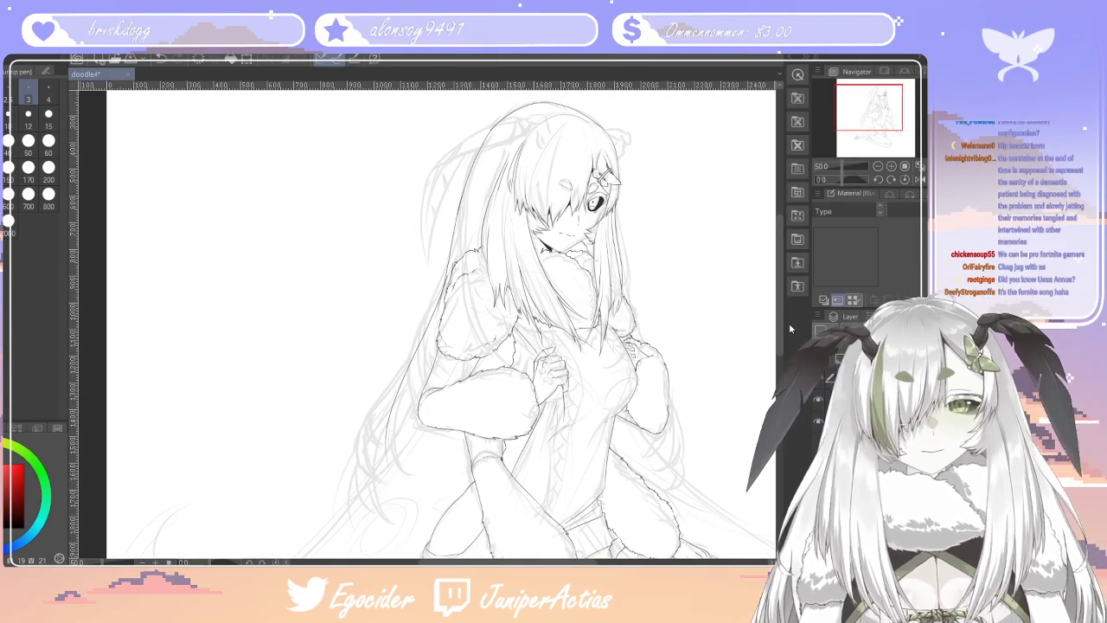
pyautogui.scroll(-2, 792, 296)
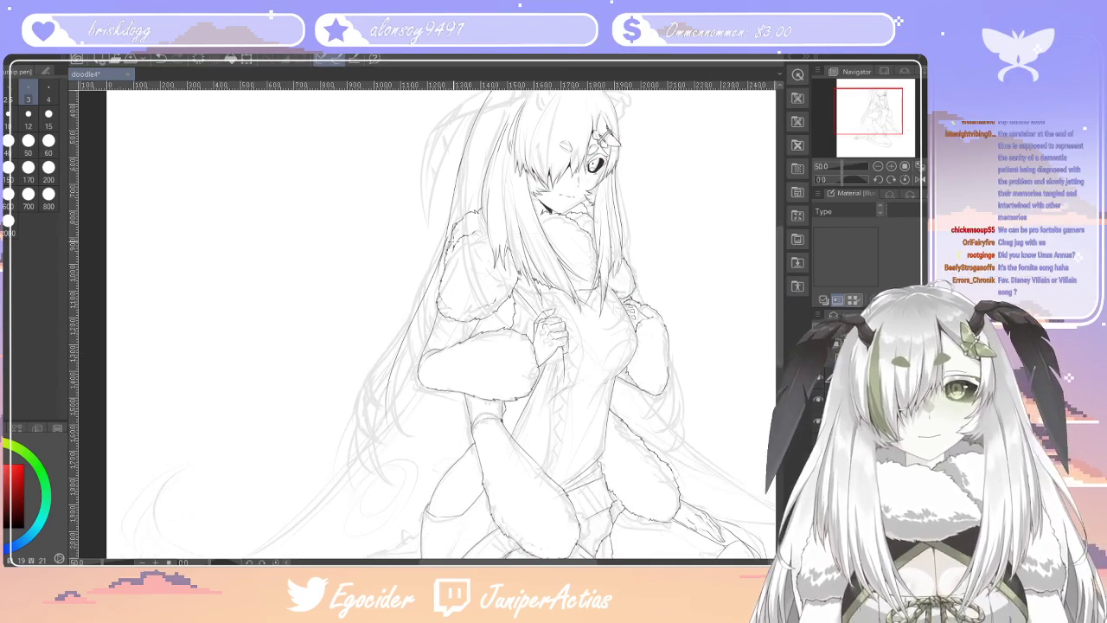
pyautogui.press('e')
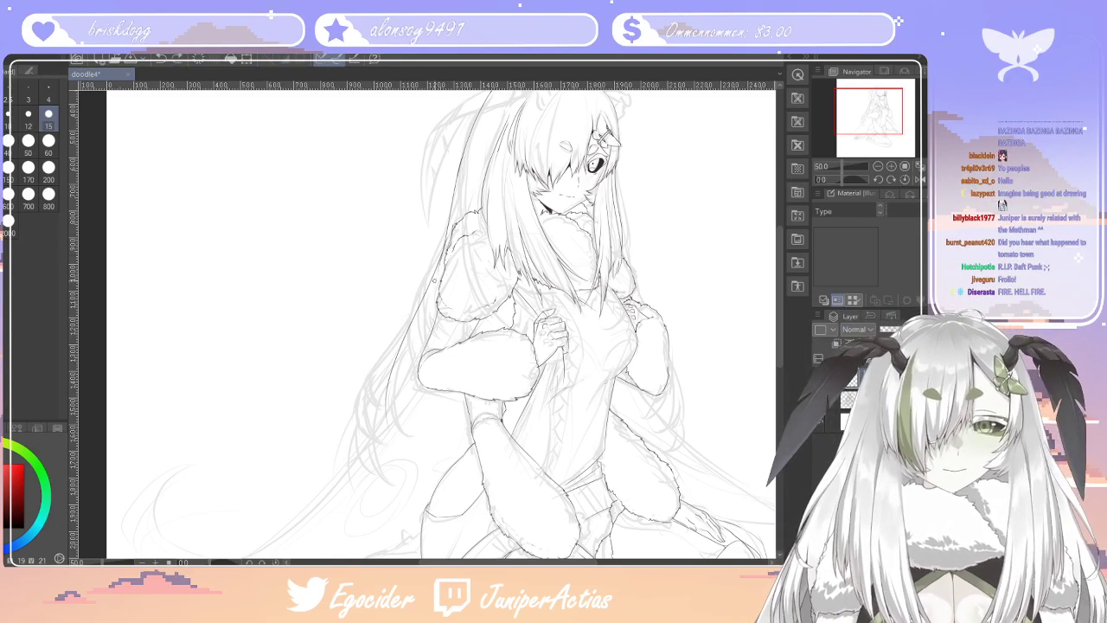
# Ink the tapering strands of the back hair beside the elbow of the fur sleeve with the size 3 pen
pyautogui.moveTo(785, 311); pyautogui.dragTo(789, 355)
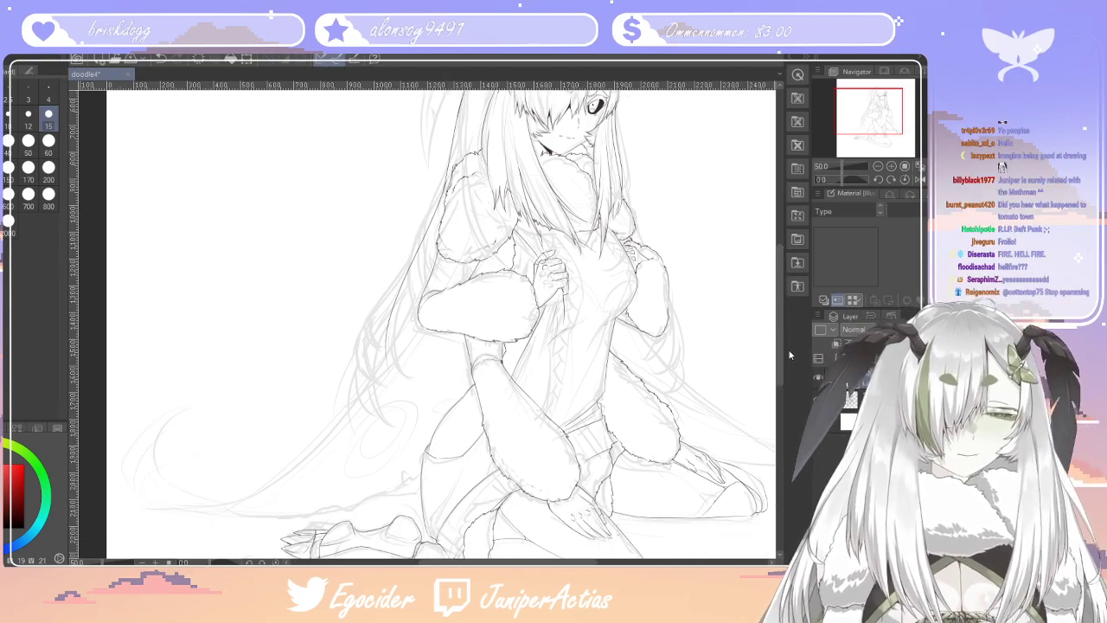
pyautogui.press('p')
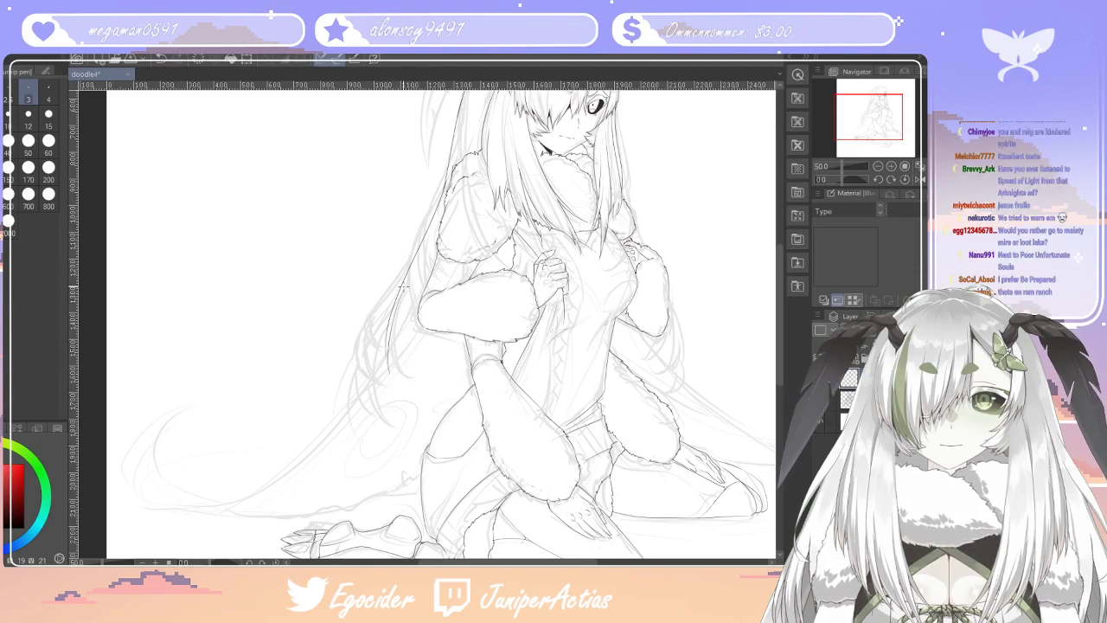
pyautogui.moveTo(402, 291); pyautogui.dragTo(399, 335)
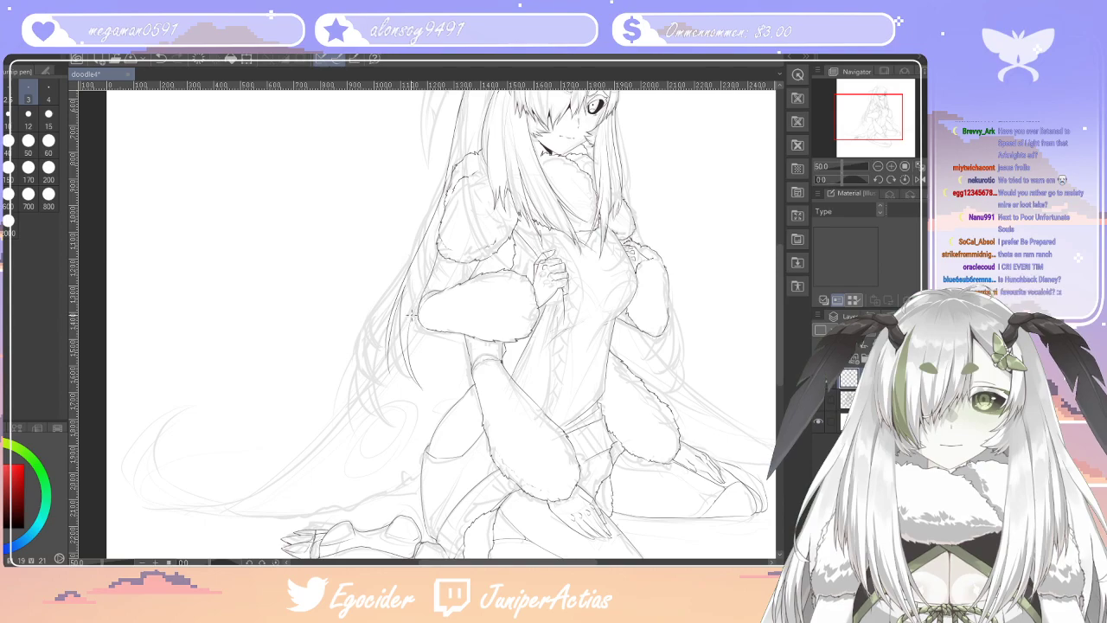
pyautogui.moveTo(425, 381); pyautogui.dragTo(425, 332)
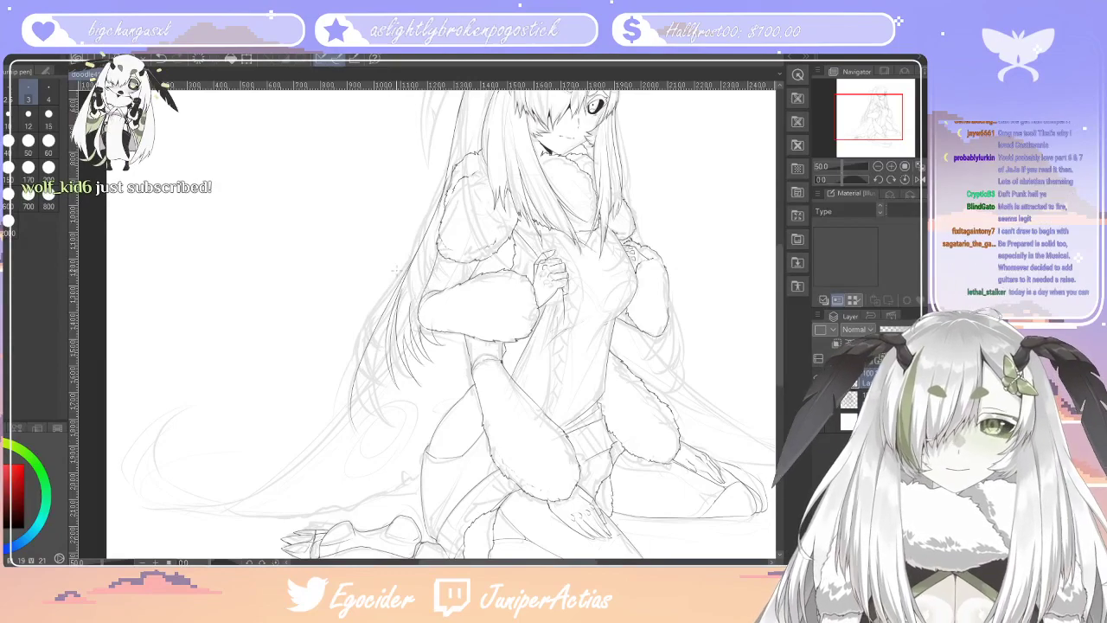
# Ink the pointed tips of the outermost back hair lock below the fur sleeve, and add strands behind the opposite arm
pyautogui.moveTo(398, 290); pyautogui.dragTo(393, 427)
pyautogui.moveTo(365, 381)
pyautogui.mouseDown()
pyautogui.moveTo(381, 420)
pyautogui.moveTo(355, 439)
pyautogui.mouseUp()
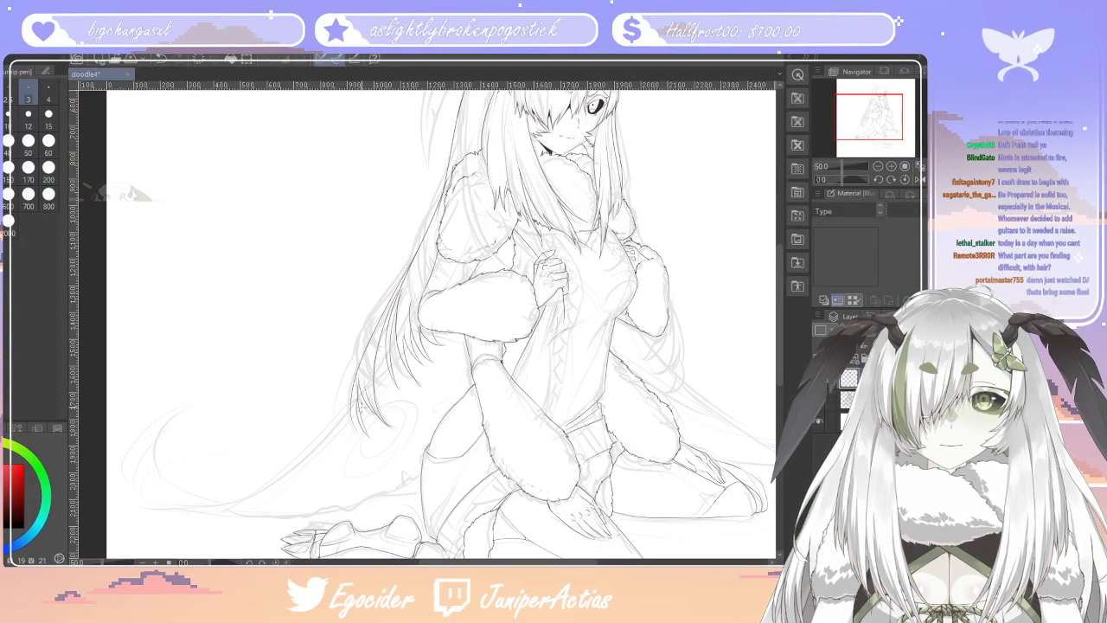
pyautogui.moveTo(354, 395); pyautogui.dragTo(370, 432)
pyautogui.moveTo(362, 393)
pyautogui.mouseDown()
pyautogui.moveTo(352, 429)
pyautogui.moveTo(372, 435)
pyautogui.mouseUp()
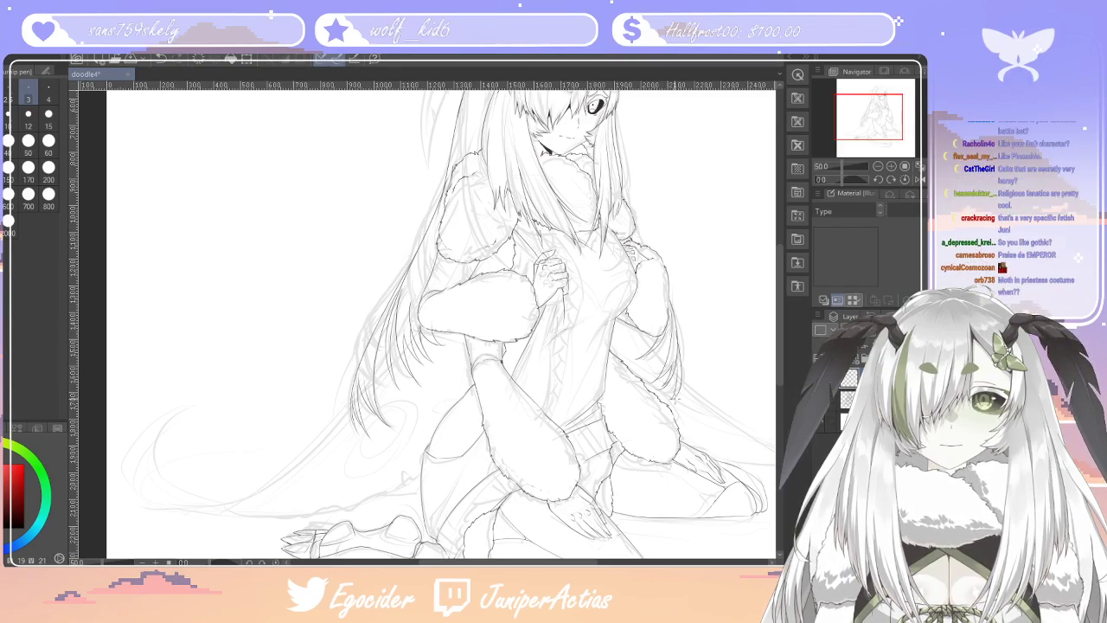
pyautogui.moveTo(781, 338)
pyautogui.mouseDown()
pyautogui.moveTo(781, 352)
pyautogui.moveTo(784, 341)
pyautogui.mouseUp()
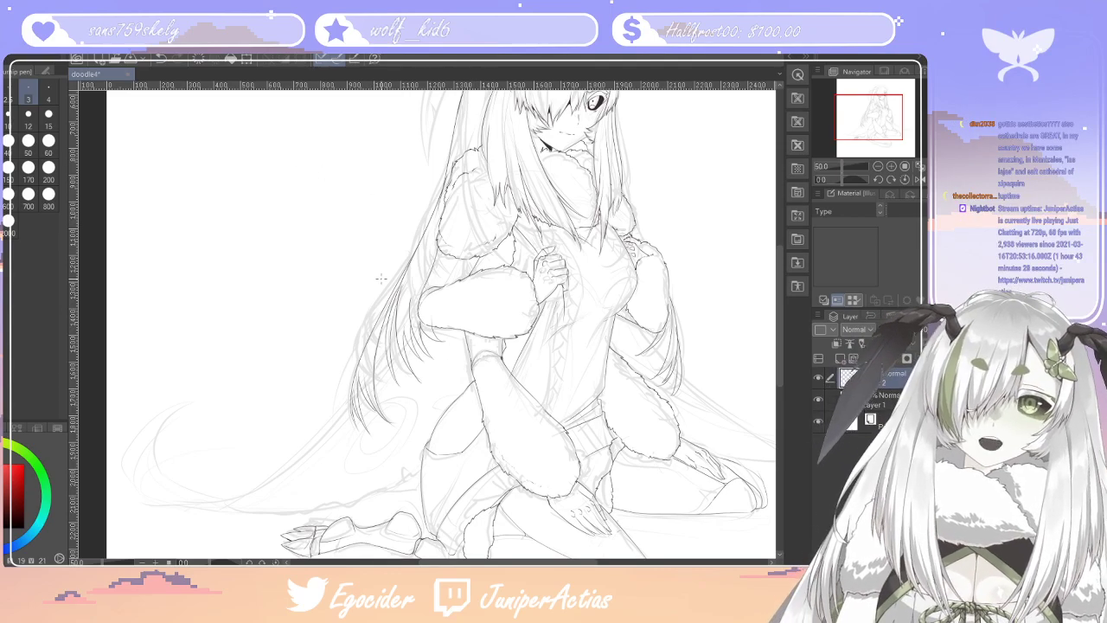
# Clean up the roots of the back hair strands beside the fur sleeve with the size 15 eraser, and return to the size 3 pen
pyautogui.hotkey('ctrl', '0')
pyautogui.scroll(5, 399, 304)
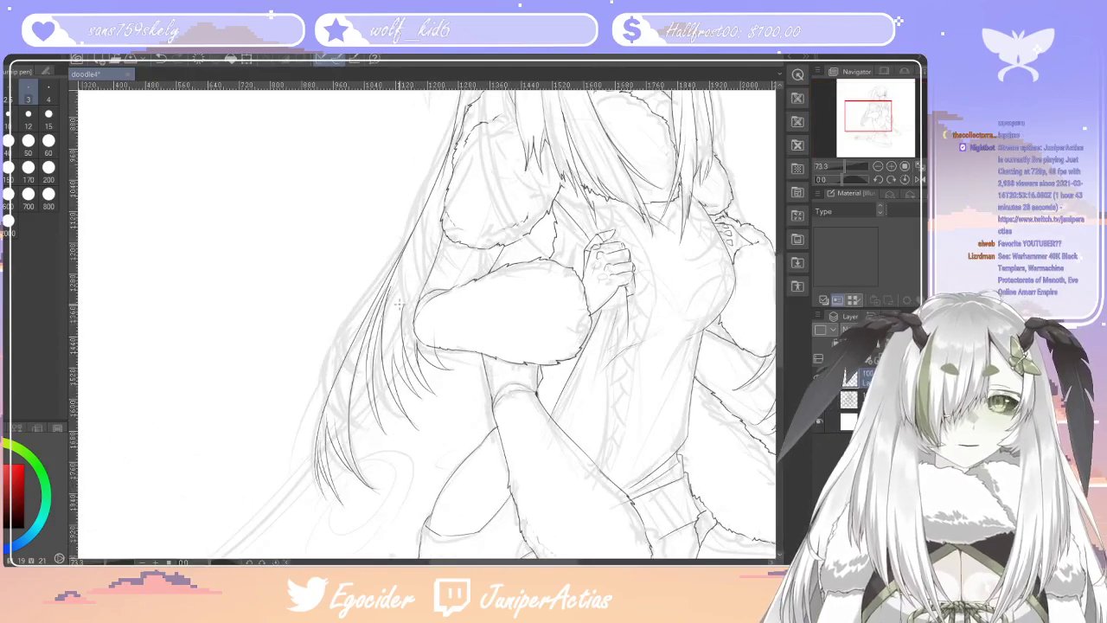
pyautogui.press('e')
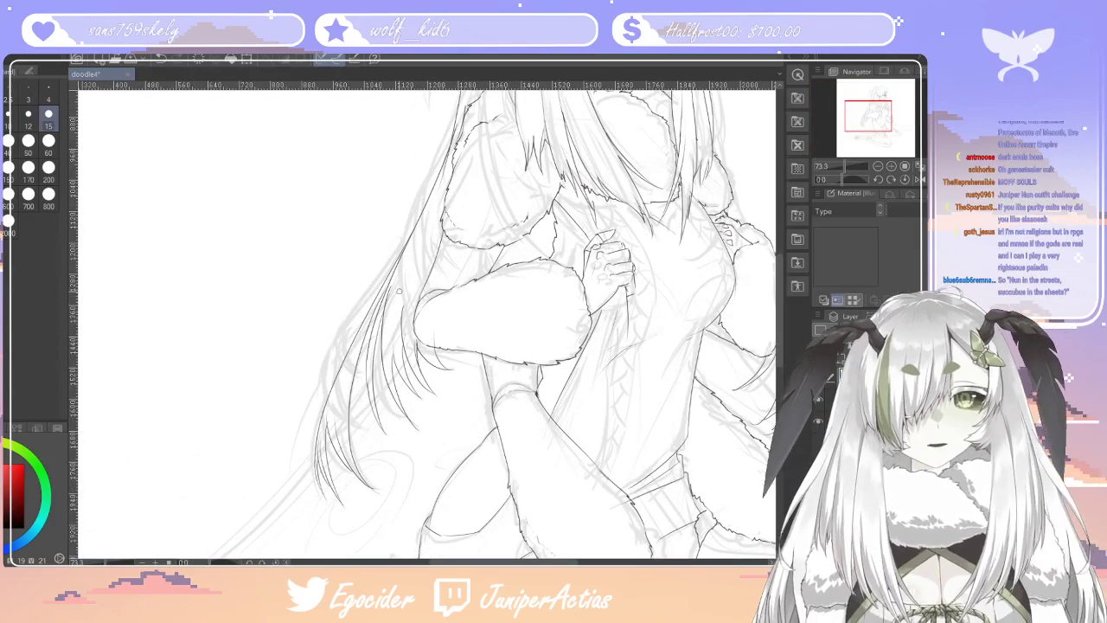
pyautogui.moveTo(396, 287); pyautogui.dragTo(386, 308)
pyautogui.press('p')
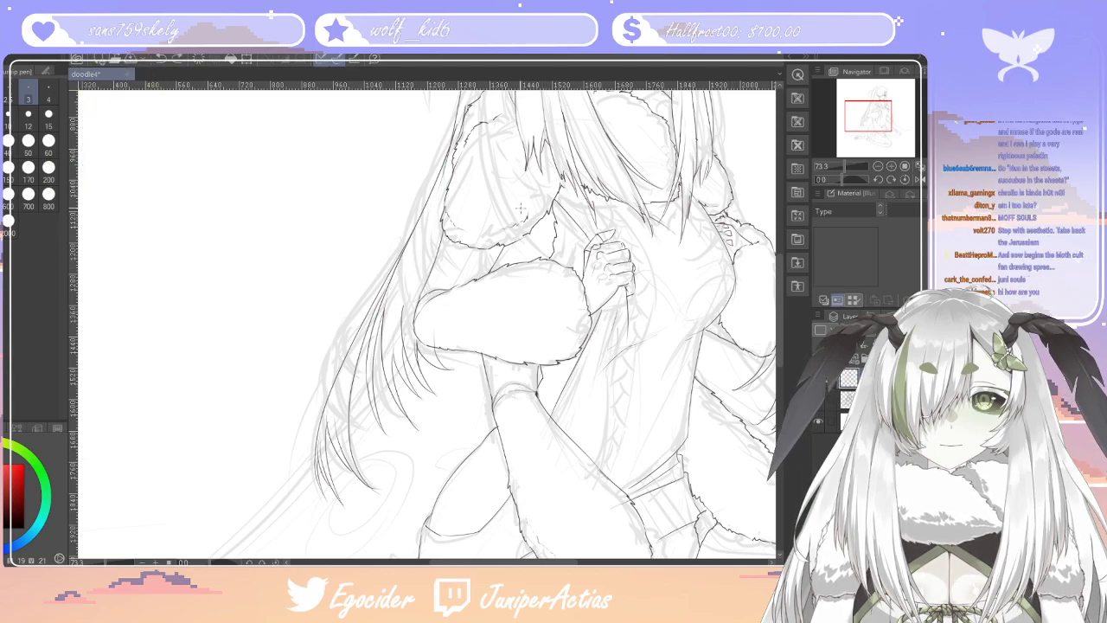
# Examine the inked back hair against the whole figure and the remaining sketch lines of the wings
pyautogui.scroll(2, 780, 308)
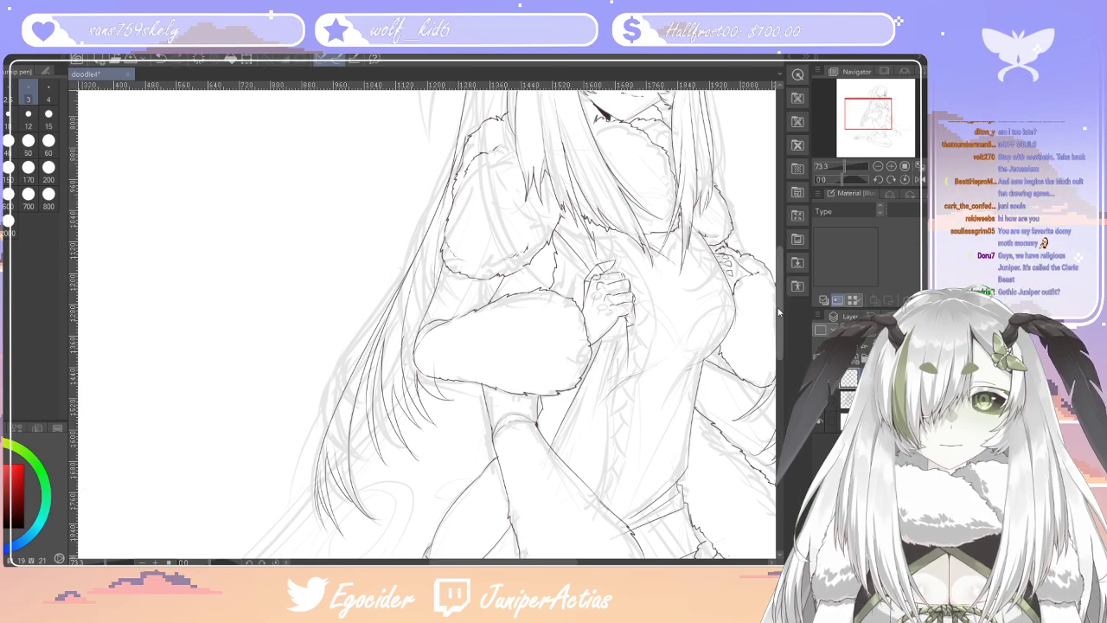
pyautogui.scroll(-5, 778, 306)
pyautogui.press('e')
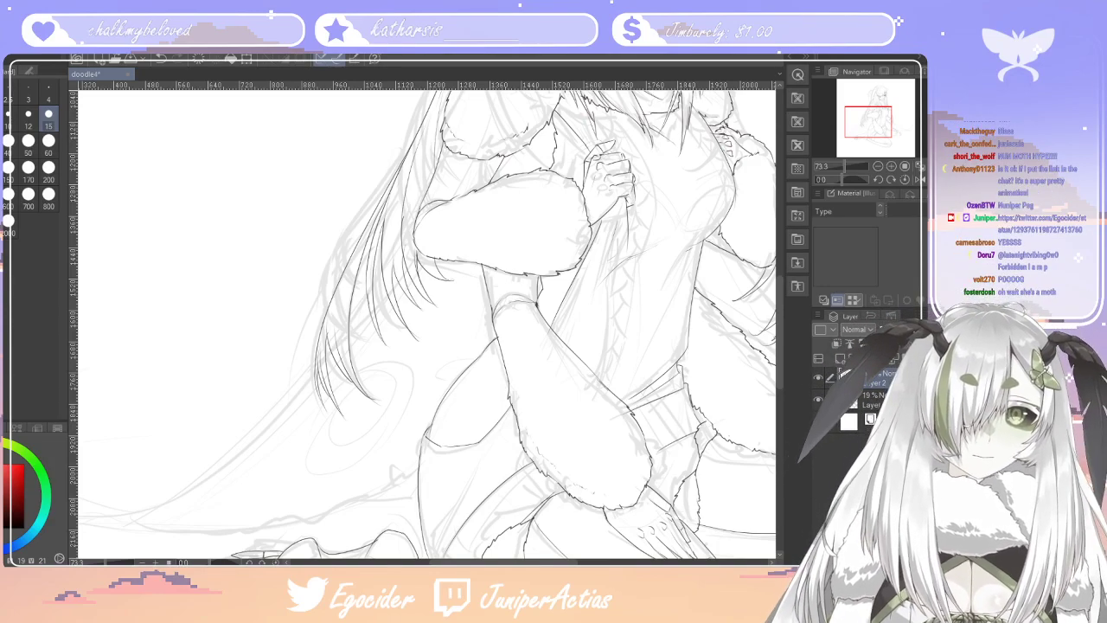
pyautogui.scroll(-4, 528, 285)
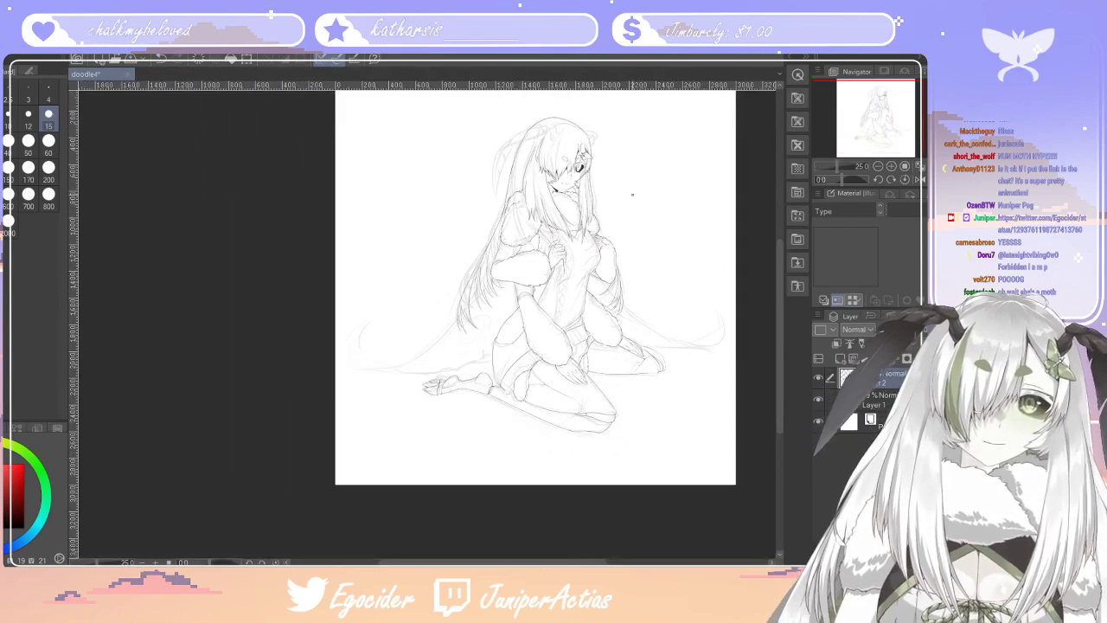
pyautogui.scroll(2, 632, 193)
pyautogui.scroll(1, 437, 378)
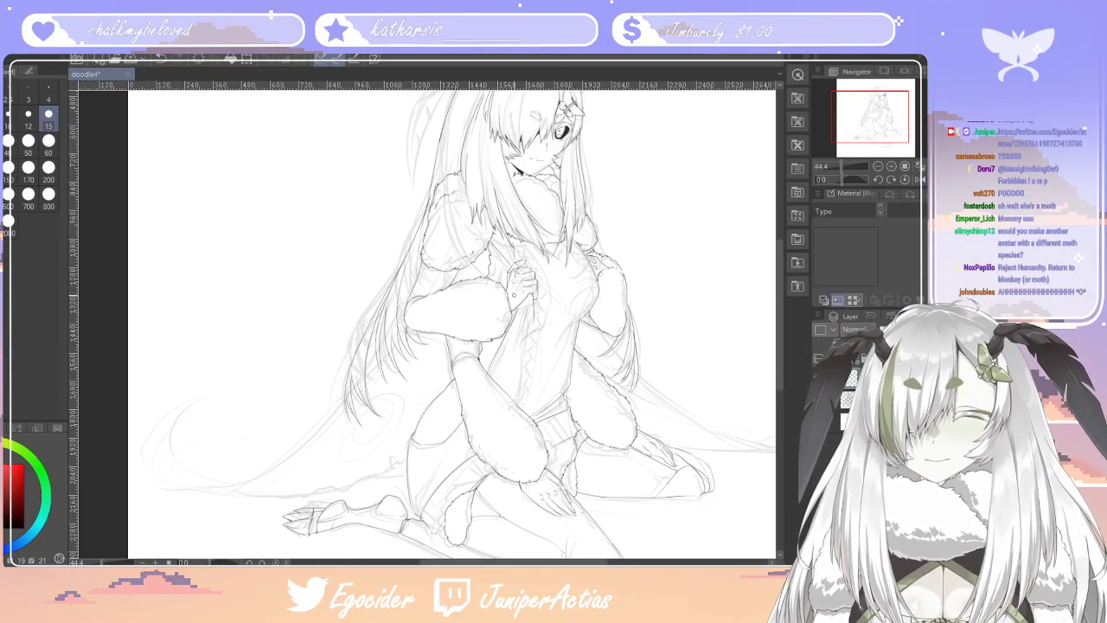
pyautogui.scroll(-6, 490, 302)
pyautogui.scroll(3, 488, 321)
pyautogui.hotkey('ctrl', '+')
pyautogui.hotkey('ctrl', '+')
pyautogui.hotkey('ctrl', '+')
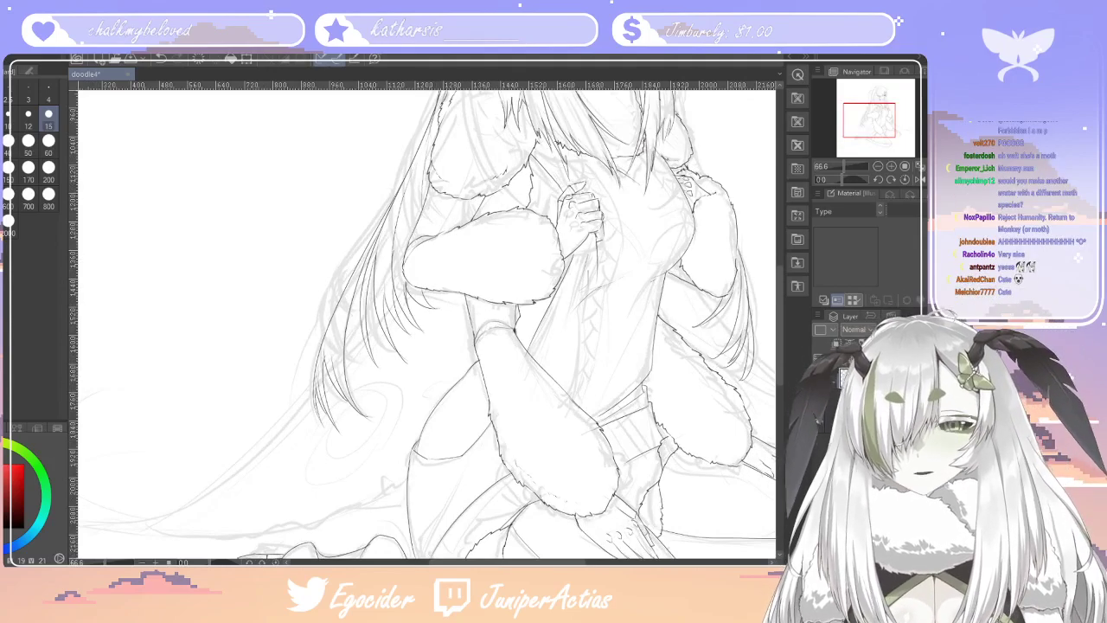
# Ink the upper and lower edges of the trailing wing behind the clawed foot with the size 3 pen, meeting at the tail
pyautogui.press('p')
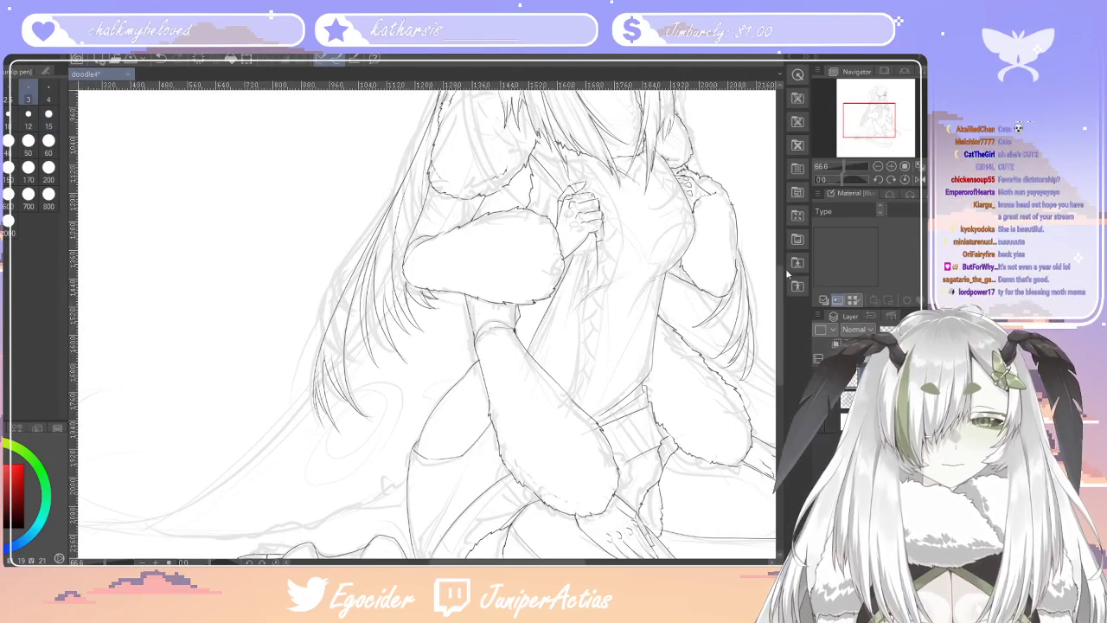
pyautogui.moveTo(784, 318)
pyautogui.mouseDown()
pyautogui.moveTo(777, 243)
pyautogui.moveTo(773, 364)
pyautogui.moveTo(770, 302)
pyautogui.moveTo(770, 317)
pyautogui.mouseUp()
pyautogui.moveTo(511, 562); pyautogui.dragTo(474, 562)
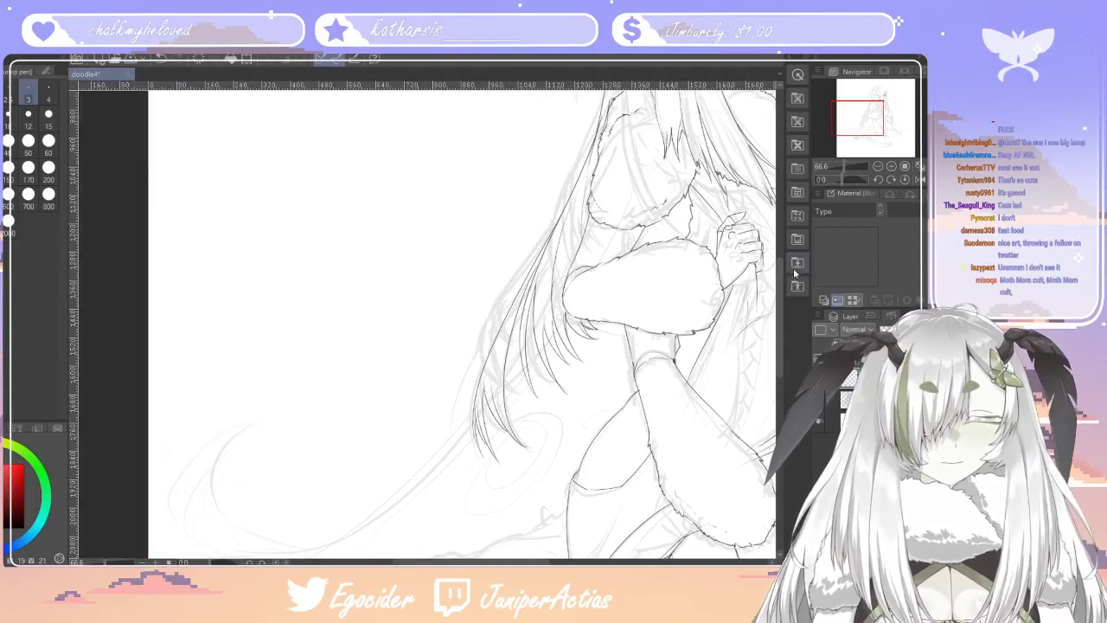
pyautogui.moveTo(781, 292); pyautogui.dragTo(778, 315)
pyautogui.scroll(-2, 778, 316)
pyautogui.moveTo(467, 276)
pyautogui.mouseDown()
pyautogui.moveTo(367, 377)
pyautogui.moveTo(242, 413)
pyautogui.mouseUp()
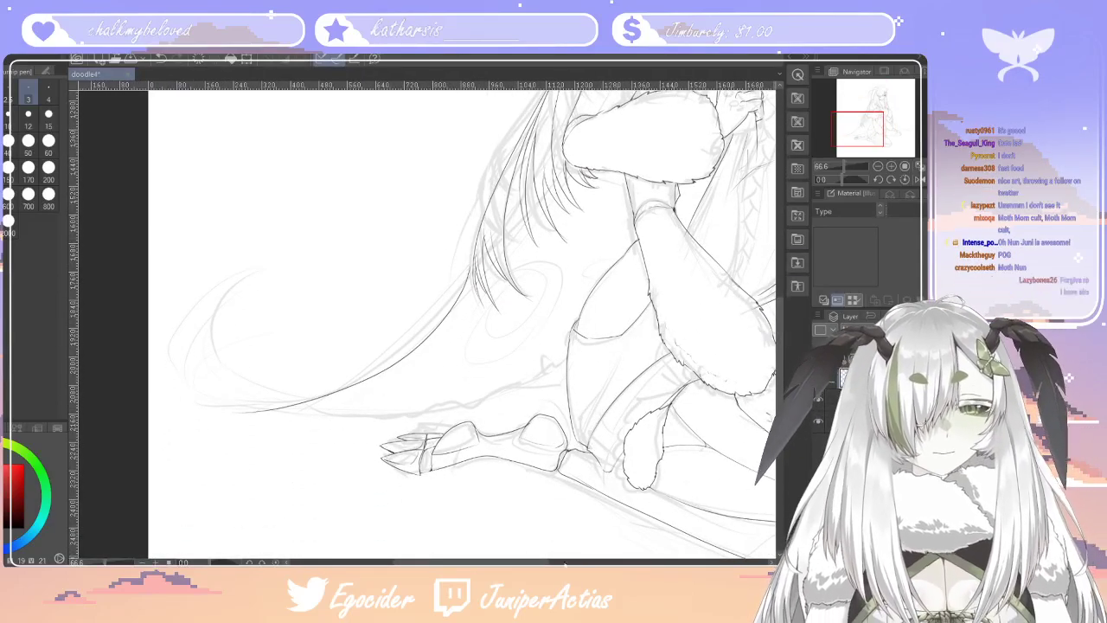
pyautogui.hscroll(-2, 564, 381)
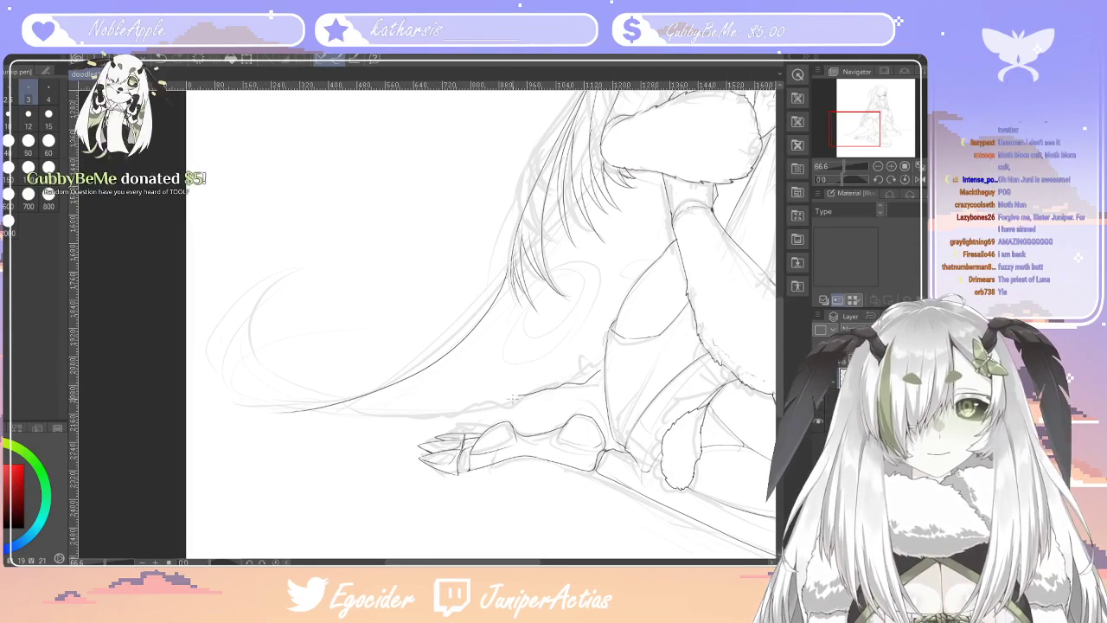
pyautogui.moveTo(597, 375); pyautogui.dragTo(262, 413)
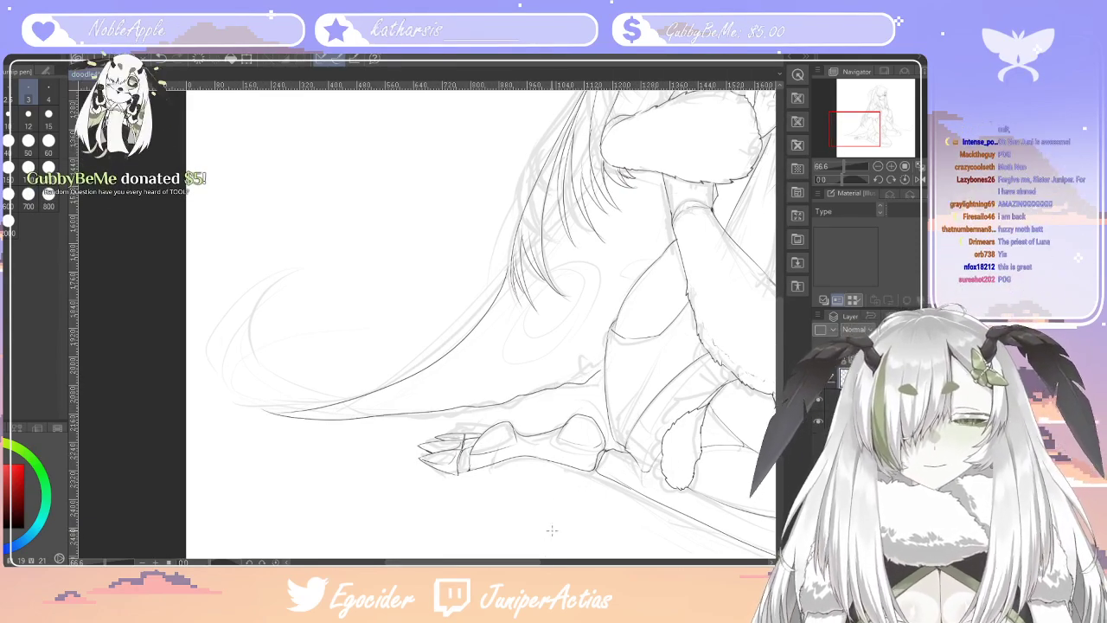
# Ink the wing's tail beyond the clawed foot as two curves hooking upward to a pointed tip, redoing the first attempt
pyautogui.hscroll(-3, 378, 380)
pyautogui.moveTo(381, 396); pyautogui.dragTo(341, 261)
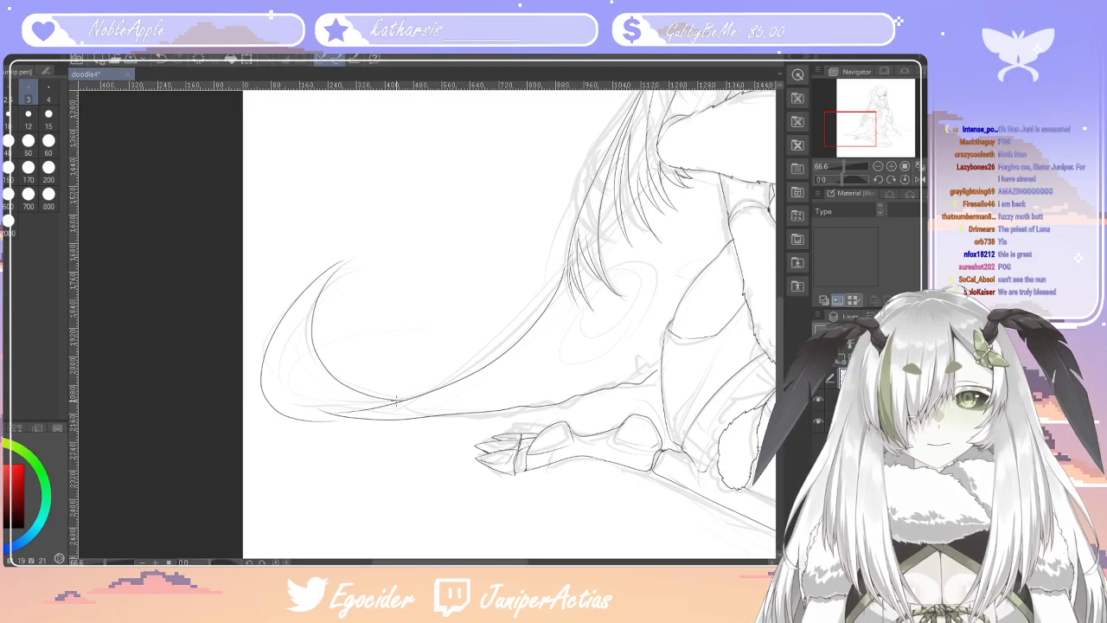
pyautogui.hotkey('ctrl', 'z')
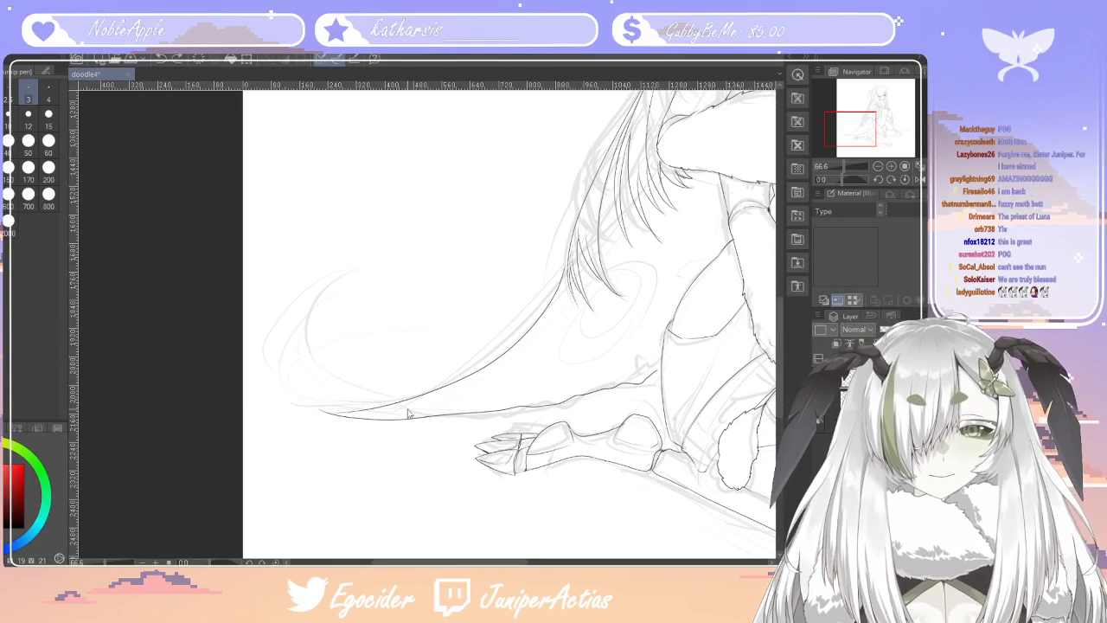
pyautogui.moveTo(348, 415)
pyautogui.mouseDown()
pyautogui.moveTo(363, 287)
pyautogui.moveTo(314, 349)
pyautogui.moveTo(379, 407)
pyautogui.mouseUp()
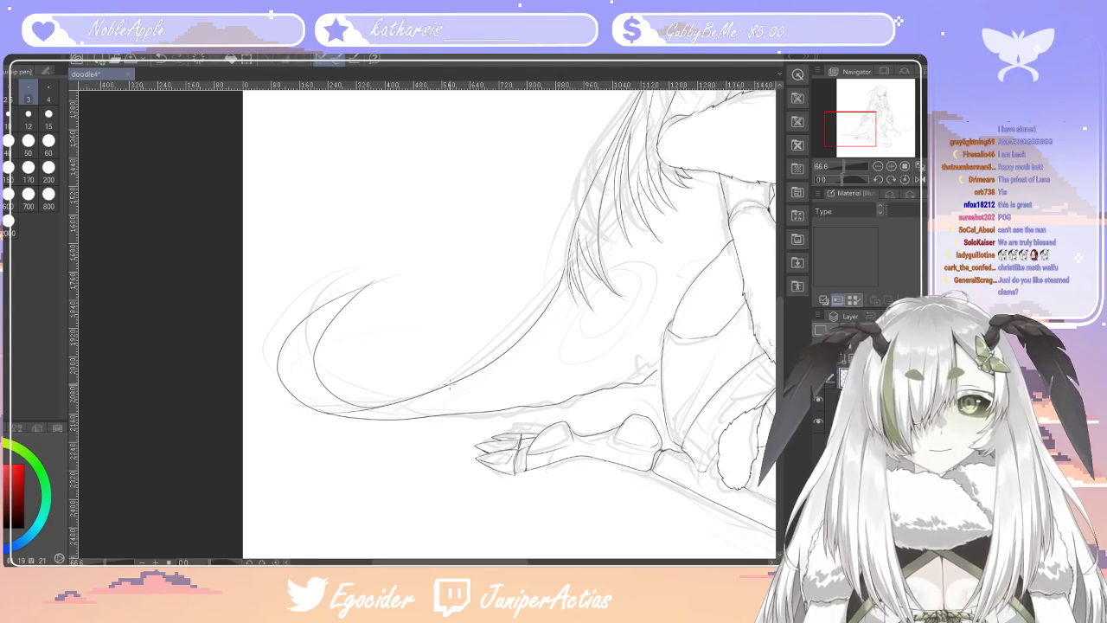
# Ink the upper edge, lower edge and upturned tail of the opposite wing, from the hair strands toward the canvas edge
pyautogui.moveTo(518, 563); pyautogui.dragTo(563, 563)
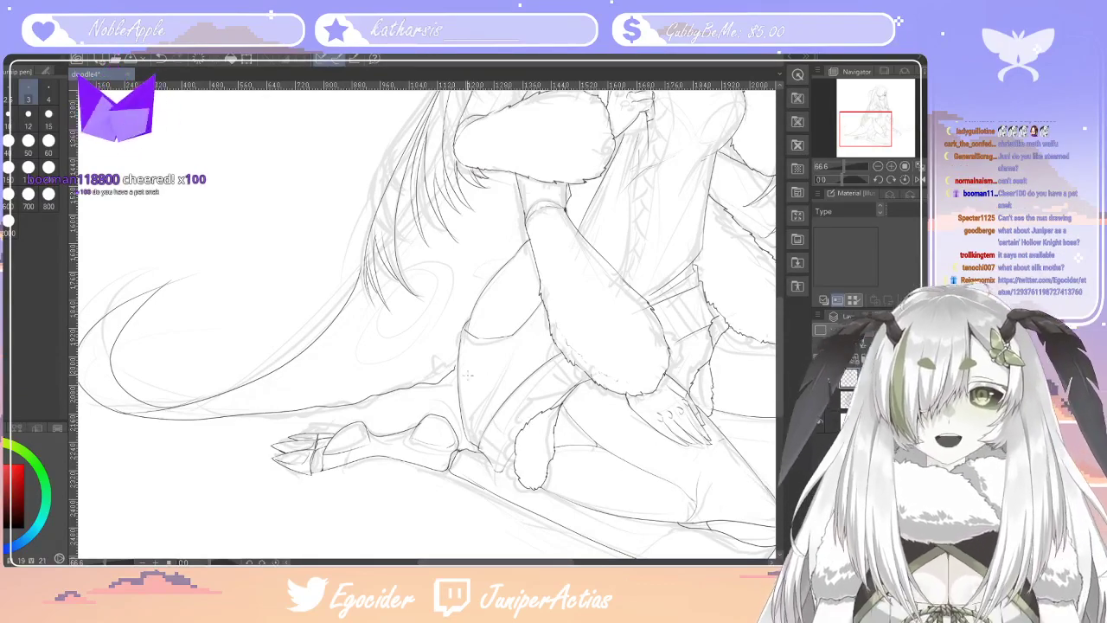
pyautogui.moveTo(541, 563); pyautogui.dragTo(645, 564)
pyautogui.scroll(3, 640, 553)
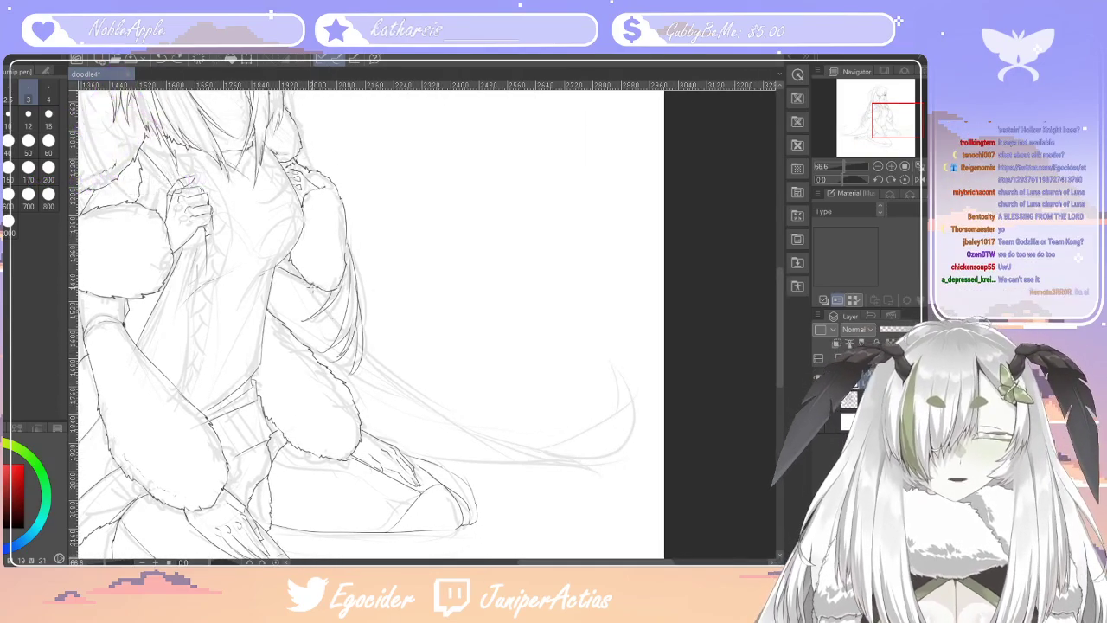
pyautogui.moveTo(348, 337); pyautogui.dragTo(568, 468)
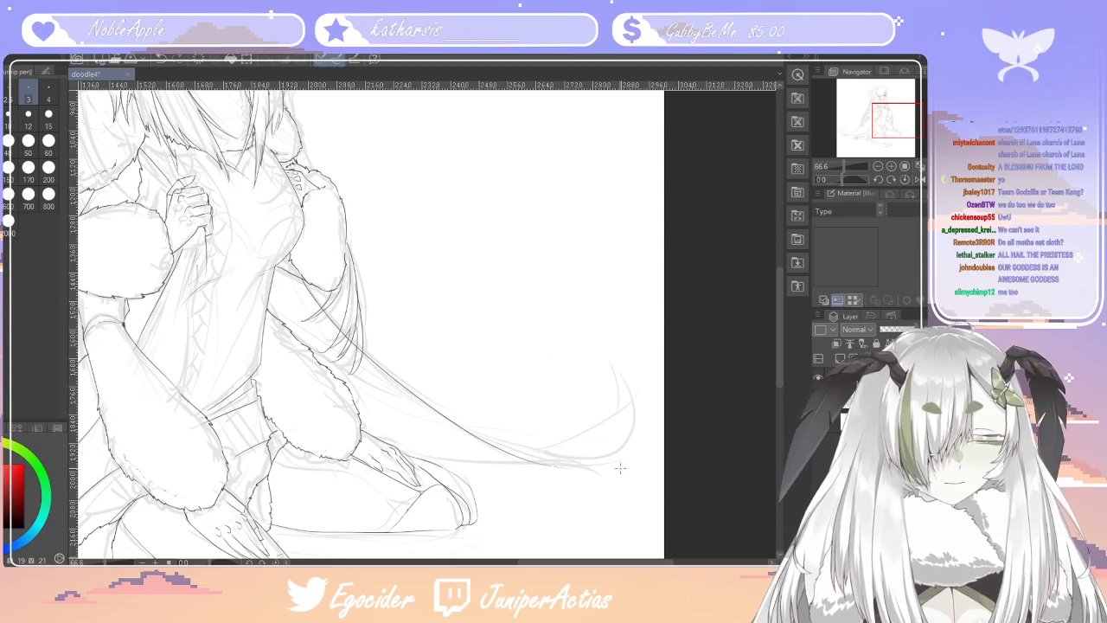
pyautogui.moveTo(493, 463)
pyautogui.mouseDown()
pyautogui.moveTo(559, 472)
pyautogui.moveTo(664, 435)
pyautogui.mouseUp()
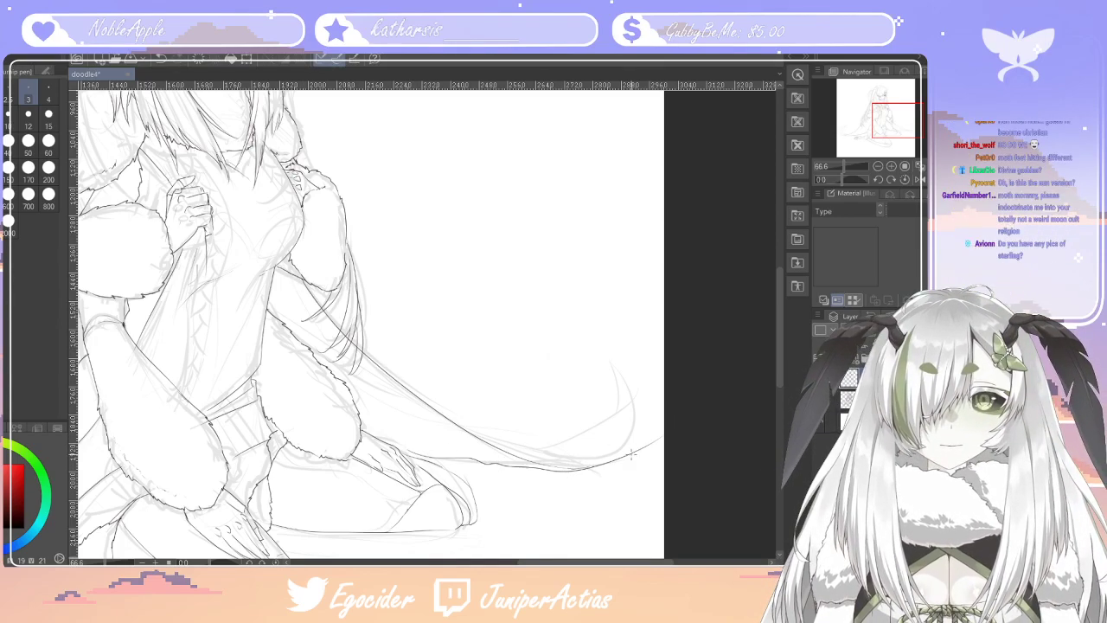
pyautogui.moveTo(624, 389); pyautogui.dragTo(633, 458)
# Erase the overshooting line at the opposite wing's tail and touch up its edges with the size 15 eraser and size 3 pen
pyautogui.click(49, 114)
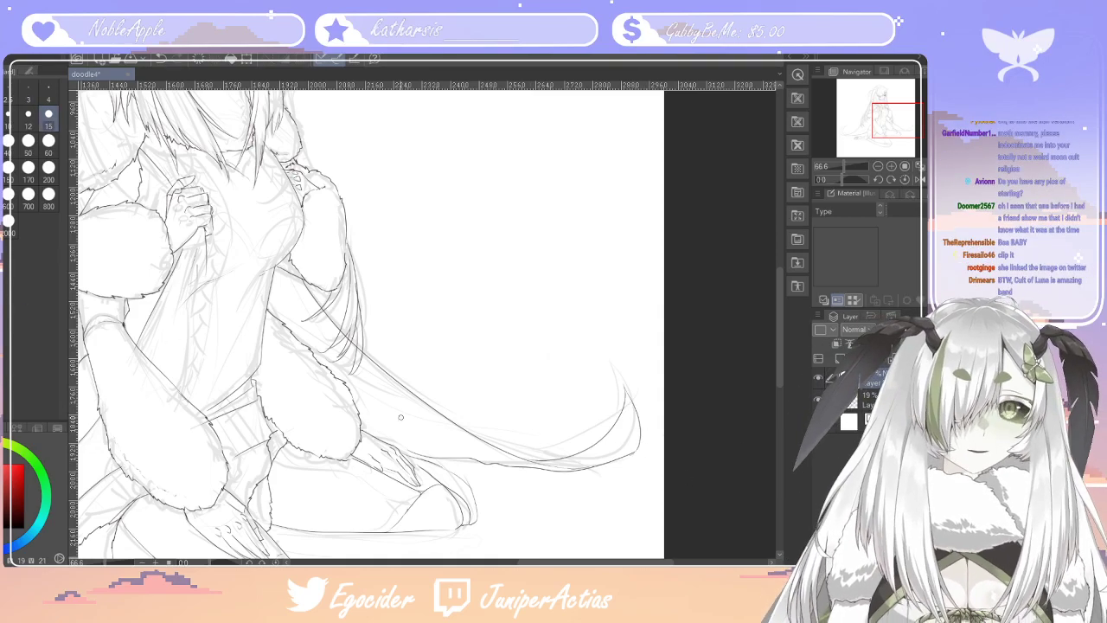
pyautogui.press('p')
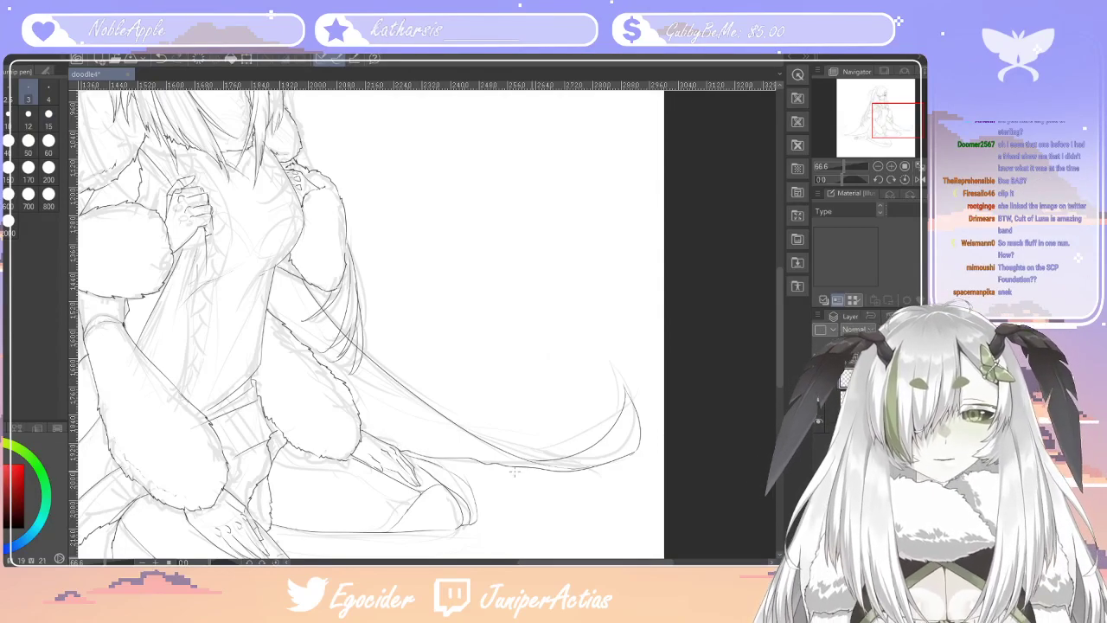
pyautogui.press('e')
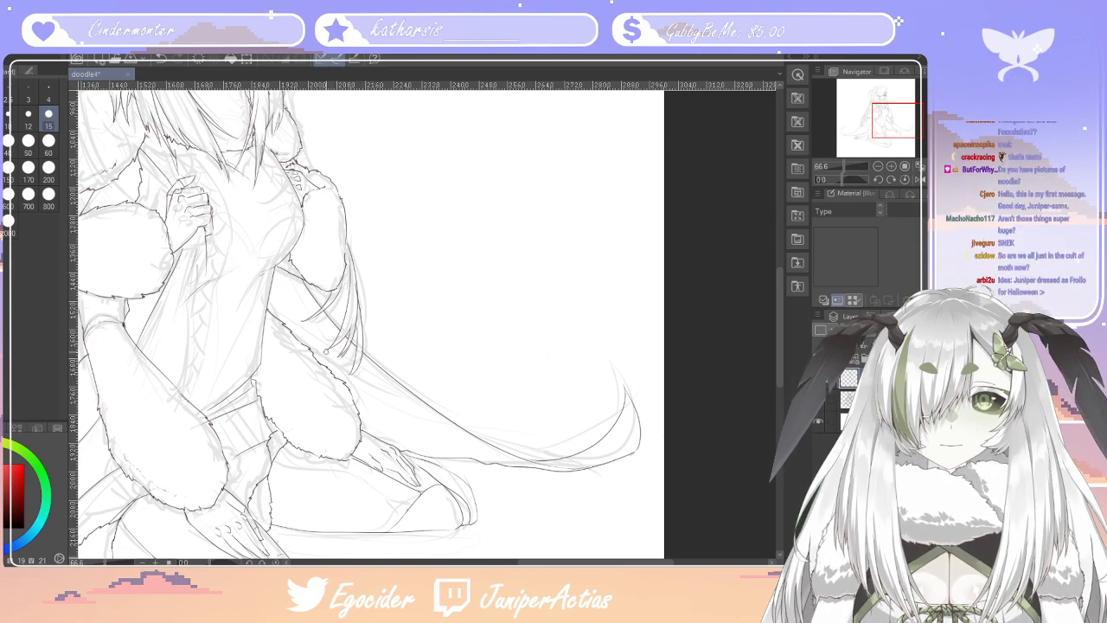
pyautogui.moveTo(645, 562); pyautogui.dragTo(591, 562)
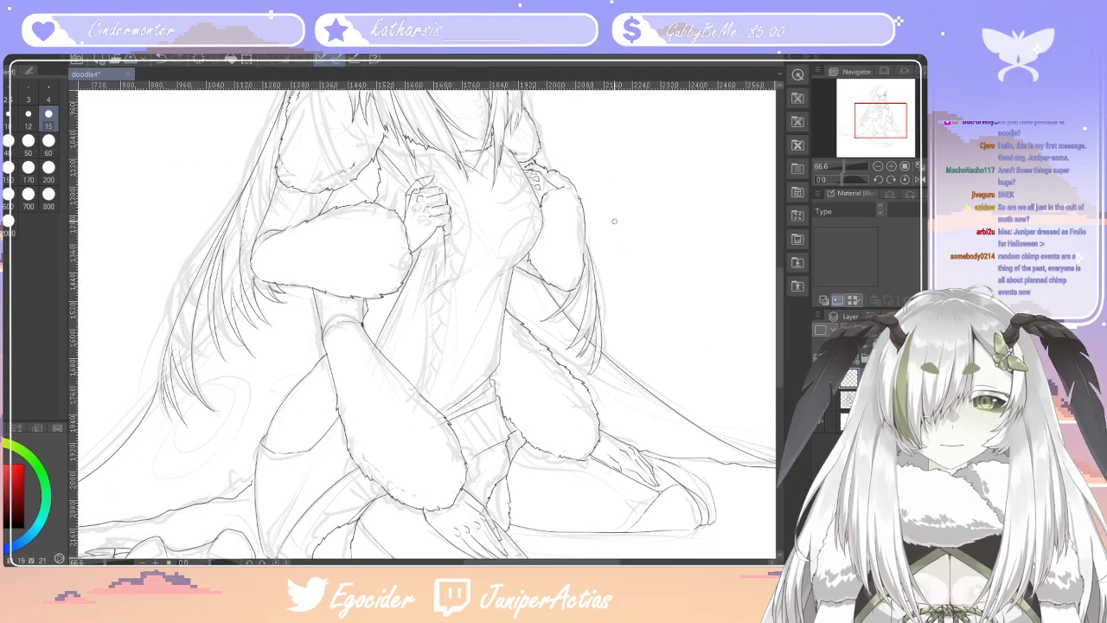
pyautogui.click(3, 347)
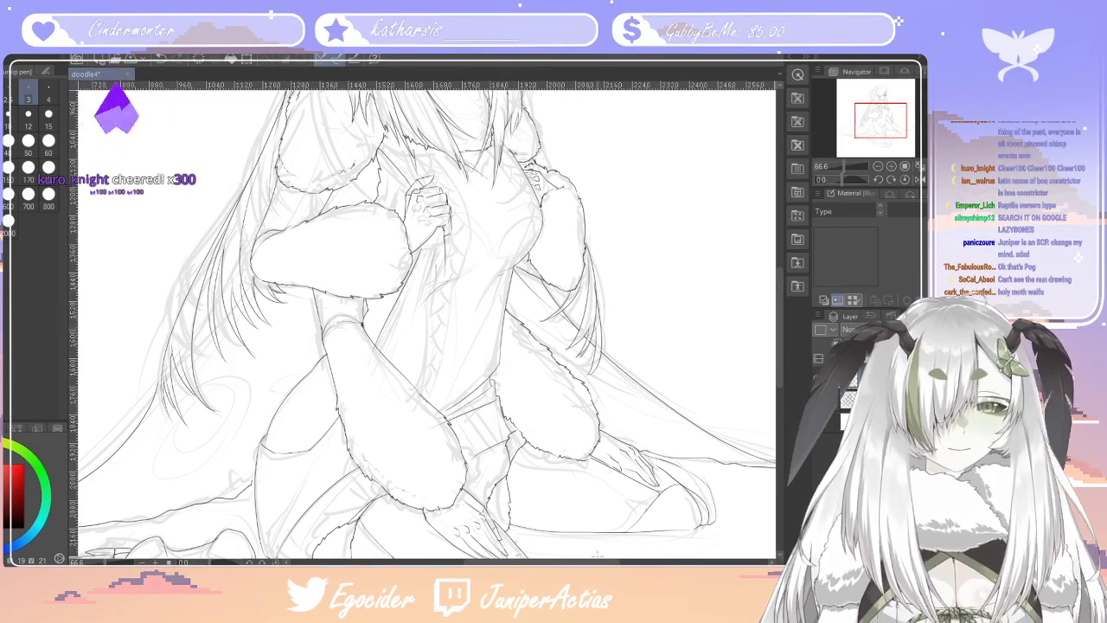
# Extend the upper edge of the foot-side wing through the back hair toward the fur sleeve, and clean it up with the size 15 eraser
pyautogui.hscroll(-3, 524, 180)
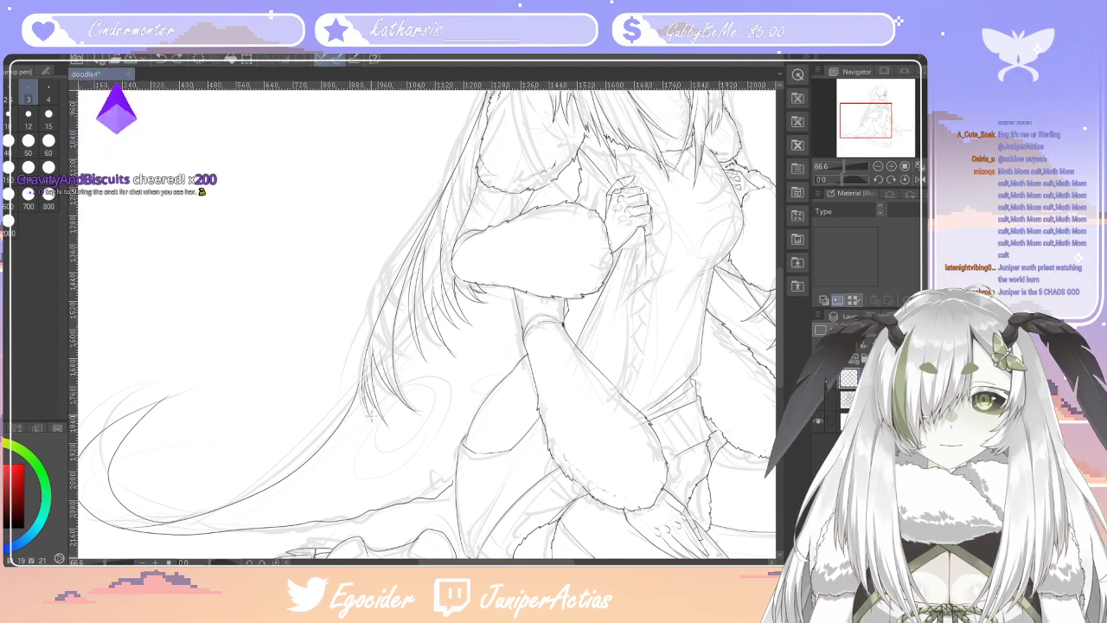
pyautogui.press('e')
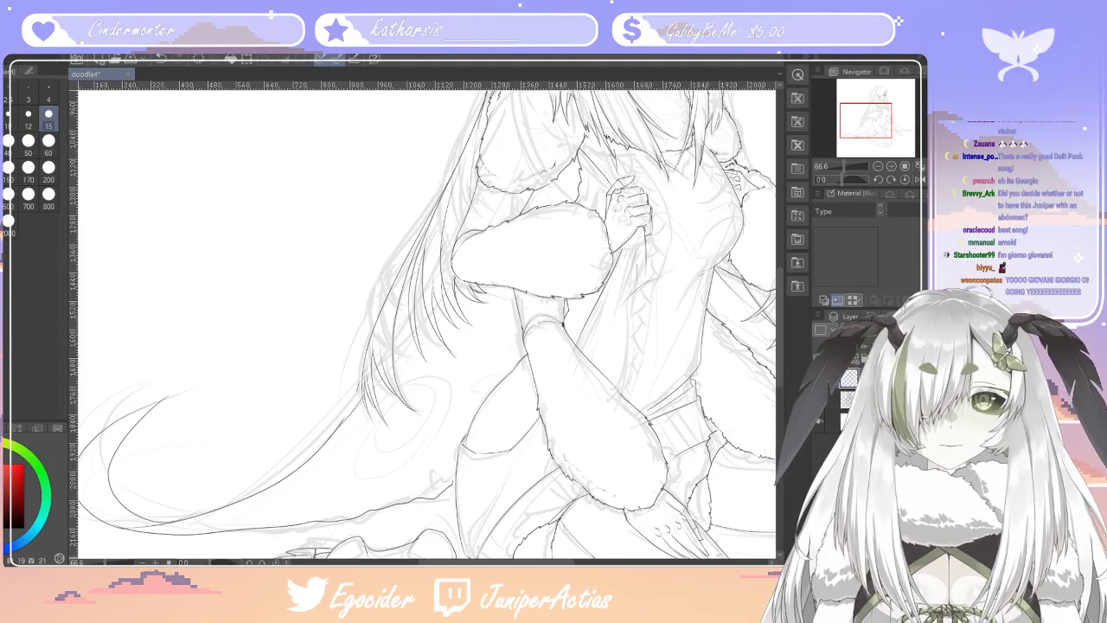
pyautogui.press('p')
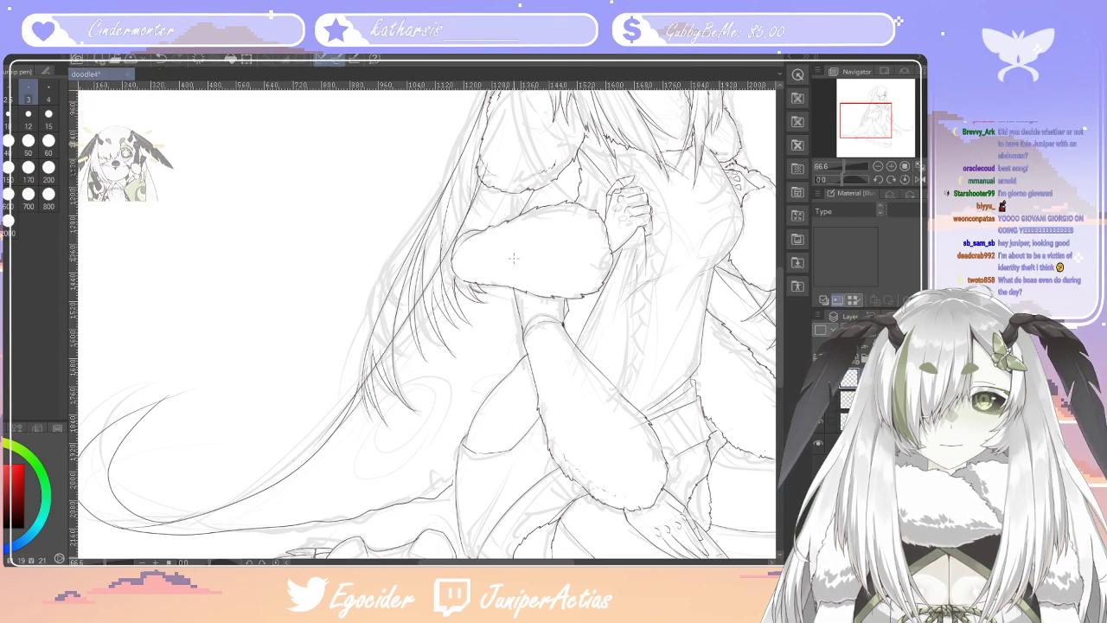
pyautogui.moveTo(406, 327); pyautogui.dragTo(297, 443)
pyautogui.hotkey('ctrl', 'z')
pyautogui.moveTo(473, 169); pyautogui.dragTo(296, 462)
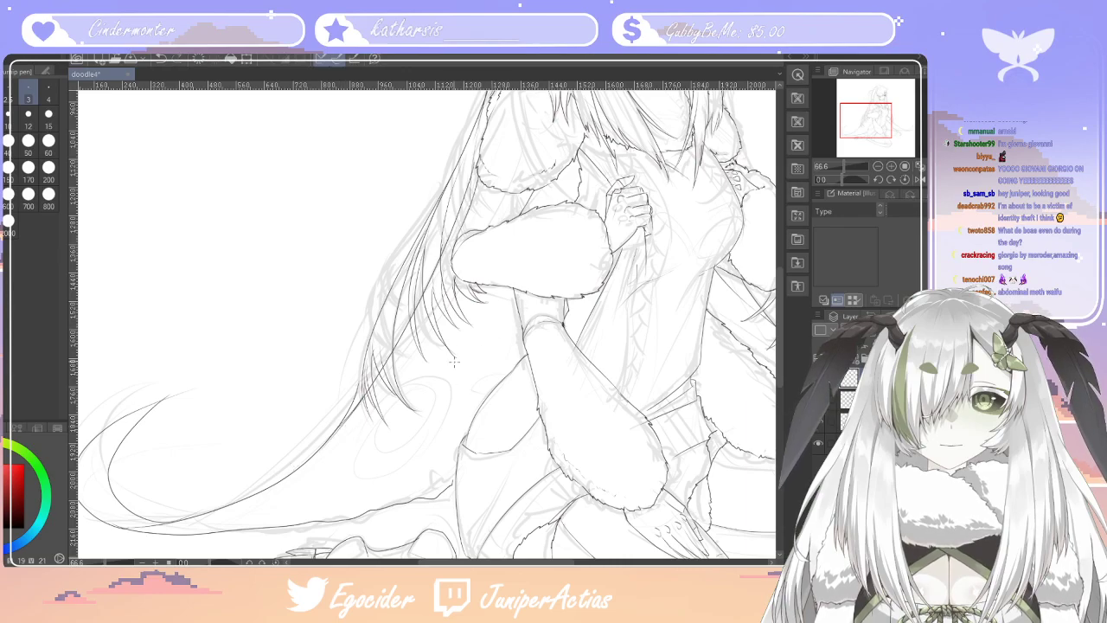
pyautogui.moveTo(462, 271); pyautogui.dragTo(367, 390)
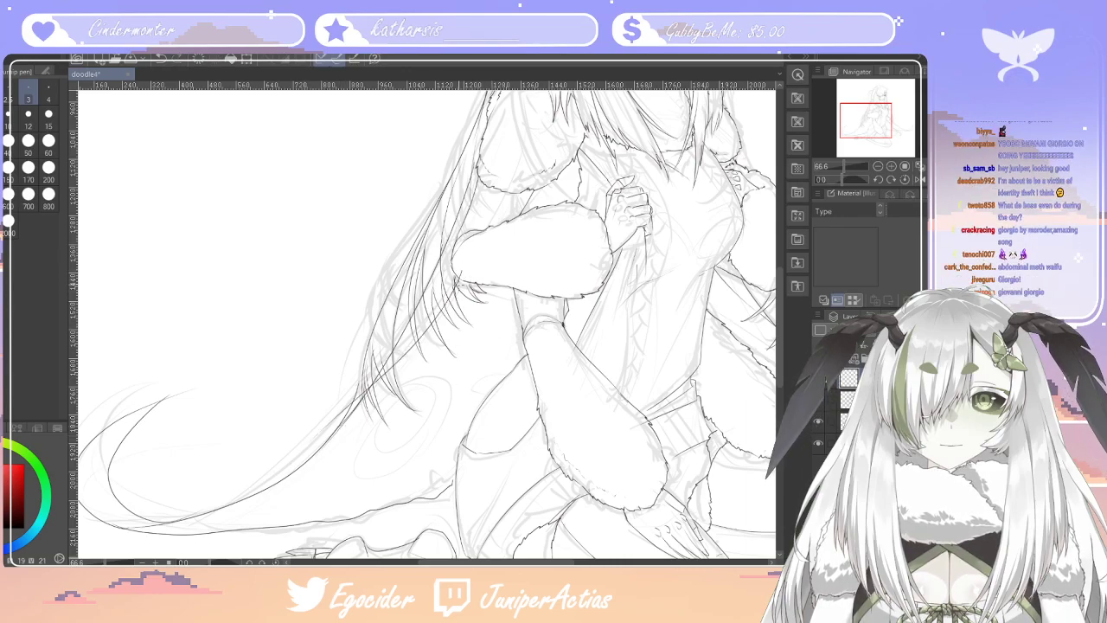
pyautogui.moveTo(458, 273); pyautogui.dragTo(358, 407)
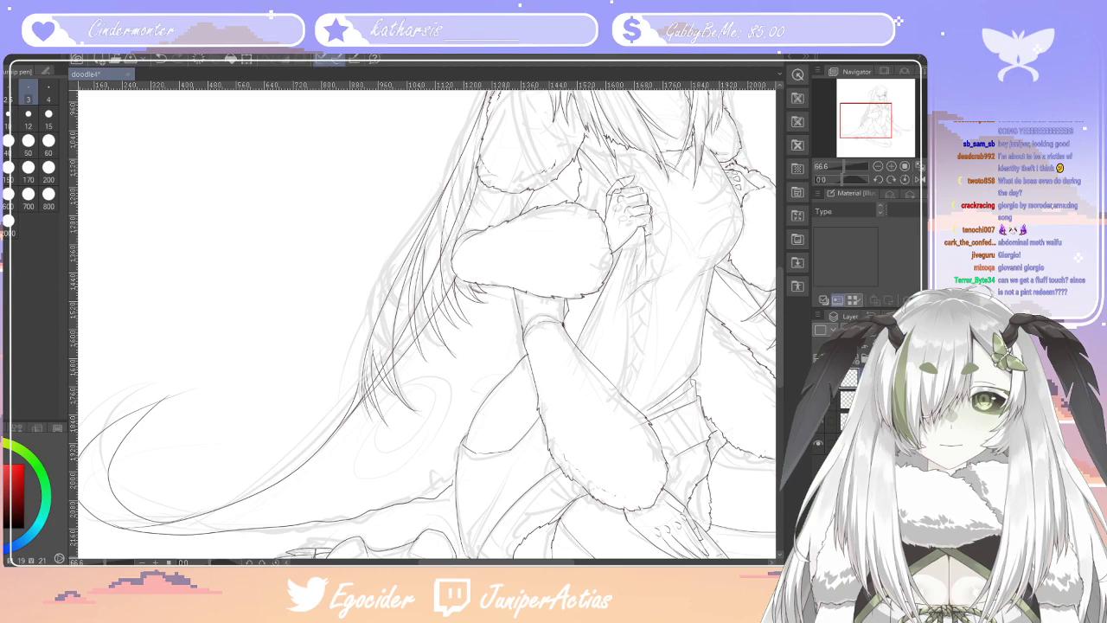
pyautogui.press('e')
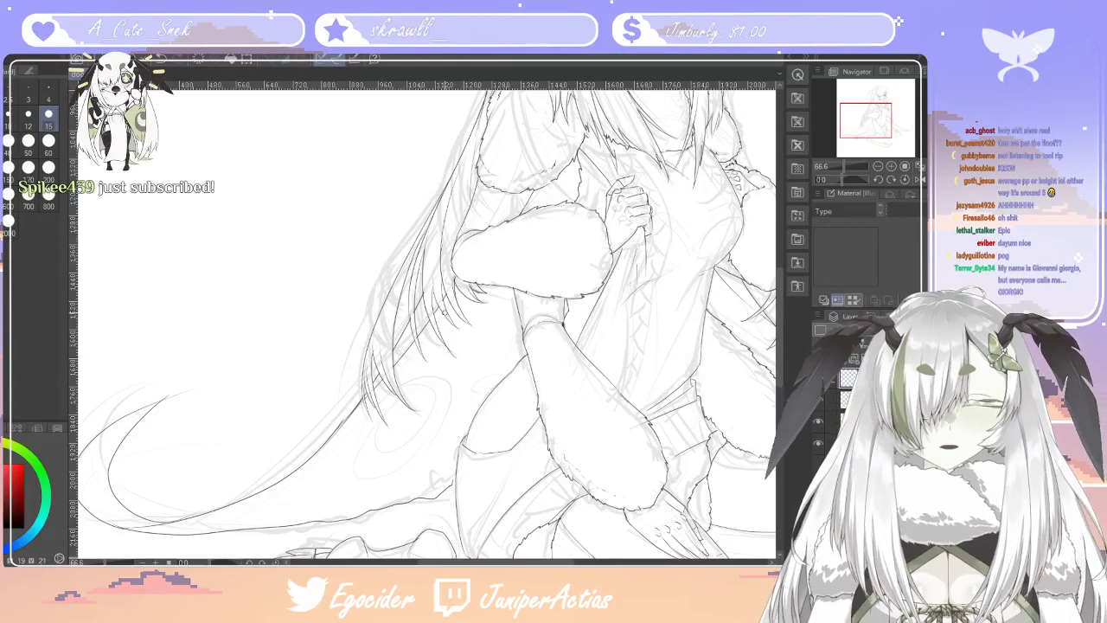
# Examine the lined wings and back hair across the whole figure, from the curled tails up to the head
pyautogui.scroll(-4, 486, 363)
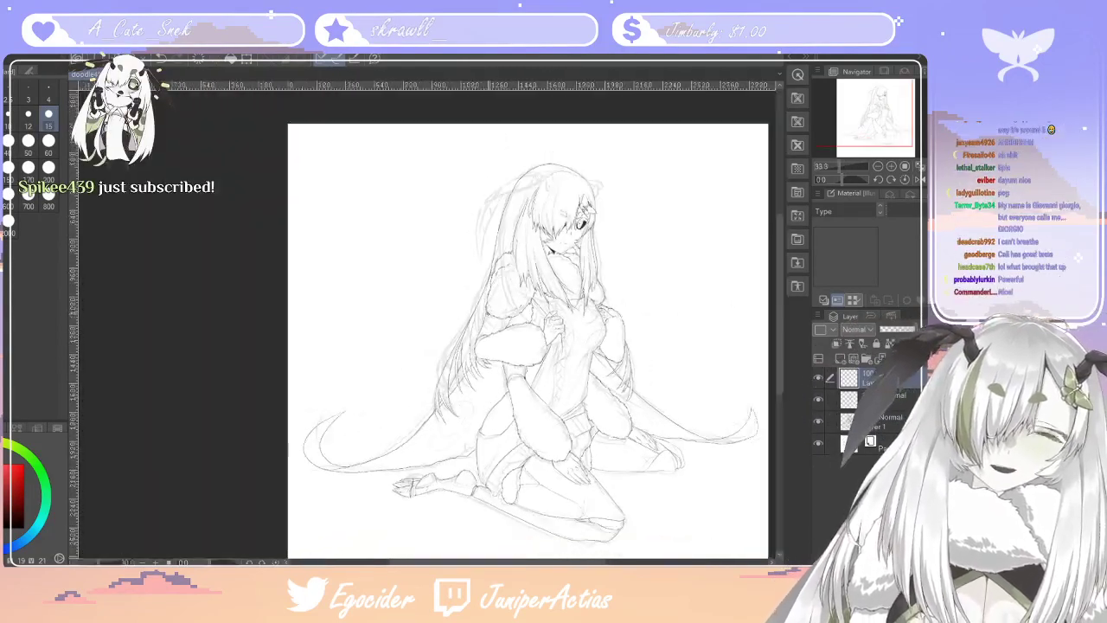
pyautogui.scroll(2, 498, 346)
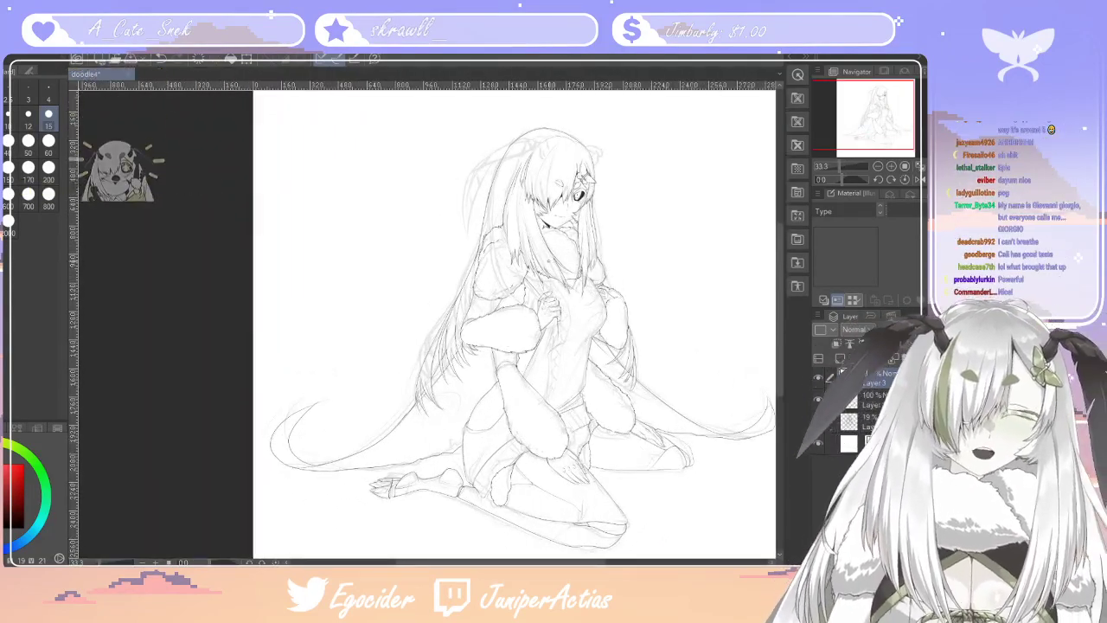
pyautogui.scroll(1, 434, 417)
pyautogui.scroll(1, 434, 417)
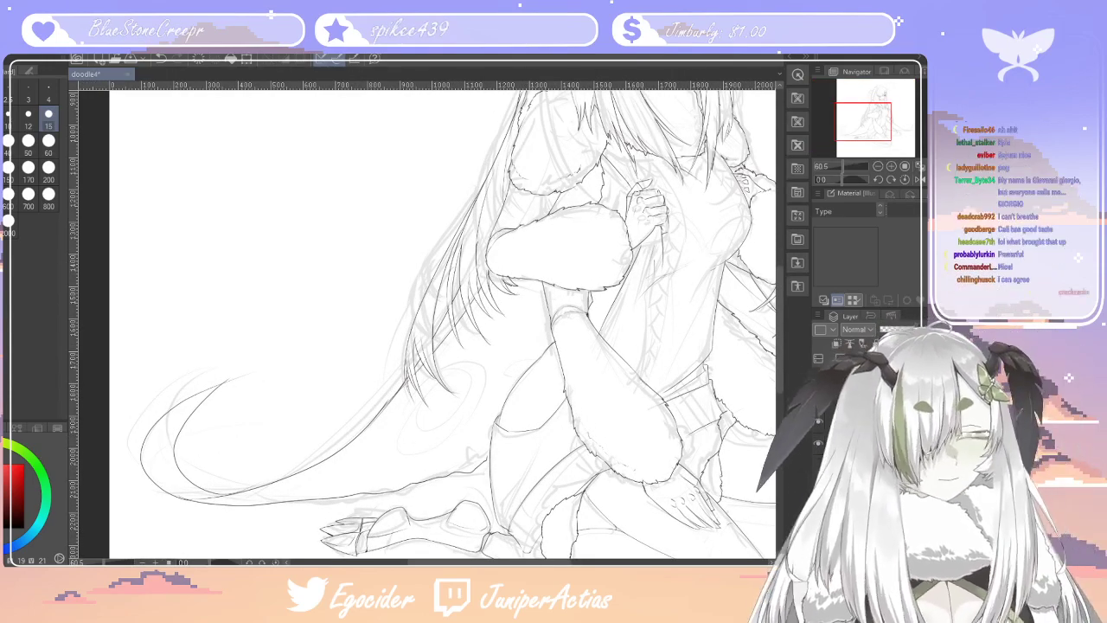
pyautogui.press('p')
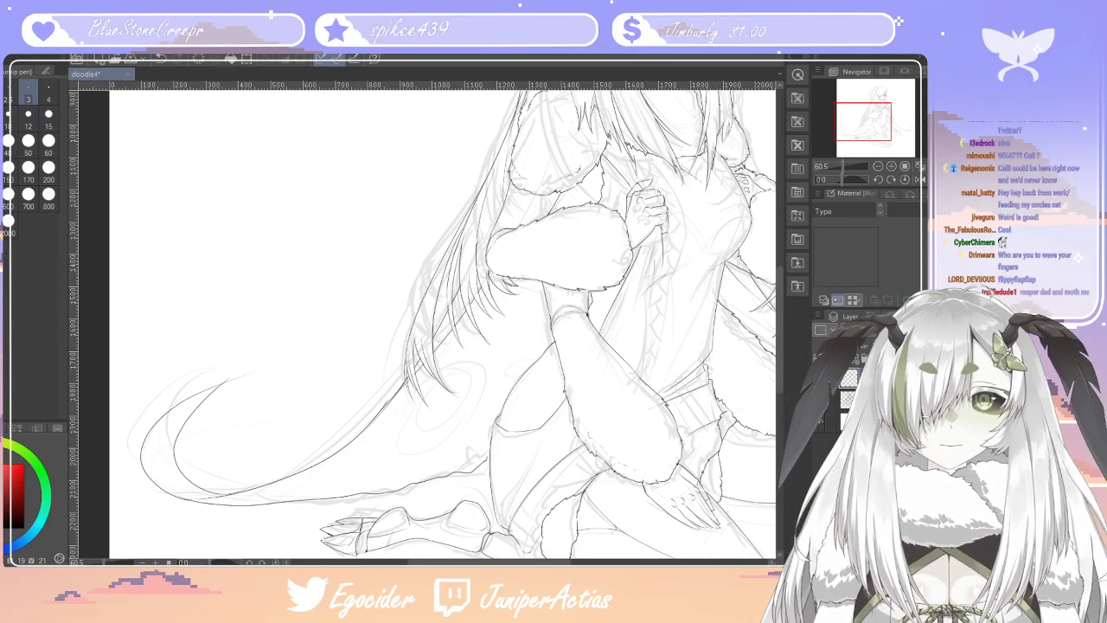
pyautogui.click(818, 421)
pyautogui.hotkey('ctrl', 'y')
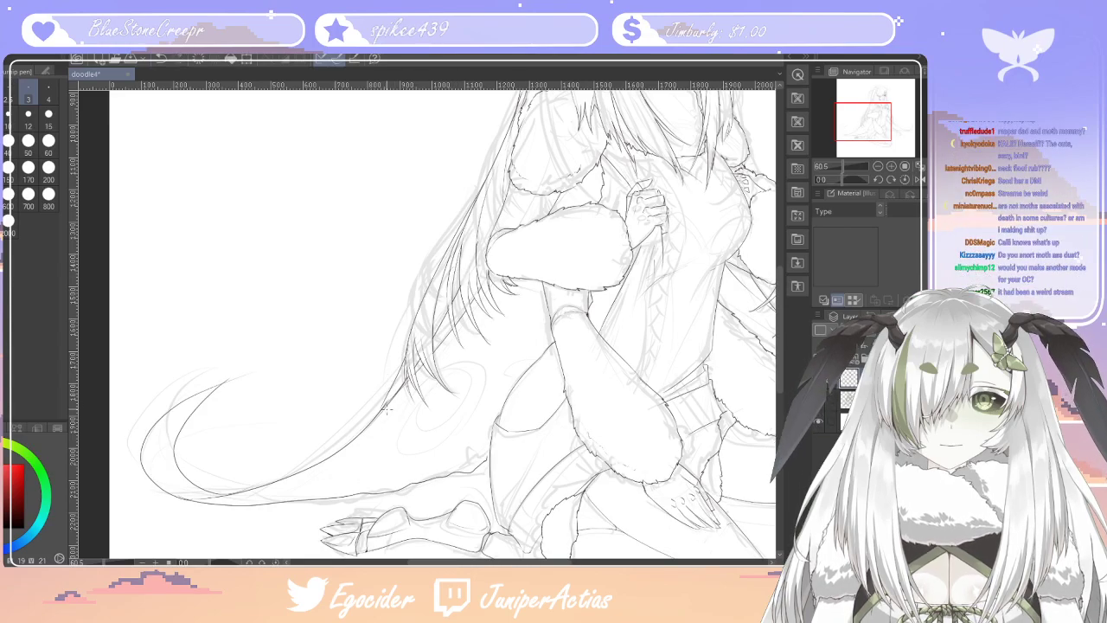
pyautogui.scroll(5, 783, 267)
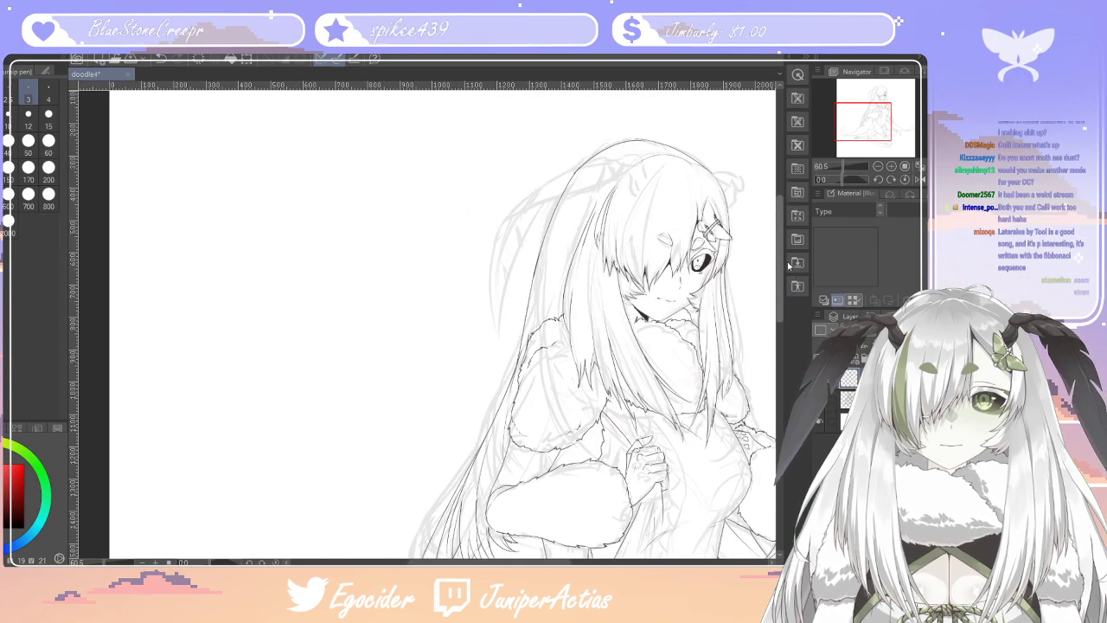
# Ink the short base lines of both horns emerging from the hair at the crown with the size 3 pen
pyautogui.moveTo(783, 266); pyautogui.dragTo(784, 255)
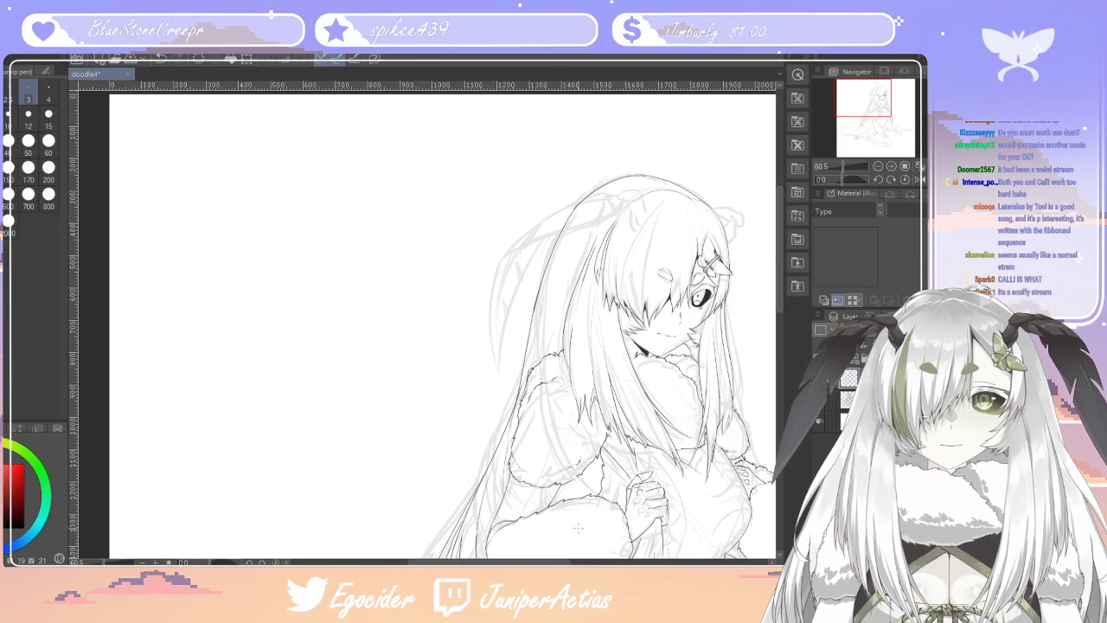
pyautogui.moveTo(558, 563); pyautogui.dragTo(586, 563)
pyautogui.moveTo(781, 257); pyautogui.dragTo(781, 266)
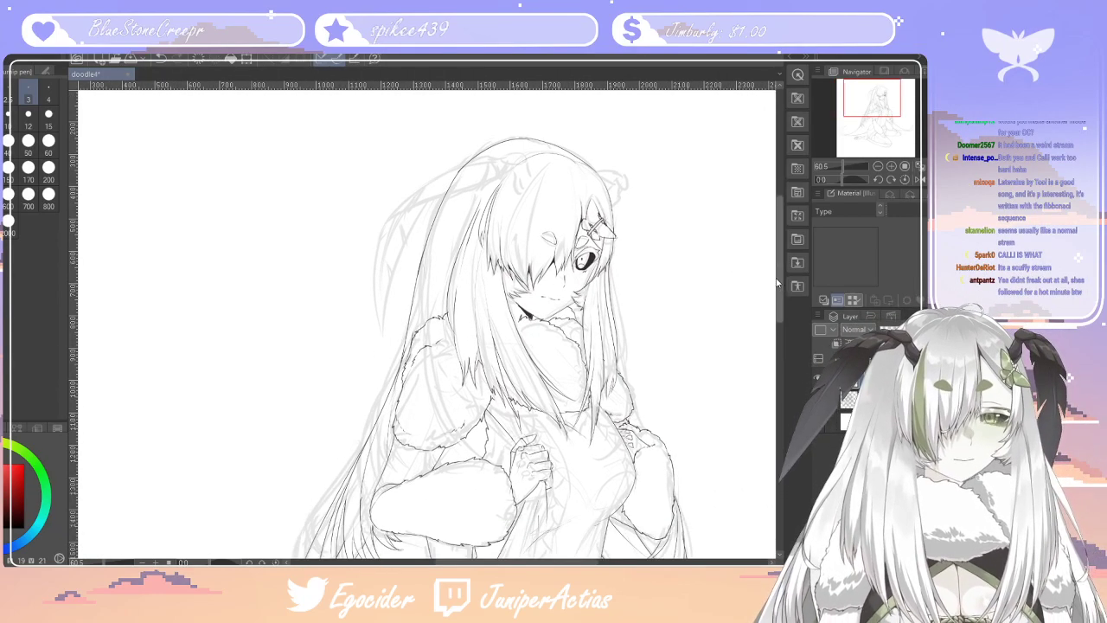
pyautogui.moveTo(531, 187)
pyautogui.mouseDown()
pyautogui.moveTo(524, 168)
pyautogui.moveTo(517, 178)
pyautogui.mouseUp()
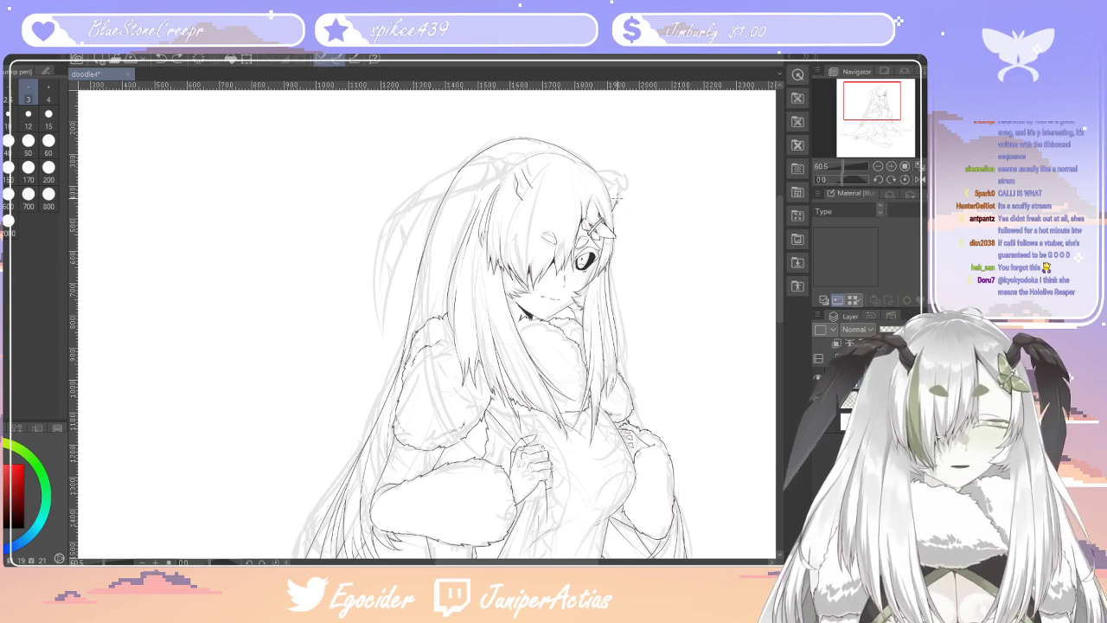
pyautogui.moveTo(620, 191); pyautogui.dragTo(613, 198)
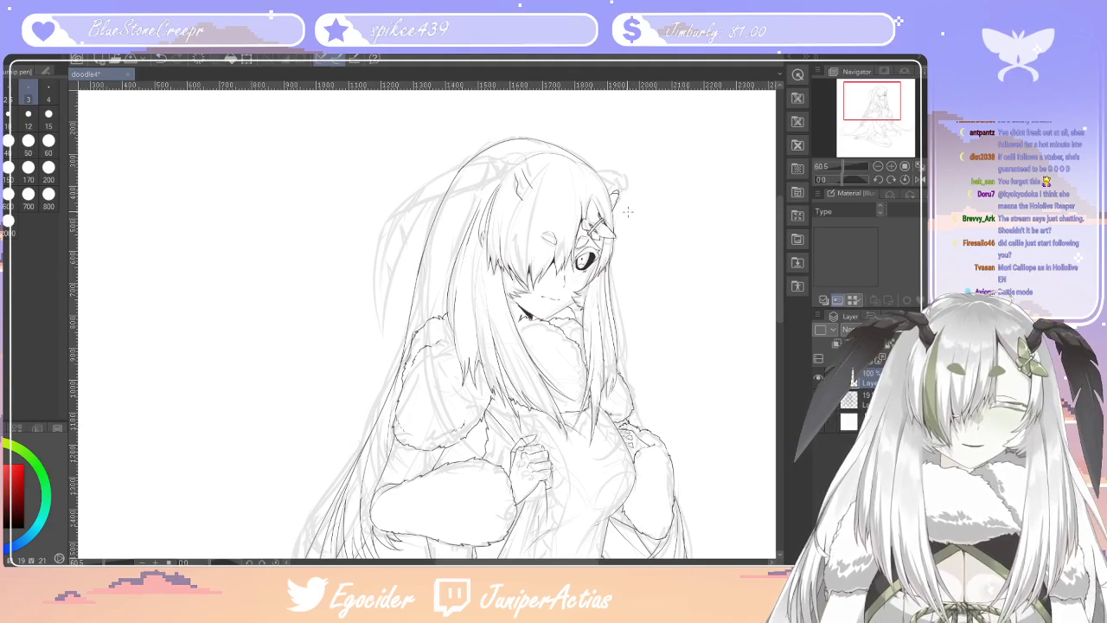
# Clean up the horn on the covered-eye side with the size 15 eraser and ink its rounded tip with the size 3 pen
pyautogui.press('e')
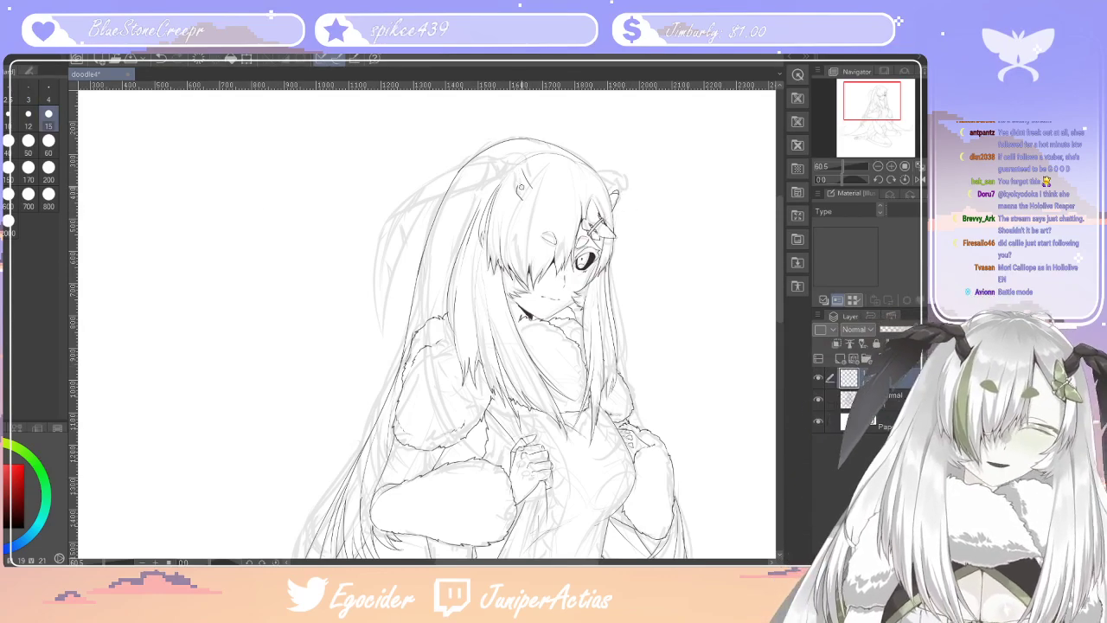
pyautogui.press('p')
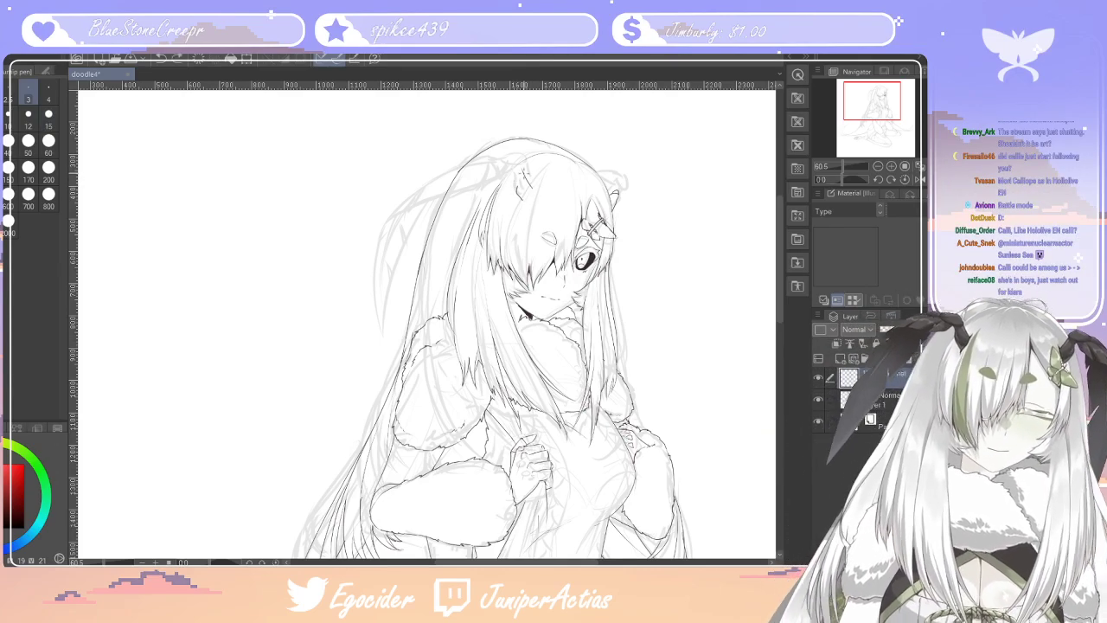
pyautogui.moveTo(511, 173); pyautogui.dragTo(518, 190)
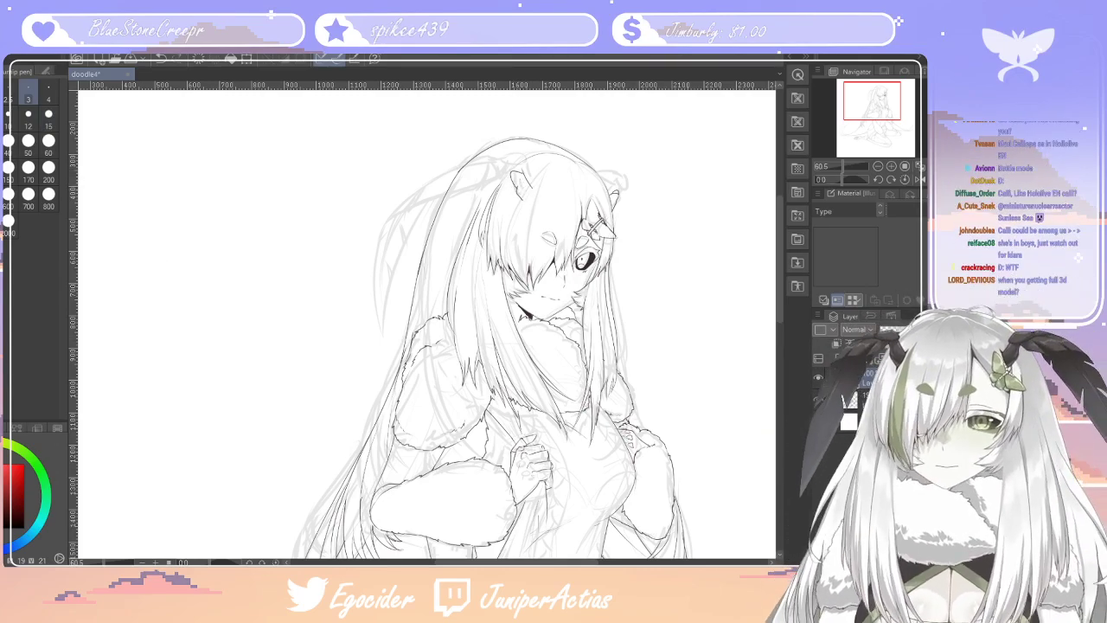
pyautogui.press('e')
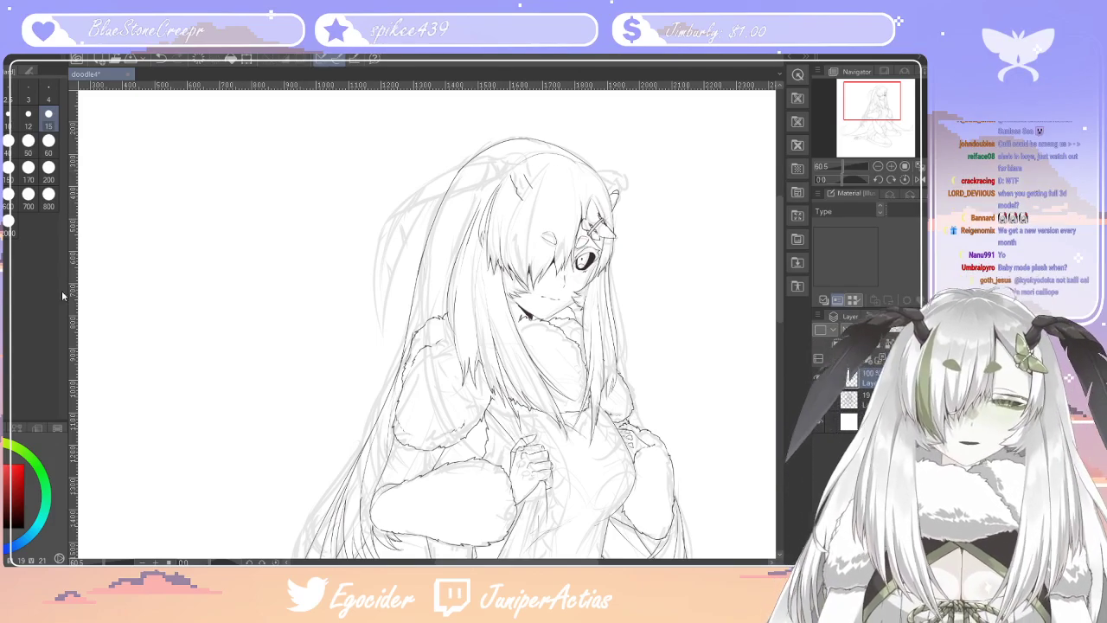
pyautogui.press('p')
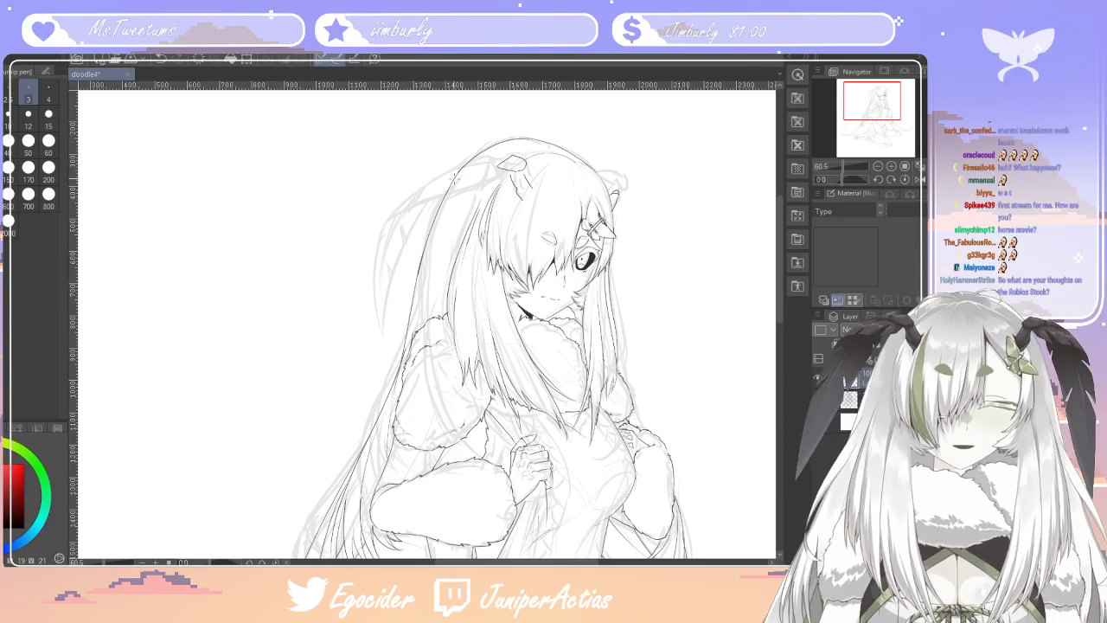
# Ink the upper edge of the feathery antenna, sweeping outward from the horn tip over the back hair, redrawing rejected strokes
pyautogui.moveTo(501, 161); pyautogui.dragTo(376, 210)
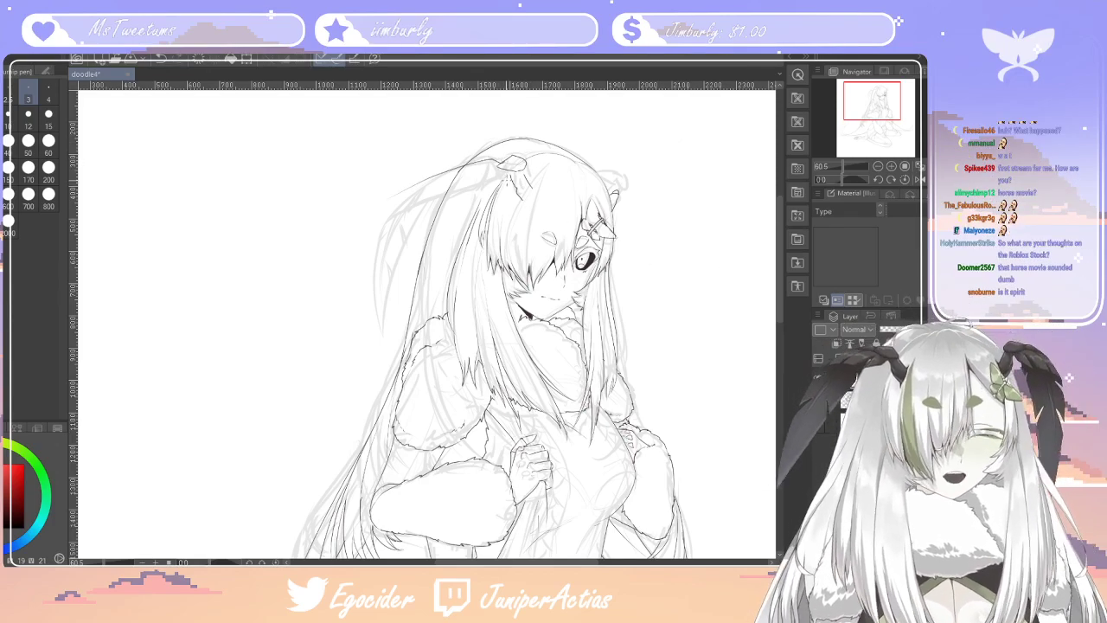
pyautogui.hotkey('ctrl', 'z')
pyautogui.moveTo(501, 159); pyautogui.dragTo(437, 179)
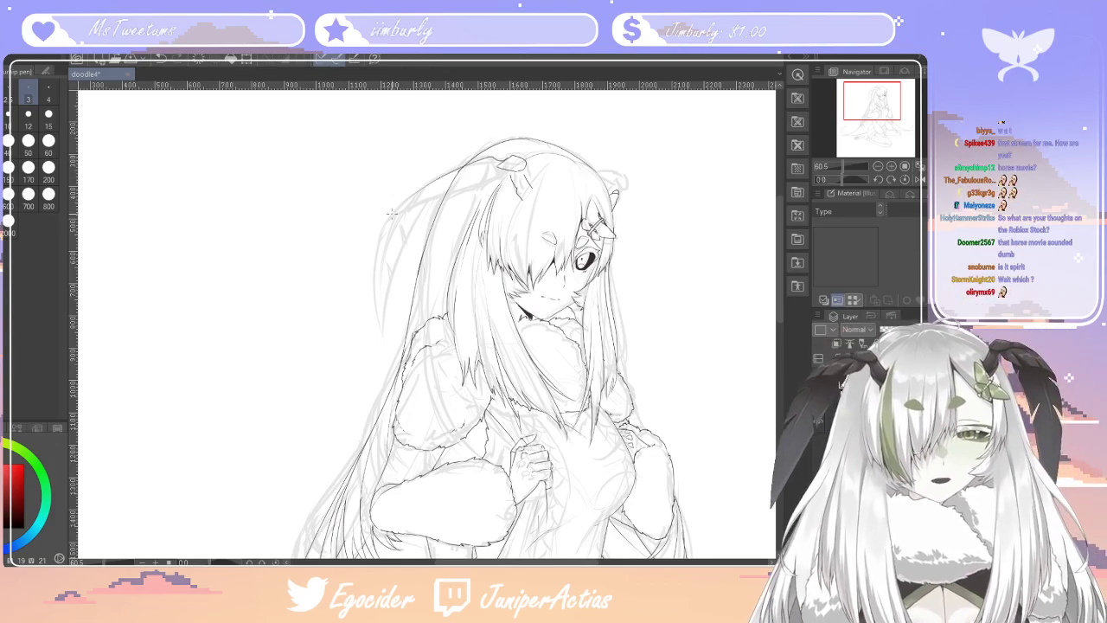
pyautogui.moveTo(499, 165); pyautogui.dragTo(443, 170)
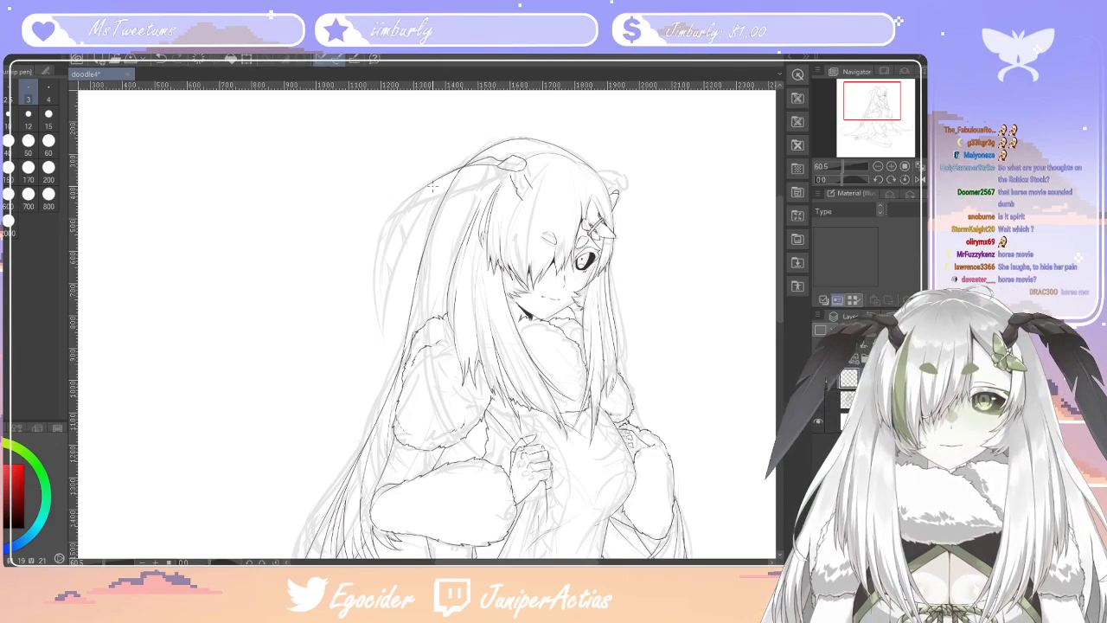
pyautogui.hotkey('ctrl', 'z')
pyautogui.moveTo(484, 162); pyautogui.dragTo(437, 182)
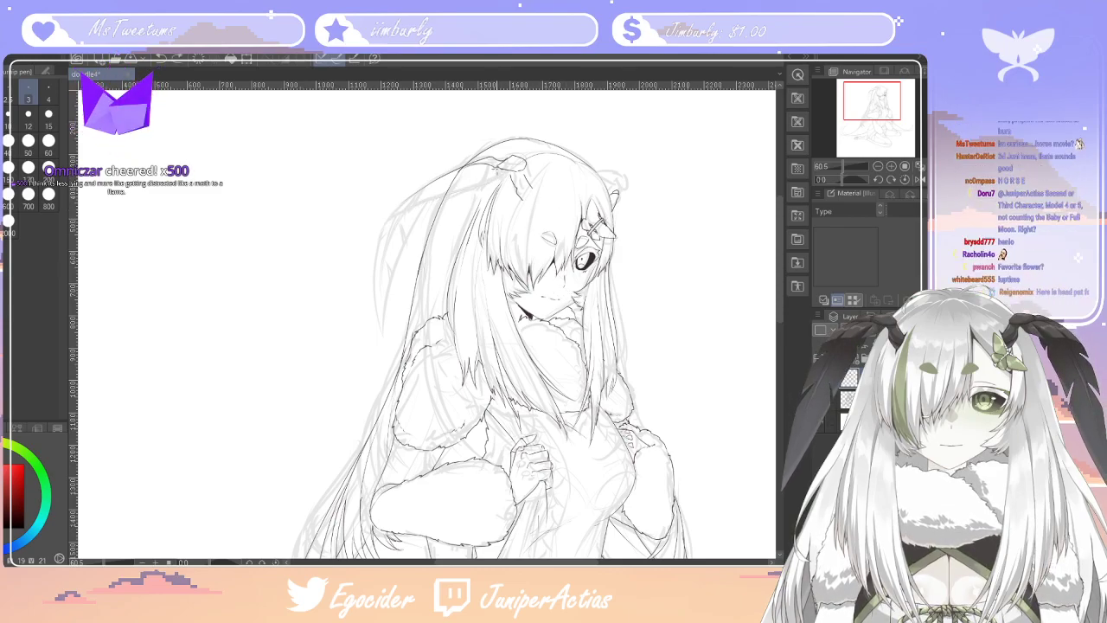
# Ink the antenna's lower edge and long drooping pointed feathers beside the back hair, and tidy the overlaps with the size 15 eraser
pyautogui.moveTo(486, 187)
pyautogui.mouseDown()
pyautogui.moveTo(375, 224)
pyautogui.moveTo(358, 304)
pyautogui.mouseUp()
pyautogui.hotkey('ctrl', 'z')
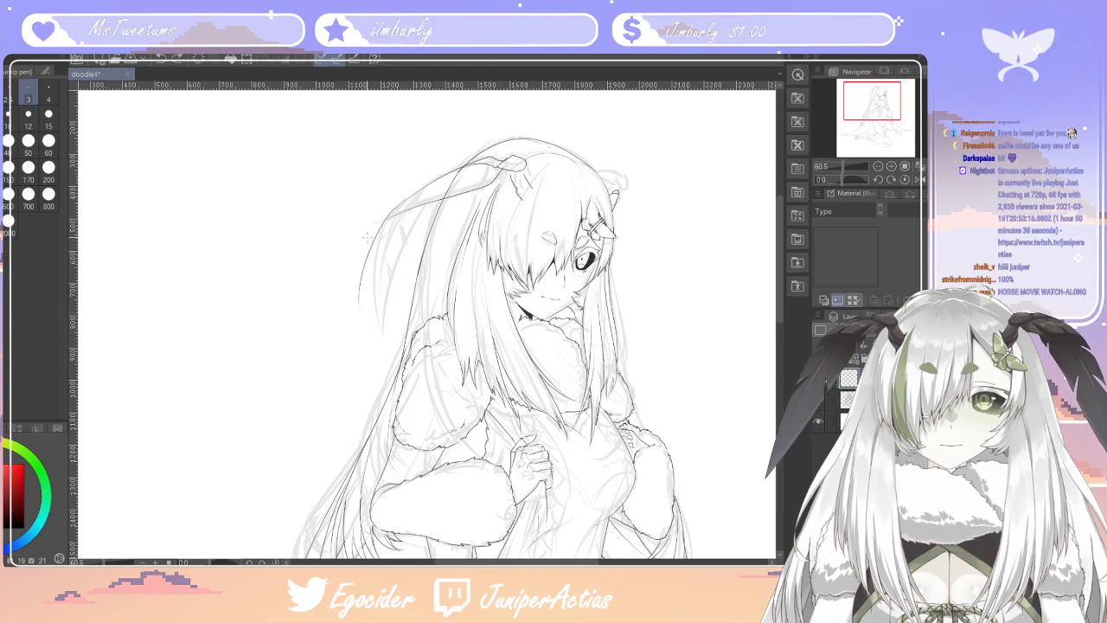
pyautogui.hotkey('ctrl', 'z')
pyautogui.moveTo(408, 200)
pyautogui.mouseDown()
pyautogui.moveTo(382, 224)
pyautogui.moveTo(348, 312)
pyautogui.mouseUp()
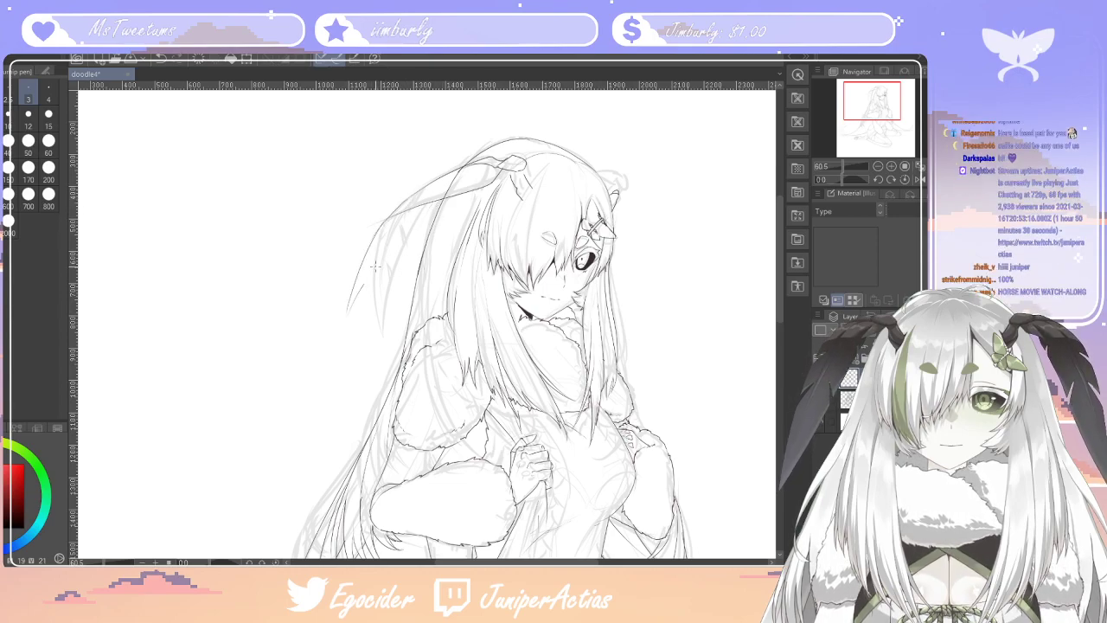
pyautogui.hotkey('ctrl', 'z')
pyautogui.moveTo(380, 227); pyautogui.dragTo(358, 334)
pyautogui.moveTo(436, 211); pyautogui.dragTo(364, 325)
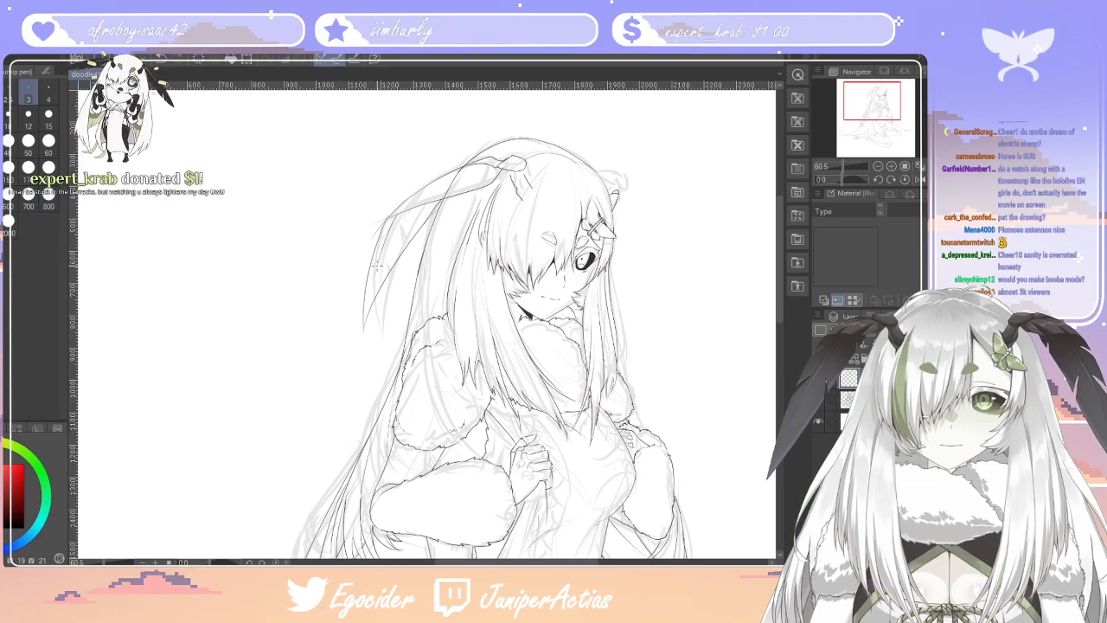
pyautogui.press('e')
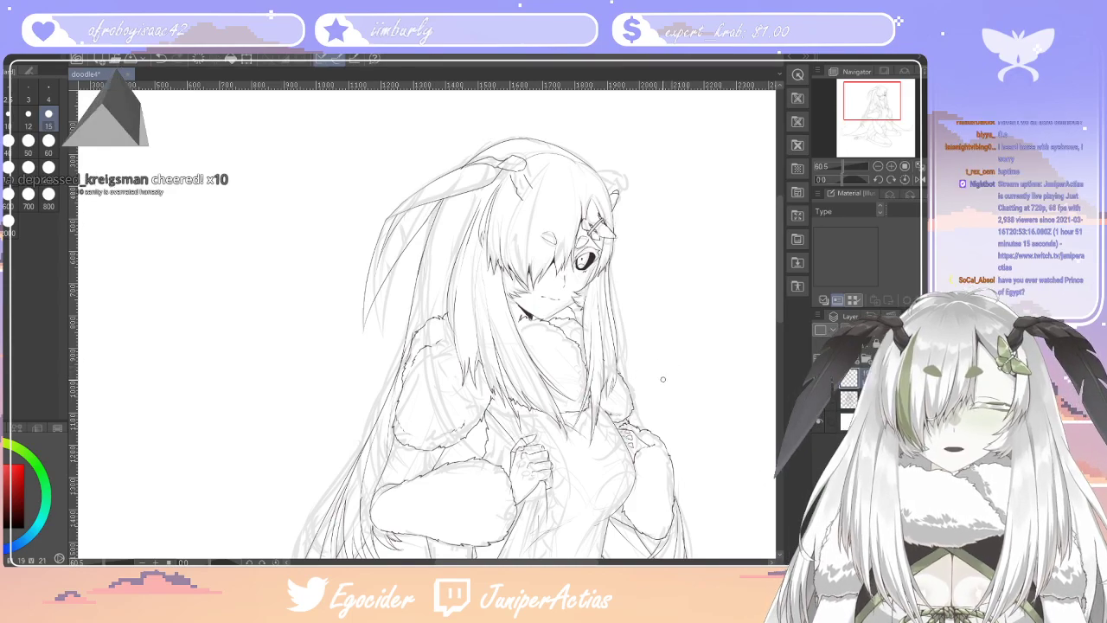
pyautogui.press('p')
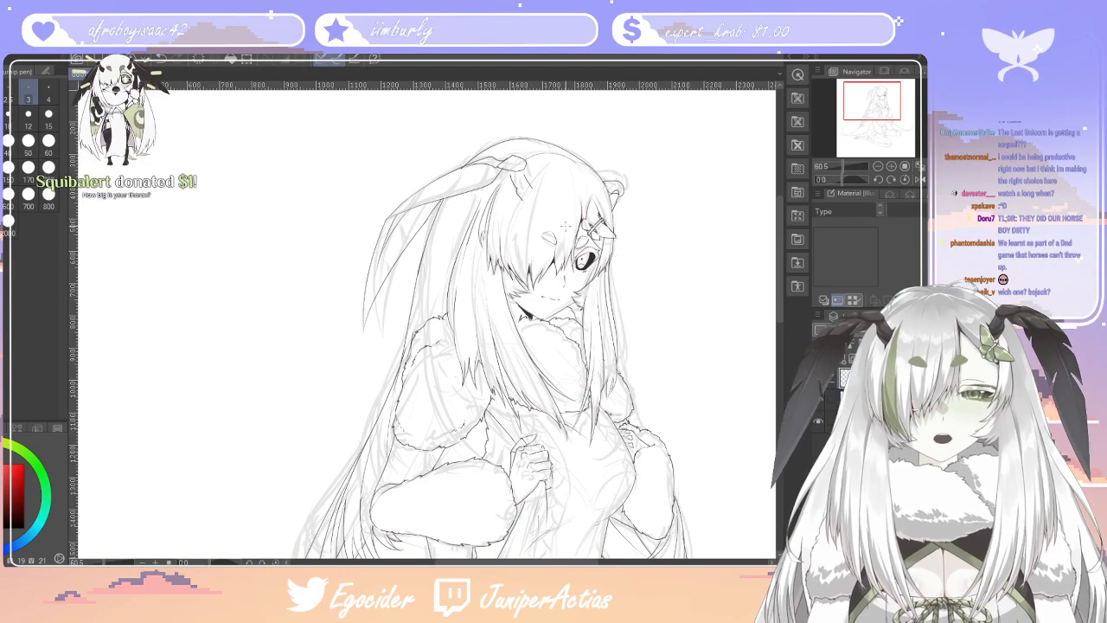
# Compare the whole figure with and without the rough sketch layer, and leave the sketch layer hidden
pyautogui.scroll(-2, 534, 377)
pyautogui.scroll(-7, 525, 314)
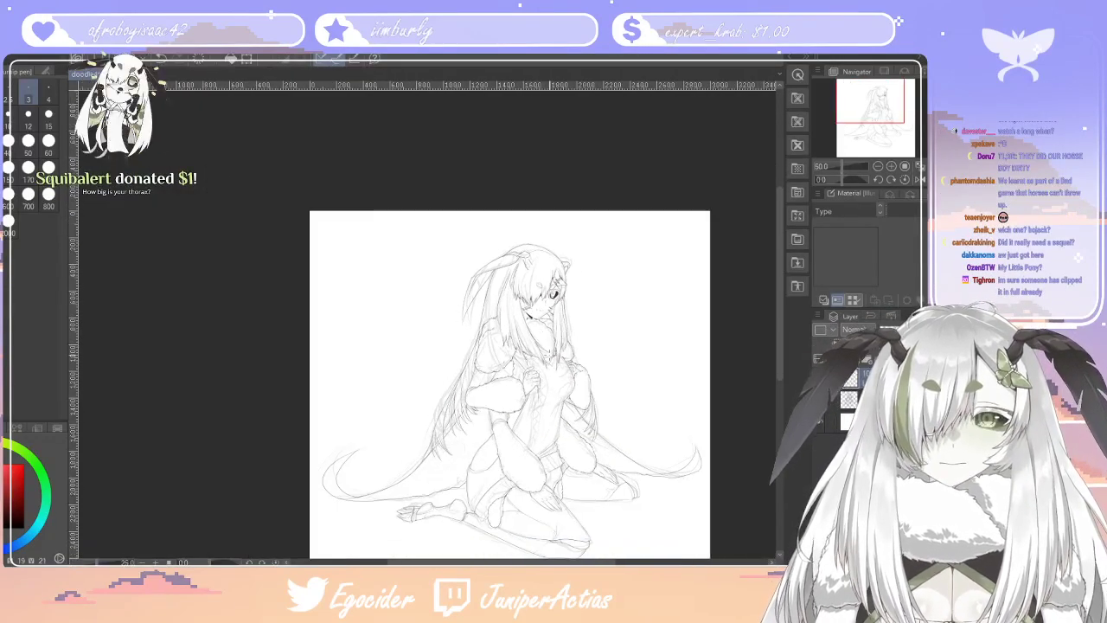
pyautogui.scroll(4, 586, 490)
pyautogui.scroll(-3, 586, 486)
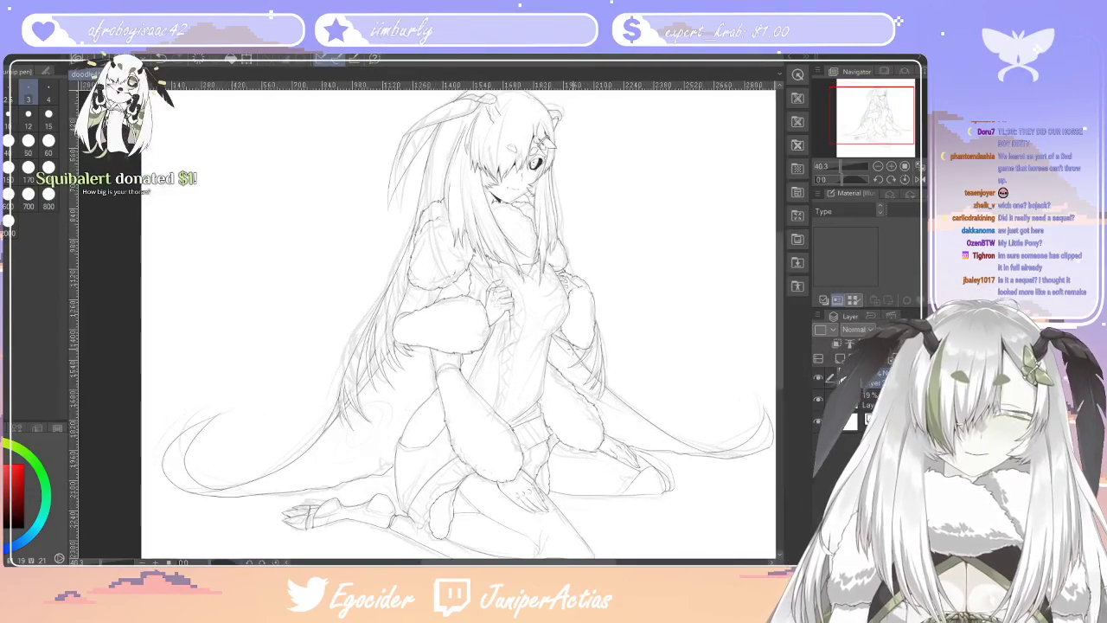
pyautogui.scroll(2, 554, 356)
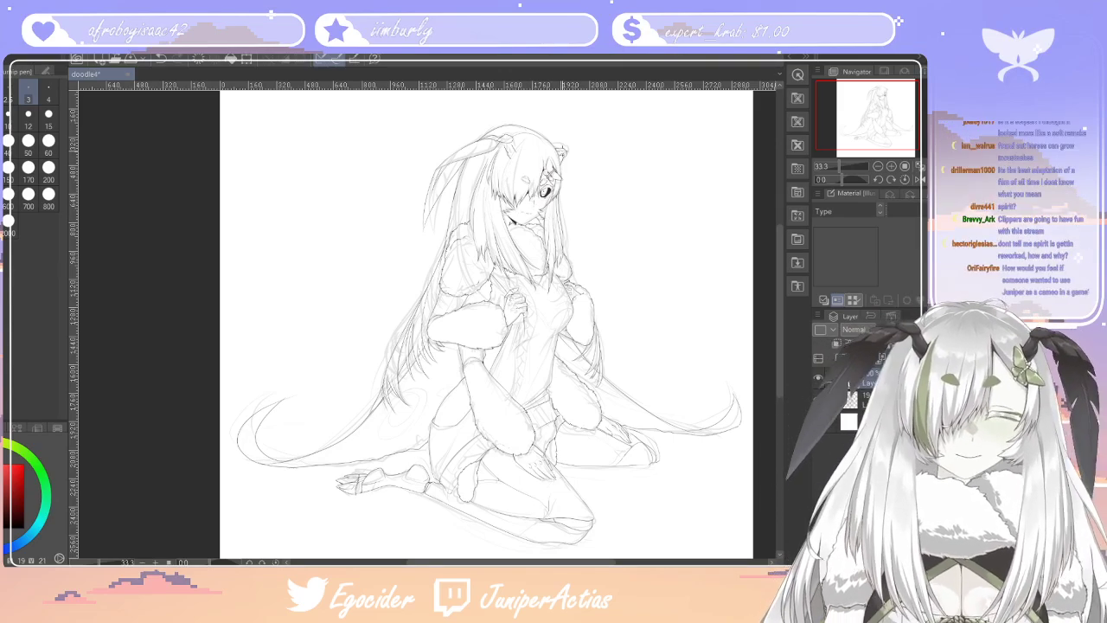
pyautogui.click(819, 398)
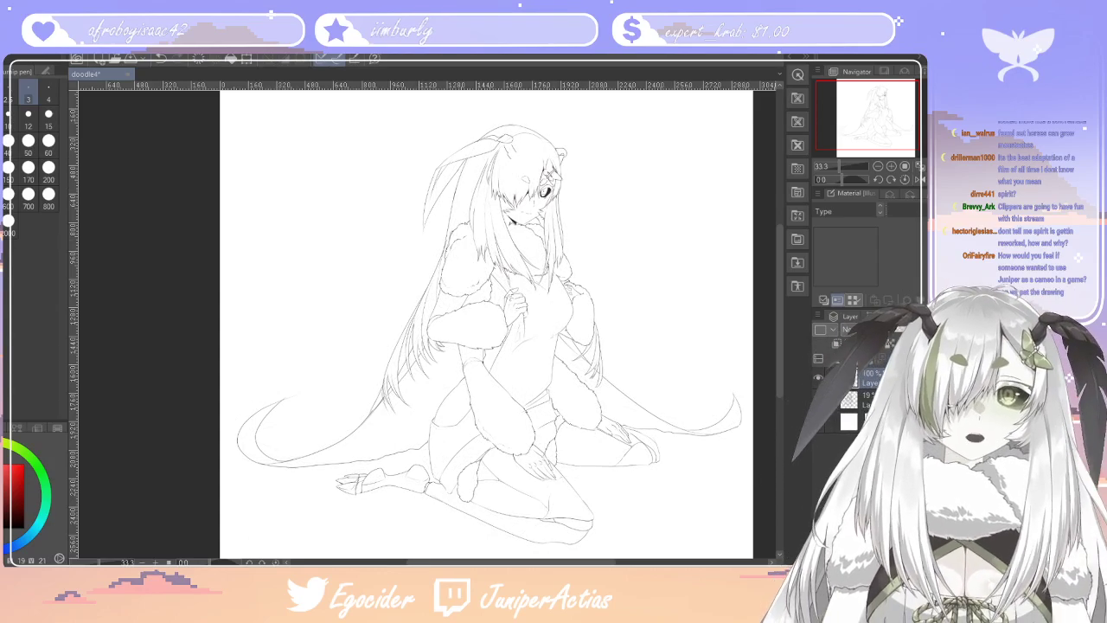
pyautogui.click(819, 397)
pyautogui.click(819, 398)
pyautogui.click(819, 397)
pyautogui.click(819, 398)
pyautogui.click(819, 398)
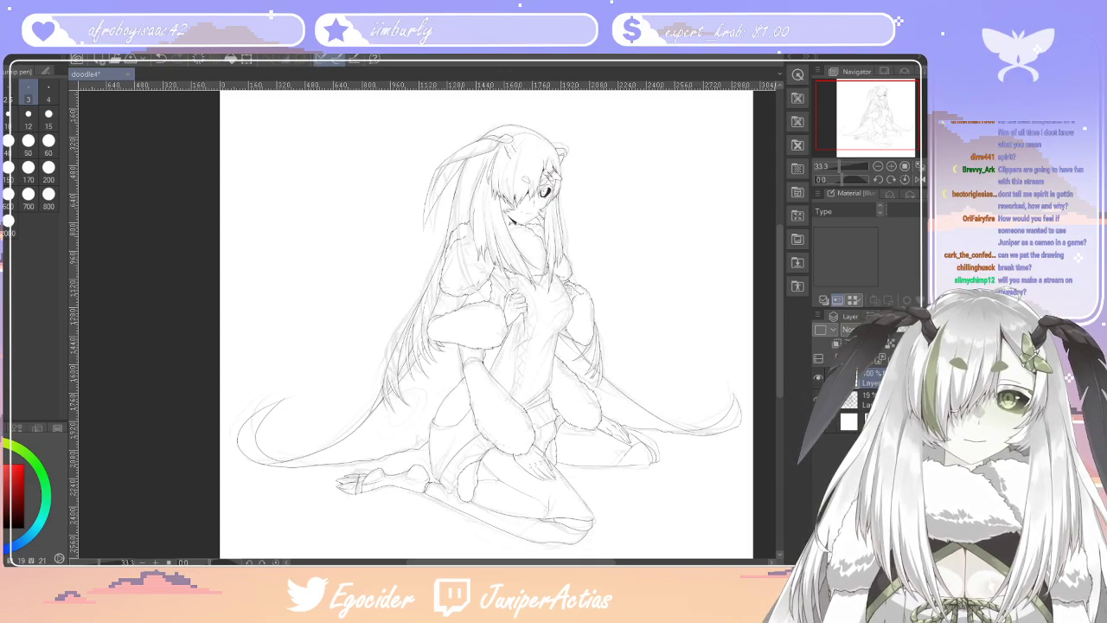
pyautogui.click(819, 397)
pyautogui.click(819, 398)
pyautogui.click(819, 398)
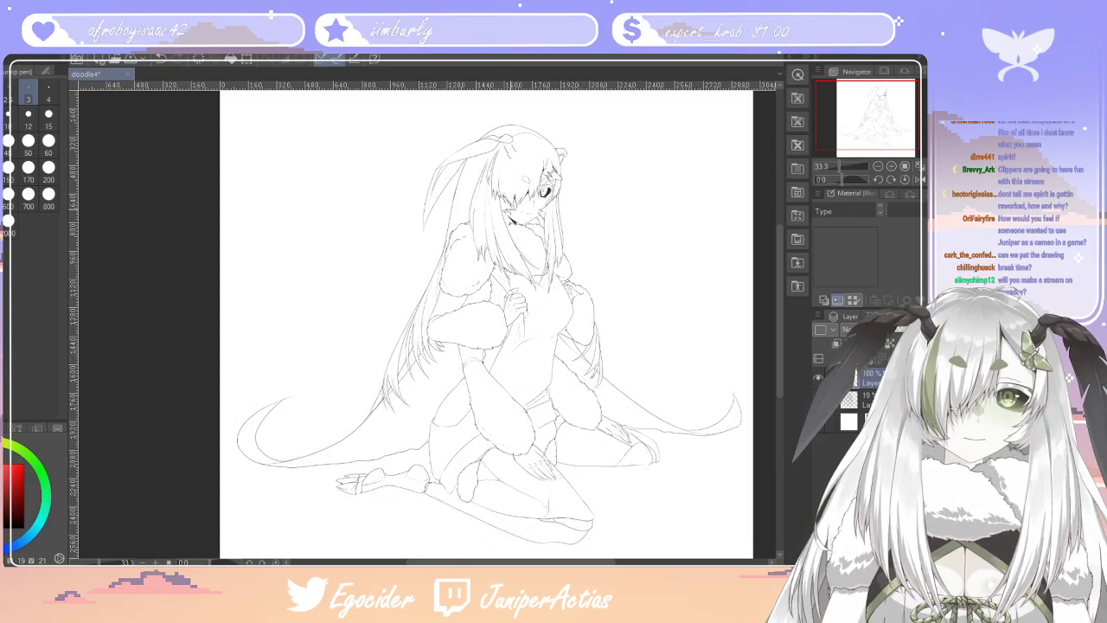
# Erase a gap in the antenna's lower edge near the horn and ink a slanted feather division up to its upper edge
pyautogui.scroll(-5, 517, 264)
pyautogui.scroll(11, 519, 155)
pyautogui.scroll(7, 441, 223)
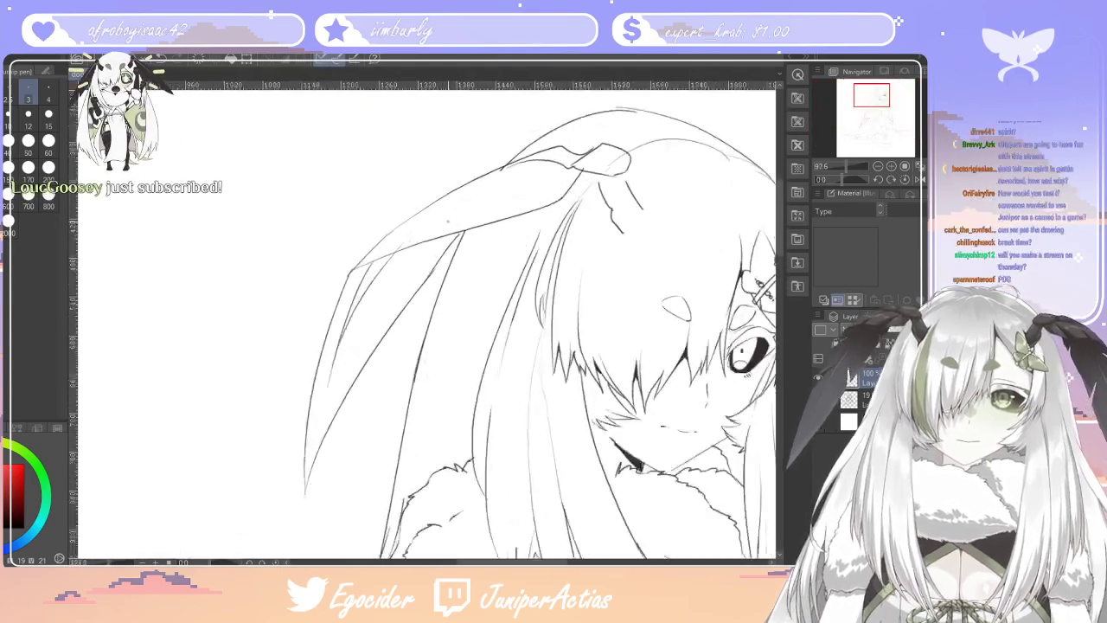
pyautogui.press('e')
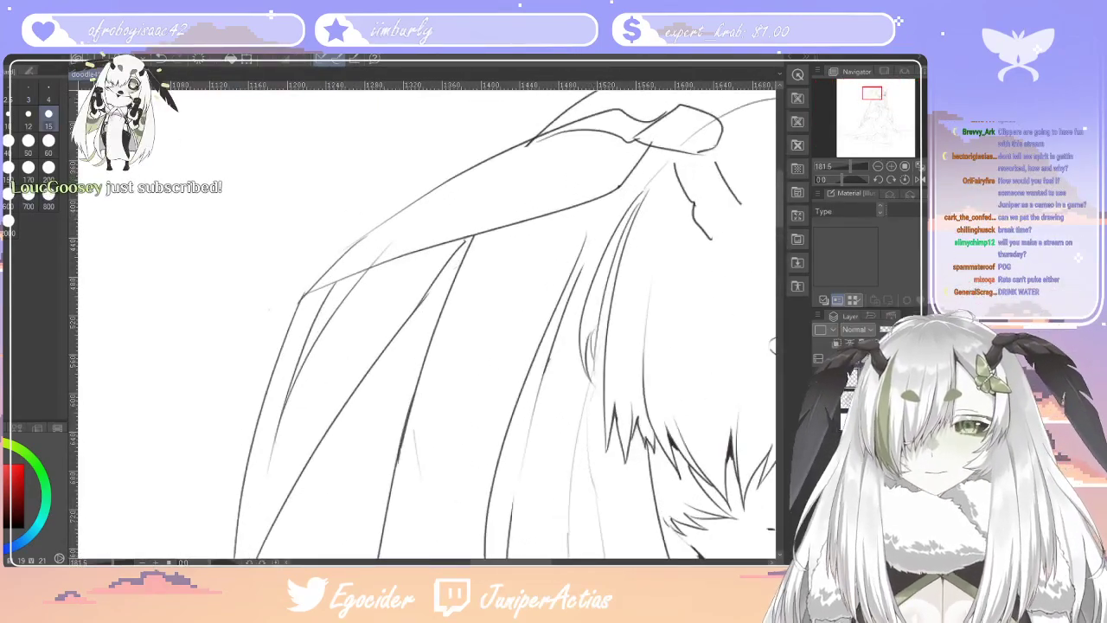
pyautogui.moveTo(593, 189)
pyautogui.mouseDown()
pyautogui.moveTo(578, 222)
pyautogui.moveTo(612, 135)
pyautogui.mouseUp()
pyautogui.click(6, 324)
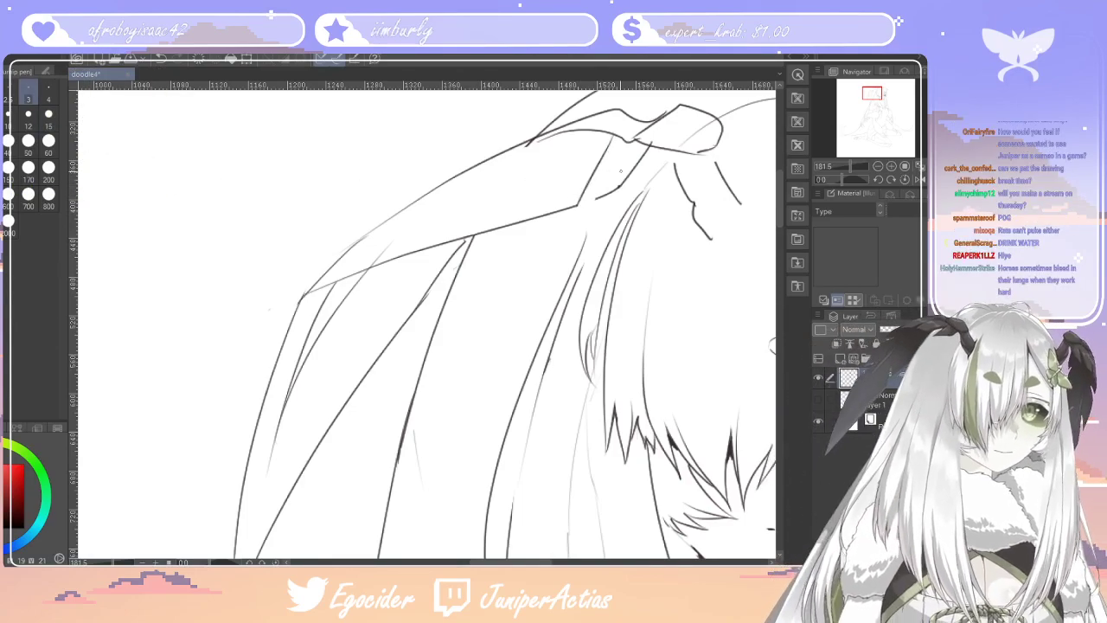
pyautogui.moveTo(580, 206); pyautogui.dragTo(605, 138)
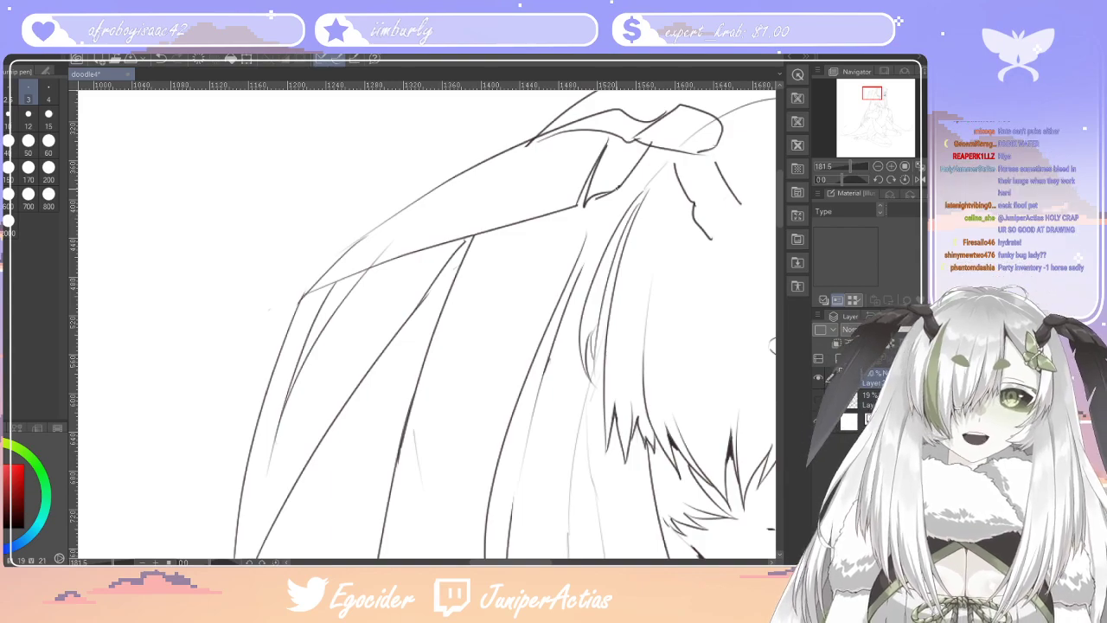
pyautogui.hotkey('ctrl', 'z')
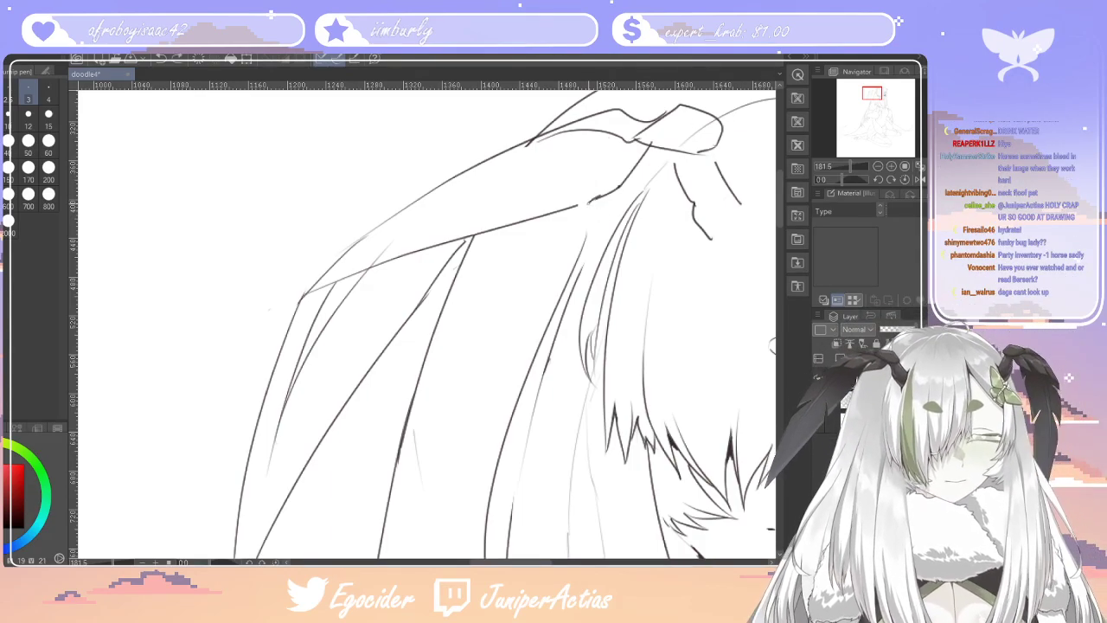
pyautogui.hotkey('ctrl', 'z')
pyautogui.moveTo(587, 206)
pyautogui.mouseDown()
pyautogui.moveTo(593, 179)
pyautogui.moveTo(617, 141)
pyautogui.mouseUp()
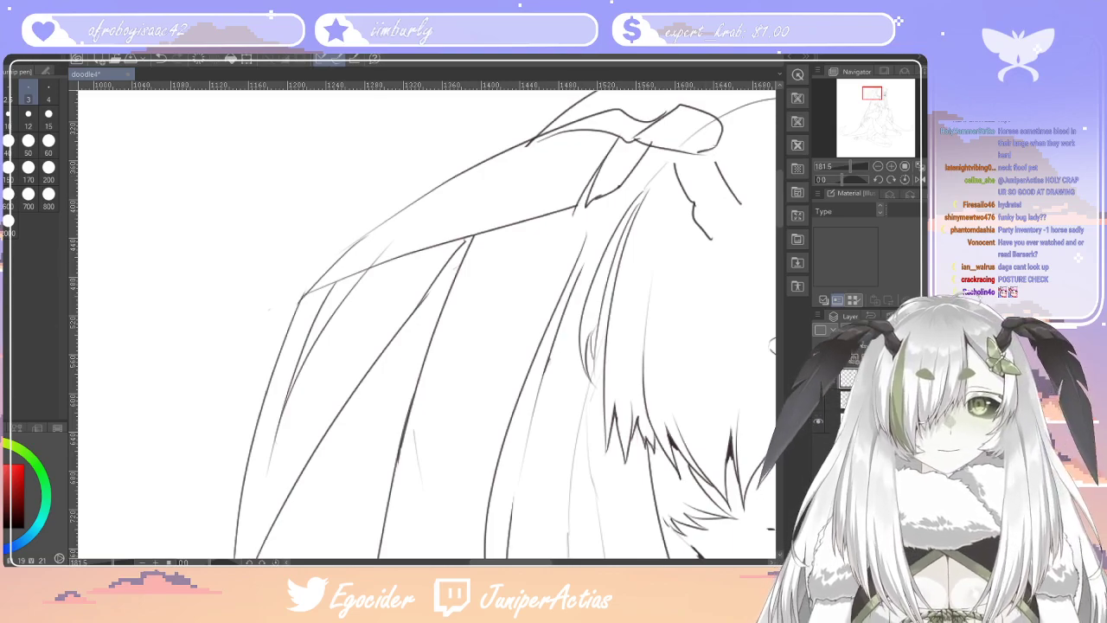
# Erase two more gaps along the antenna's lower edge toward the bend and ink slanted feather divisions from them with the size 3 pen
pyautogui.press('e')
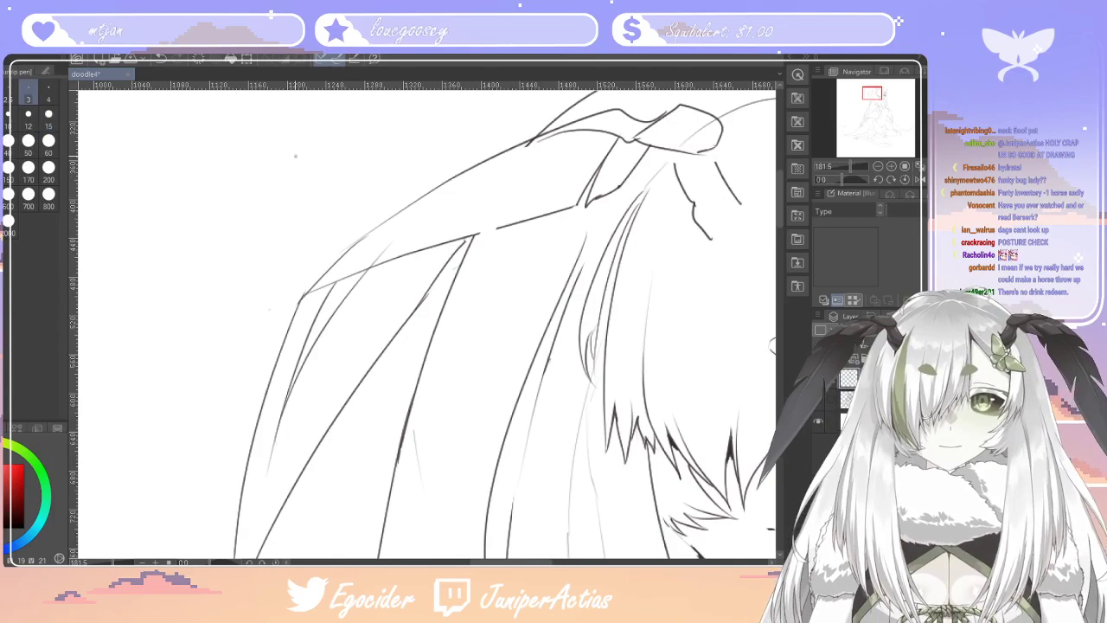
pyautogui.moveTo(484, 232); pyautogui.dragTo(531, 166)
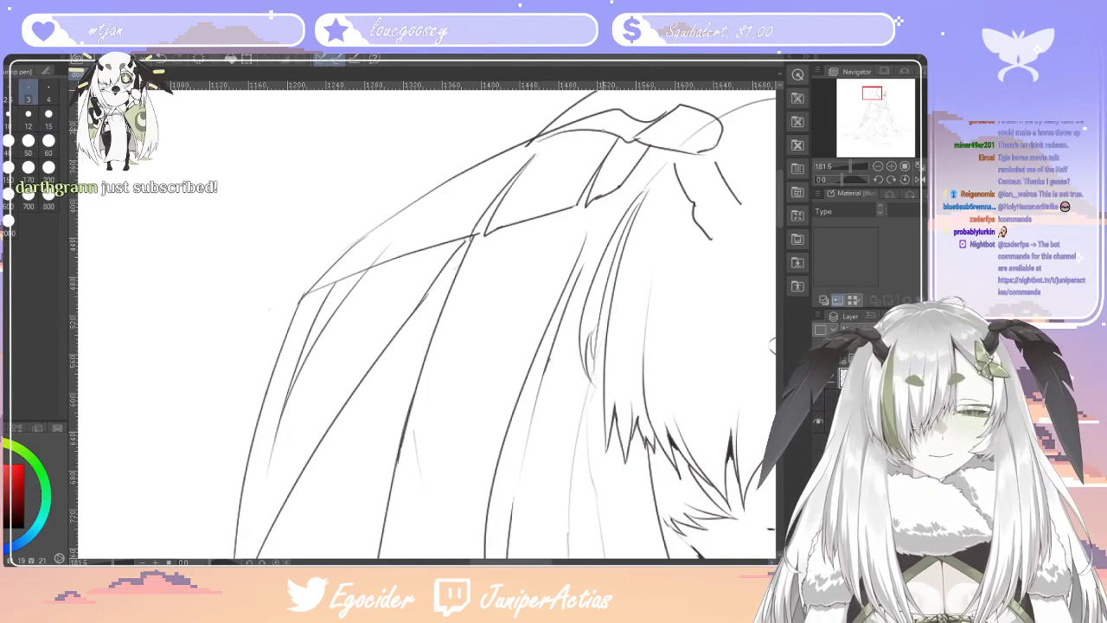
pyautogui.press('e')
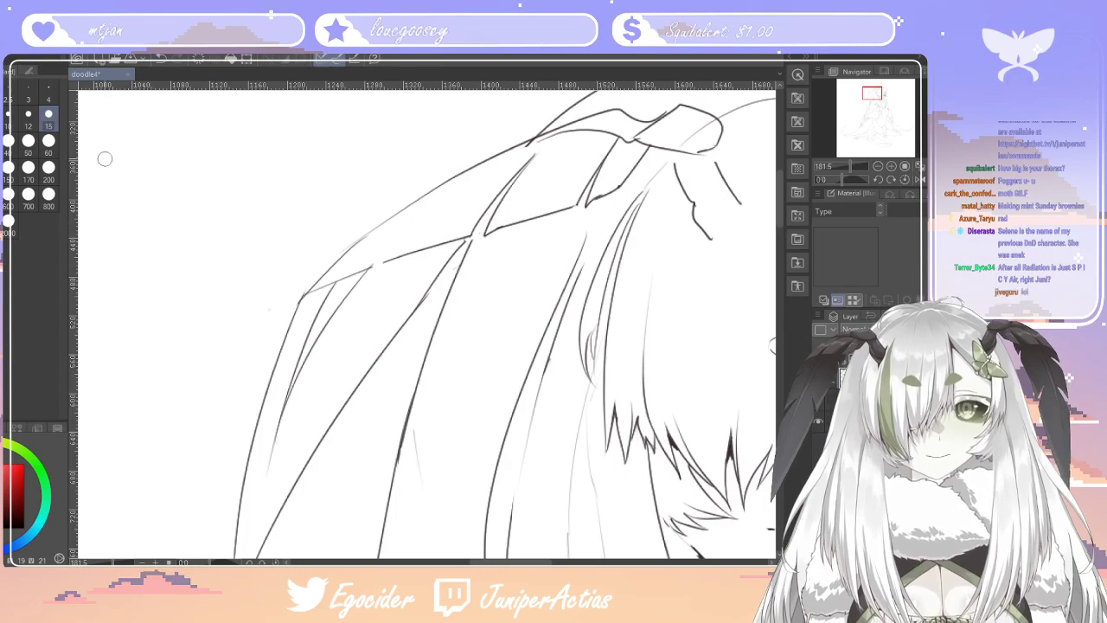
pyautogui.press('p')
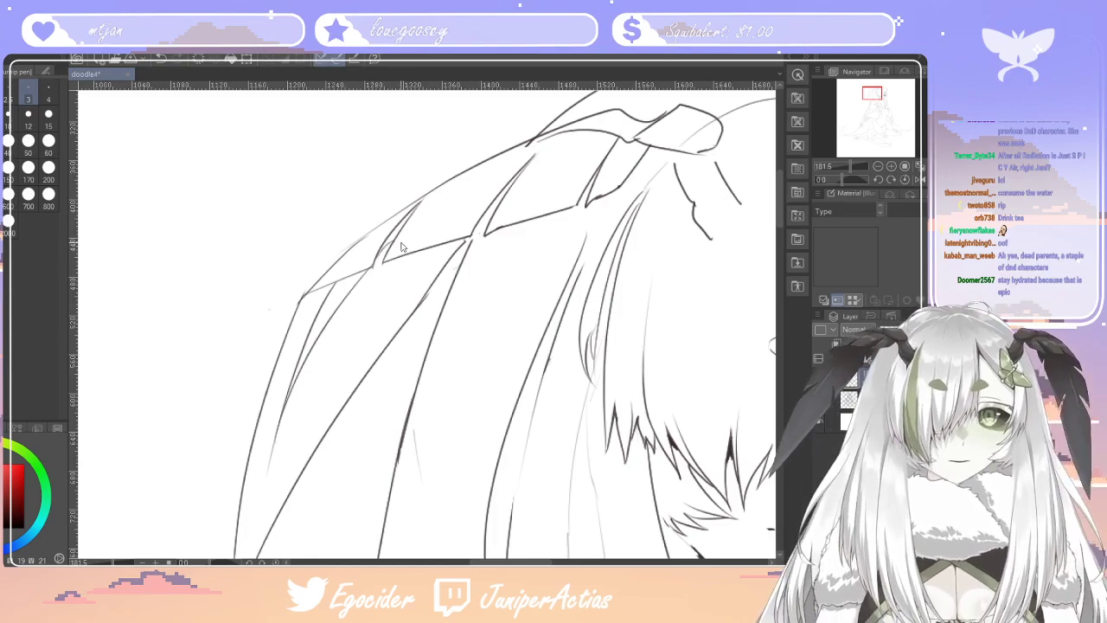
pyautogui.scroll(-3, 374, 206)
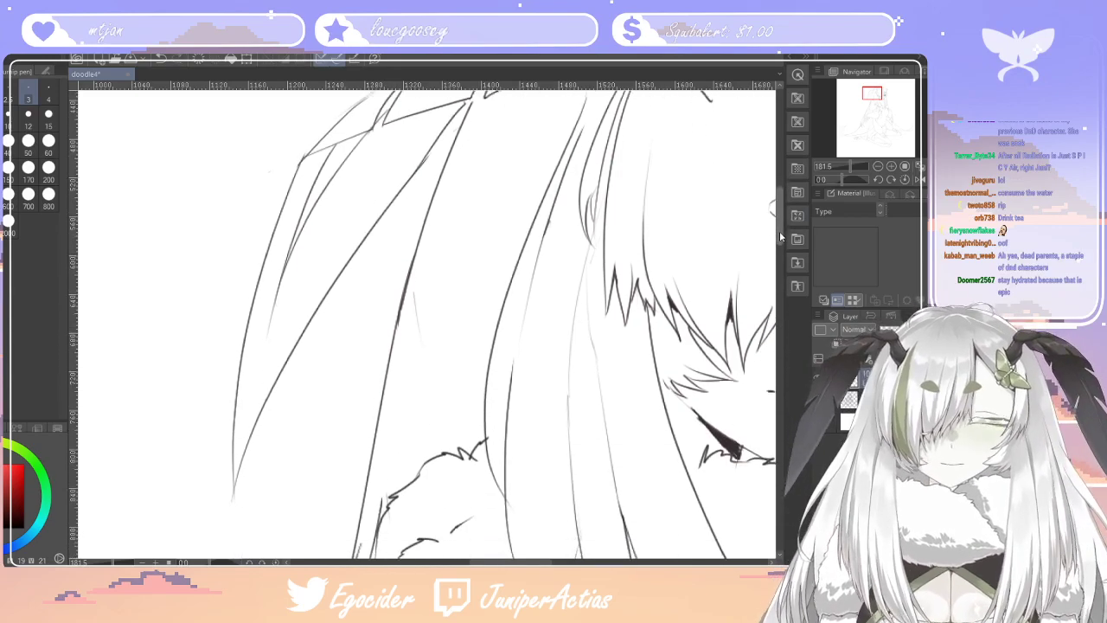
# Ink short pointed notches along the drooping antenna feathers' edges with the size 3 pen, and erase the stray line beside the back hair
pyautogui.moveTo(347, 269)
pyautogui.mouseDown()
pyautogui.moveTo(338, 182)
pyautogui.moveTo(353, 263)
pyautogui.mouseUp()
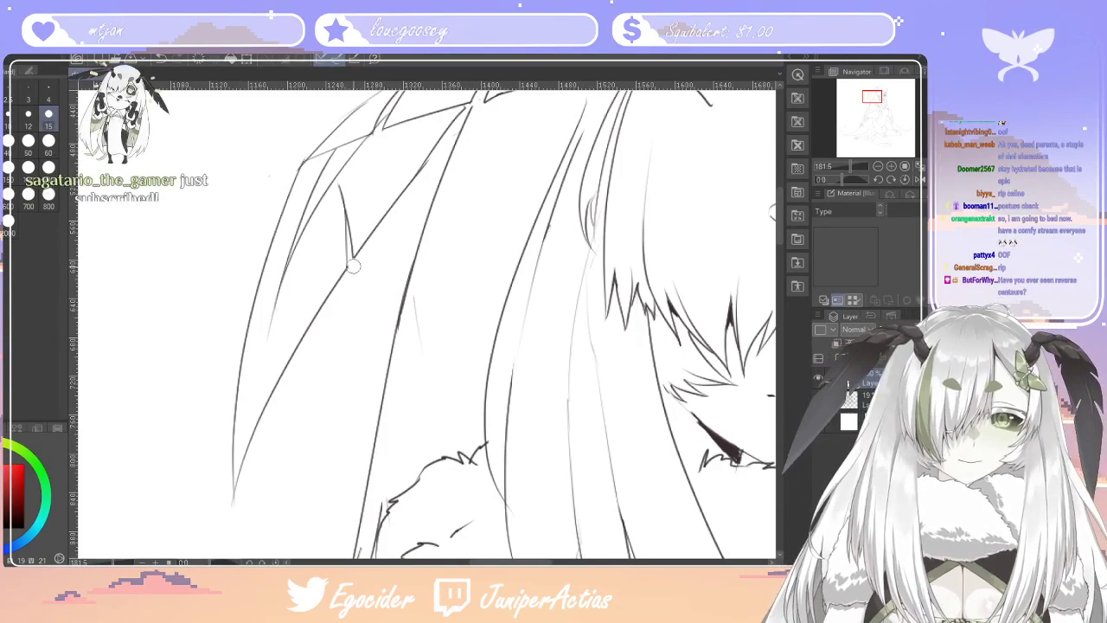
pyautogui.moveTo(524, 562); pyautogui.dragTo(507, 562)
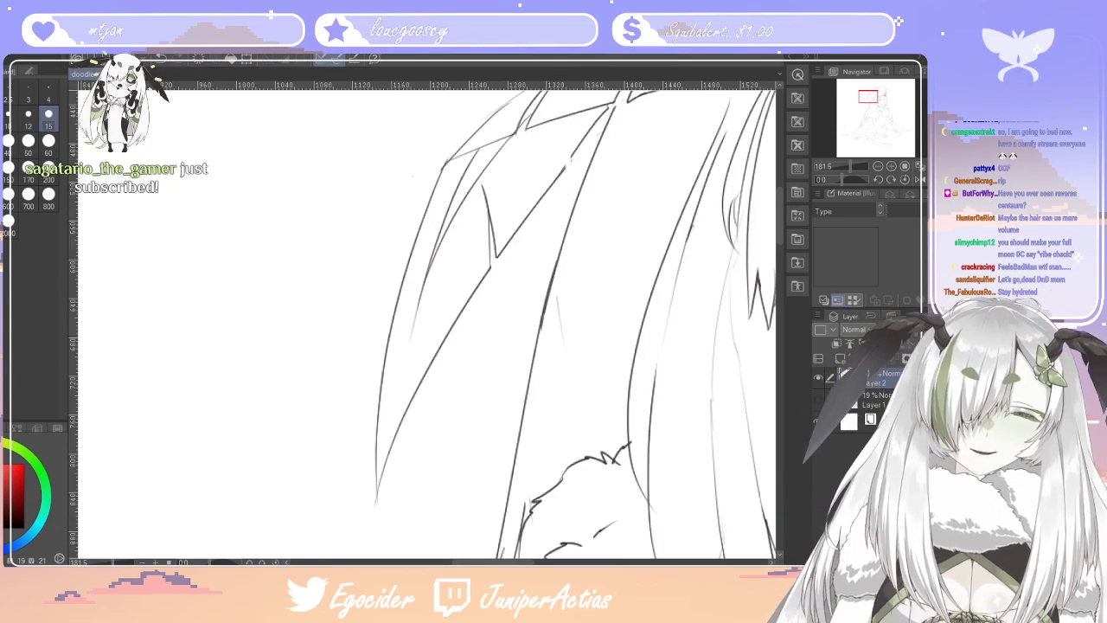
pyautogui.moveTo(566, 168); pyautogui.dragTo(558, 113)
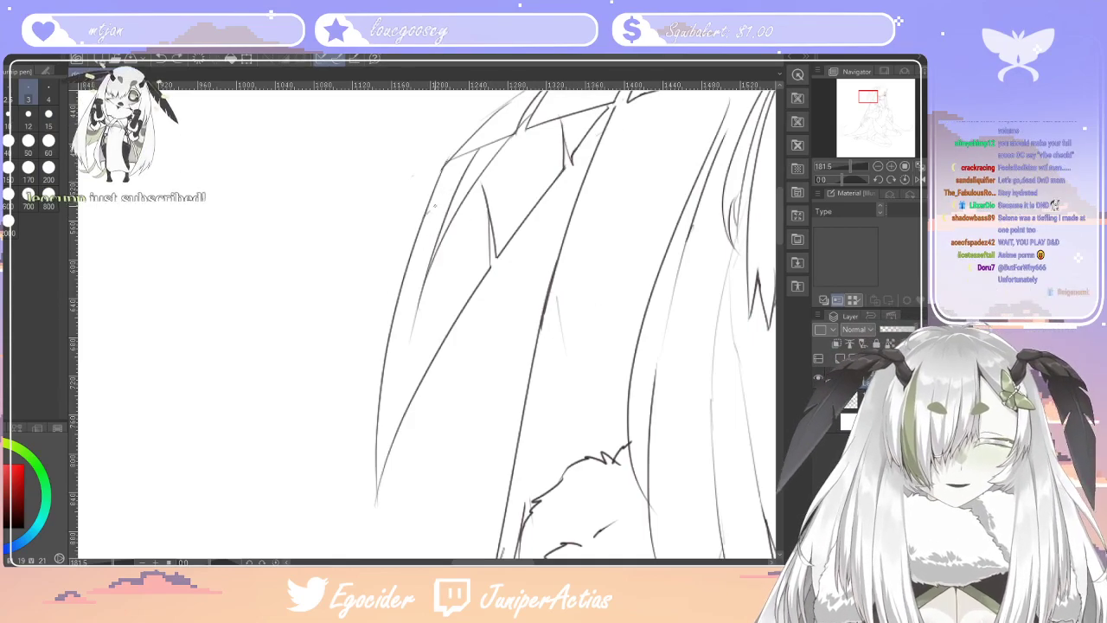
pyautogui.press('e')
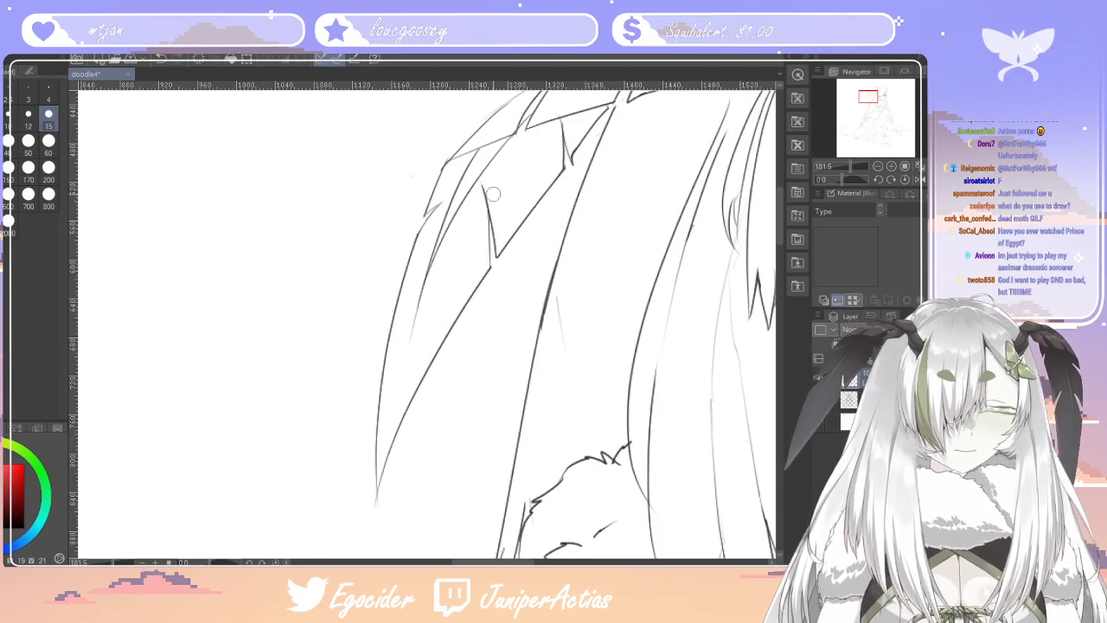
pyautogui.moveTo(780, 231)
pyautogui.mouseDown()
pyautogui.moveTo(780, 215)
pyautogui.moveTo(780, 236)
pyautogui.mouseUp()
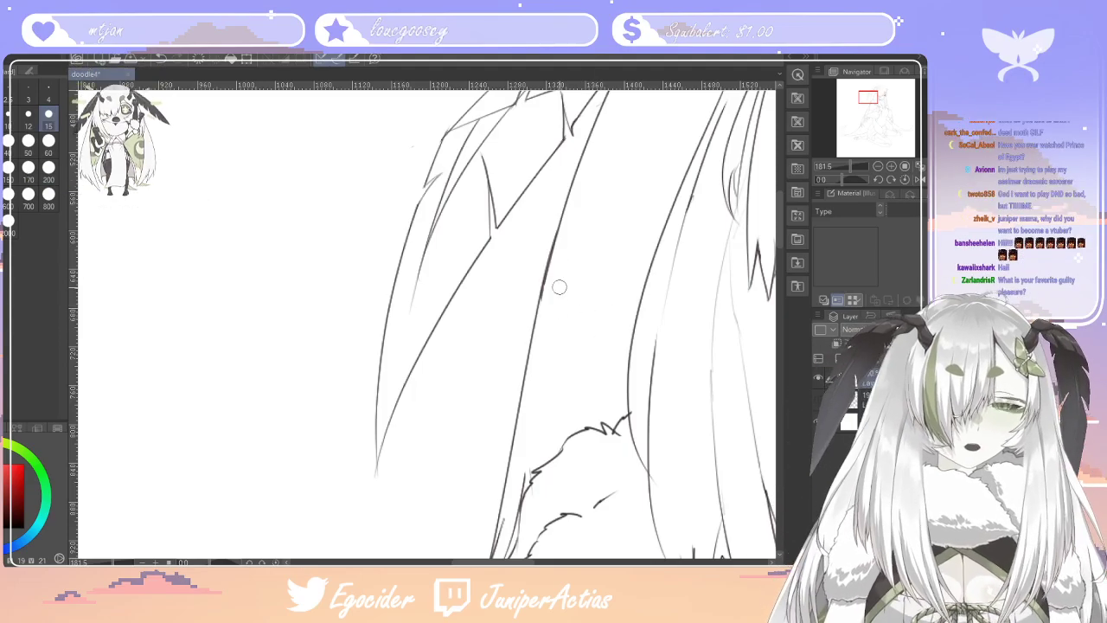
# Connect the lower horn segment to the horn above the bangs, and erase most of the segment's old side lines with the size 15 eraser
pyautogui.moveTo(498, 563); pyautogui.dragTo(565, 562)
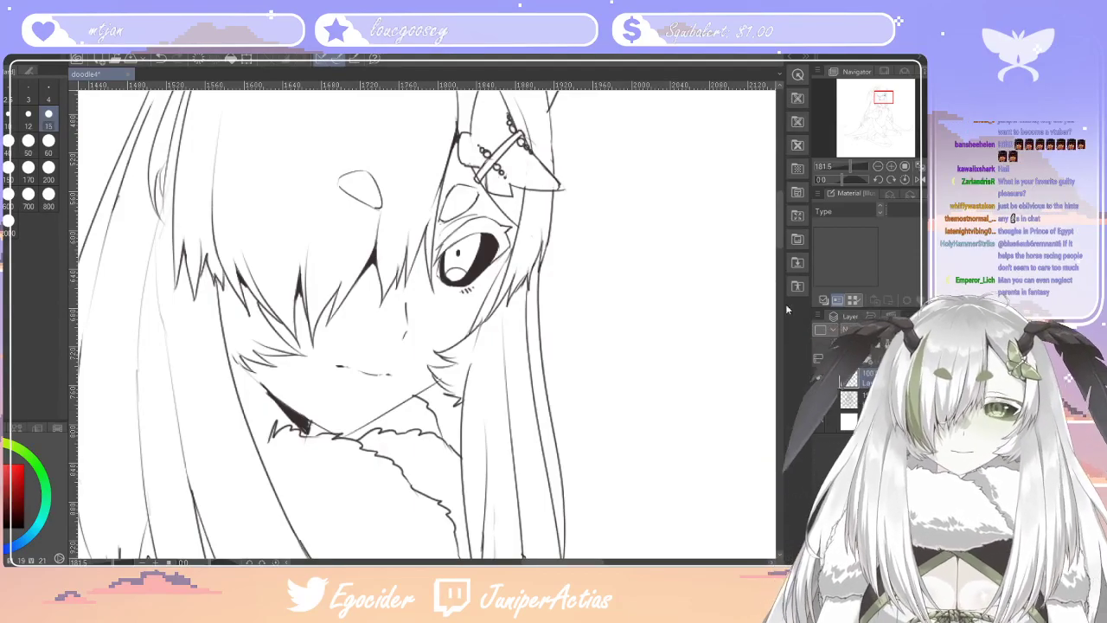
pyautogui.moveTo(777, 231)
pyautogui.mouseDown()
pyautogui.moveTo(771, 196)
pyautogui.moveTo(769, 237)
pyautogui.mouseUp()
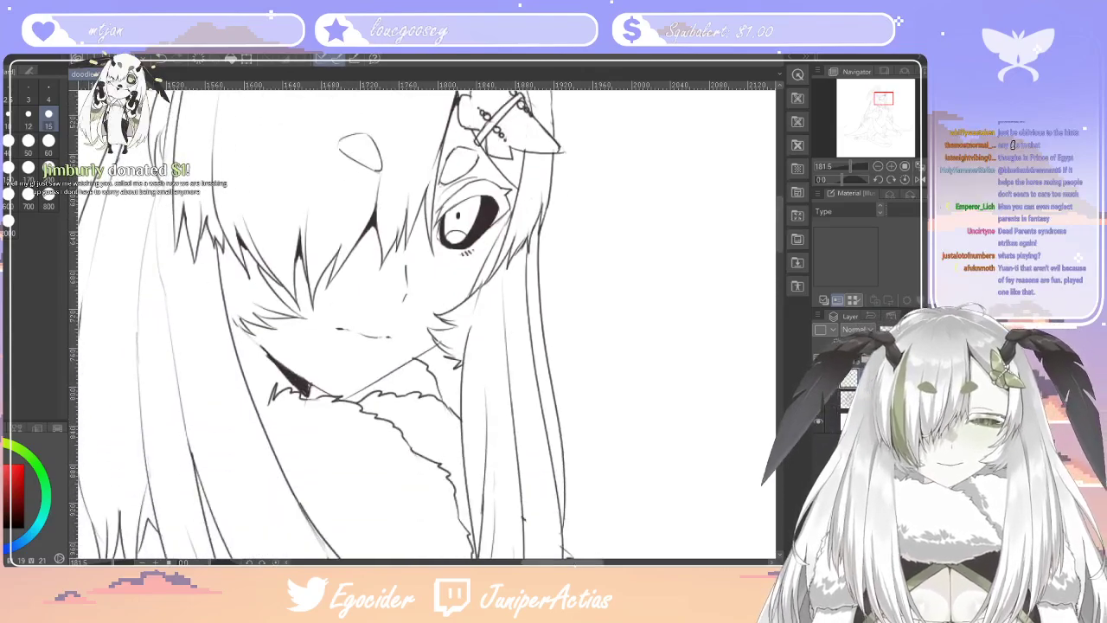
pyautogui.moveTo(567, 562); pyautogui.dragTo(542, 562)
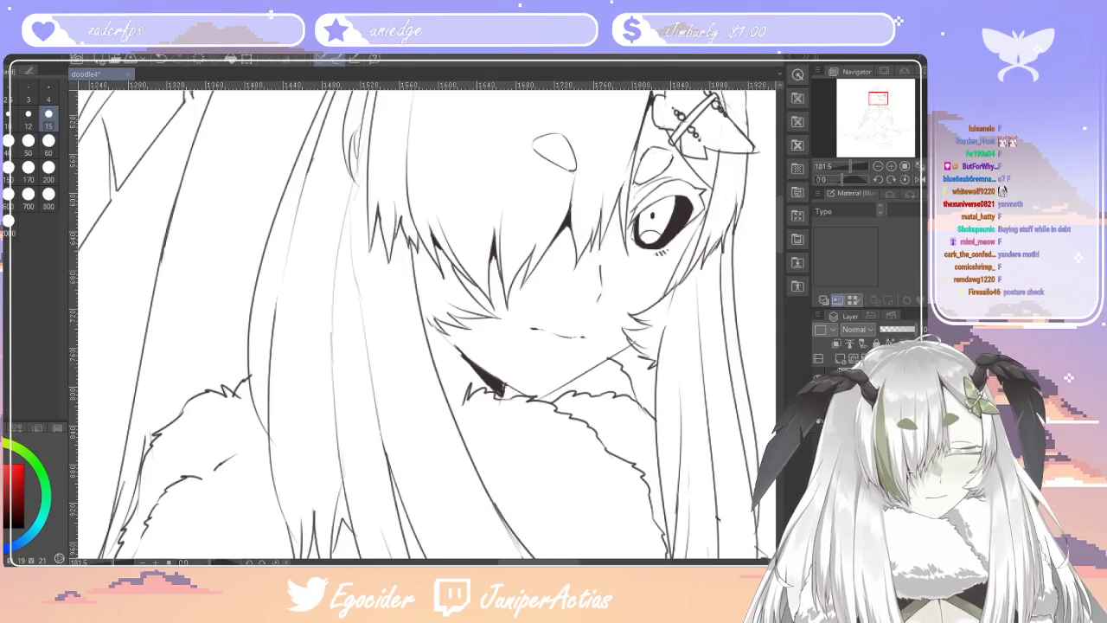
pyautogui.press('p')
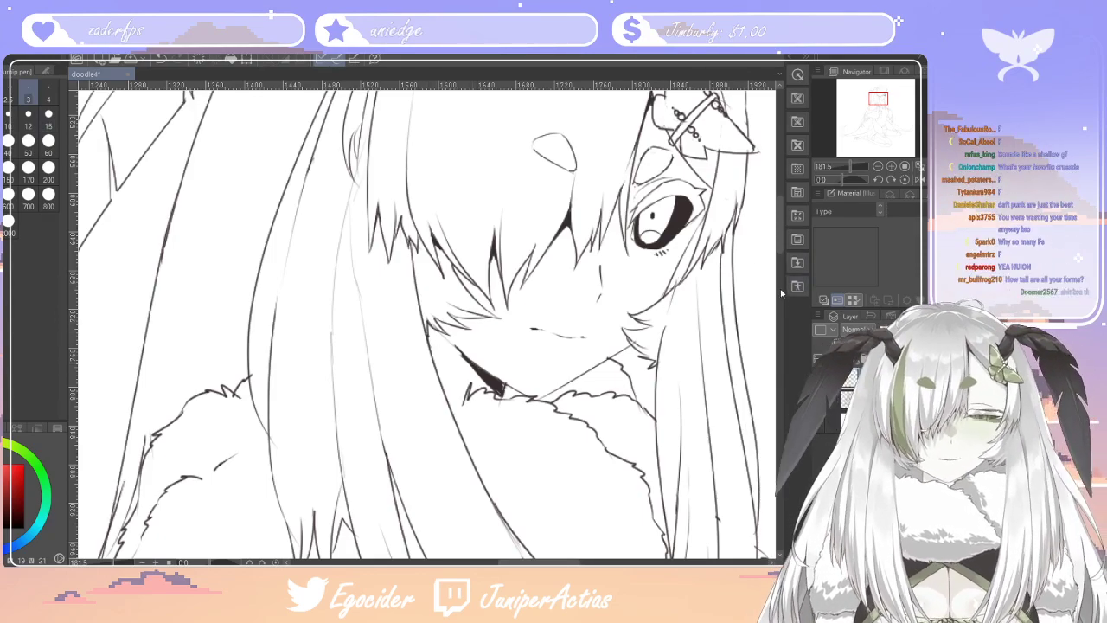
pyautogui.scroll(6, 778, 243)
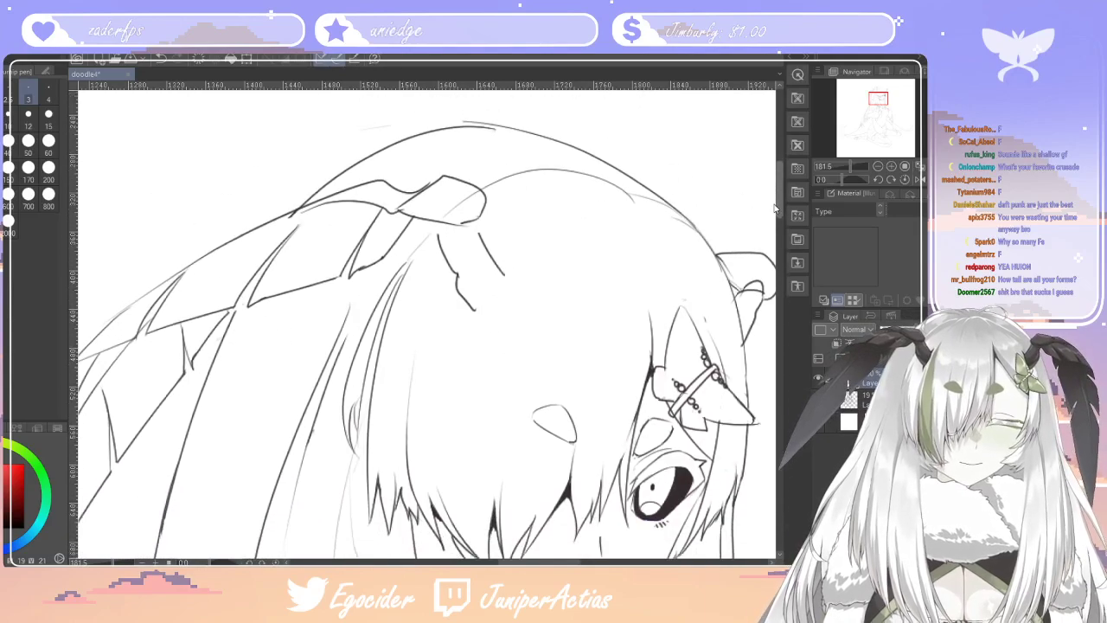
pyautogui.moveTo(472, 209); pyautogui.dragTo(480, 223)
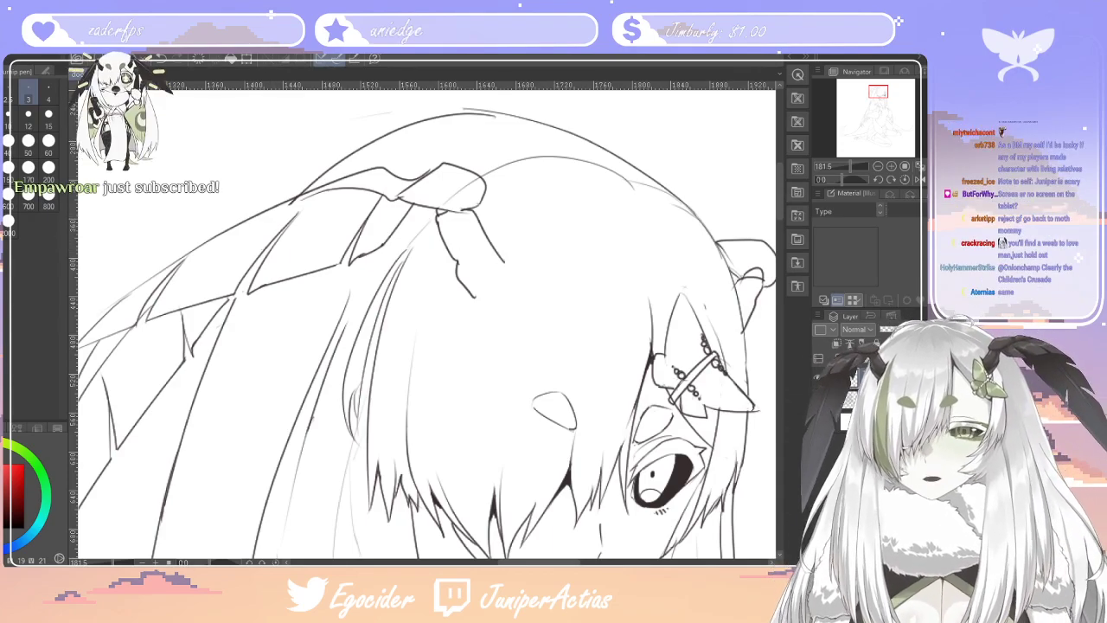
pyautogui.hotkey('ctrl', 'z')
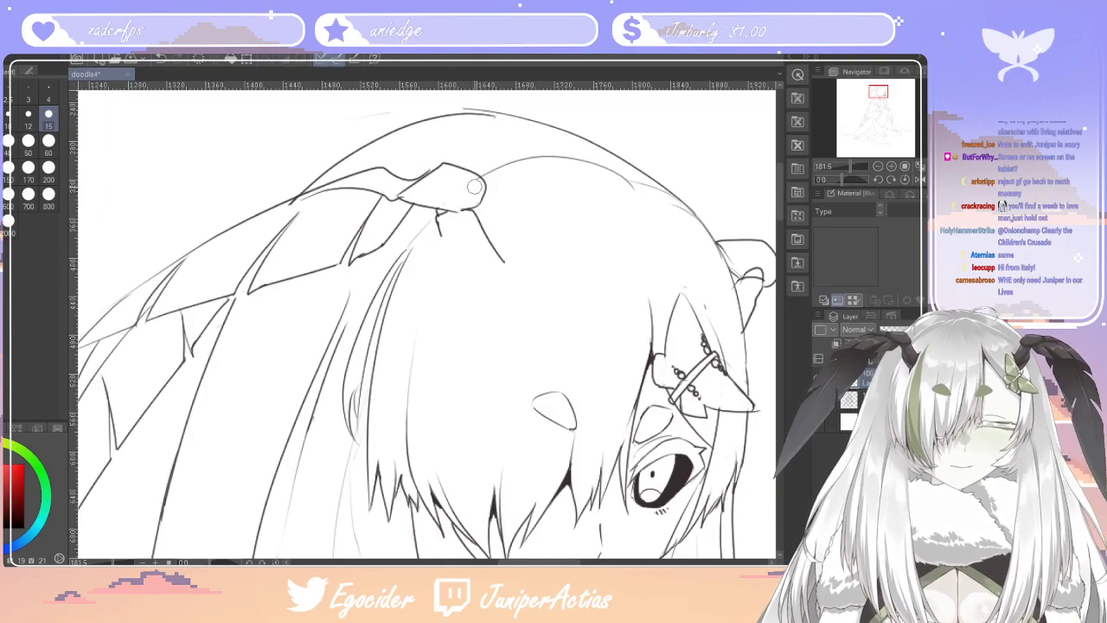
pyautogui.hotkey('ctrl', 'z')
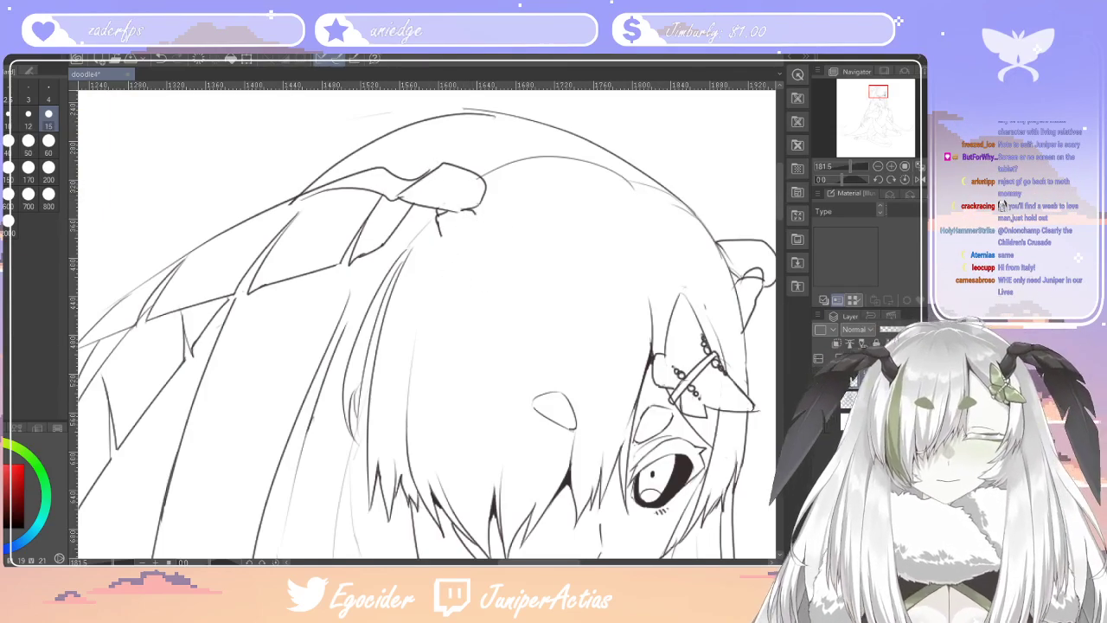
# Ink a shorter, tapered lower horn segment with the size 3 pen and erase the line sticking out past its outer side
pyautogui.press('p')
pyautogui.moveTo(442, 233); pyautogui.dragTo(458, 278)
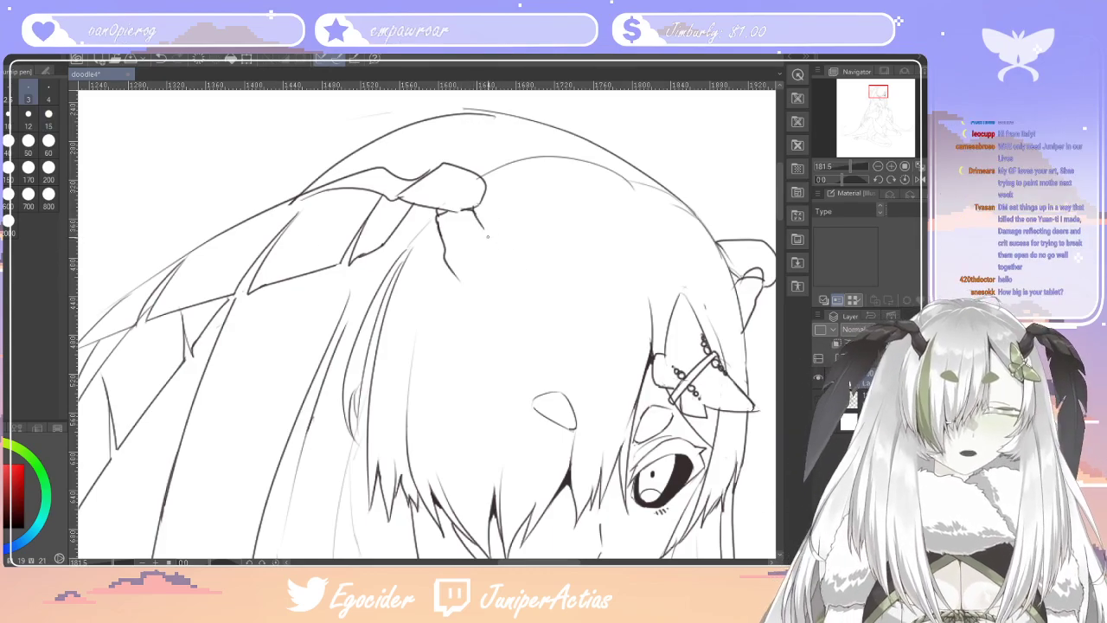
pyautogui.moveTo(477, 216)
pyautogui.mouseDown()
pyautogui.moveTo(491, 249)
pyautogui.moveTo(458, 304)
pyautogui.mouseUp()
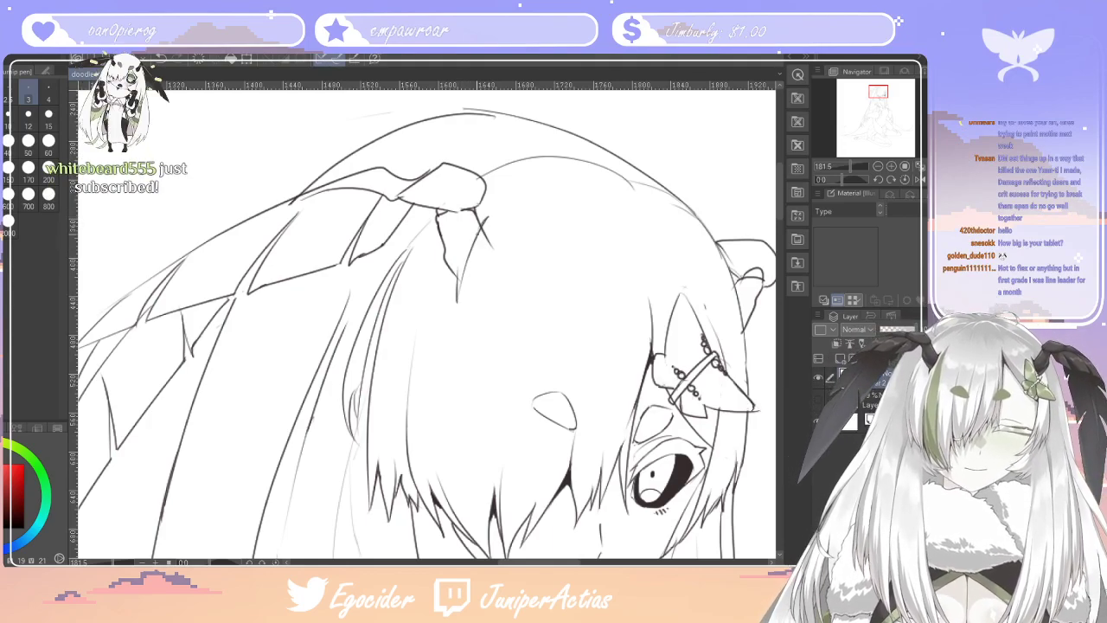
pyautogui.press('e')
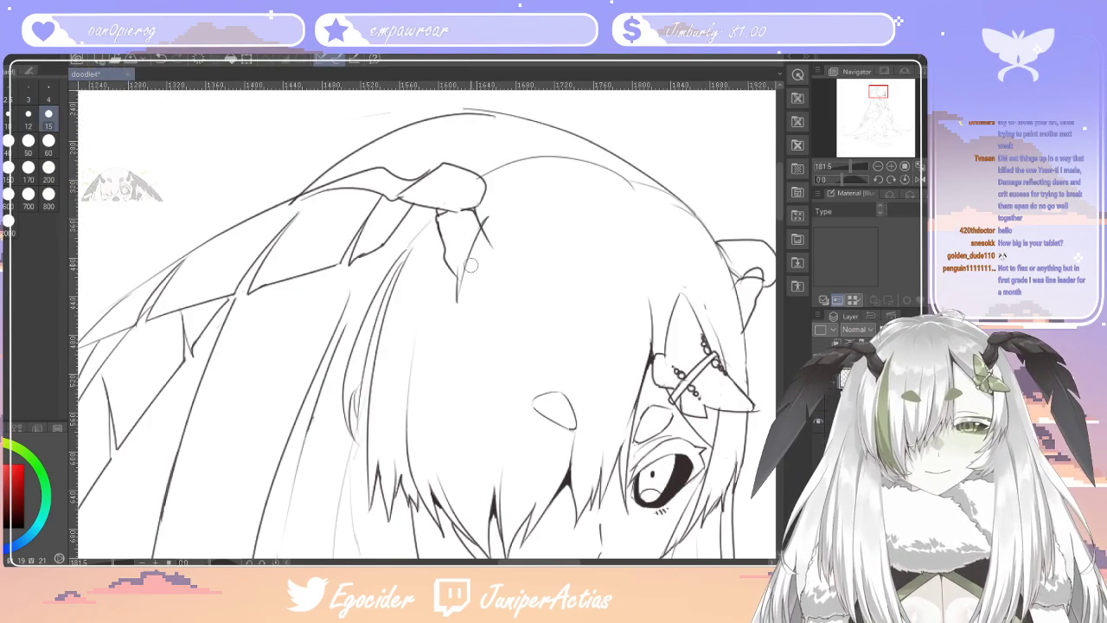
pyautogui.moveTo(486, 236); pyautogui.dragTo(468, 265)
pyautogui.hotkey('ctrl', 'z')
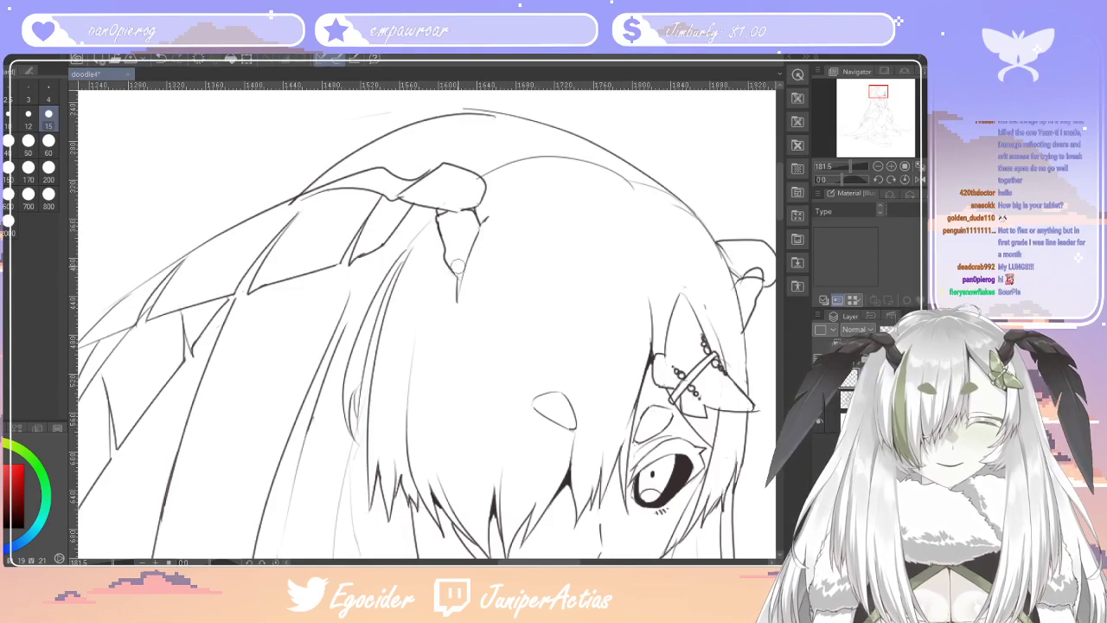
# Erase the lower horn segment's hair-side edge, and re-ink it as a curved edge with a small ridge line inside
pyautogui.press('p')
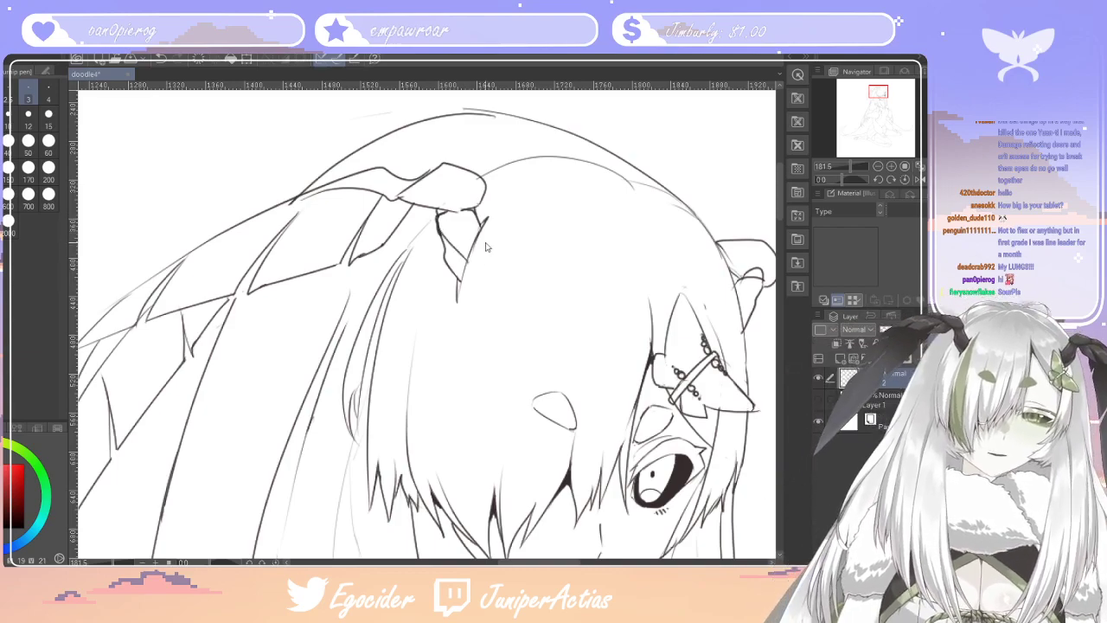
pyautogui.press('e')
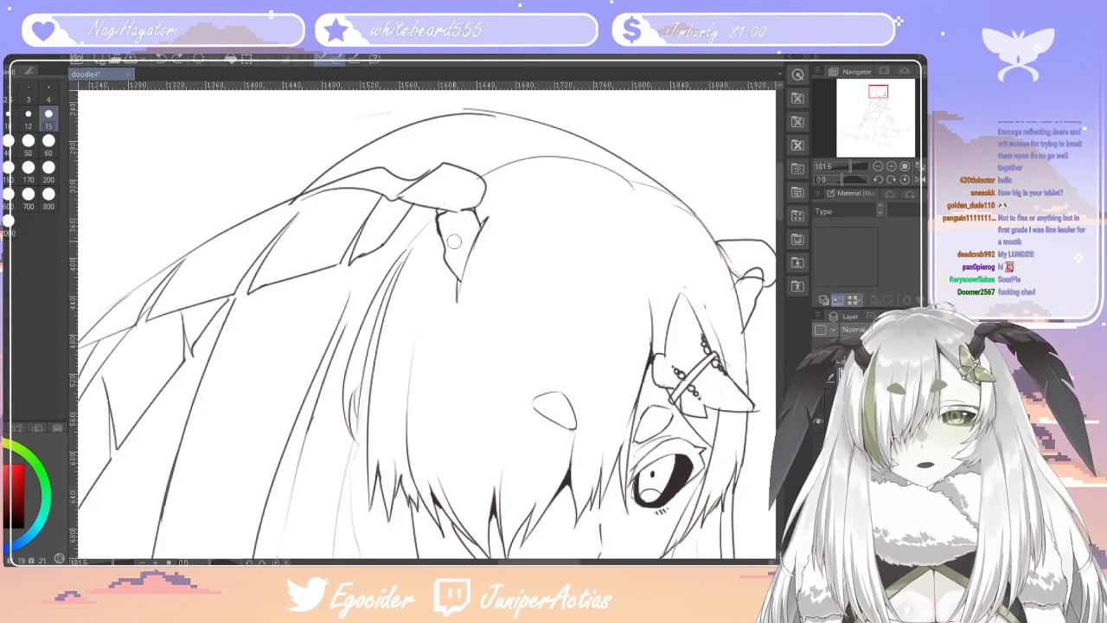
pyautogui.moveTo(439, 243); pyautogui.dragTo(441, 224)
pyautogui.press('p')
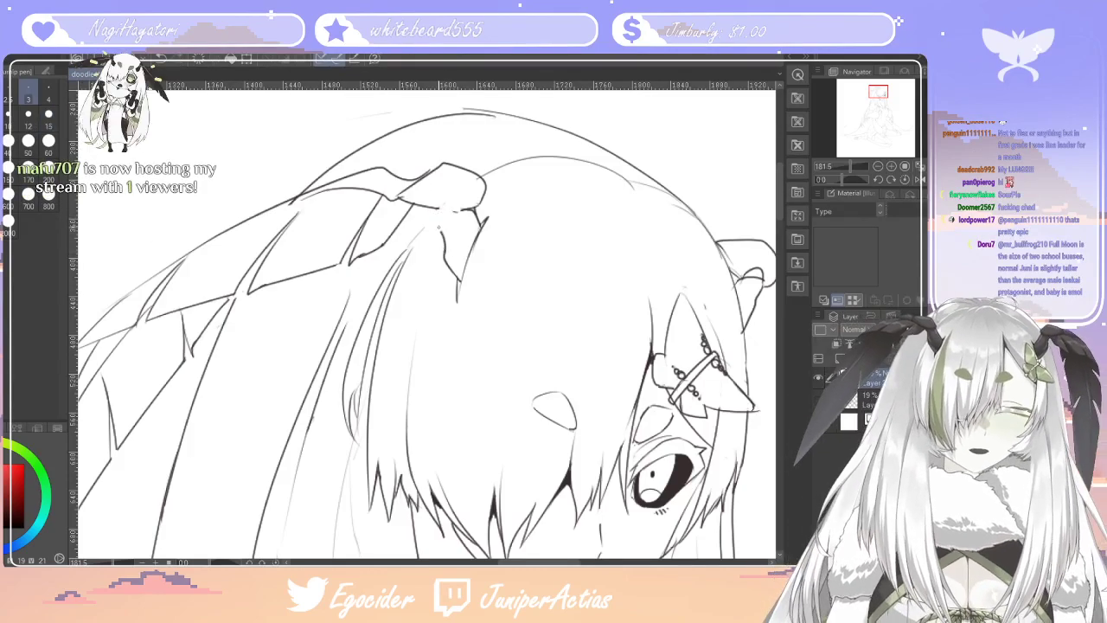
pyautogui.moveTo(439, 210); pyautogui.dragTo(448, 259)
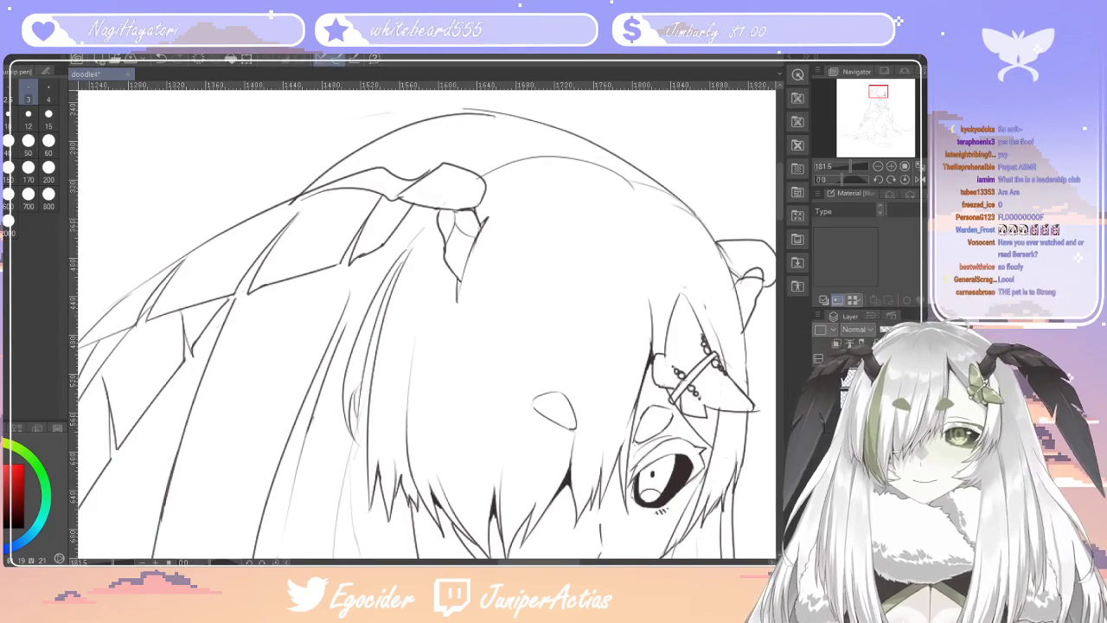
# Ink a thin hair strand running down from the tip of the lower horn segment
pyautogui.moveTo(461, 279); pyautogui.dragTo(457, 332)
pyautogui.hotkey('ctrl', 'z')
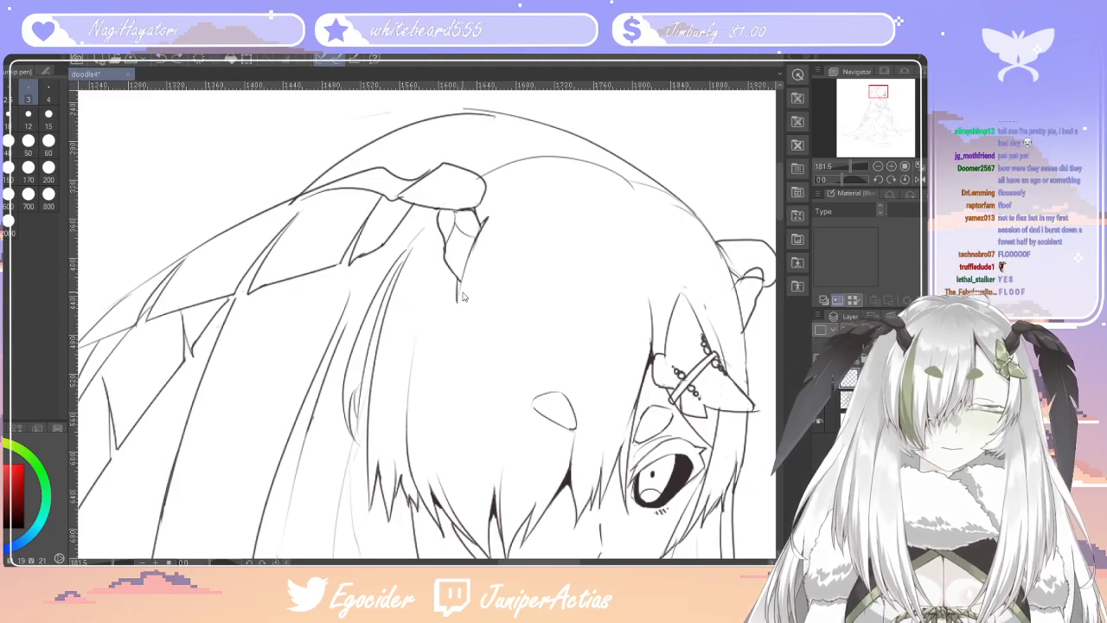
pyautogui.moveTo(461, 280); pyautogui.dragTo(457, 302)
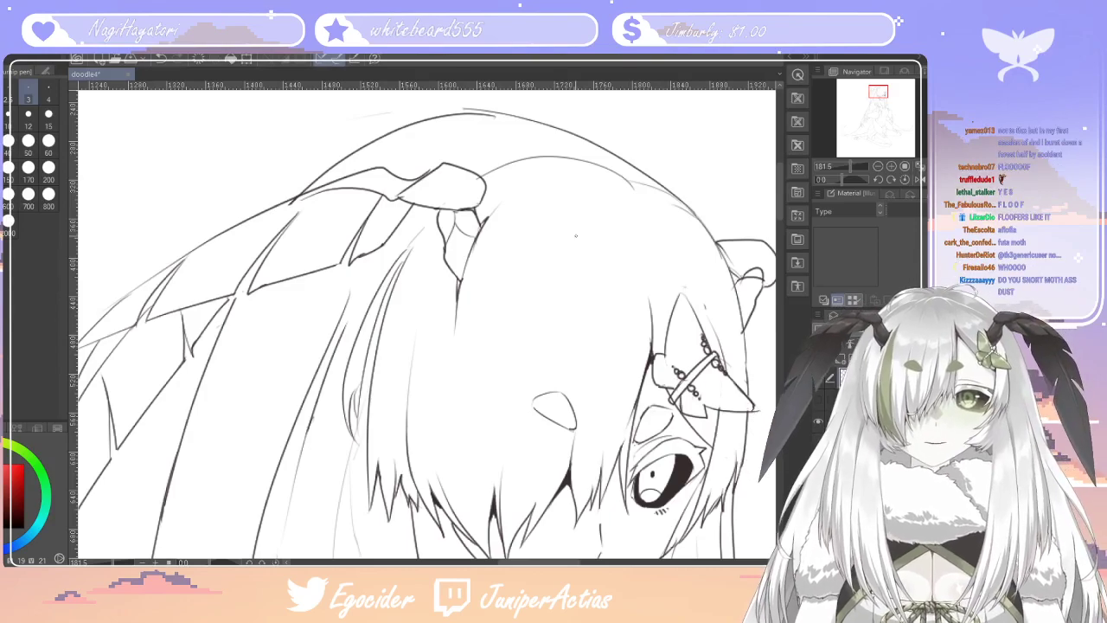
# Clean up the joint between the antenna and the horn with the size 15 eraser, and ink a dark accent there with the size 3 pen
pyautogui.press('e')
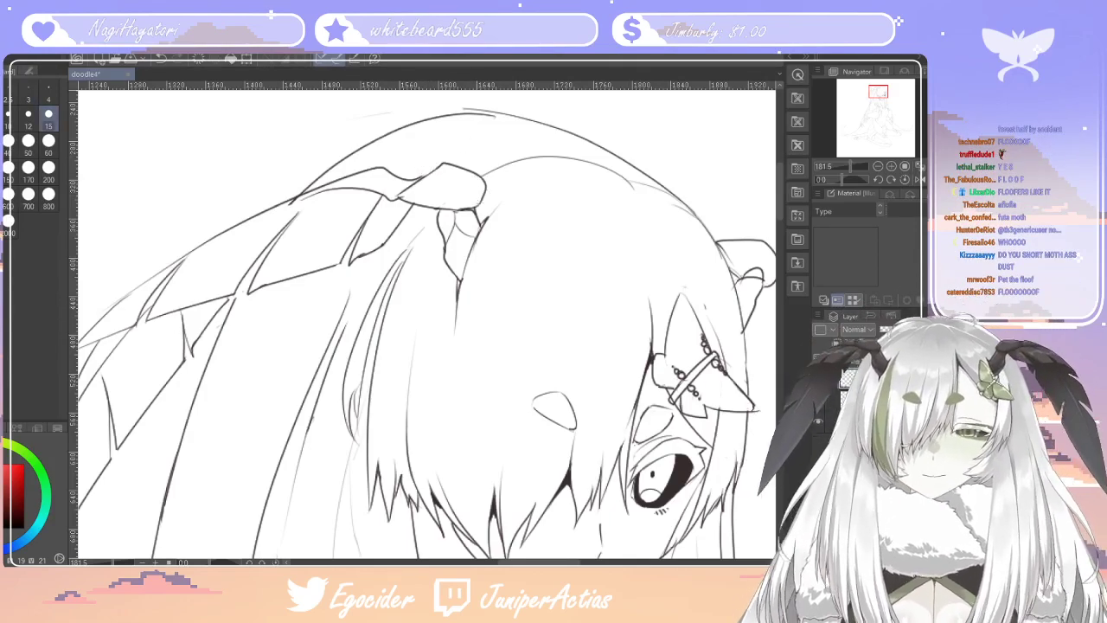
pyautogui.press('p')
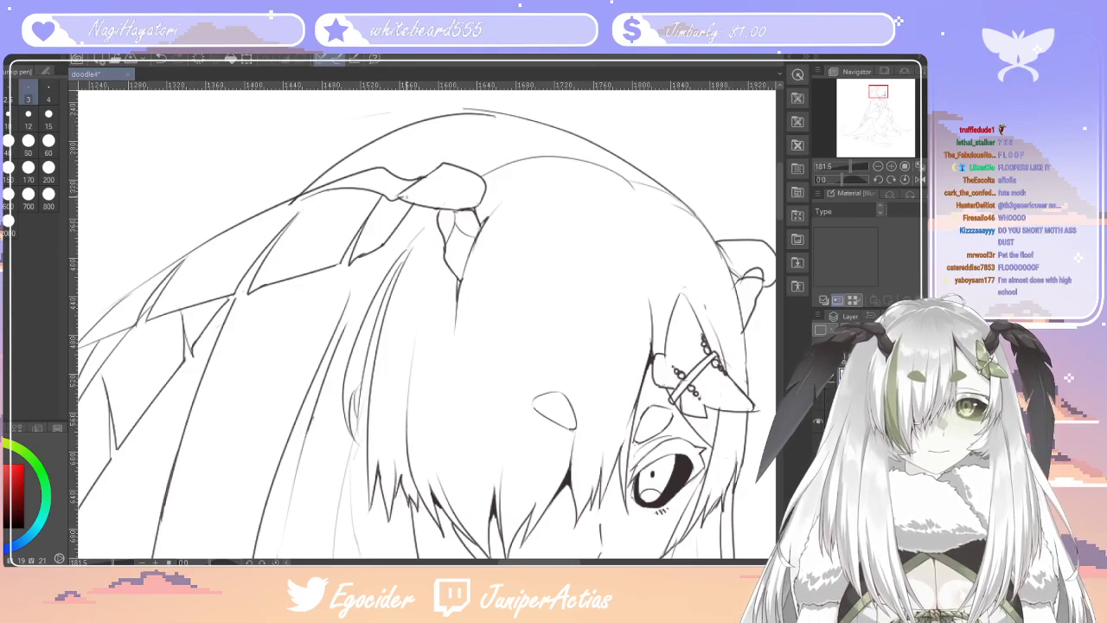
pyautogui.press(']')
pyautogui.press(']')
pyautogui.press(']')
pyautogui.press(']')
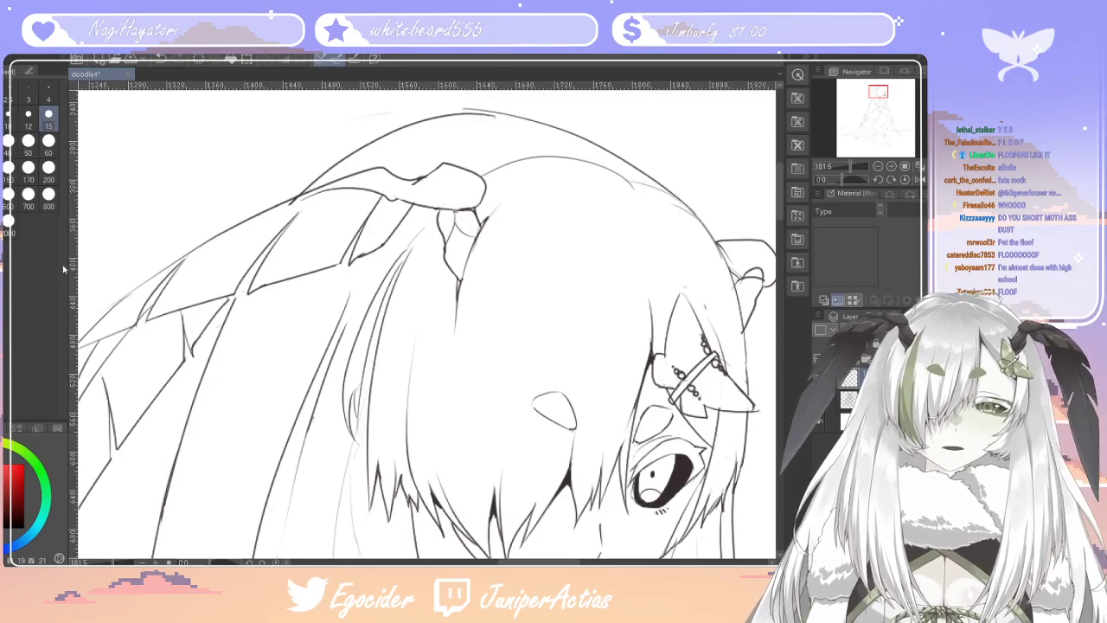
pyautogui.press('p')
pyautogui.moveTo(424, 179); pyautogui.dragTo(402, 195)
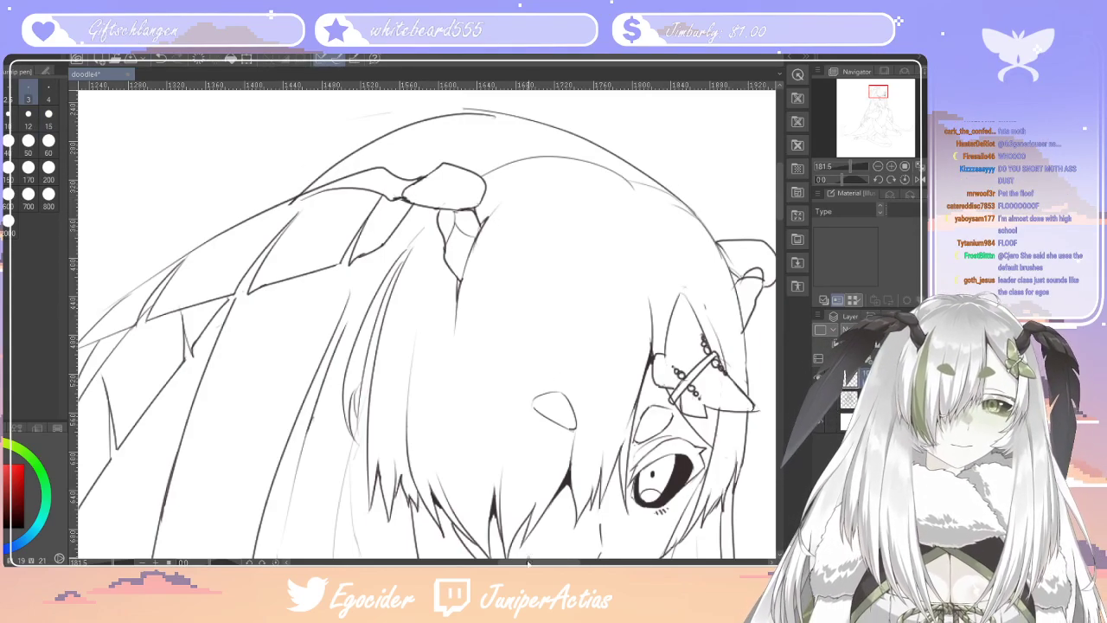
# Examine the inked antenna, both horns, face and body at close and wider views
pyautogui.moveTo(535, 562); pyautogui.dragTo(520, 562)
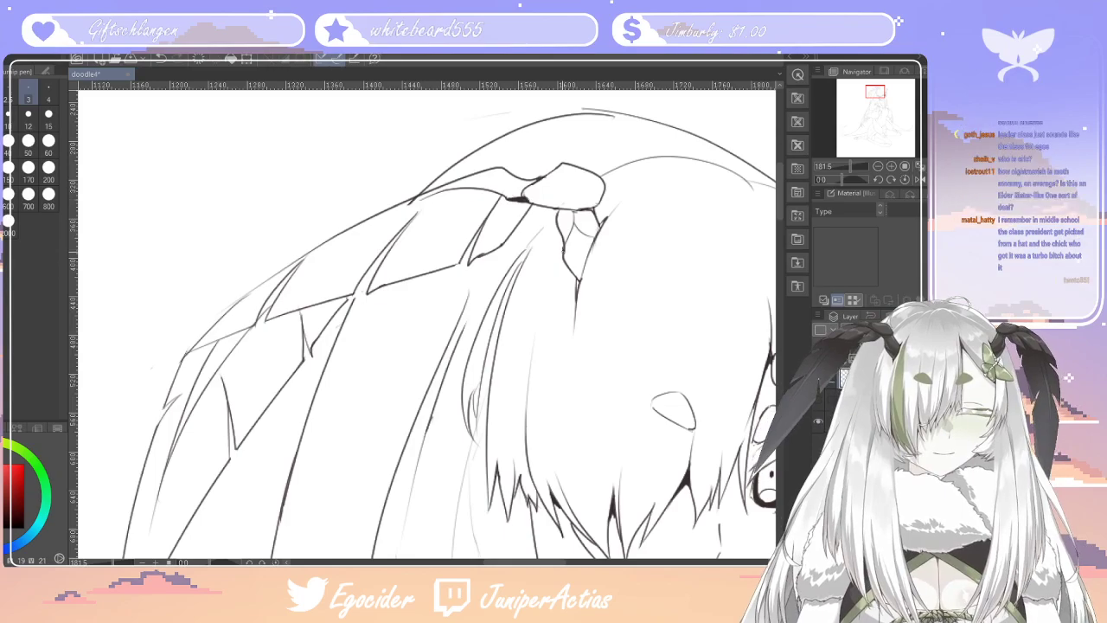
pyautogui.moveTo(527, 562); pyautogui.dragTo(565, 563)
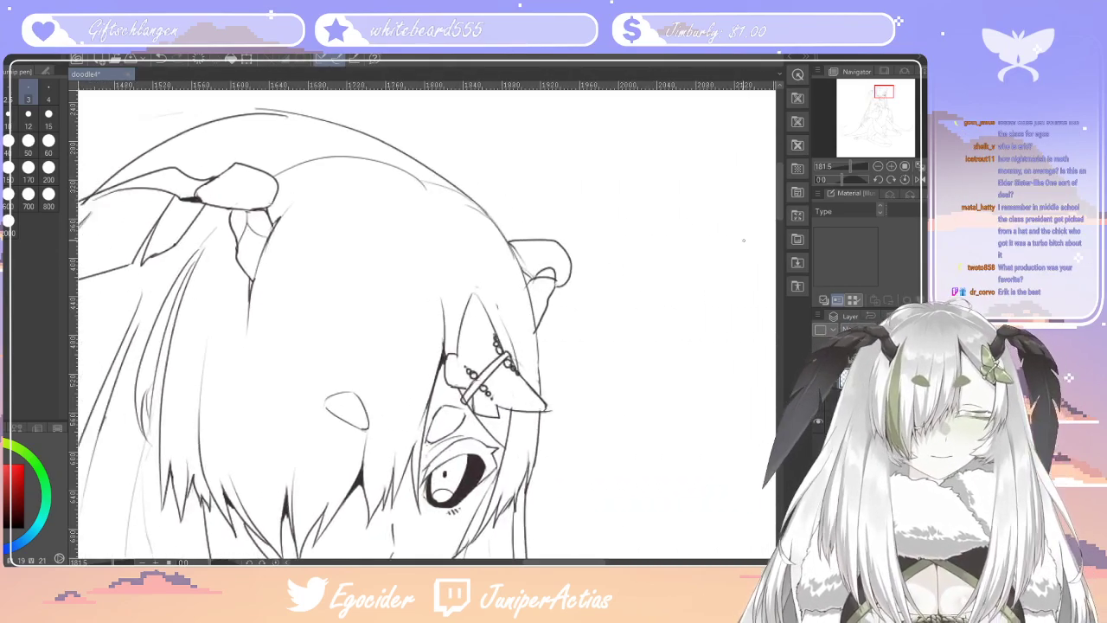
pyautogui.moveTo(780, 200); pyautogui.dragTo(780, 210)
pyautogui.press('e')
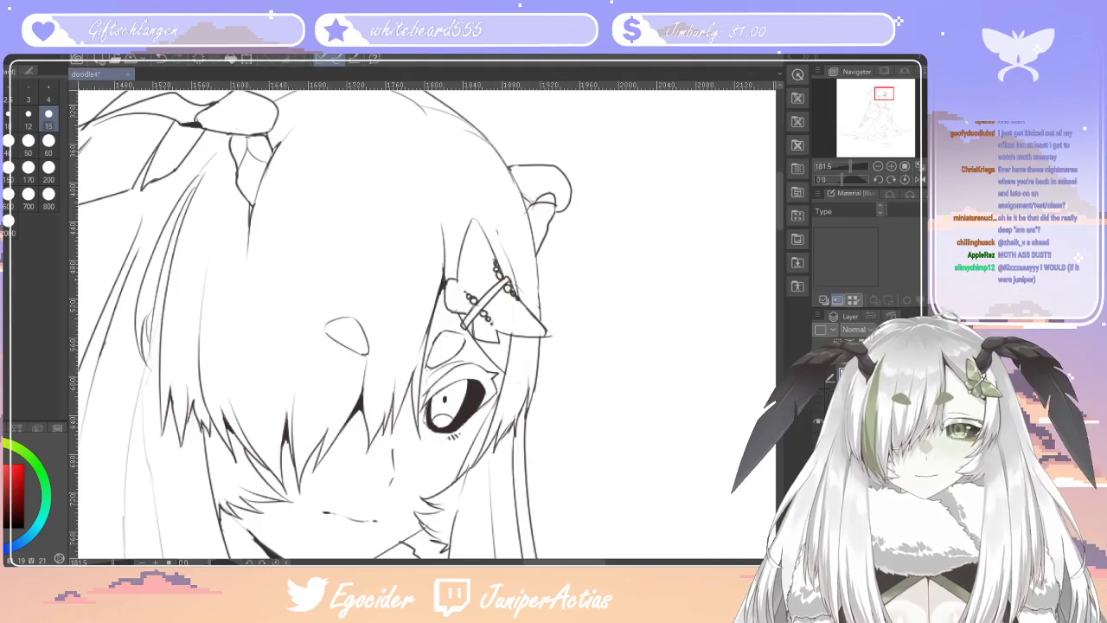
pyautogui.press('p')
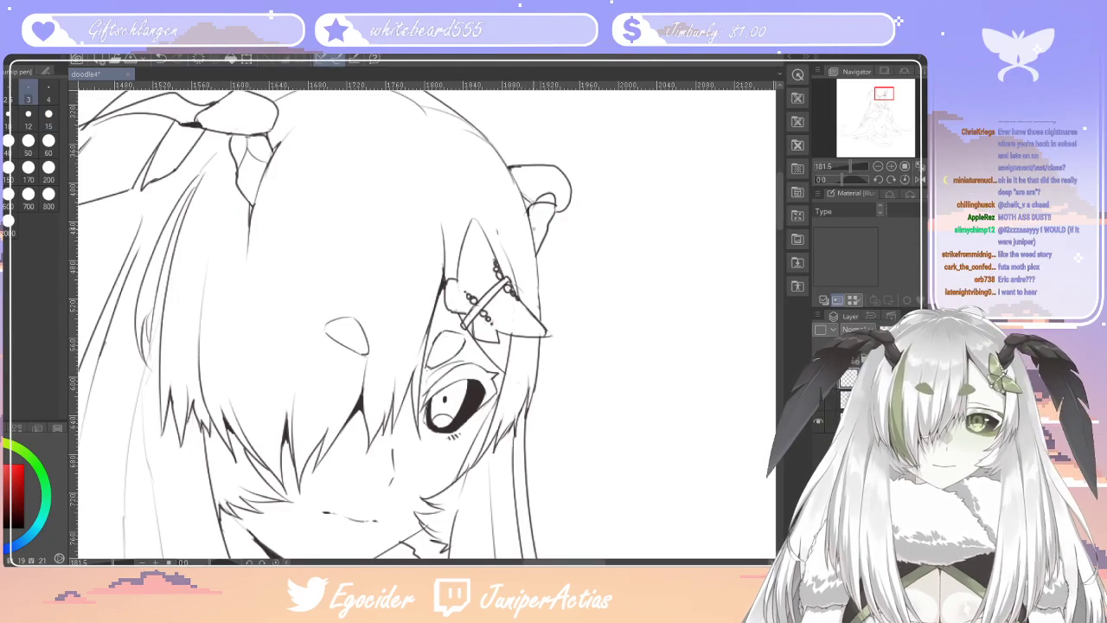
pyautogui.scroll(-5, 534, 227)
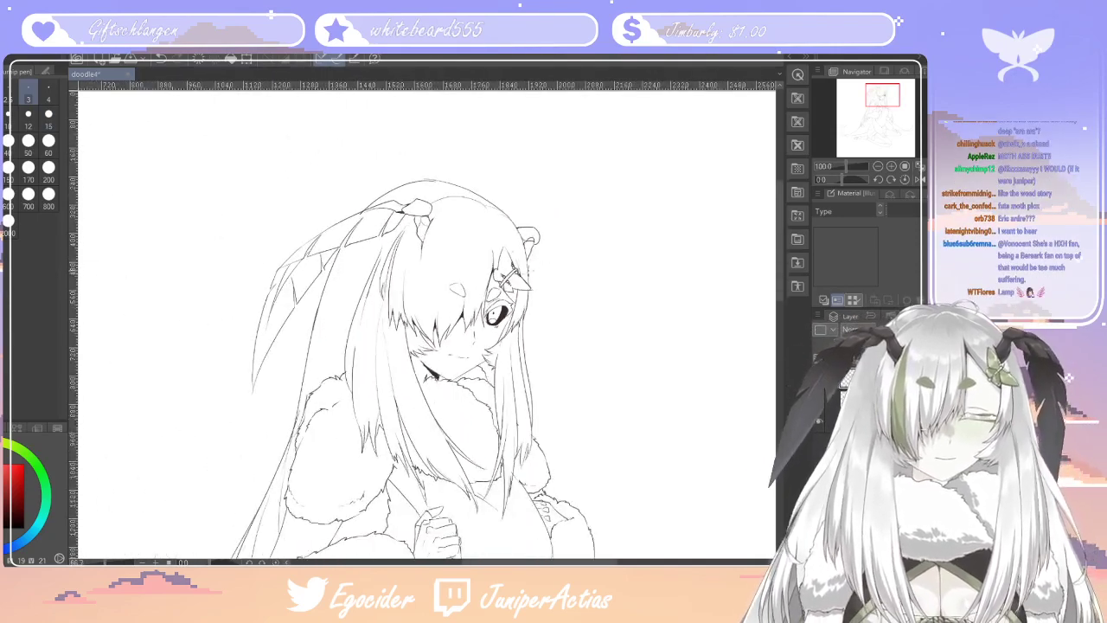
pyautogui.scroll(1, 471, 367)
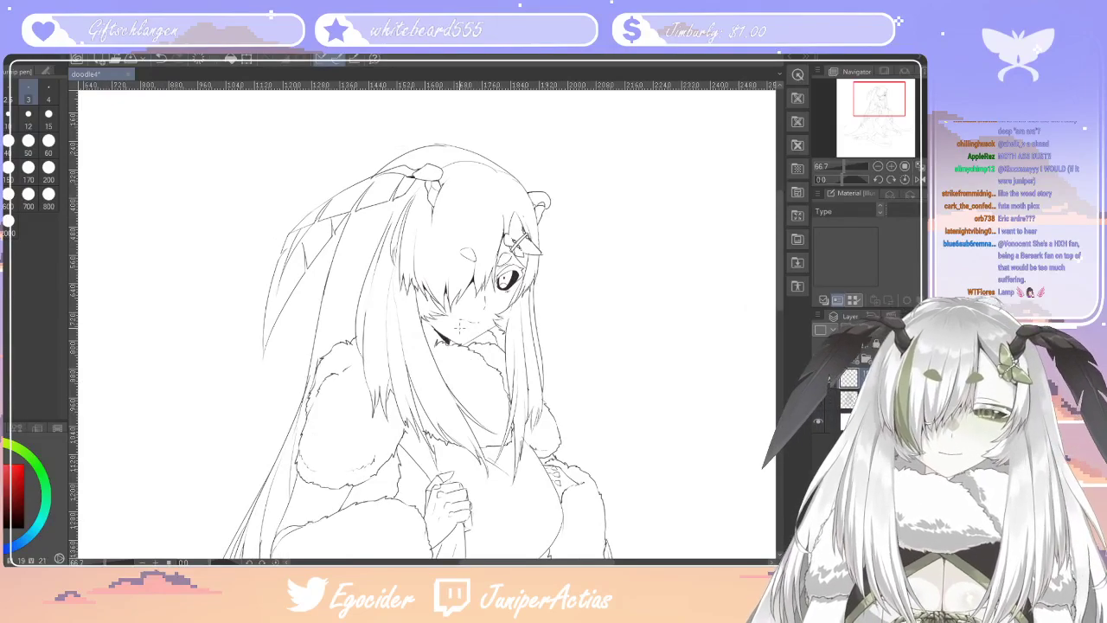
pyautogui.moveTo(780, 286); pyautogui.dragTo(780, 316)
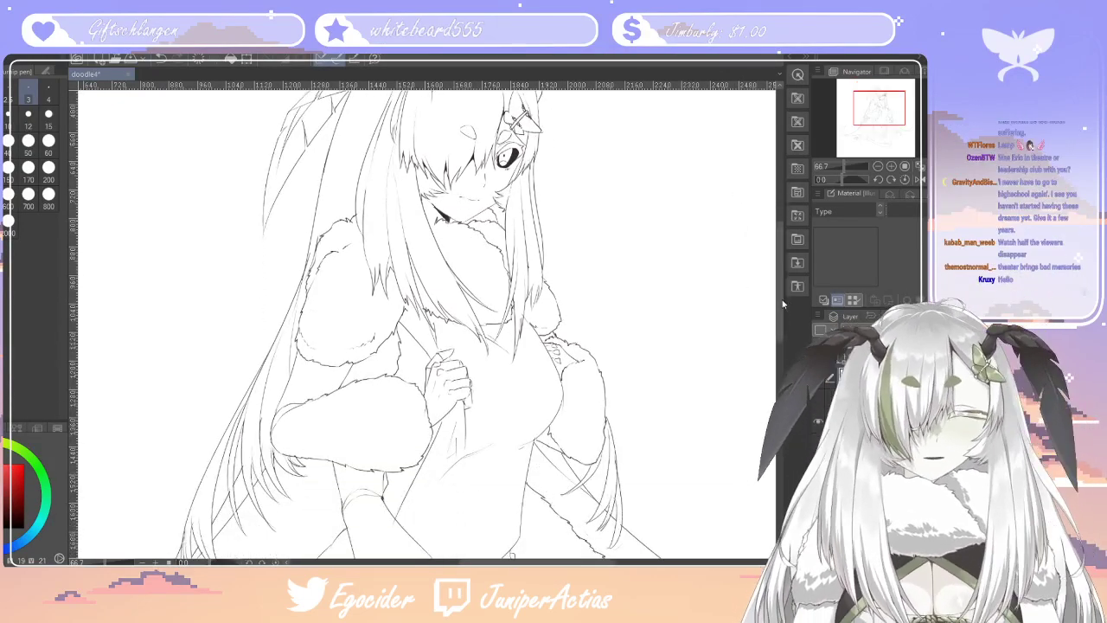
pyautogui.moveTo(780, 288)
pyautogui.mouseDown()
pyautogui.moveTo(778, 369)
pyautogui.moveTo(766, 304)
pyautogui.mouseUp()
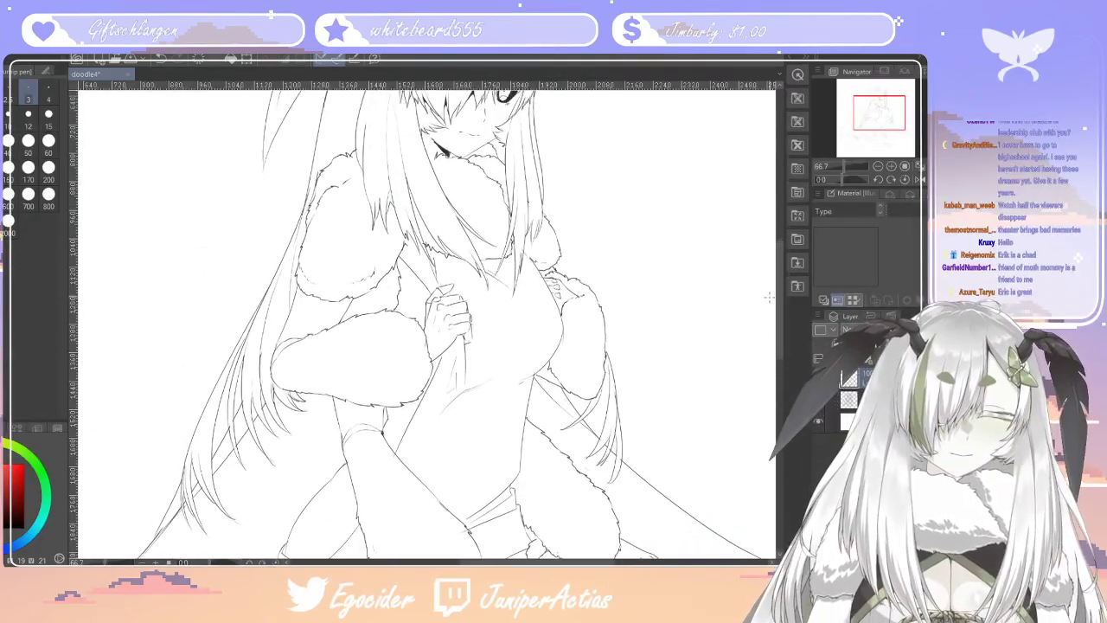
# Examine the fur sleeves, torso and trailing hair strands of the line art at wide and close views
pyautogui.press('e')
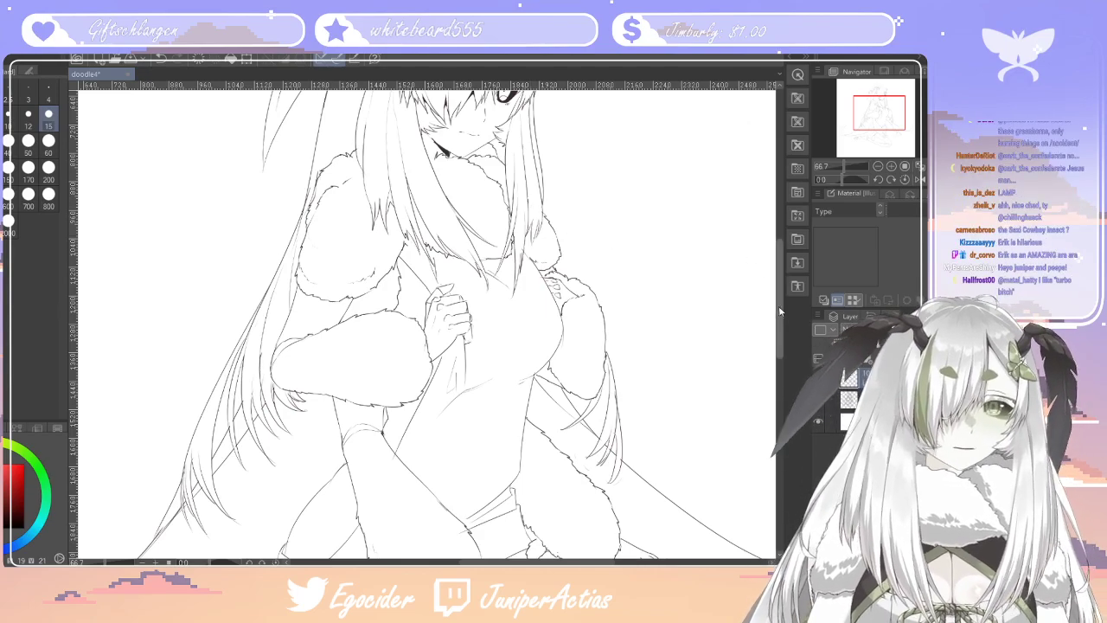
pyautogui.scroll(3, 779, 295)
pyautogui.moveTo(780, 294); pyautogui.dragTo(779, 324)
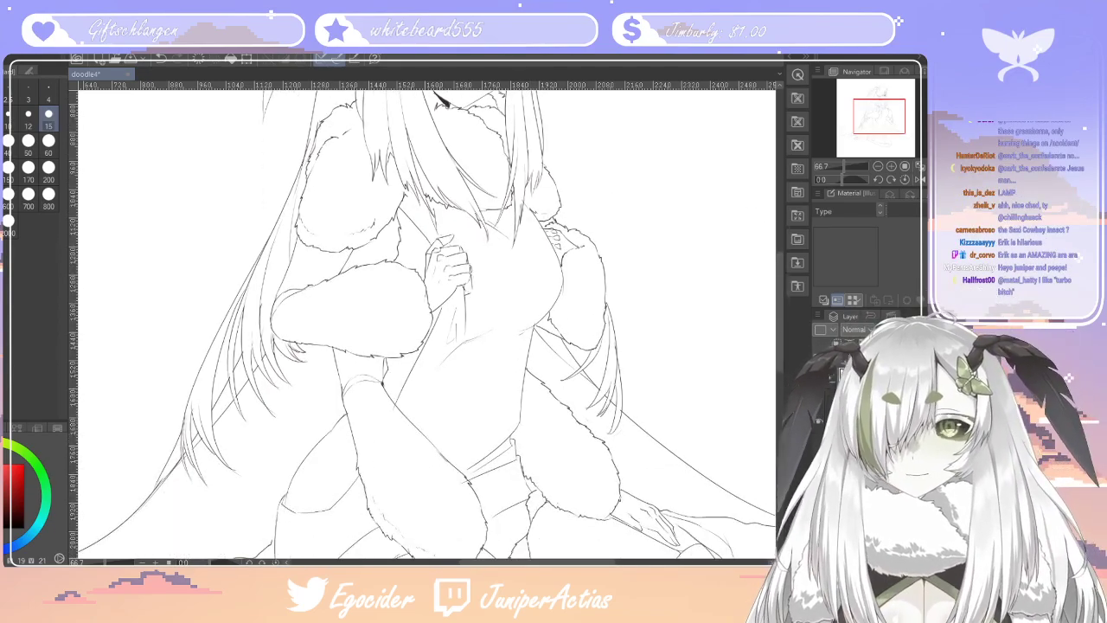
pyautogui.press('p')
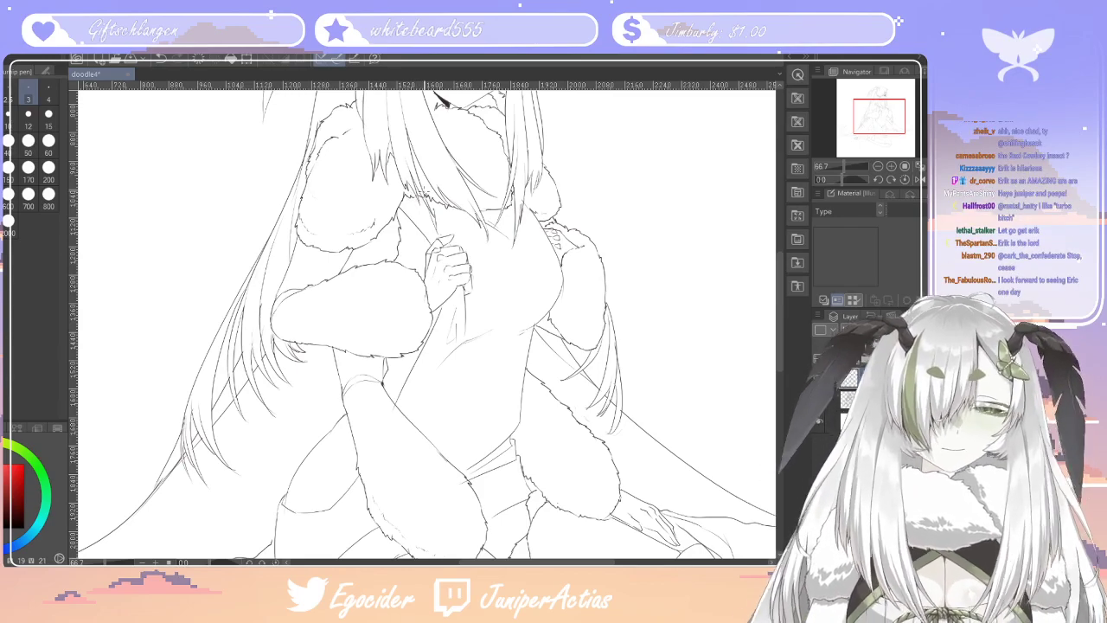
pyautogui.scroll(-5, 546, 123)
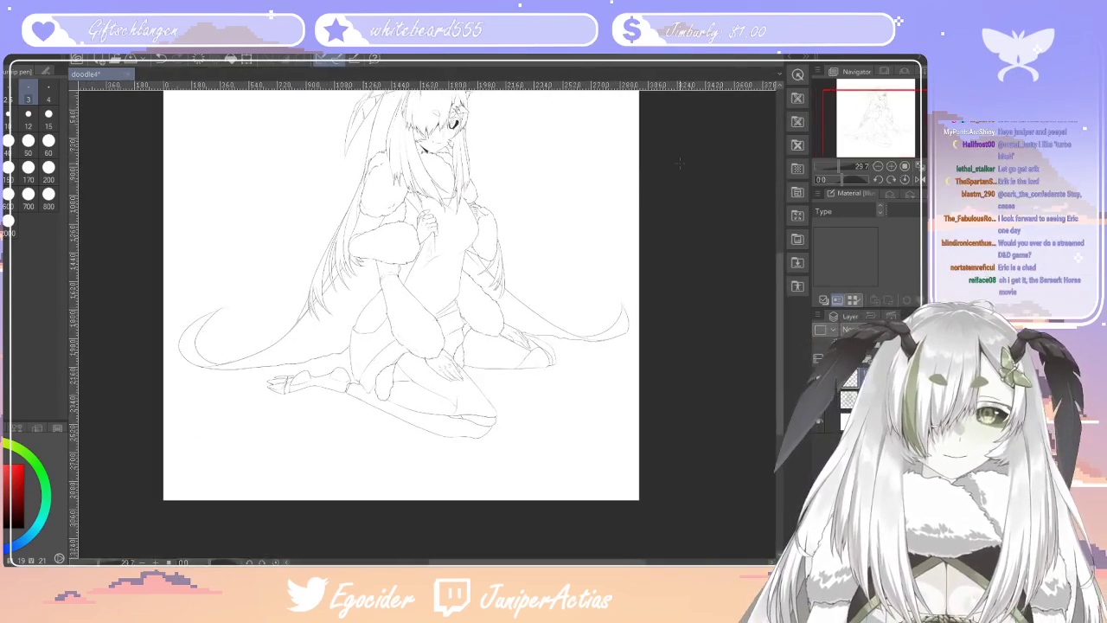
pyautogui.scroll(-2, 545, 121)
pyautogui.scroll(2, 519, 129)
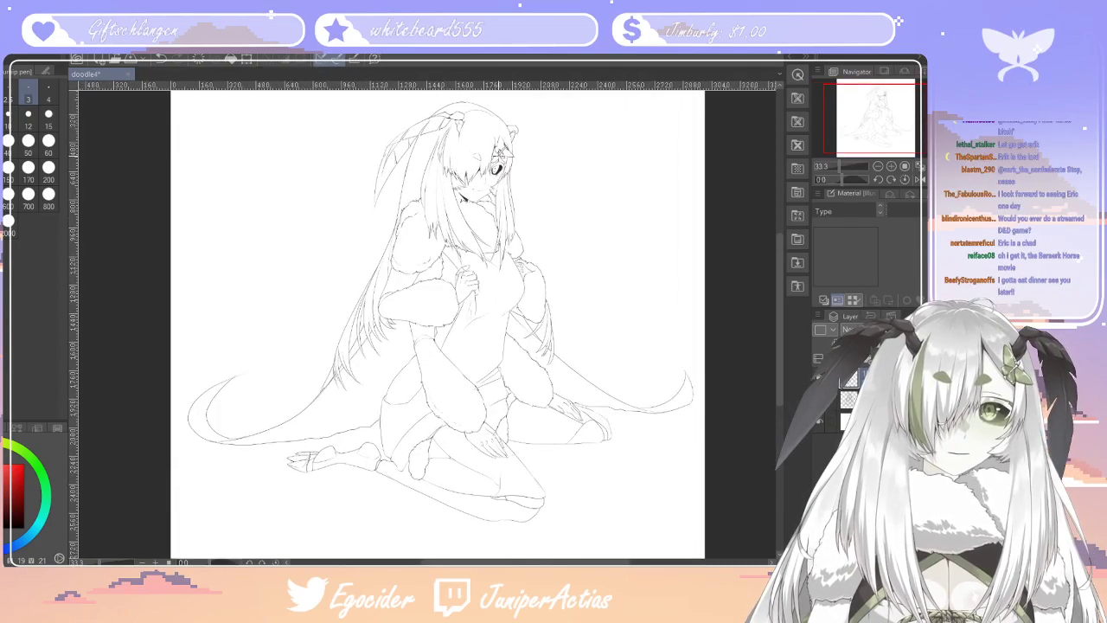
pyautogui.scroll(-1, 407, 282)
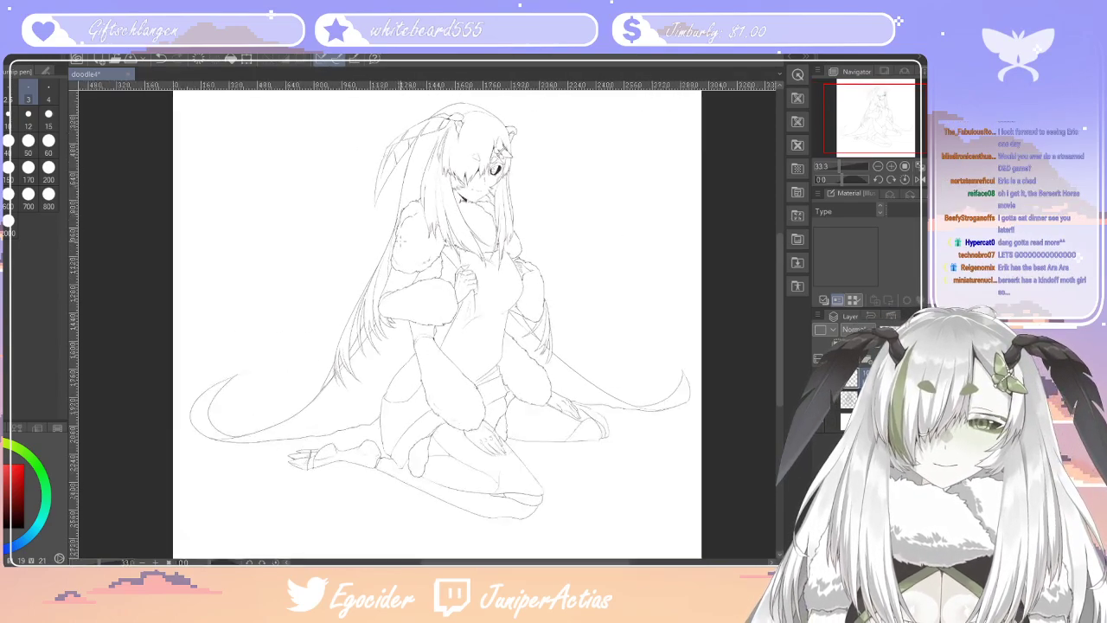
pyautogui.scroll(4, 407, 281)
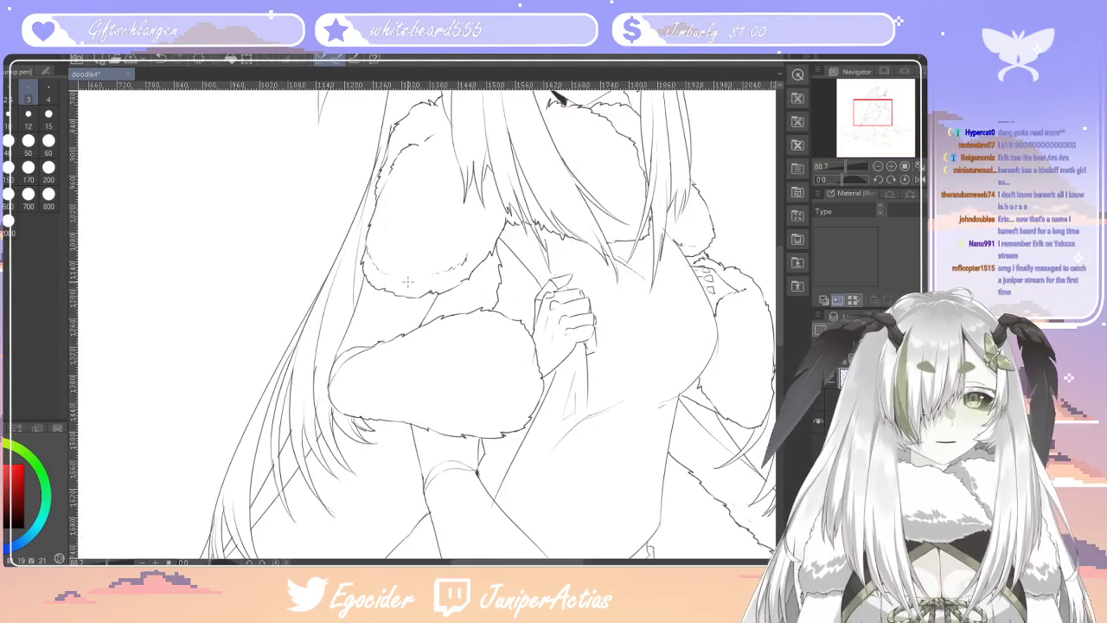
pyautogui.scroll(-3, 613, 333)
pyautogui.moveTo(519, 562); pyautogui.dragTo(494, 562)
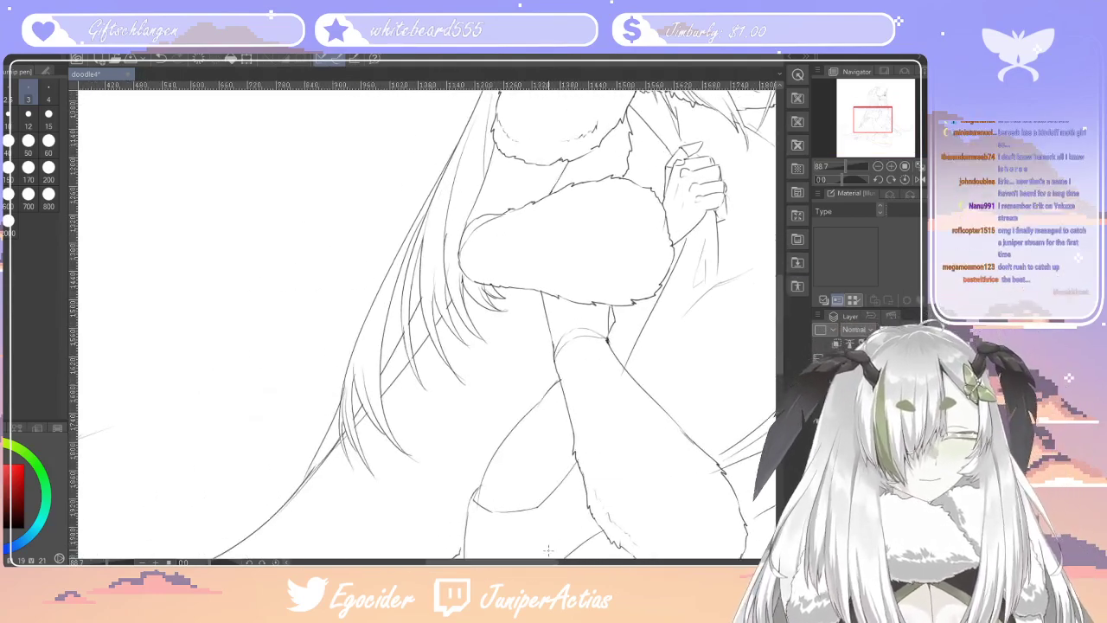
# Refine the hair strand tips beside and below the forearm's fur sleeve with the size 15 eraser and size 3 pen
pyautogui.press('e')
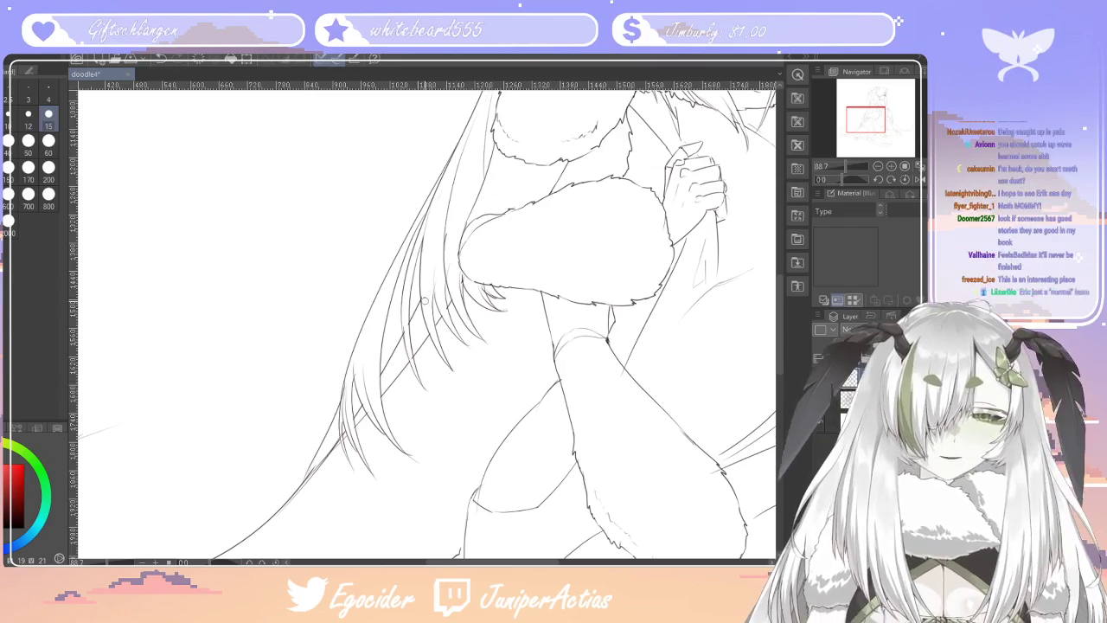
pyautogui.press('p')
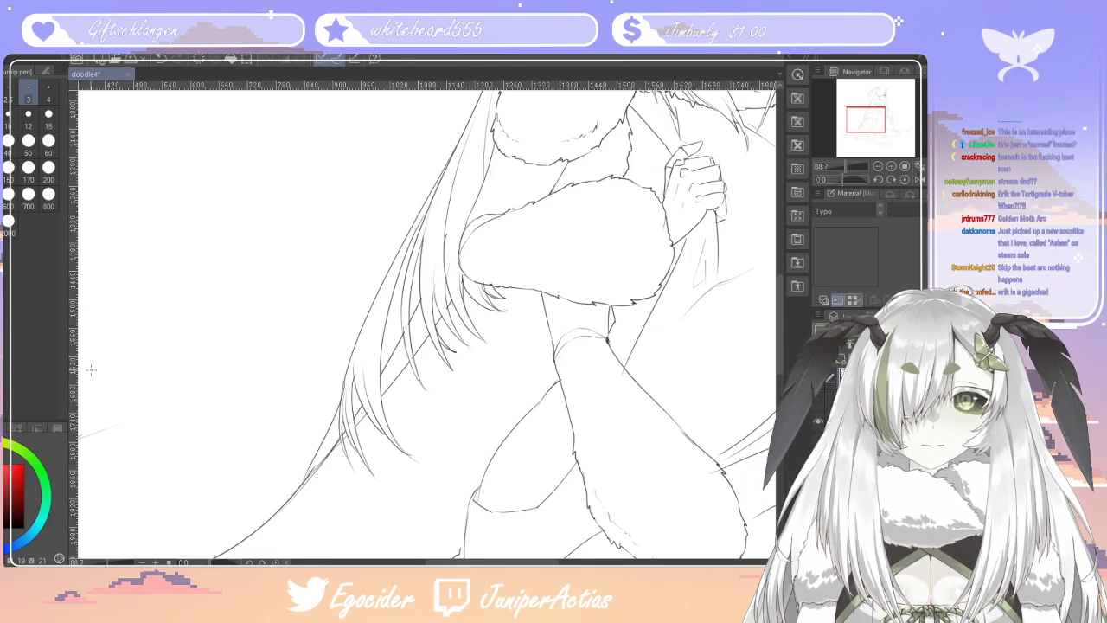
pyautogui.press('e')
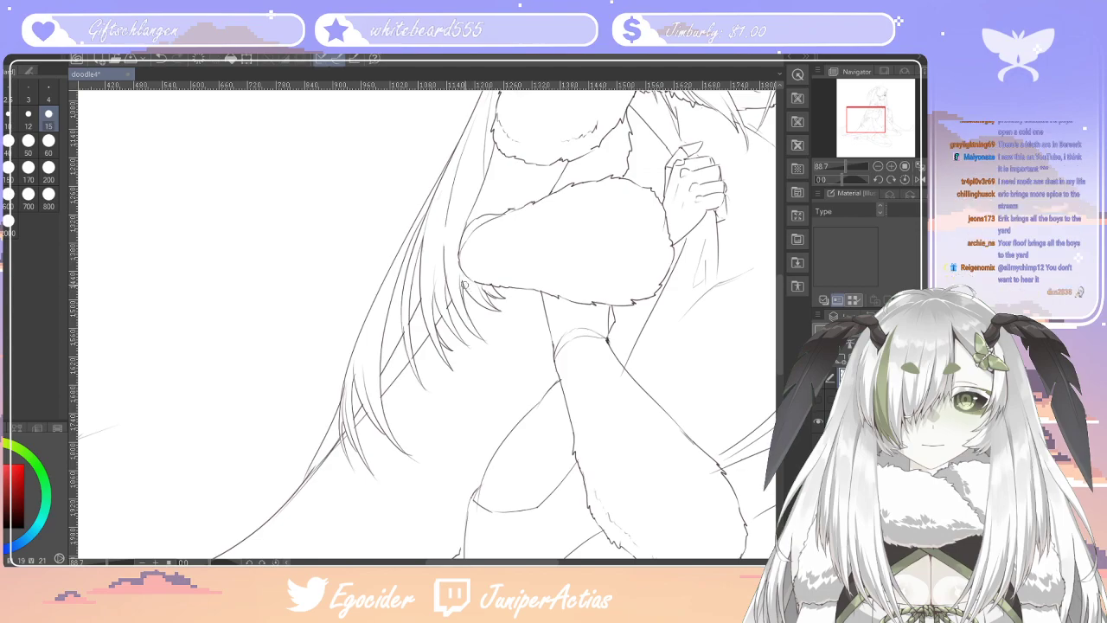
pyautogui.press('p')
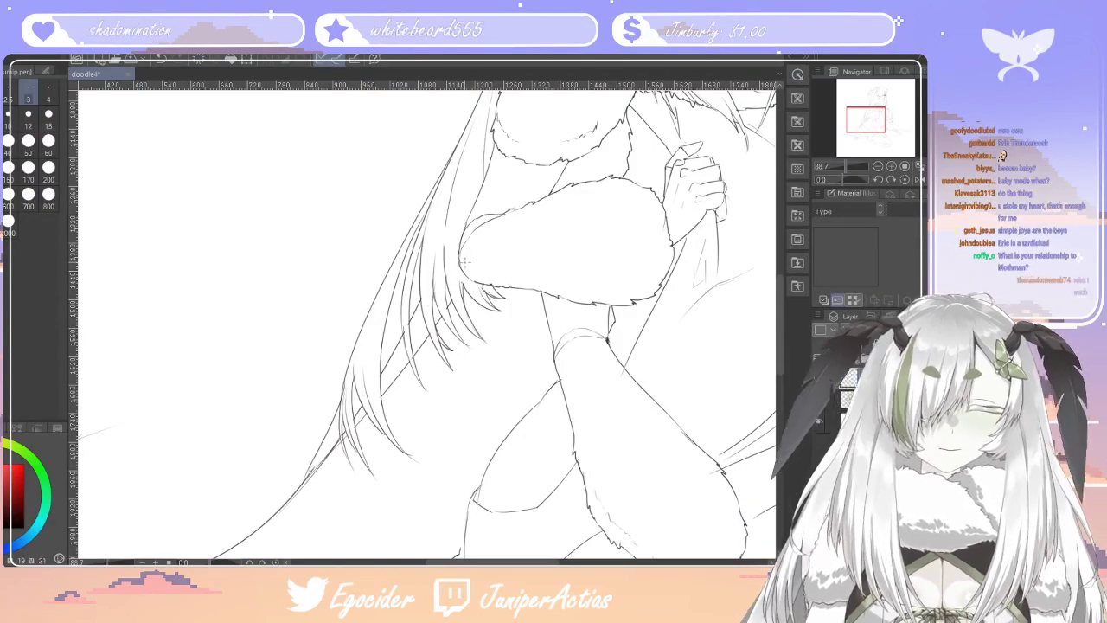
pyautogui.press('e')
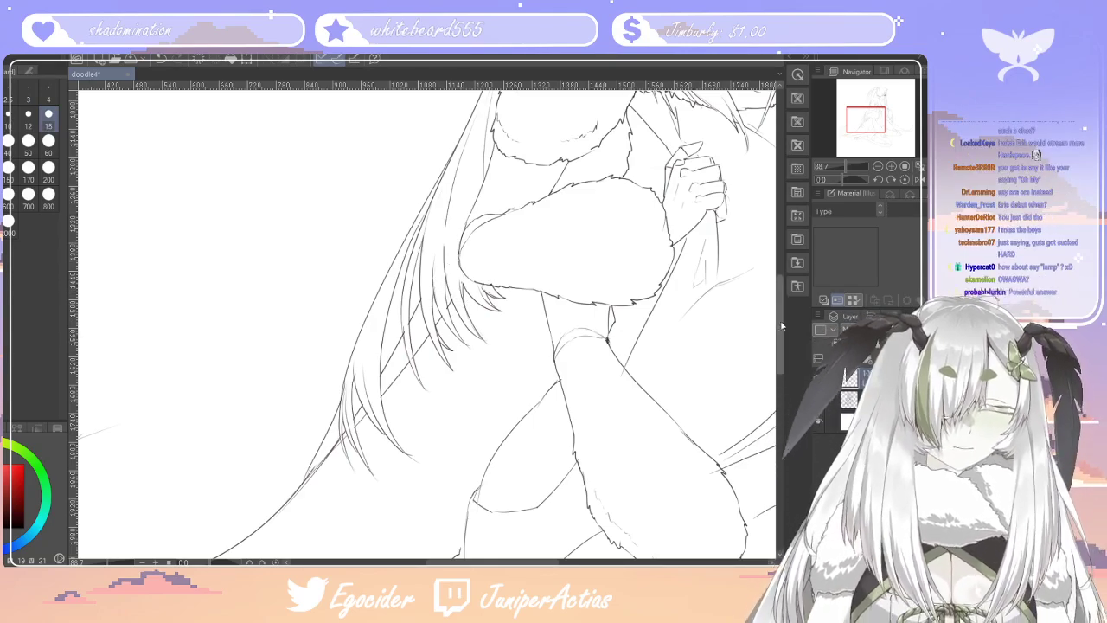
# Ink a curved strand bulging from the hair's outer edge beside the forearm's fur sleeve, and clean up the overlapping lines with the eraser
pyautogui.scroll(-2, 402, 424)
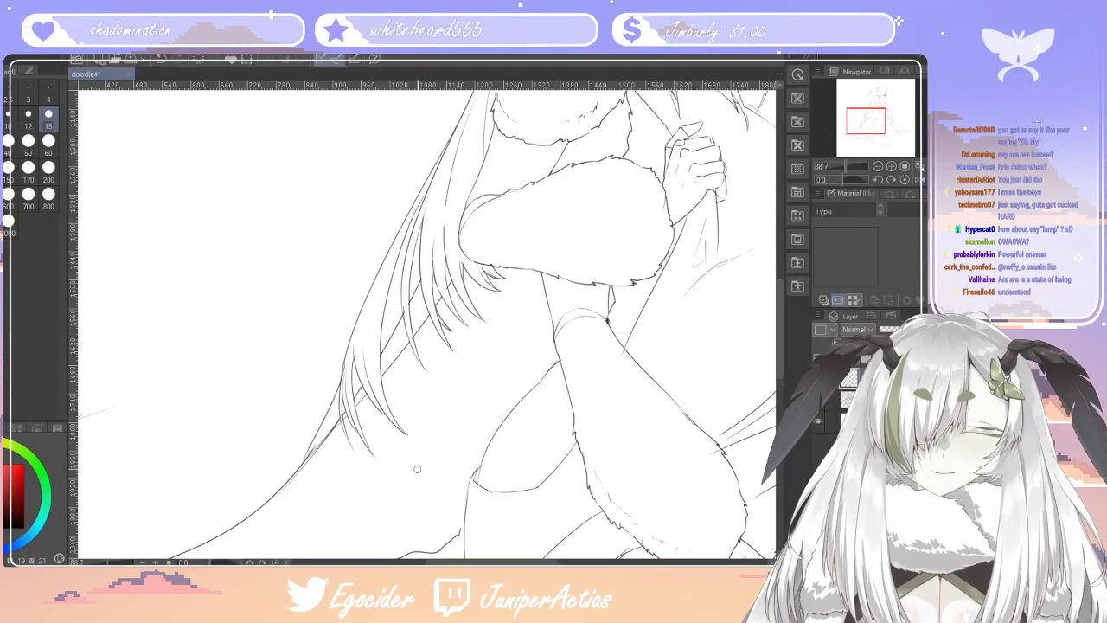
pyautogui.press('p')
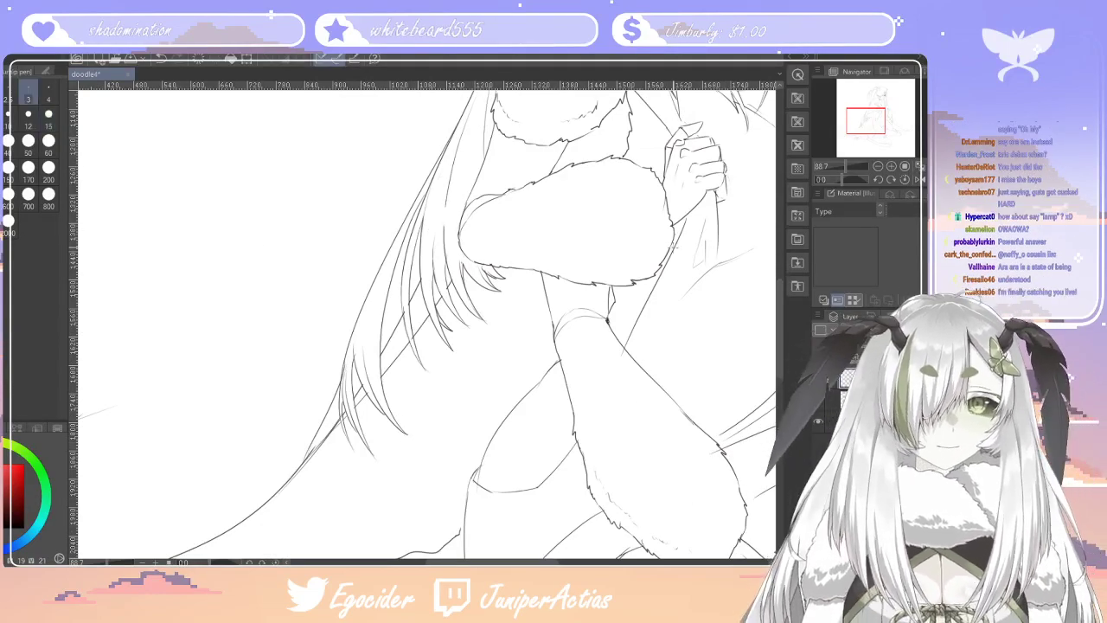
pyautogui.moveTo(411, 209); pyautogui.dragTo(361, 312)
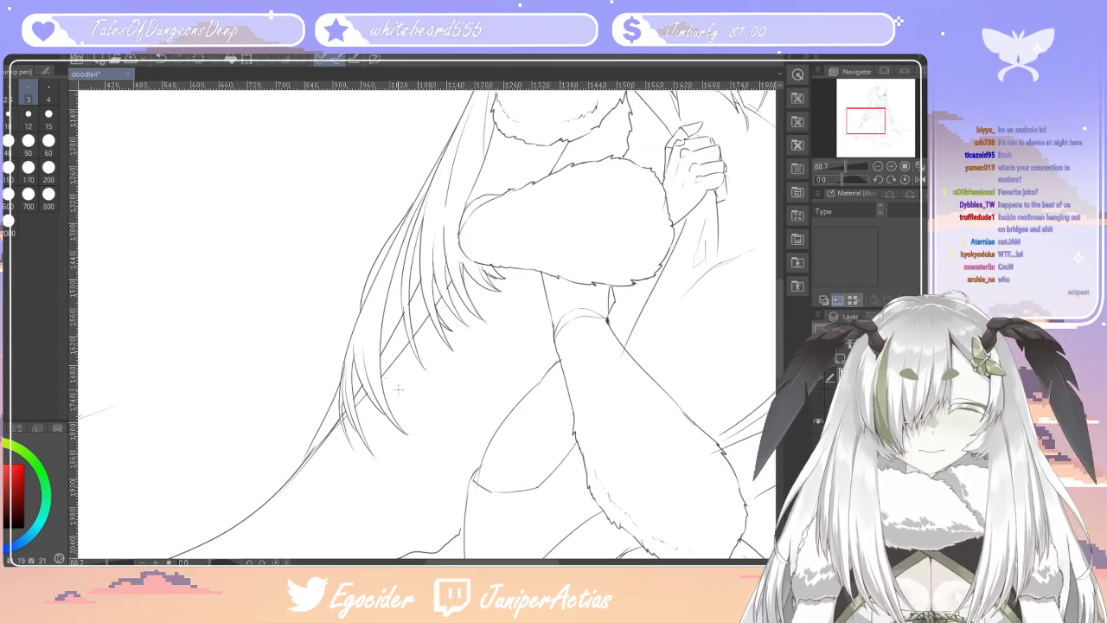
pyautogui.press('e')
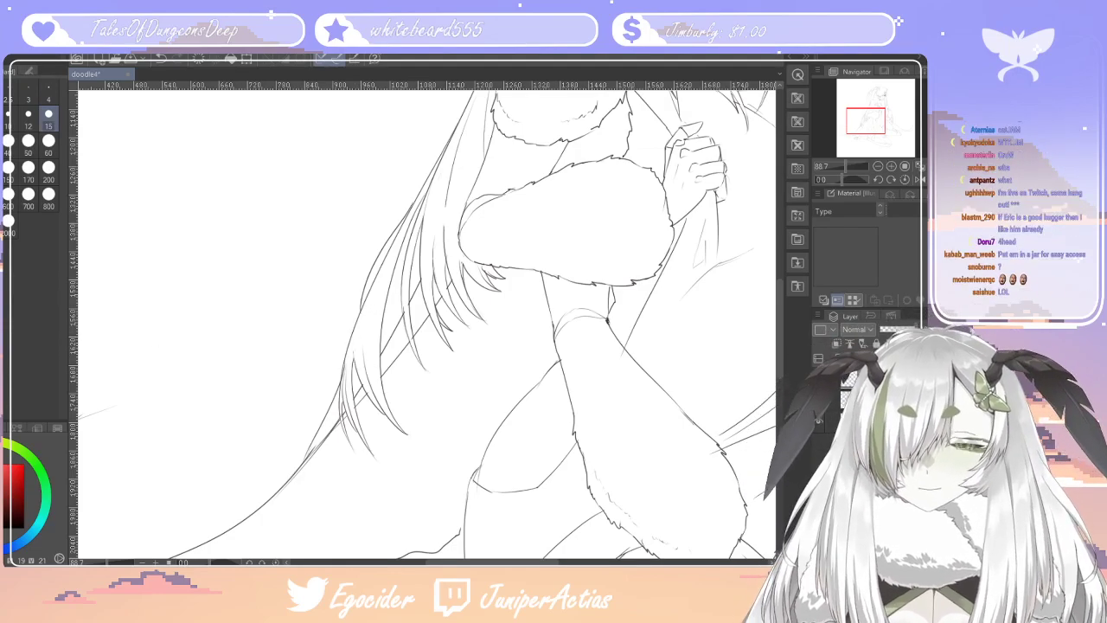
pyautogui.press('p')
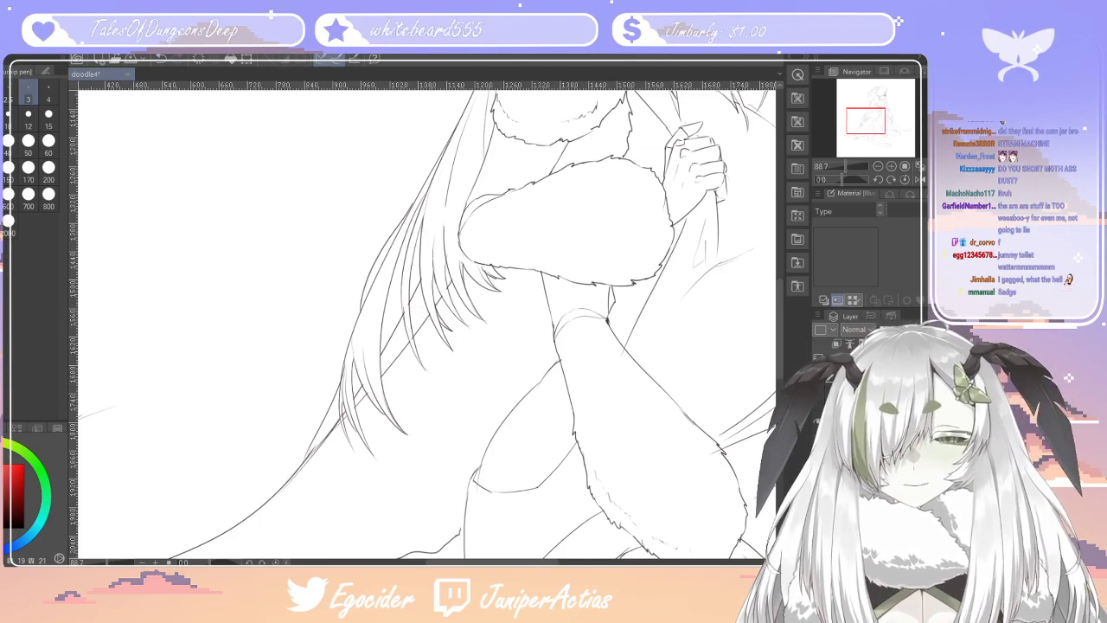
pyautogui.press('e')
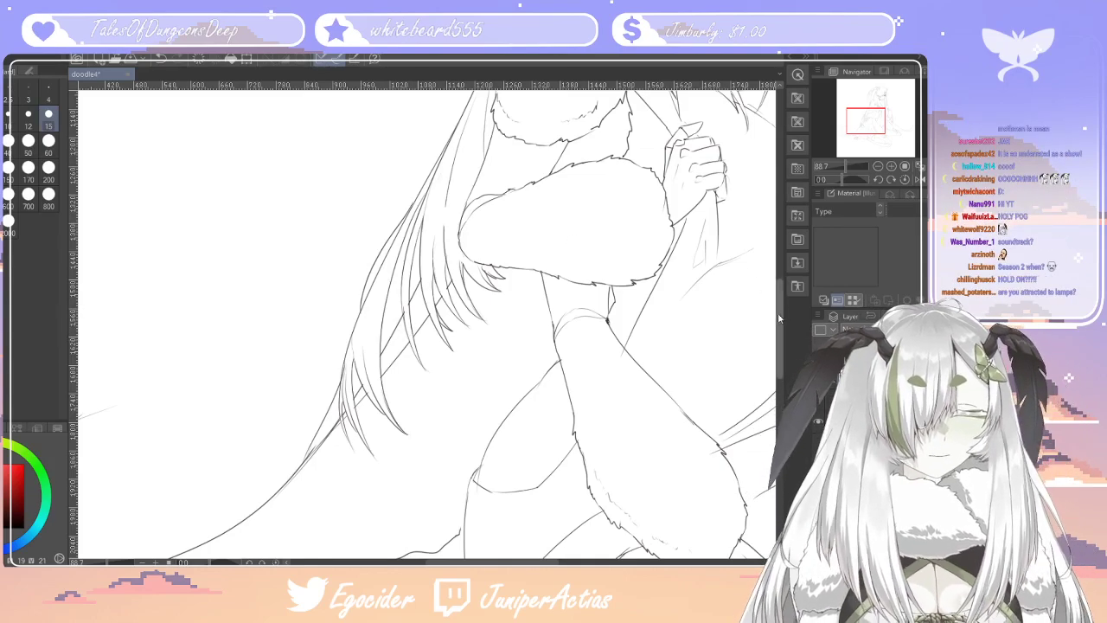
pyautogui.scroll(2, 778, 318)
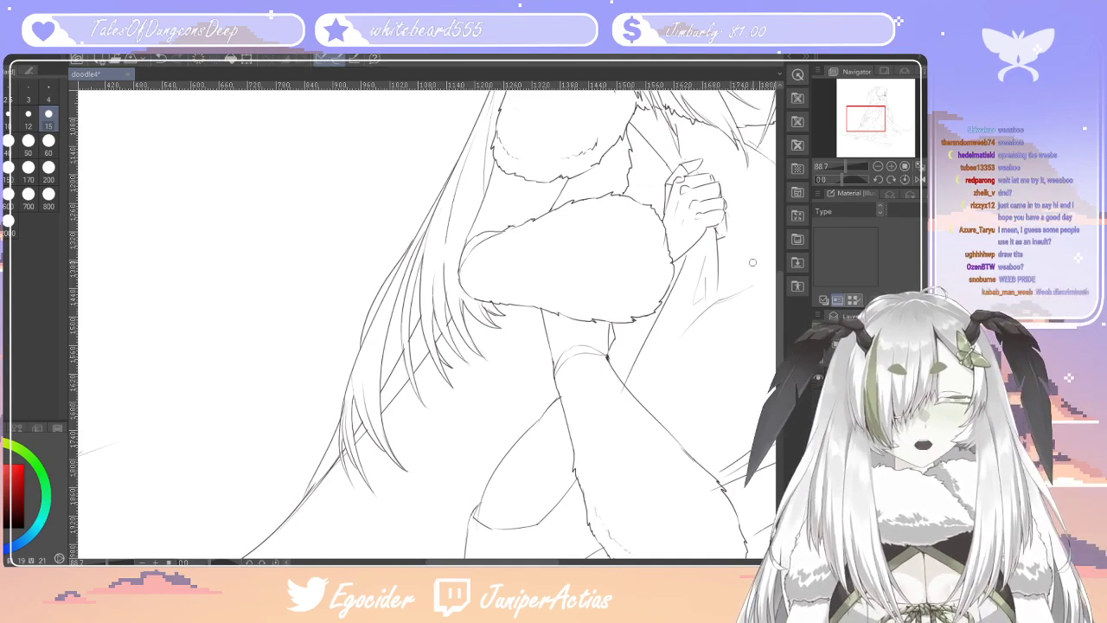
pyautogui.scroll(-2, 777, 343)
pyautogui.scroll(1, 777, 338)
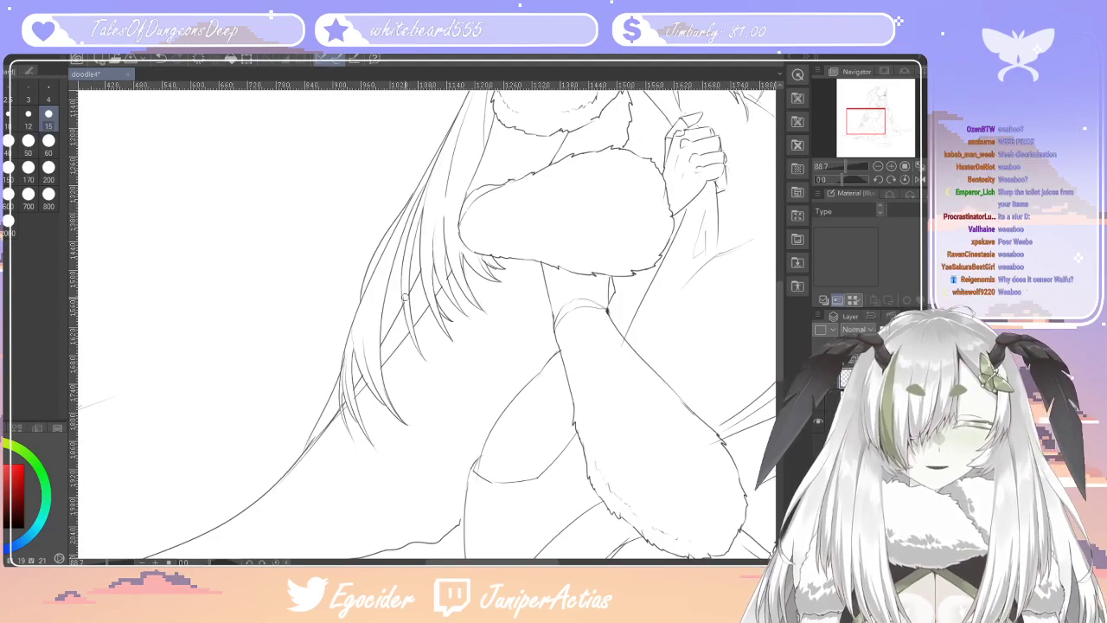
pyautogui.press('p')
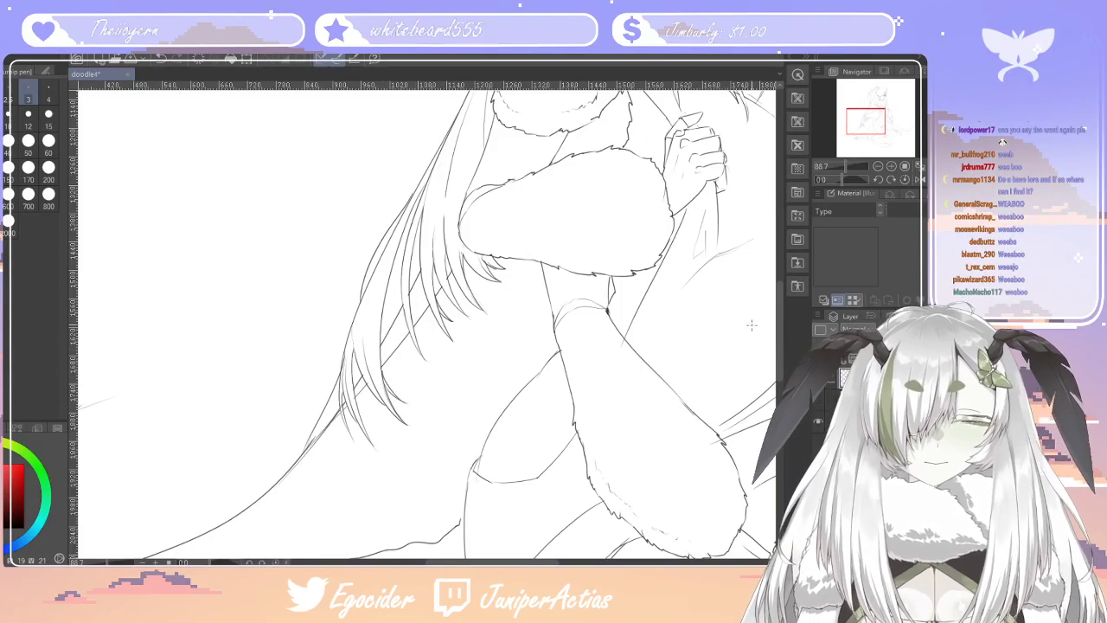
# Ink a long strand along the hair's outer edge beside the upper-arm fur, and erase the excess line at its lower end
pyautogui.scroll(5, 780, 289)
pyautogui.moveTo(780, 288)
pyautogui.mouseDown()
pyautogui.moveTo(781, 258)
pyautogui.moveTo(780, 283)
pyautogui.mouseUp()
pyautogui.moveTo(542, 116); pyautogui.dragTo(470, 350)
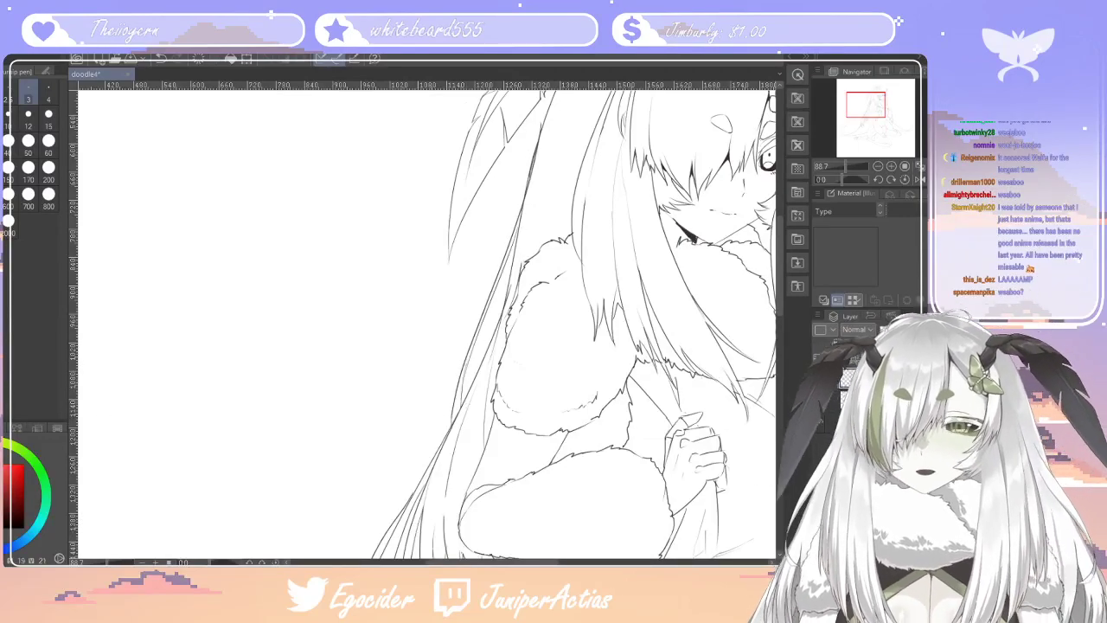
pyautogui.press('e')
pyautogui.moveTo(460, 409); pyautogui.dragTo(456, 421)
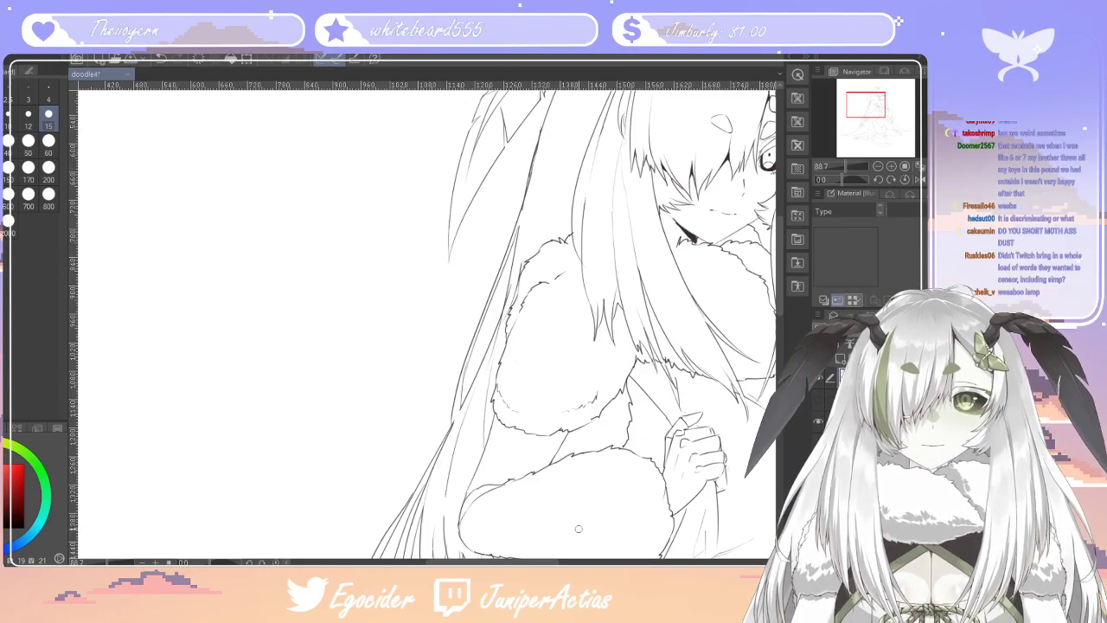
# Fill the small gap between the cheek and the side hair strands below the visible eye with black
pyautogui.moveTo(519, 325); pyautogui.dragTo(365, 322)
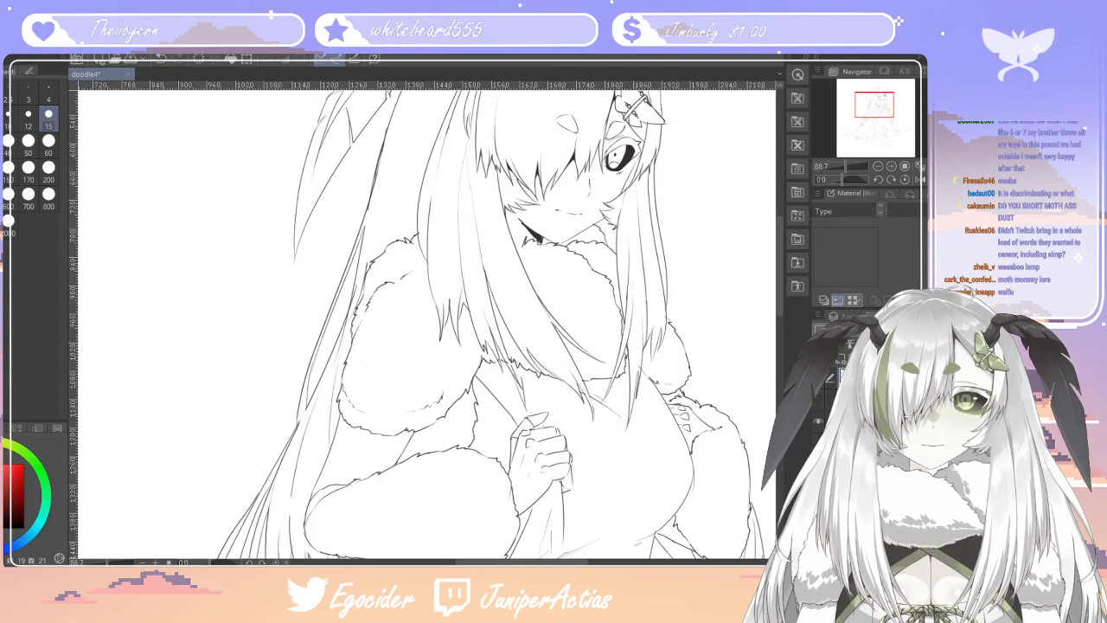
pyautogui.press('p')
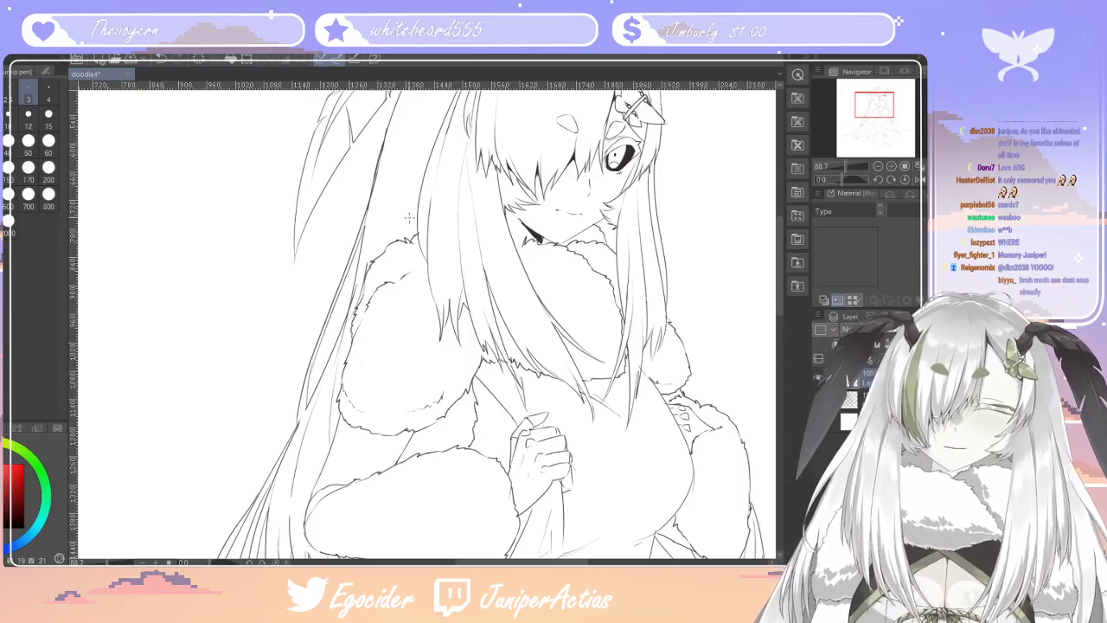
pyautogui.moveTo(781, 297); pyautogui.dragTo(779, 271)
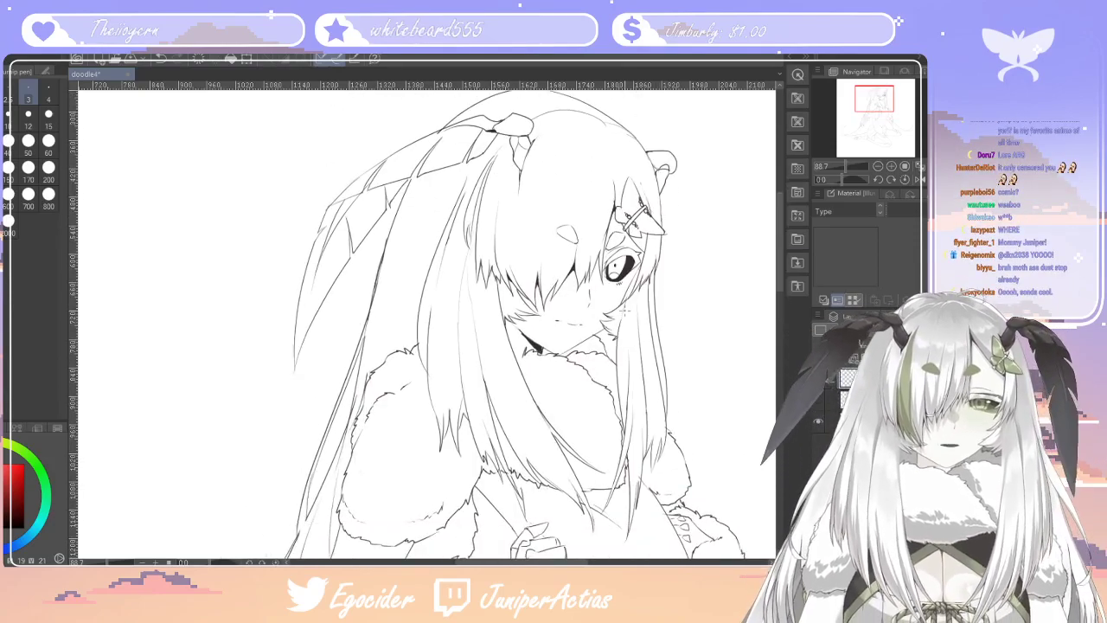
pyautogui.press('e')
pyautogui.press('g')
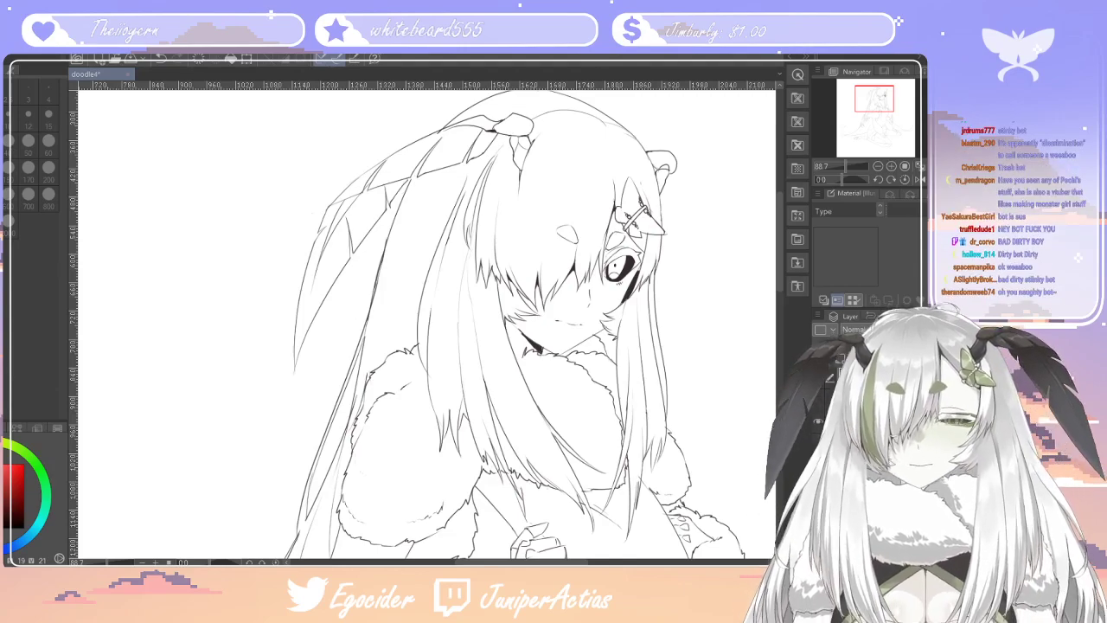
pyautogui.press('p')
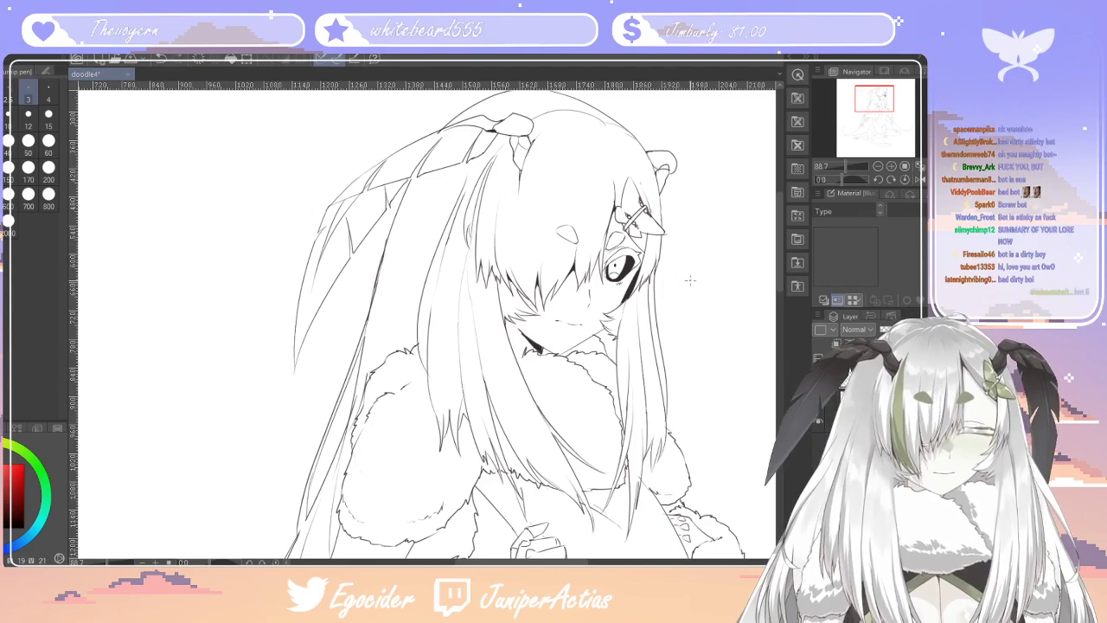
# Show the rough sketch layer and ink the scalloped edge of the braided trim running down the torso's front from the raised hand to the waist
pyautogui.moveTo(777, 270); pyautogui.dragTo(790, 314)
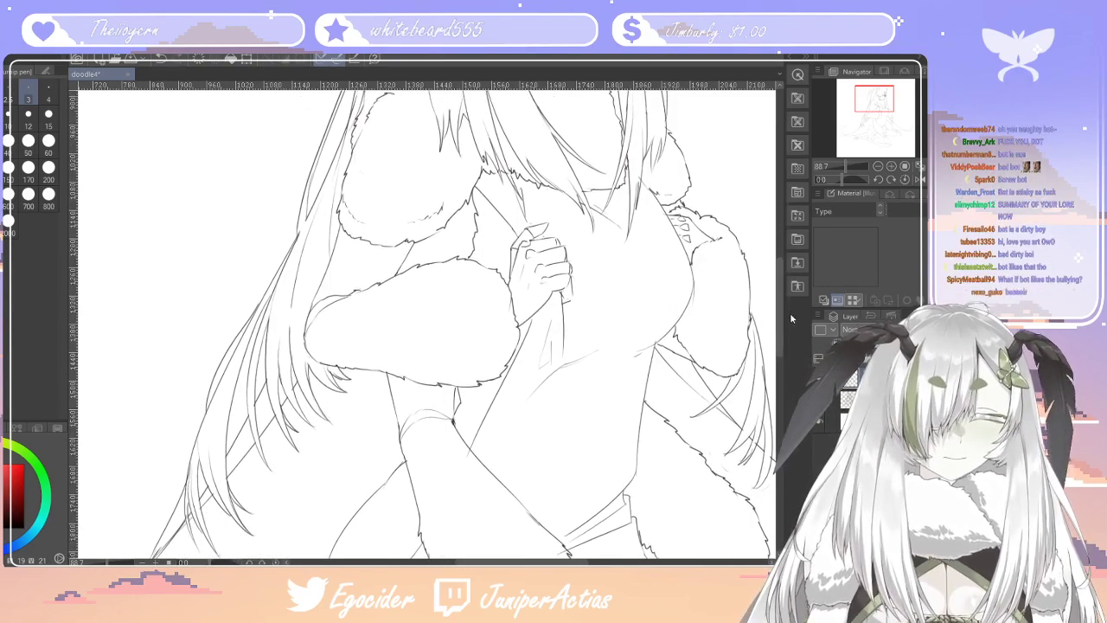
pyautogui.click(819, 422)
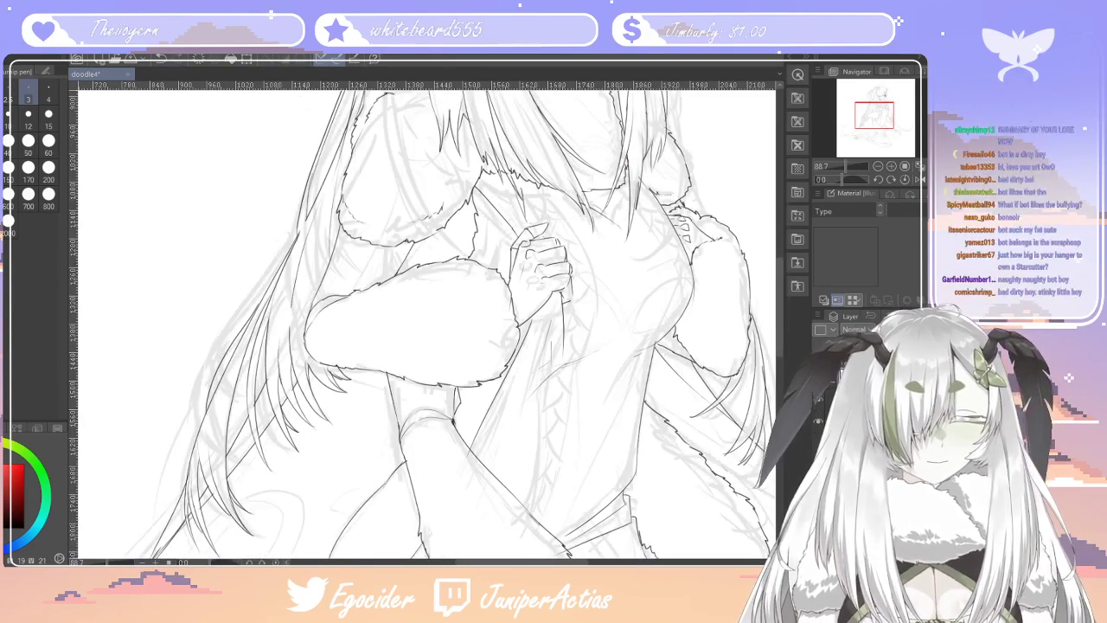
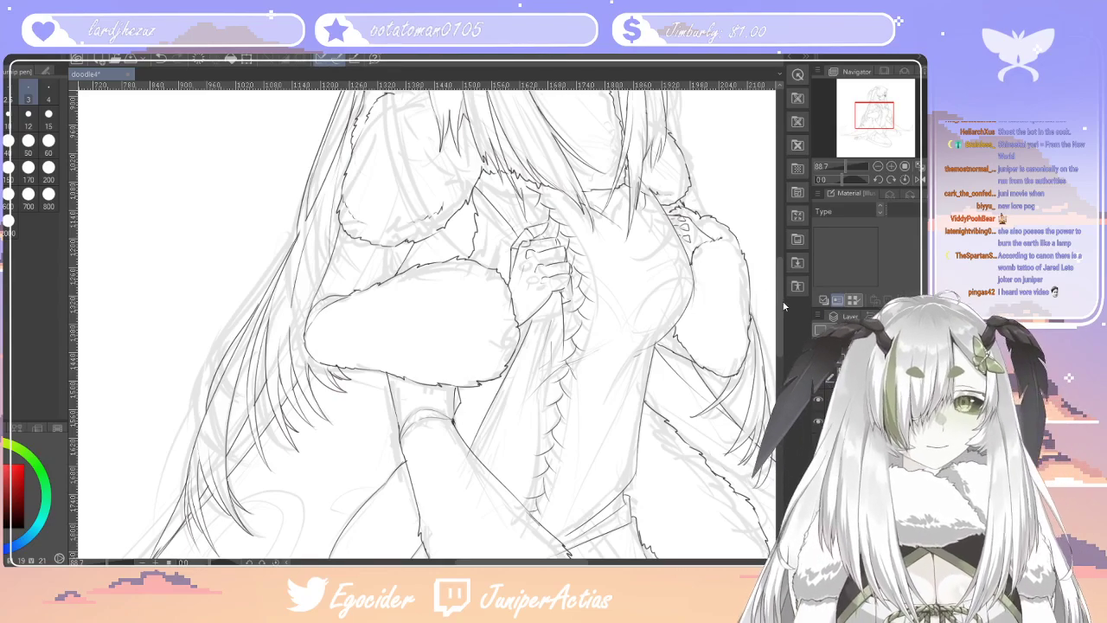
pyautogui.moveTo(780, 302); pyautogui.dragTo(774, 299)
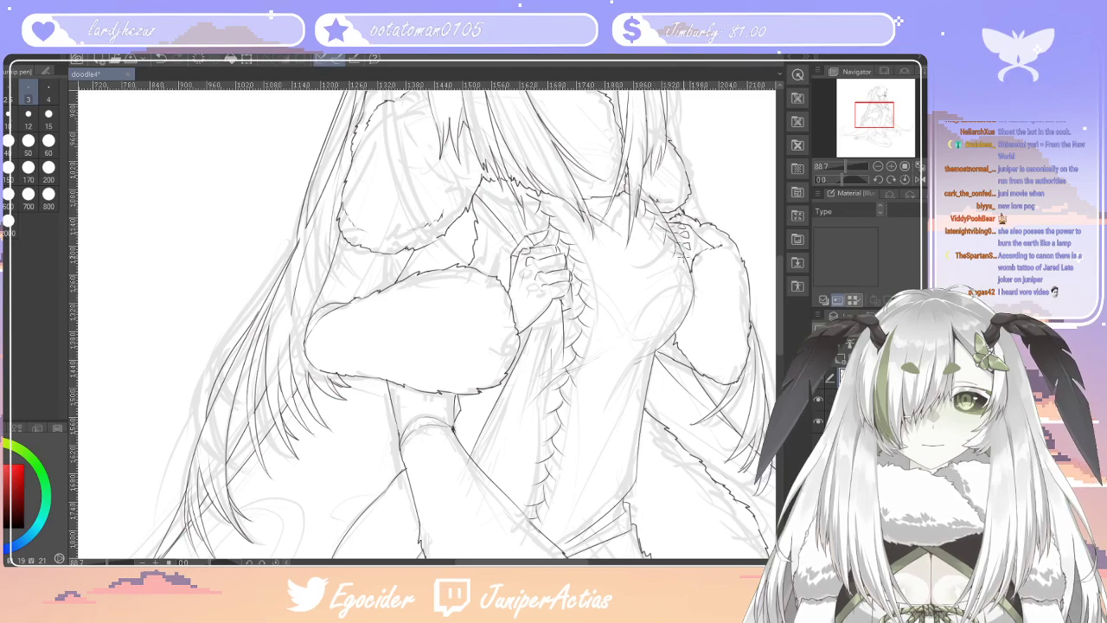
# Ink the ribbing lines across the waistband and along the garment's hem beside the thigh with the size 3 pen
pyautogui.scroll(-5, 640, 273)
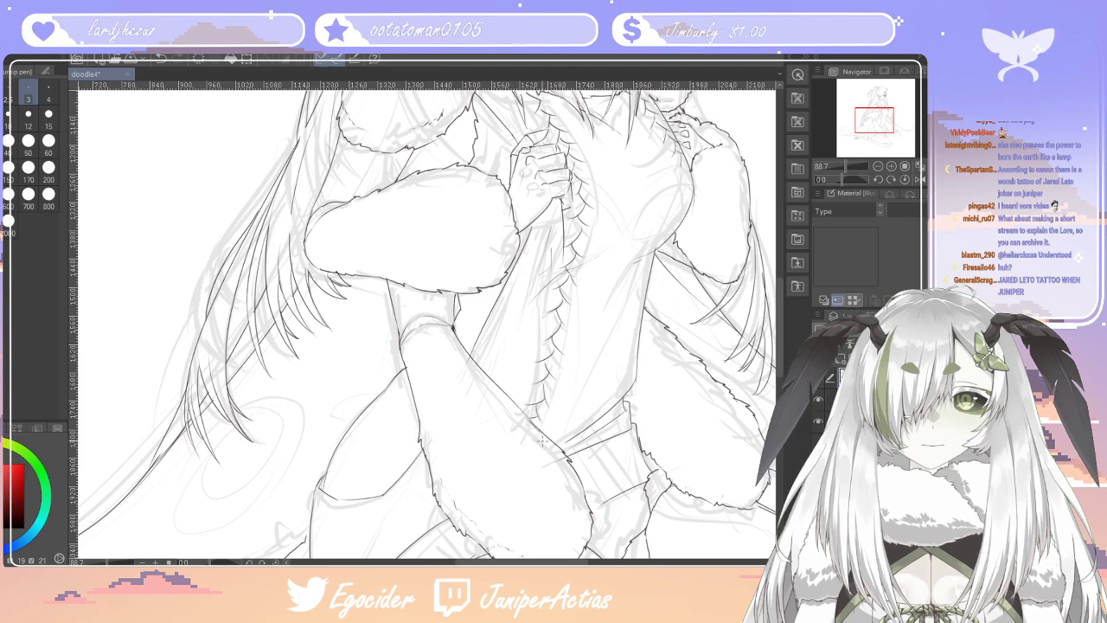
pyautogui.scroll(-7, 424, 324)
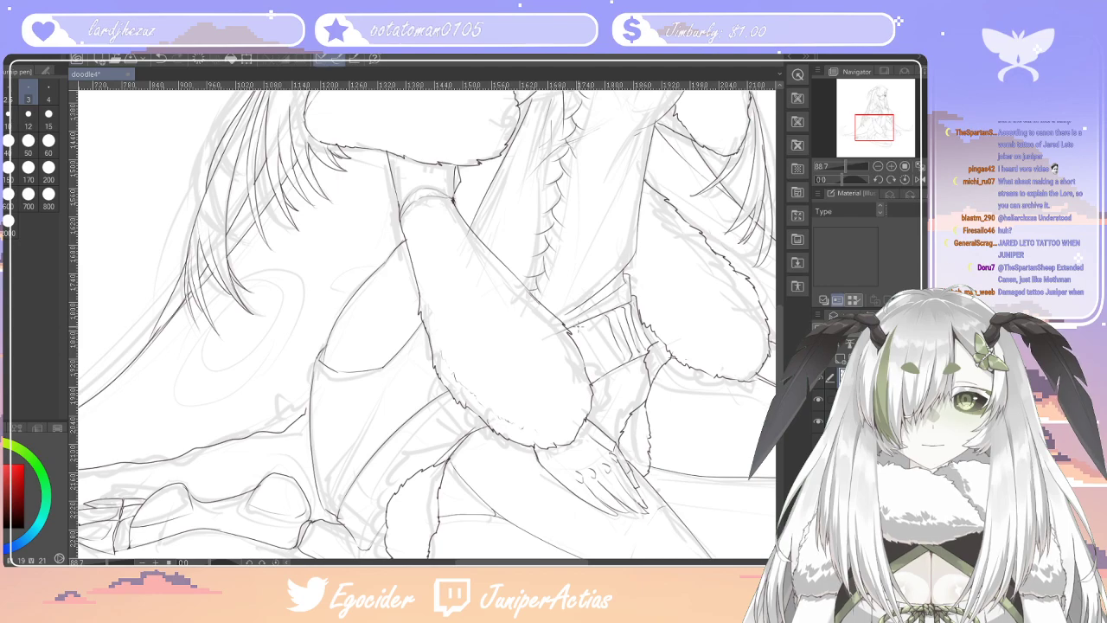
pyautogui.moveTo(573, 326); pyautogui.dragTo(595, 375)
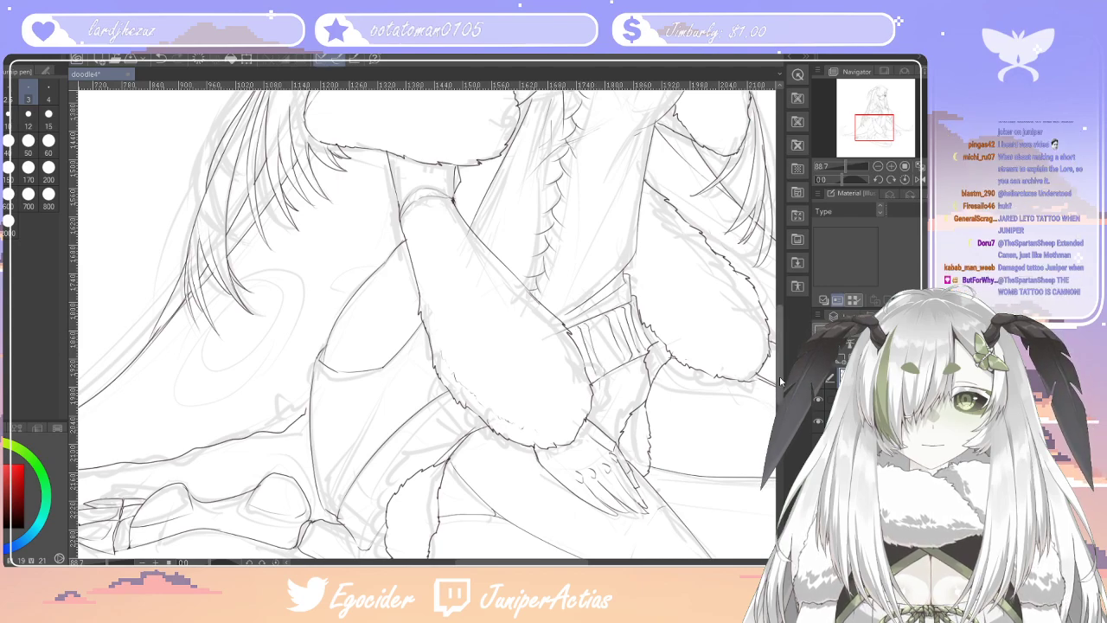
pyautogui.scroll(-3, 726, 322)
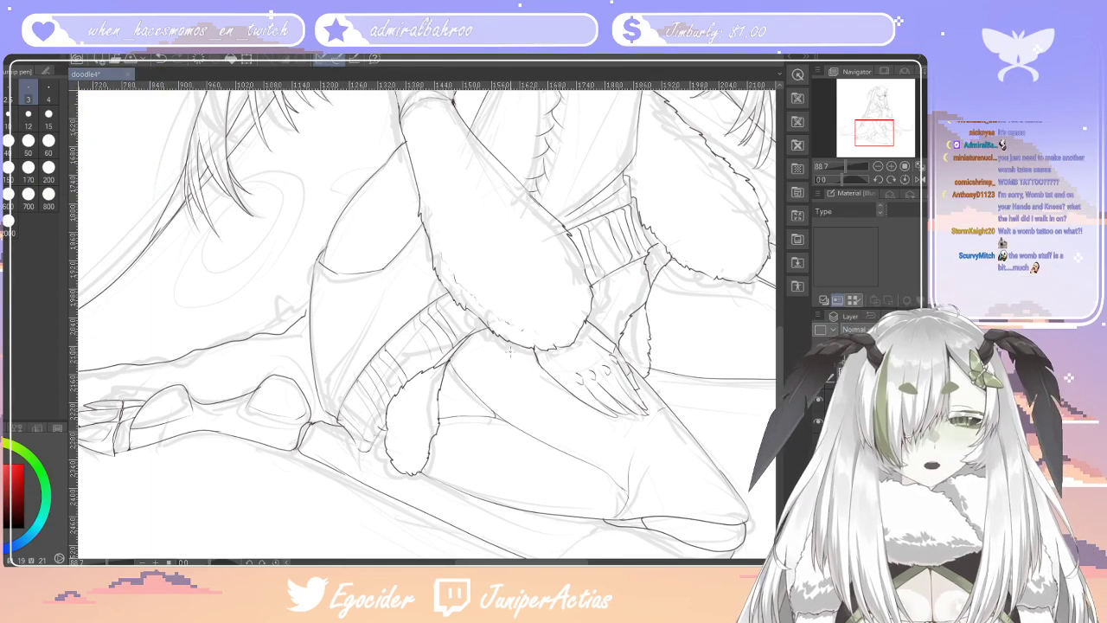
# Complete the braided trim down the torso's front by inking its second row of scallops from the chest to the waist
pyautogui.scroll(6, 487, 360)
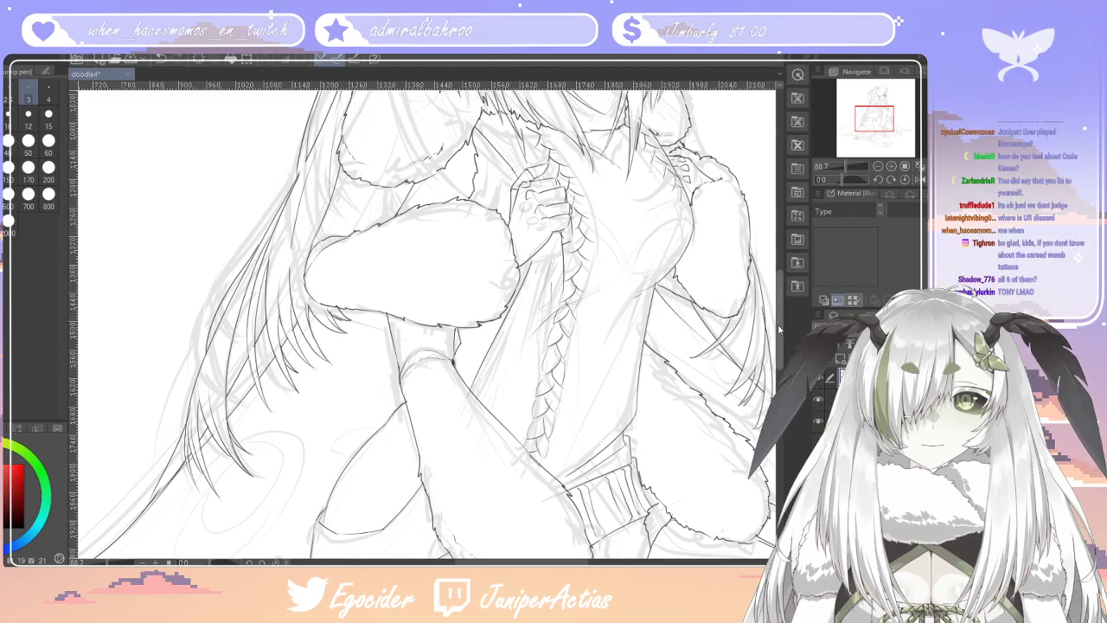
pyautogui.moveTo(778, 326); pyautogui.dragTo(778, 300)
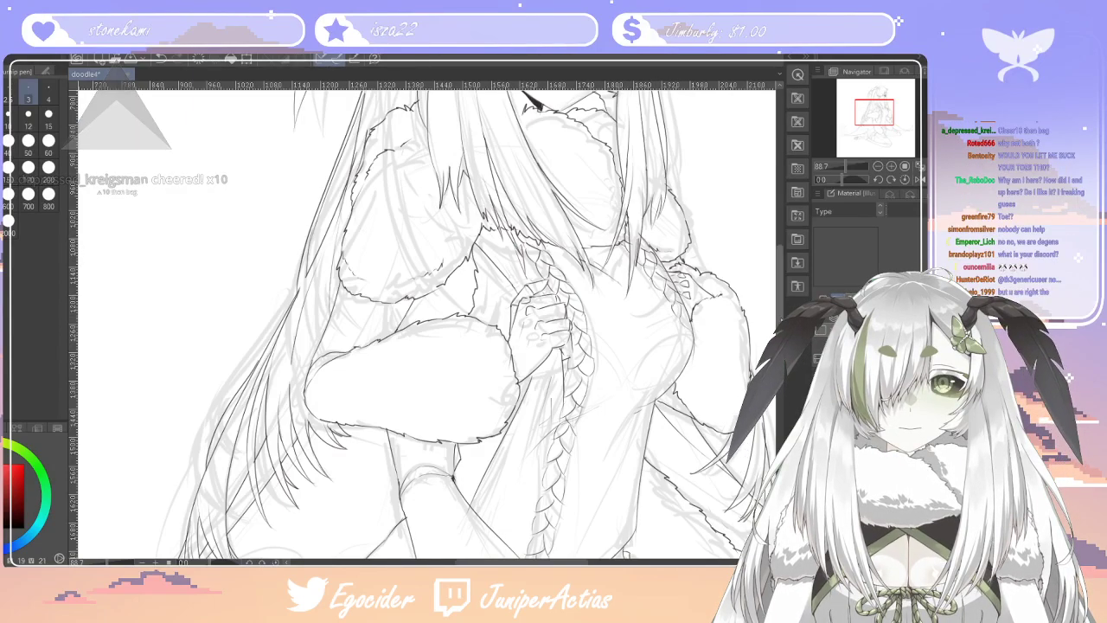
pyautogui.scroll(-6, 427, 324)
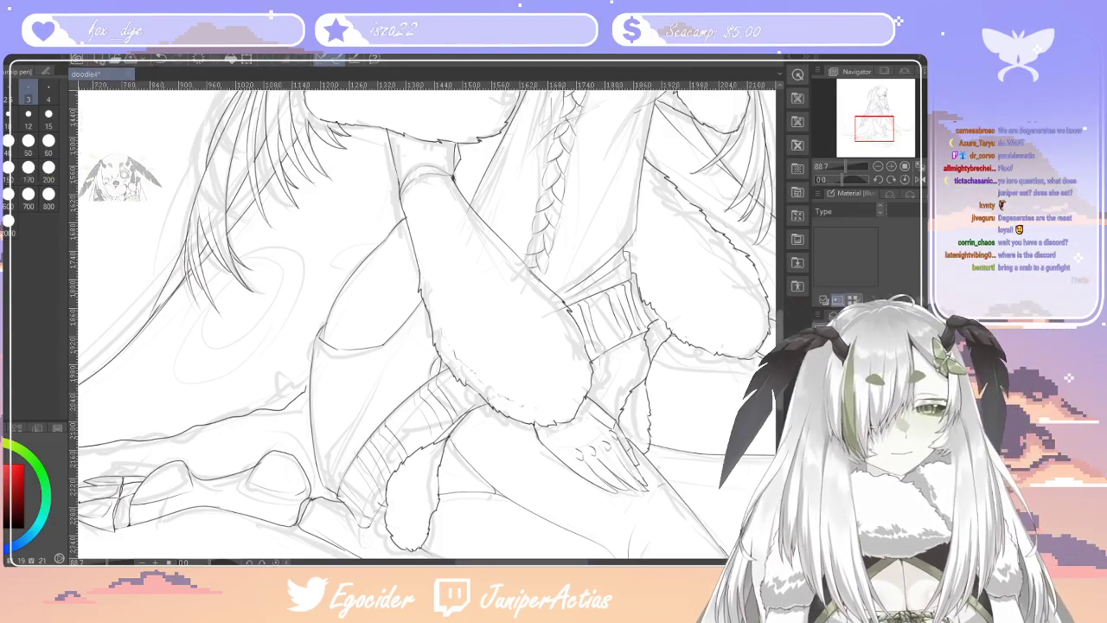
pyautogui.scroll(3, 428, 325)
pyautogui.scroll(-1, 525, 287)
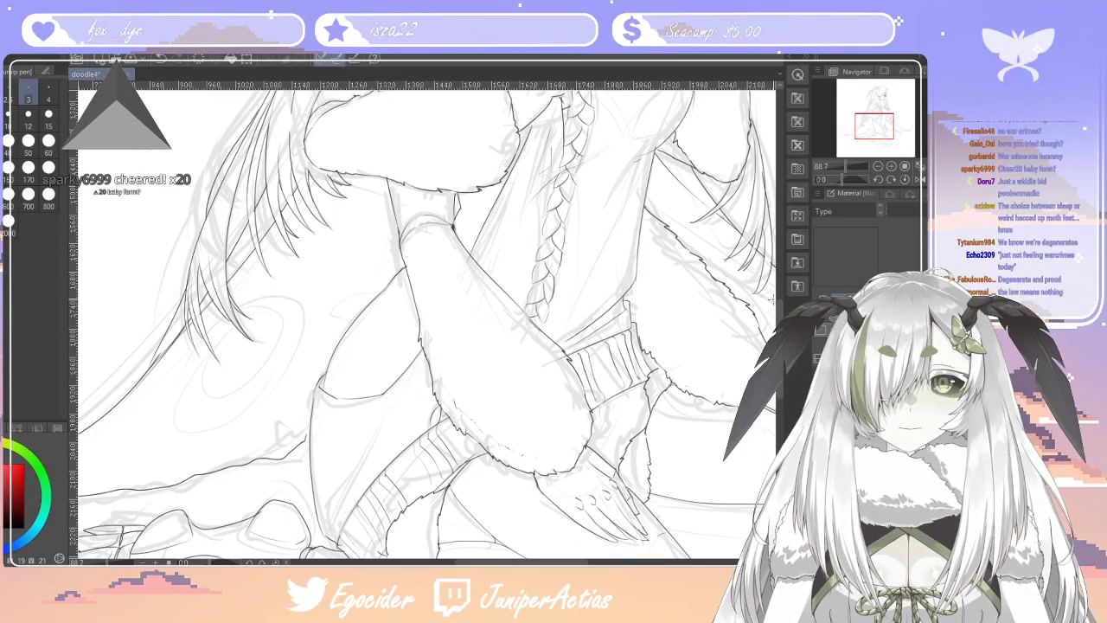
pyautogui.scroll(3, 630, 246)
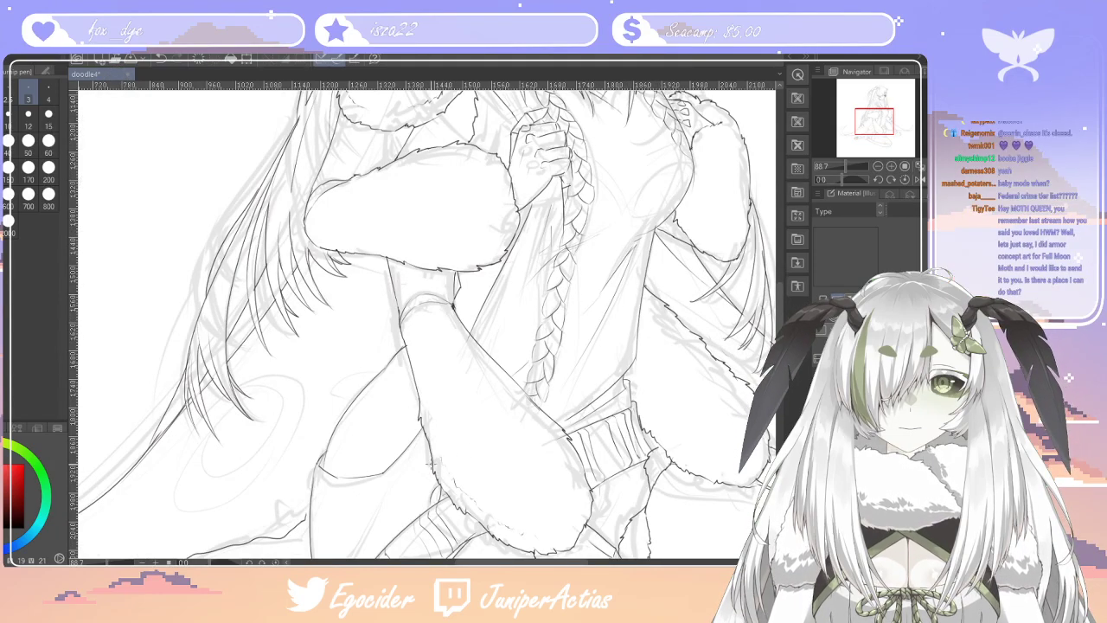
pyautogui.scroll(-5, 443, 470)
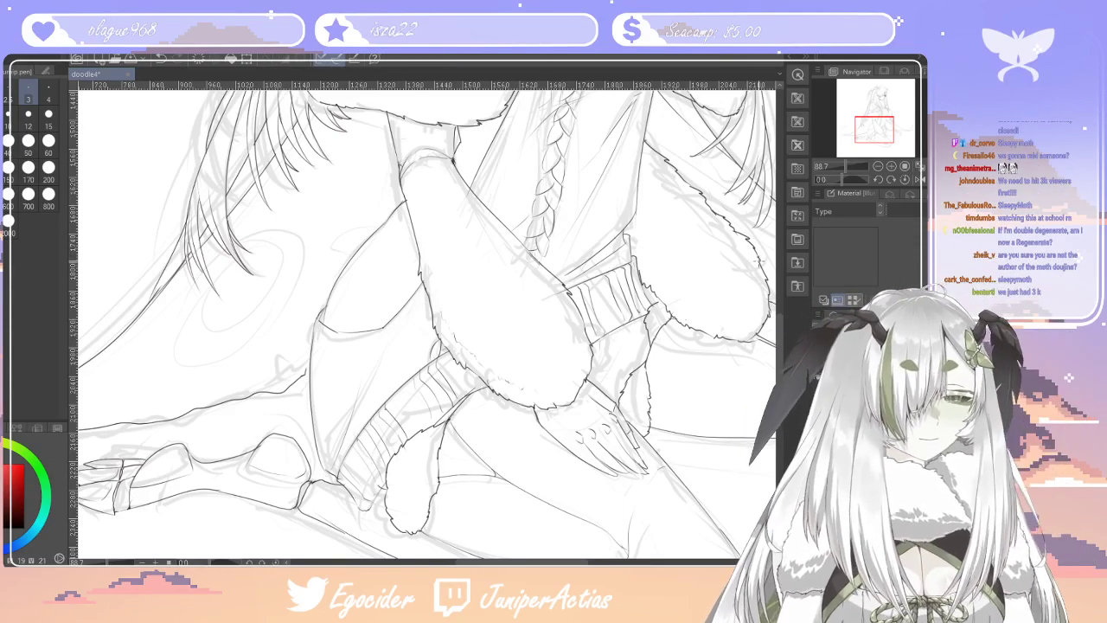
# Try a short hair stroke beside the visible eye, and undo it
pyautogui.scroll(5, 771, 236)
pyautogui.scroll(4, 771, 235)
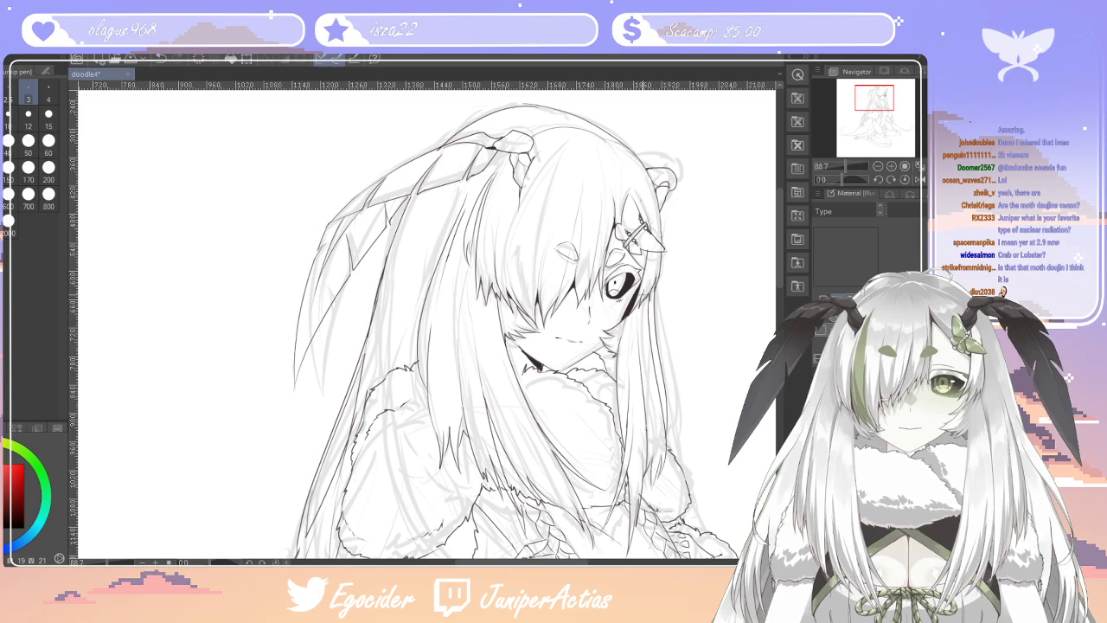
pyautogui.moveTo(654, 253); pyautogui.dragTo(642, 297)
pyautogui.hotkey('ctrl', 'z')
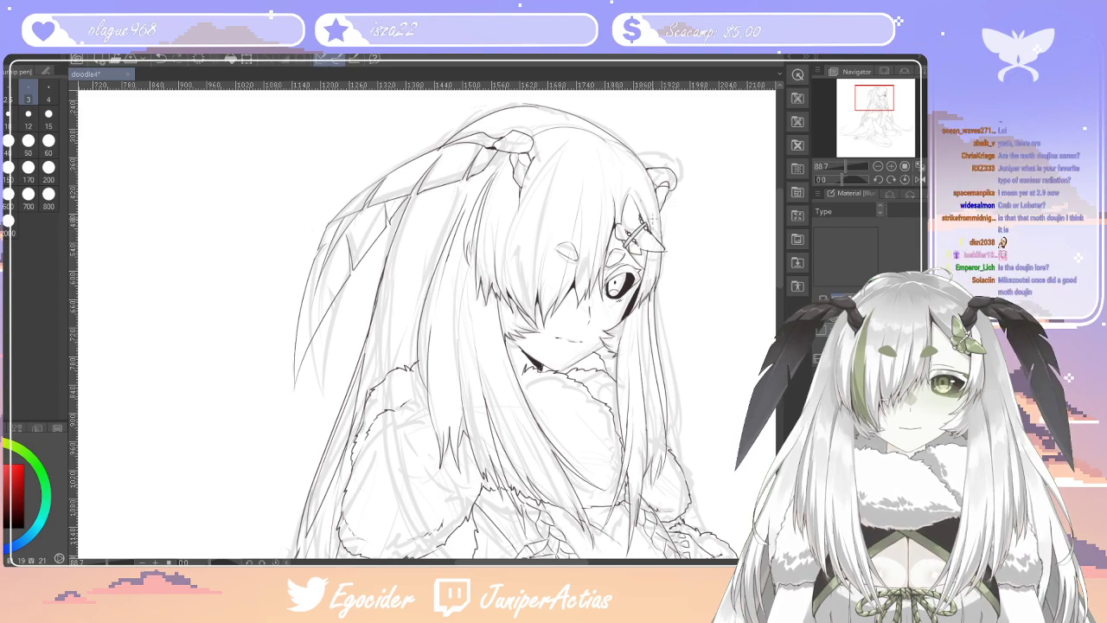
# Examine the line art against the sketch across the whole figure, from the head and hair down to the kneeling legs
pyautogui.scroll(-5, 770, 273)
pyautogui.scroll(6, 768, 268)
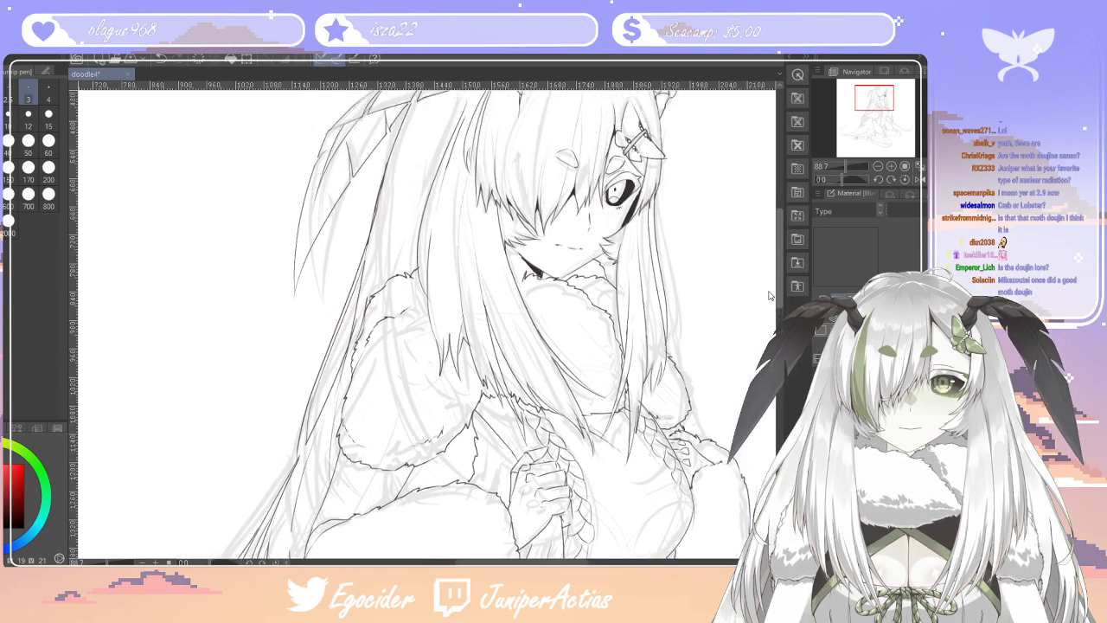
pyautogui.scroll(-2, 767, 265)
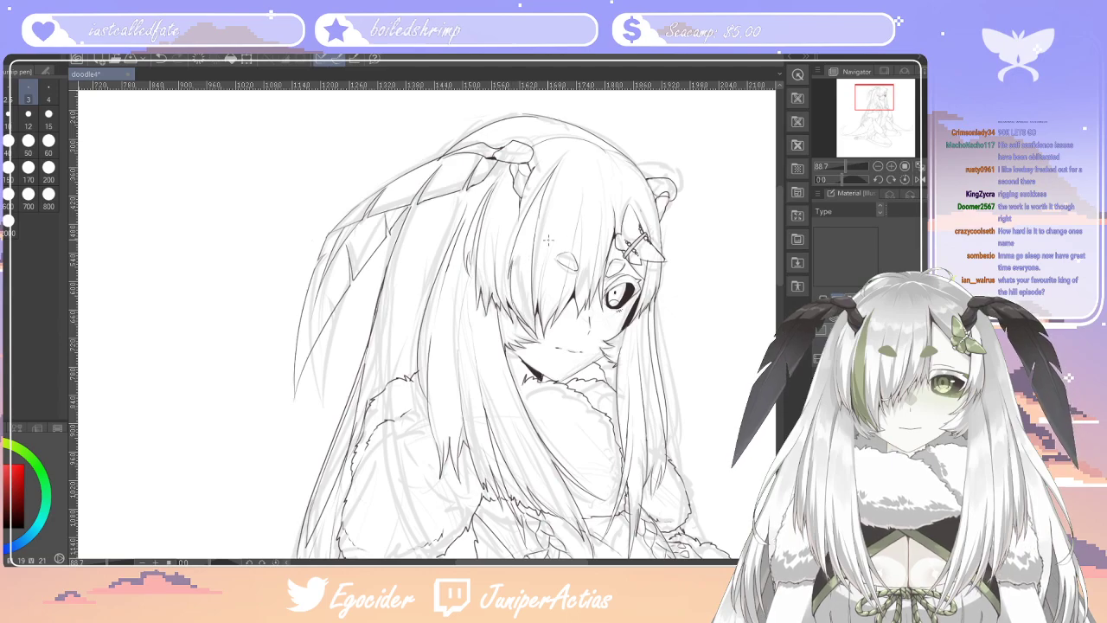
pyautogui.scroll(-3, 584, 195)
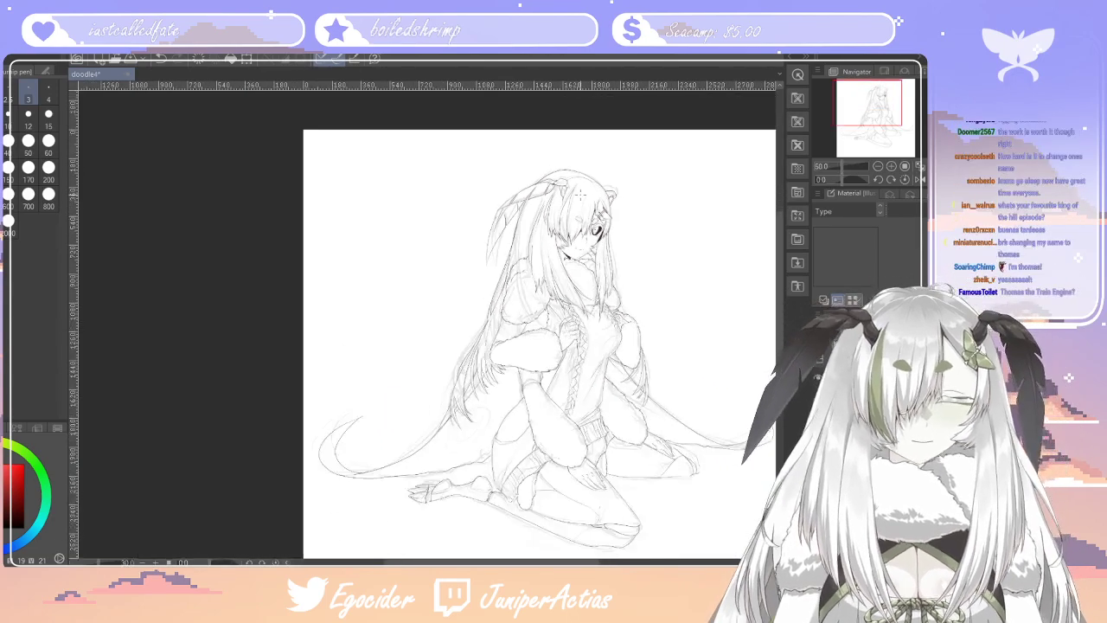
pyautogui.scroll(-2, 580, 193)
pyautogui.scroll(5, 563, 201)
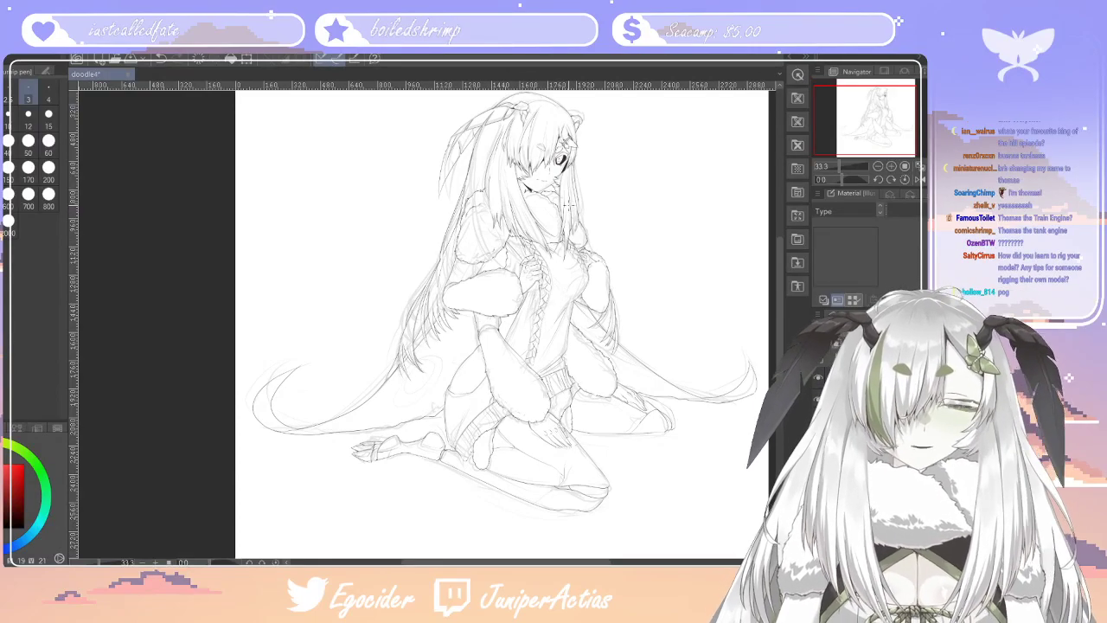
pyautogui.scroll(6, 530, 406)
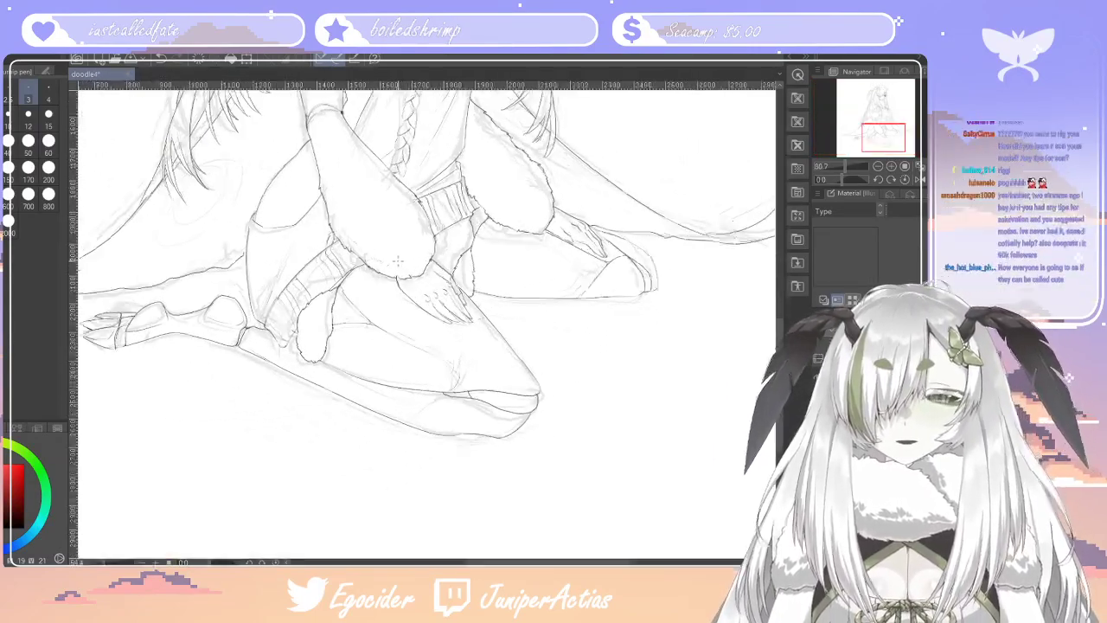
pyautogui.scroll(2, 400, 260)
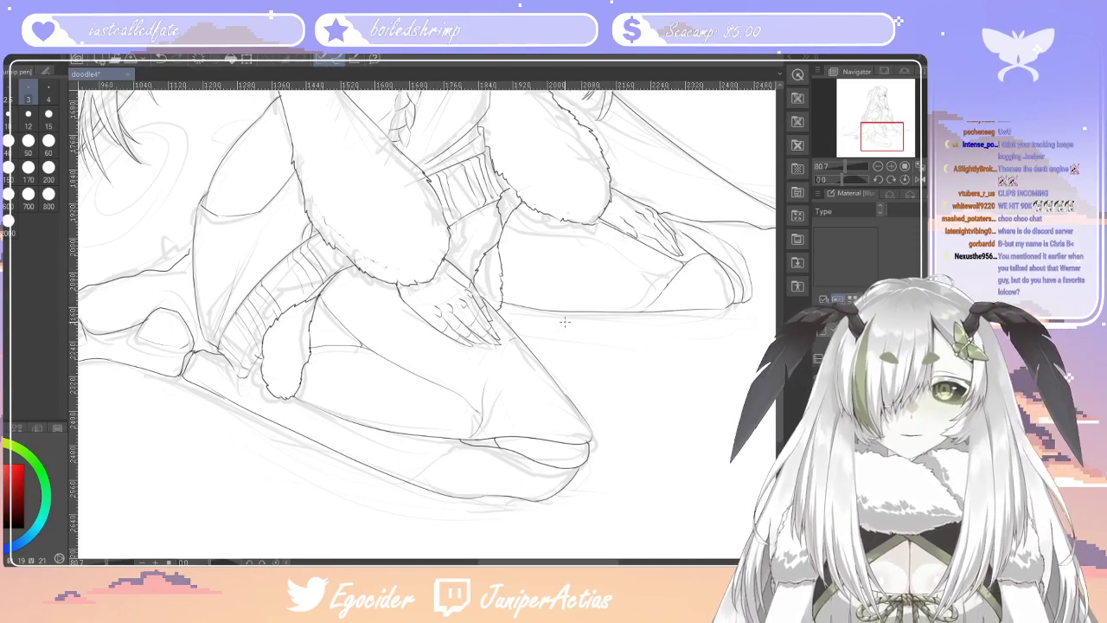
pyautogui.moveTo(467, 303); pyautogui.dragTo(566, 319)
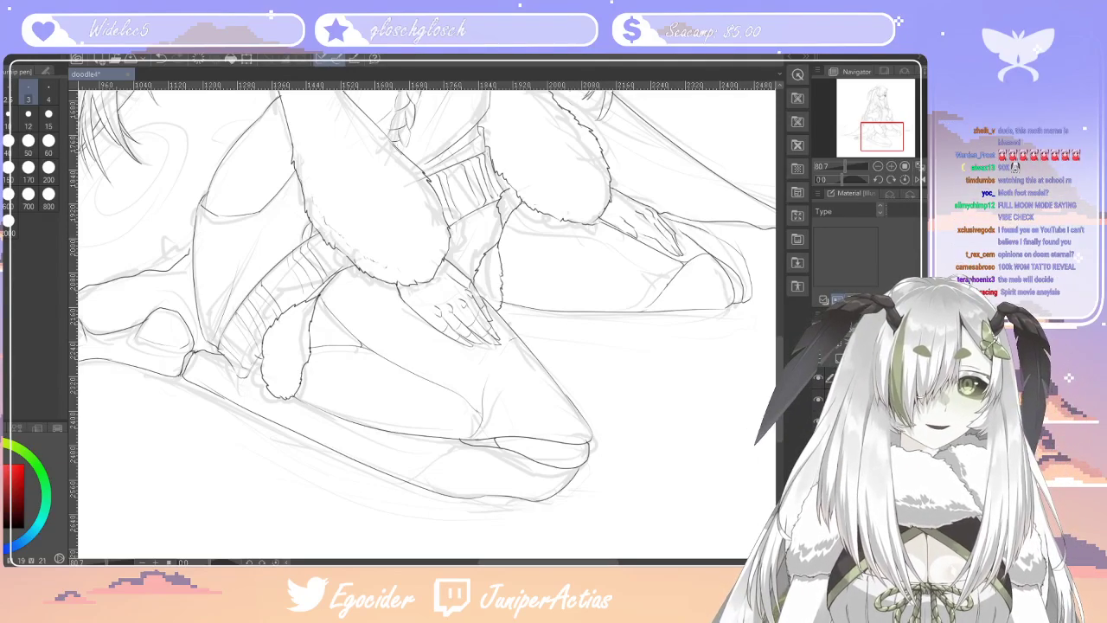
pyautogui.scroll(-5, 548, 369)
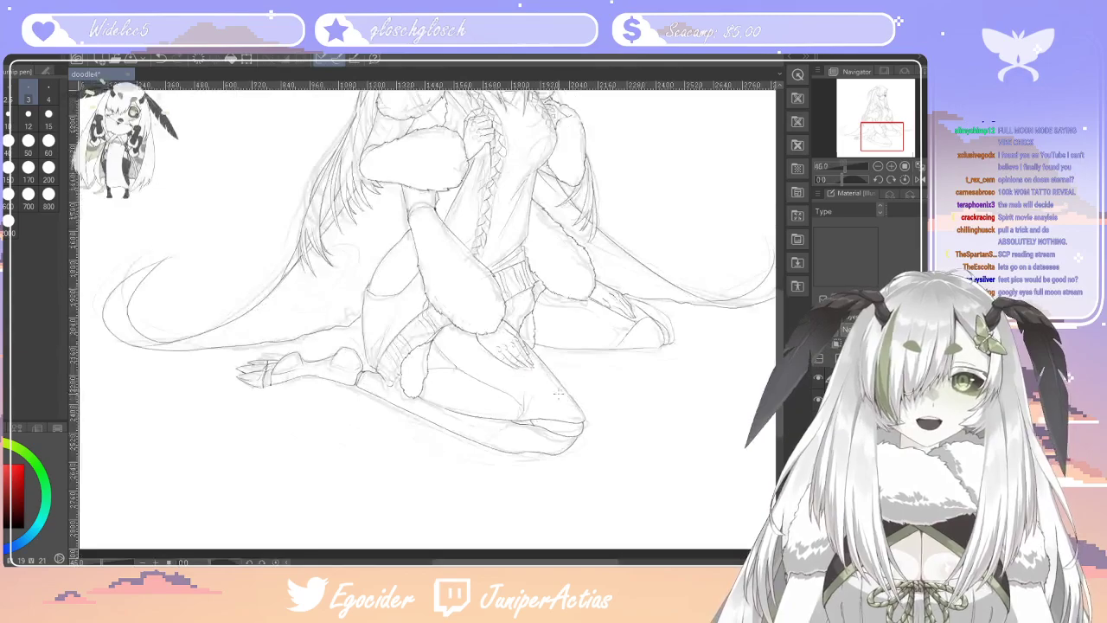
# Refine the fingertips of the hand resting on the thigh with the size 15 eraser and size 3 pen
pyautogui.scroll(2, 534, 381)
pyautogui.scroll(5, 533, 381)
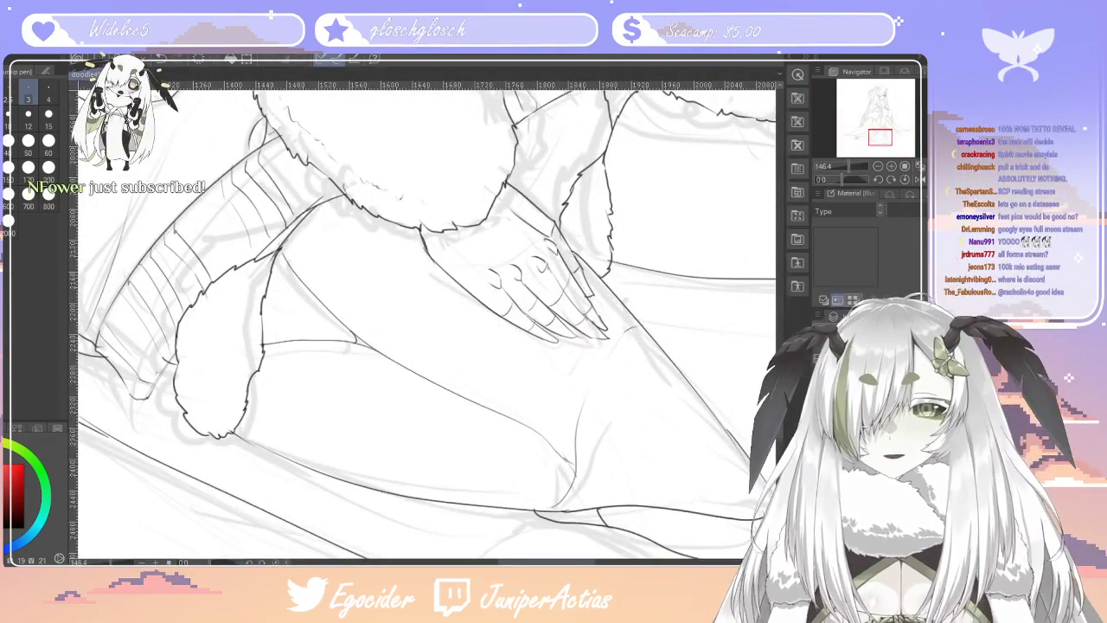
pyautogui.press('e')
pyautogui.moveTo(561, 339); pyautogui.dragTo(551, 343)
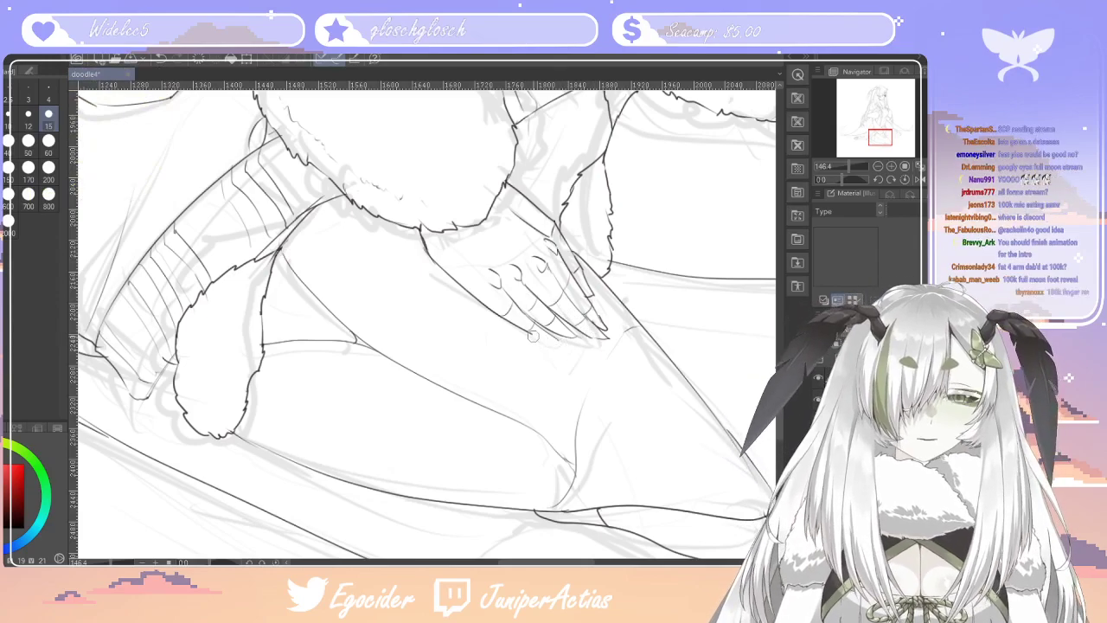
pyautogui.press('p')
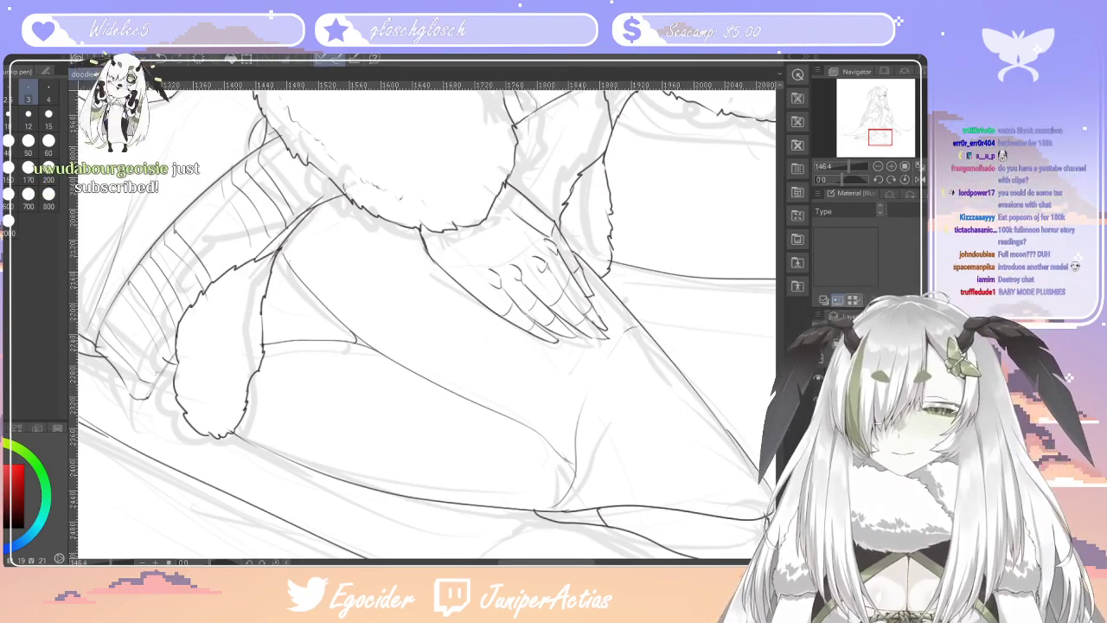
pyautogui.press('e')
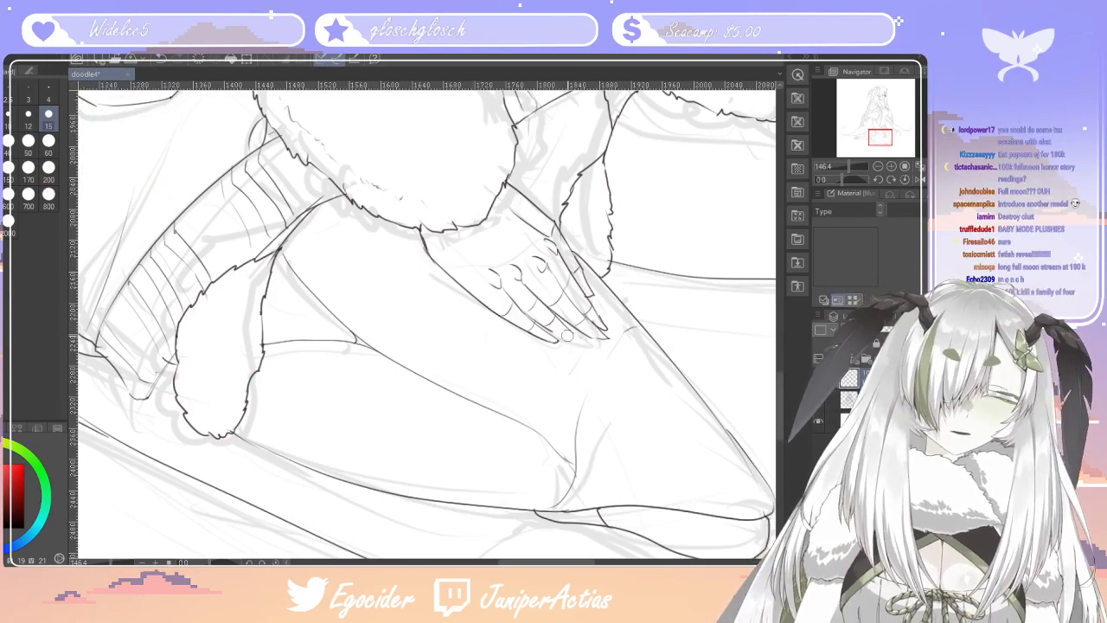
pyautogui.press('p')
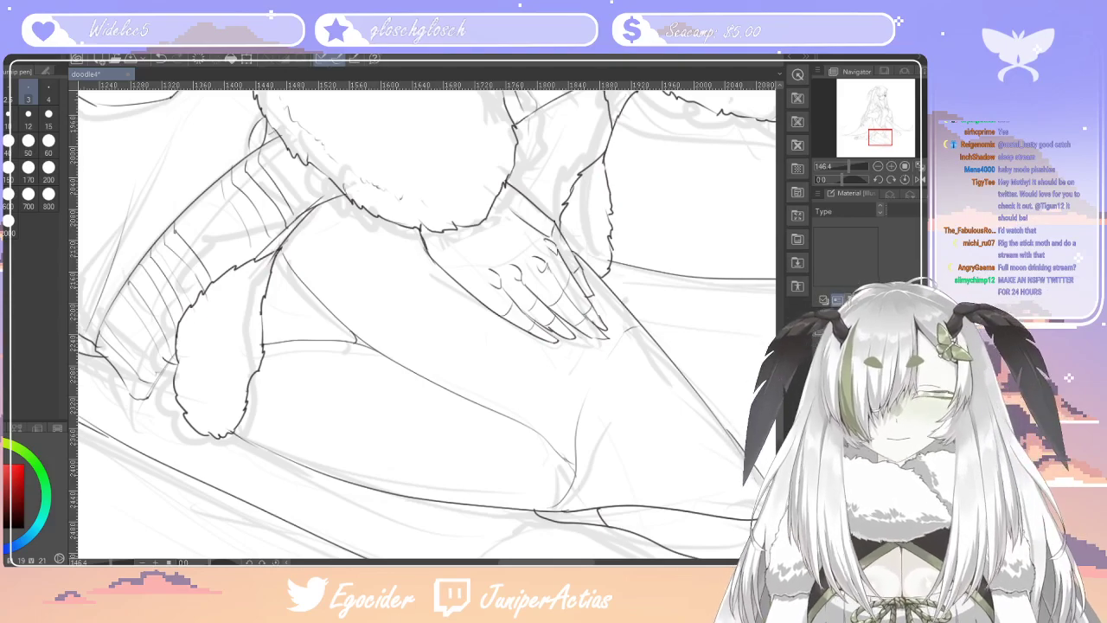
# Clean up the wrist line below the fur sleeve and the outer fingertips of the resting hand with the size 15 eraser and size 3 pen
pyautogui.press('e')
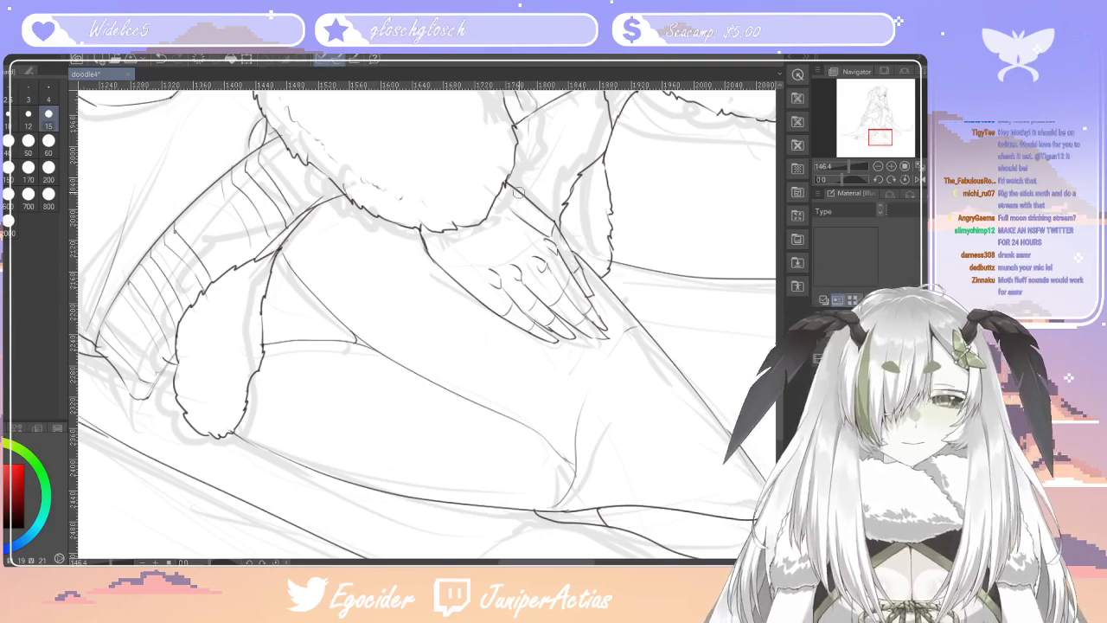
pyautogui.press('p')
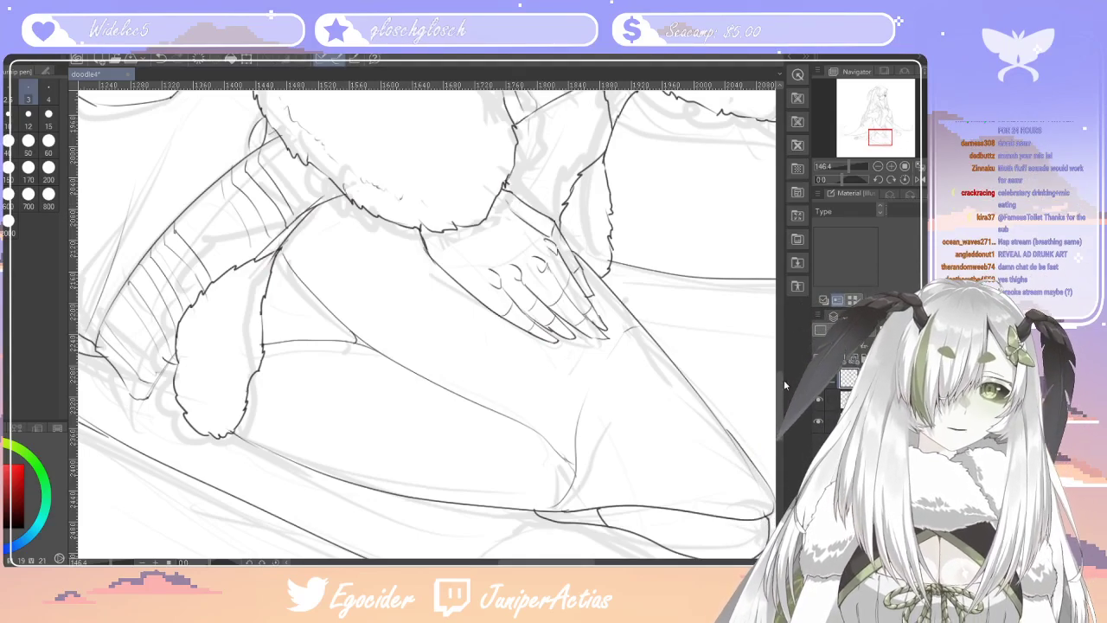
pyautogui.press(']')
pyautogui.press(']')
pyautogui.press(']')
pyautogui.press(']')
pyautogui.press(']')
pyautogui.press(']')
pyautogui.press(']')
pyautogui.press(']')
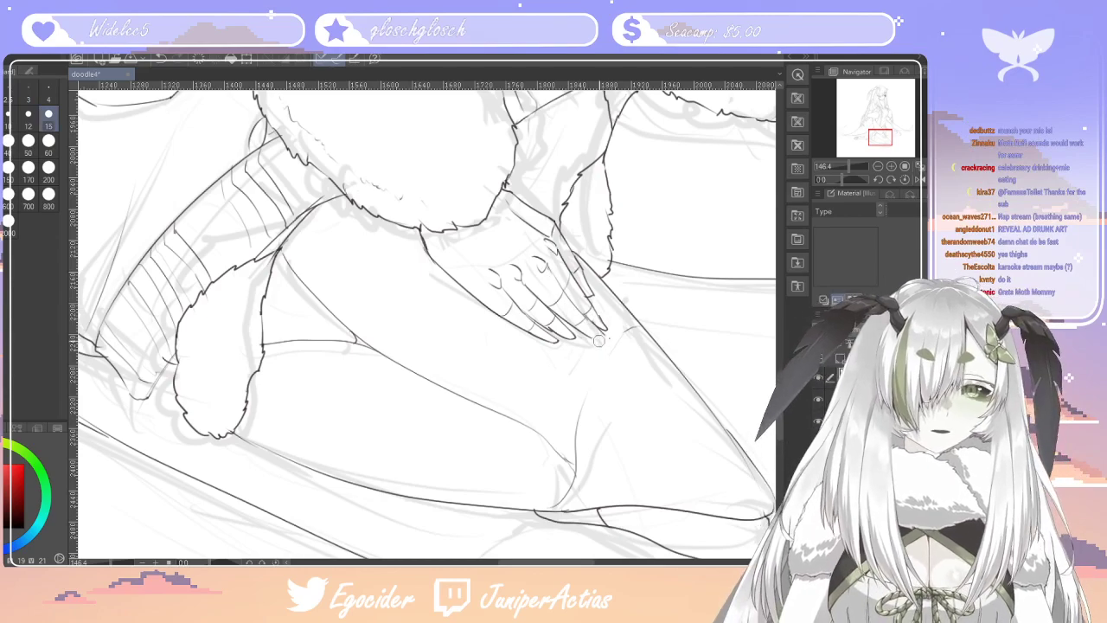
pyautogui.press('p')
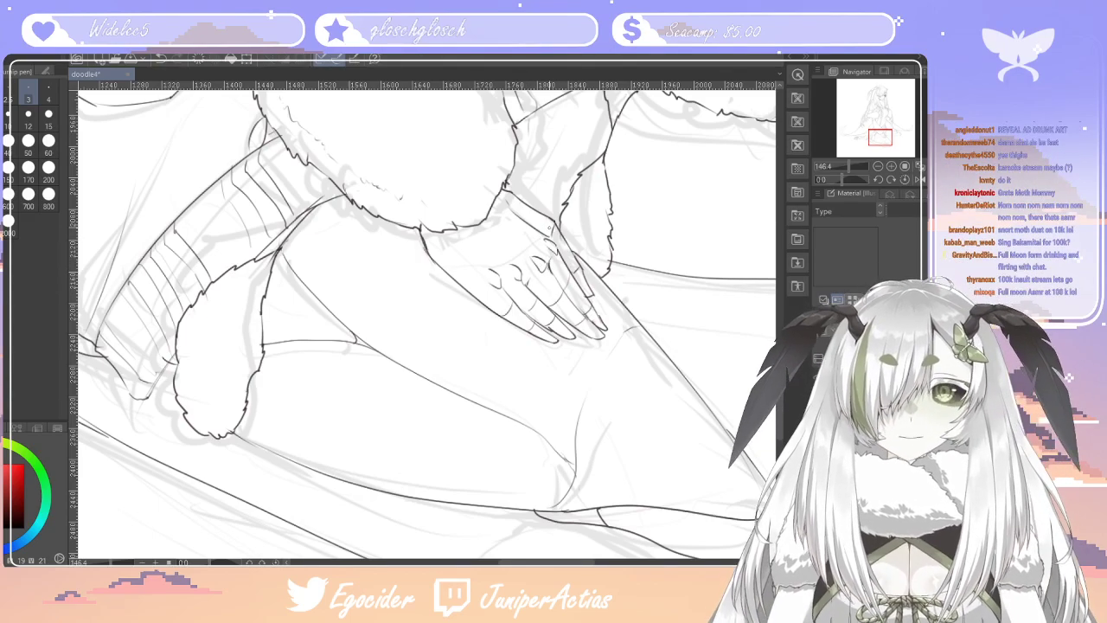
# Hide the rough sketch layer and review the clean line art of the whole figure
pyautogui.scroll(-10, 566, 216)
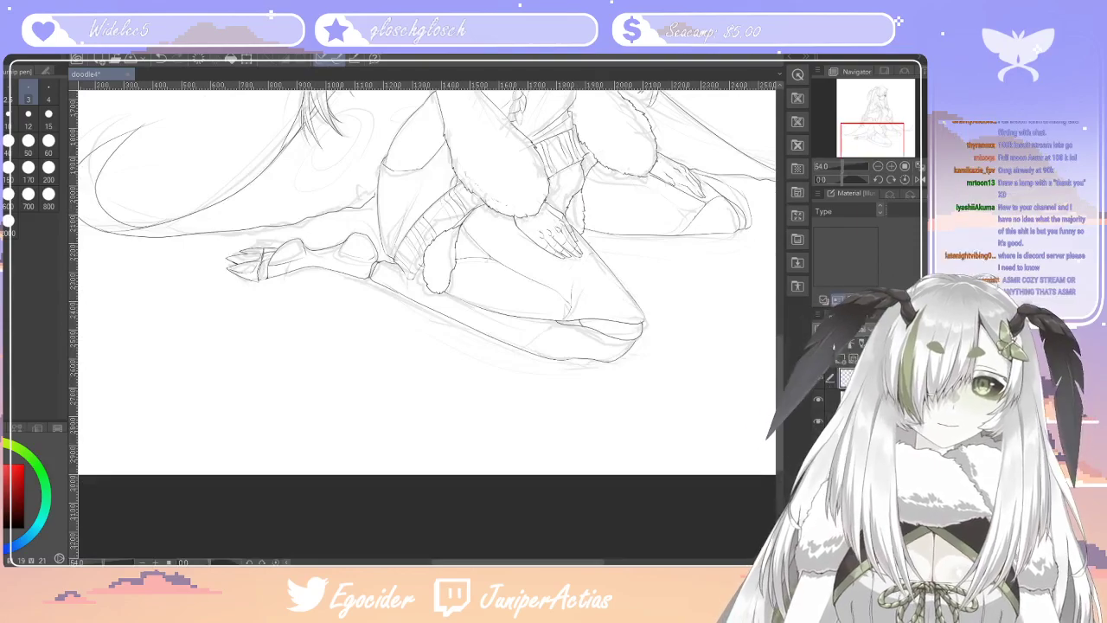
pyautogui.moveTo(780, 387); pyautogui.dragTo(795, 291)
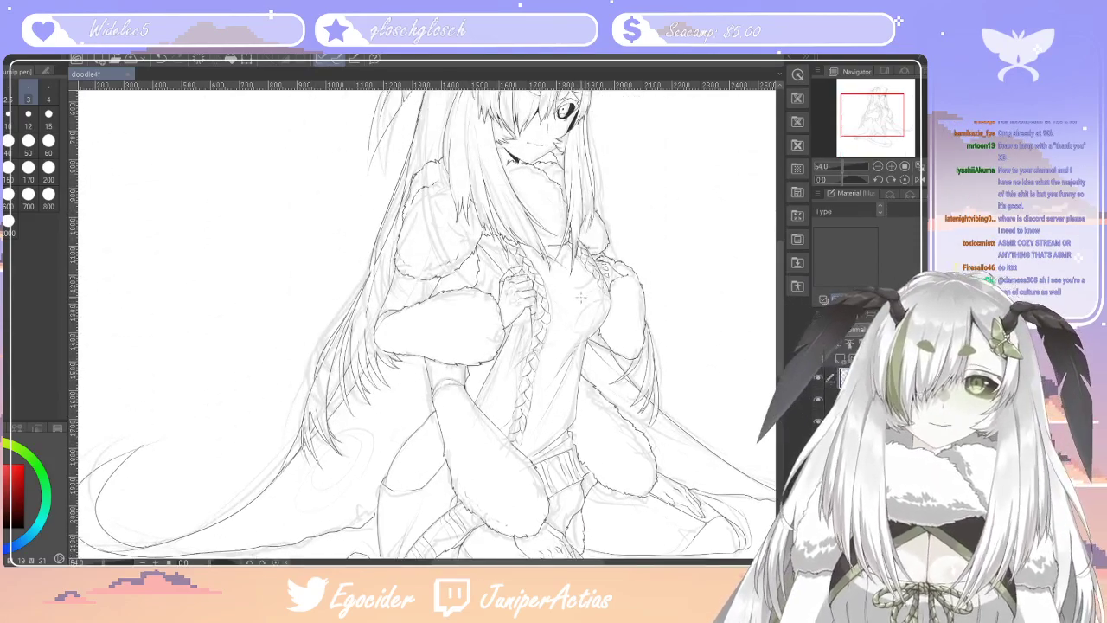
pyautogui.scroll(-5, 584, 298)
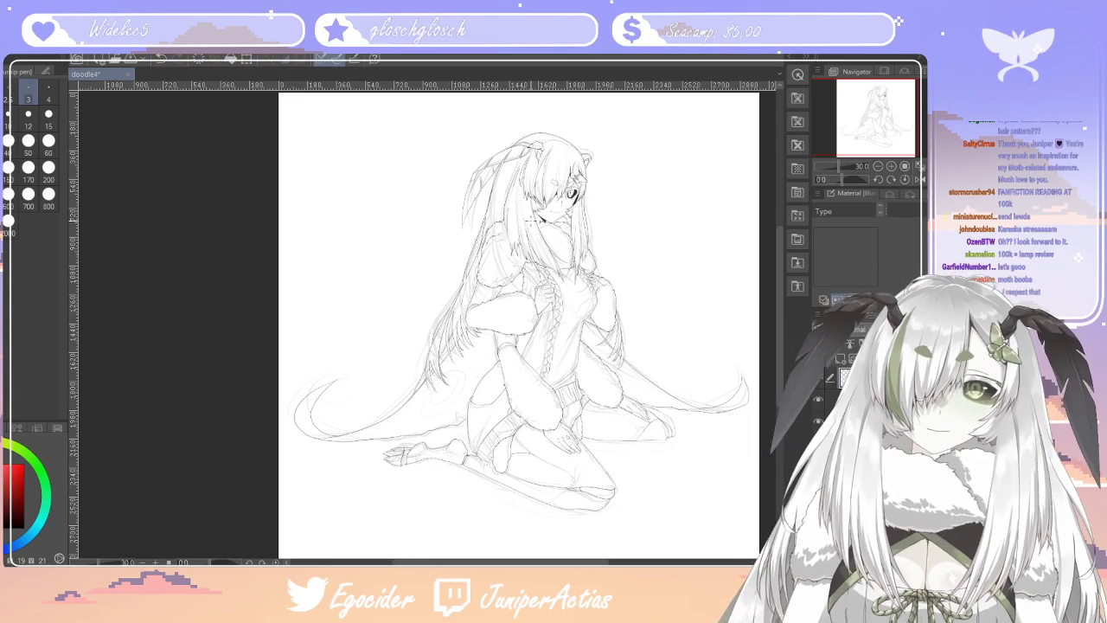
pyautogui.click(818, 399)
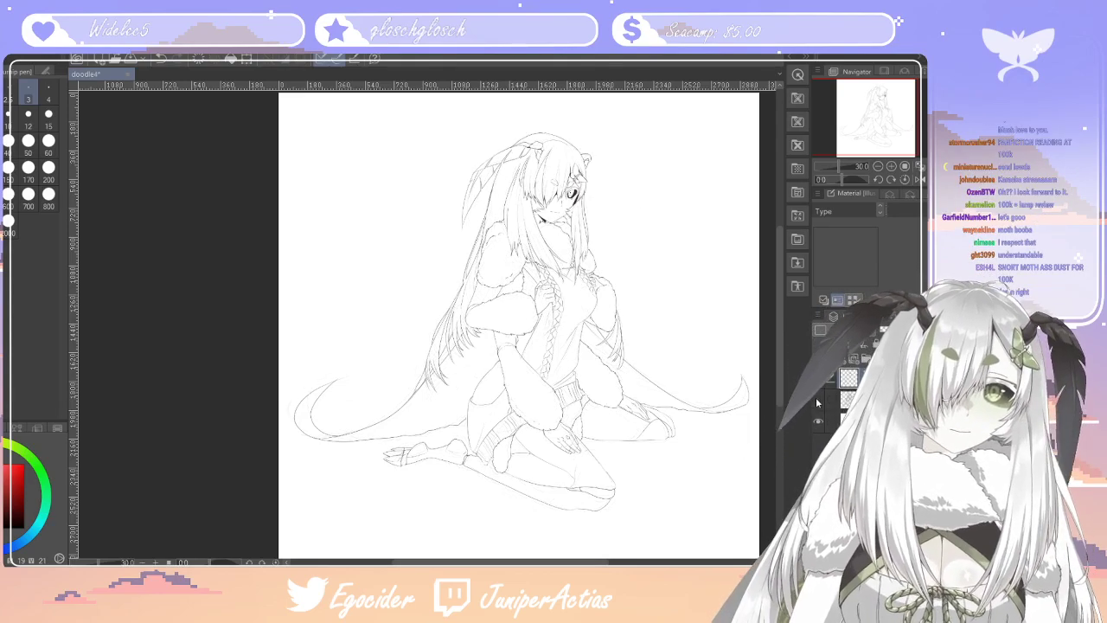
pyautogui.scroll(-3, 543, 211)
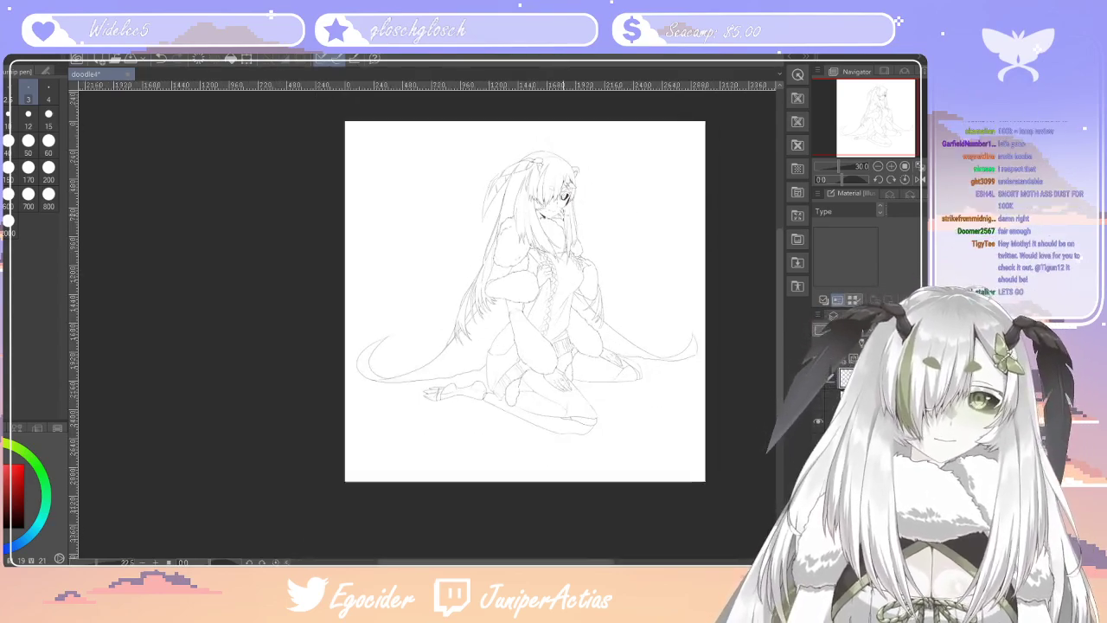
pyautogui.scroll(3, 566, 225)
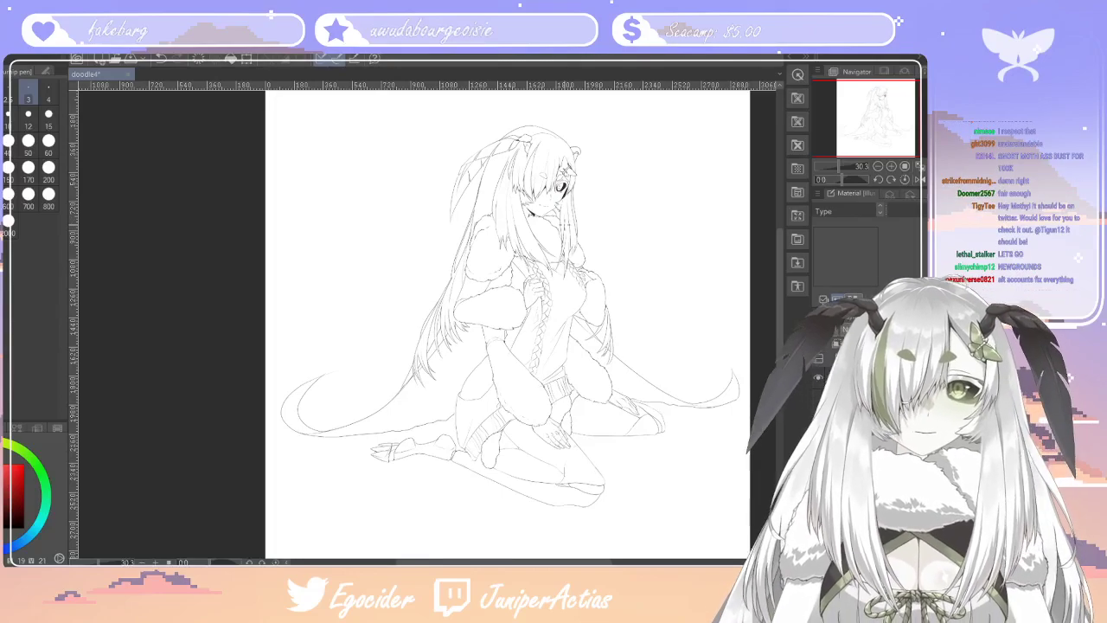